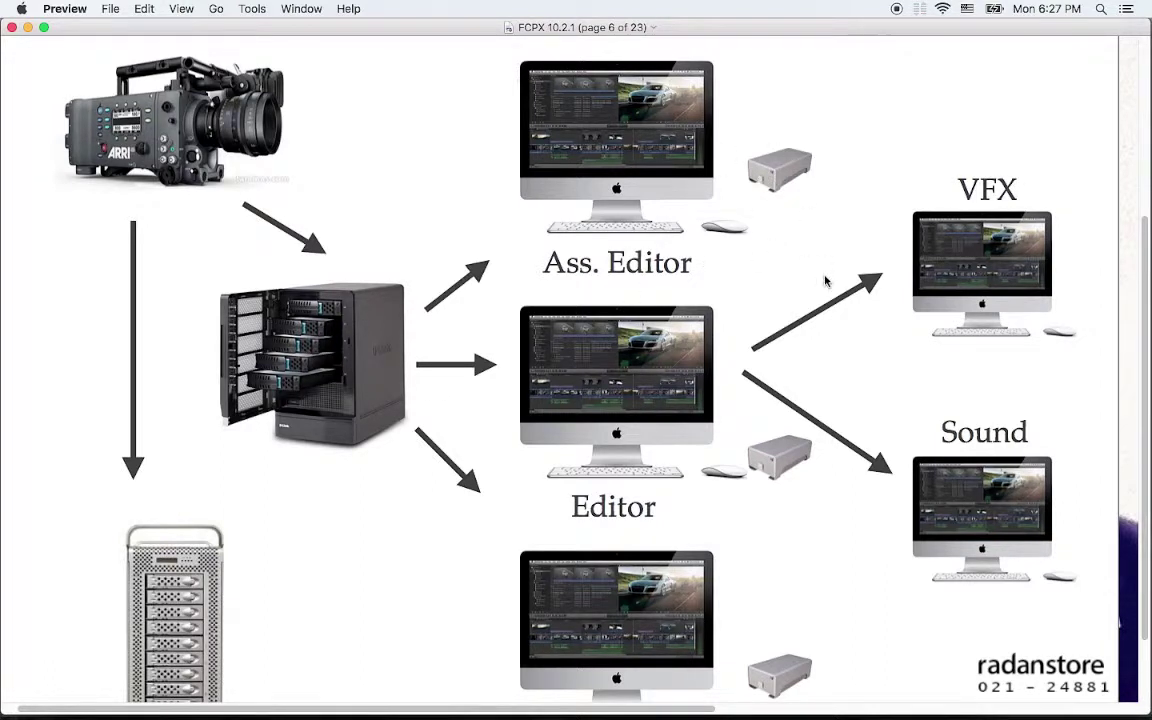
Step: Close the slide window and bring the Shadows and Lights screenplay PDF to the front in Preview
key("super+w")
key("super+grave")
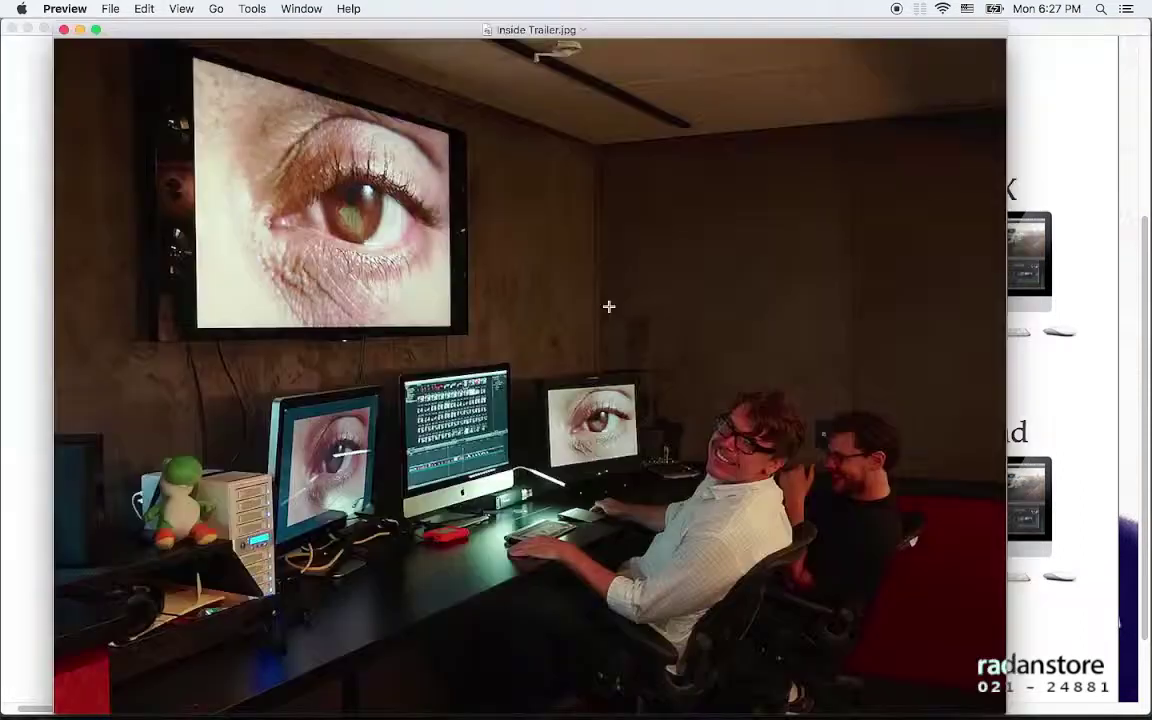
key("super+grave")
key("super+grave")
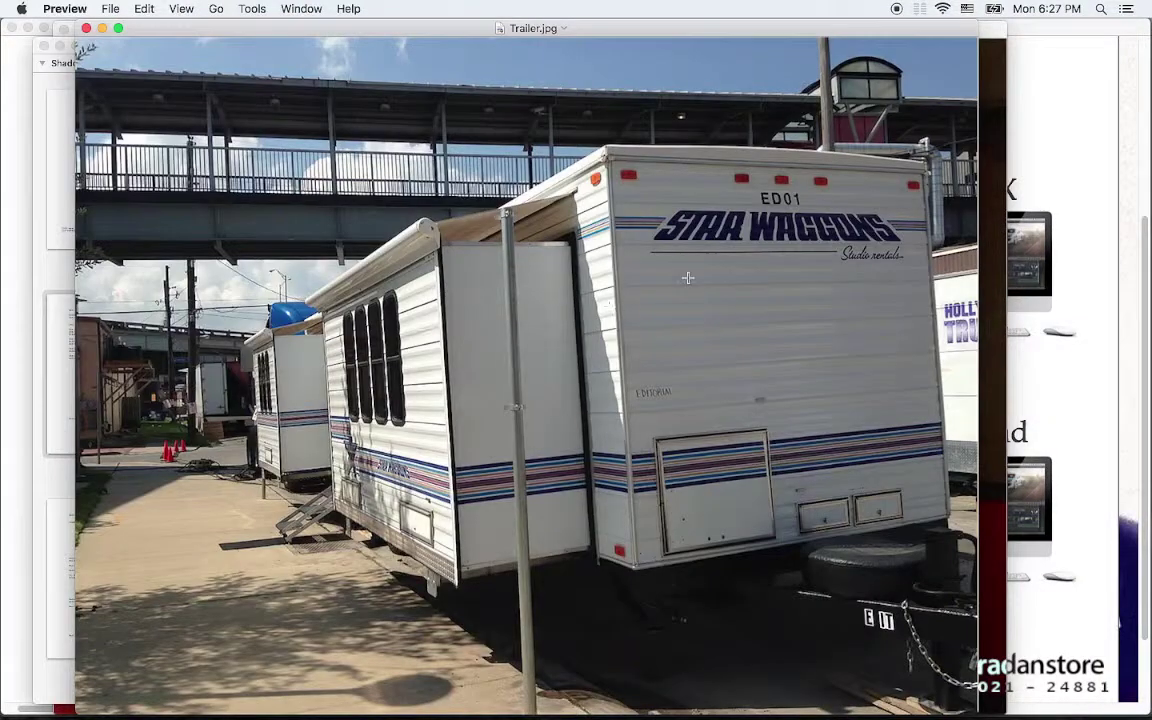
key("super+grave")
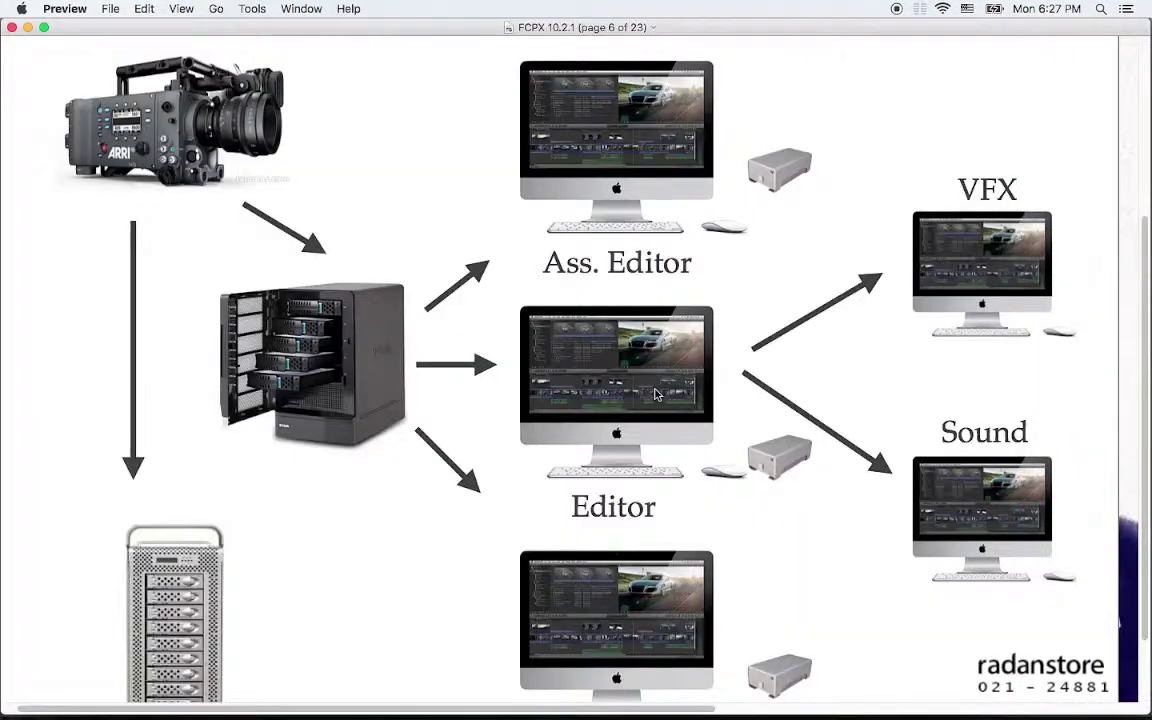
key("super+grave")
key("super+grave")
key("super+grave")
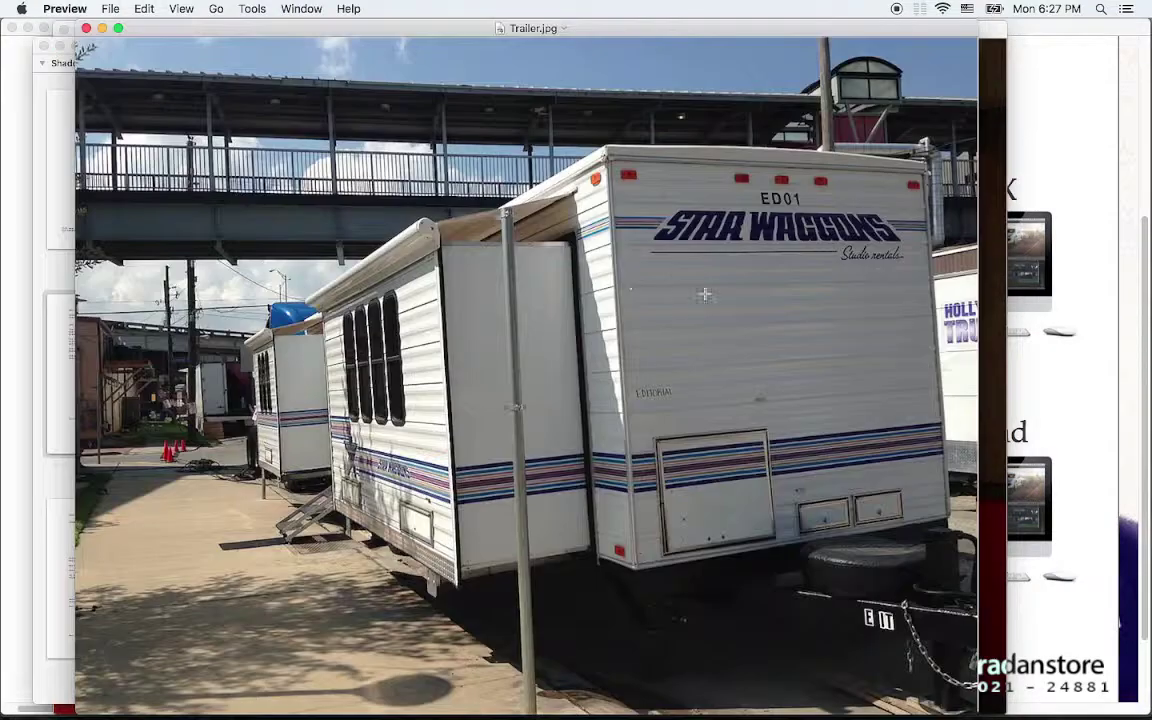
key("super+grave")
key("super+grave")
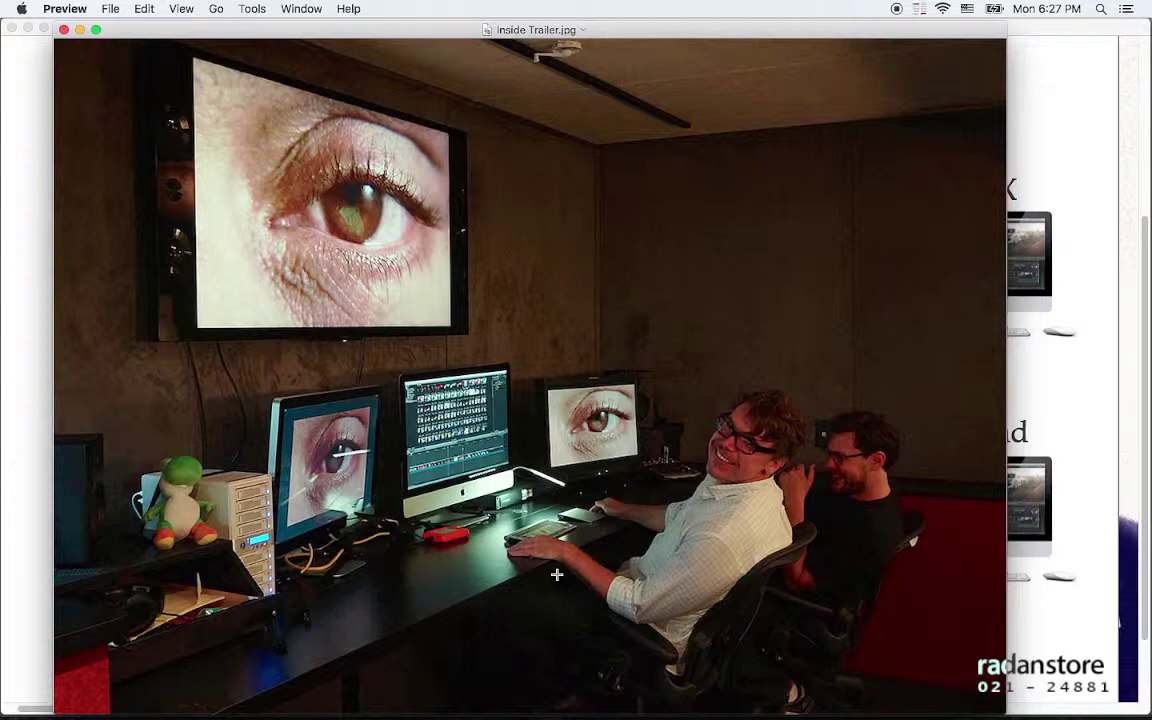
key("super+grave")
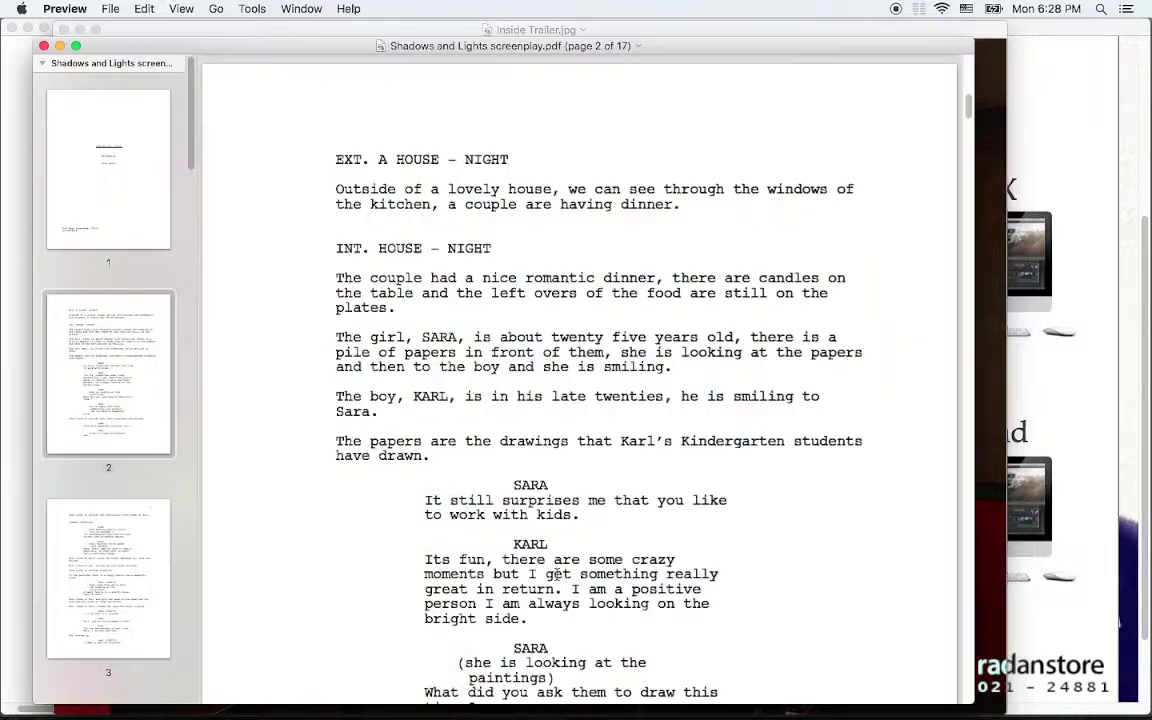
key("super+Tab")
key("super+Tab")
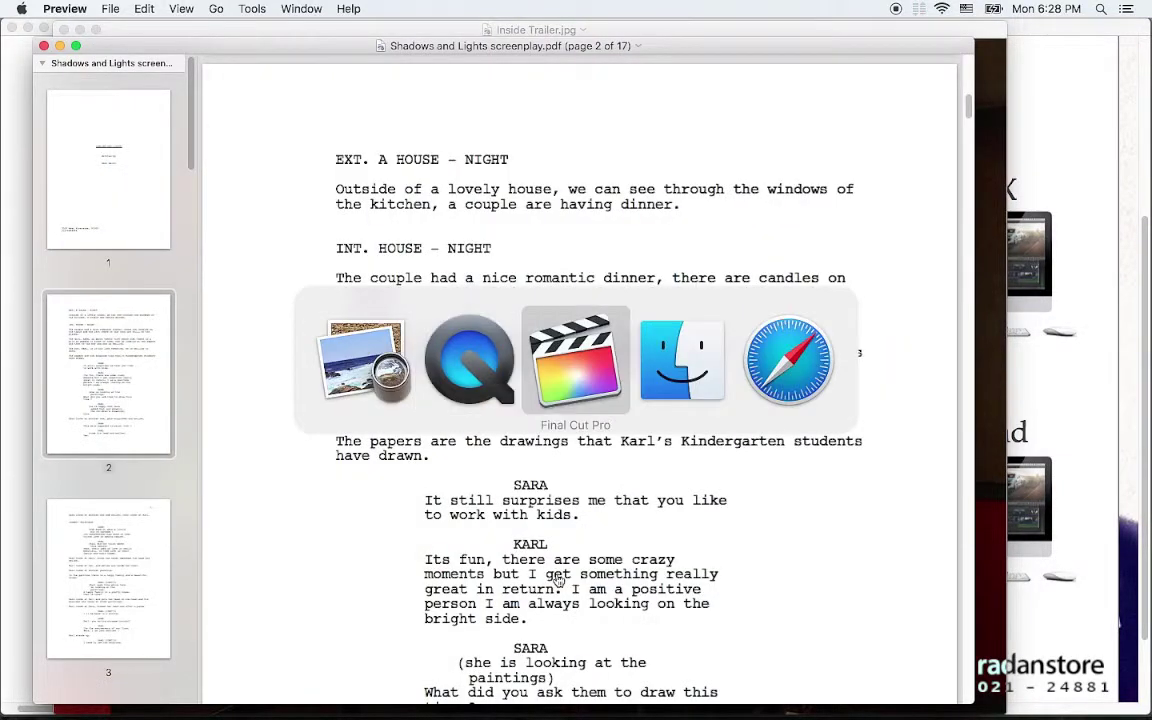
Step: Start a new Final Cut Pro library and name it Shade
left_click(133, 8)
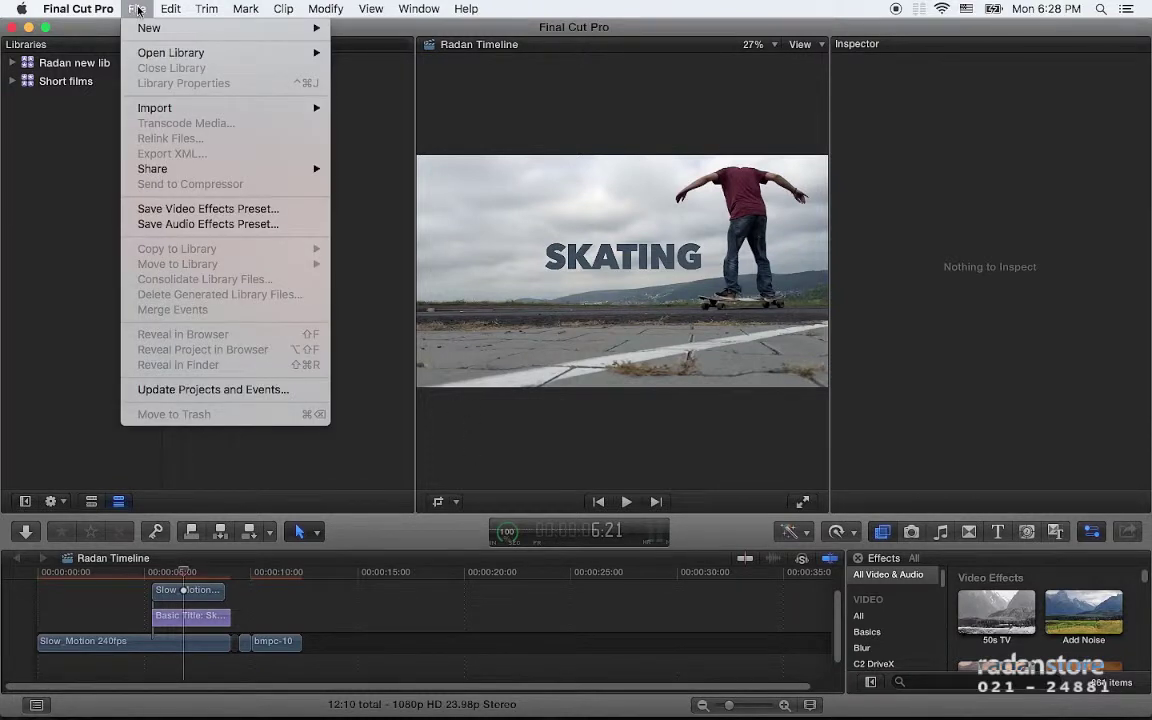
mouse_move(136, 28)
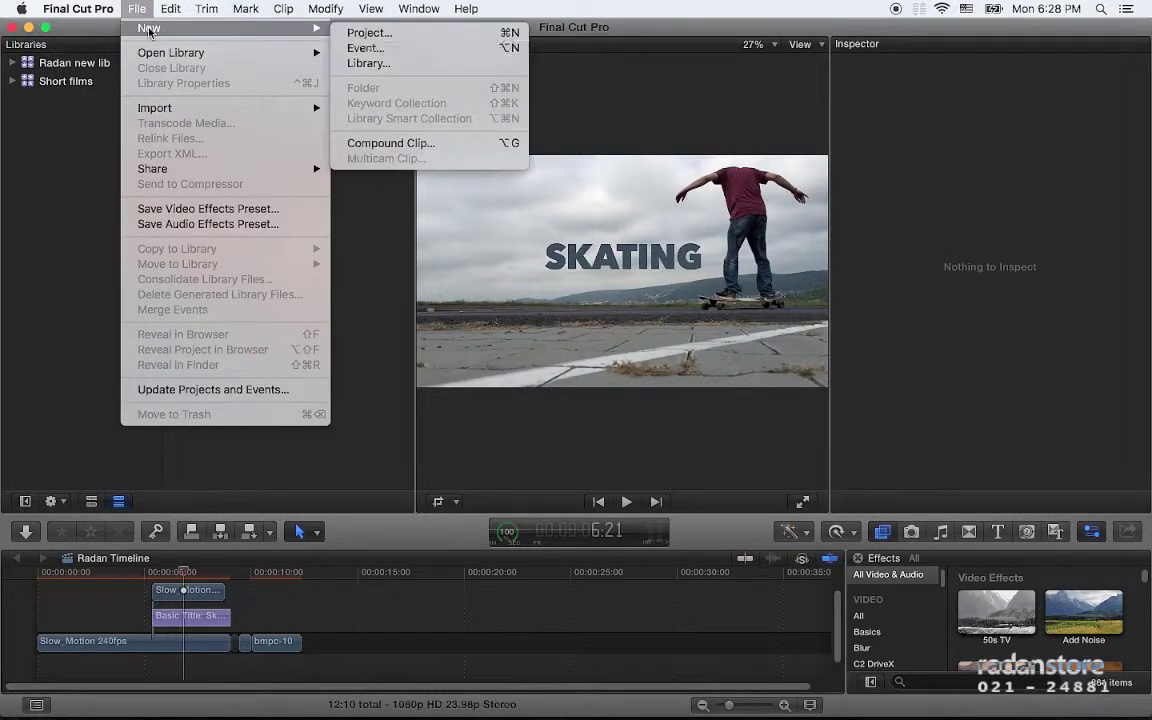
left_click(439, 66)
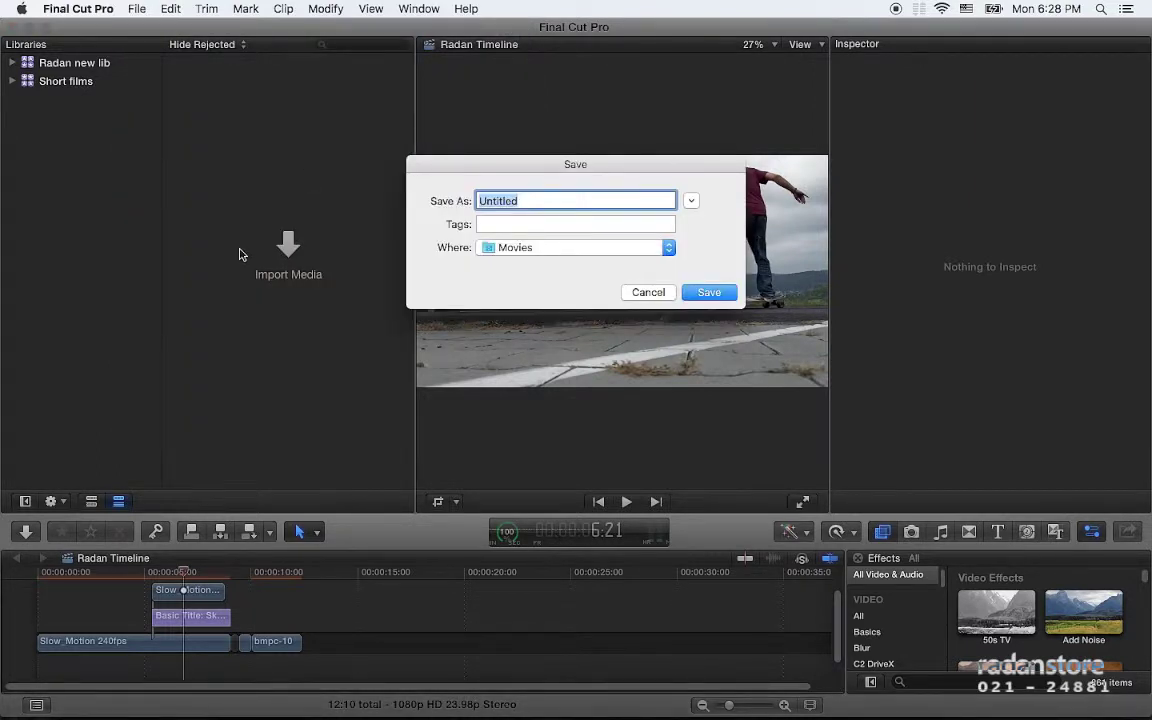
type("sha")
key("BackSpace")
type("Shade")
Step: Keep Movies as the save location and create the Shade library
left_click(560, 250)
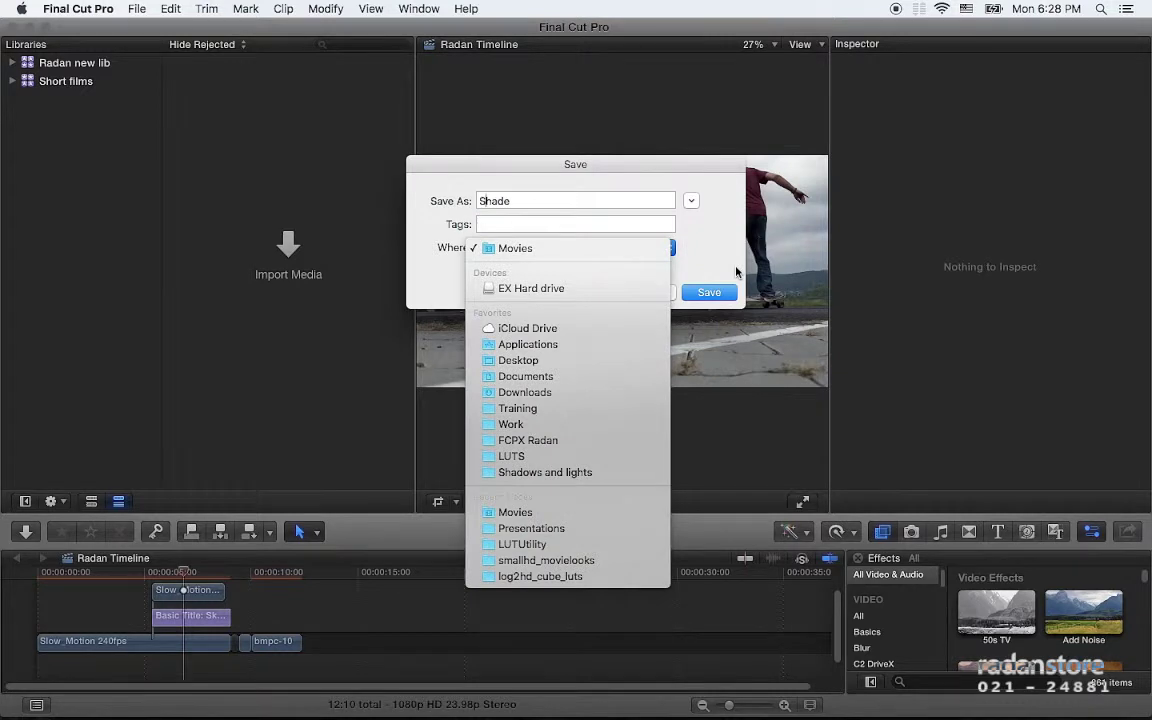
left_click(695, 203)
left_click(691, 201)
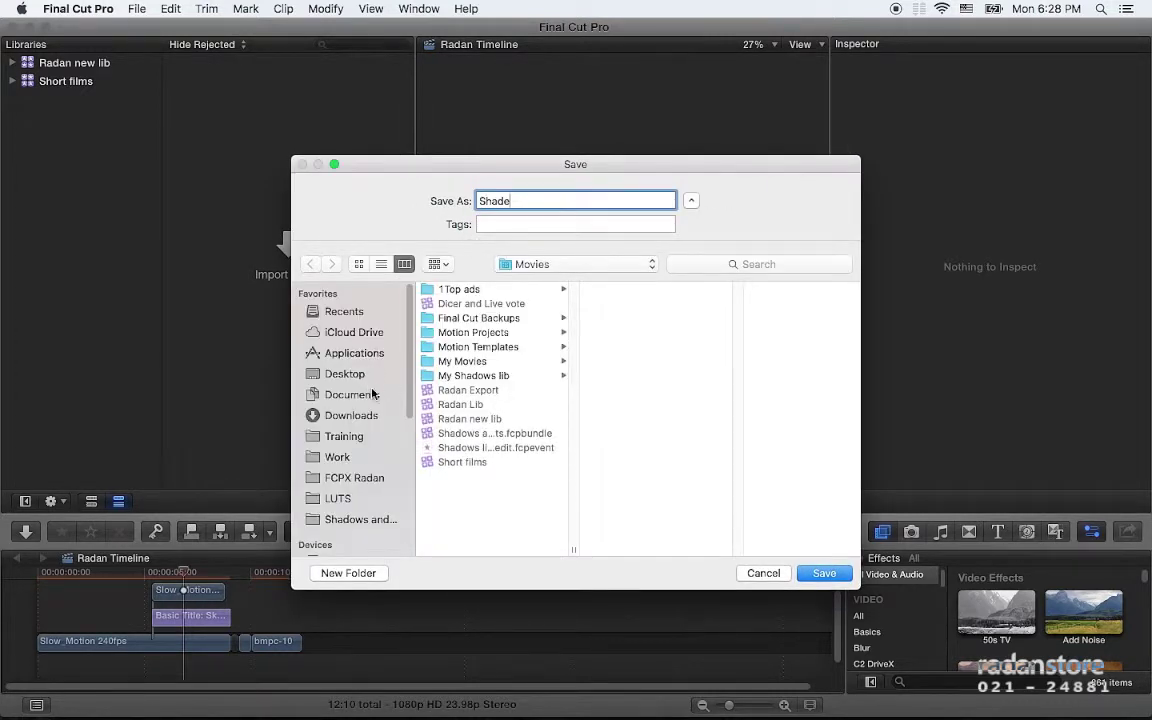
scroll(360, 430, "down", 5)
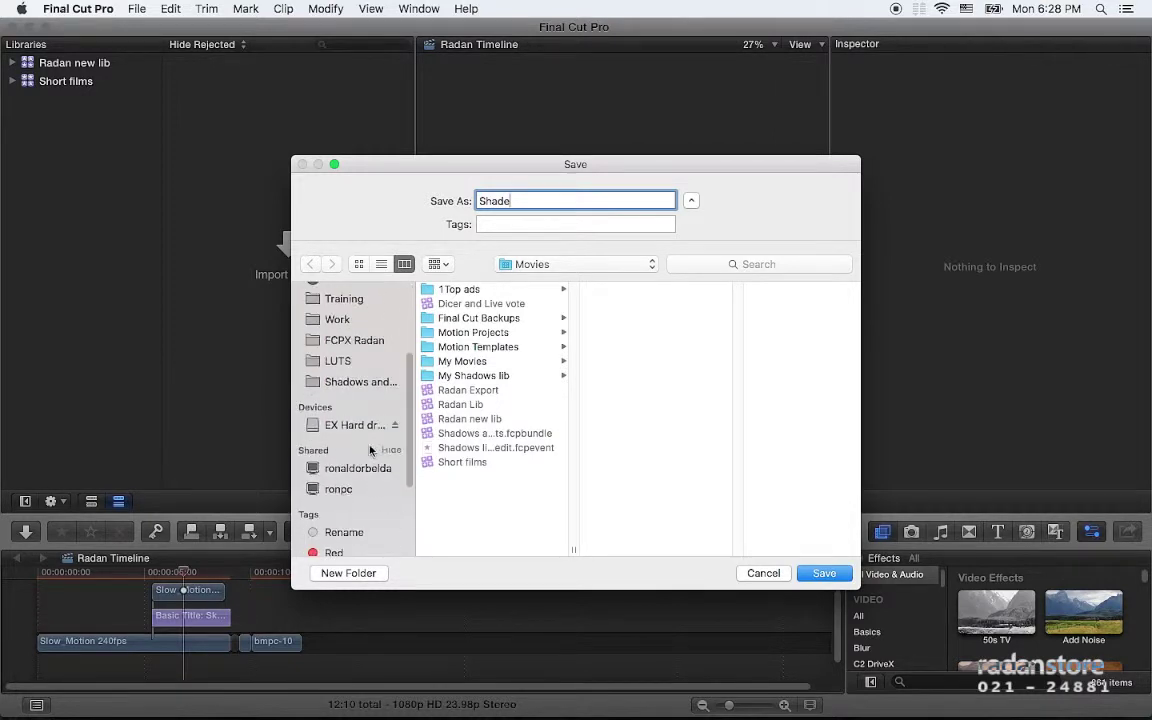
scroll(358, 432, "up", 5)
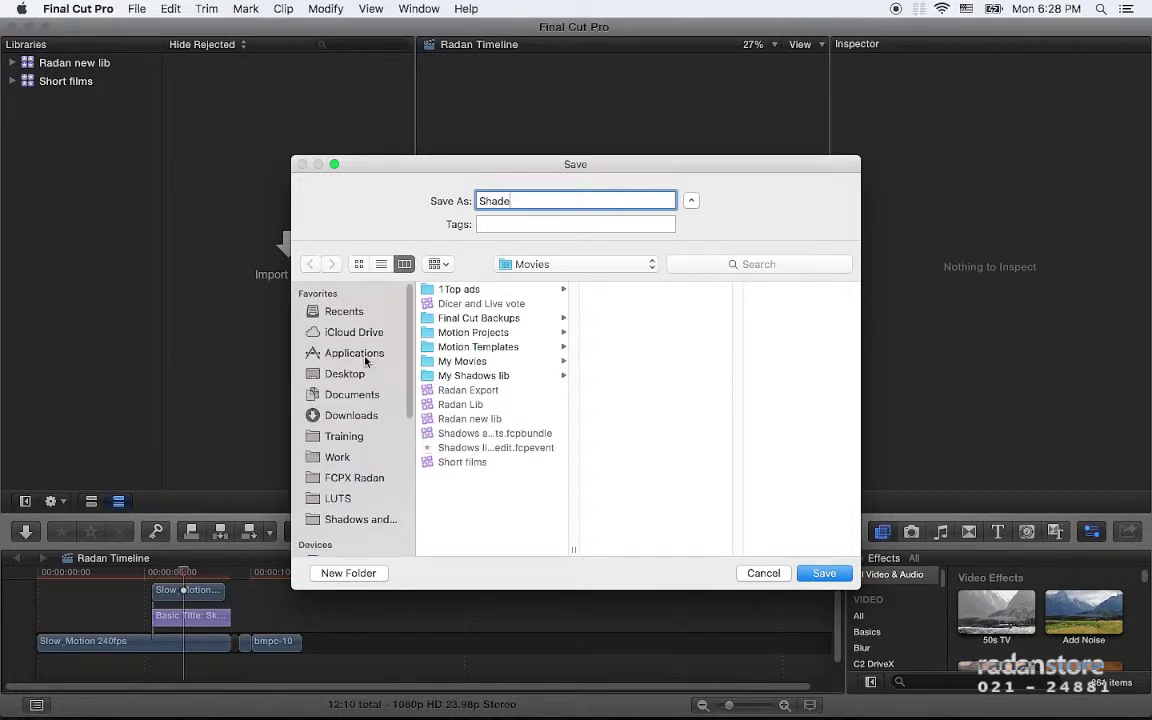
scroll(355, 358, "down", 7)
scroll(366, 365, "up", 5)
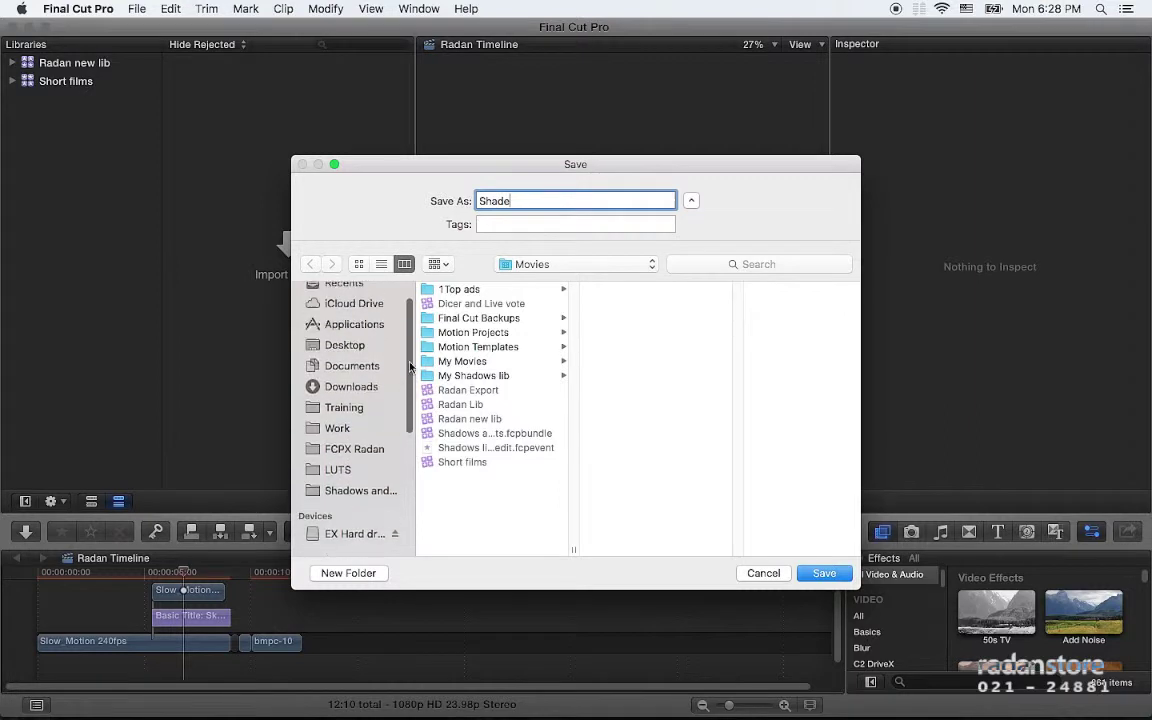
left_click(505, 264)
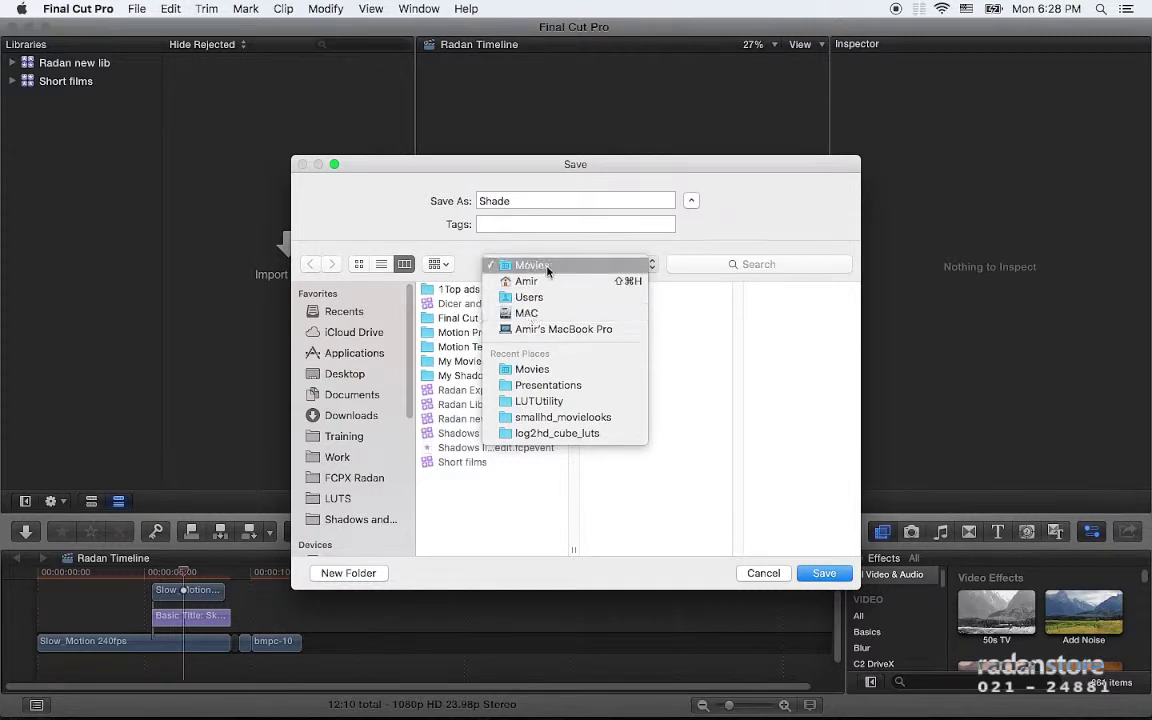
left_click(815, 216)
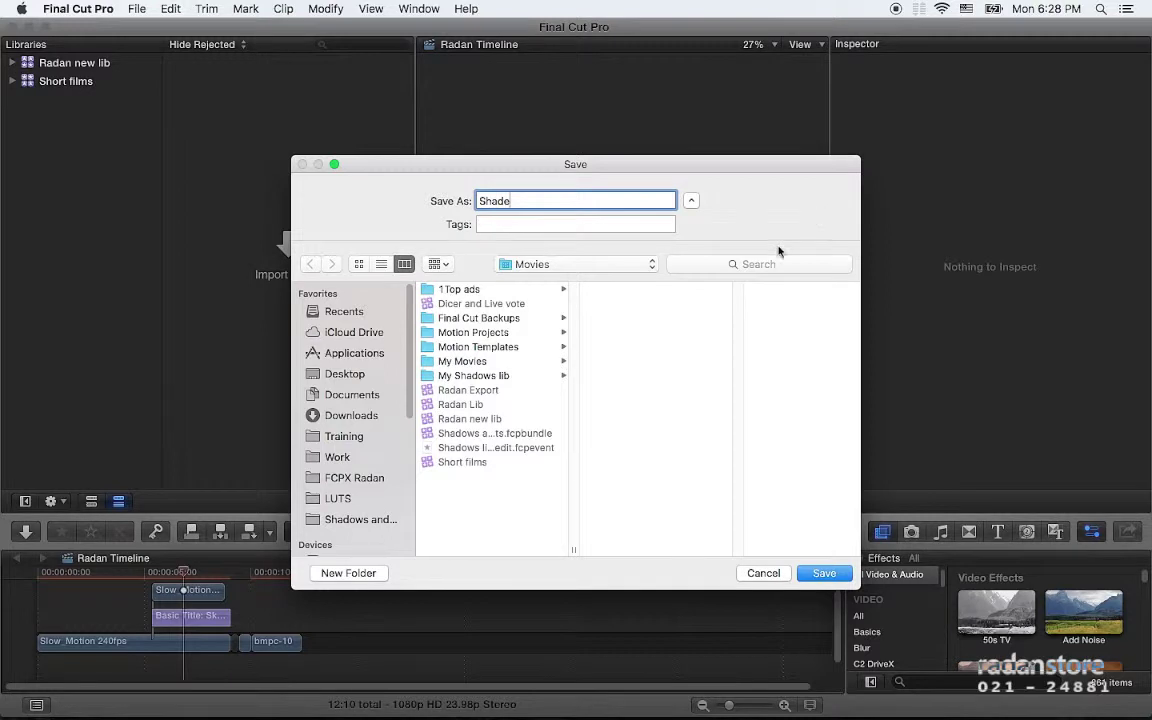
left_click(825, 574)
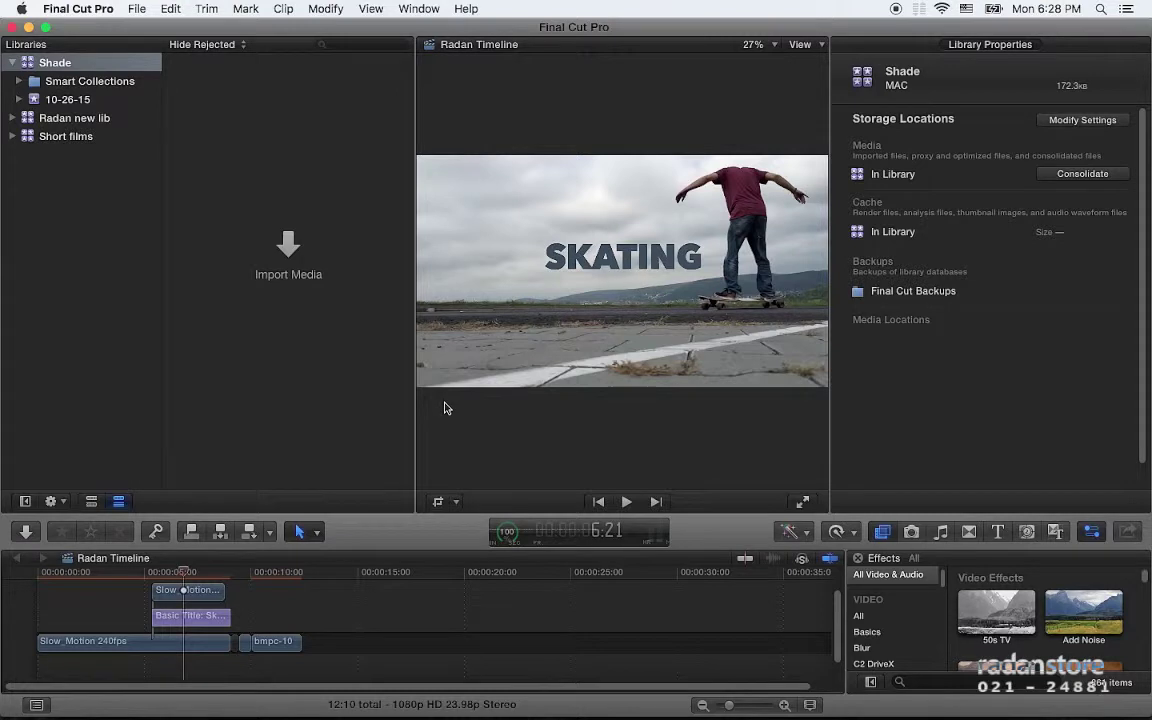
Step: Rename the 10-26-15 event after the screenplay's first heading, EXT. A HOUSE - NIGHT
left_click(71, 100)
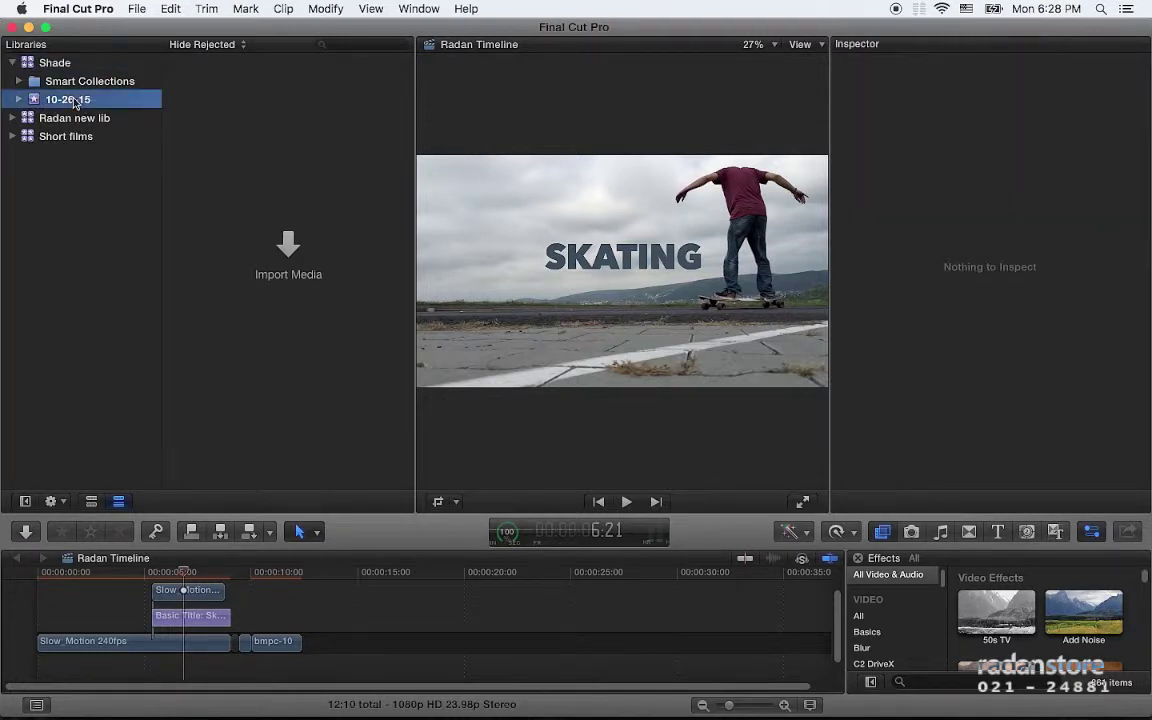
key("super+Tab")
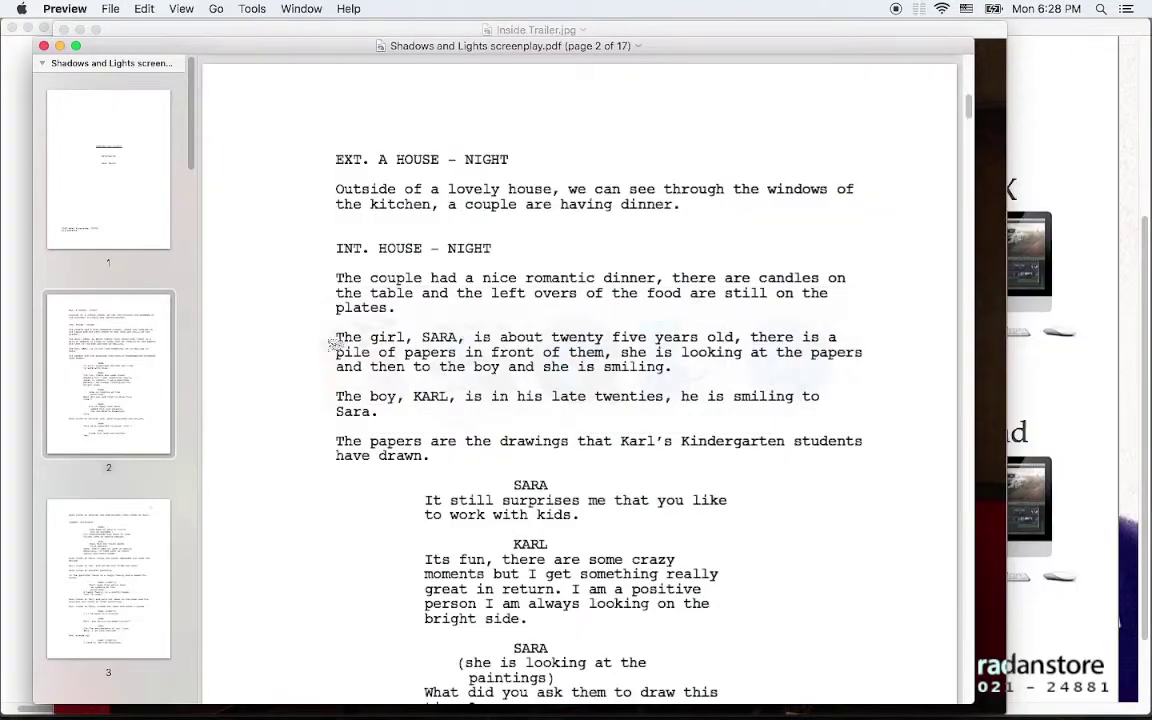
left_click_drag(335, 159, 511, 160)
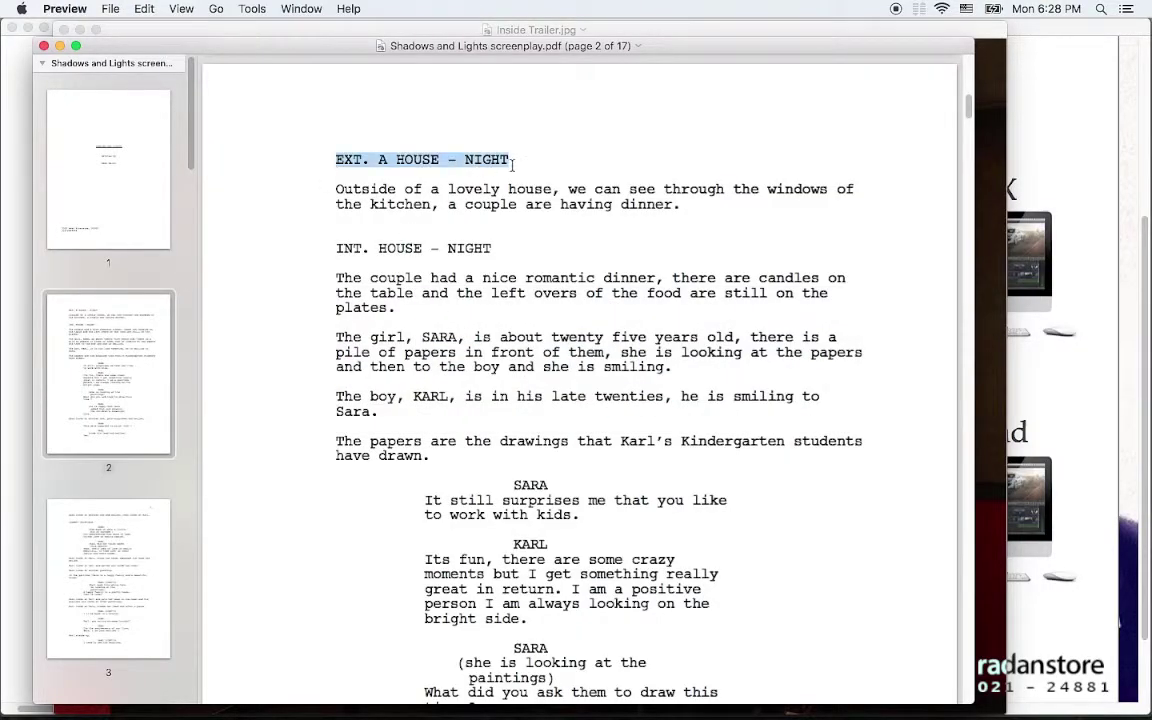
key("super+c")
key("super+Tab")
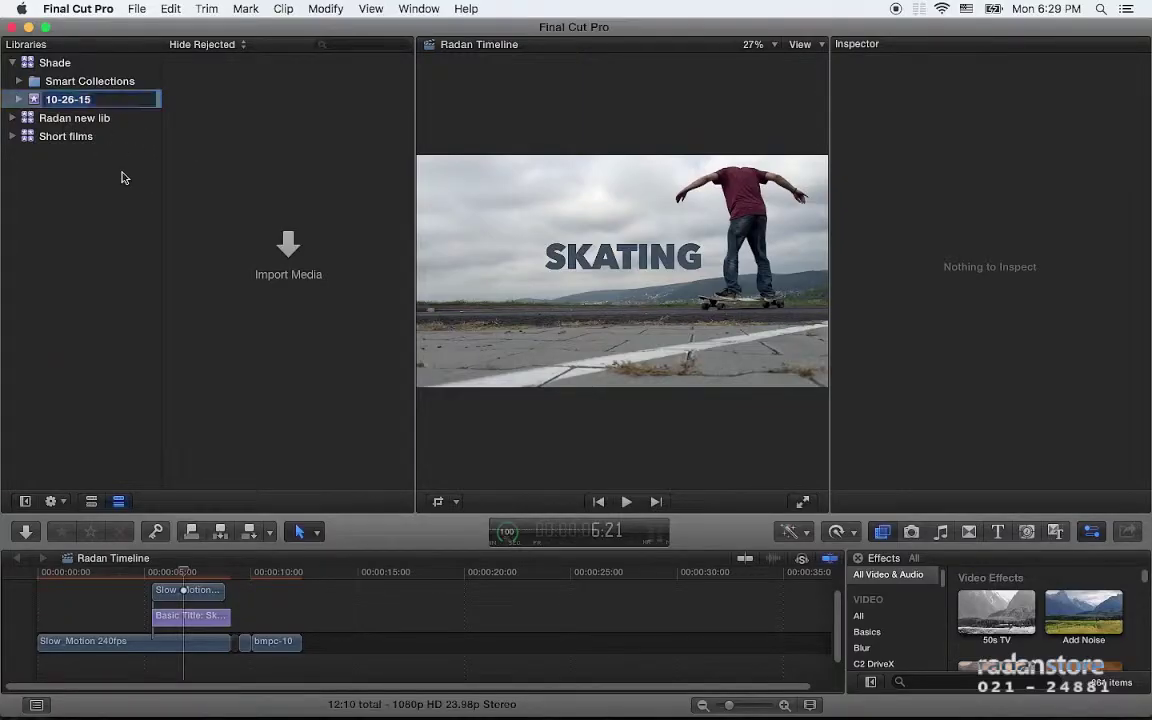
key("BackSpace")
key("super+v")
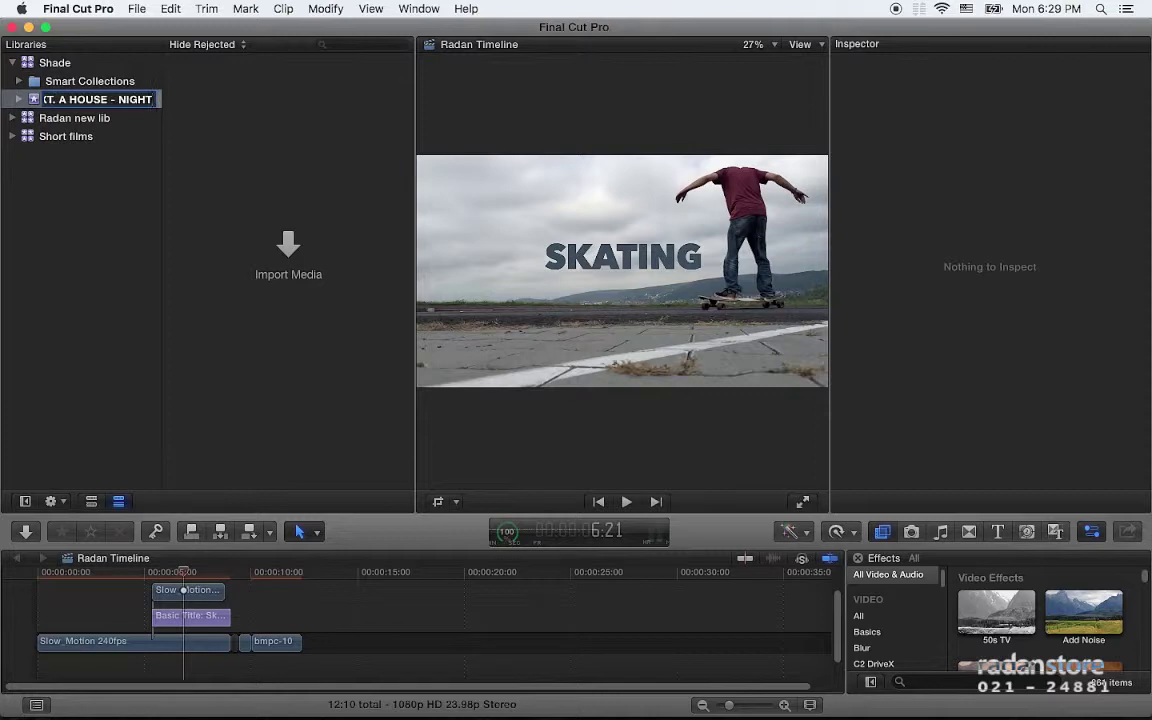
key("Return")
Step: Clear the text selection in the screenplay and open the media import window
key("super+Tab")
left_click(353, 190)
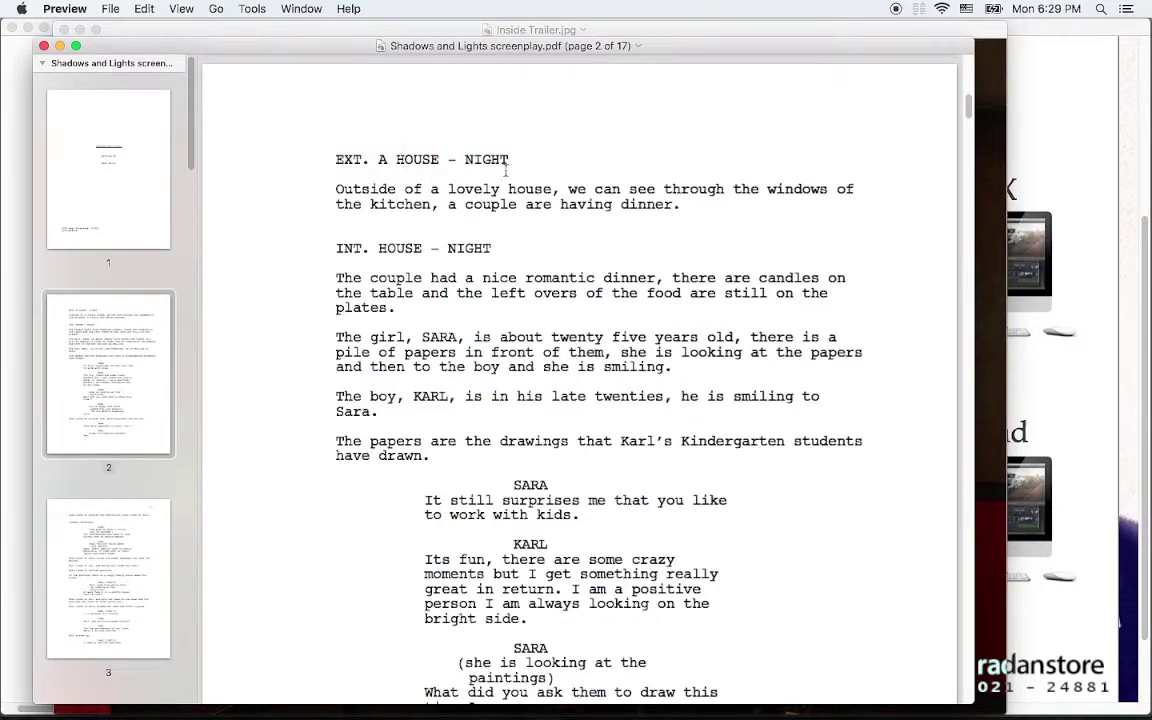
key("super+Tab")
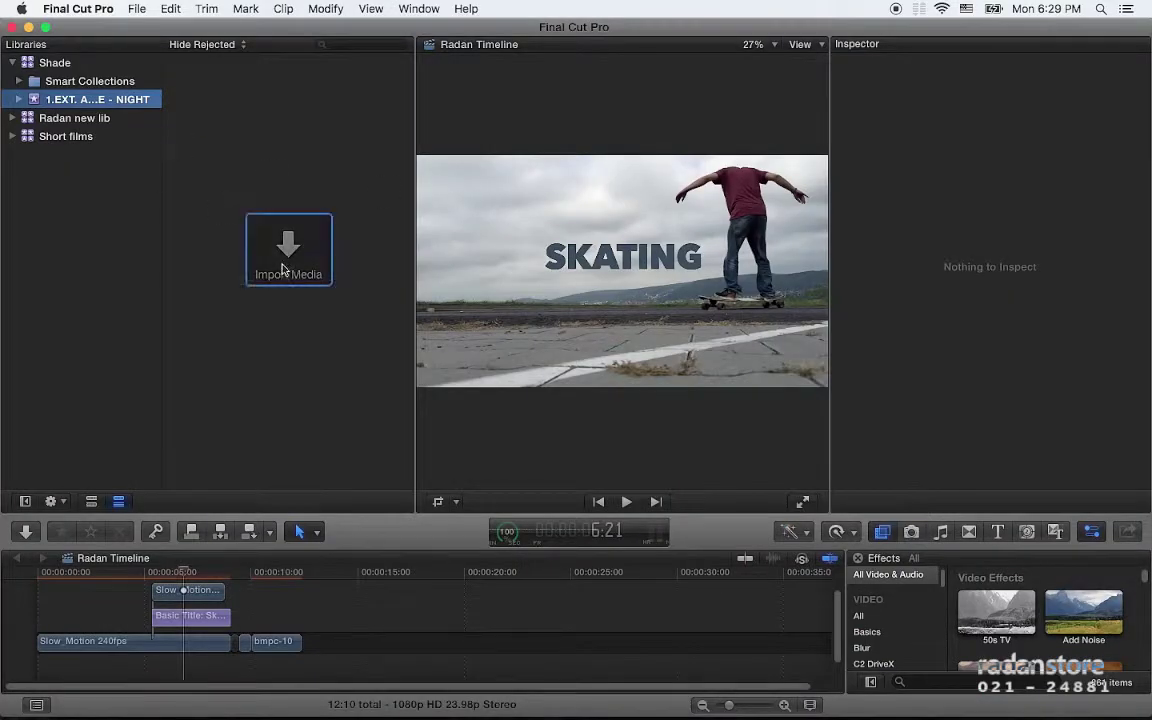
left_click(283, 268)
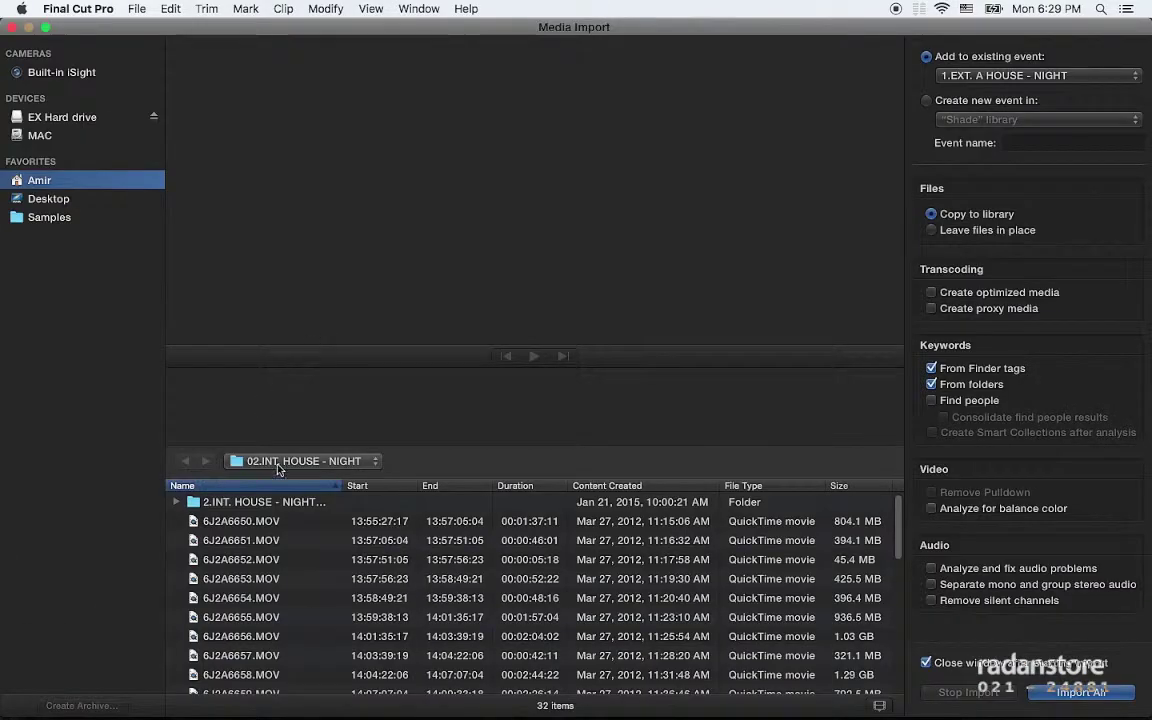
Step: Import all five clips from the 01.EXT. HOUSE - NIGHT folder, leaving files in place
left_click(279, 466)
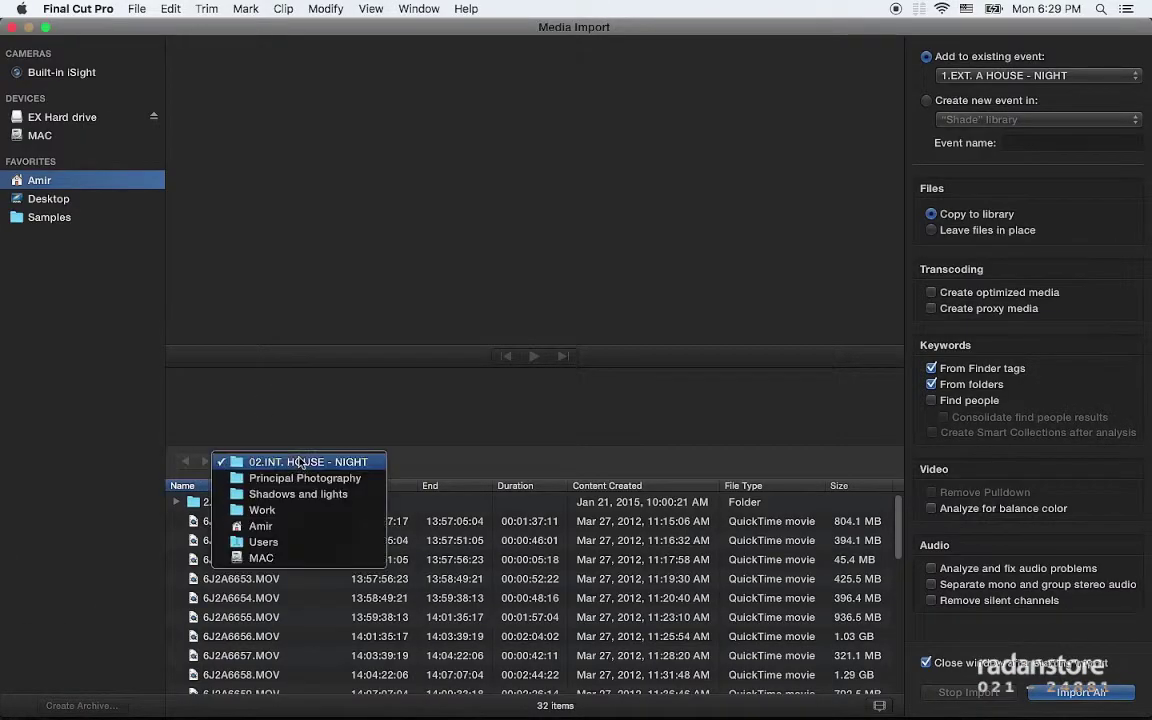
left_click(290, 476)
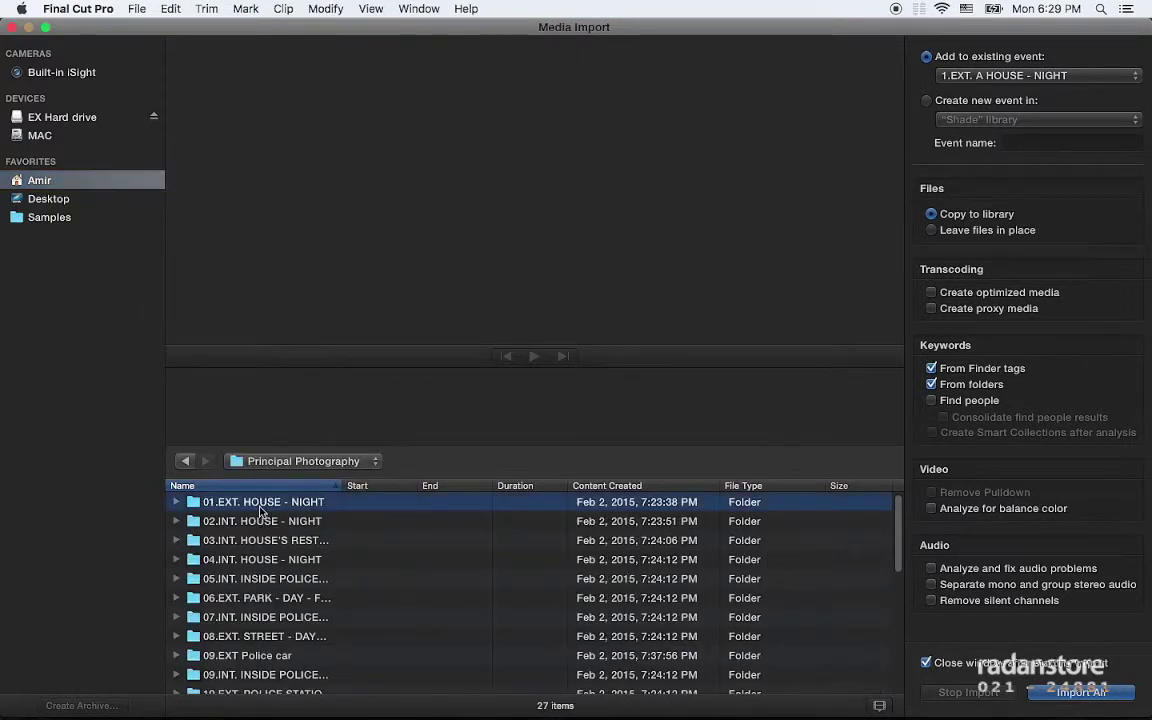
double_click(260, 502)
left_click(264, 582, "shift")
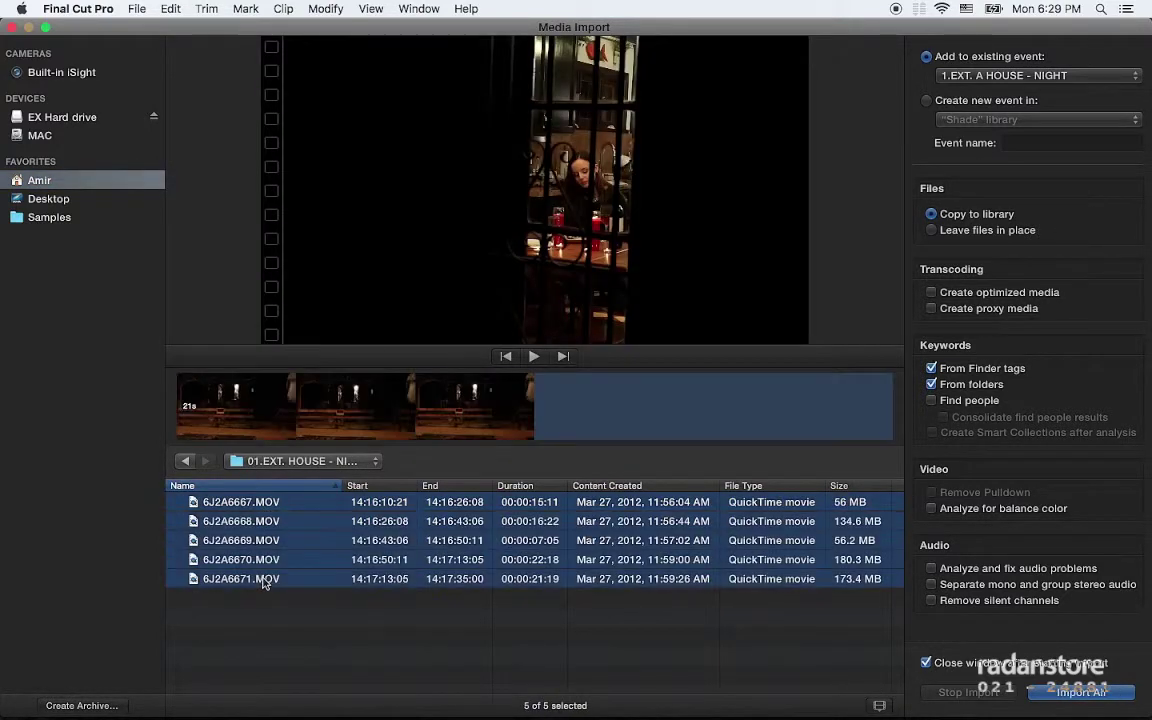
left_click(953, 232)
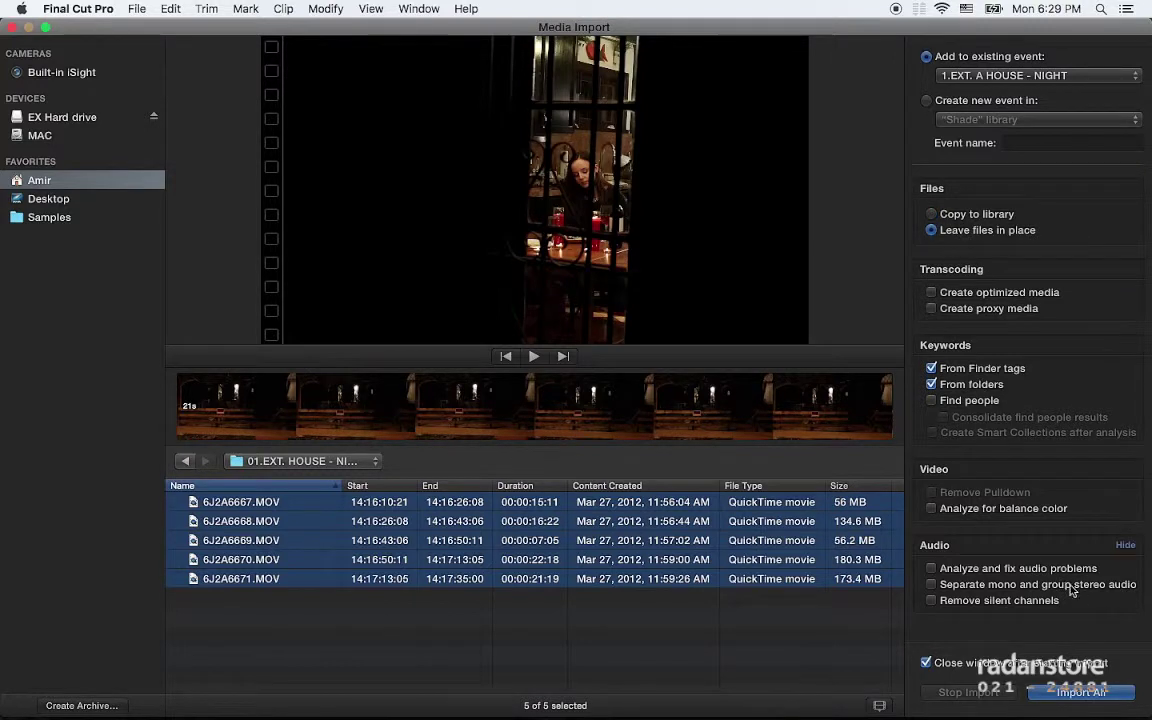
left_click(1066, 697)
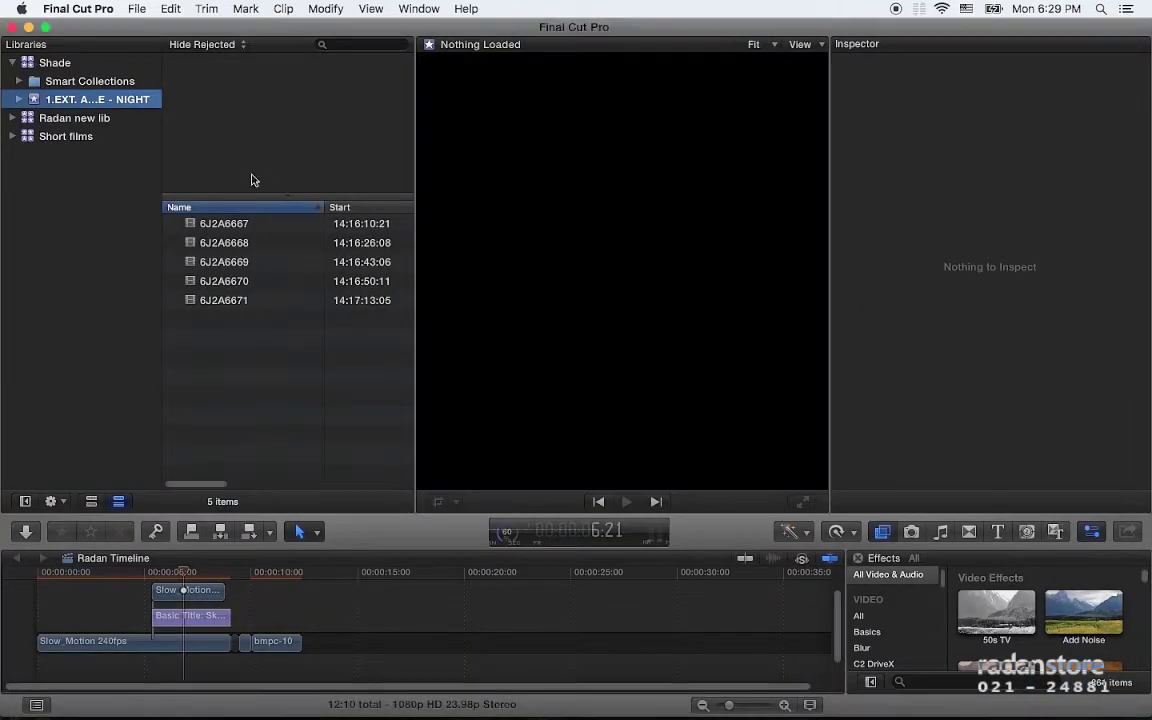
Step: Create a new event named 2.INT. HOUSE - NIGHT using the heading copied from the screenplay
left_click(134, 9)
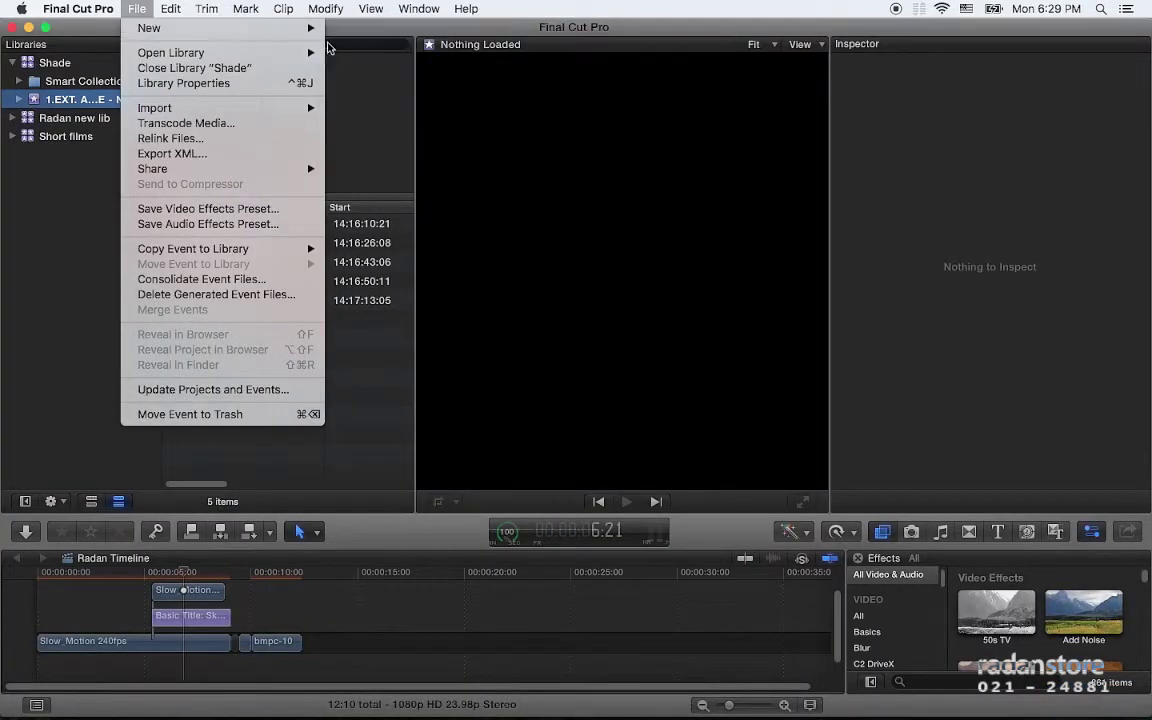
mouse_move(300, 28)
left_click(355, 49)
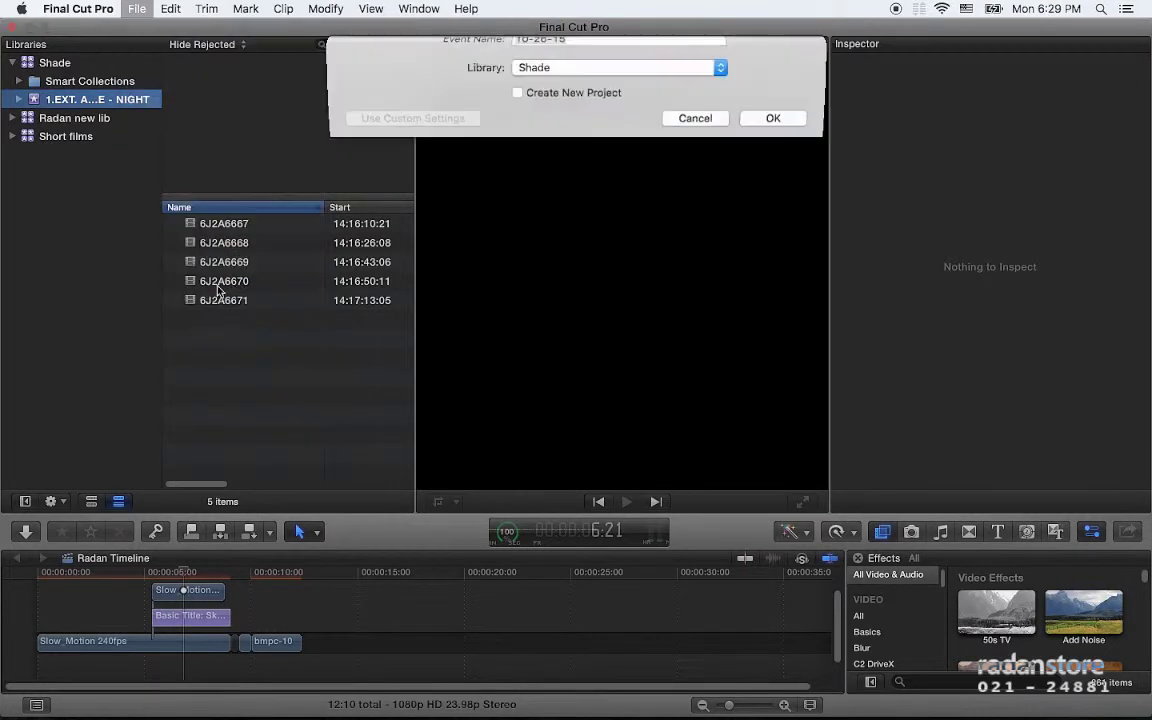
key("super+Tab")
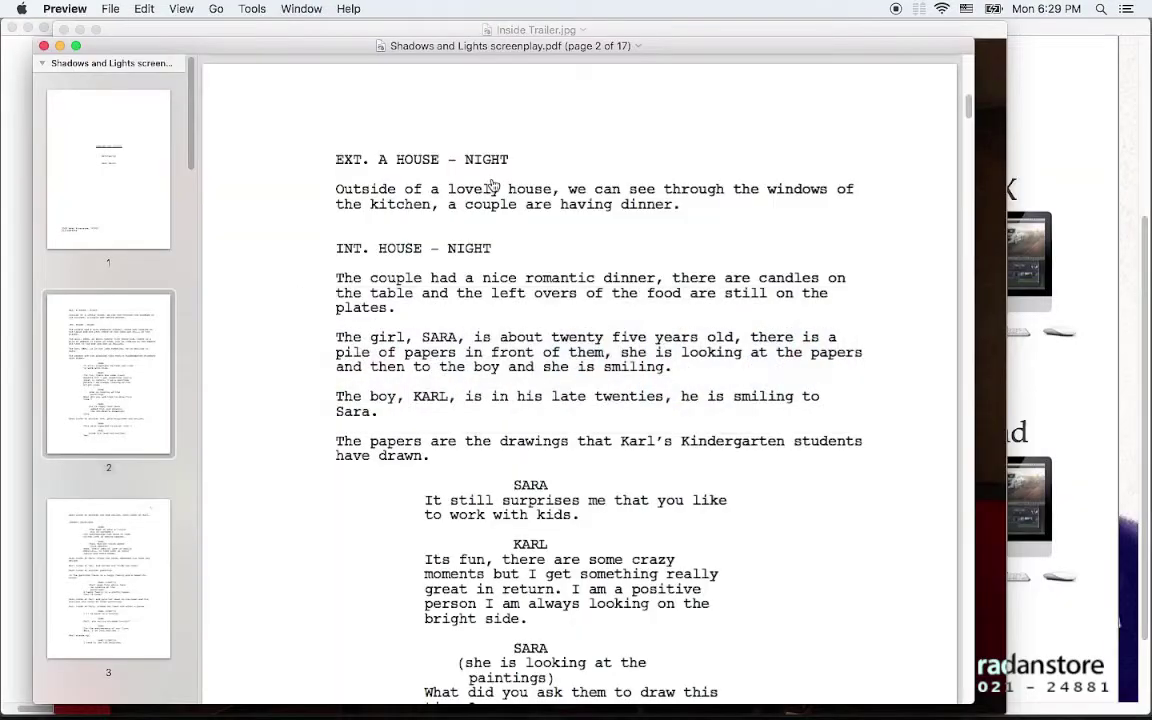
left_click_drag(338, 246, 495, 252)
key("super+c")
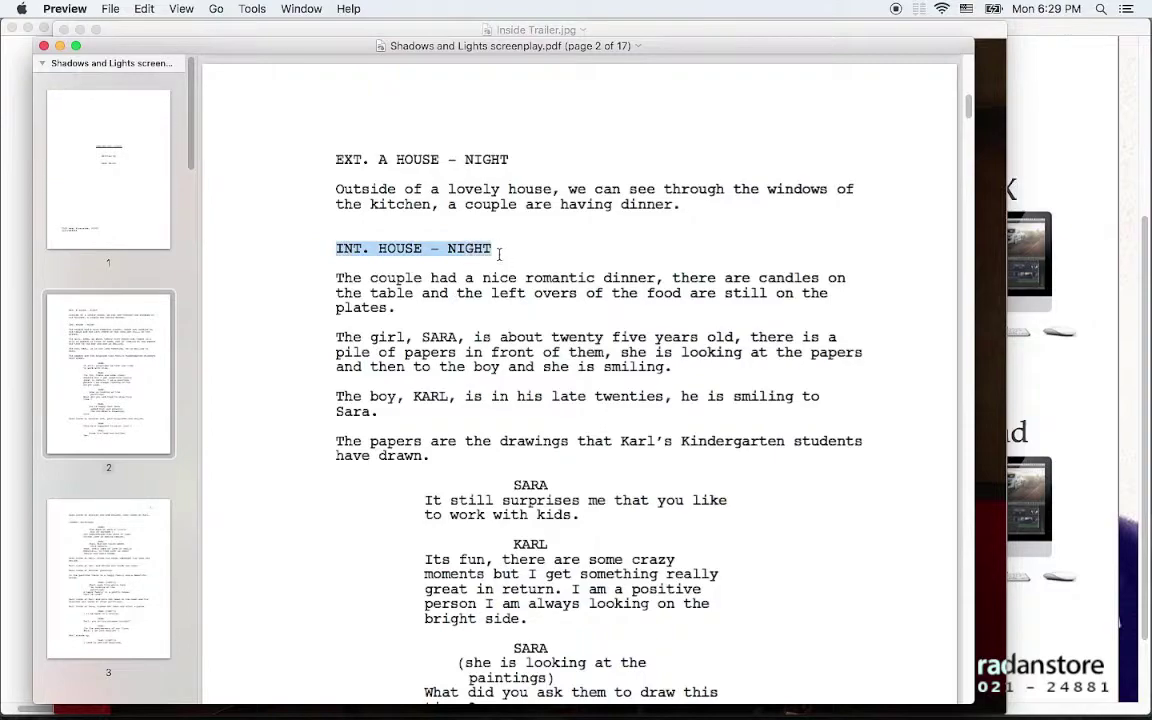
key("super+Tab")
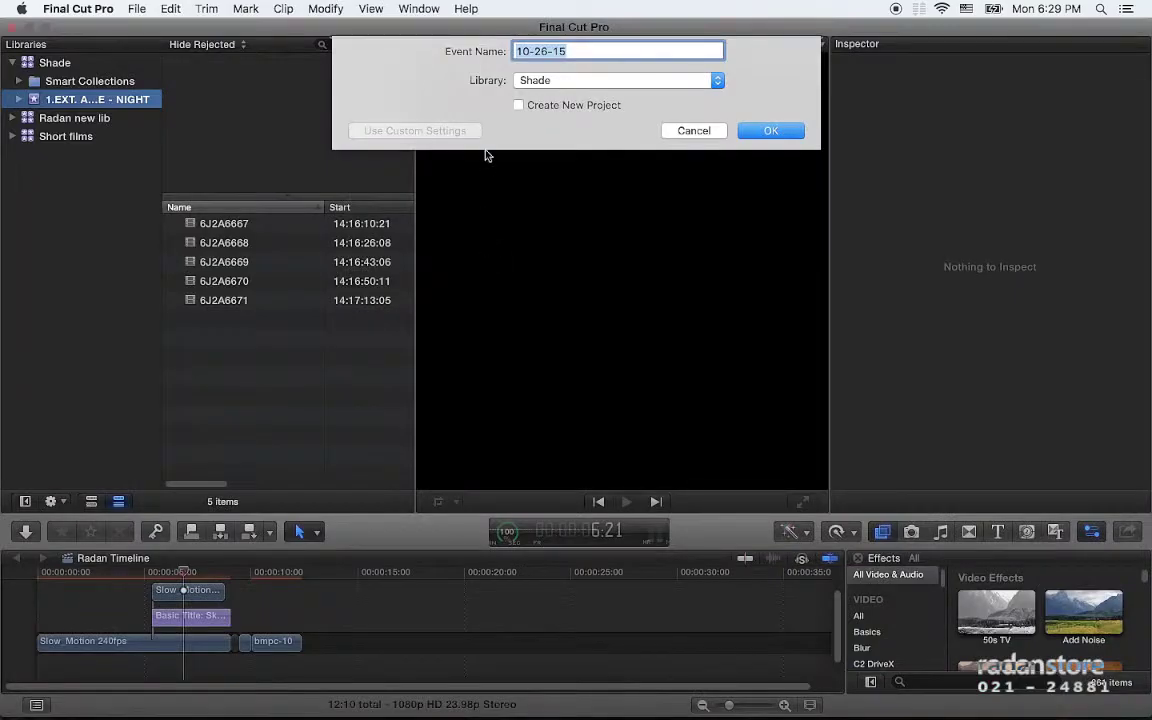
key("super+v")
type("2.")
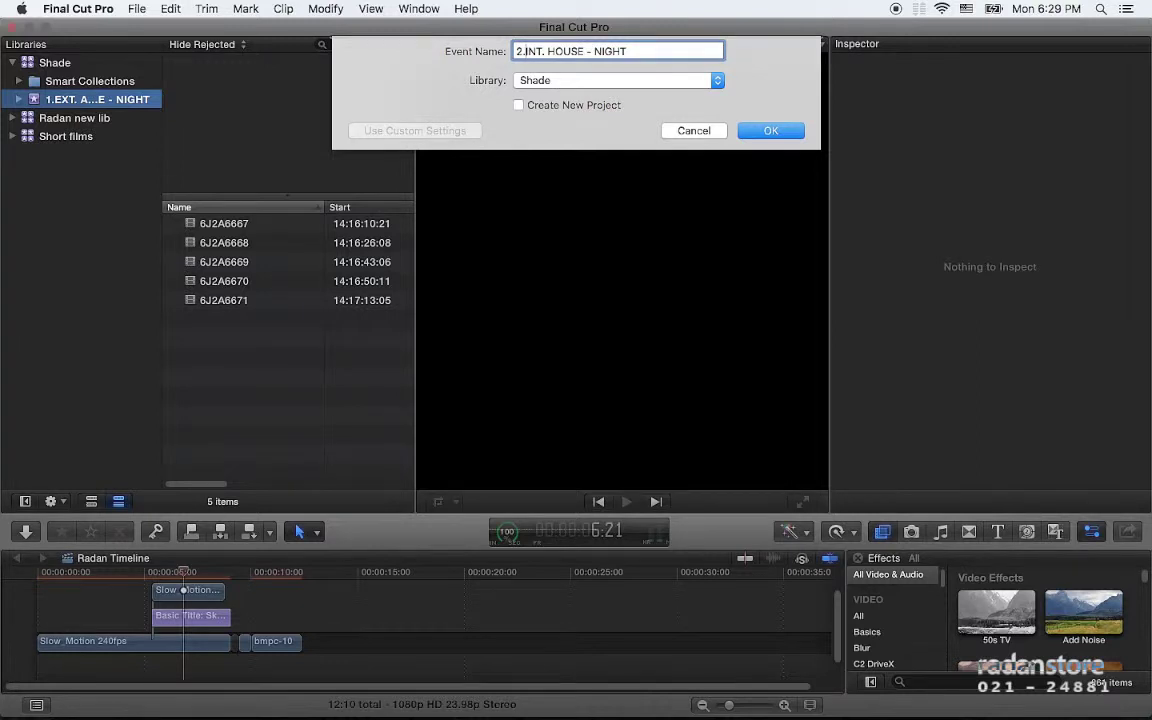
left_click(766, 130)
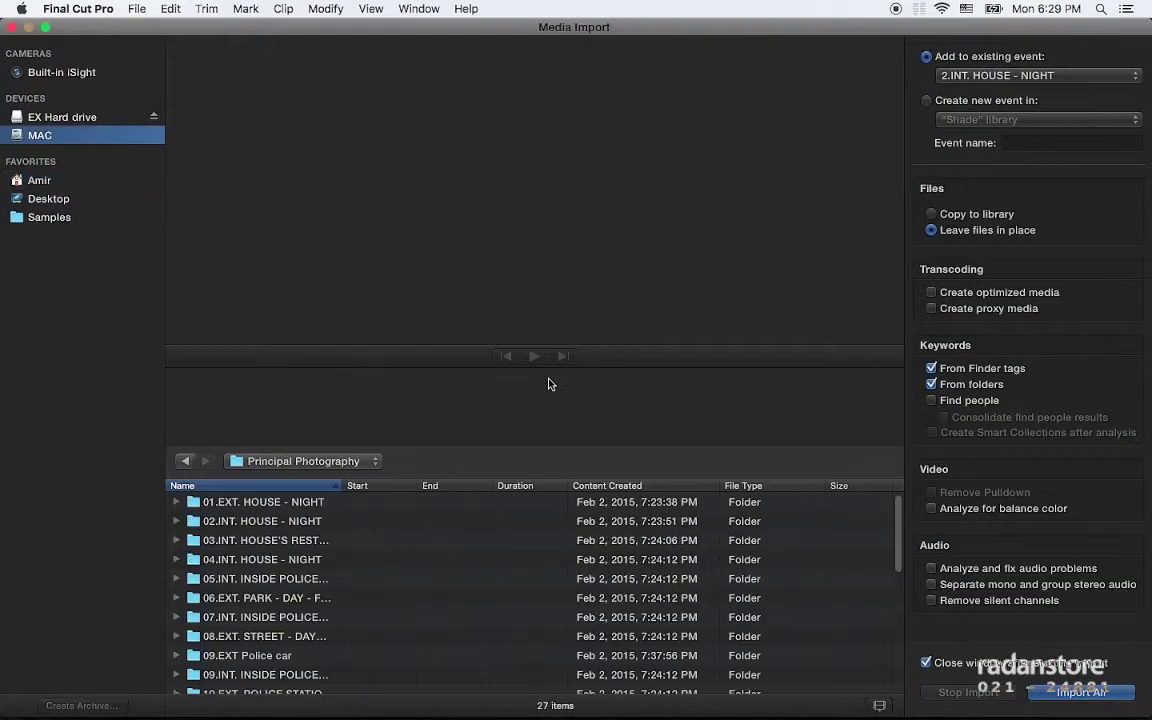
Step: Import the 02.INT. HOUSE - NIGHT clips up through pizza dress.mov into the event
double_click(296, 524)
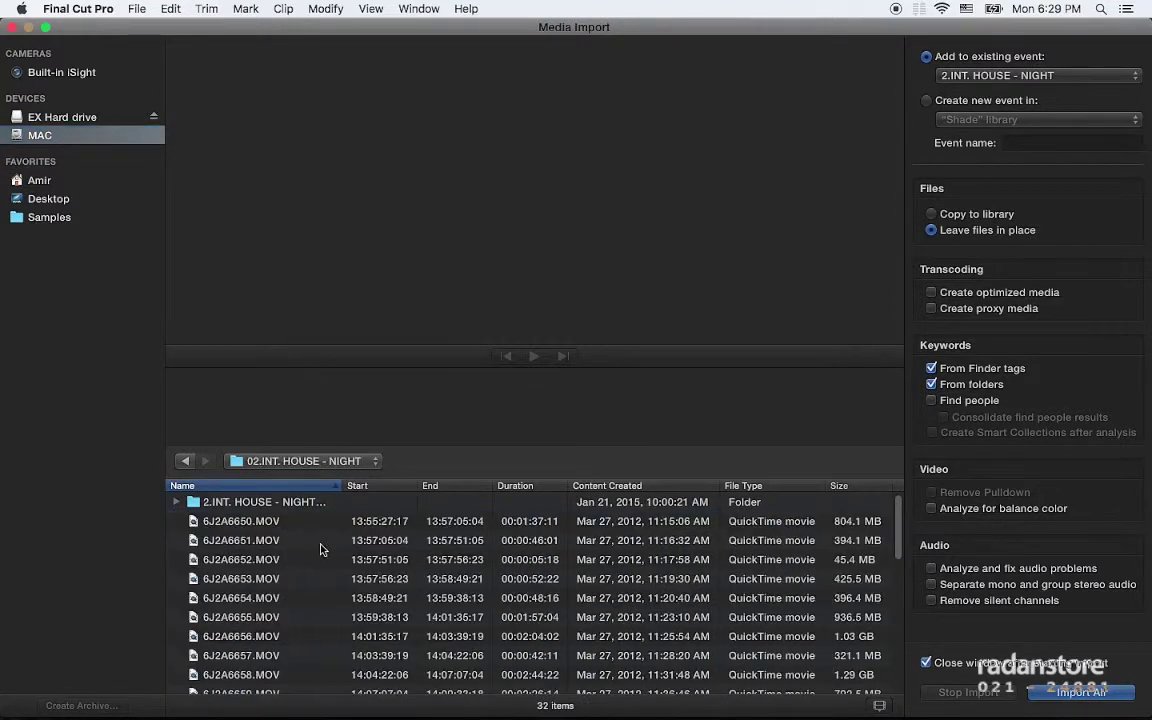
scroll(297, 640, "down", 10)
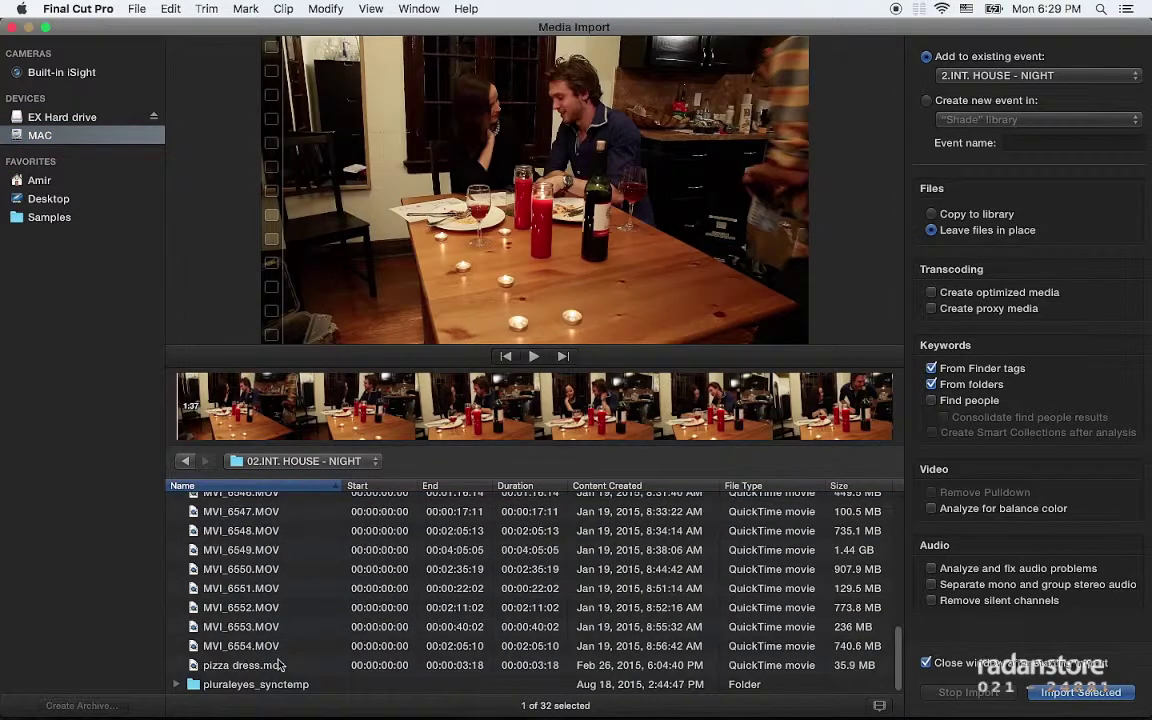
left_click(272, 667, "shift")
key("Return")
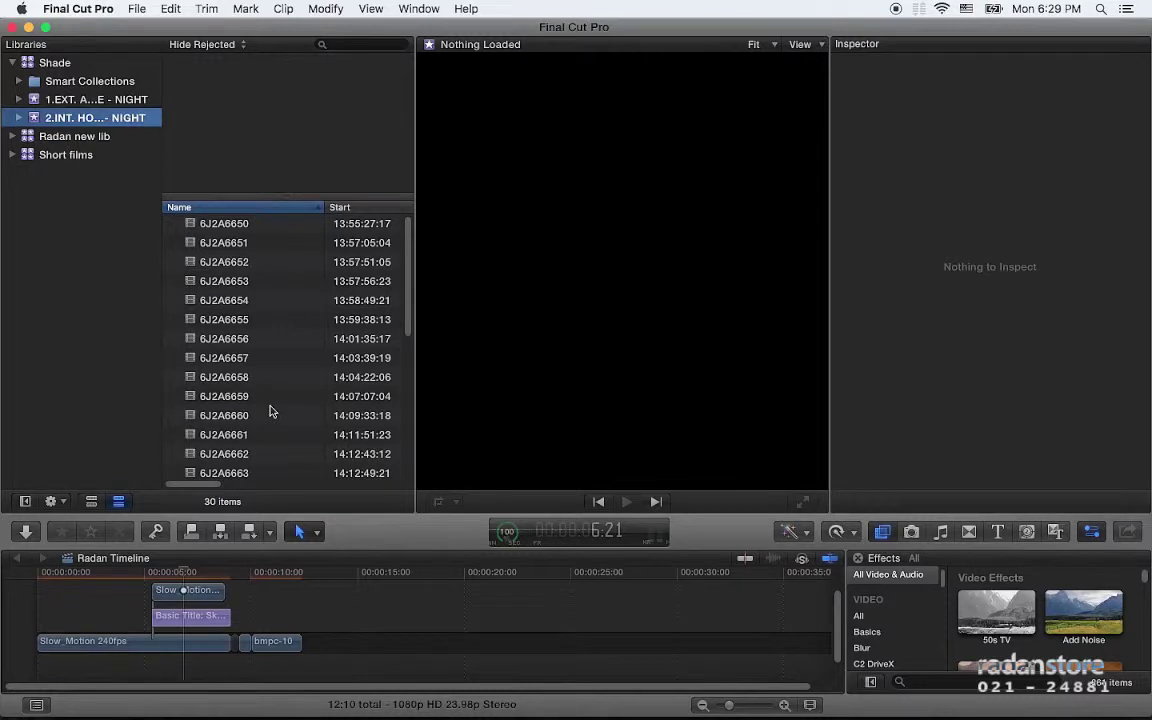
Step: Import the sounds subfolder as well and show its SOUNDS keyword collection
key("super+Tab")
key("super+Tab")
key("super+Tab")
key("super+Tab")
key("super+Tab")
key("super+i")
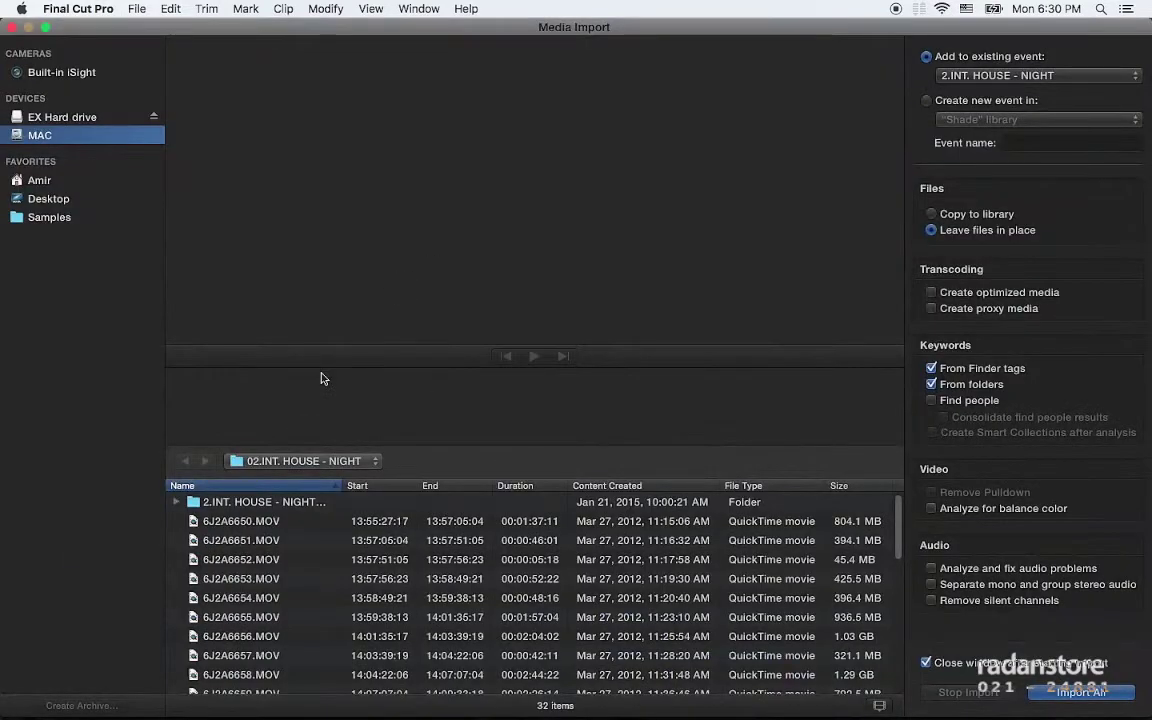
left_click(336, 494)
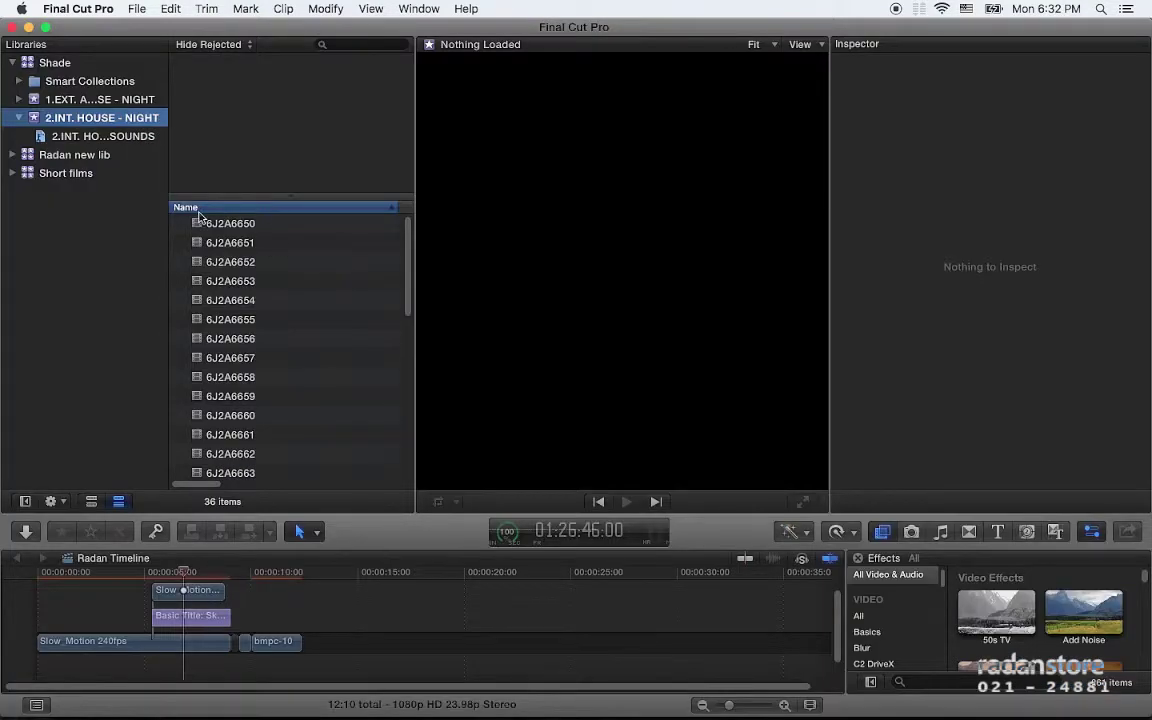
scroll(293, 250, "down", 5)
scroll(217, 306, "up", 3)
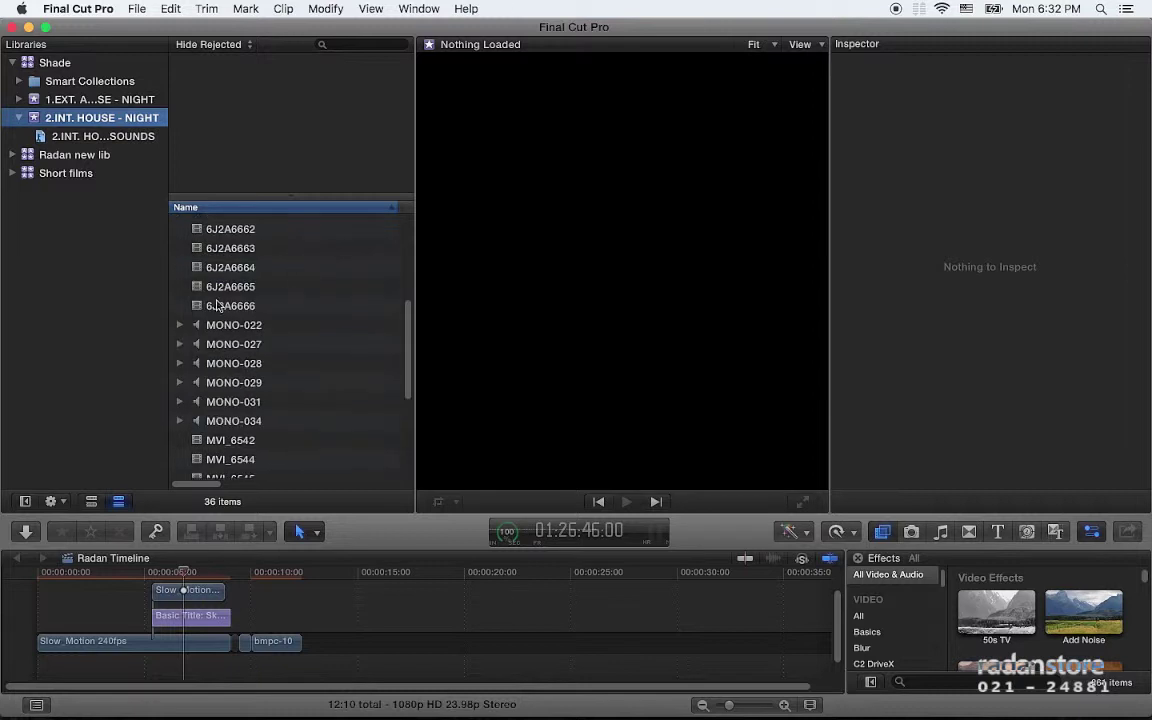
left_click(82, 136)
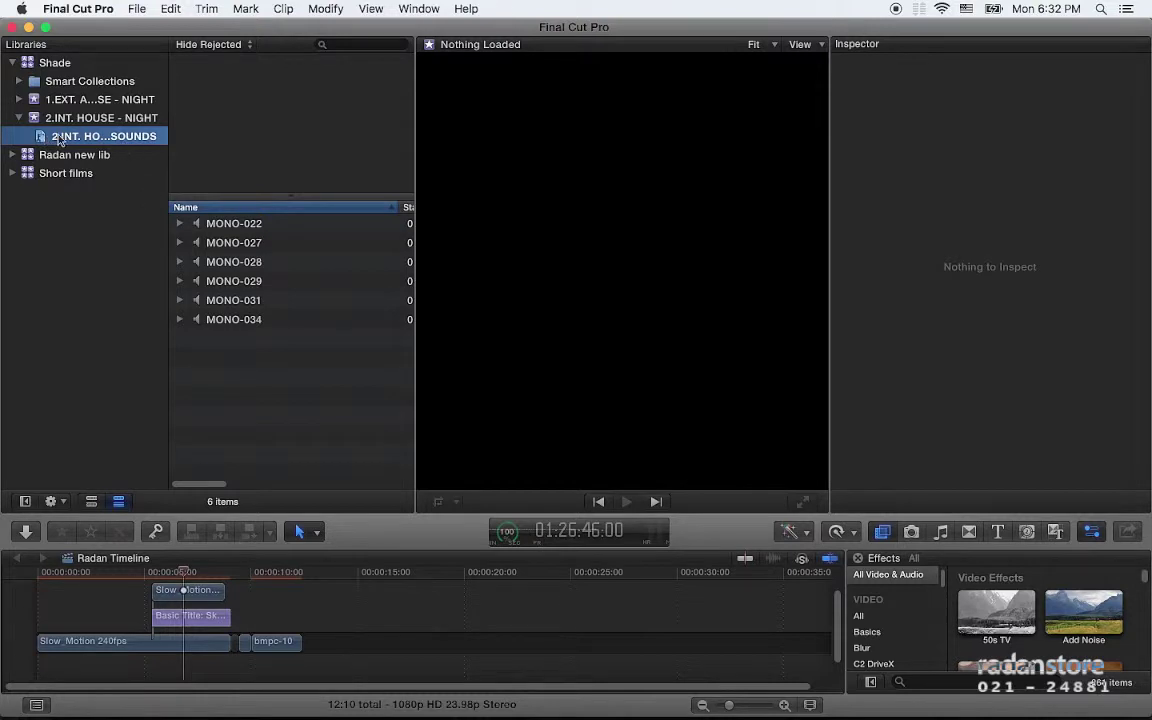
Step: Show all 36 clips, hide the Libraries list, and select clip 6J2A6650
left_click(98, 118)
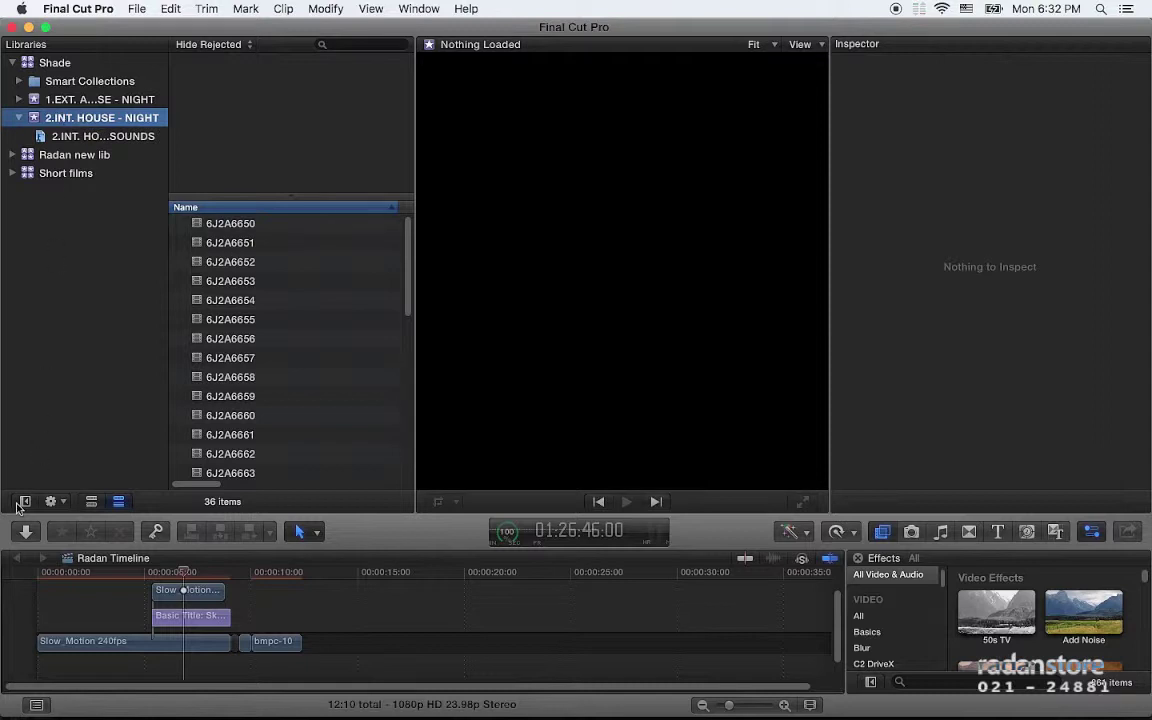
key("super+shift+1")
left_click(78, 222)
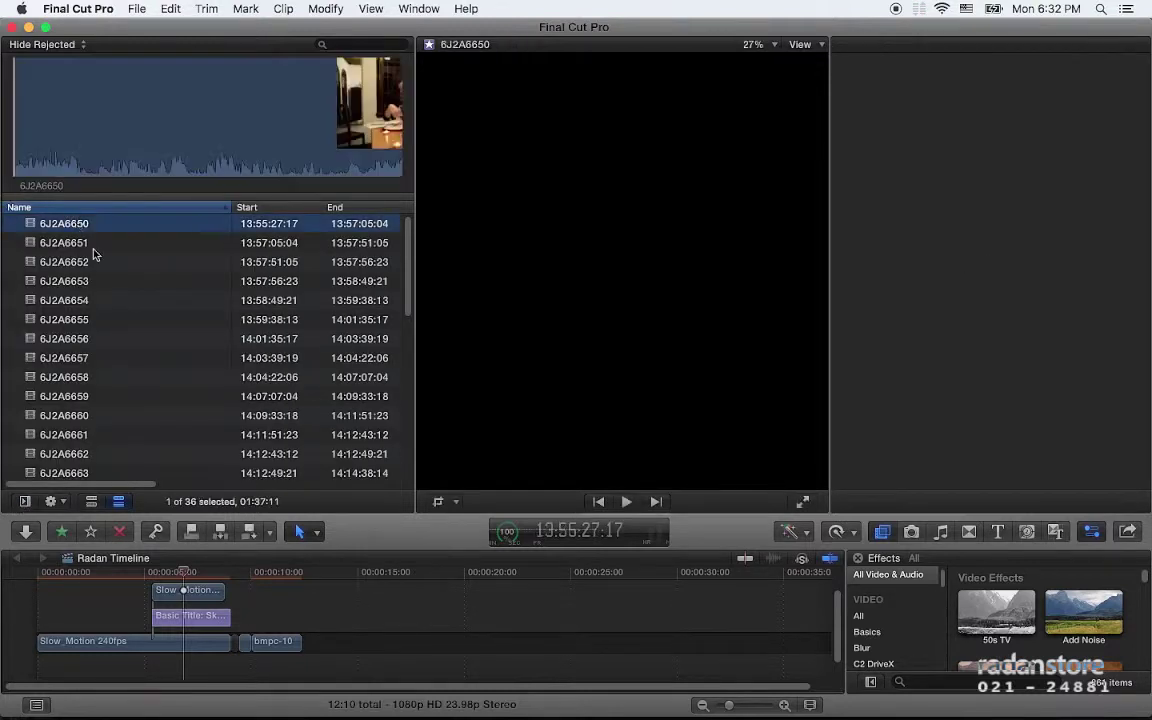
left_click(98, 244)
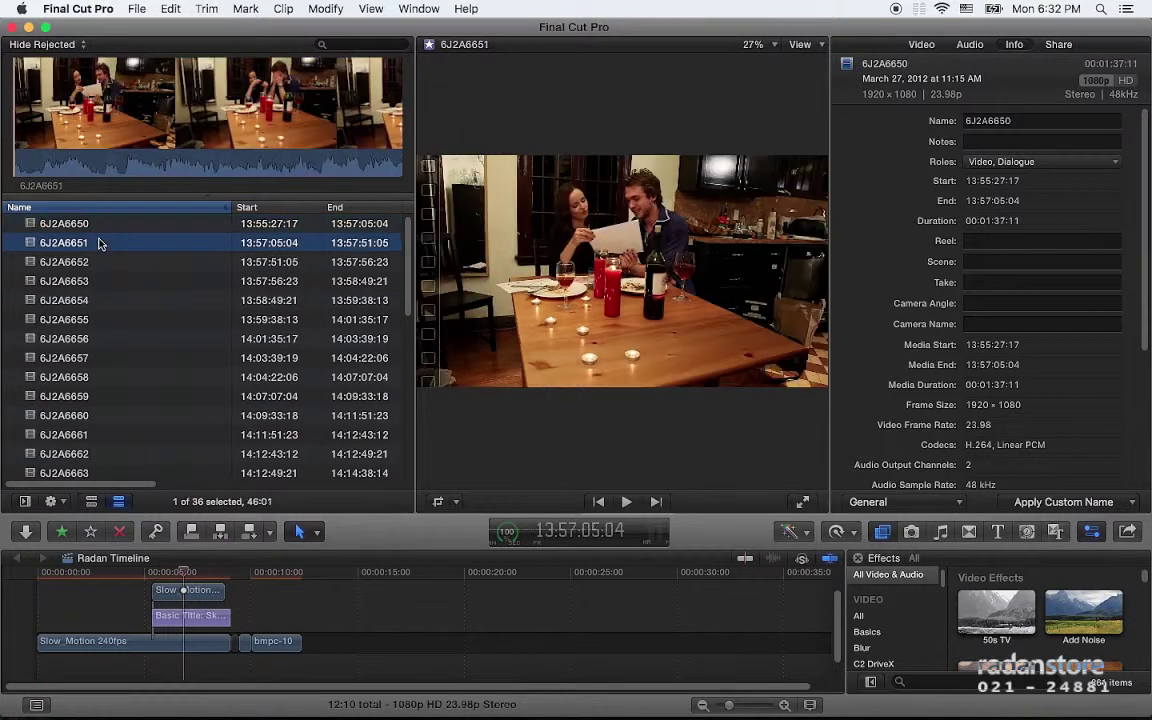
left_click(94, 222)
key("super+Tab")
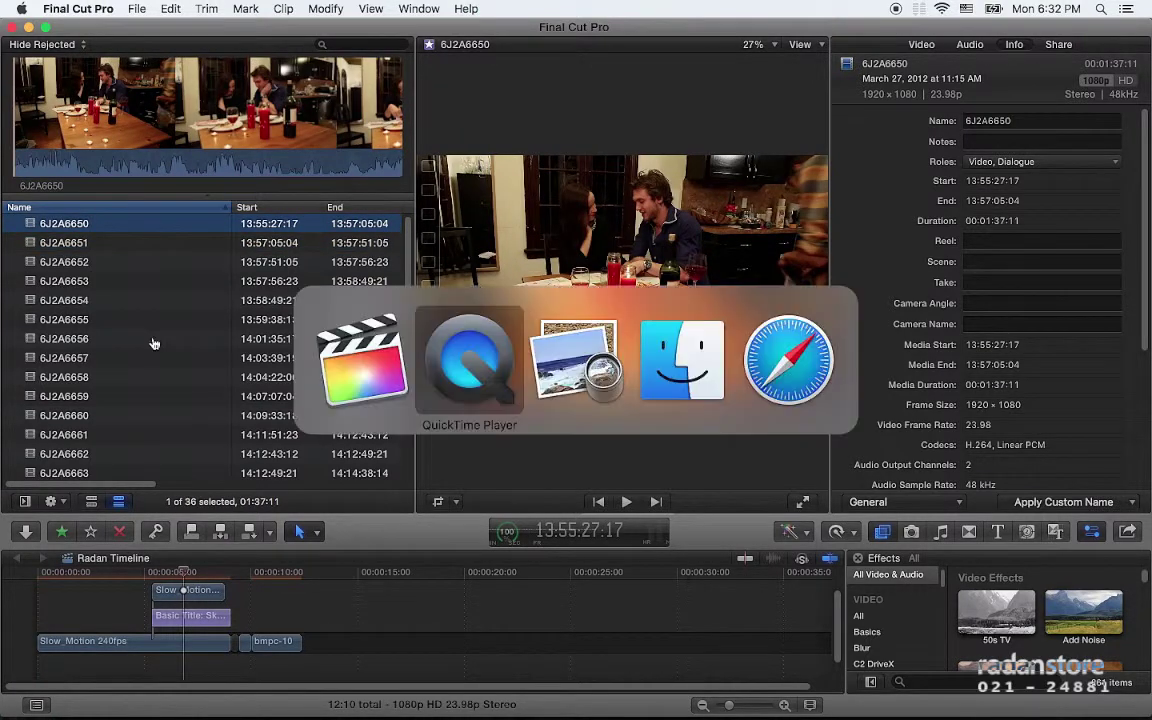
key("super+Tab")
key("super+Tab")
key("super+Tab")
key("super+Tab")
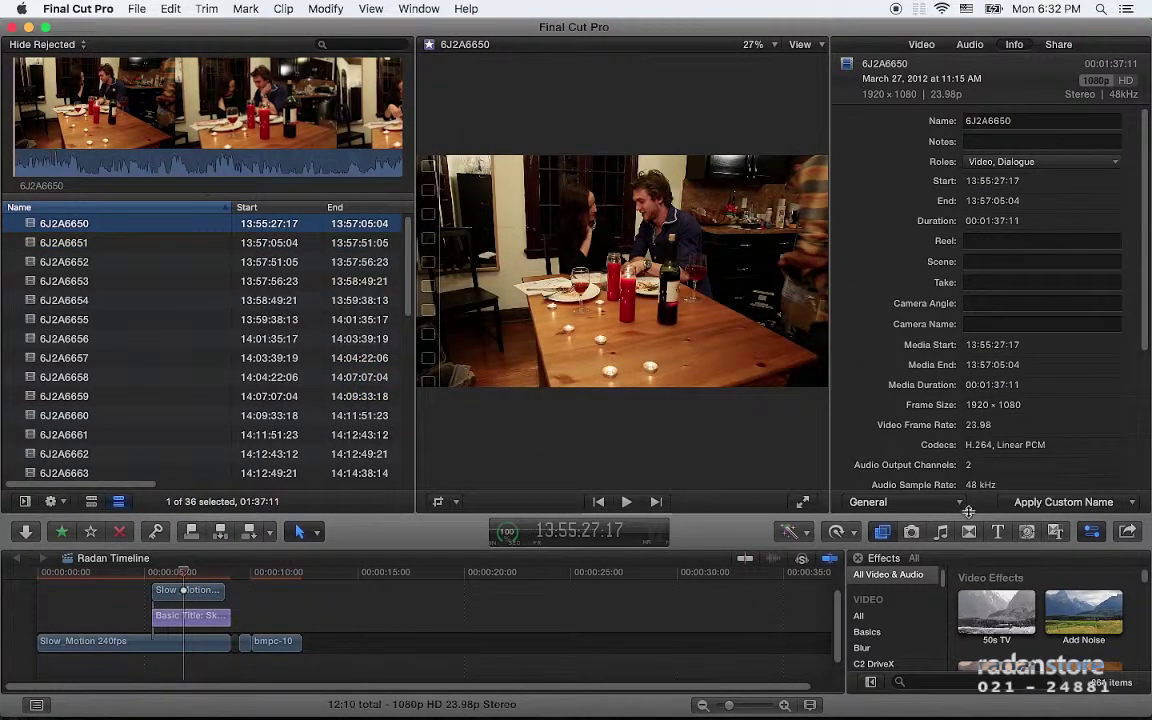
Step: Switch the Info inspector's metadata view to General for clip 6J2A6650
left_click(958, 502)
left_click(956, 491)
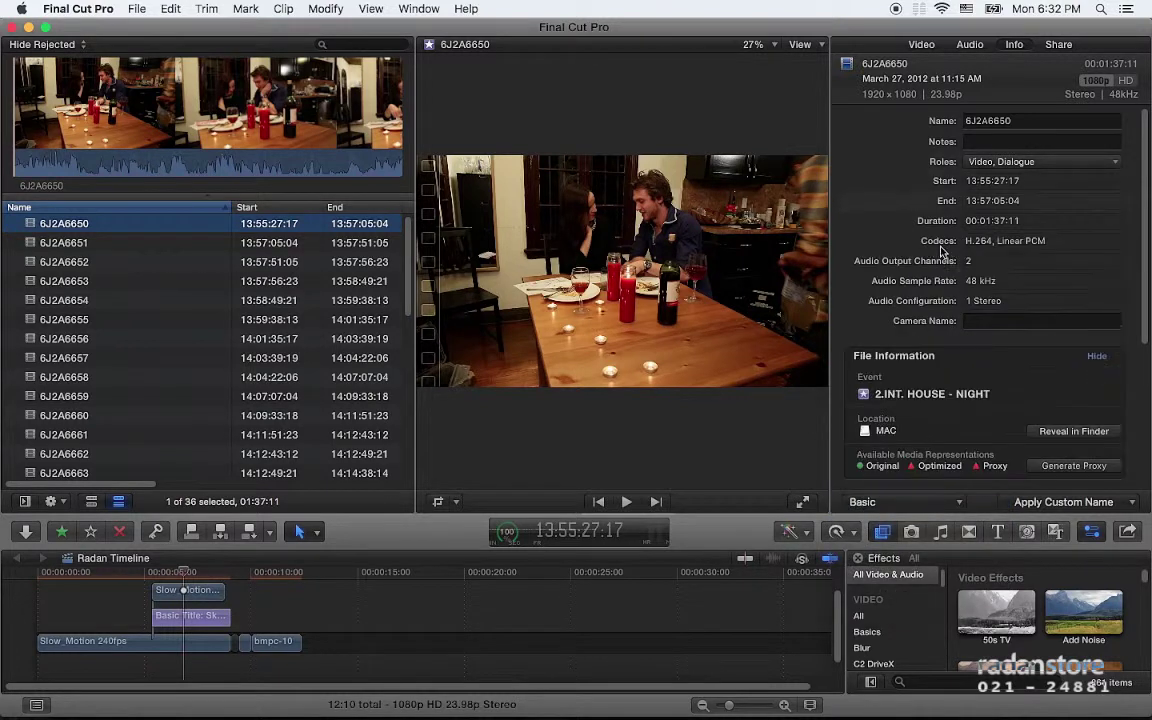
left_click(925, 505)
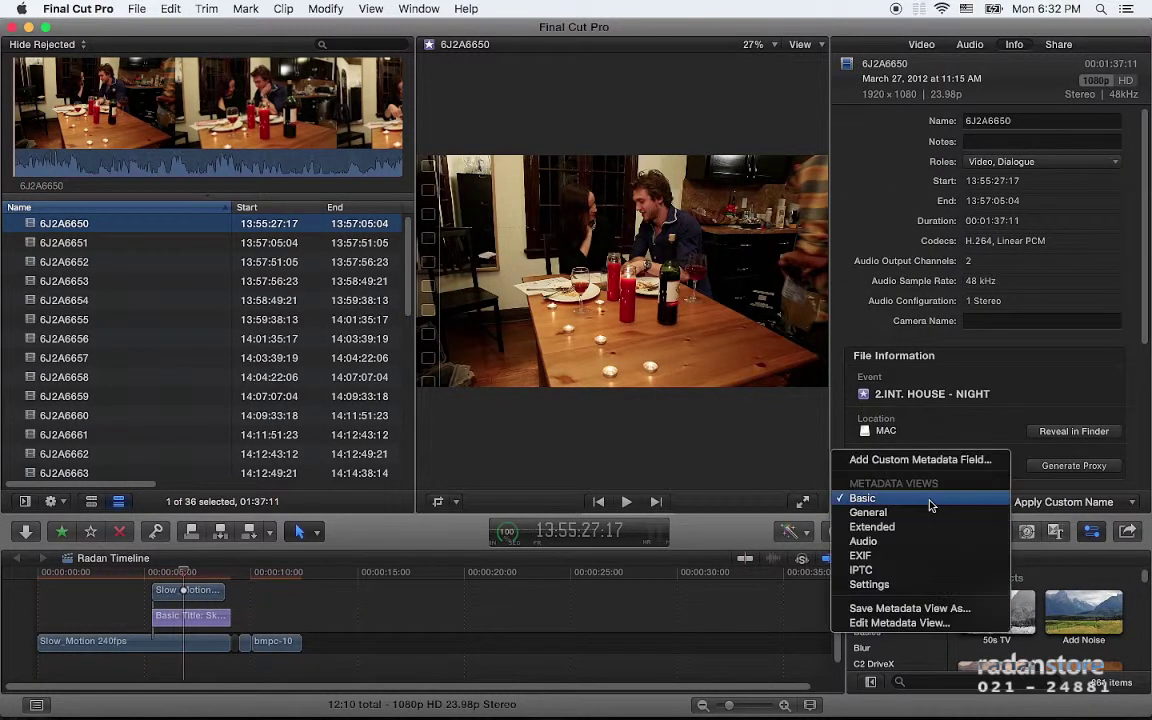
left_click(930, 513)
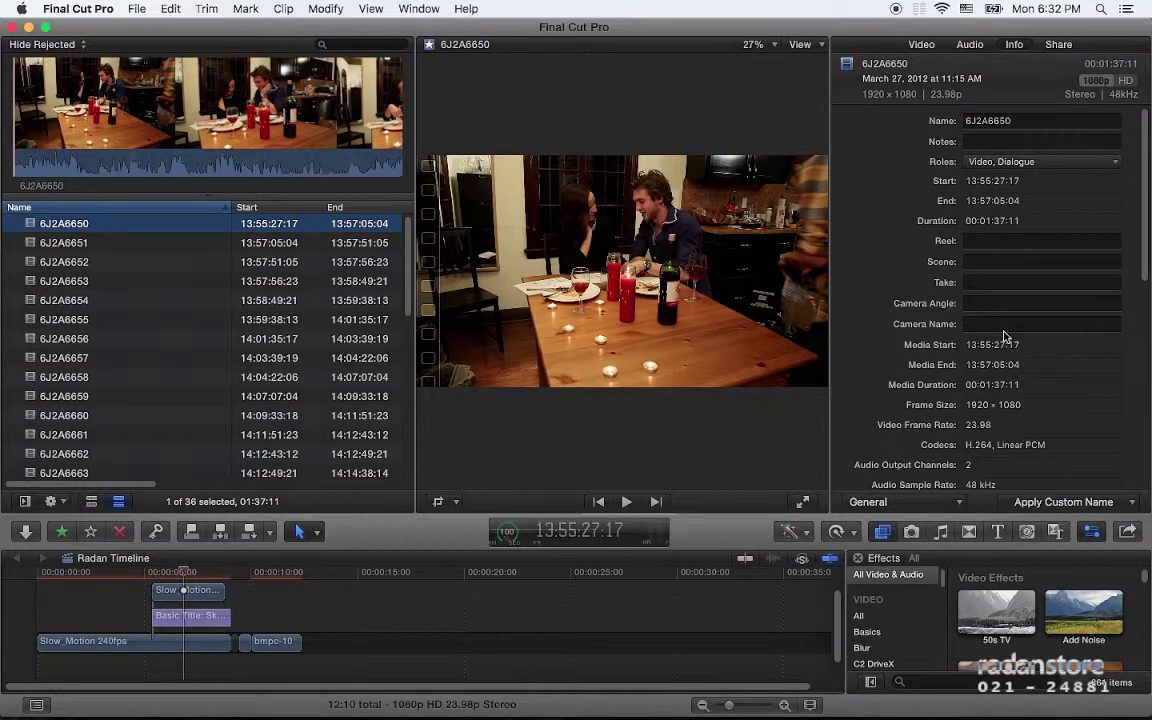
key("super+Tab")
key("super+Tab")
key("super+Tab")
key("super+Tab")
key("super+Tab")
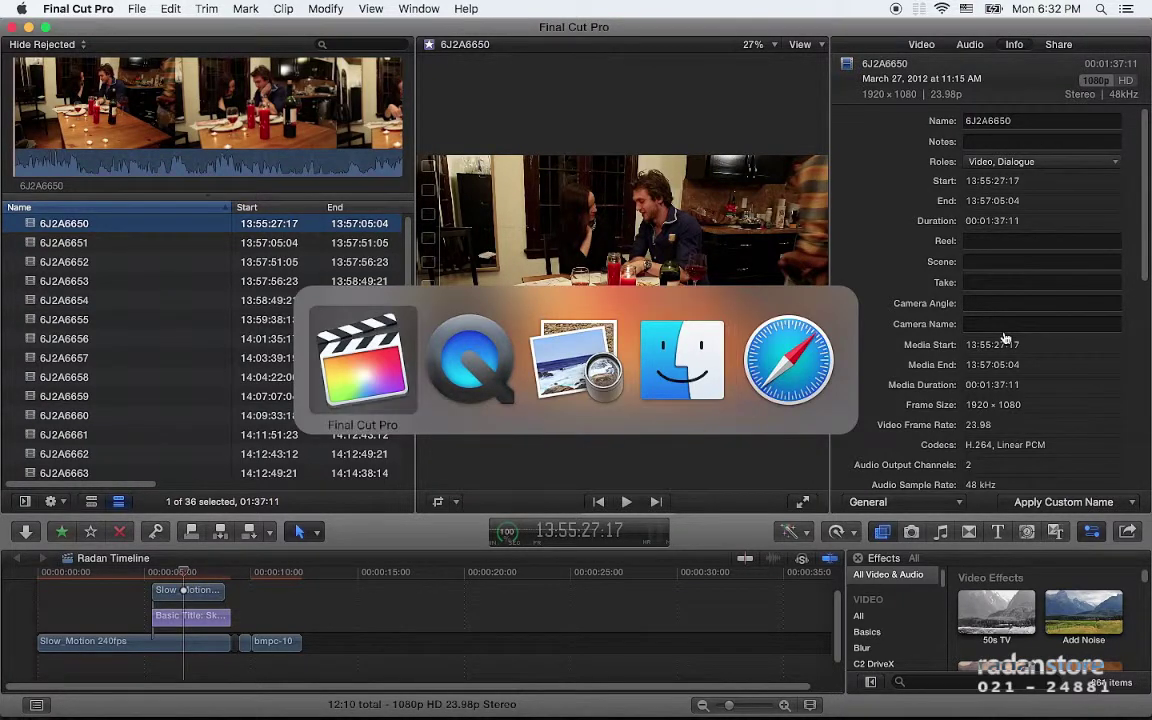
key("super+Tab")
key("super+Tab")
Step: Select the screenplay's romantic-dinner description paragraph and return to Final Cut Pro
scroll(514, 250, "down", 1)
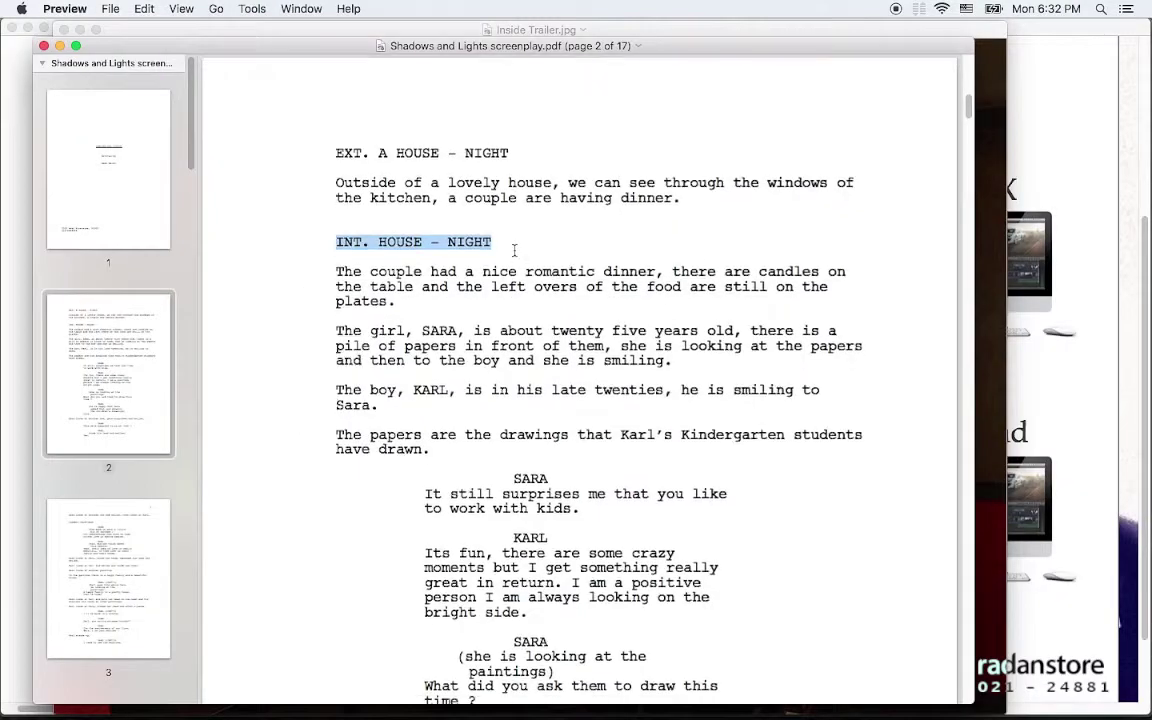
scroll(375, 210, "down", 2)
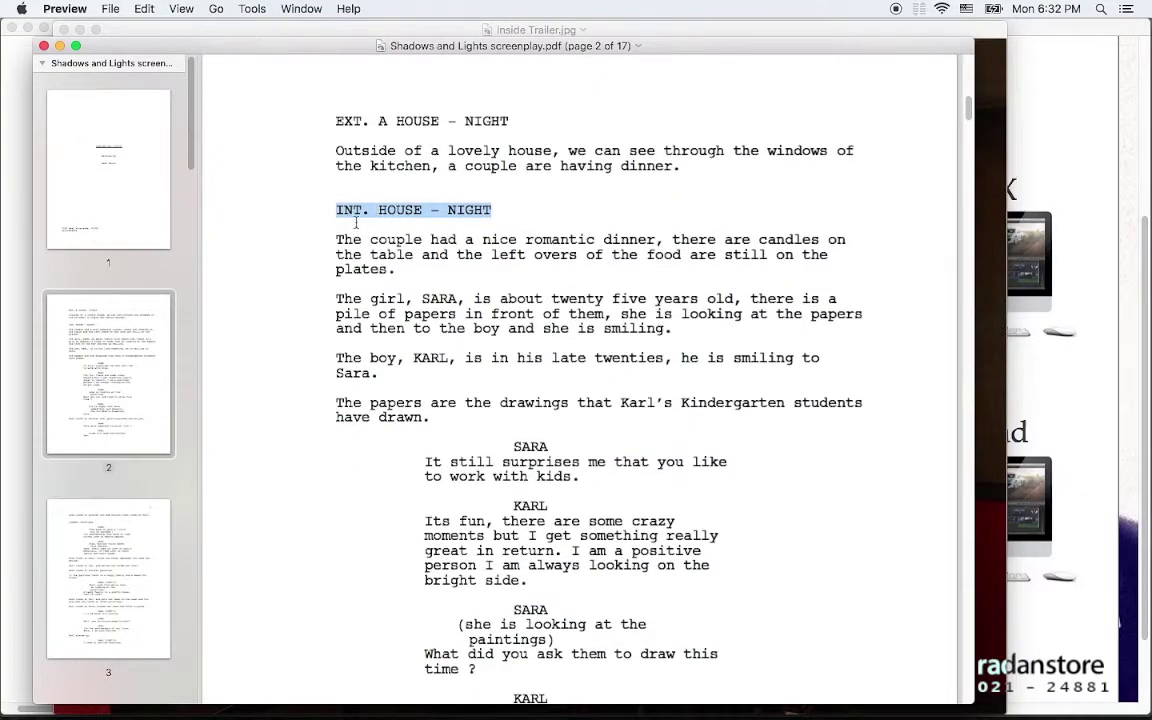
scroll(355, 222, "down", 1)
left_click(339, 226)
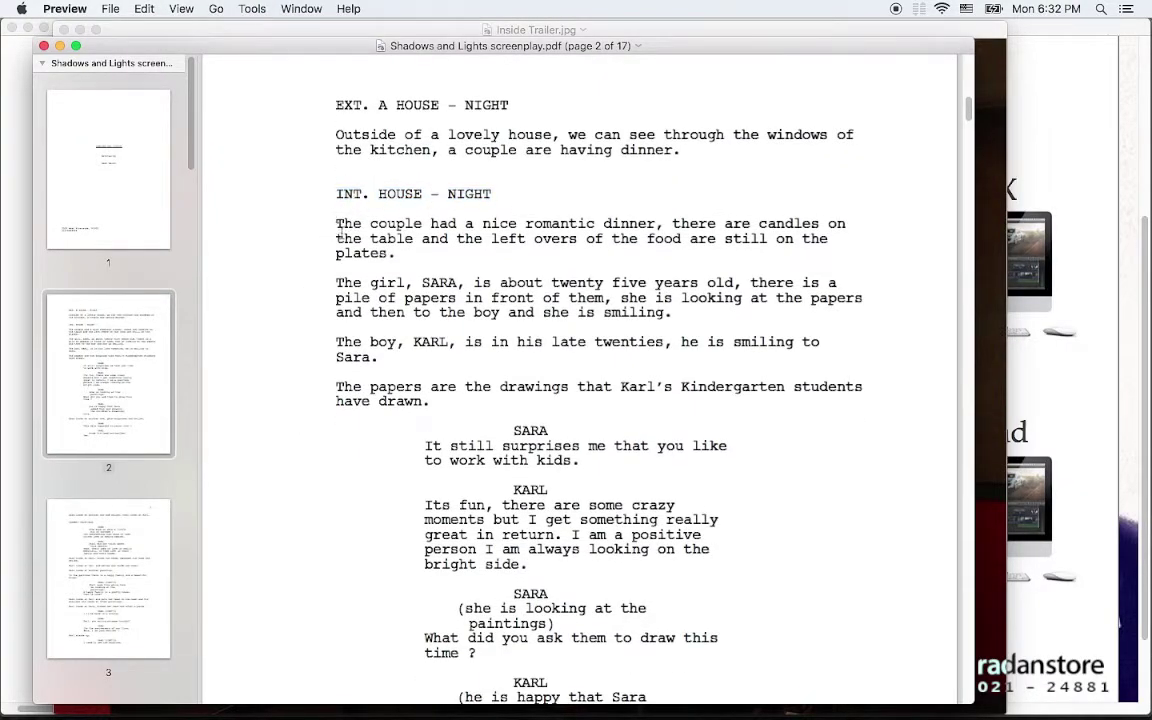
left_click_drag(337, 222, 399, 254)
key("super+c")
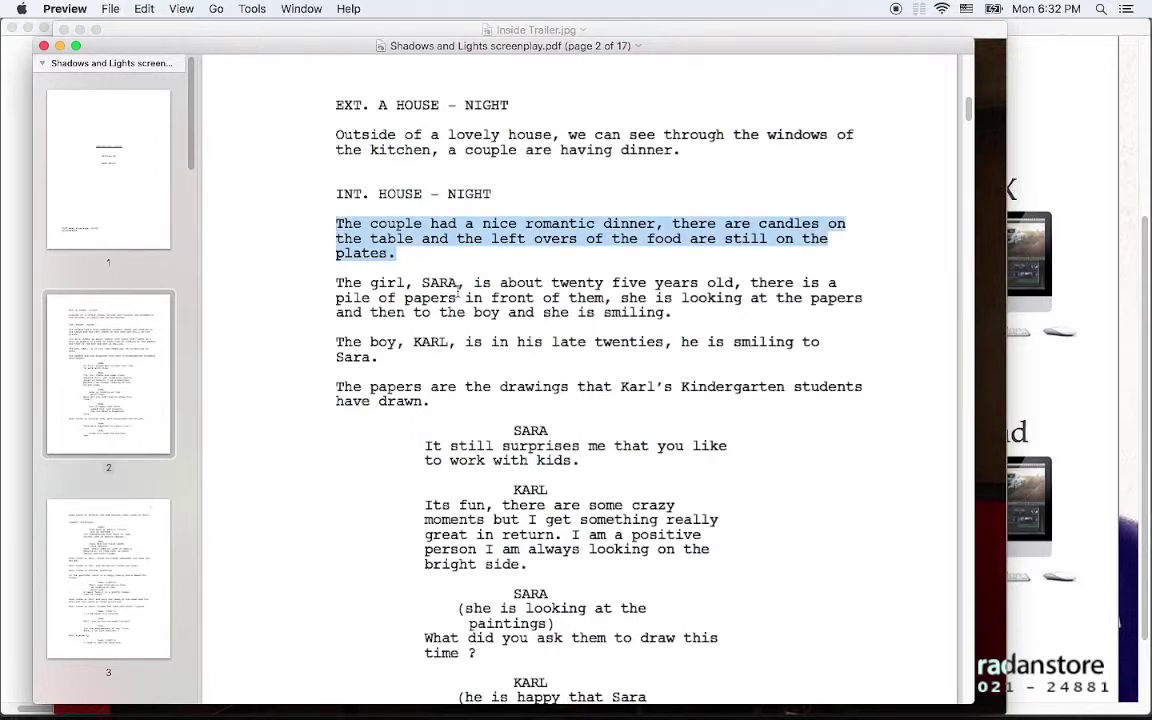
key("super+Tab")
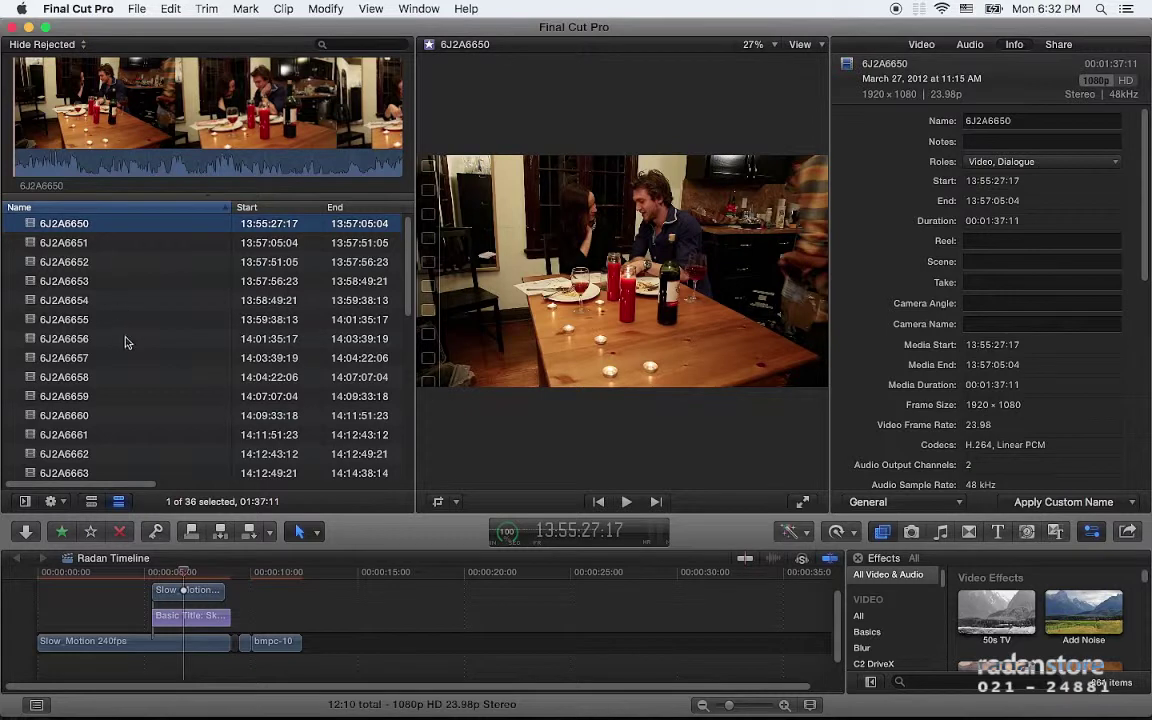
Step: Paste the romantic-dinner paragraph into the Scene field of clips 6J2A6650–6J2A6656
left_click(83, 358)
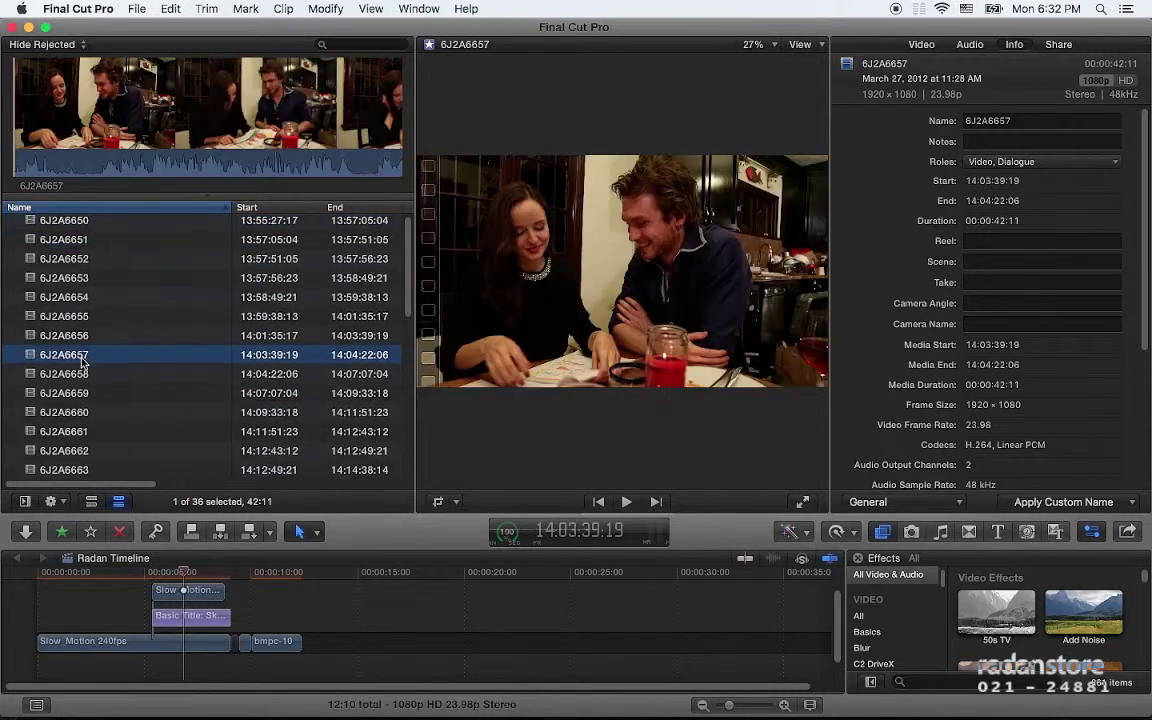
left_click(84, 340)
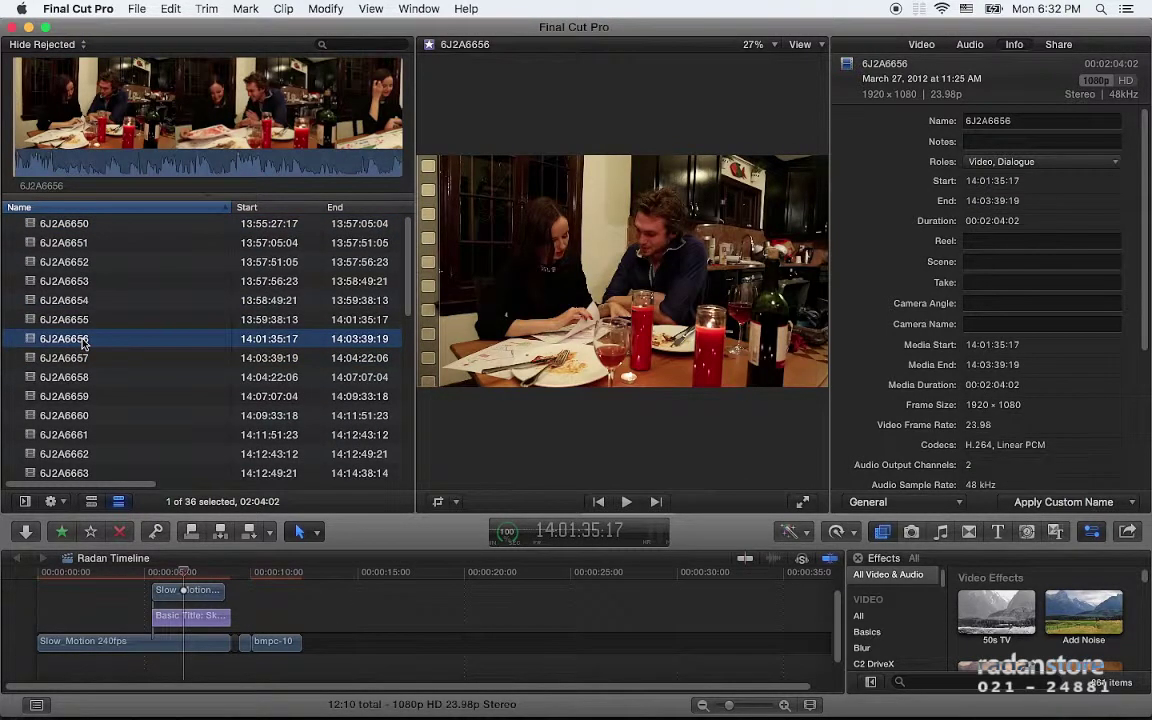
key("super+Tab")
scroll(400, 236, "down", 1)
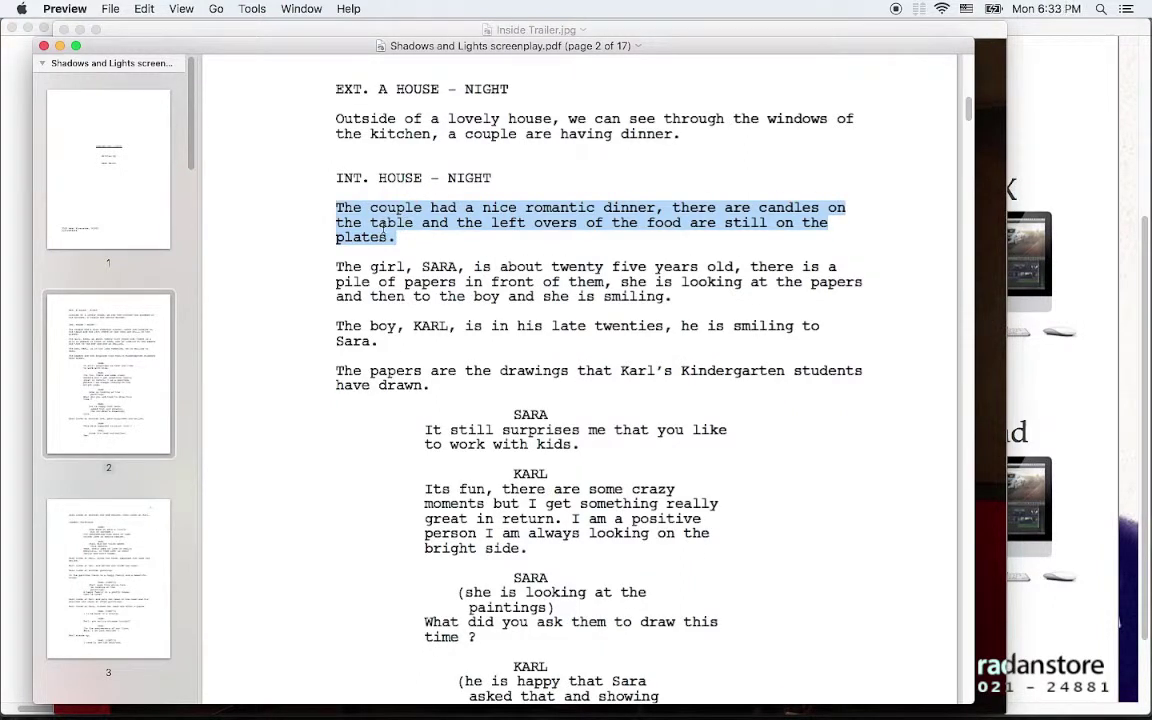
key("super+Tab")
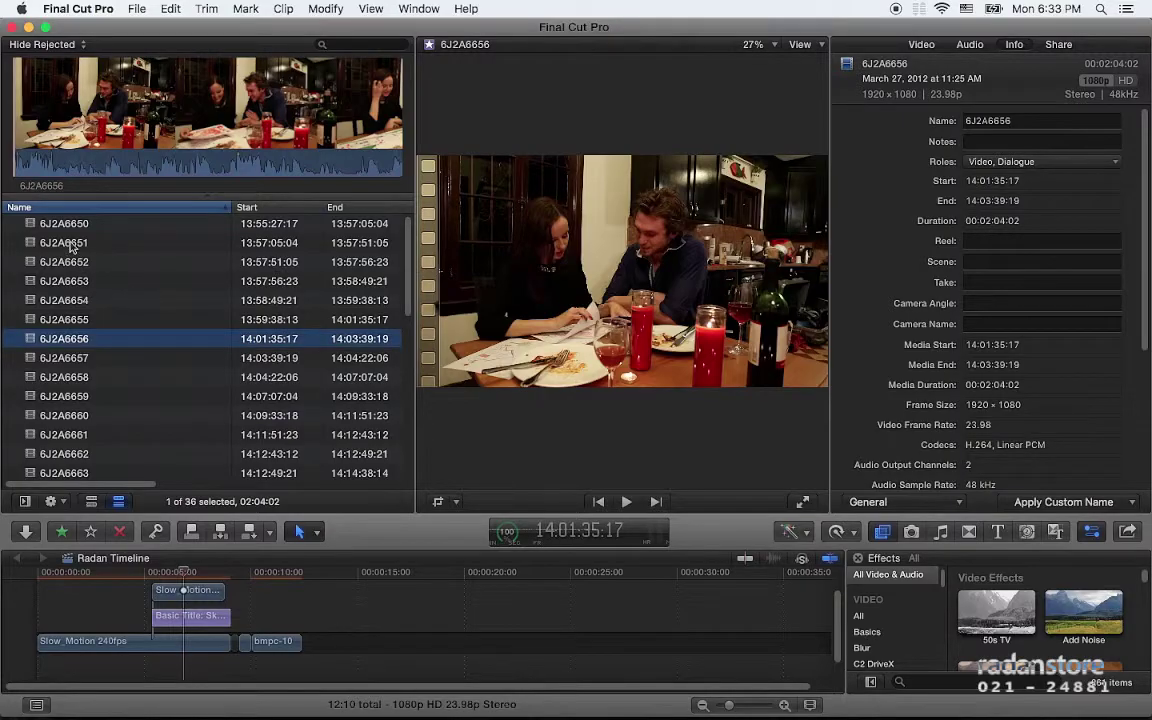
left_click(78, 224, "shift")
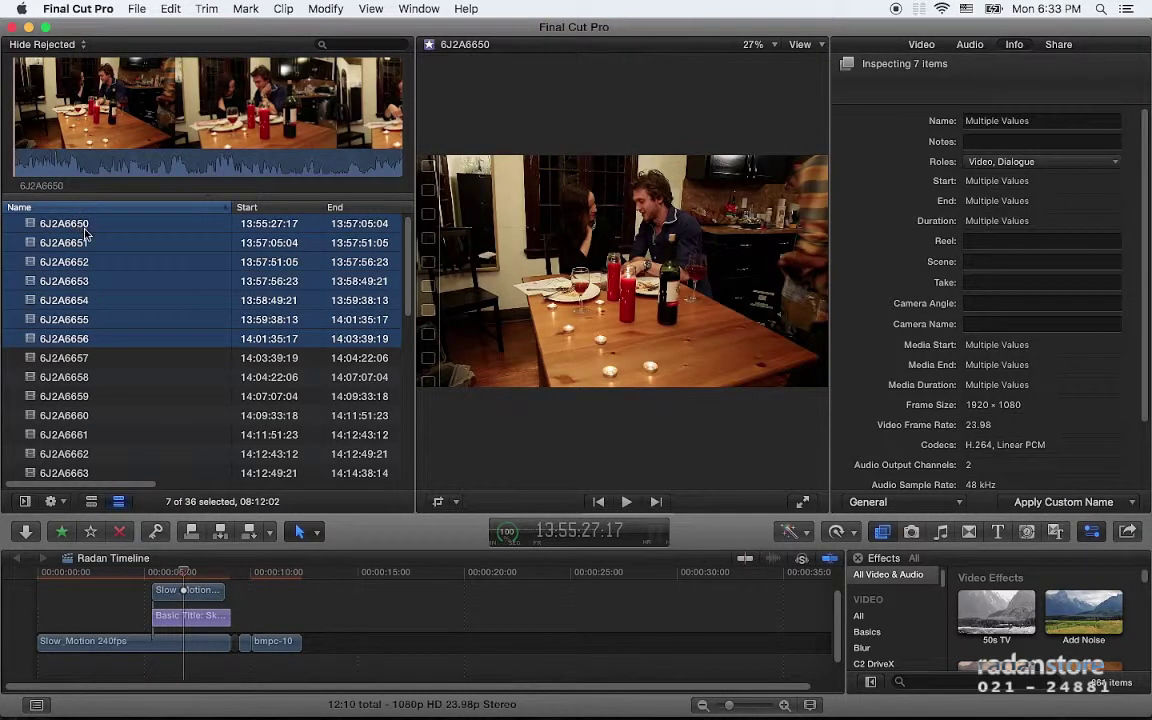
left_click(995, 262)
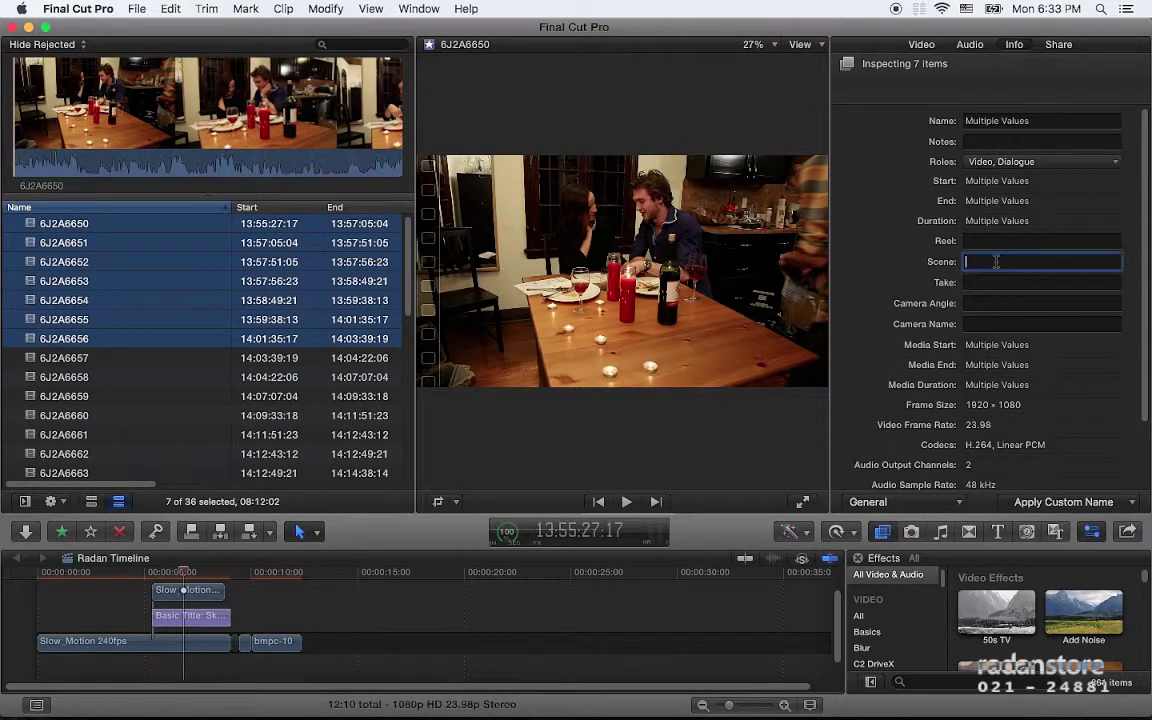
key("super+v")
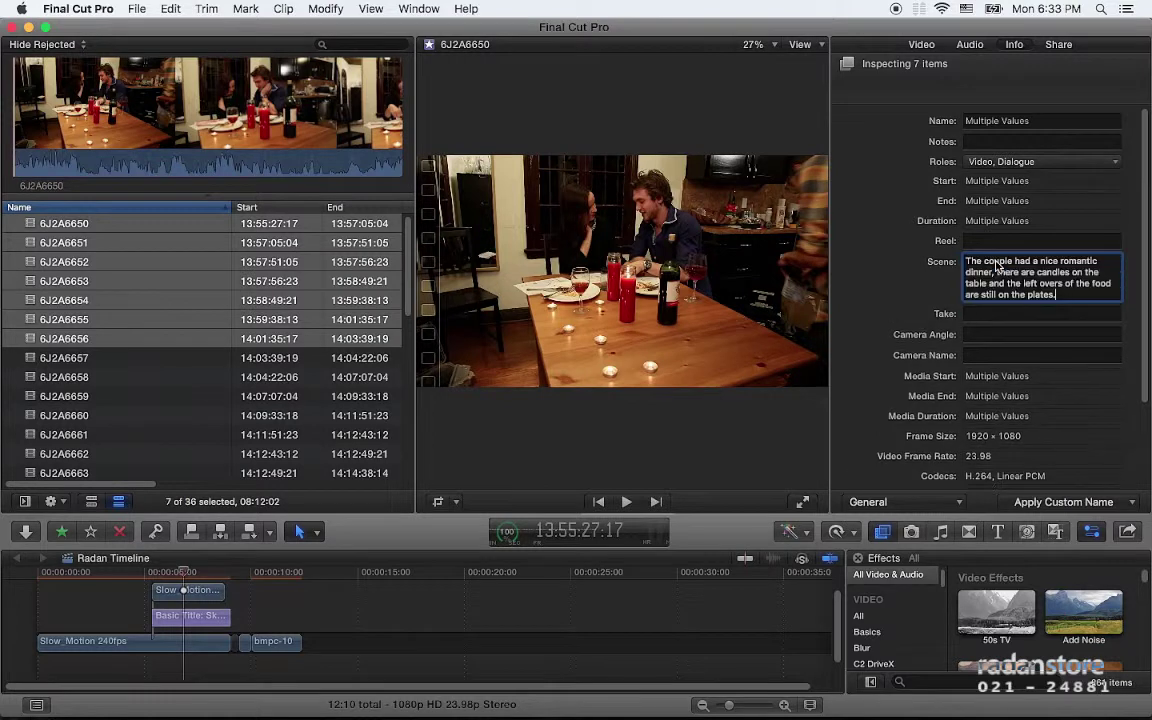
left_click(995, 315)
Step: Compare the Scene information of clips 6J2A6657, 6J2A6656 and 6J2A6652
left_click(57, 345)
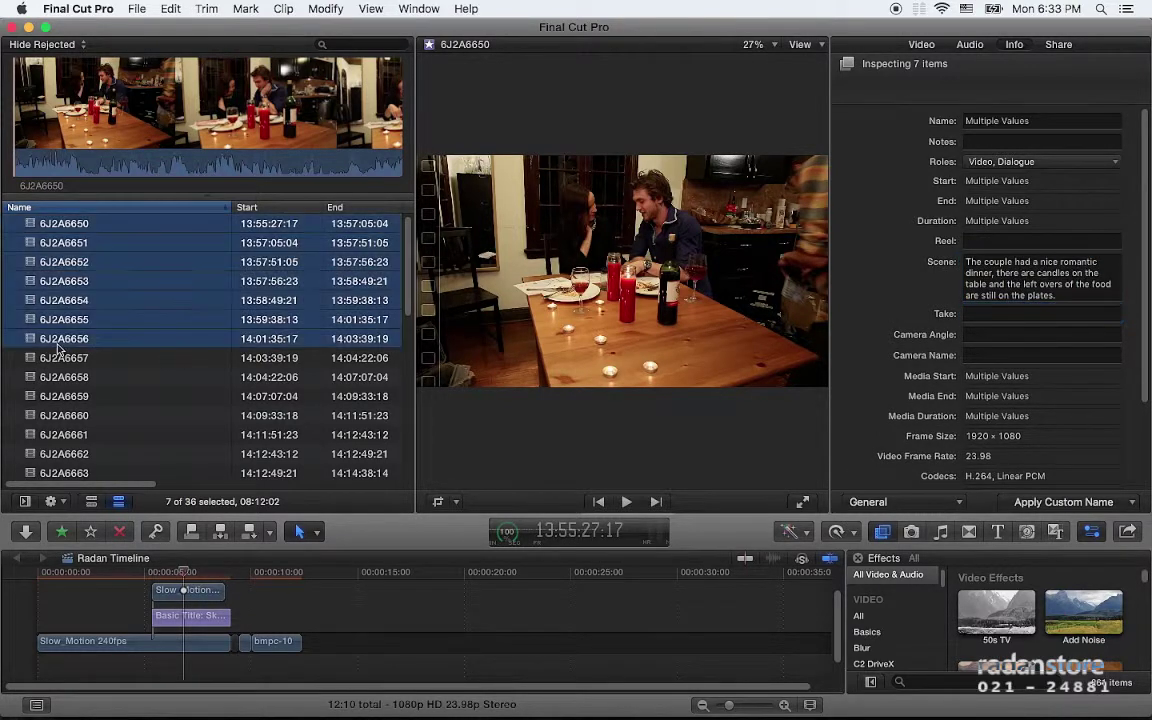
left_click(67, 362)
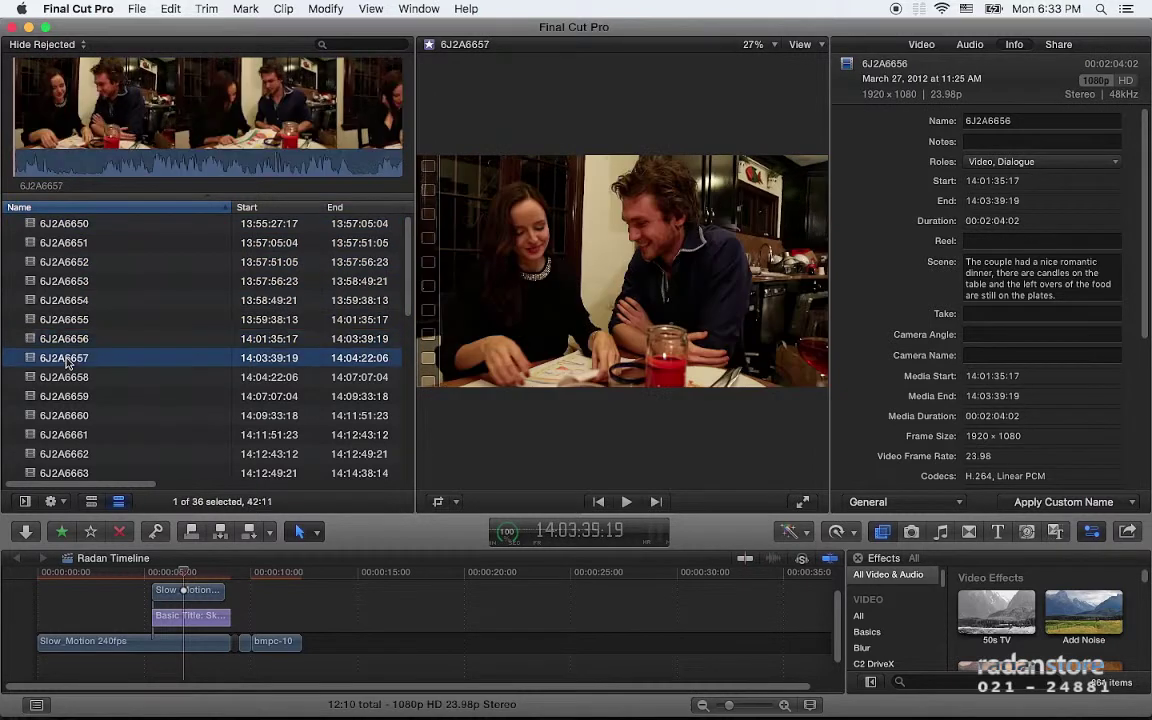
left_click(86, 340)
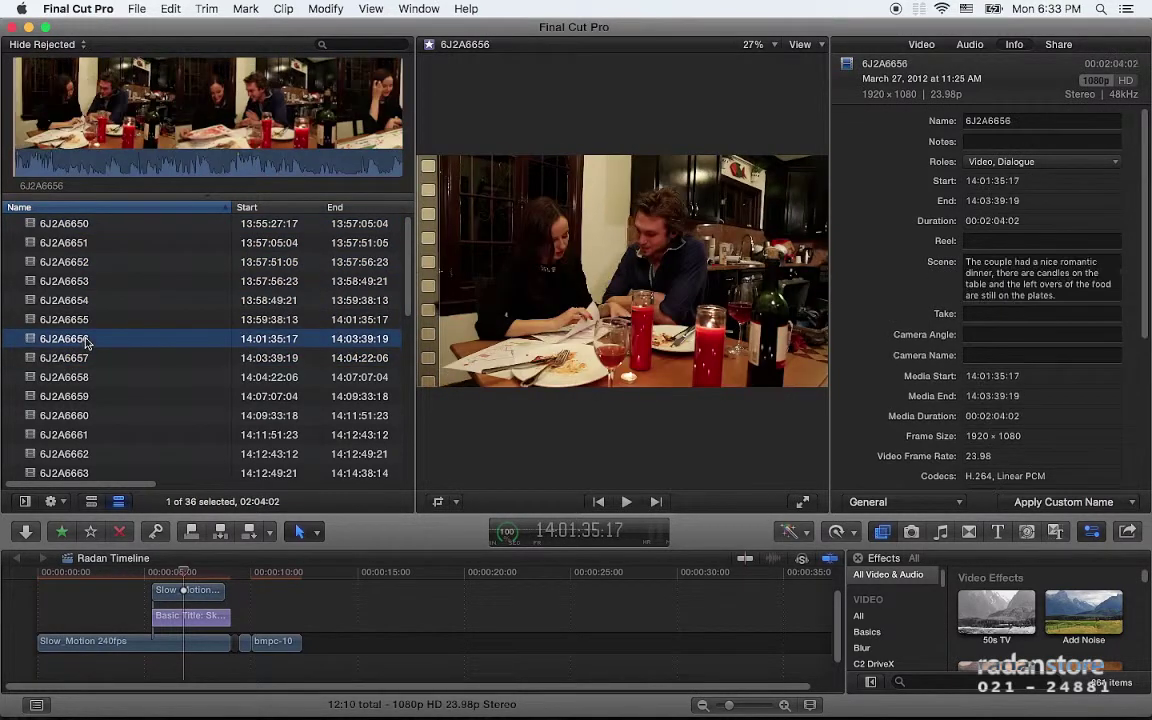
left_click(80, 360)
left_click(78, 261)
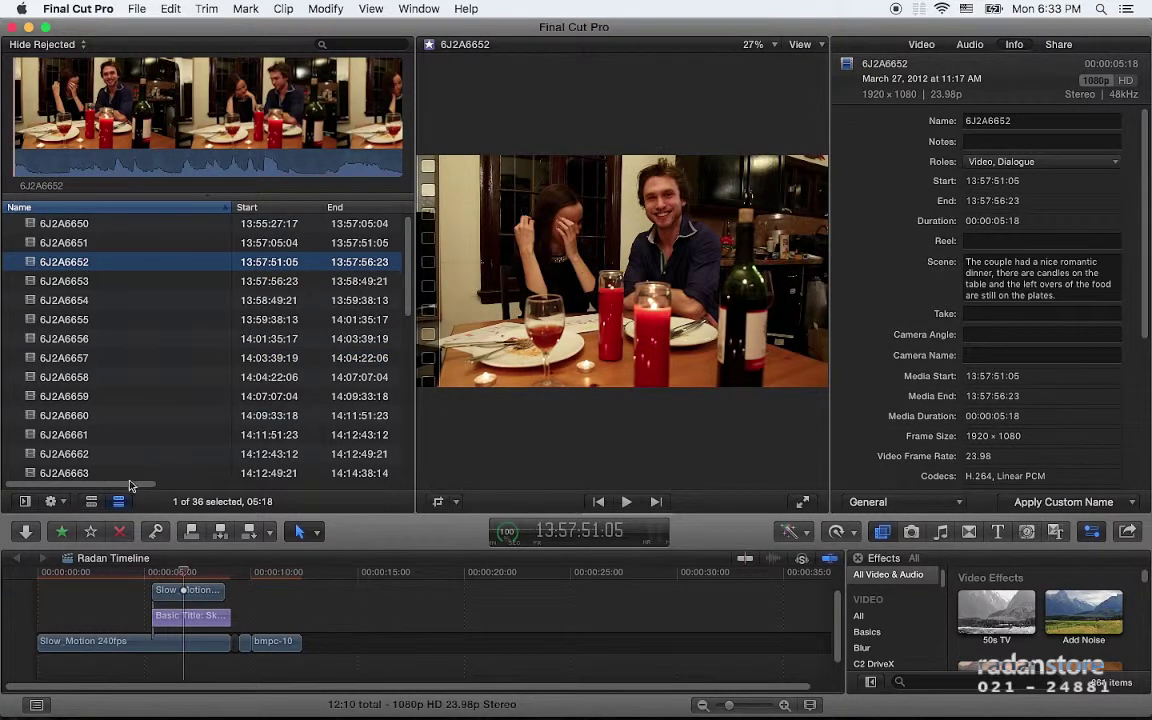
Step: Narrow the Name and Camera Name columns to reveal clip durations
left_click_drag(229, 207, 150, 207)
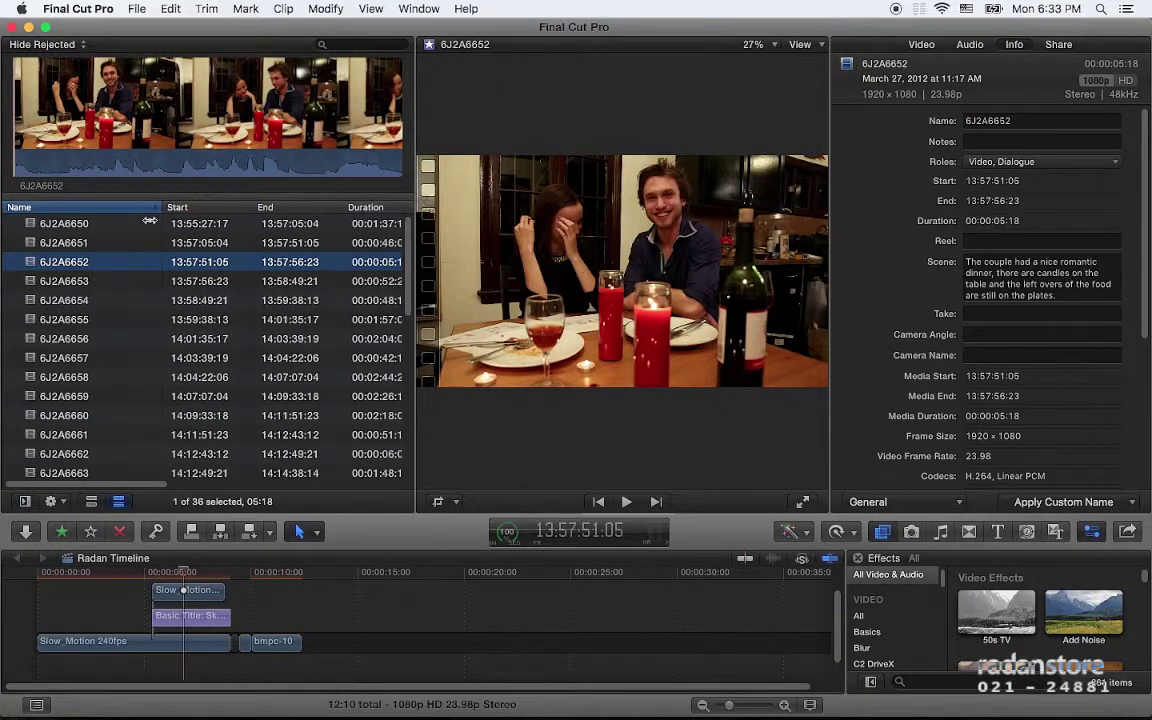
left_click_drag(140, 487, 370, 487)
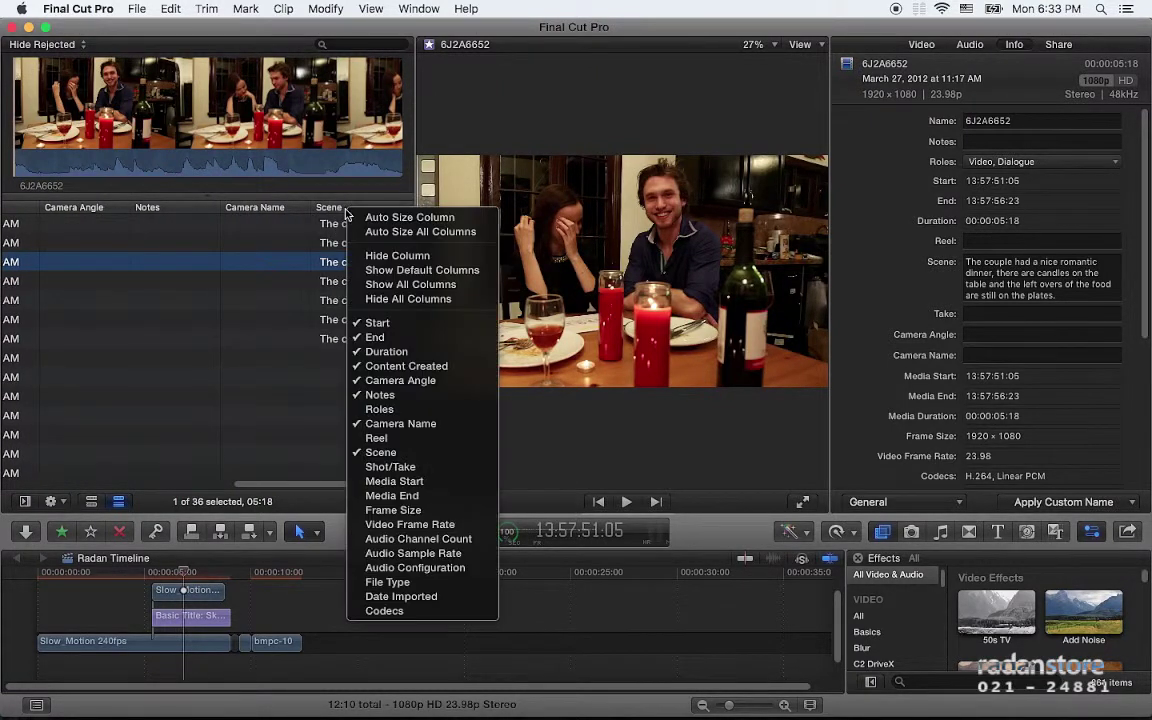
right_click(348, 207)
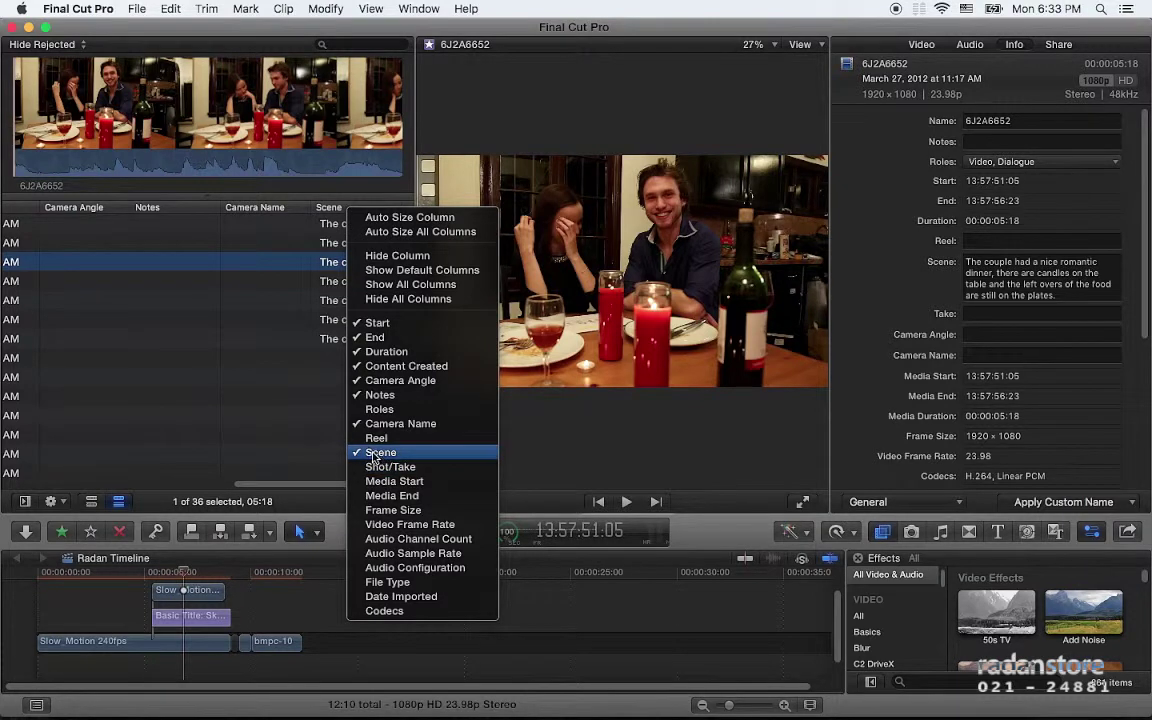
left_click(867, 40)
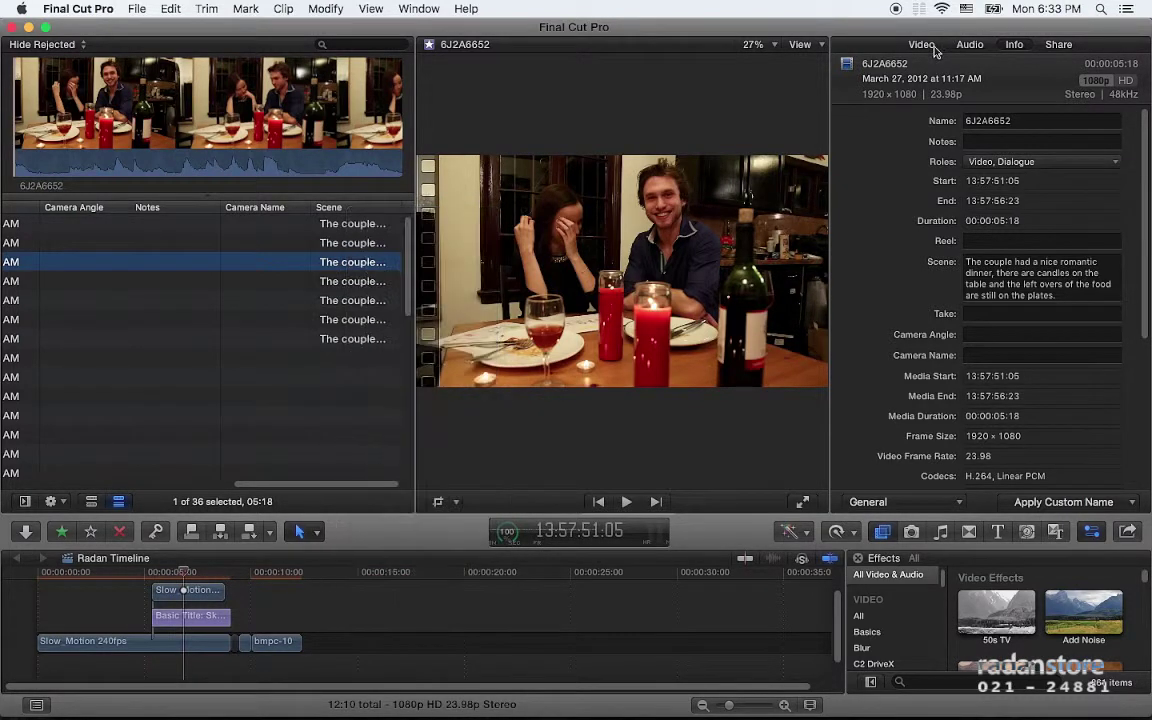
left_click(921, 44)
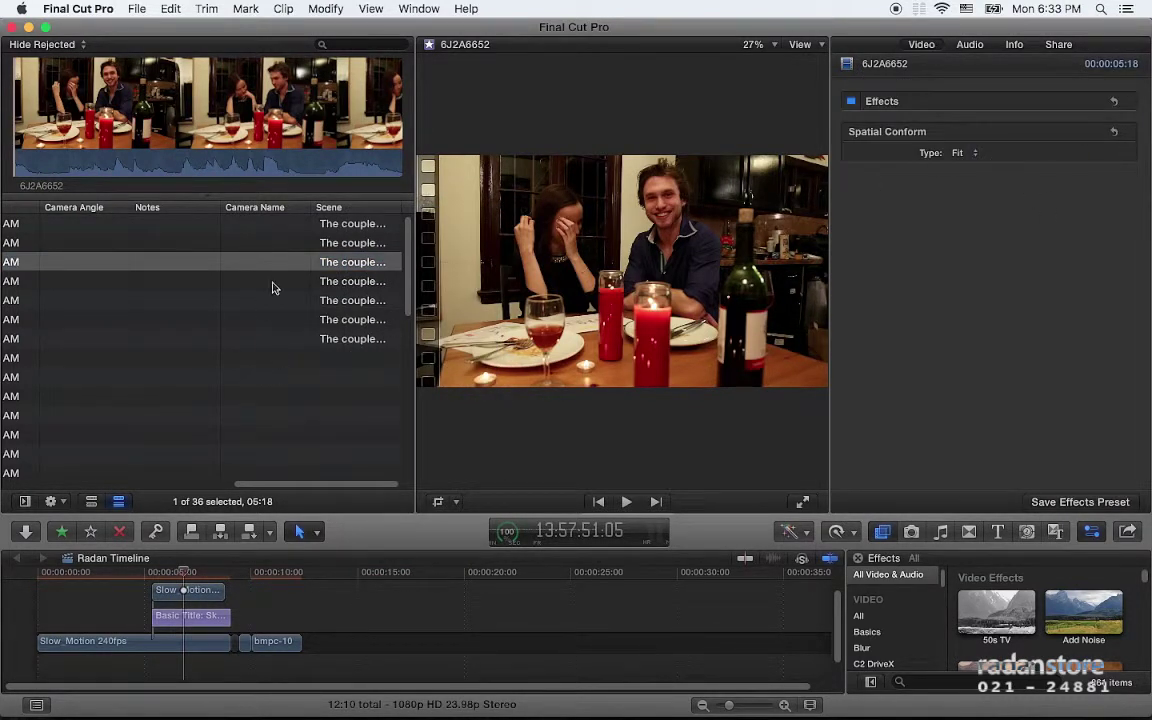
mouse_move(297, 208)
left_mouse_down()
mouse_move(271, 213)
mouse_move(327, 210)
left_mouse_up()
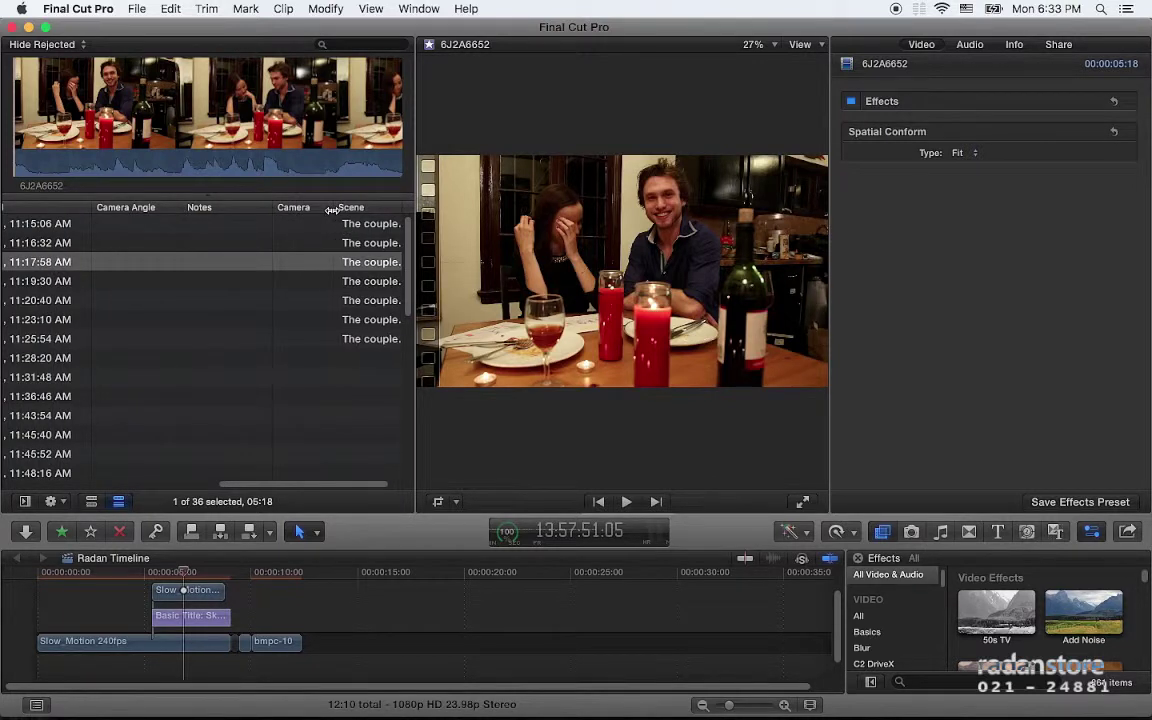
Step: Hide the Camera Angle and Camera Name columns in the clip list
right_click(148, 207)
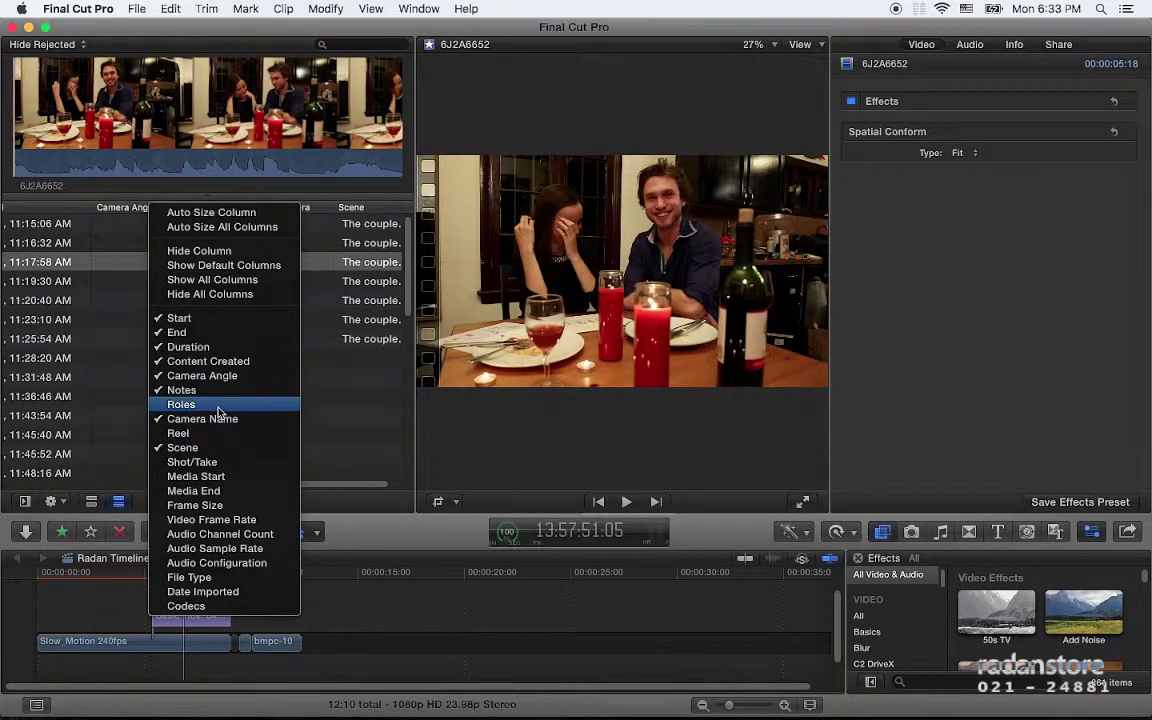
left_click(180, 250)
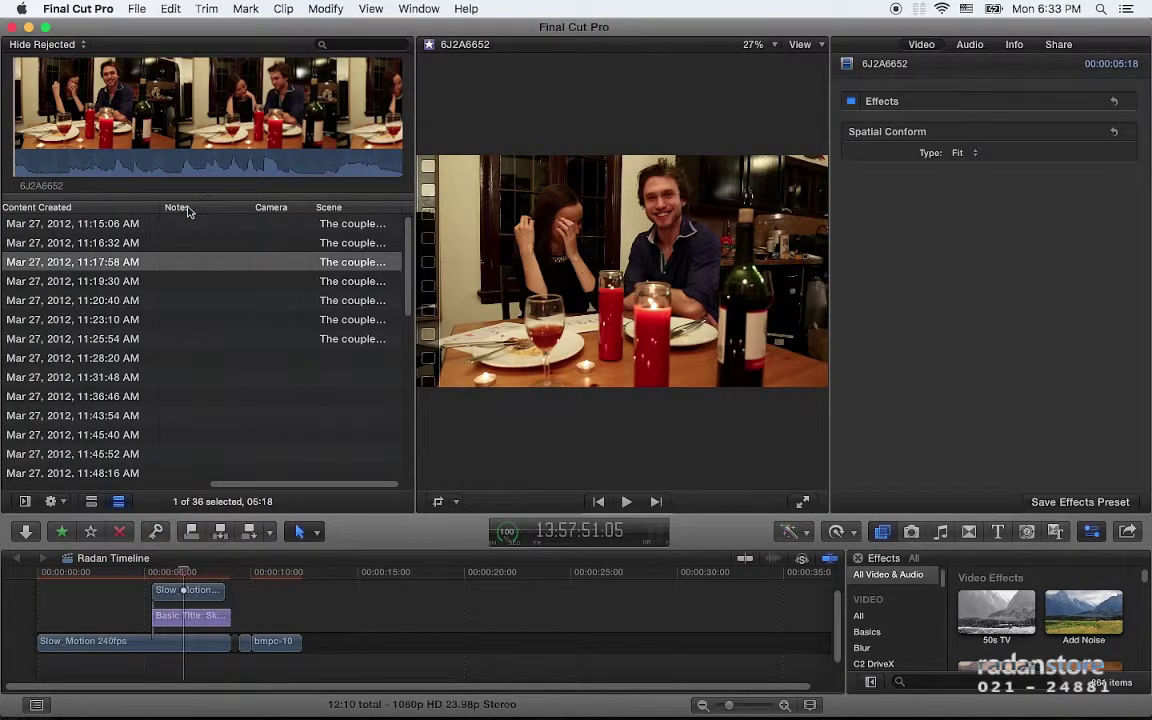
right_click(282, 208)
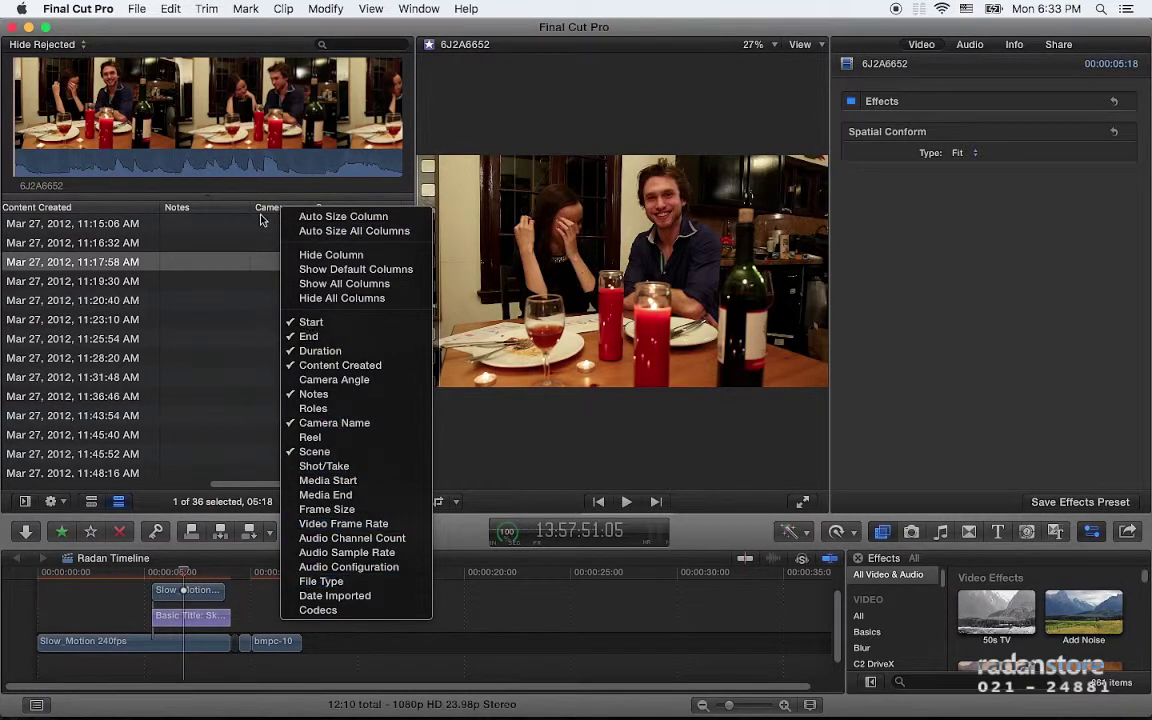
left_click(333, 255)
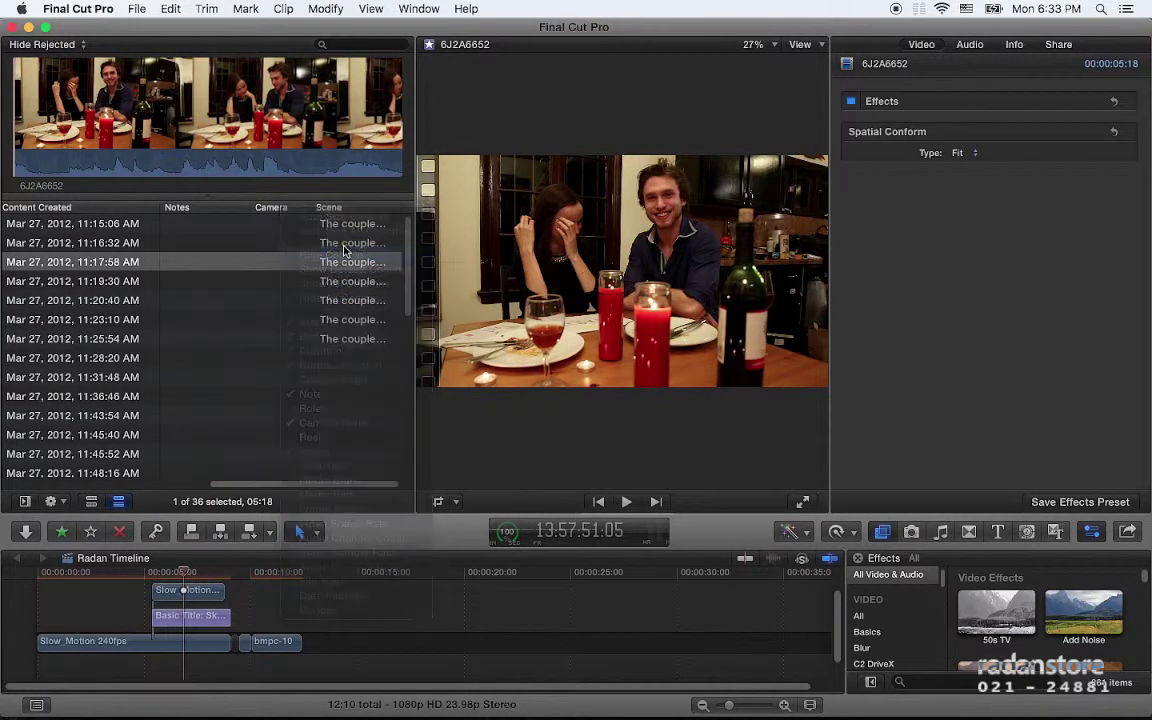
left_click_drag(295, 488, 100, 488)
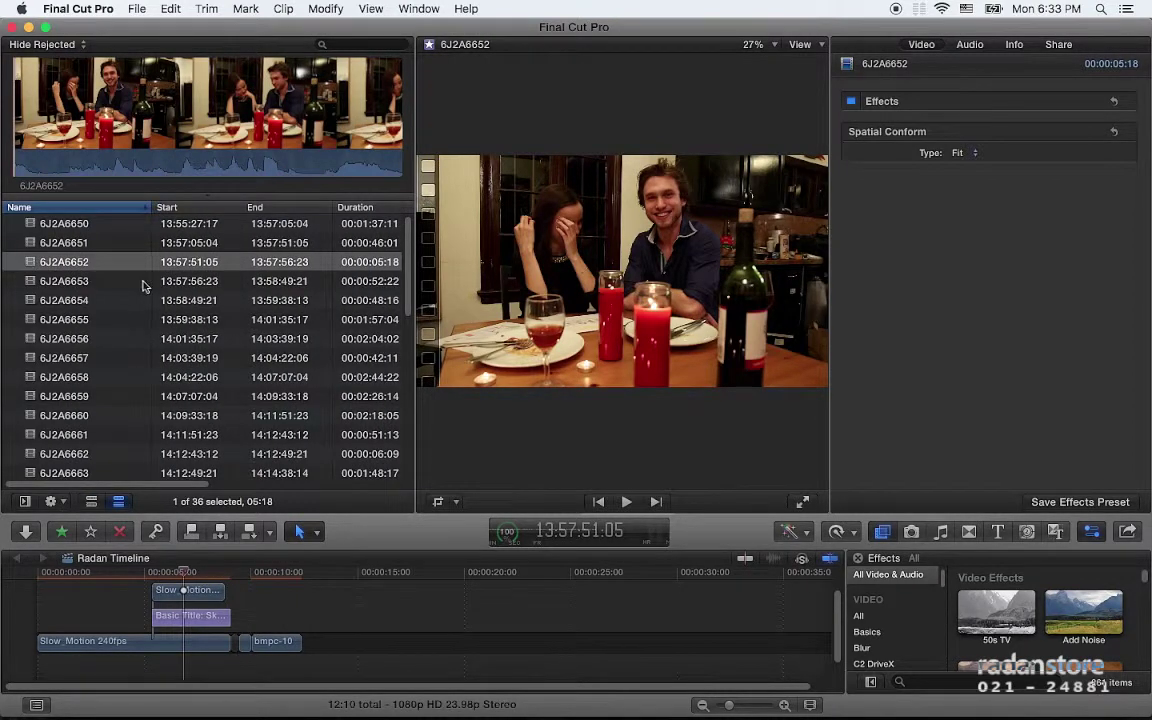
Step: Show the Info inspector and review clip 6J2A6650's metadata
left_click(1014, 44)
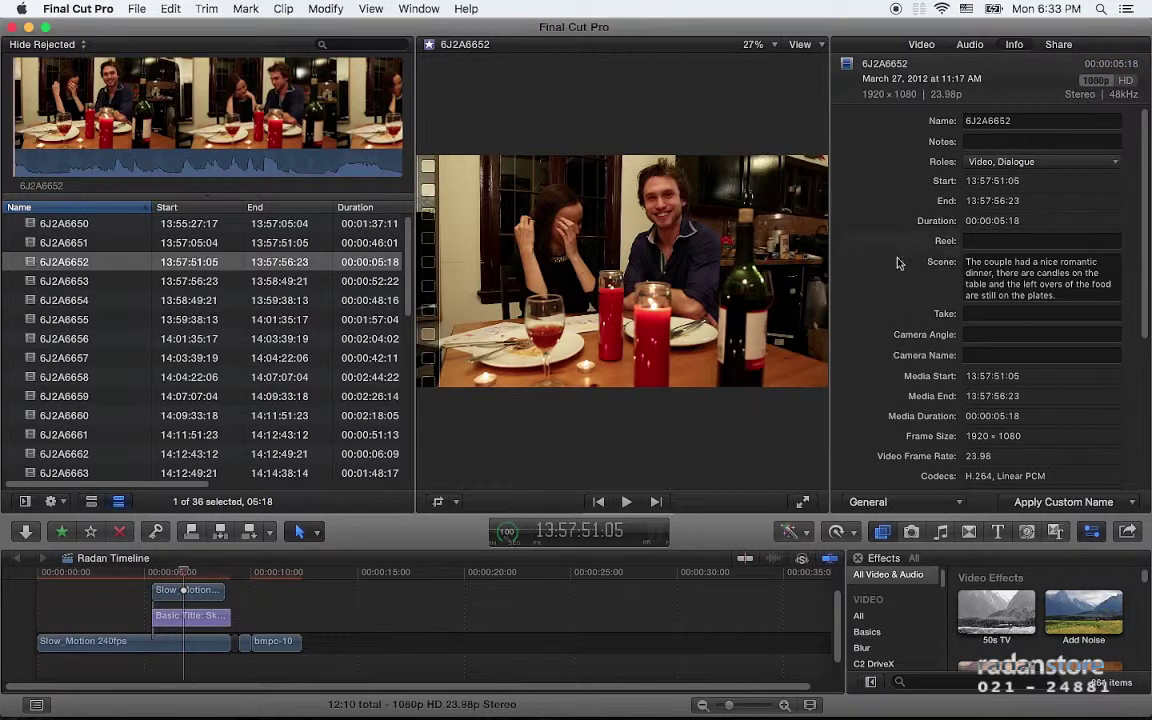
left_click(67, 222)
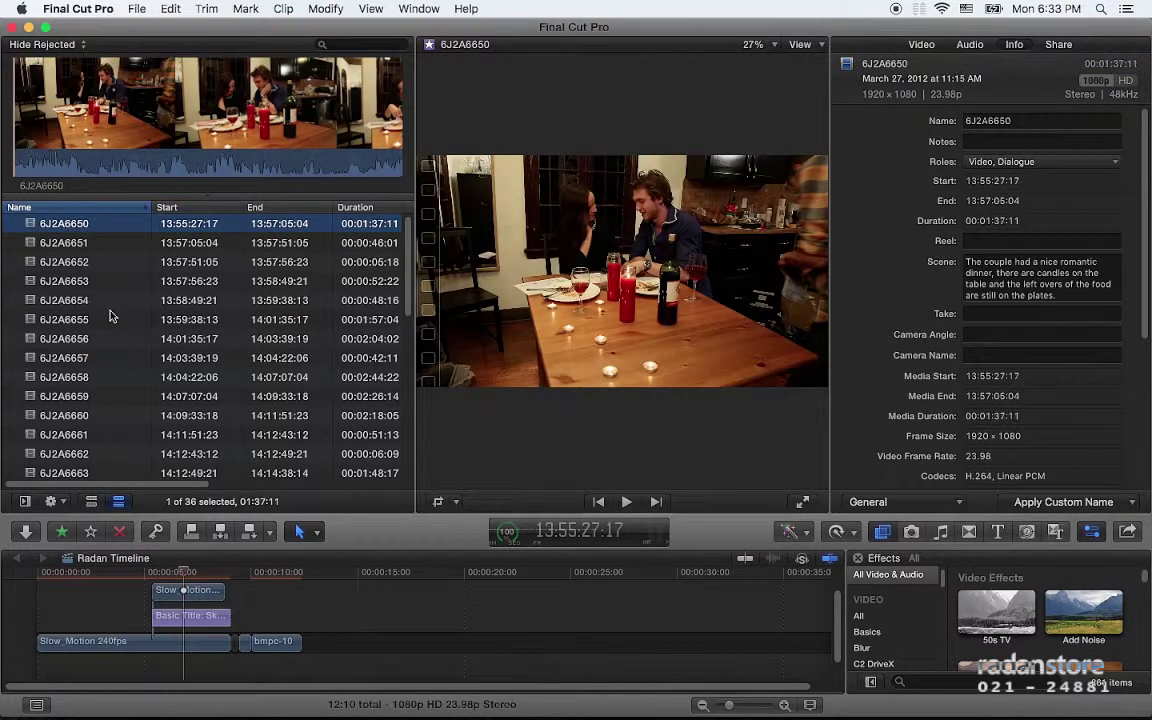
scroll(111, 316, "down", 5)
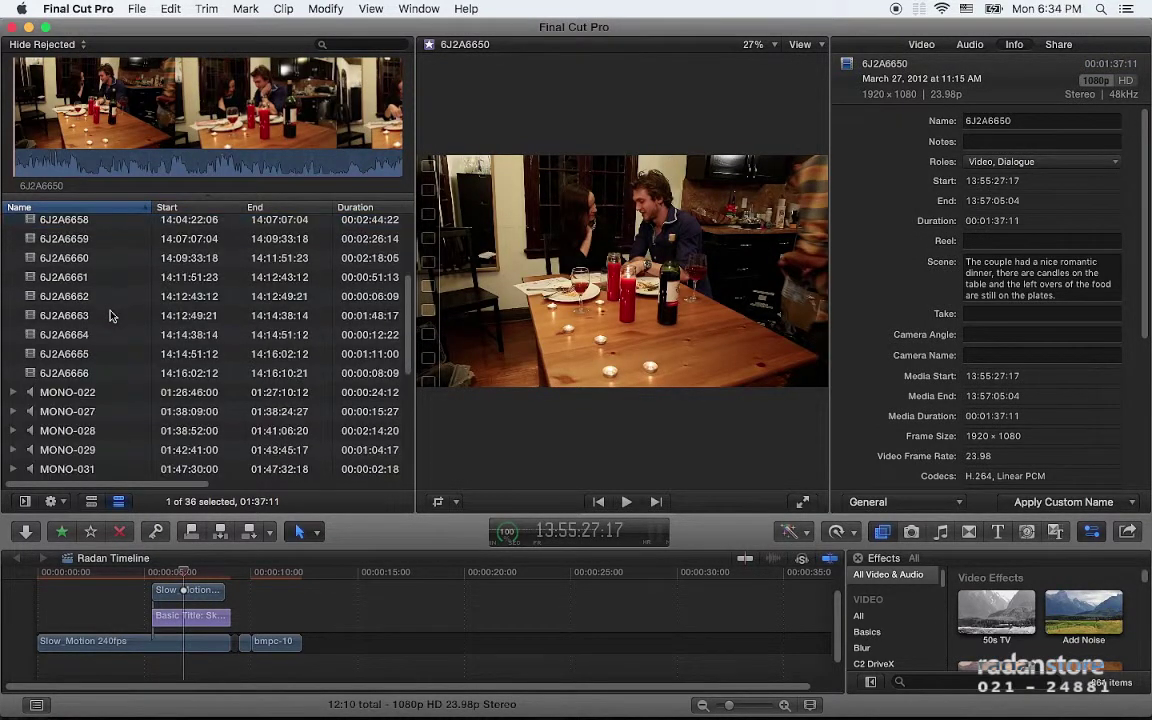
scroll(111, 316, "down", 5)
scroll(111, 316, "down", 3)
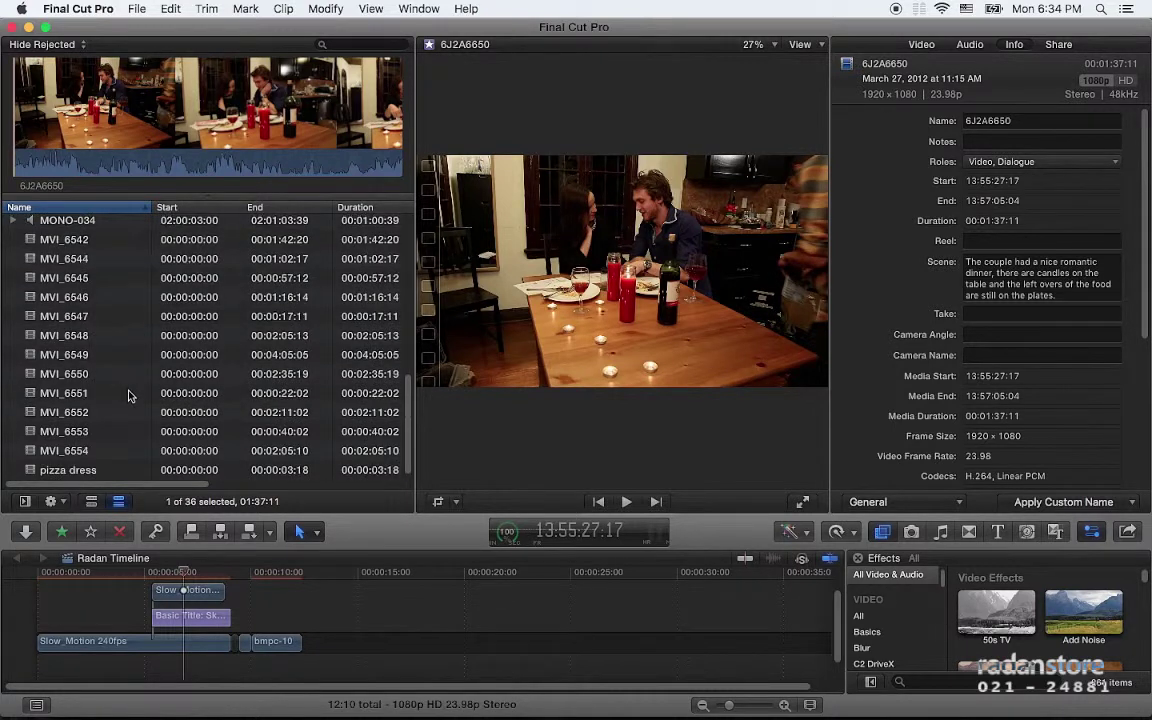
scroll(128, 396, "up", 4)
scroll(128, 396, "up", 6)
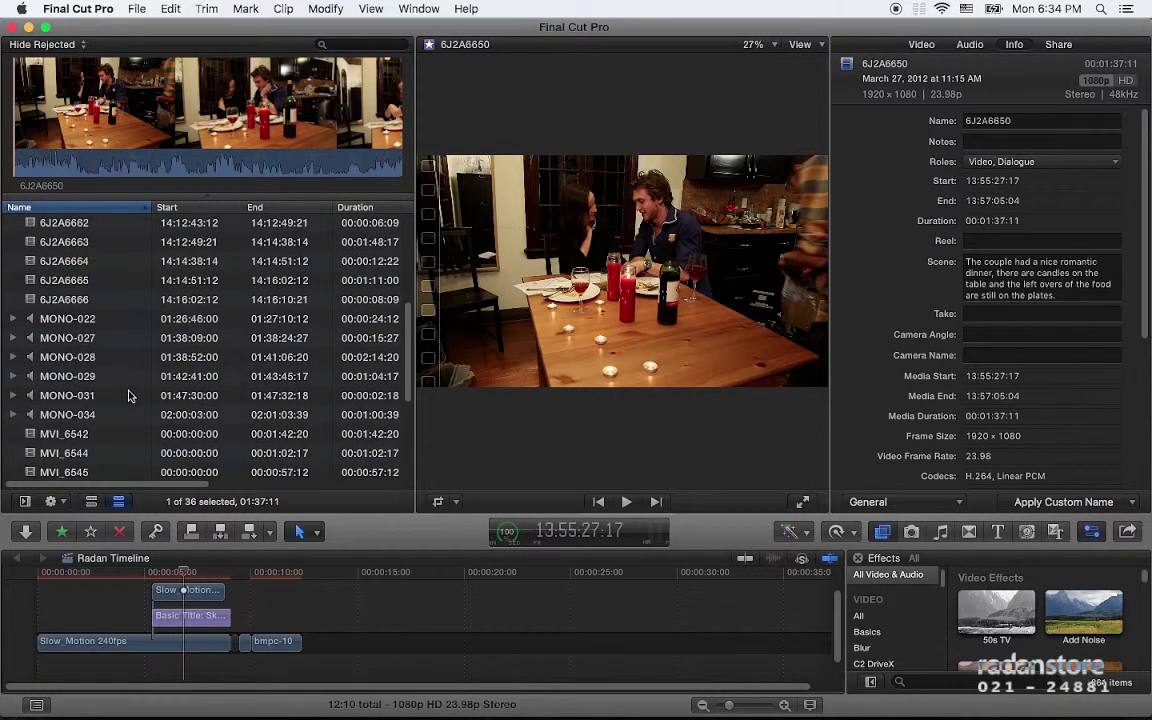
Step: Check clips 6J2A6666, 6J2A6664, 6J2A6665 and 6J2A6663, then start selecting 6J2A6664–6J2A6666
left_click(70, 303)
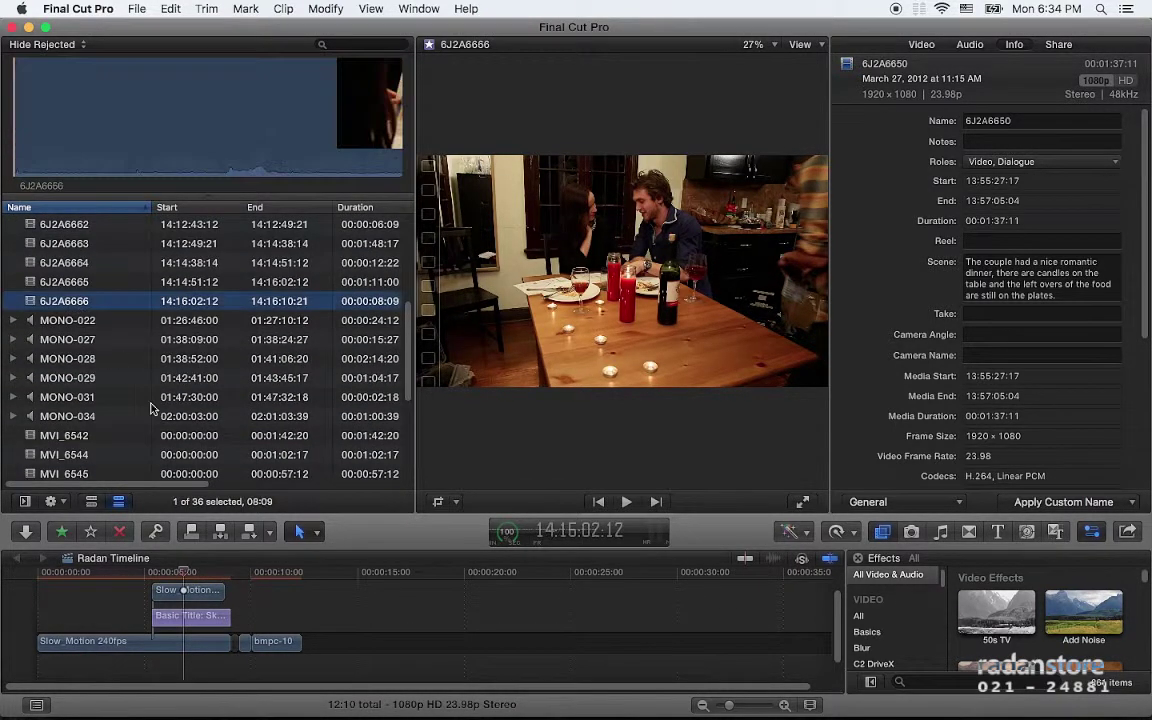
left_click(77, 267)
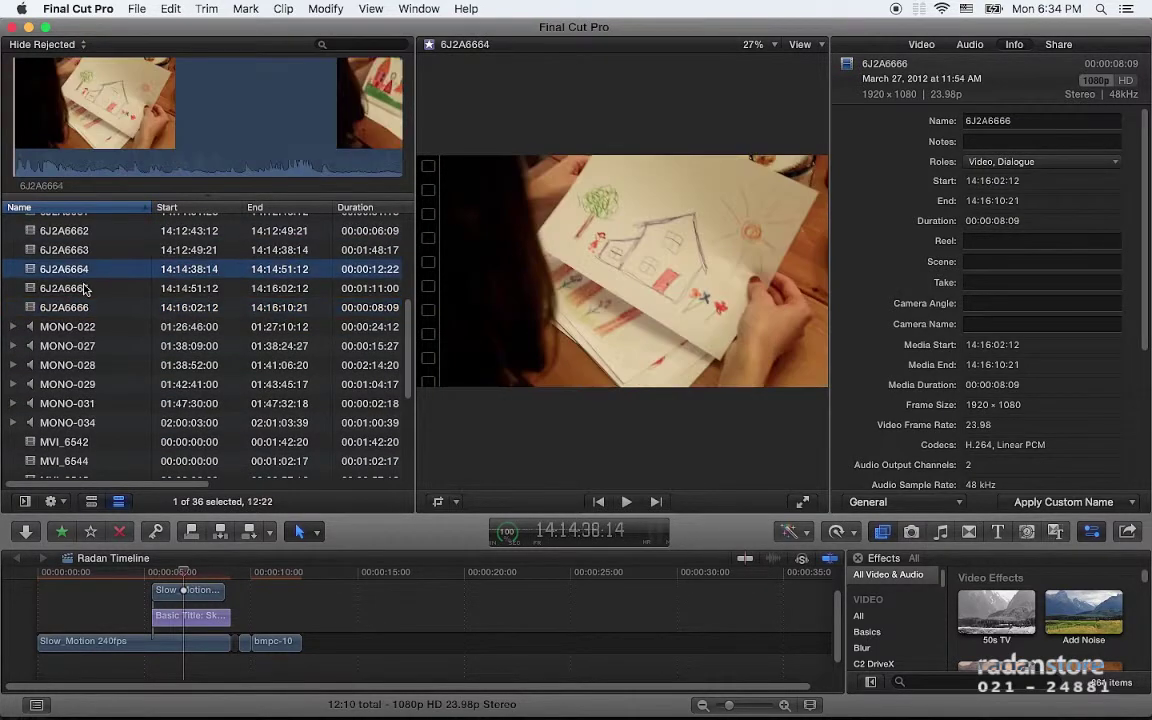
left_click(77, 280)
left_click(88, 251)
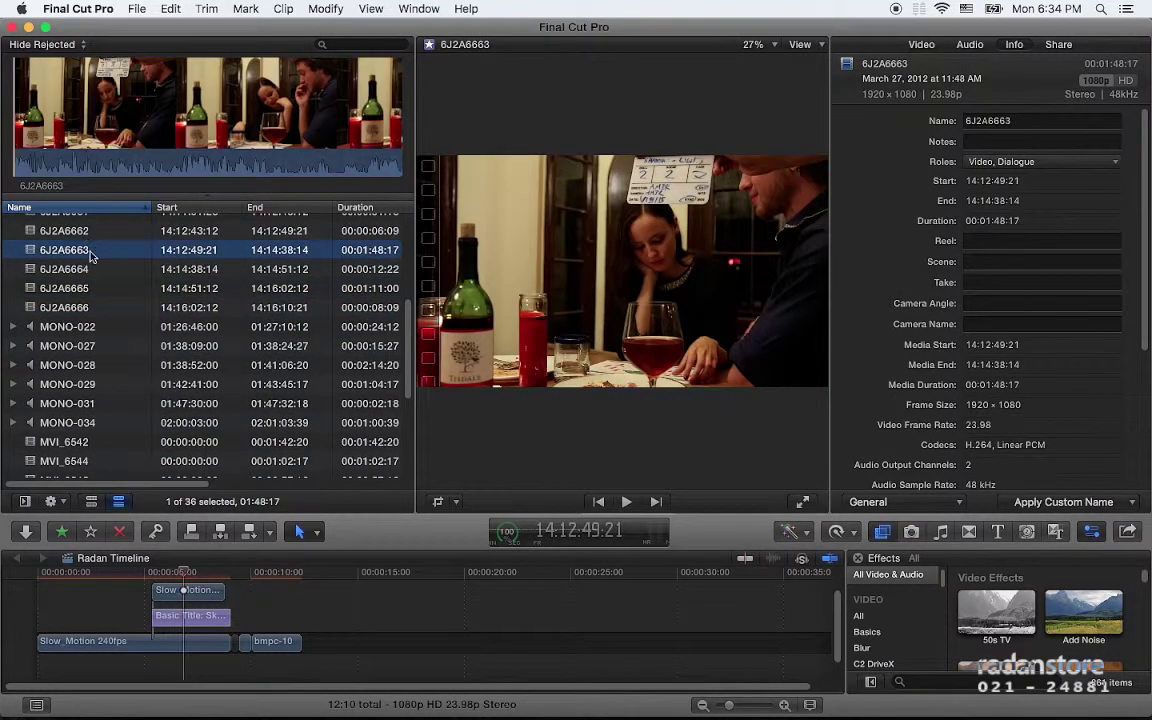
left_click(85, 268)
left_click(86, 288)
Step: Select clips 6J2A6664–6J2A6666 and select the INSERT: PAINTINGS heading on screenplay page 3
left_click(86, 307)
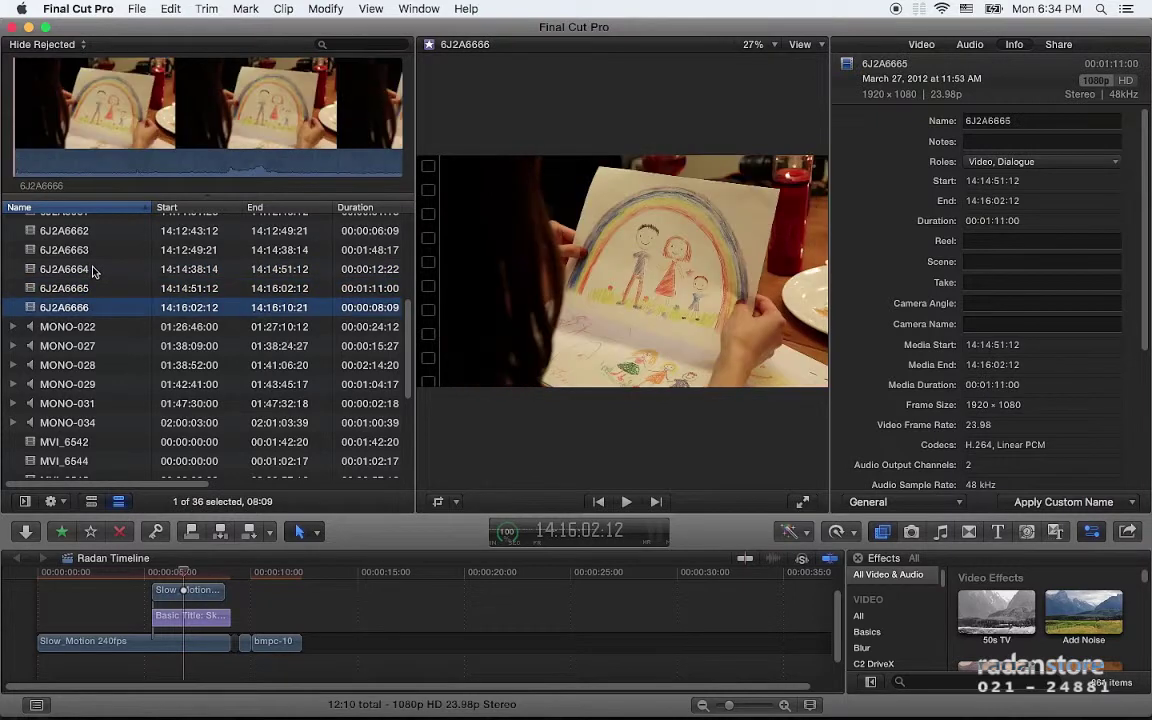
left_click(93, 270)
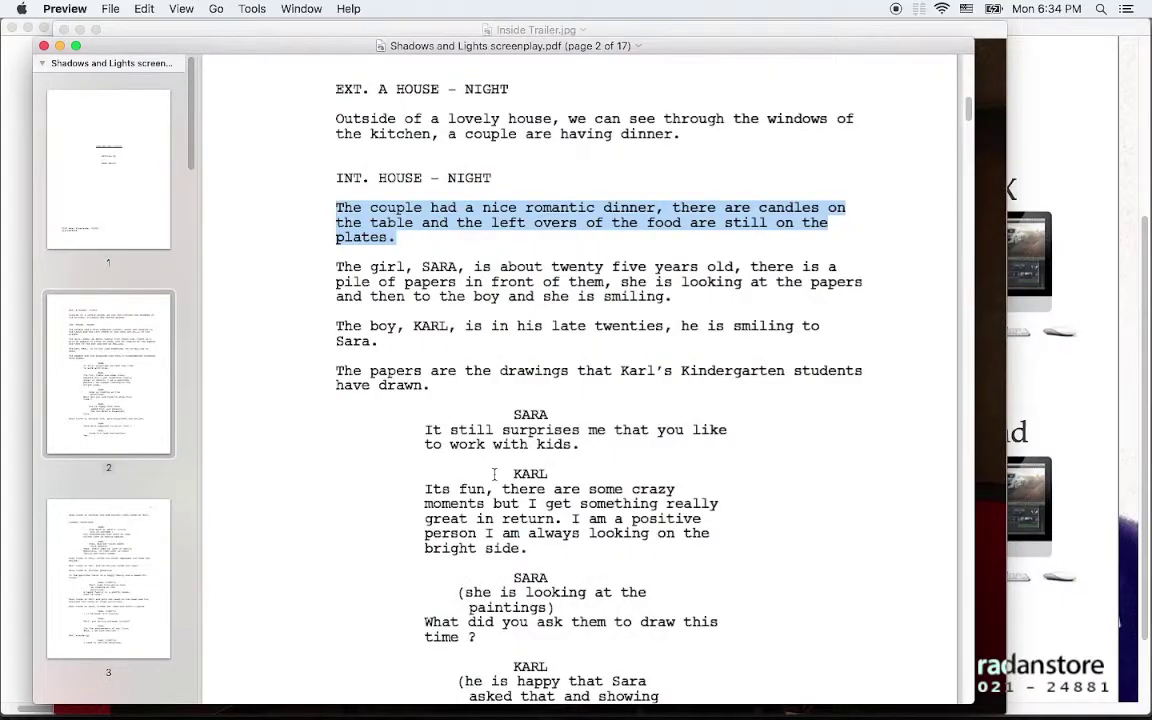
scroll(400, 300, "down", 3)
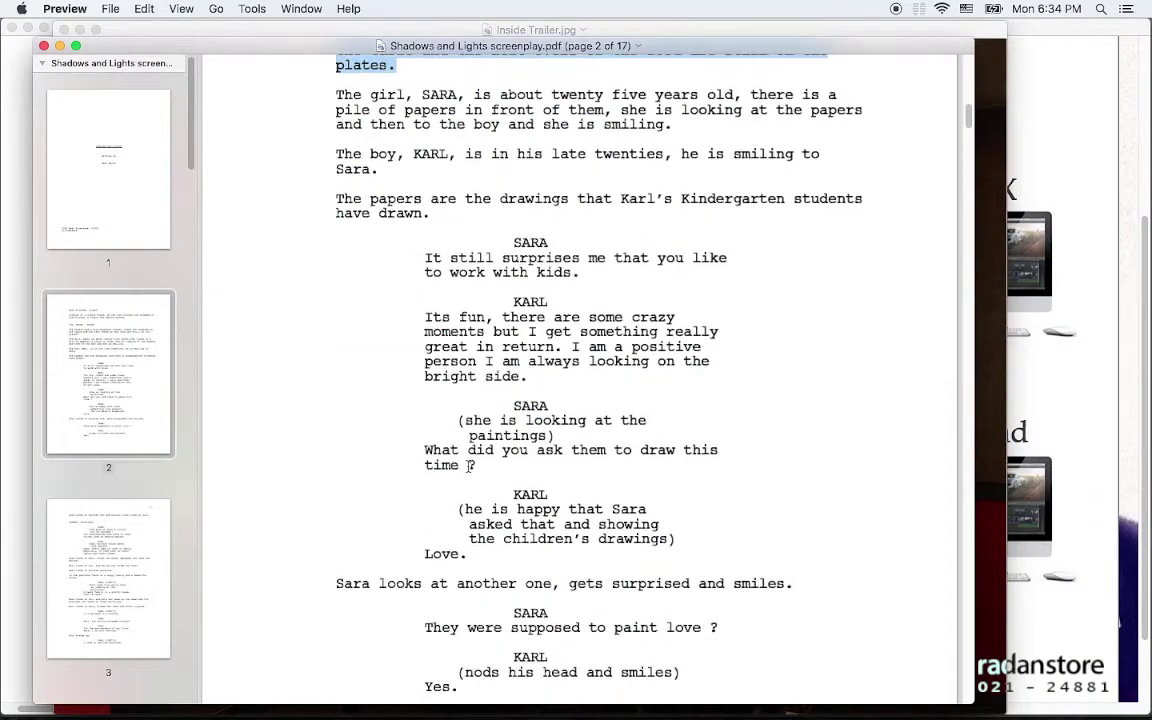
scroll(430, 380, "down", 4)
scroll(468, 466, "down", 2)
scroll(468, 466, "down", 2)
scroll(468, 466, "up", 1)
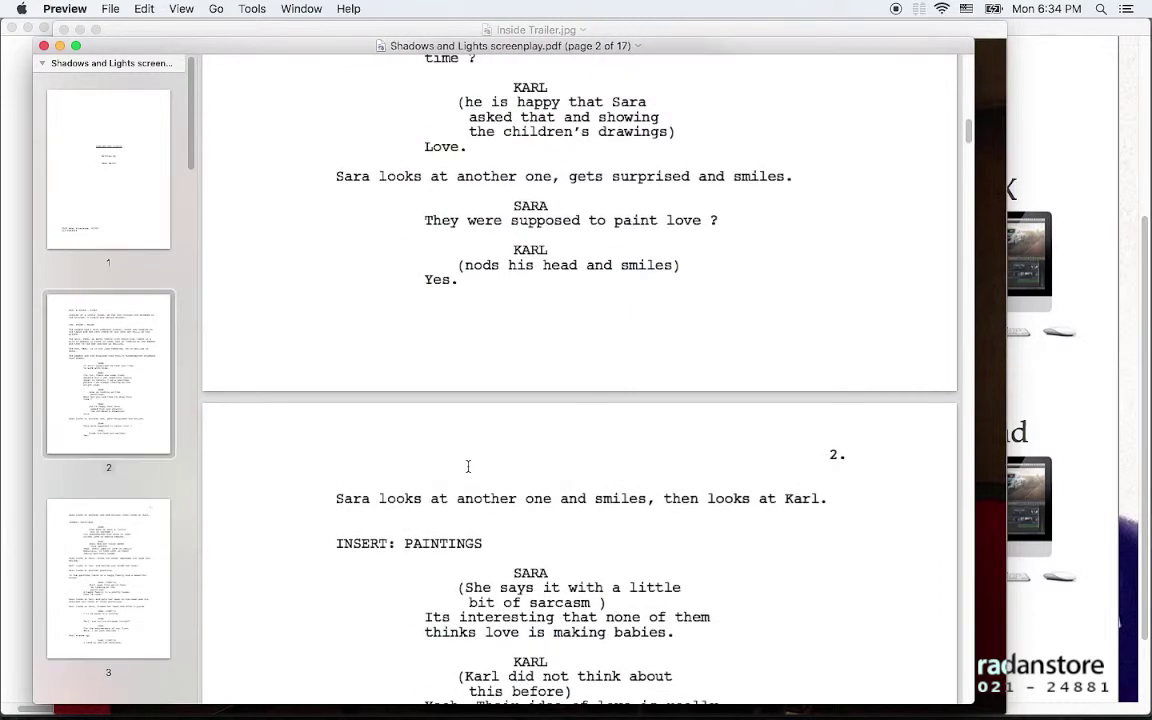
scroll(468, 466, "down", 4)
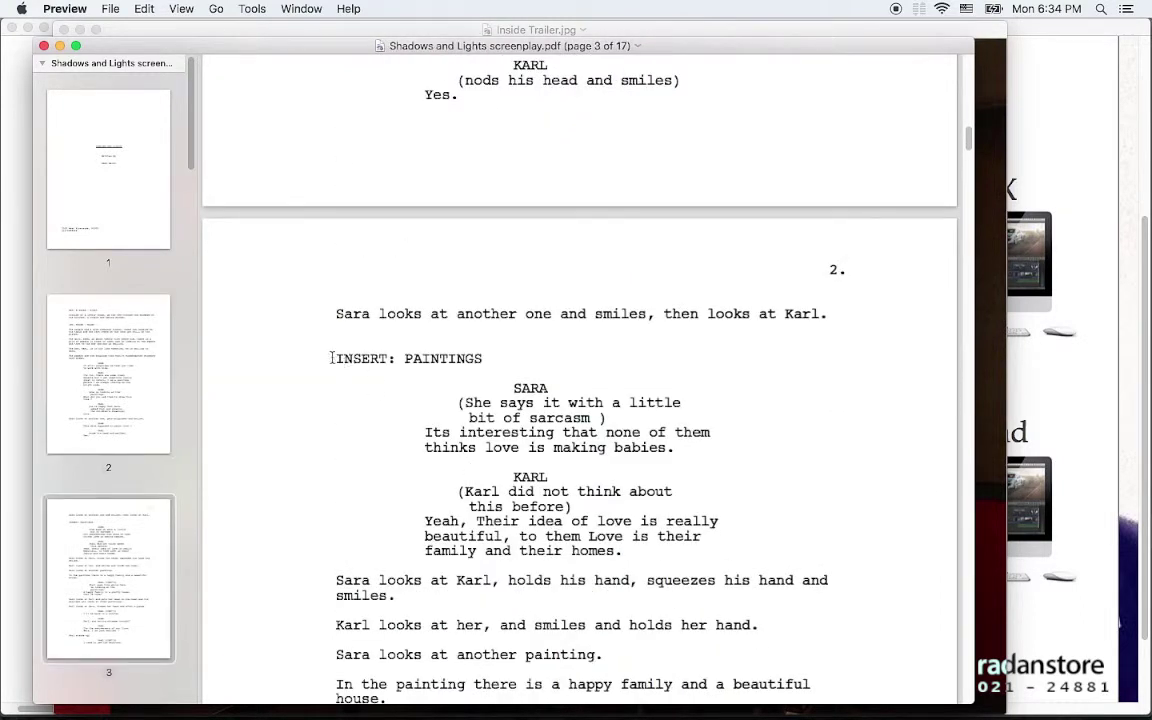
left_click_drag(331, 358, 482, 360)
key("super+c")
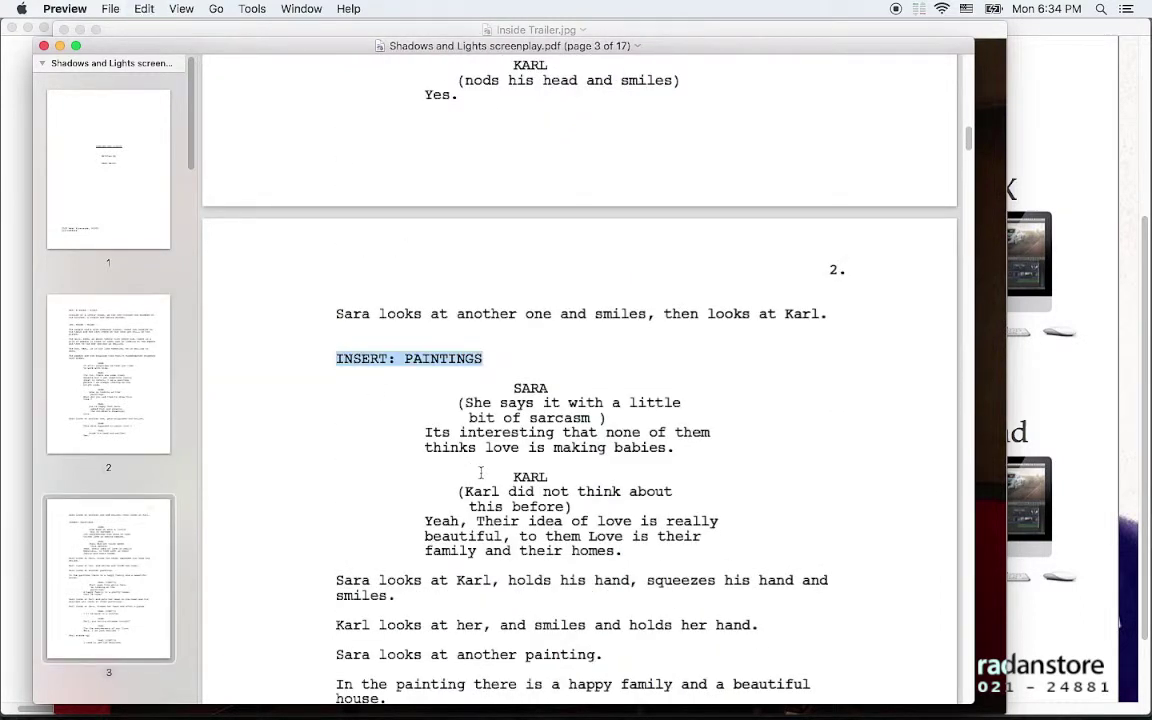
key("super+Tab")
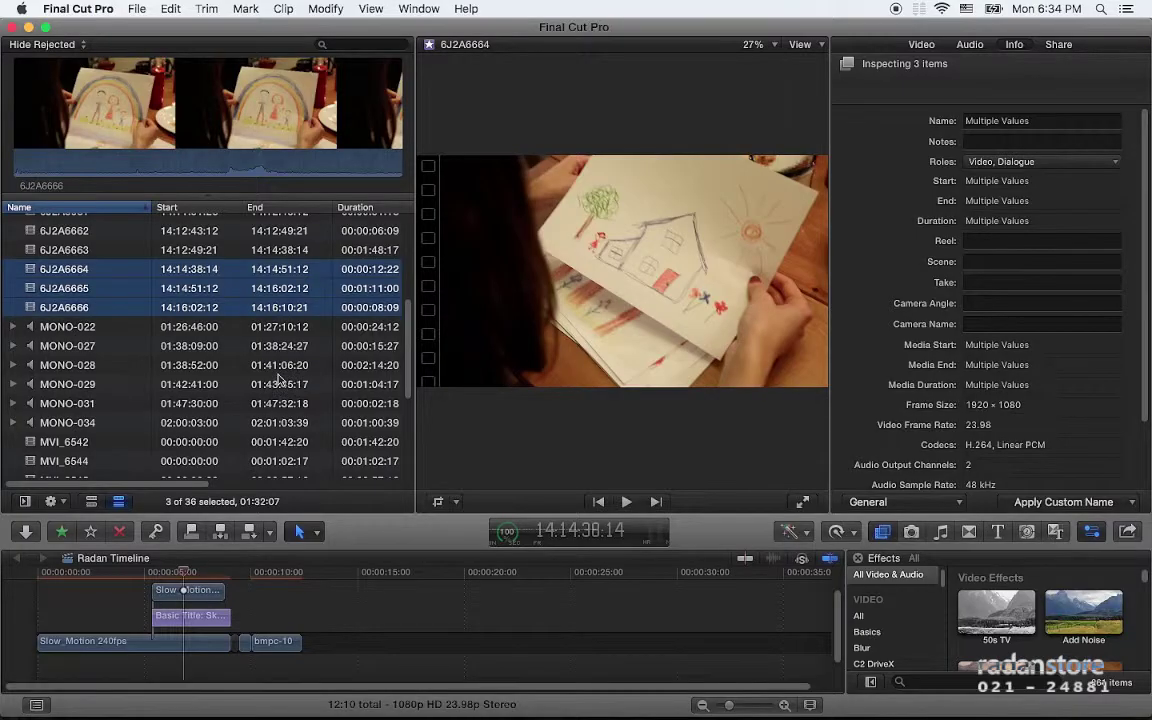
Step: Paste INSERT: PAINTINGS as the Scene value for the three selected clips
left_click(981, 261)
key("super+v")
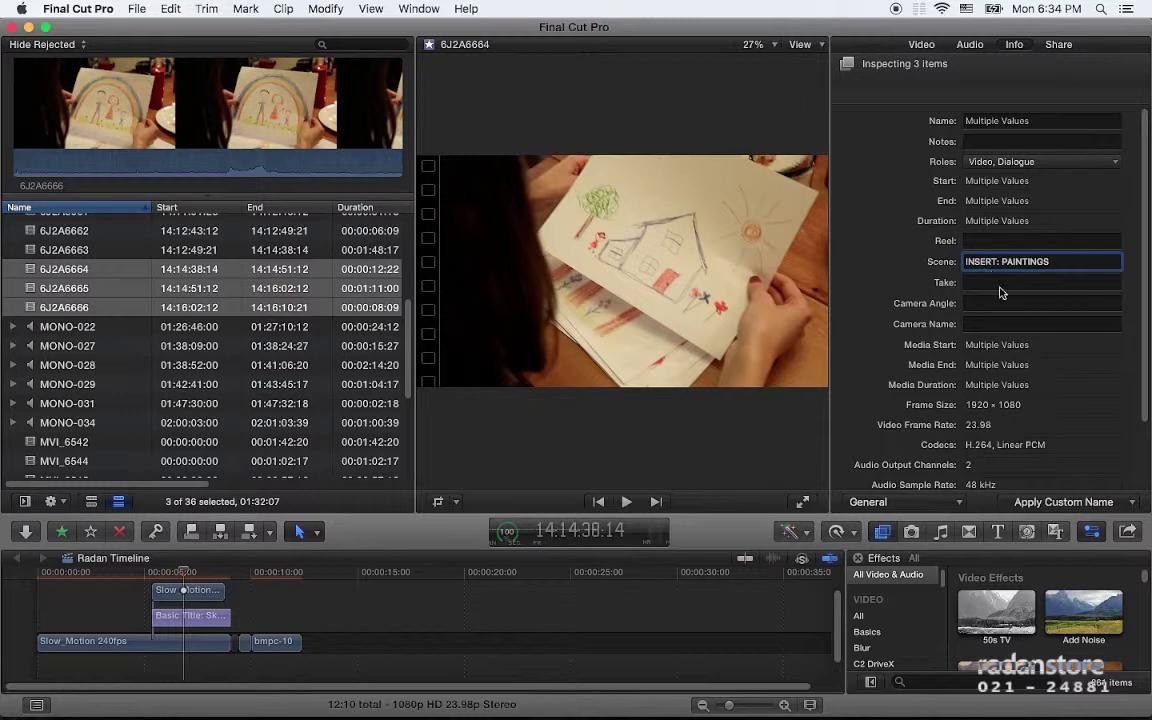
left_click(999, 284)
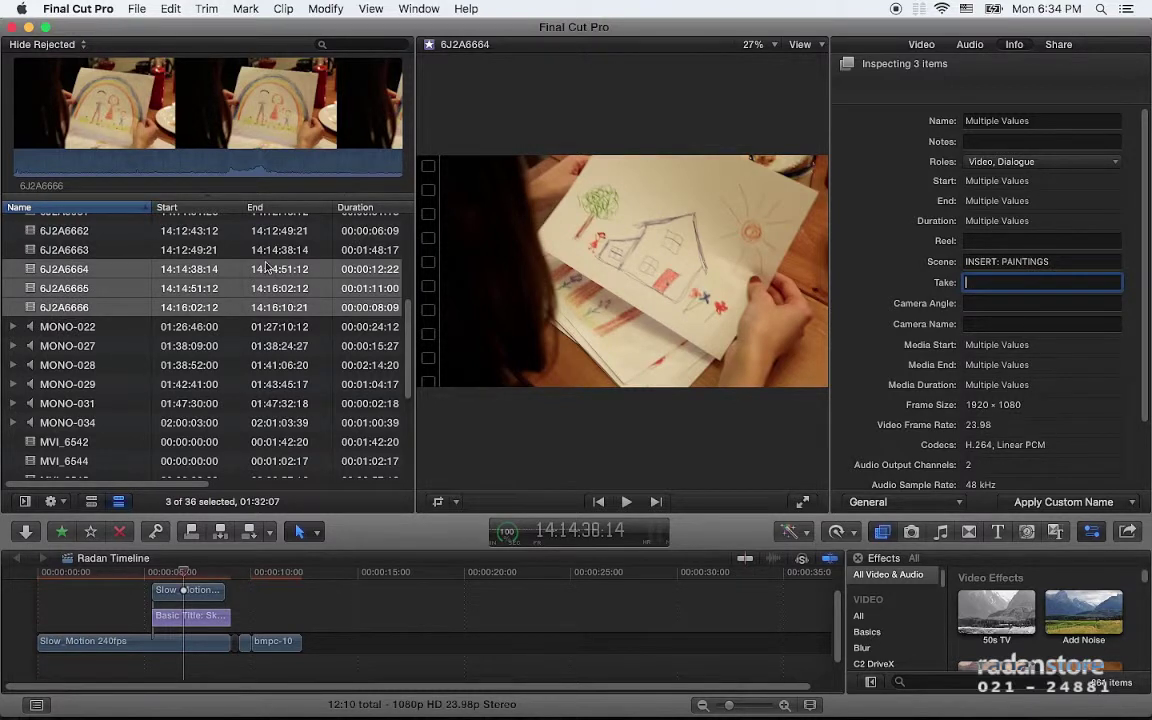
Step: Move the Scene column beside Name and widen it to show full scene names
left_click_drag(175, 485, 340, 487)
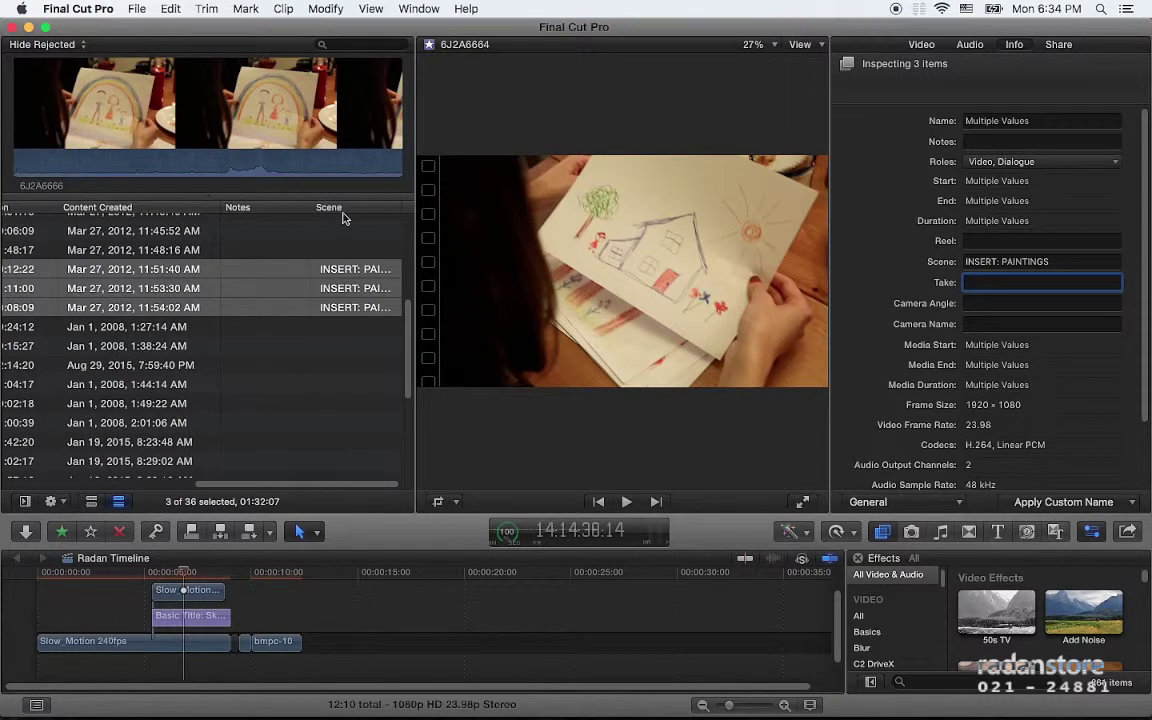
mouse_move(327, 207)
left_mouse_down()
mouse_move(6, 218)
mouse_move(165, 210)
left_mouse_up()
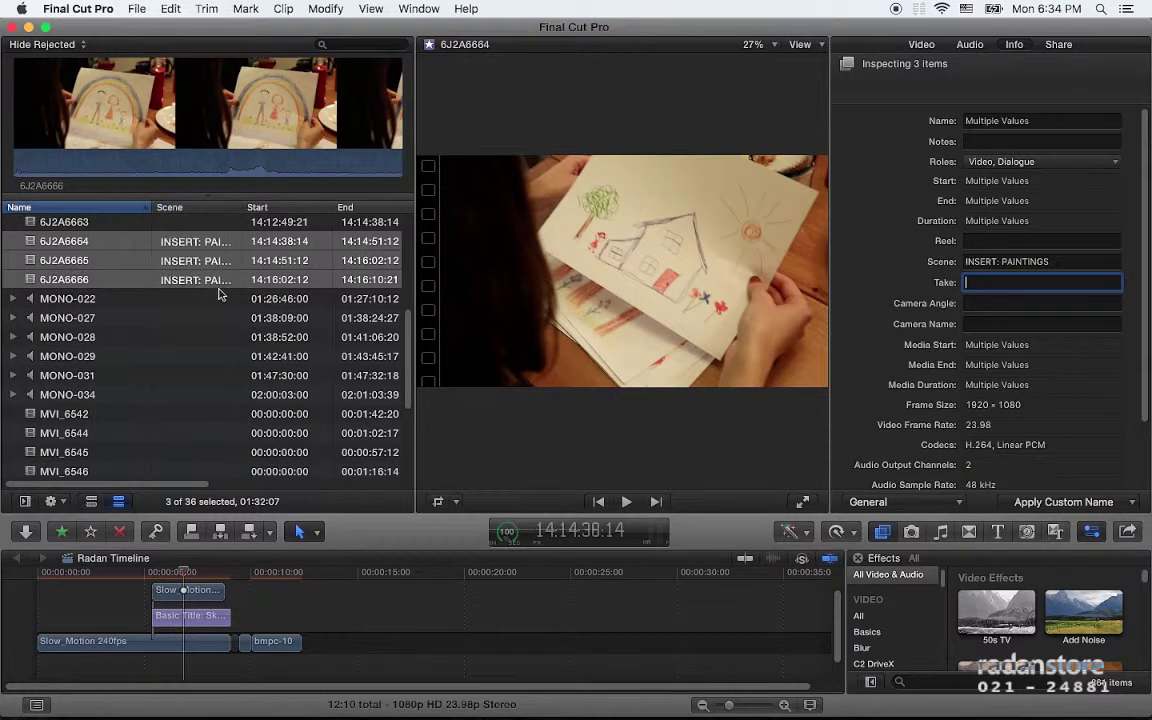
scroll(196, 313, "up", 3)
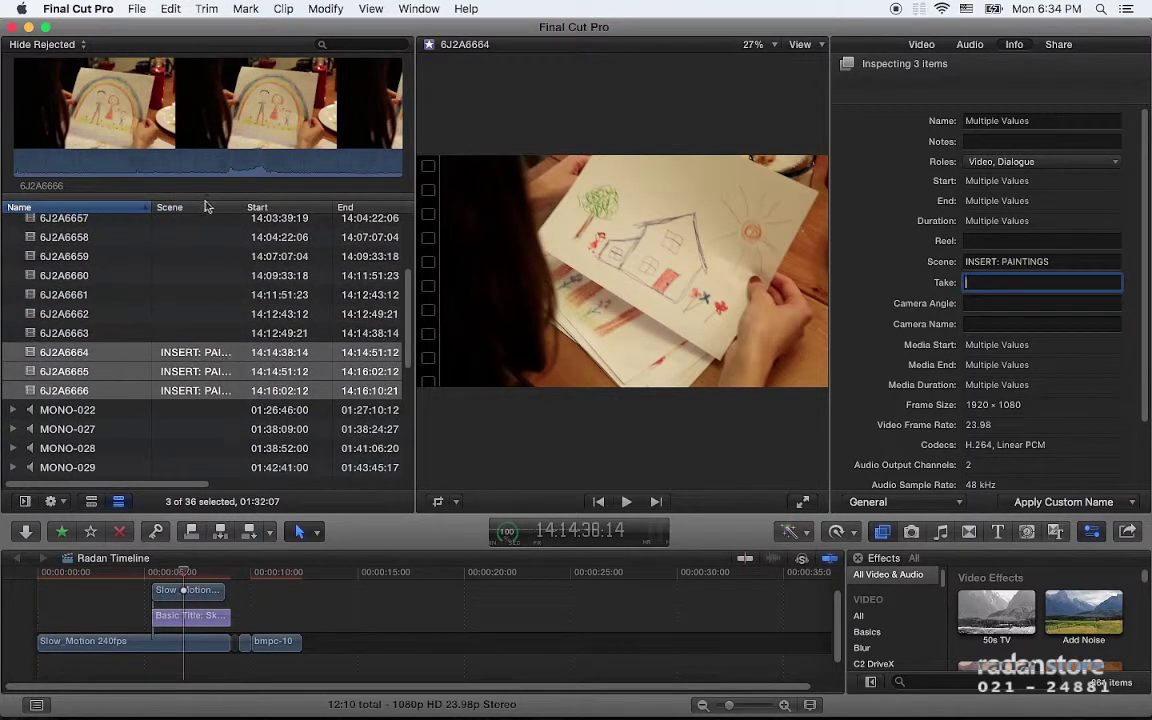
left_click_drag(207, 205, 127, 215)
left_click_drag(193, 209, 70, 211)
left_click_drag(243, 204, 282, 205)
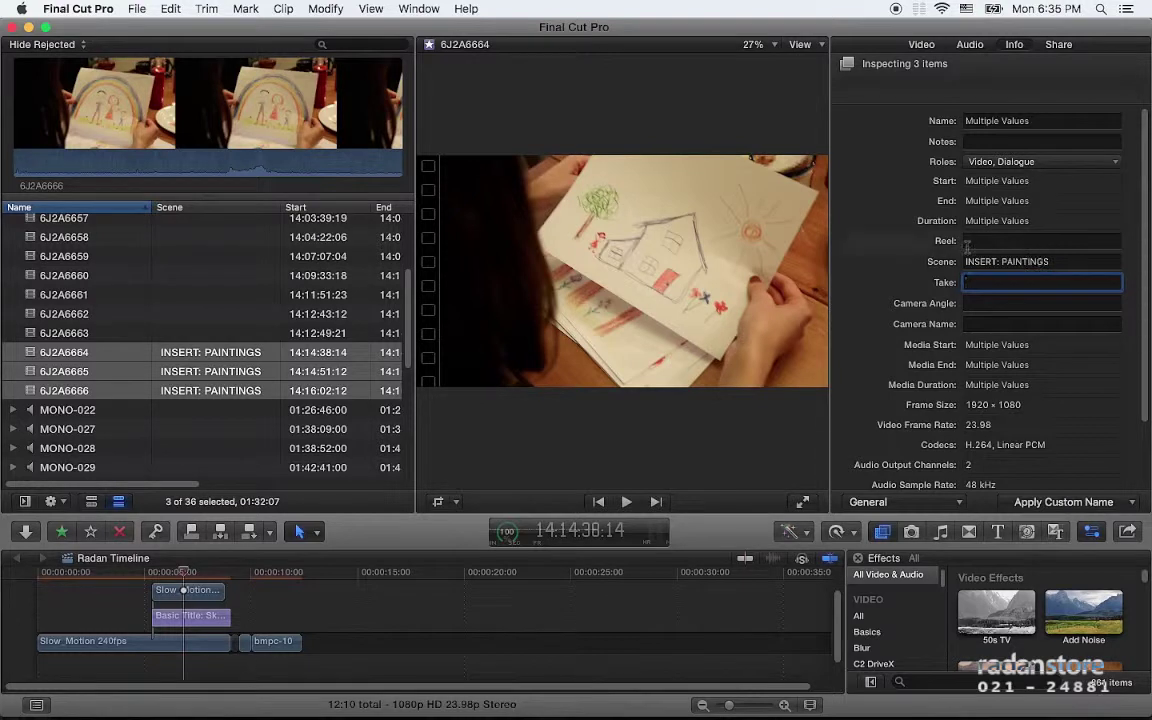
Step: Select the whole Scene value in the inspector, then select only clip 6J2A6664
key("shift+Tab")
key("shift+Tab")
key("Tab")
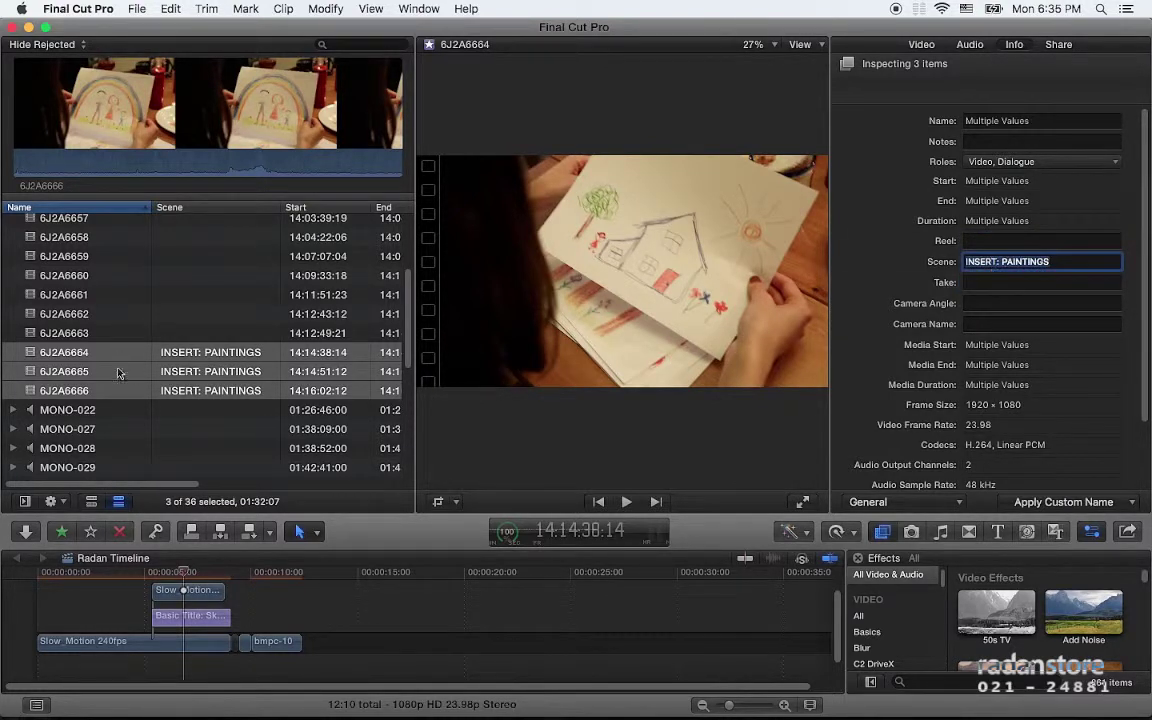
left_click(66, 350)
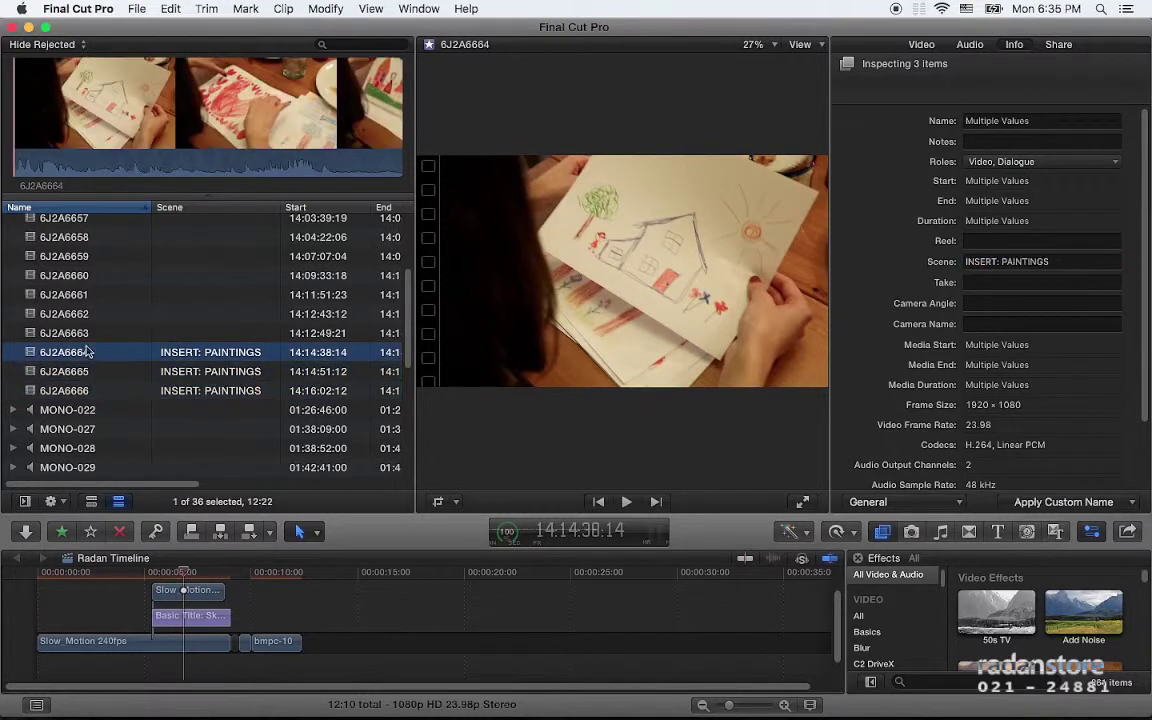
Step: Hide the Scene column and select clips 6J2A6664 through 6J2A6666
right_click(231, 205)
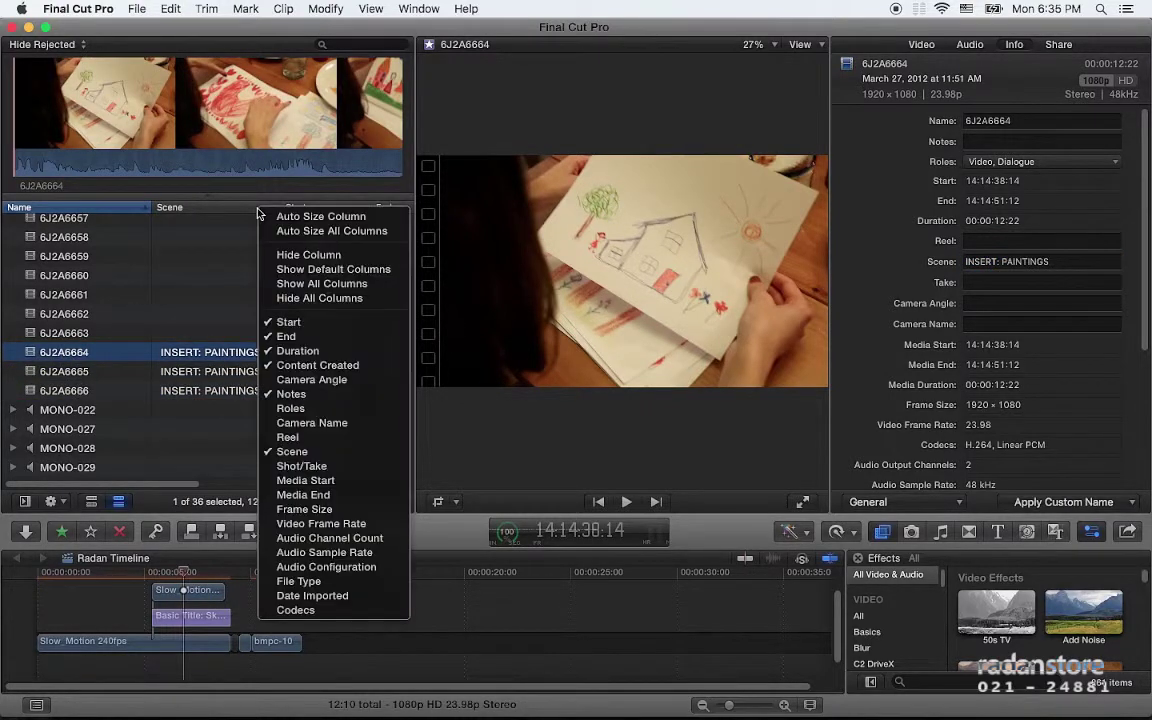
left_click(320, 455)
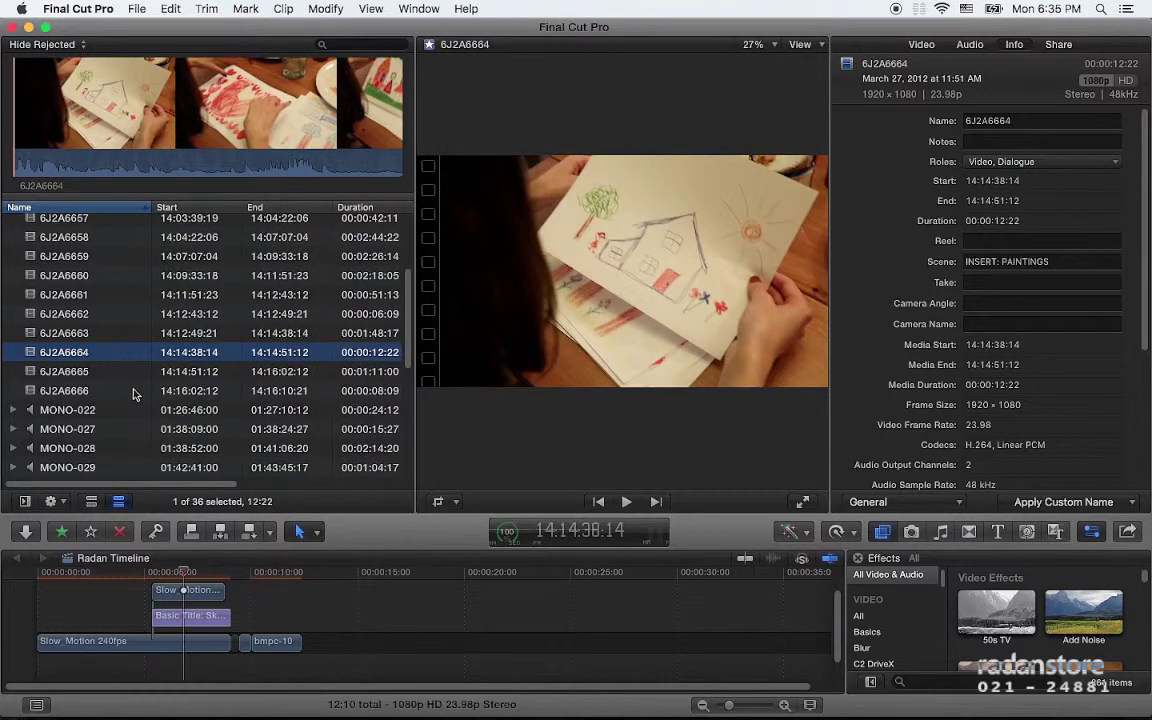
left_click(88, 392, "shift")
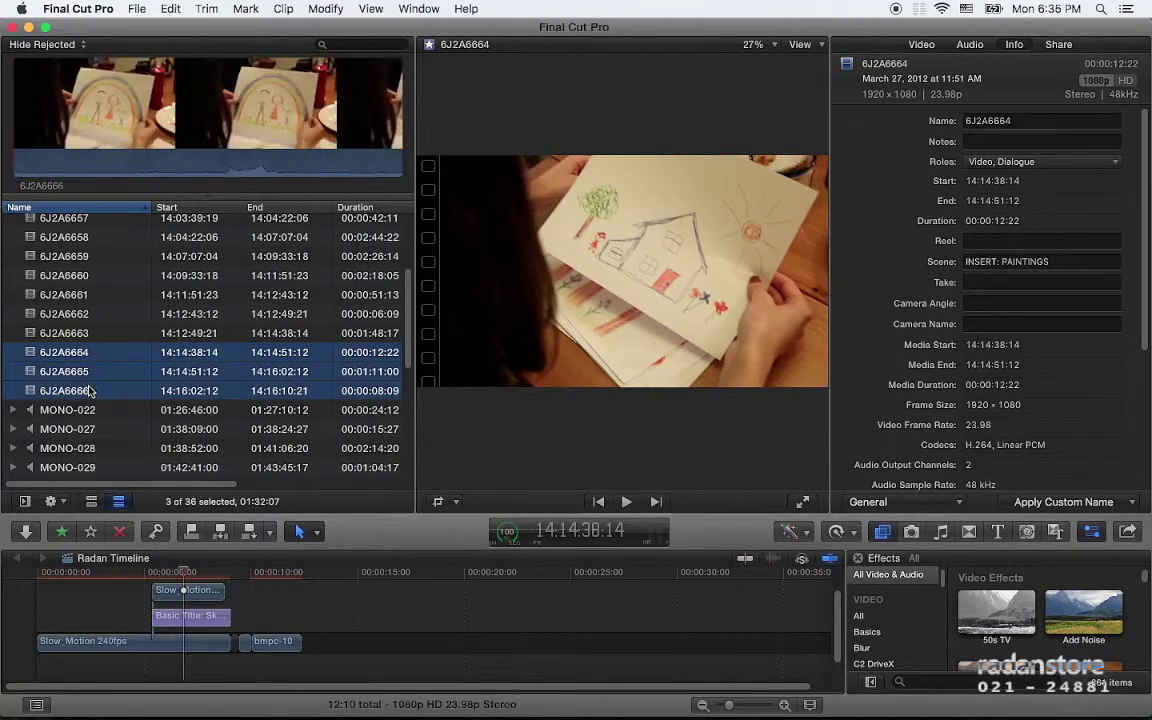
Step: Open the Naming Presets editor via Modify > Apply Custom Name > Edit
left_click(330, 9)
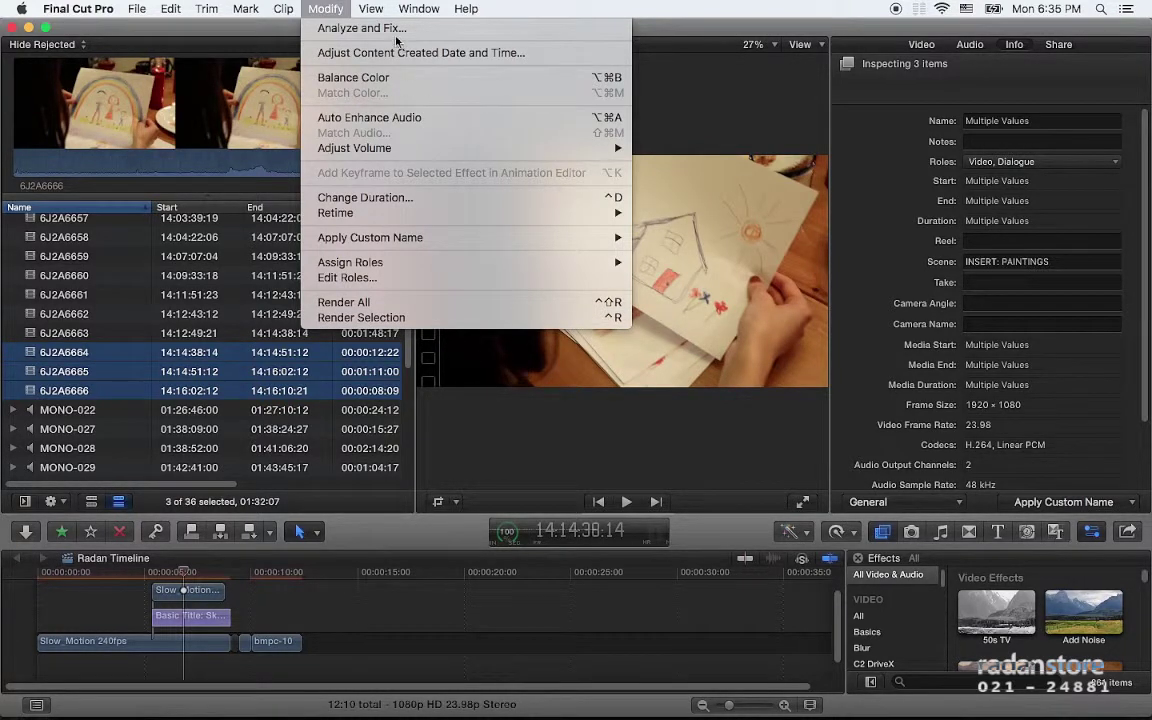
mouse_move(449, 237)
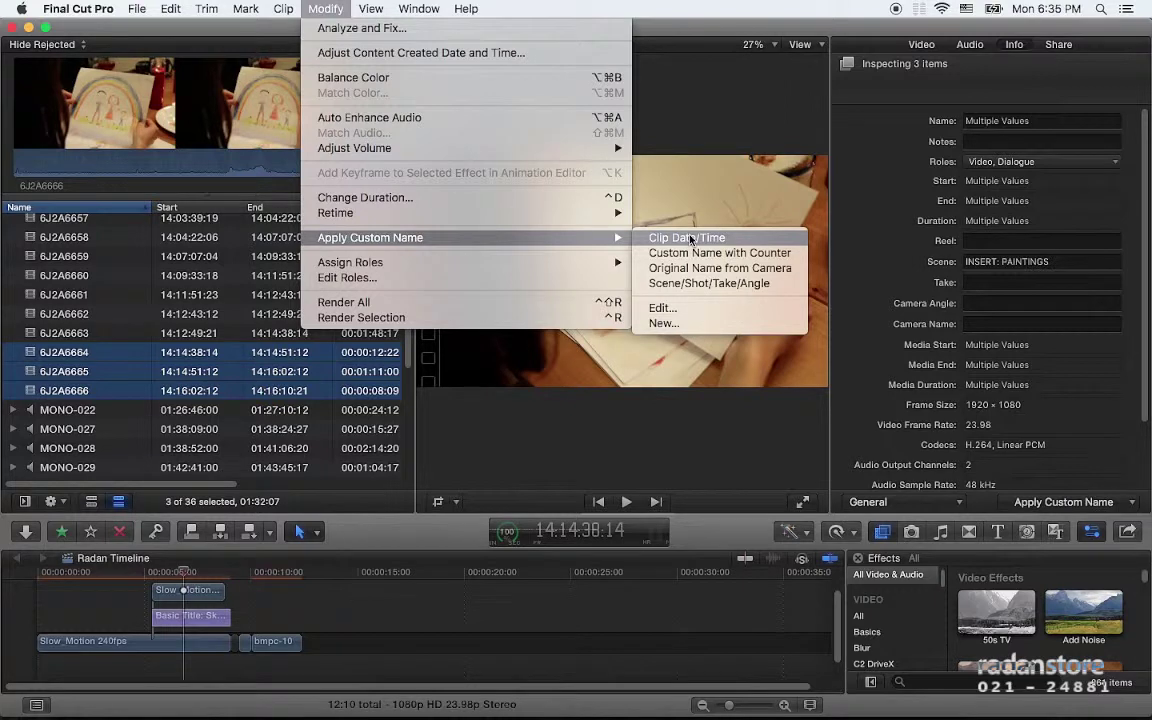
left_click(686, 316)
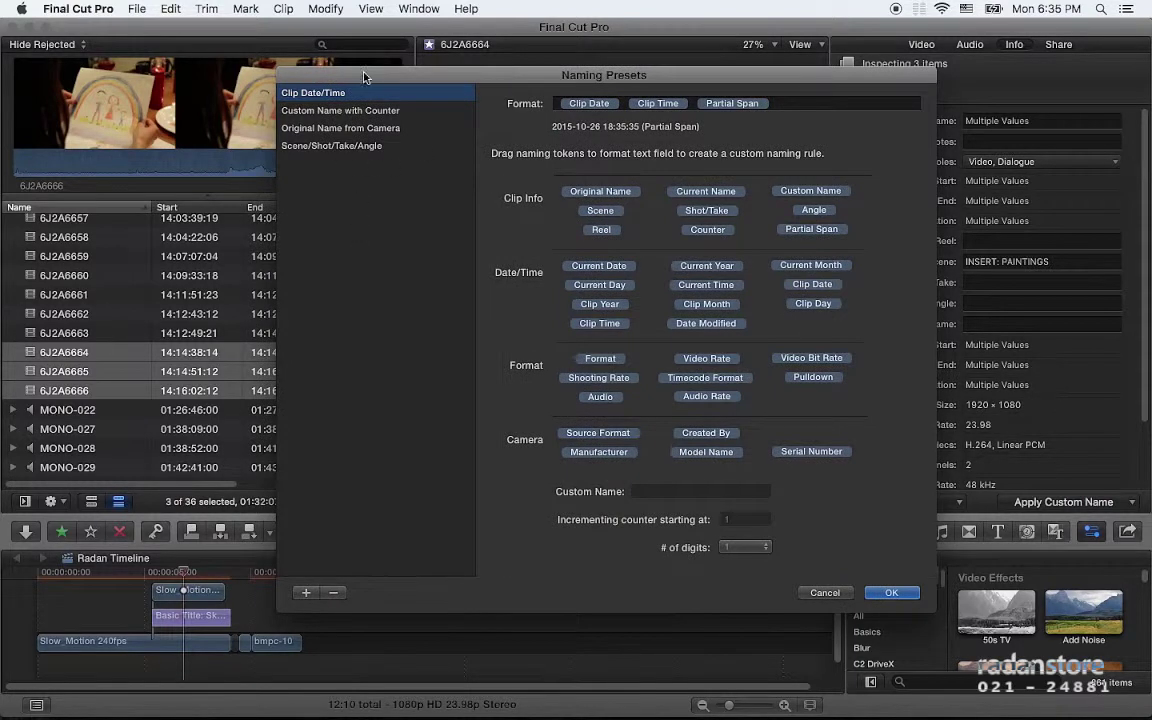
Step: Reduce the Scene/Shot/Take/Angle preset to just the Scene token, then view Custom Name with Counter
left_click(362, 149)
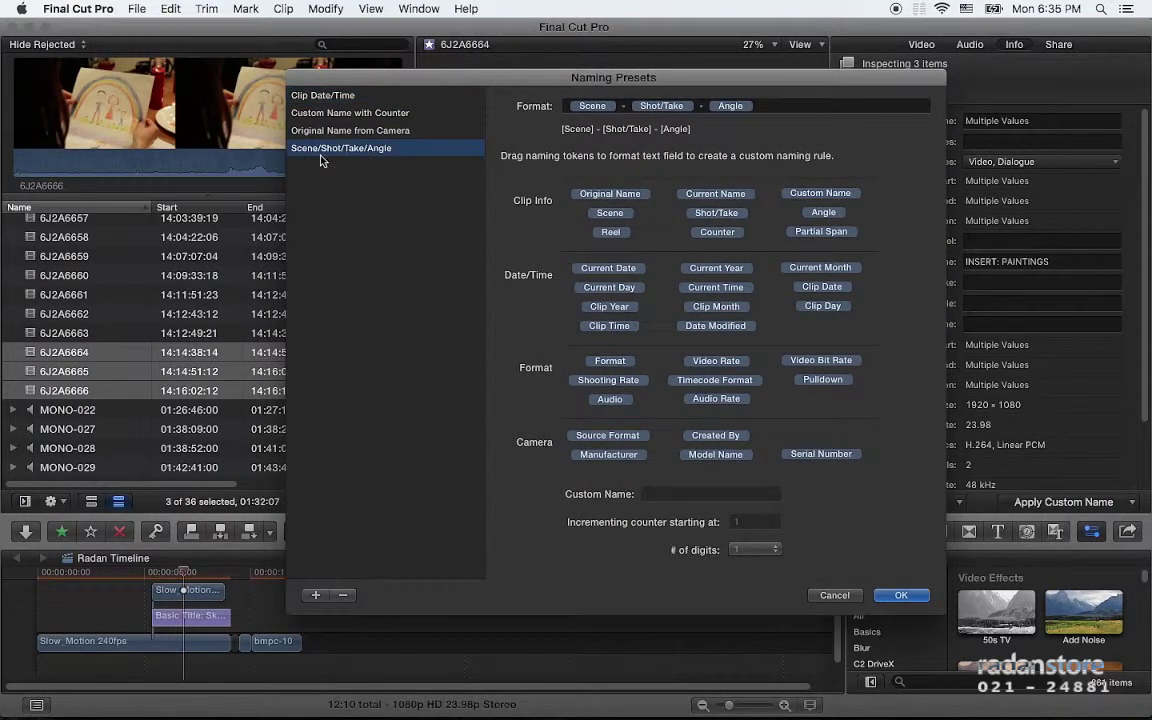
left_click(588, 109)
left_click(661, 107)
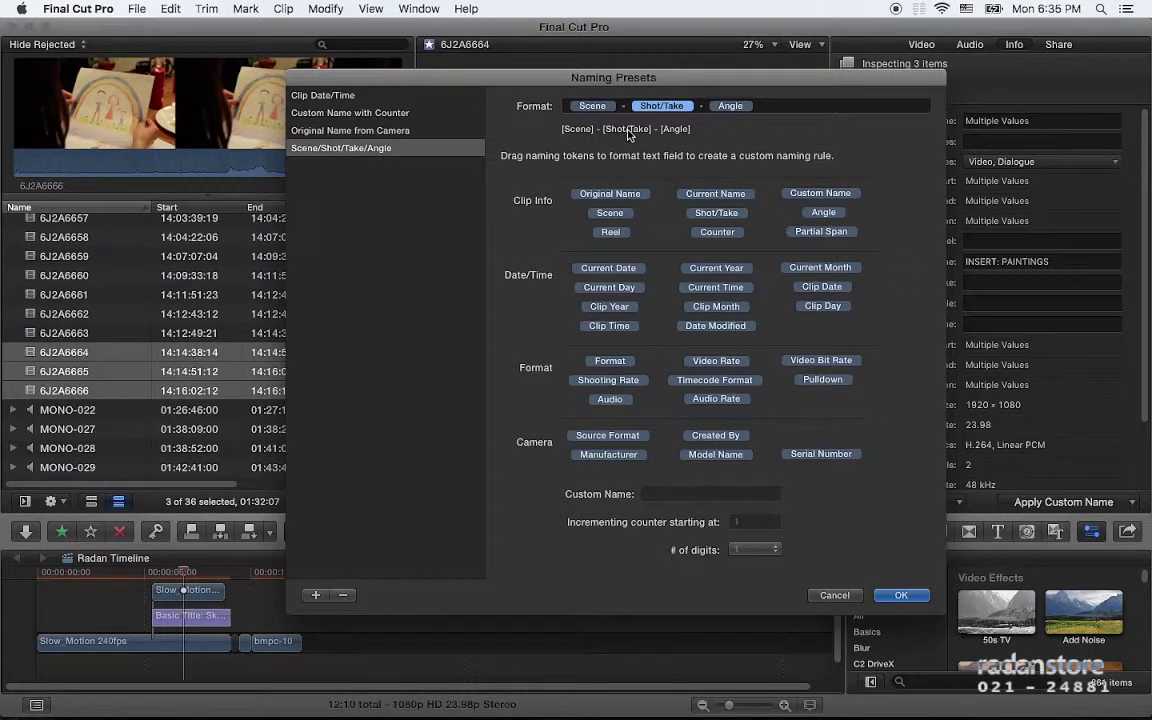
left_click(740, 107)
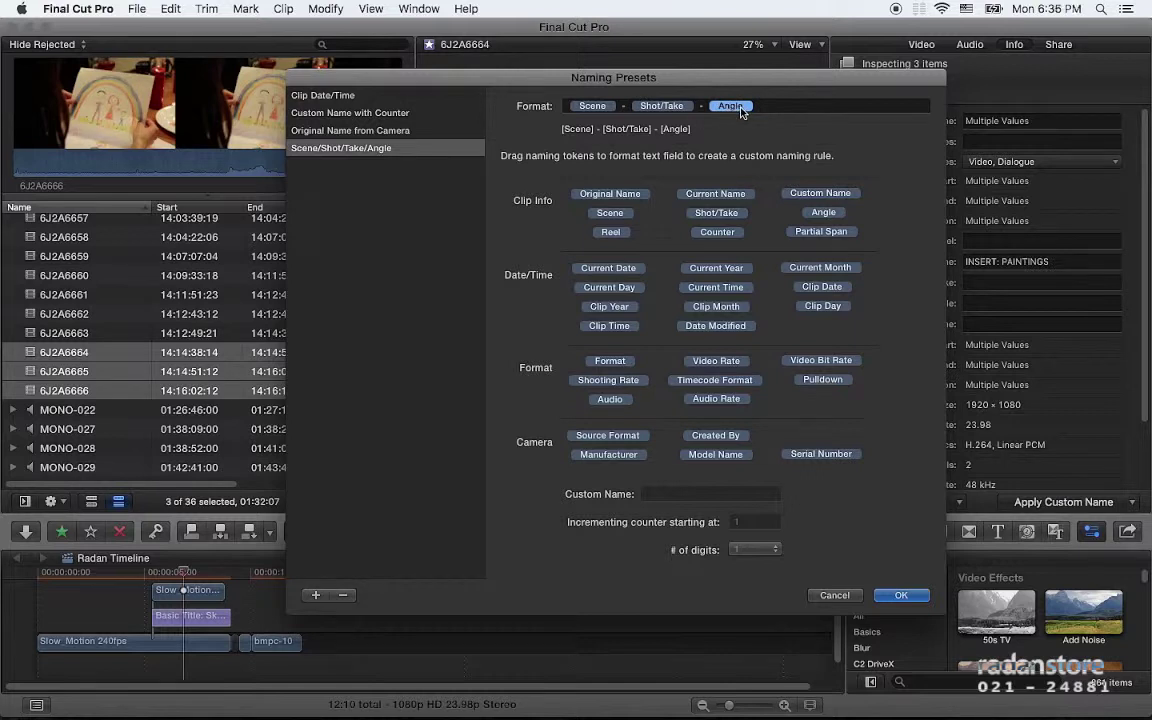
key("BackSpace")
key("BackSpace")
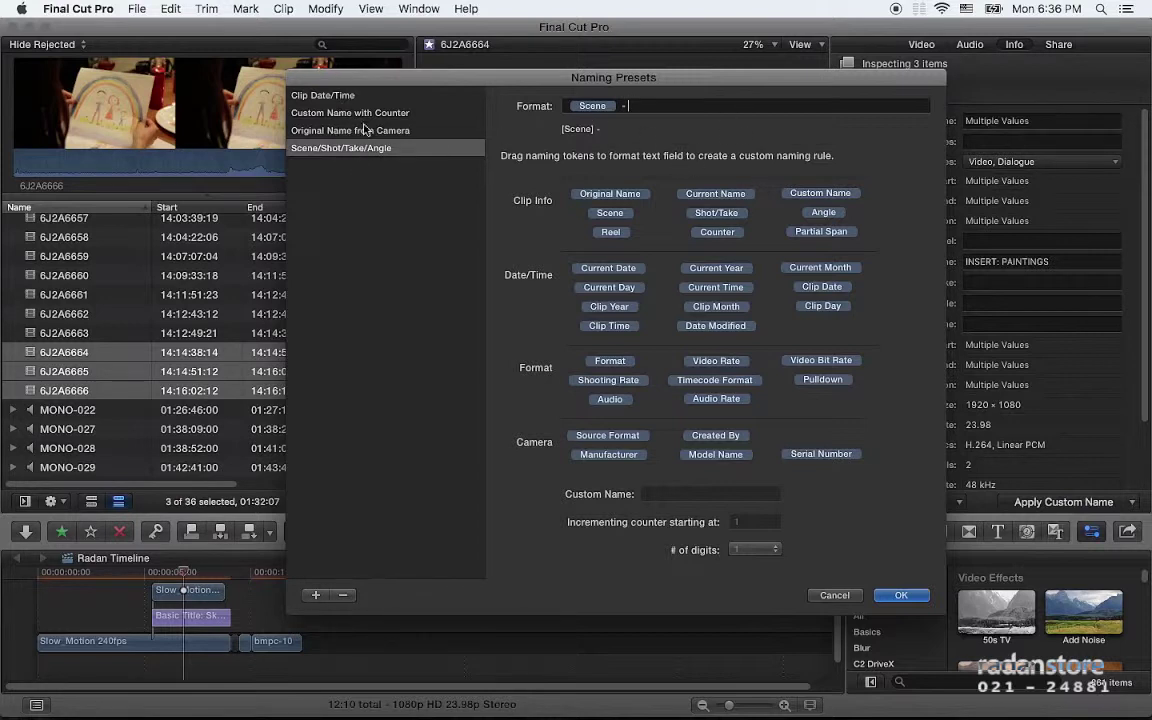
left_click(331, 112)
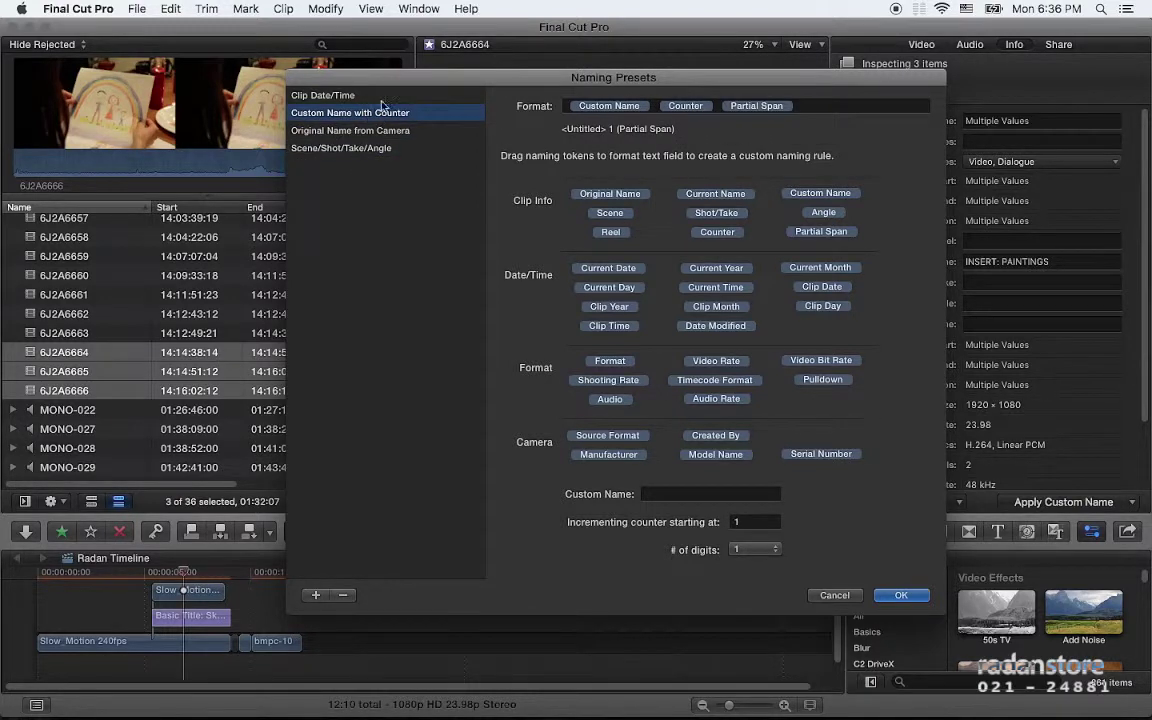
Step: Set the custom name to INSERT PAINTINGS and remove Partial Span from the format
left_click(677, 500)
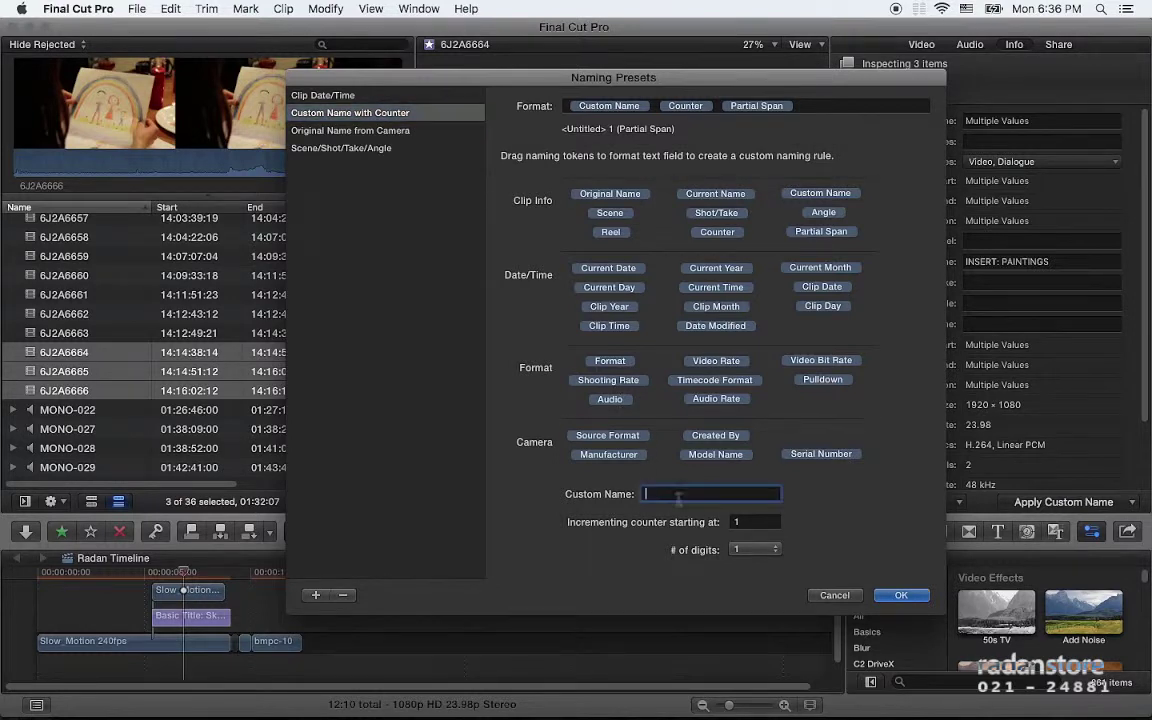
type("INSERT: PAINTINGS")
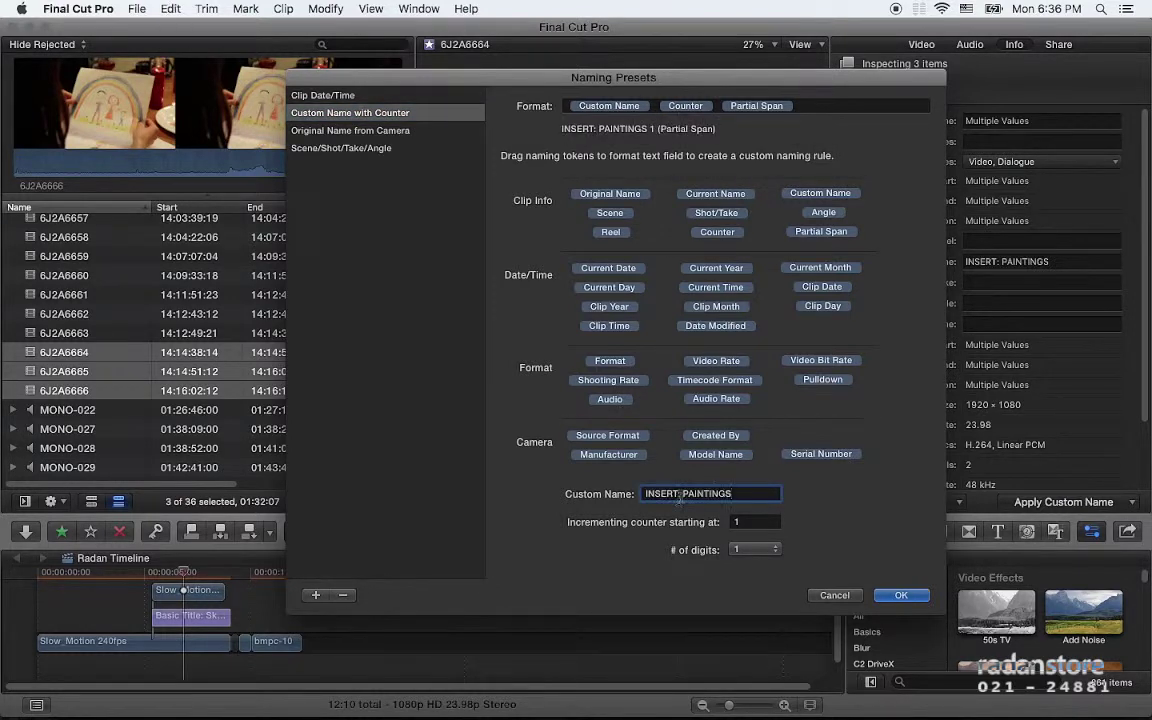
key("BackSpace")
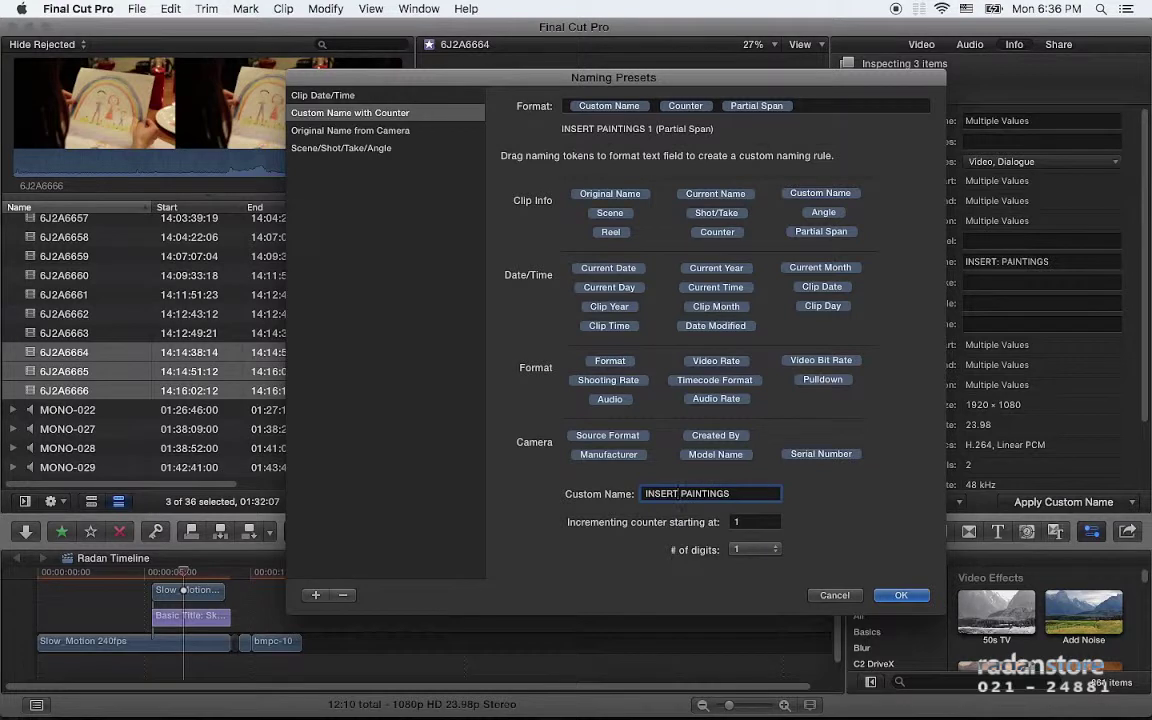
left_click(686, 107)
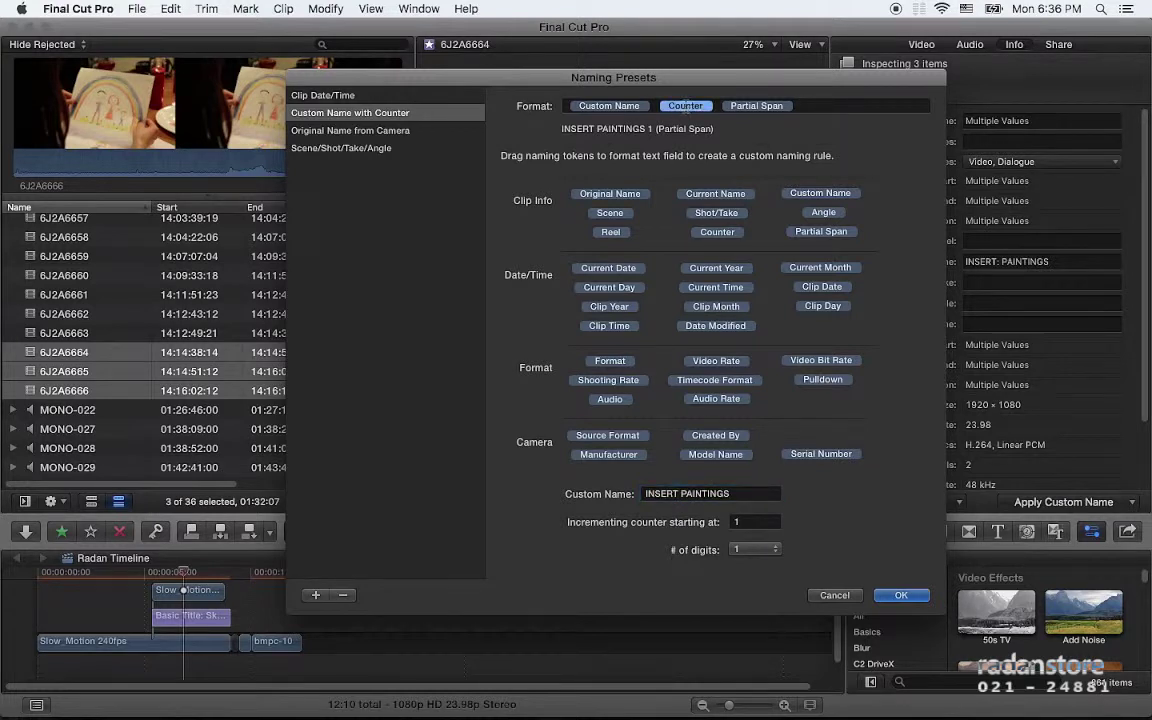
left_click(752, 108)
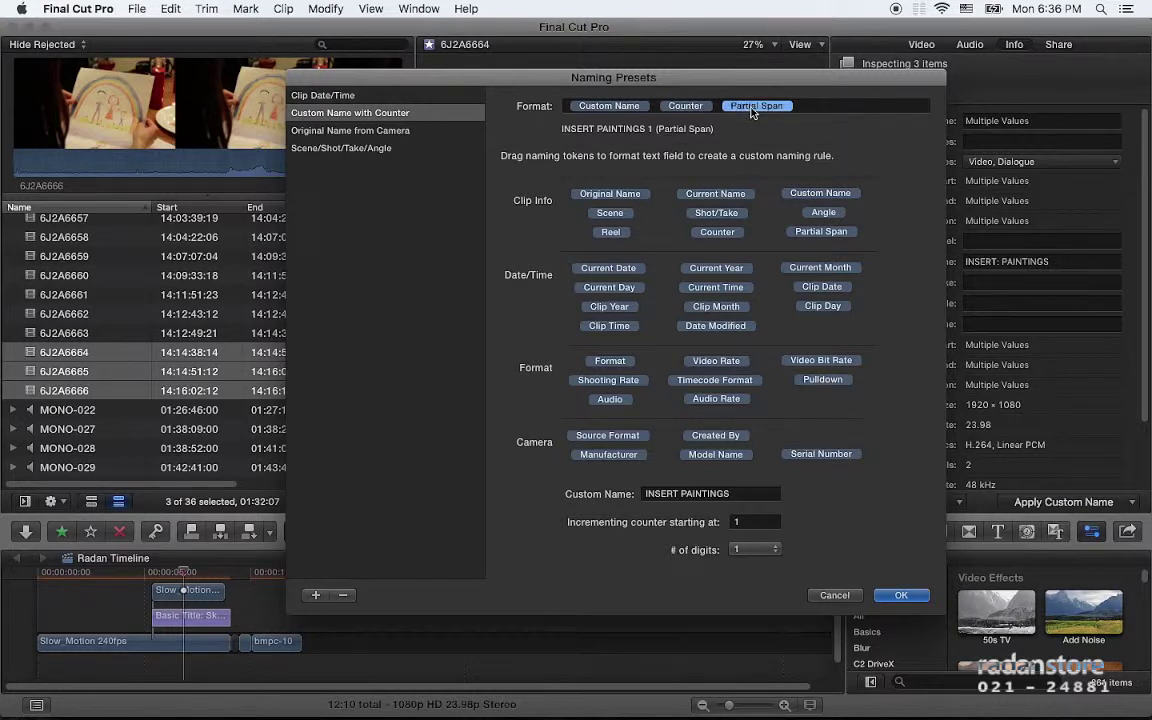
key("BackSpace")
Step: Try counter start 8 with two and three digits, then return both to 1
left_click(756, 522)
left_click_drag(757, 522, 699, 516)
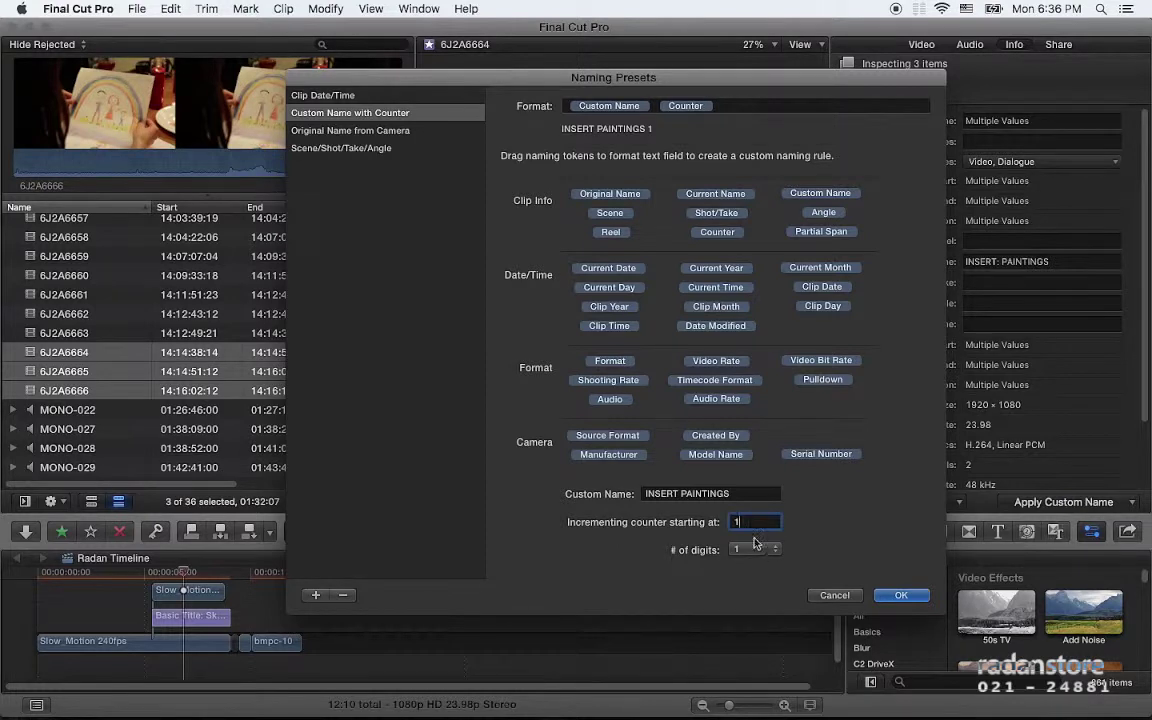
type("8")
left_click(763, 550)
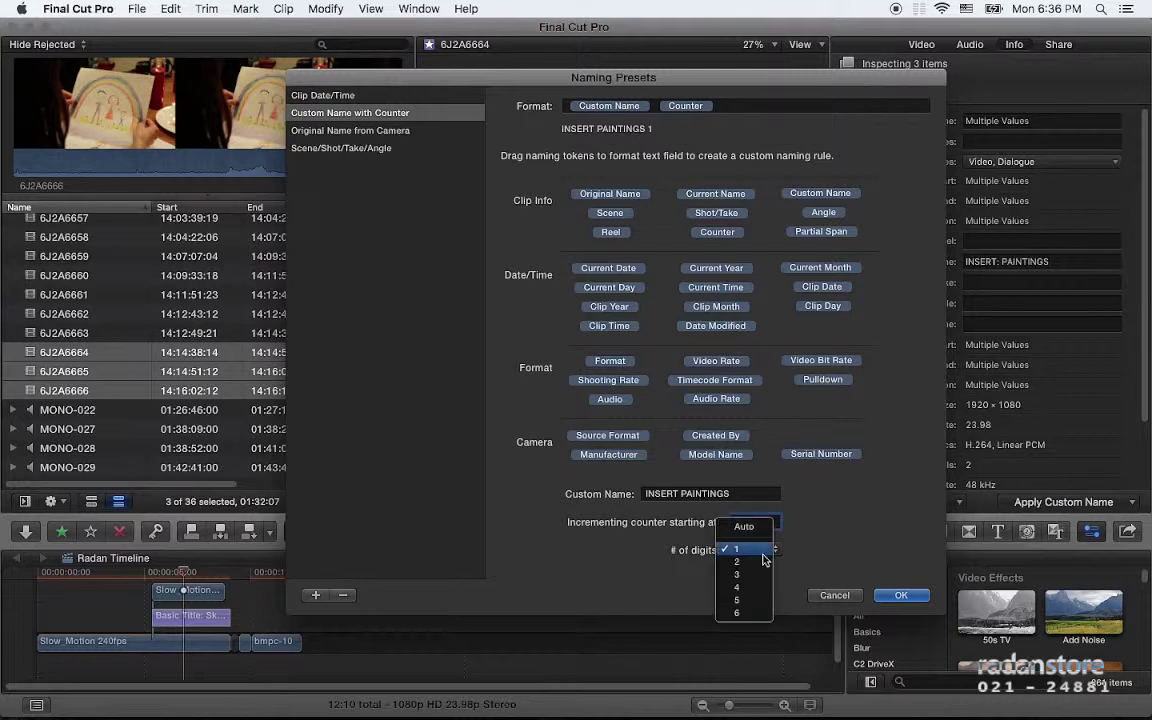
left_click(763, 561)
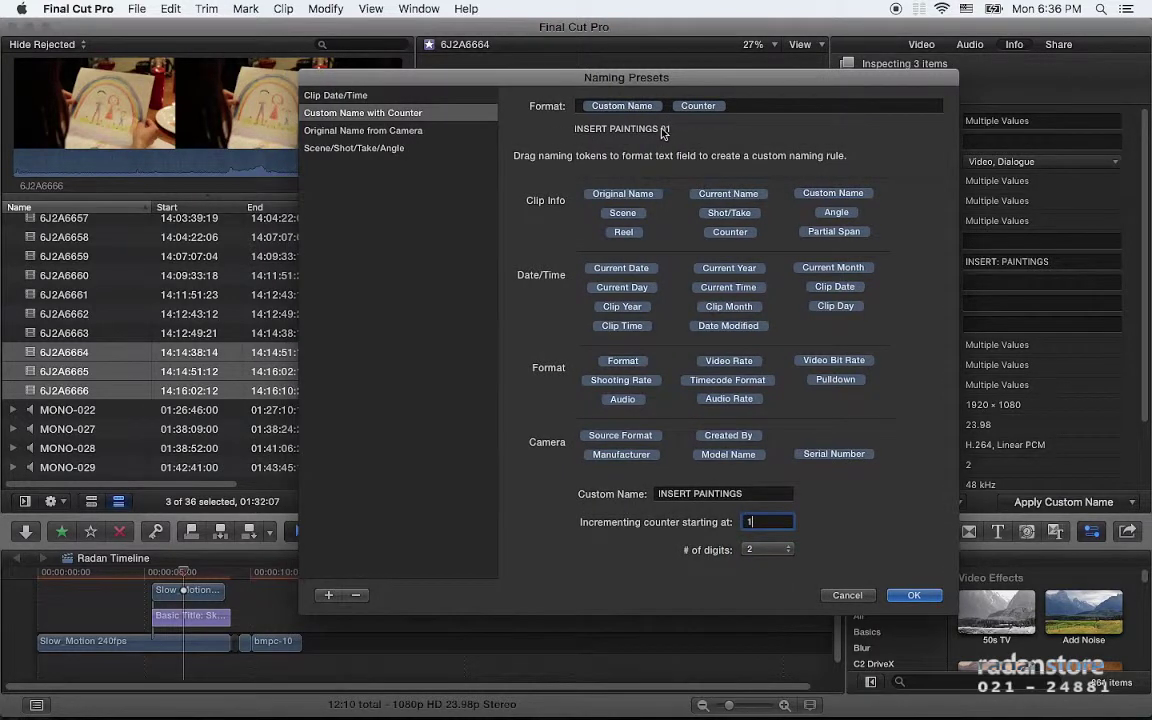
left_click(765, 549)
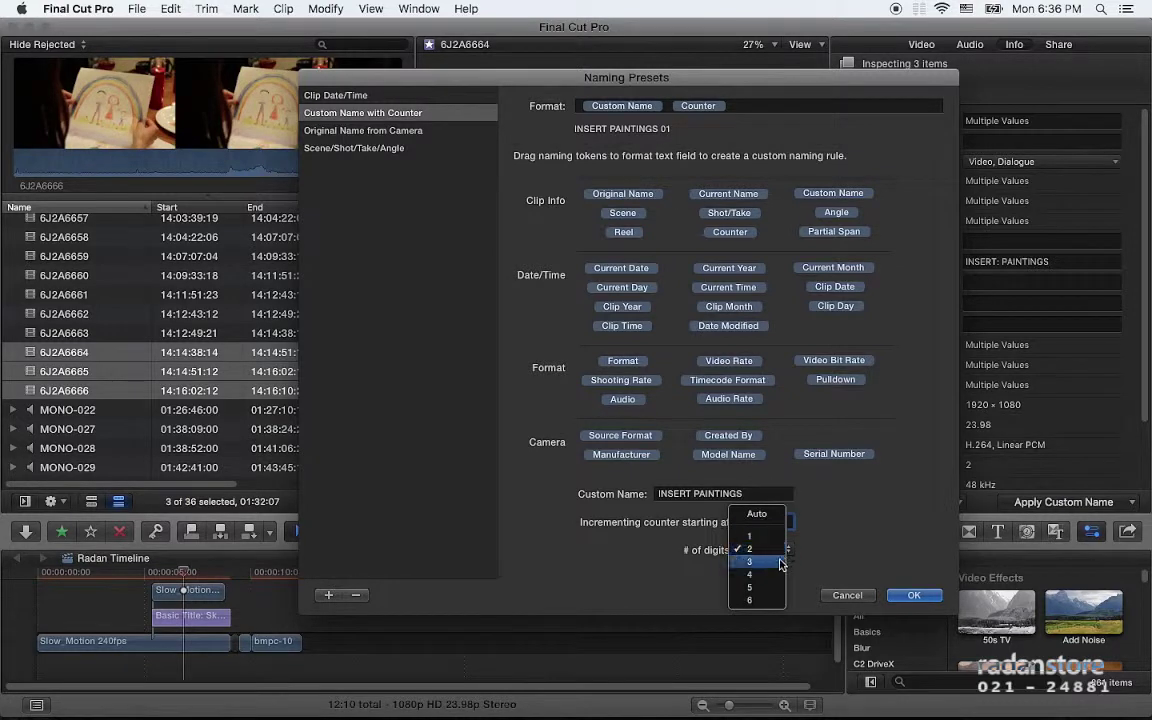
left_click(781, 564)
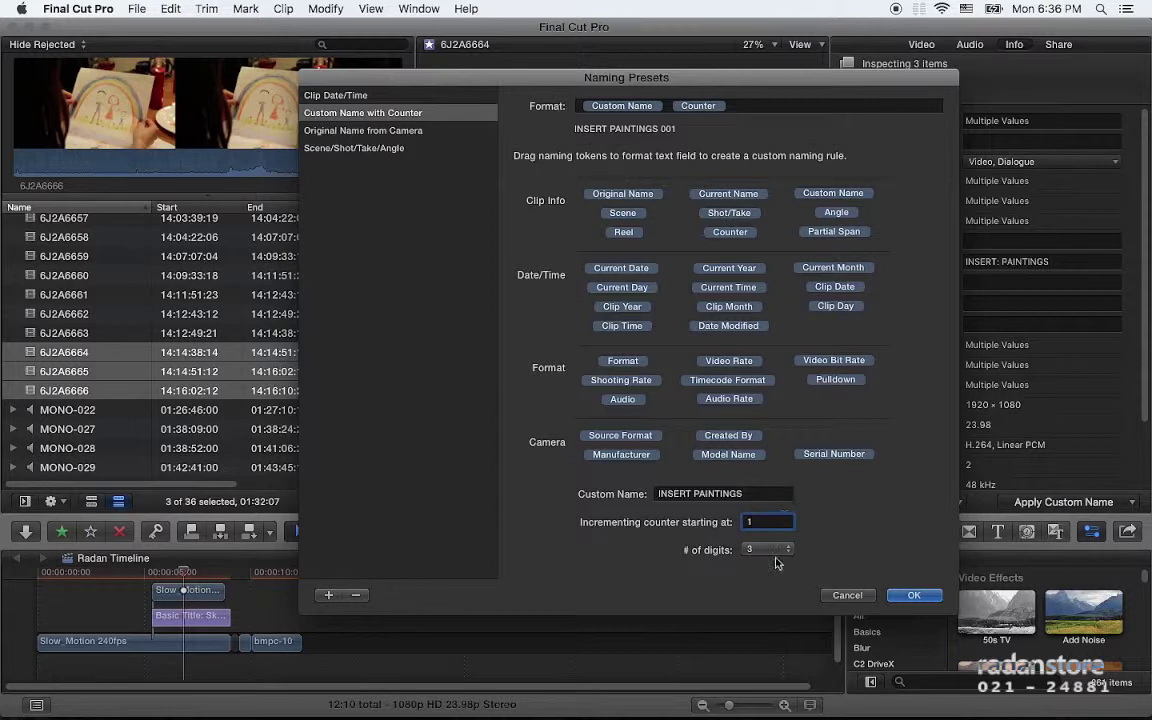
left_click(779, 549)
left_click(771, 521)
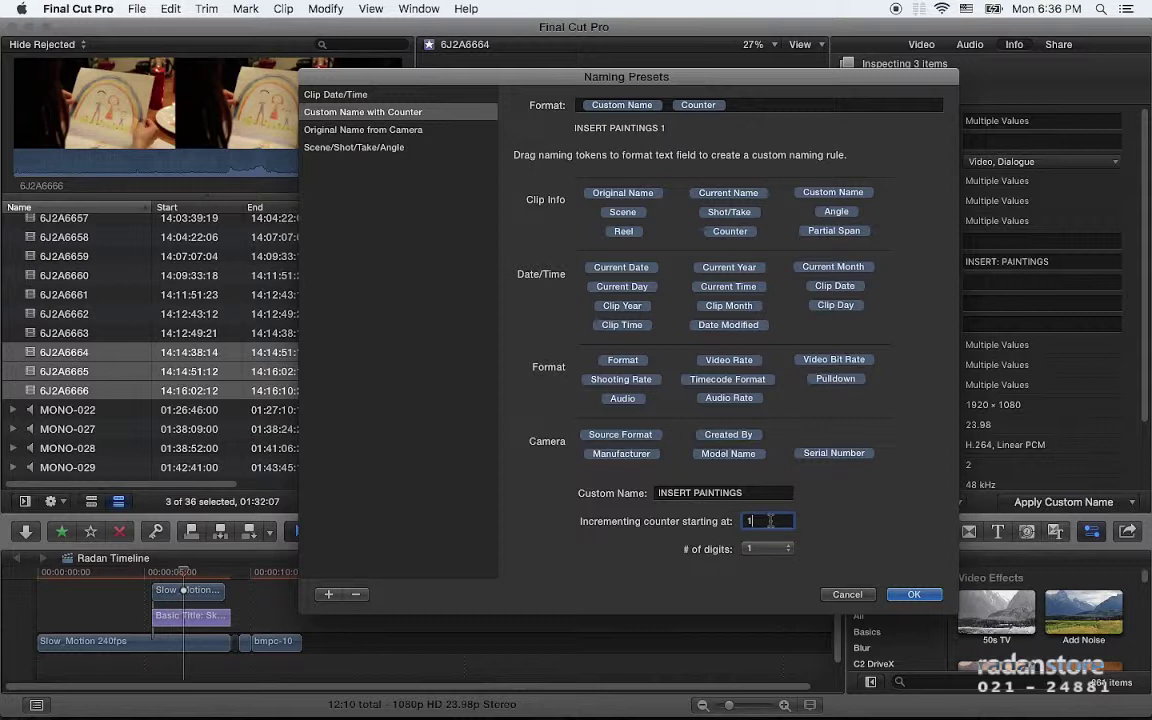
double_click(771, 521)
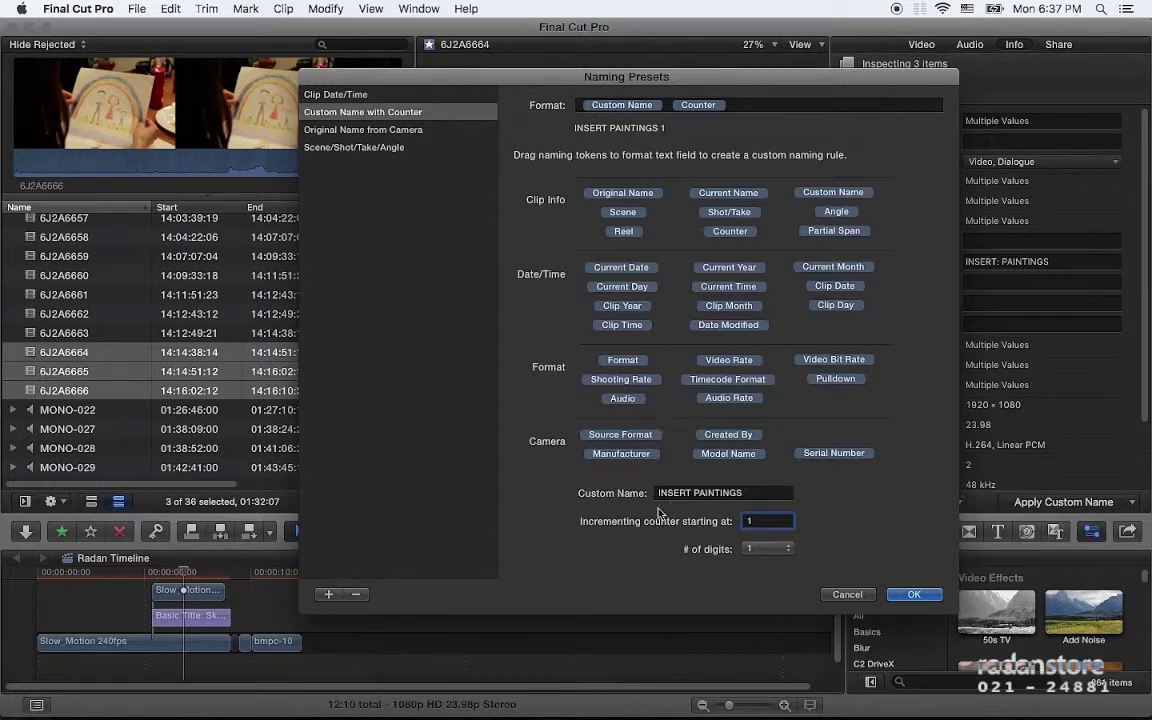
left_click(701, 108)
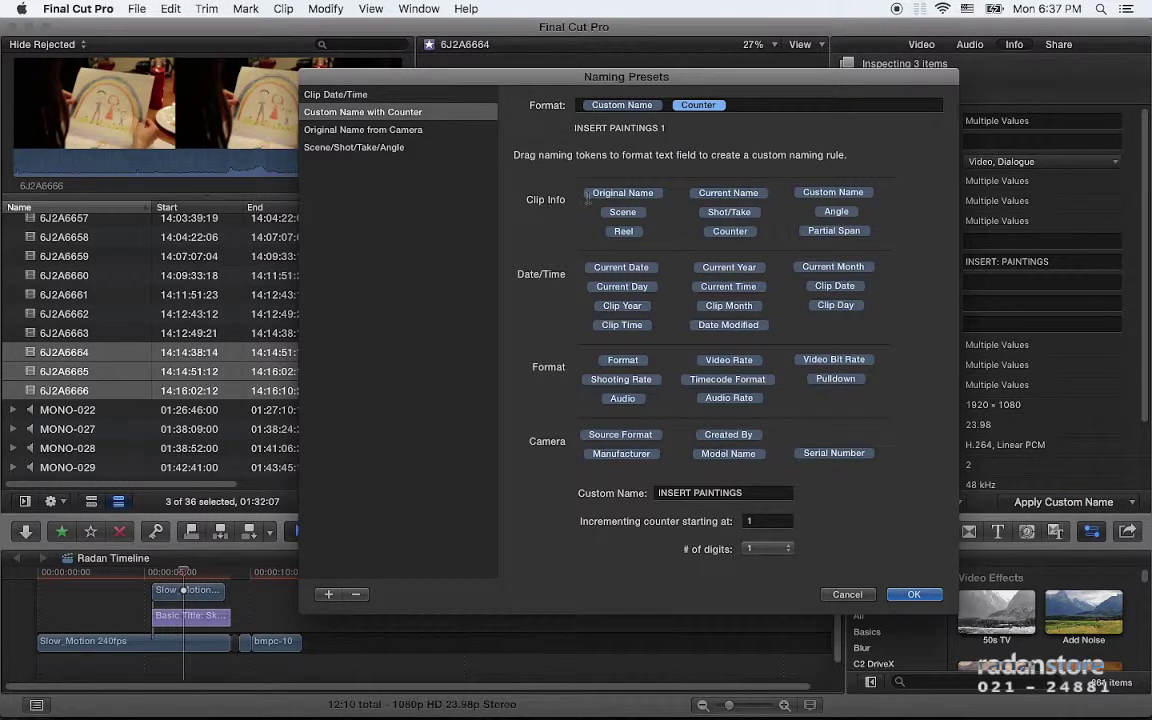
Step: Add the Scene token after the counter, then delete it again
left_click(635, 213)
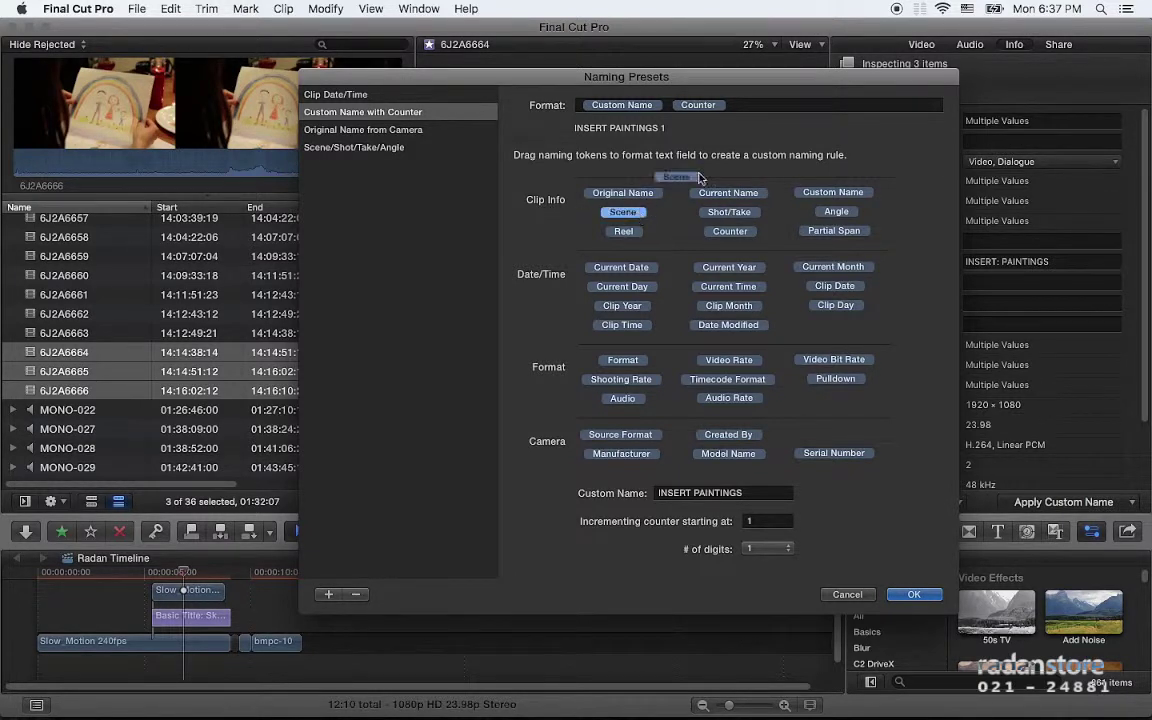
left_click_drag(637, 214, 752, 106)
mouse_move(758, 106)
left_mouse_down()
mouse_move(768, 155)
mouse_move(766, 113)
left_mouse_up()
key("BackSpace")
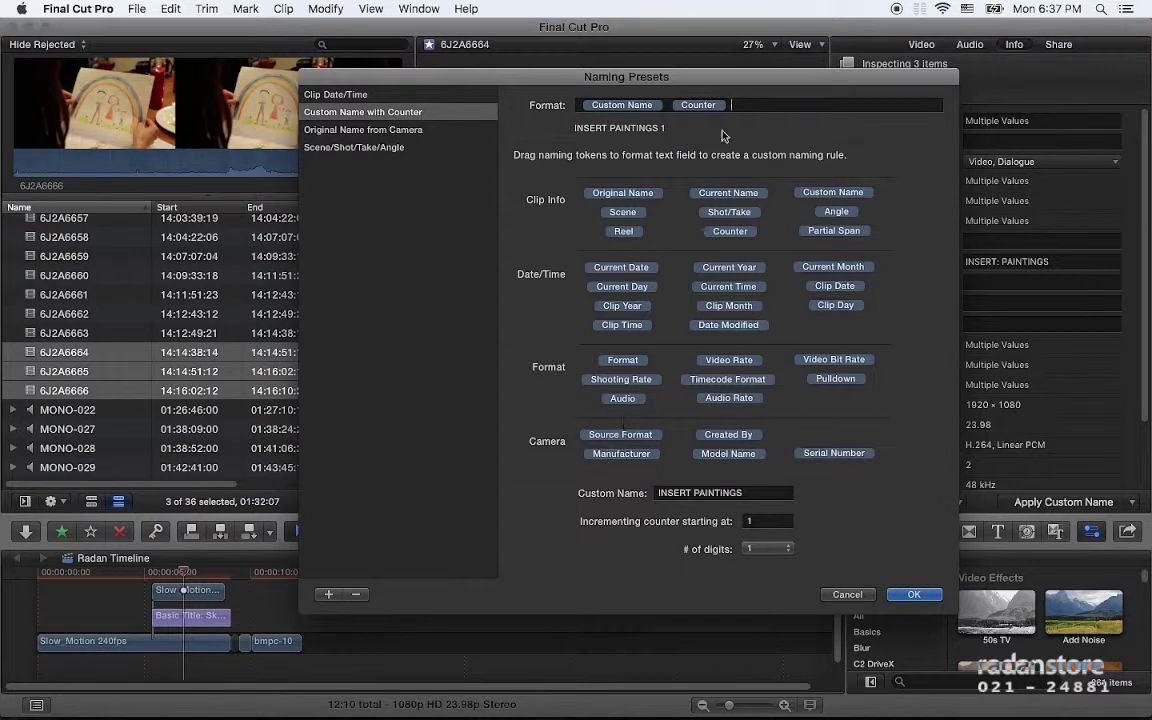
Step: Add and remove the Manufacturer token, then save the preset and close Naming Presets
left_click_drag(621, 453, 776, 112)
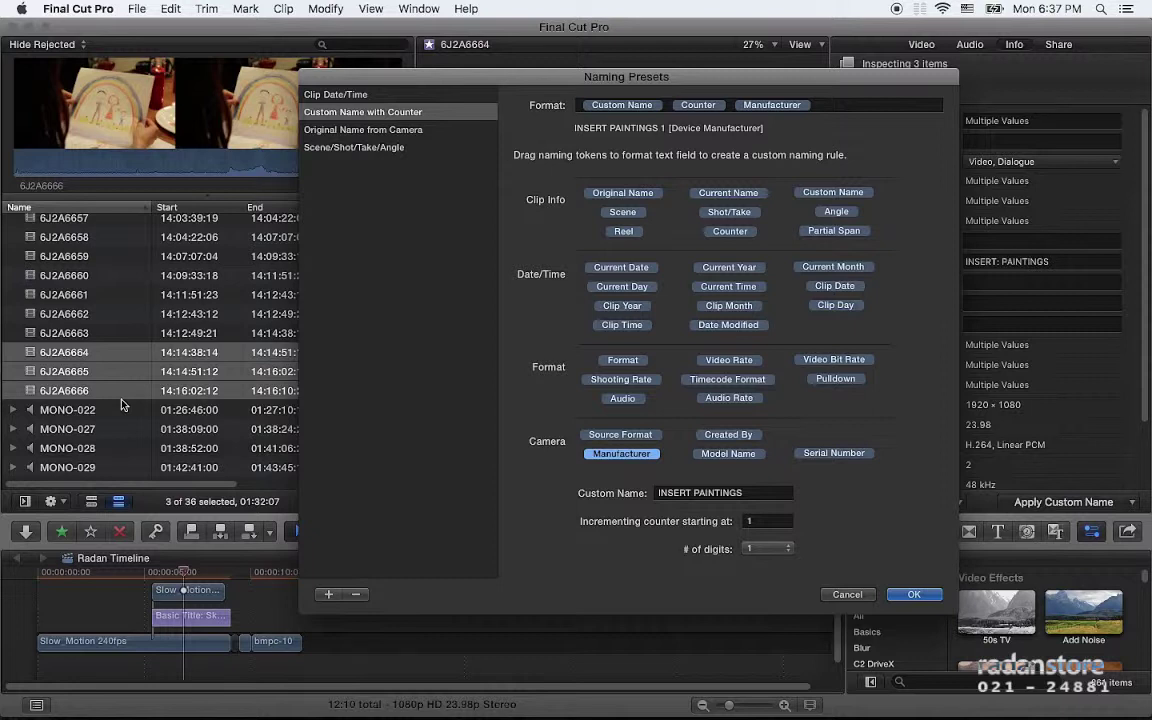
left_click(772, 105)
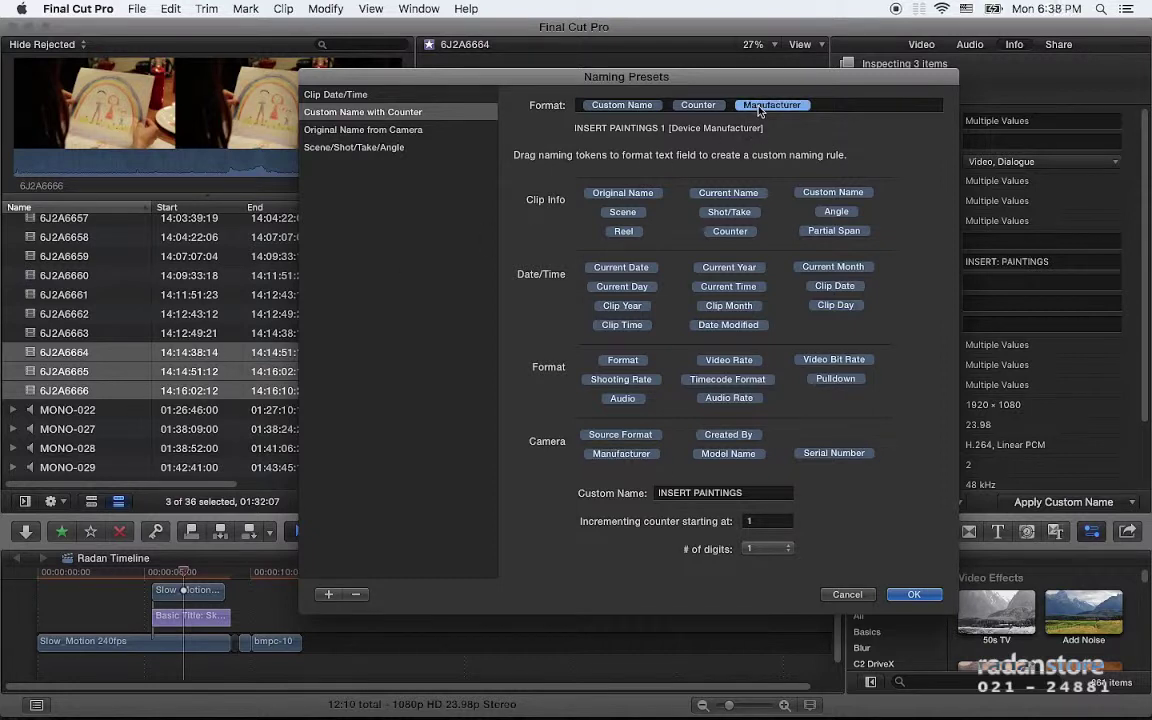
key("BackSpace")
left_click(930, 603)
scroll(172, 420, "down", 1)
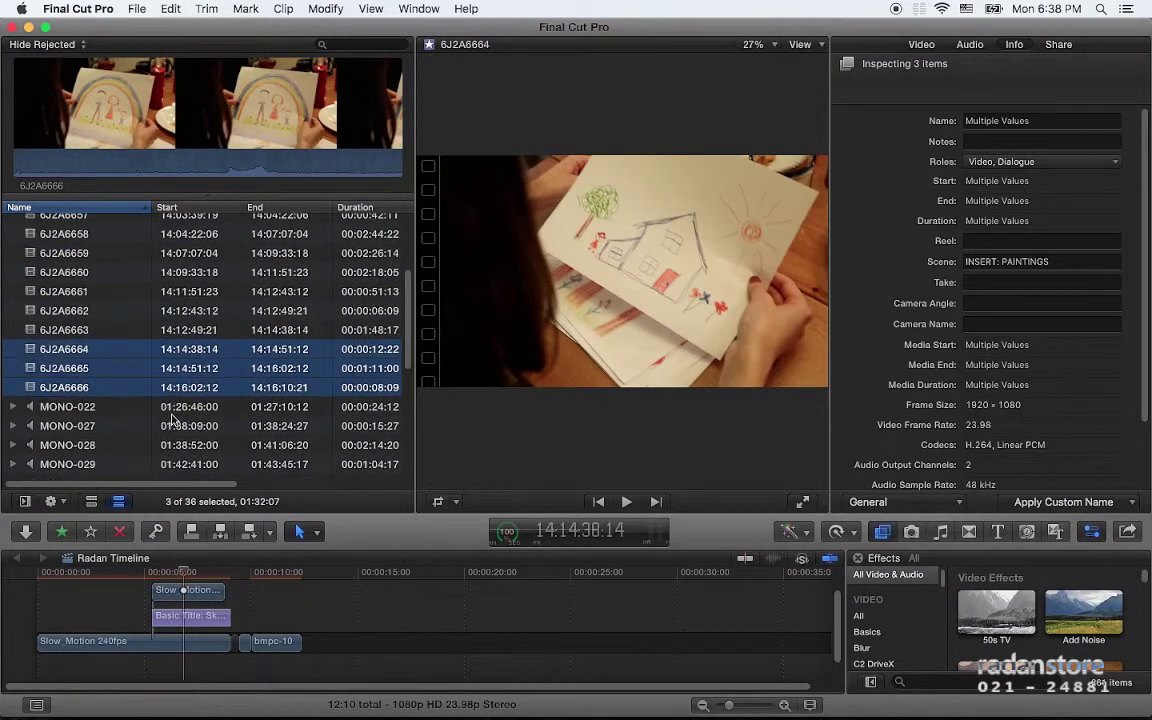
left_click(372, 8)
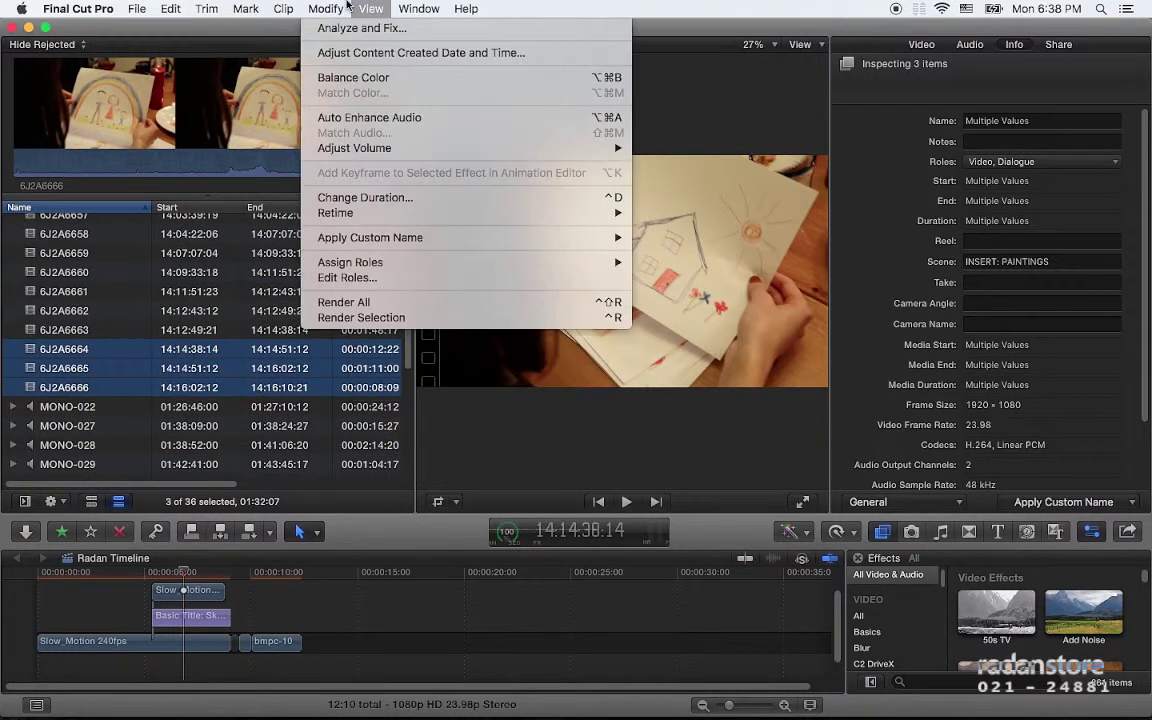
mouse_move(393, 262)
mouse_move(370, 237)
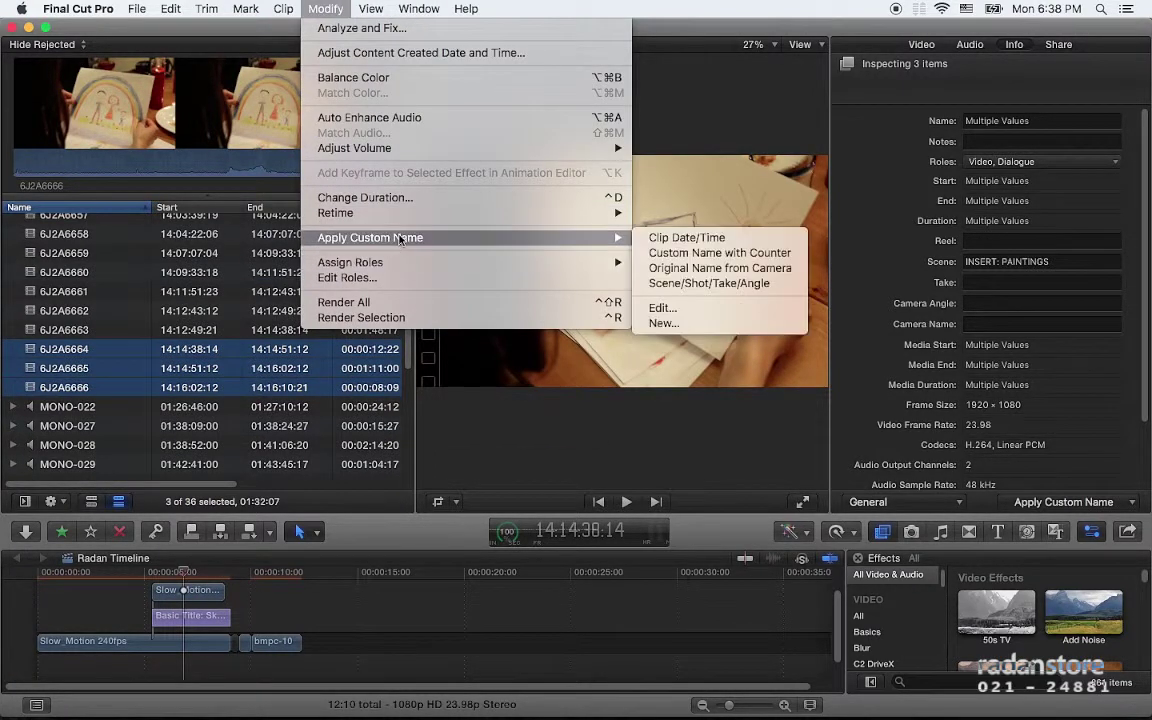
left_click(647, 313)
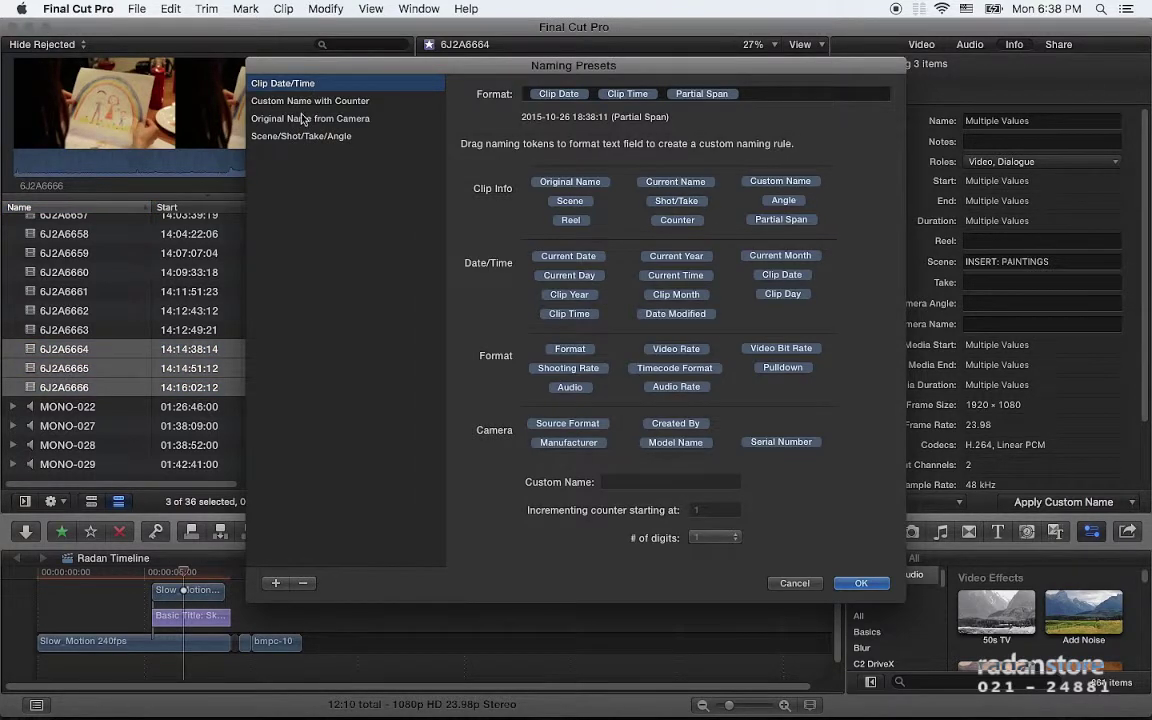
left_click(271, 103)
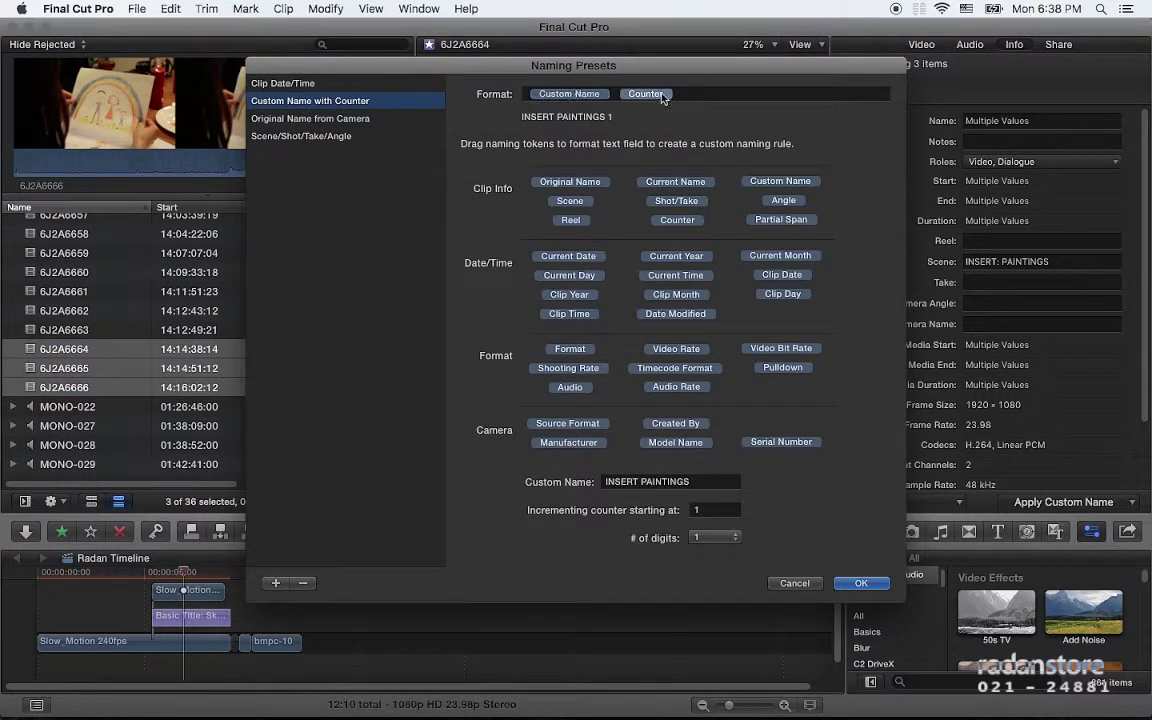
left_click(857, 583)
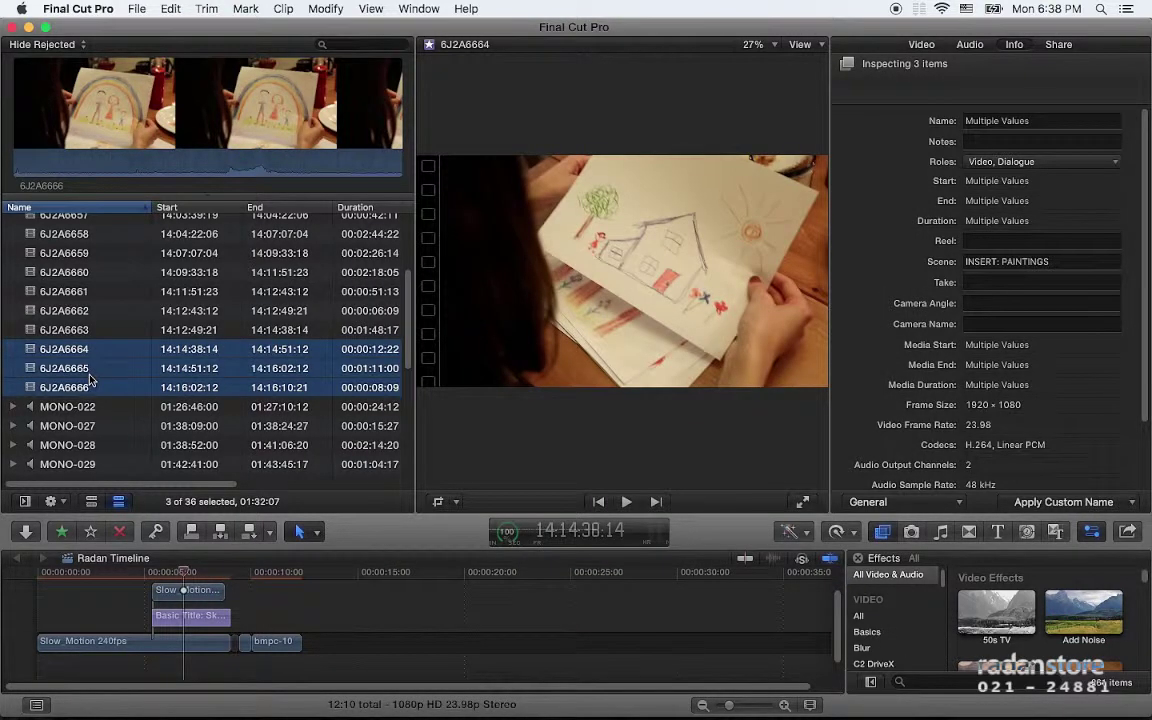
Step: Apply the Custom Name with Counter preset to the three painting clips
left_click(306, 10)
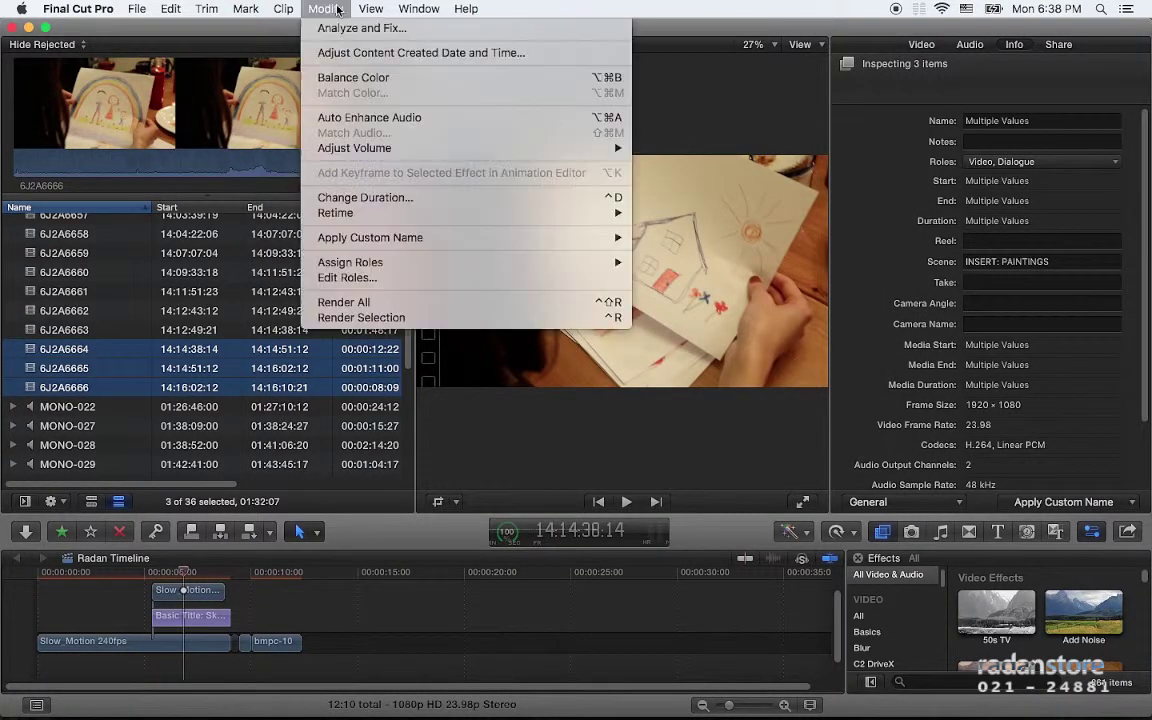
mouse_move(545, 237)
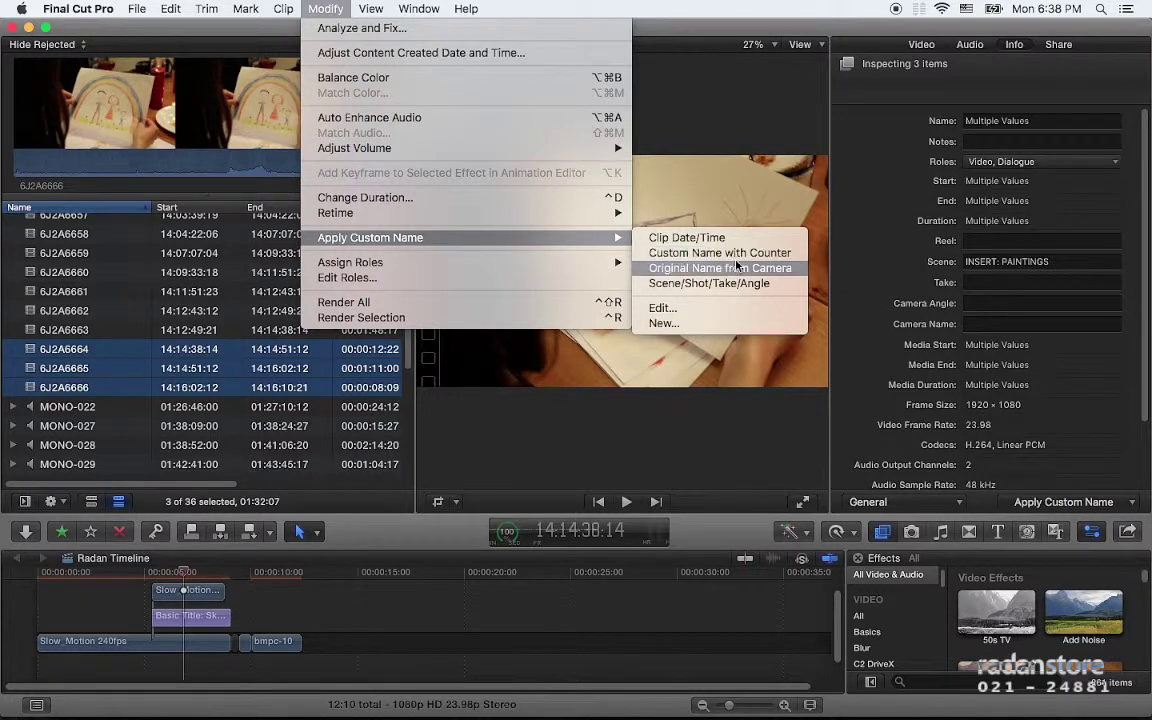
left_click(742, 254)
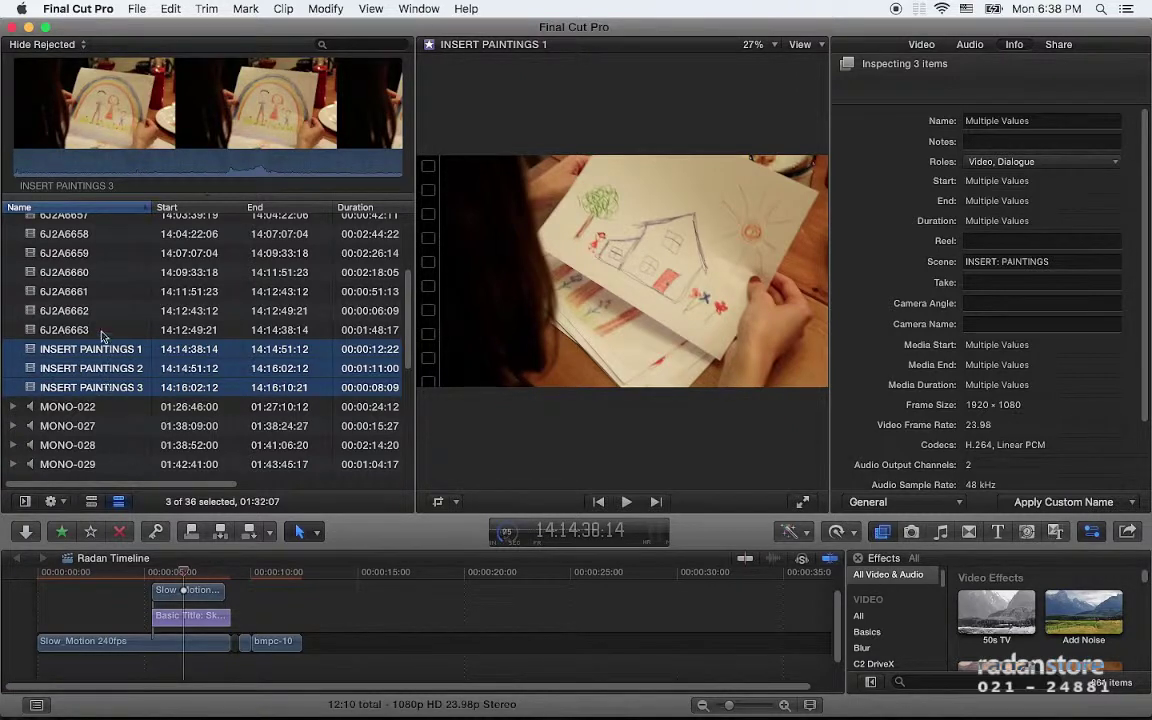
Step: Check clip 6J2A6663 and the renamed clip INSERT PAINTINGS 3 in the browser
left_click(95, 329)
scroll(110, 400, "up", 3)
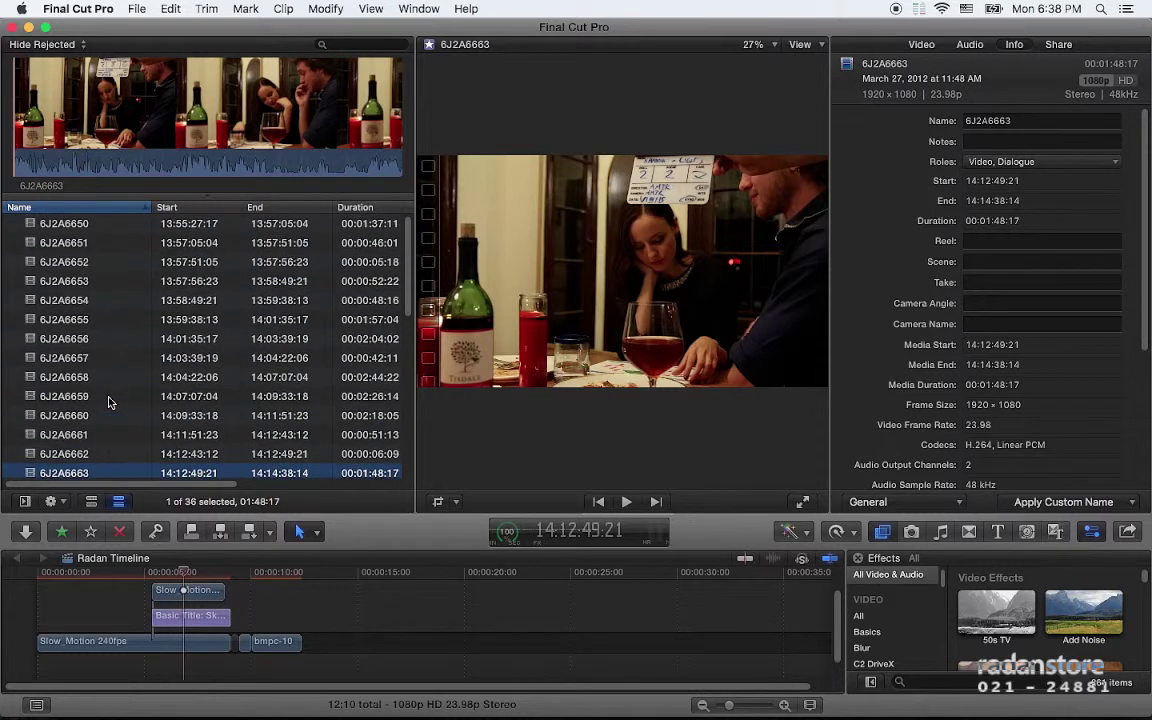
scroll(110, 402, "down", 10)
scroll(110, 402, "up", 5)
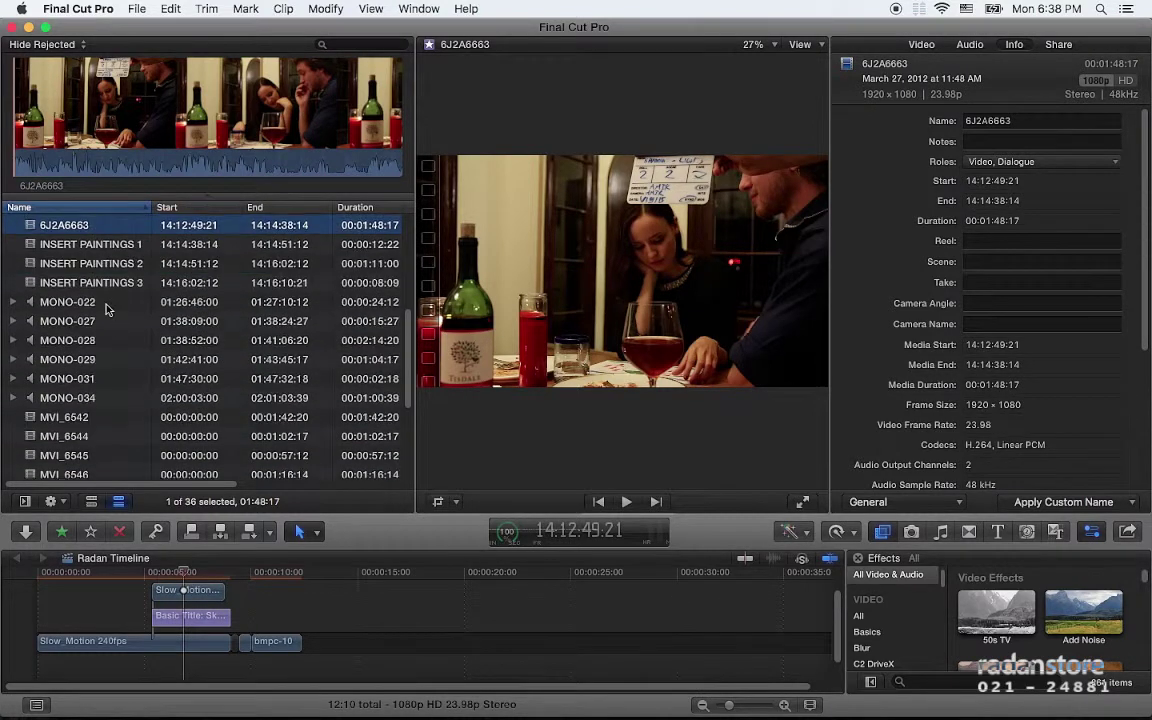
scroll(95, 280, "up", 1)
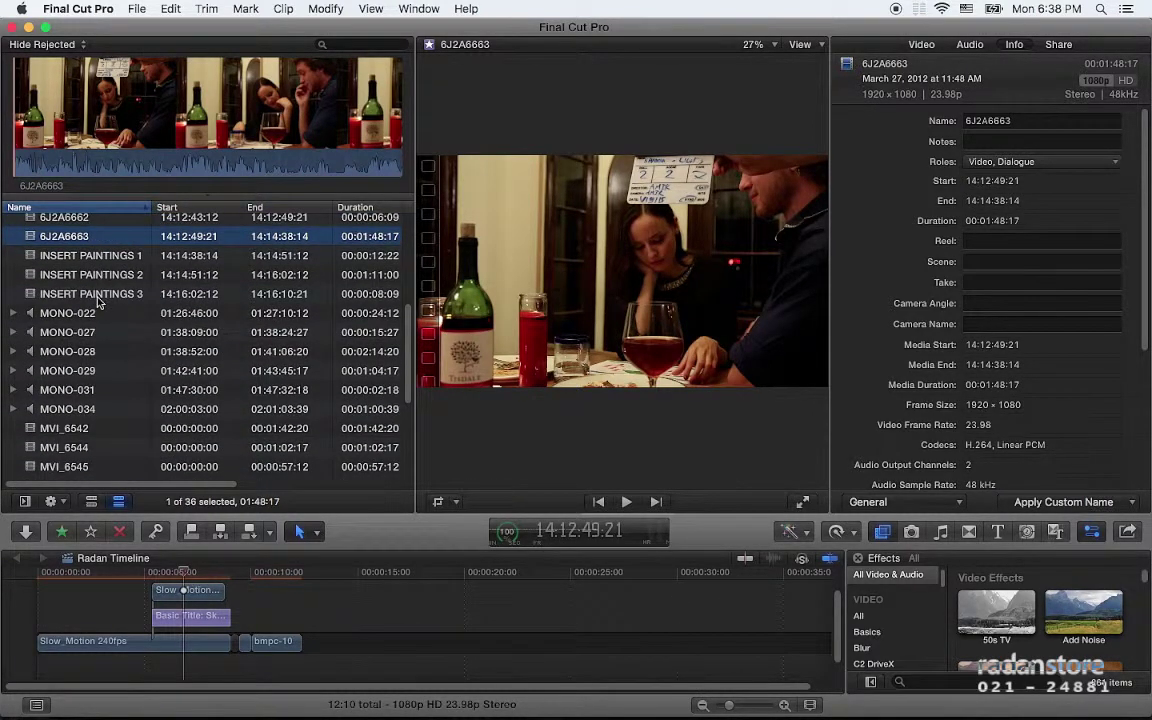
left_click(95, 293)
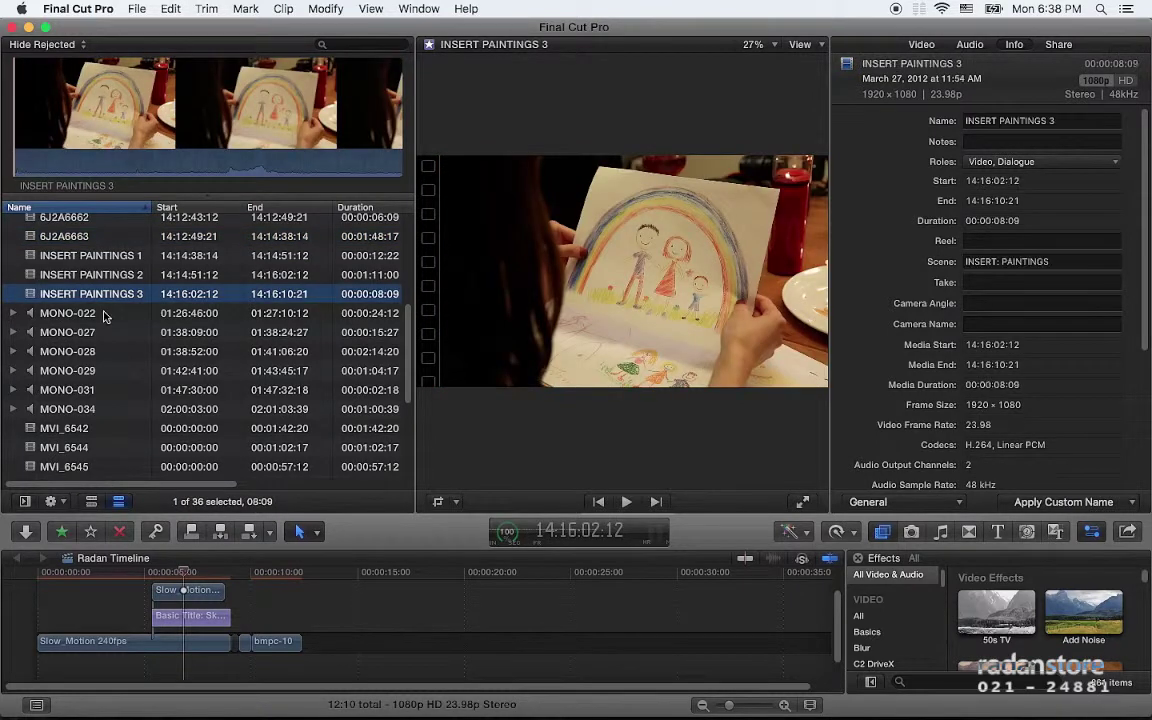
scroll(105, 316, "up", 5)
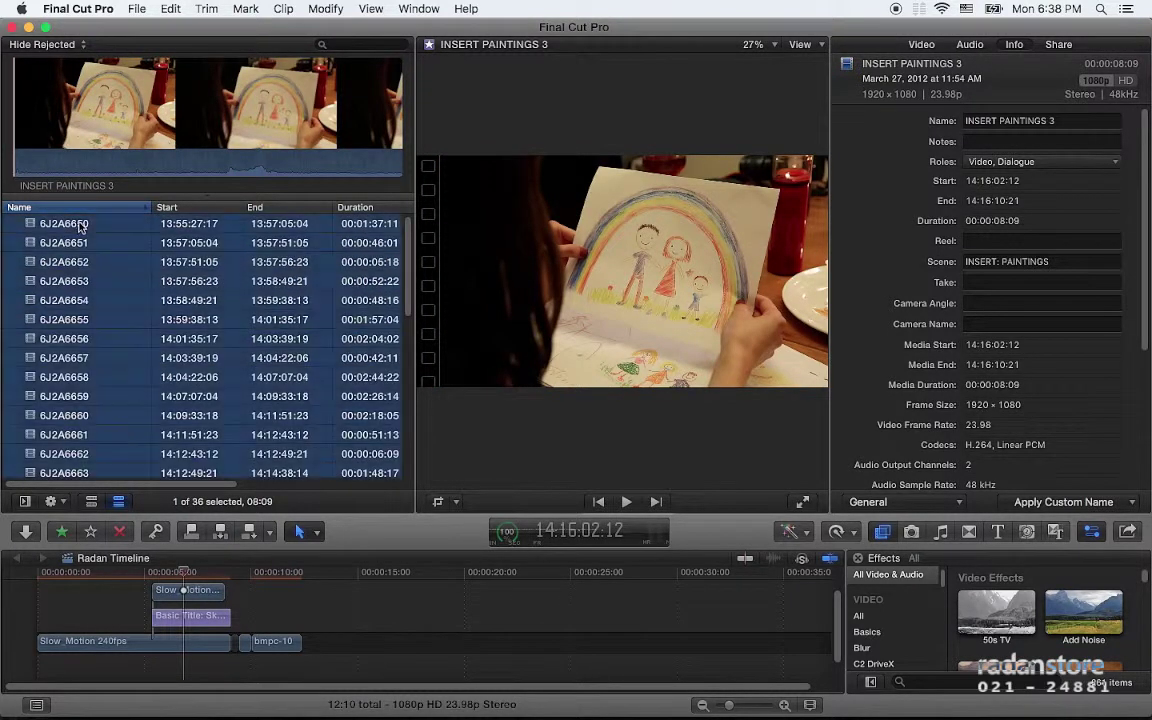
Step: Set Camera Name to Canon 5D MKII for clips 6J2A6650 through INSERT PAINTINGS 3
left_click(70, 224, "shift")
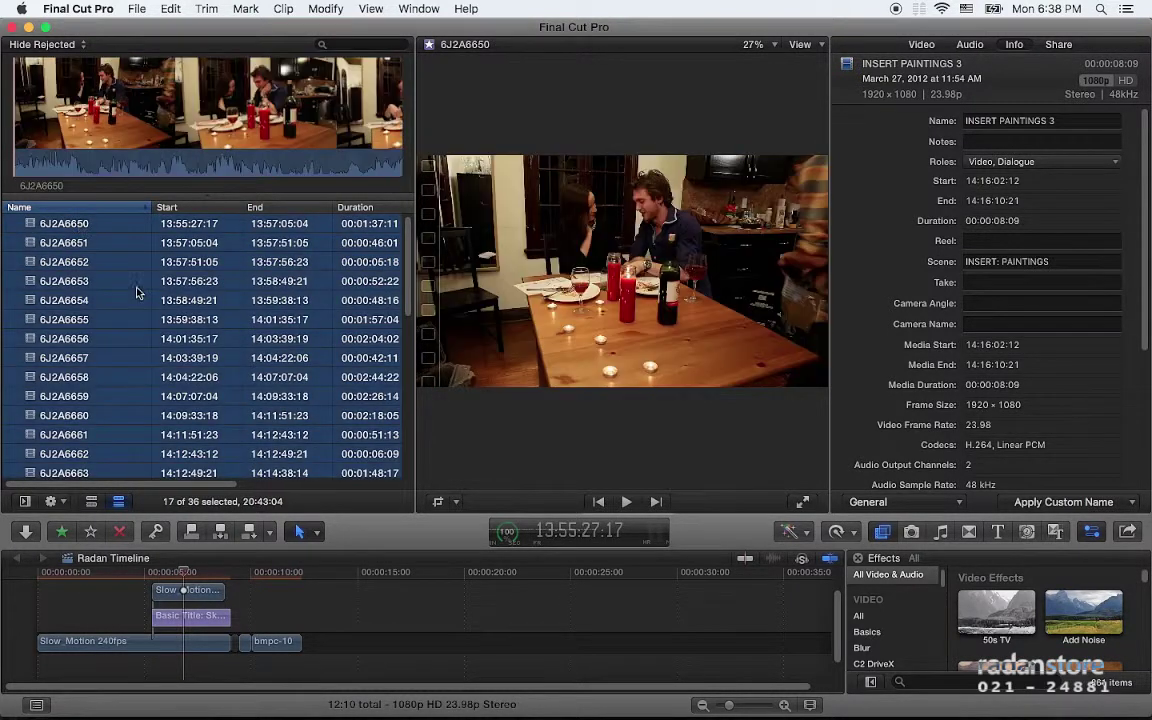
left_click(986, 322)
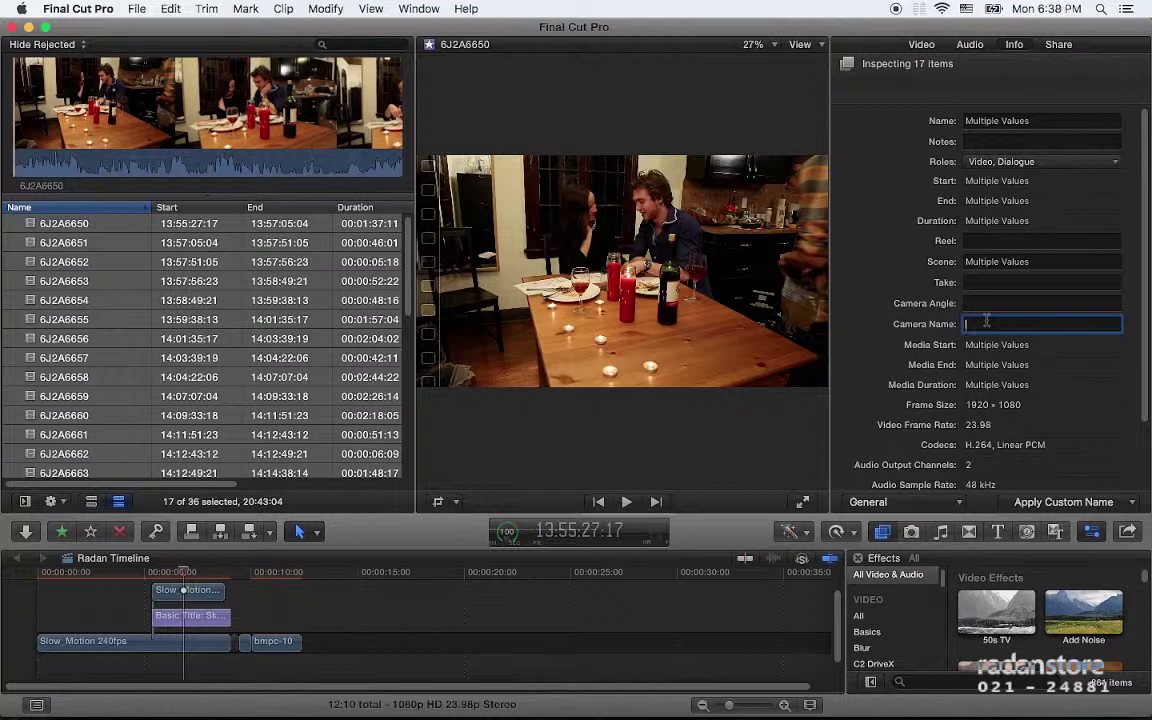
type("Canon 5D MKII")
key("Return")
Step: Set Camera Name to Canon 7D for clips MVI_6542 through MVI_6554, then check MVI_6542
scroll(236, 350, "down", 10)
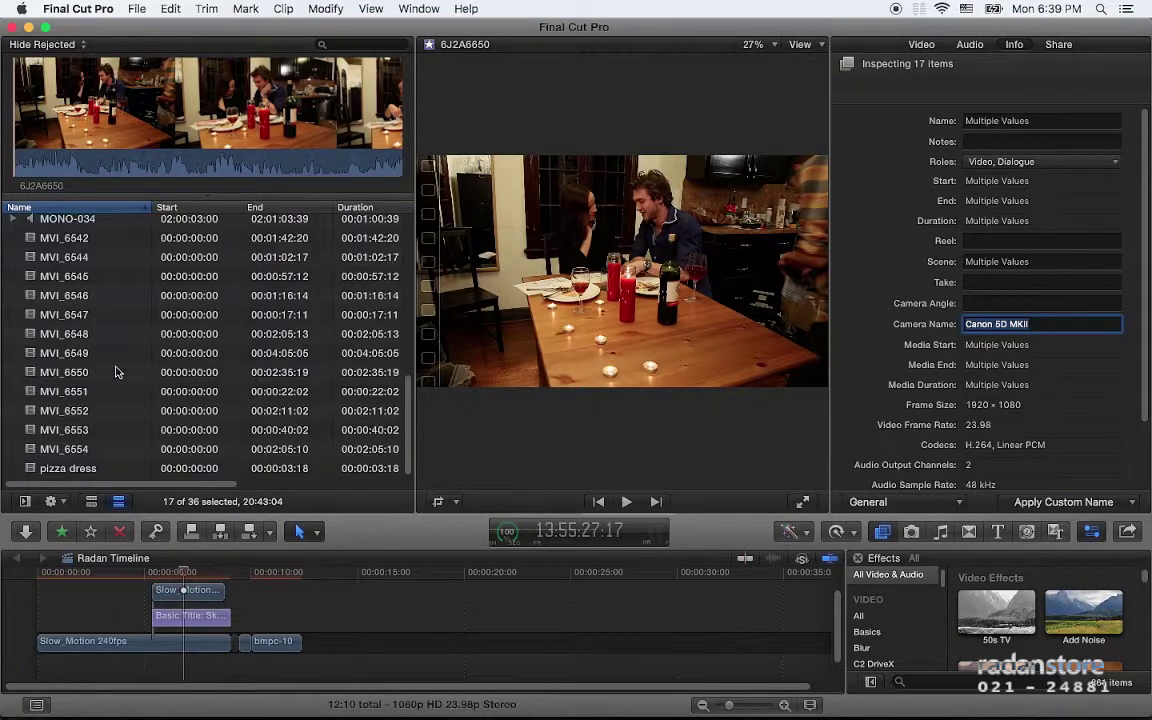
left_click(82, 238)
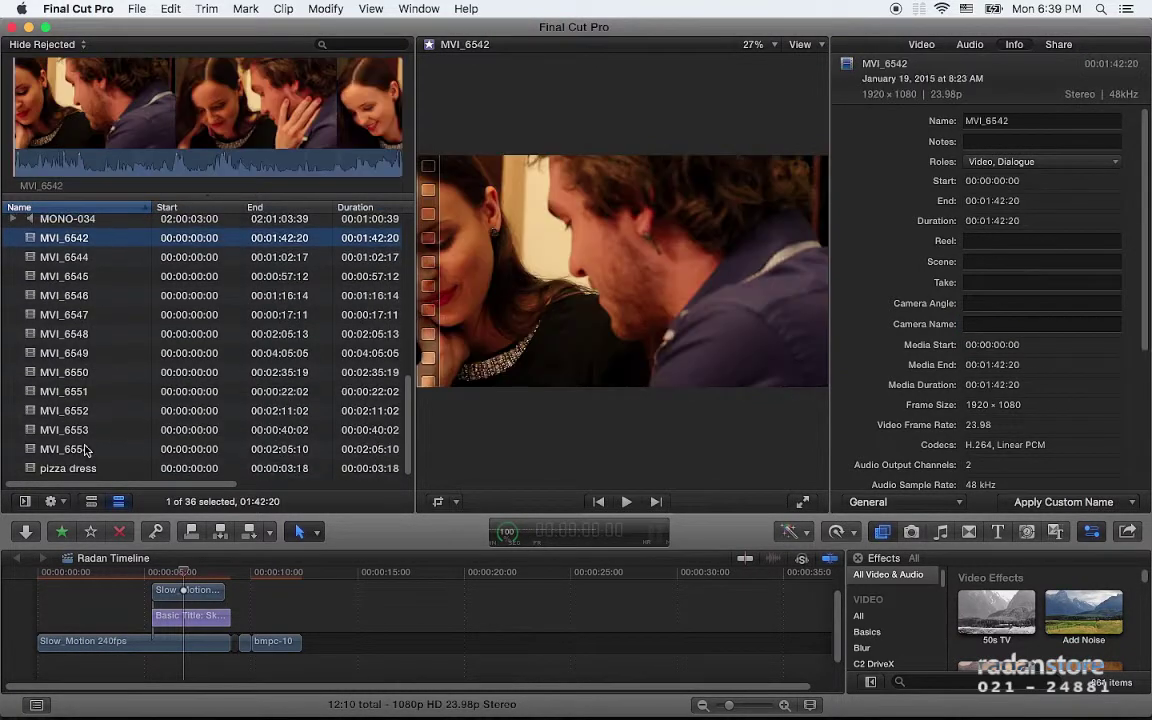
left_click(82, 449, "shift")
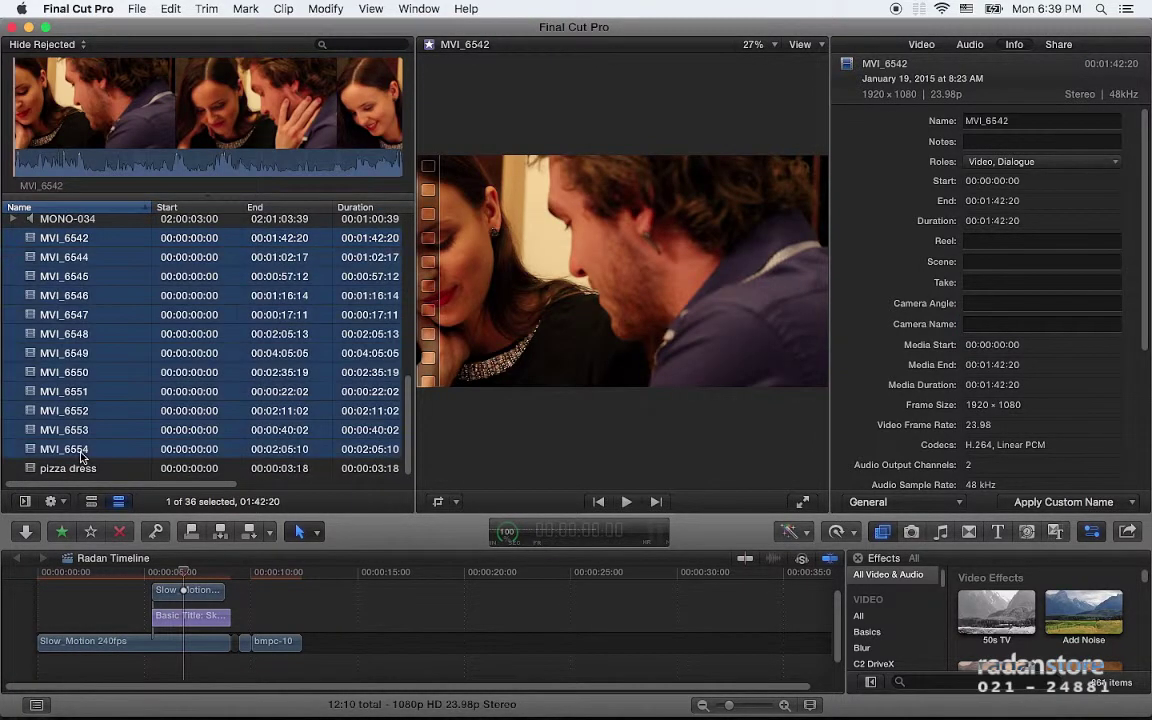
left_click(980, 322)
type("Canon 7D")
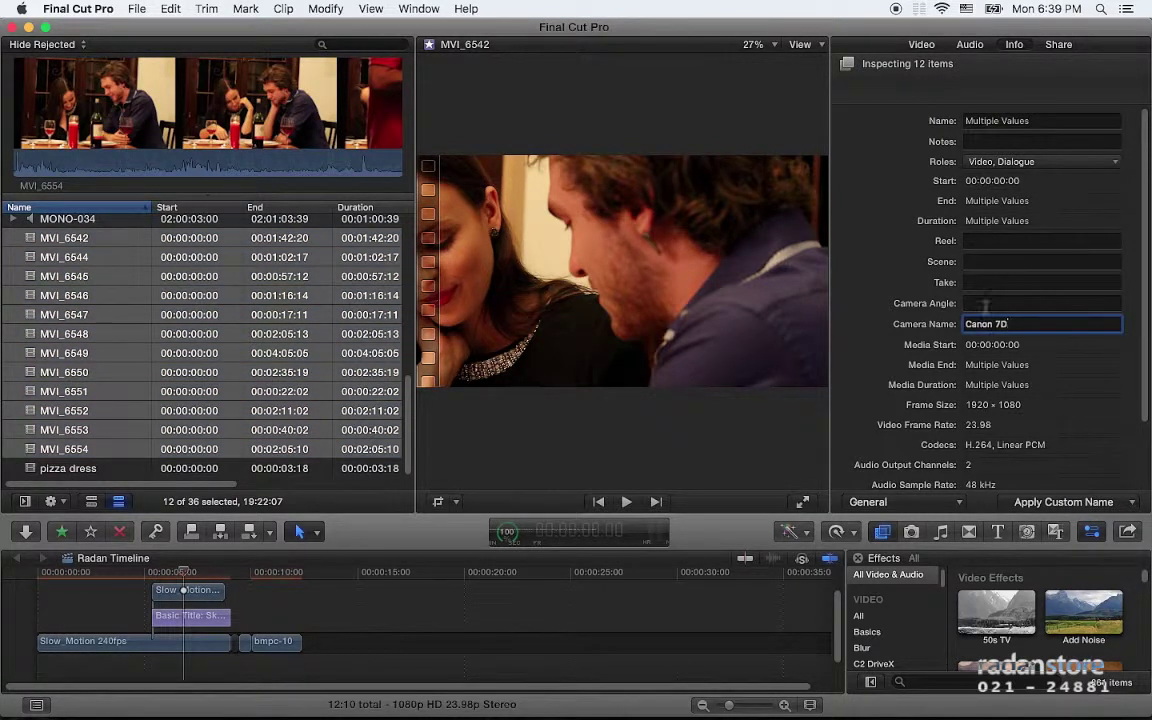
key("Return")
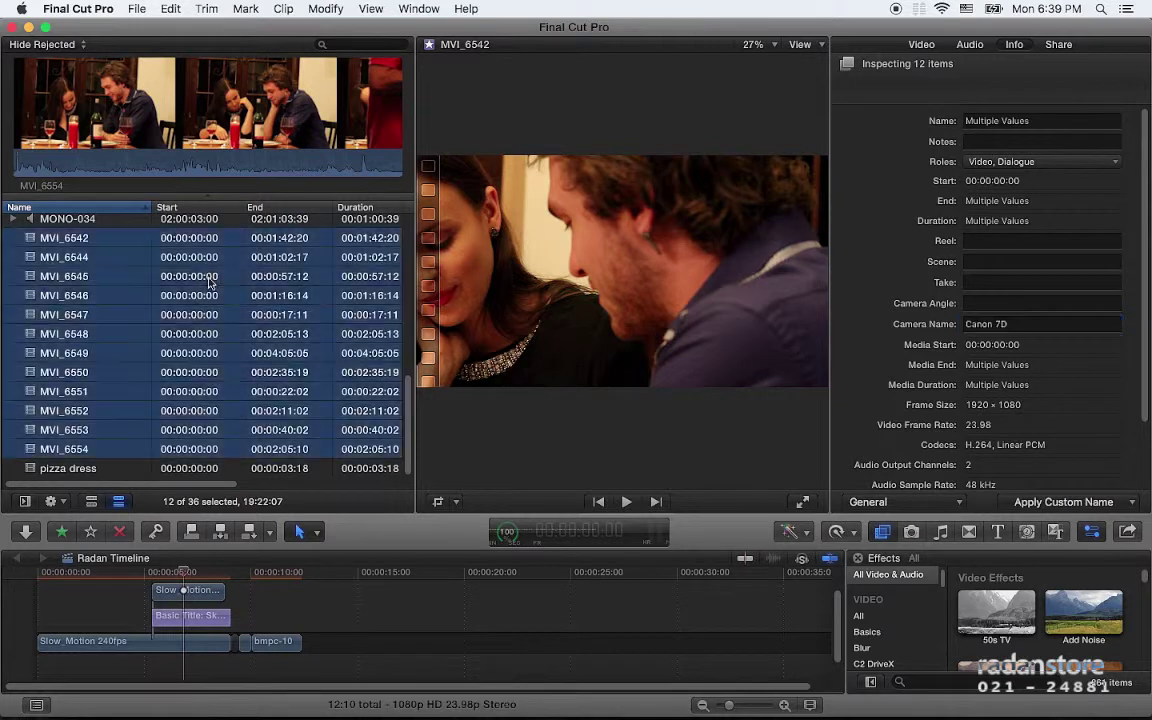
left_click(80, 237)
Step: Check metadata of MVI_6544, MVI_6548, 6J2A6663 and INSERT PAINTINGS 2's scene note
scroll(88, 262, "up", 1)
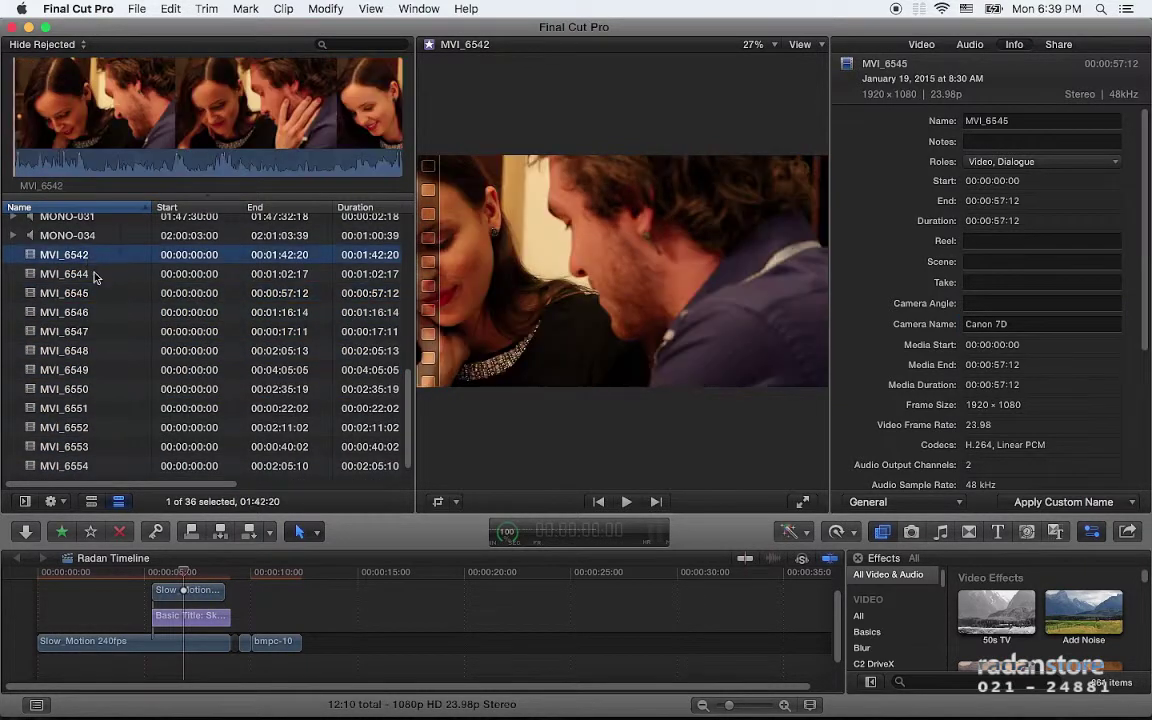
left_click(105, 274)
left_click(110, 350)
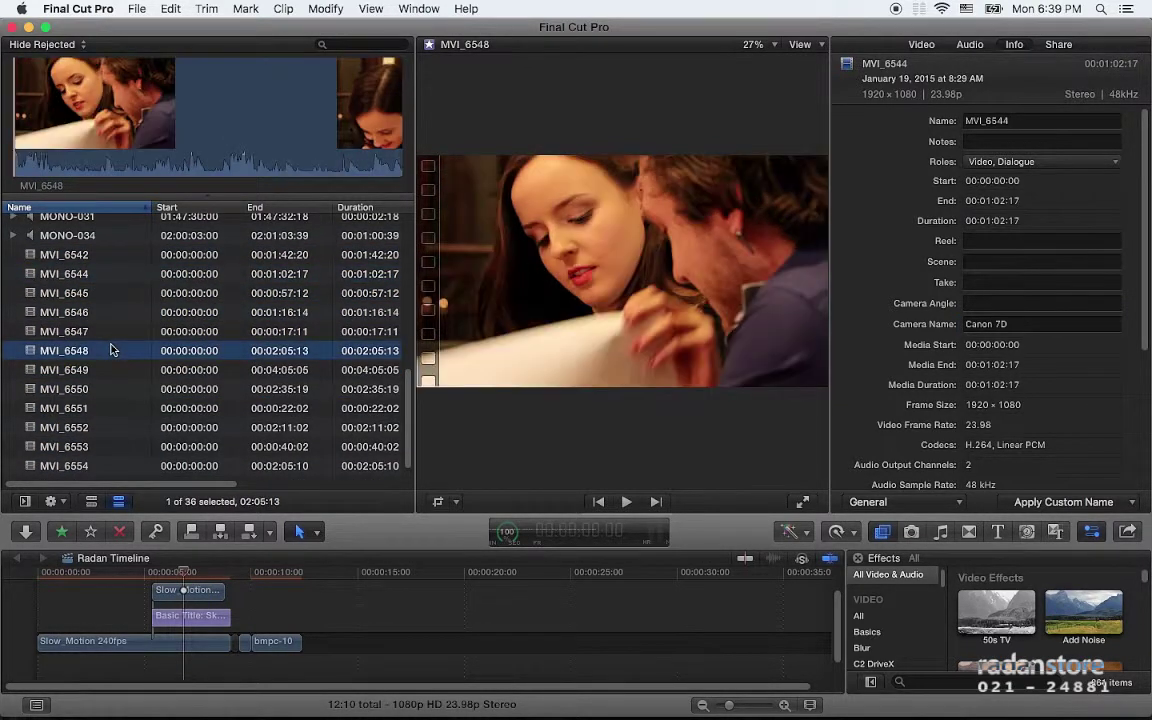
scroll(112, 330, "up", 5)
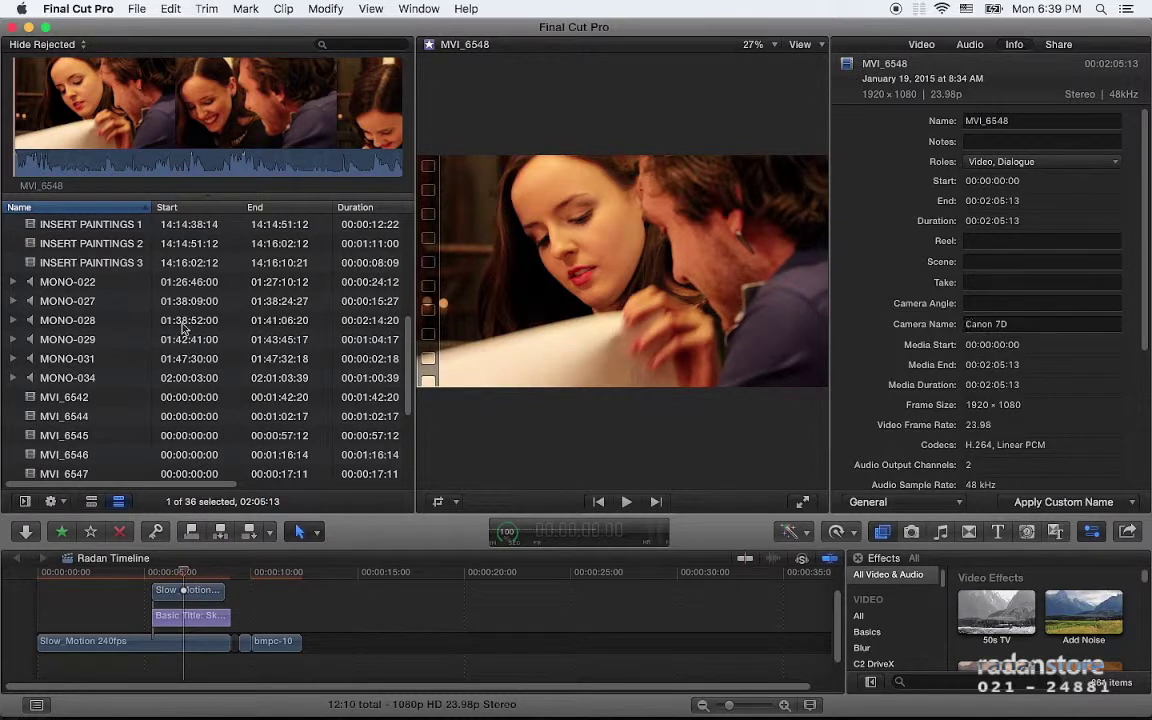
scroll(150, 310, "up", 4)
left_click(95, 316)
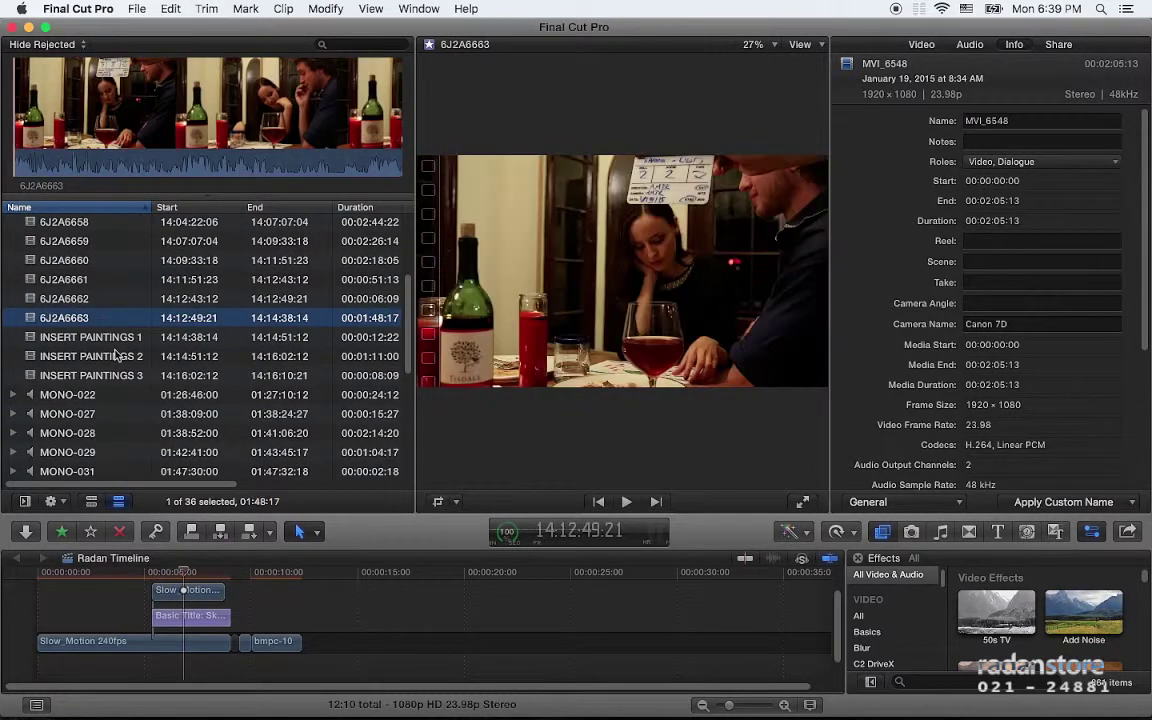
left_click(117, 355)
scroll(123, 355, "up", 1)
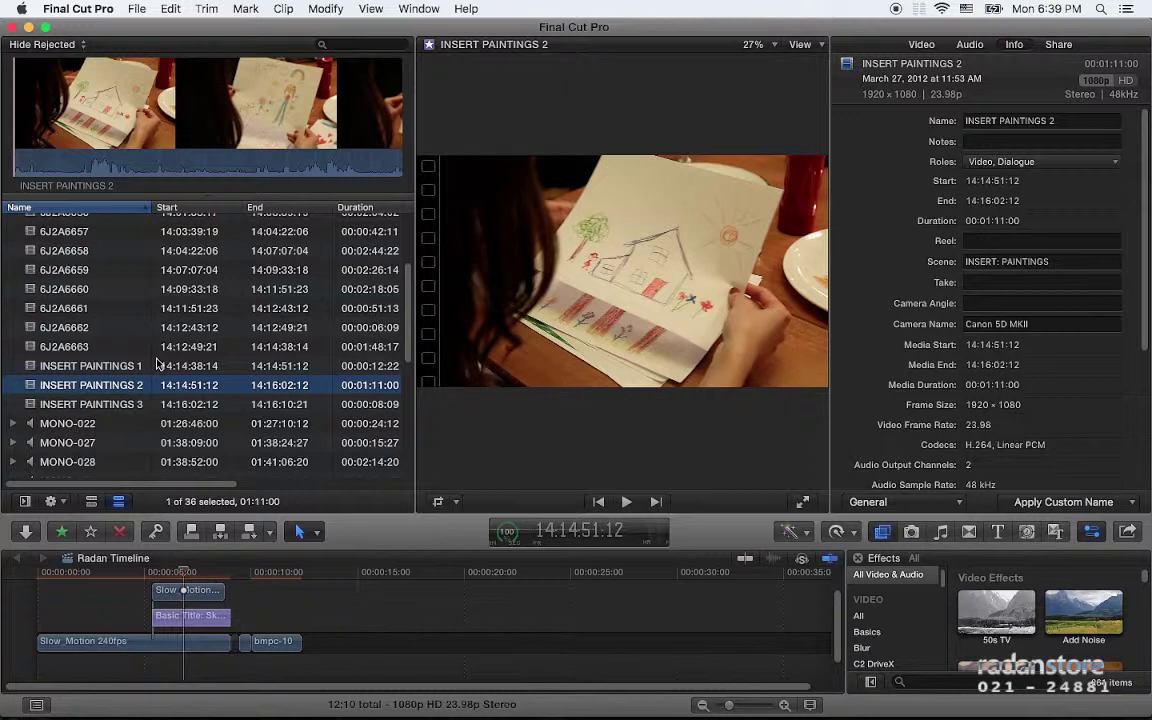
scroll(157, 363, "up", 2)
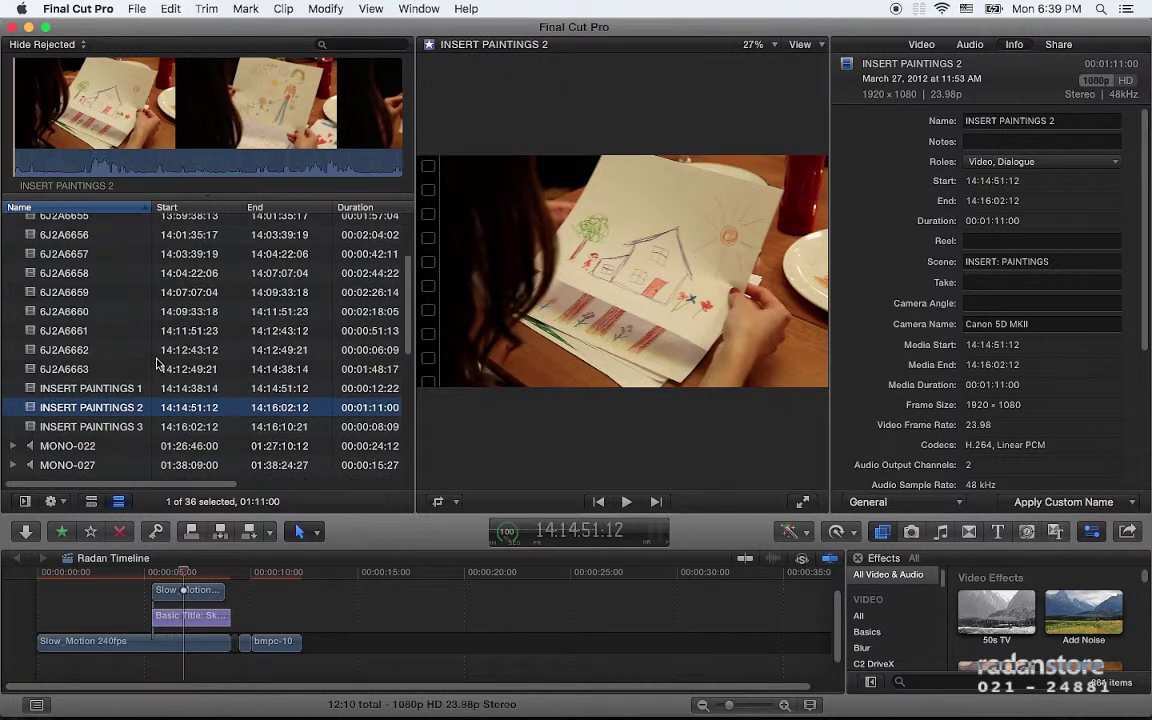
scroll(157, 363, "up", 3)
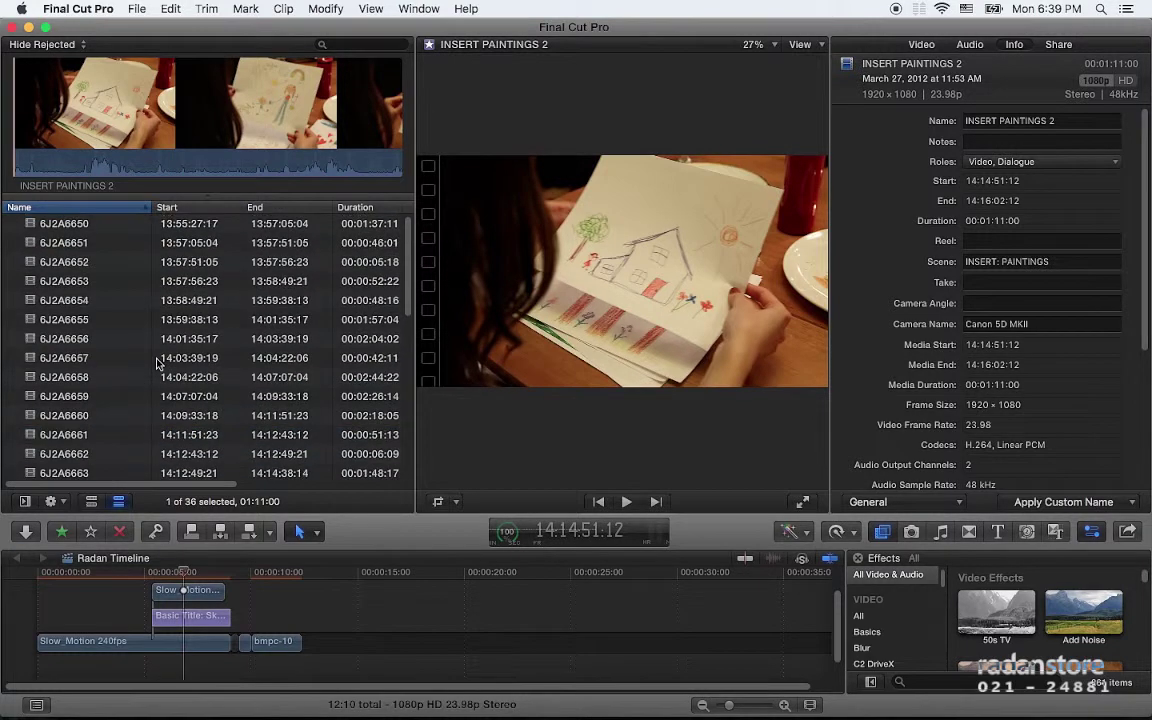
Step: Review dinner clips 6J2A6650, 6651, 6656 and 6655, ending on 6J2A6654
left_click(76, 223)
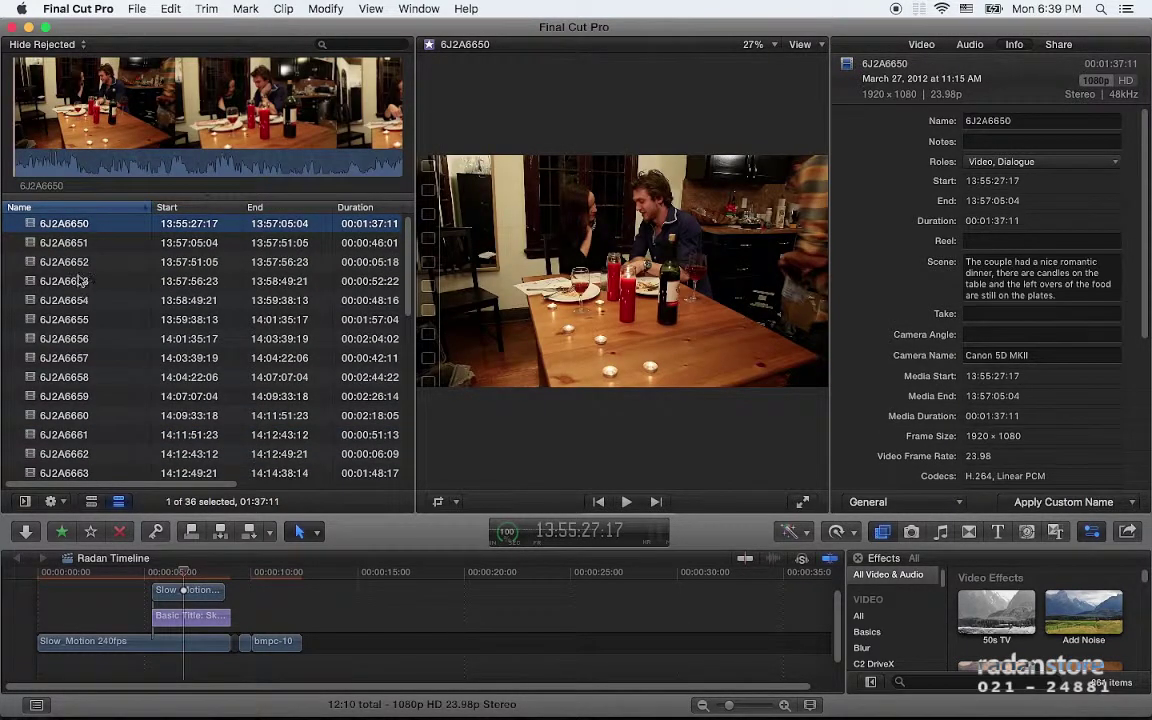
left_click(80, 243)
left_click(79, 222)
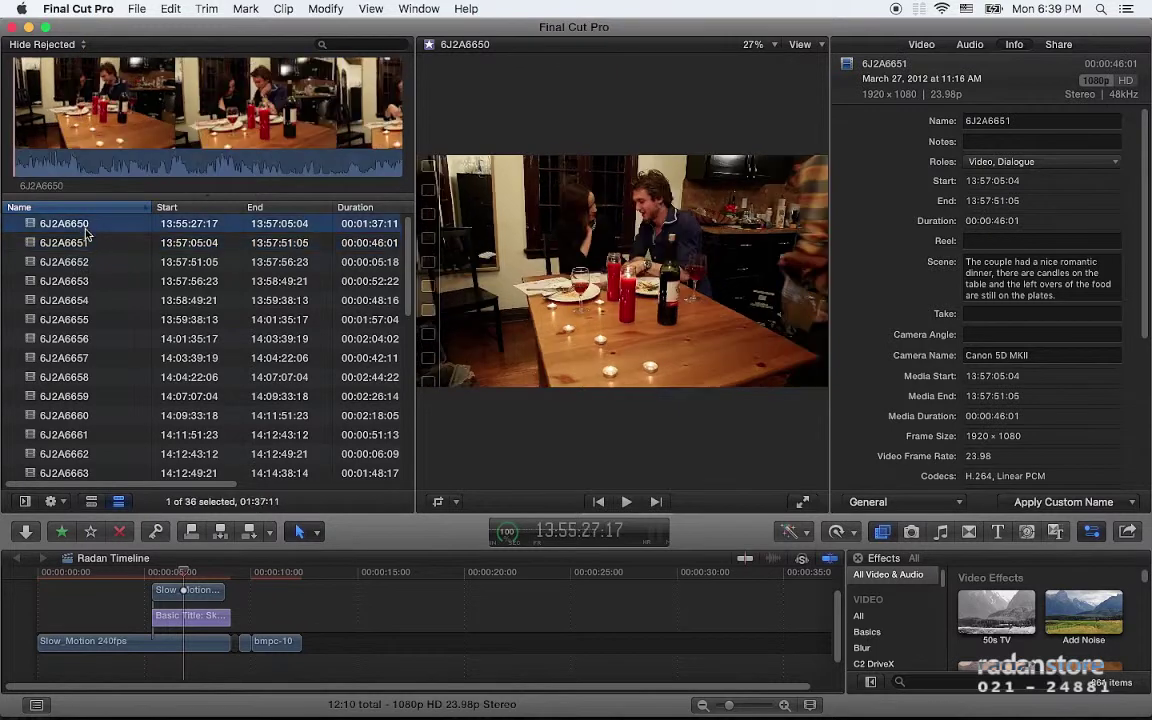
left_click(75, 340)
left_click(85, 320)
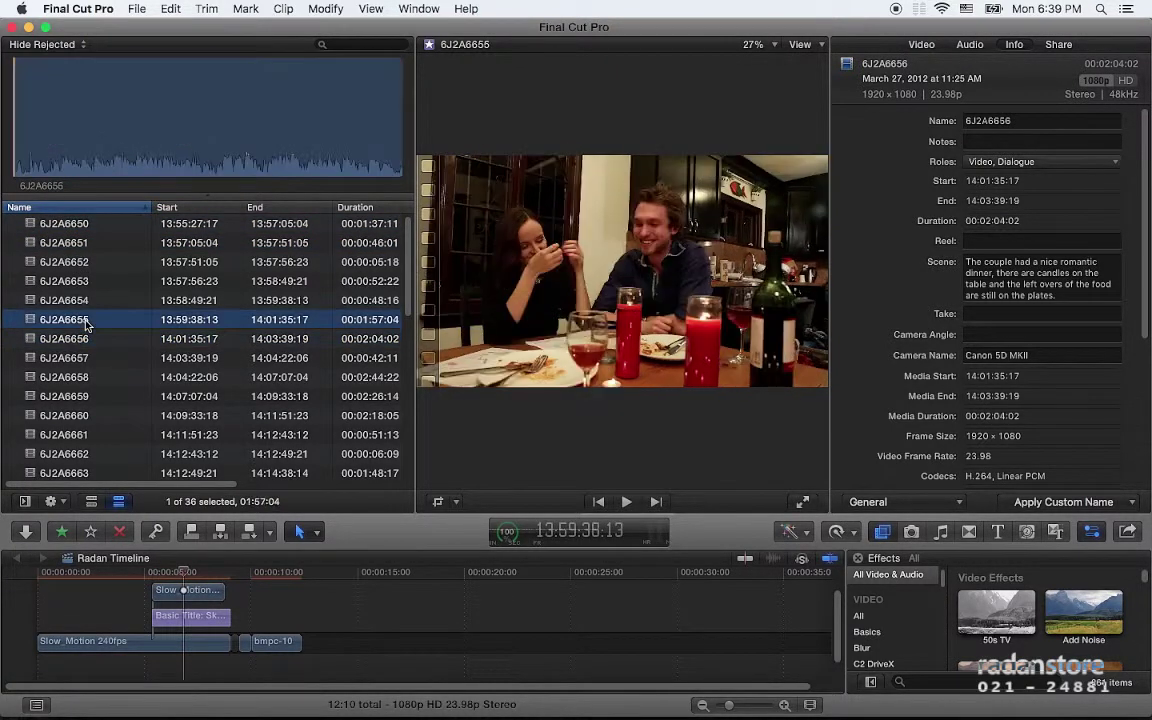
key("Up")
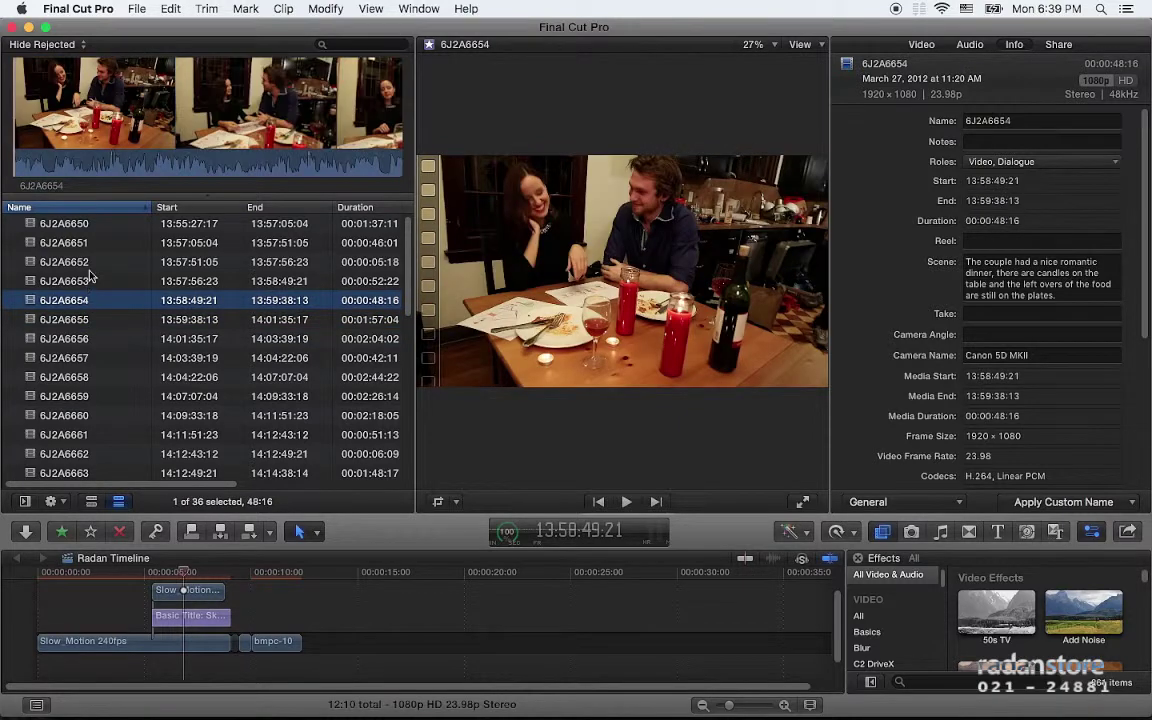
Step: Select clips 6J2A6650–6J2A6654 and locate the dinner paragraph on screenplay page 2
left_click(80, 224, "shift")
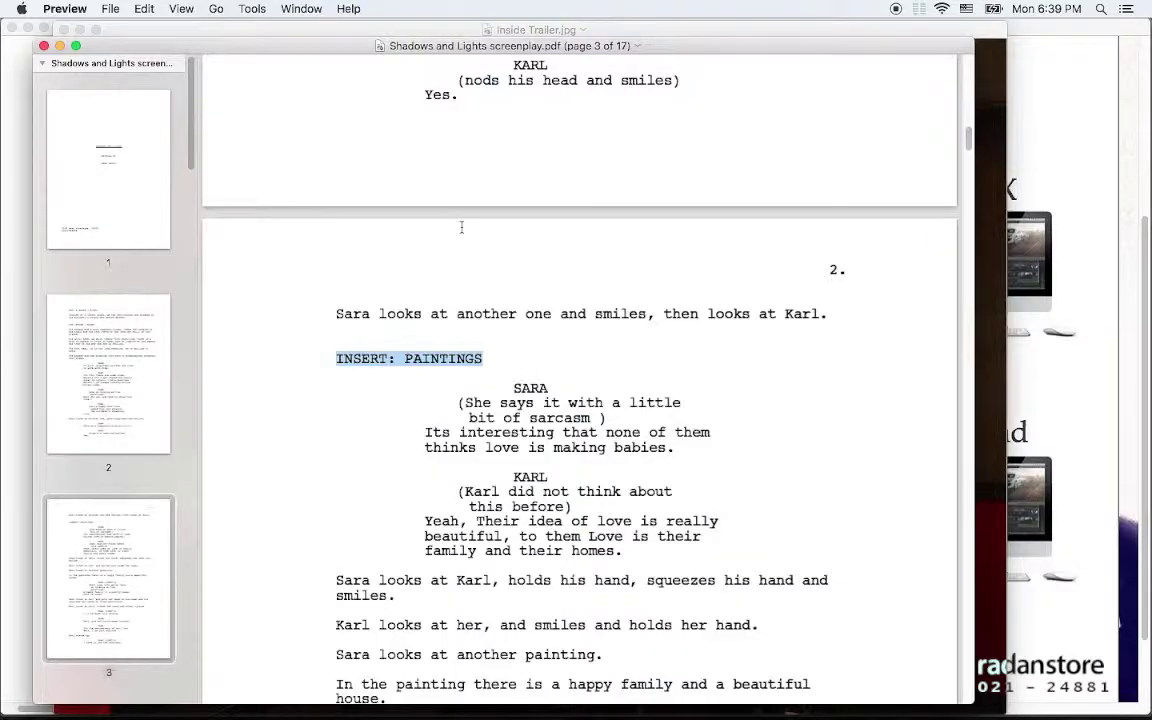
scroll(461, 227, "up", 3)
scroll(514, 337, "up", 5)
scroll(514, 337, "up", 3)
scroll(393, 172, "up", 2)
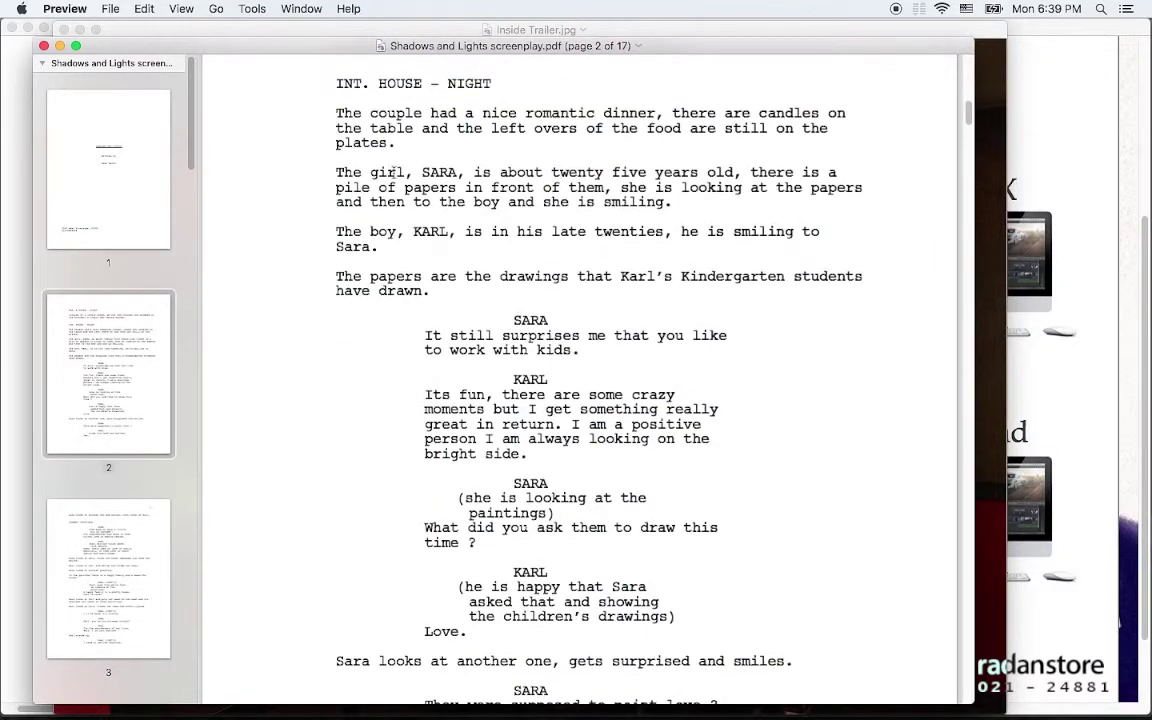
left_click_drag(337, 113, 400, 140)
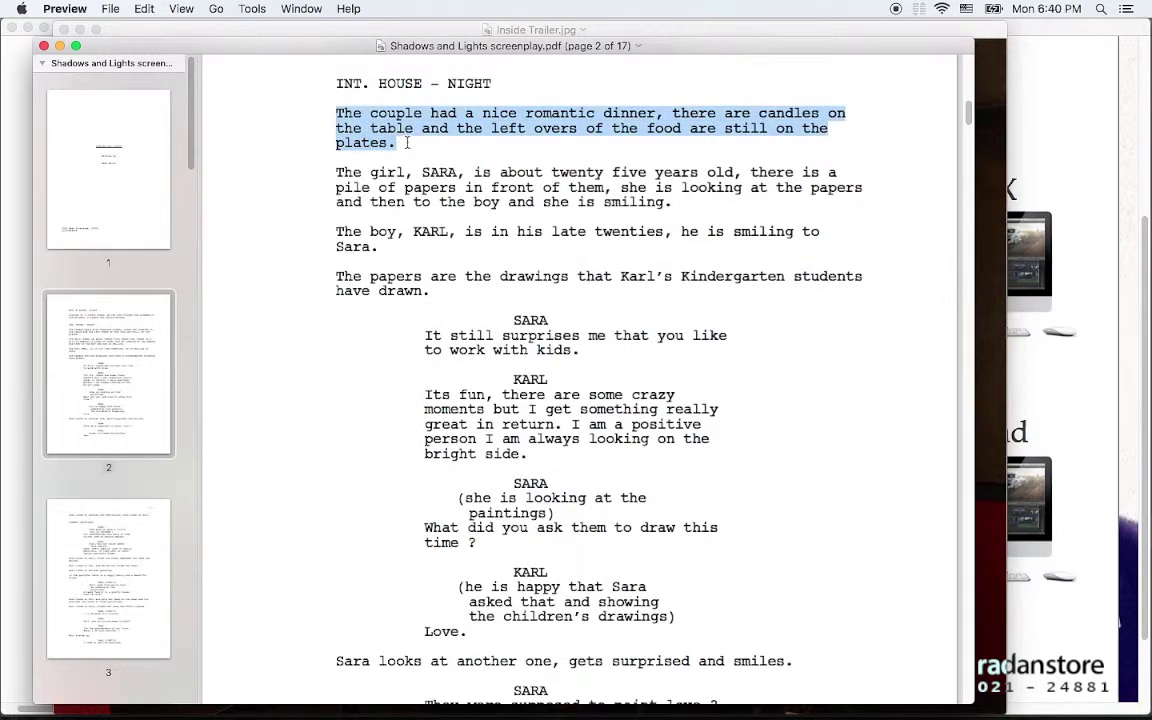
scroll(399, 193, "up", 1)
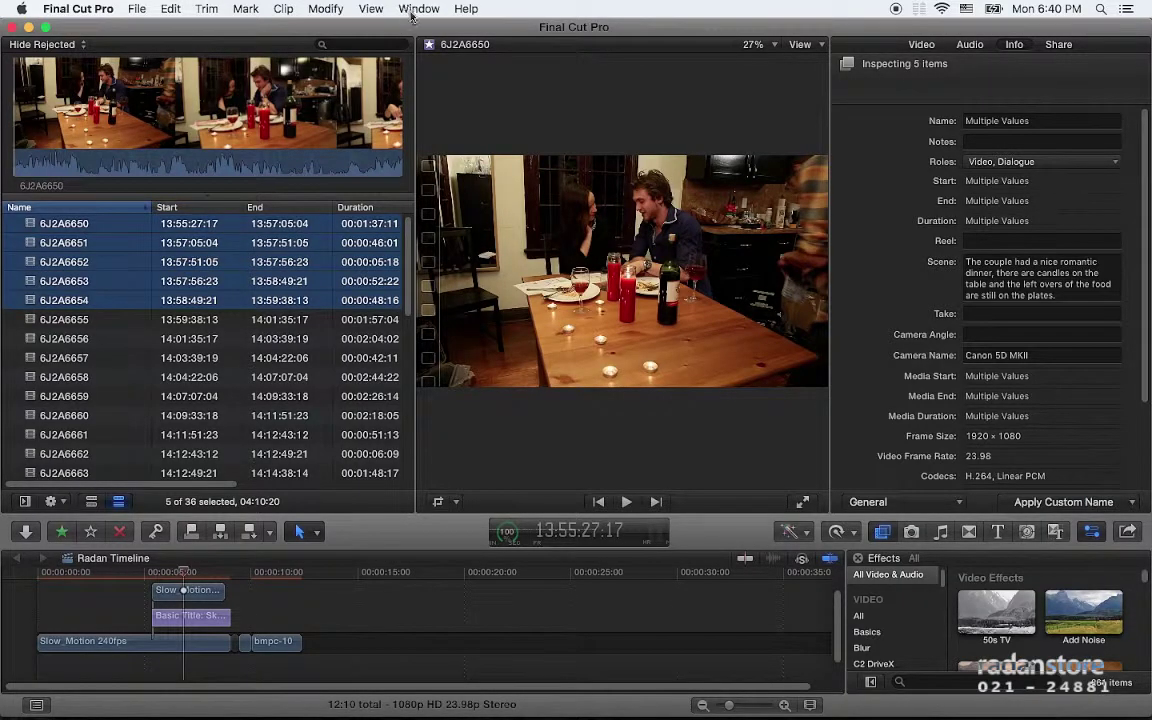
Step: Highlight the phrase 'The couple had a nice romantic dinner' in the screenplay
left_click(368, 8)
left_click(367, 8)
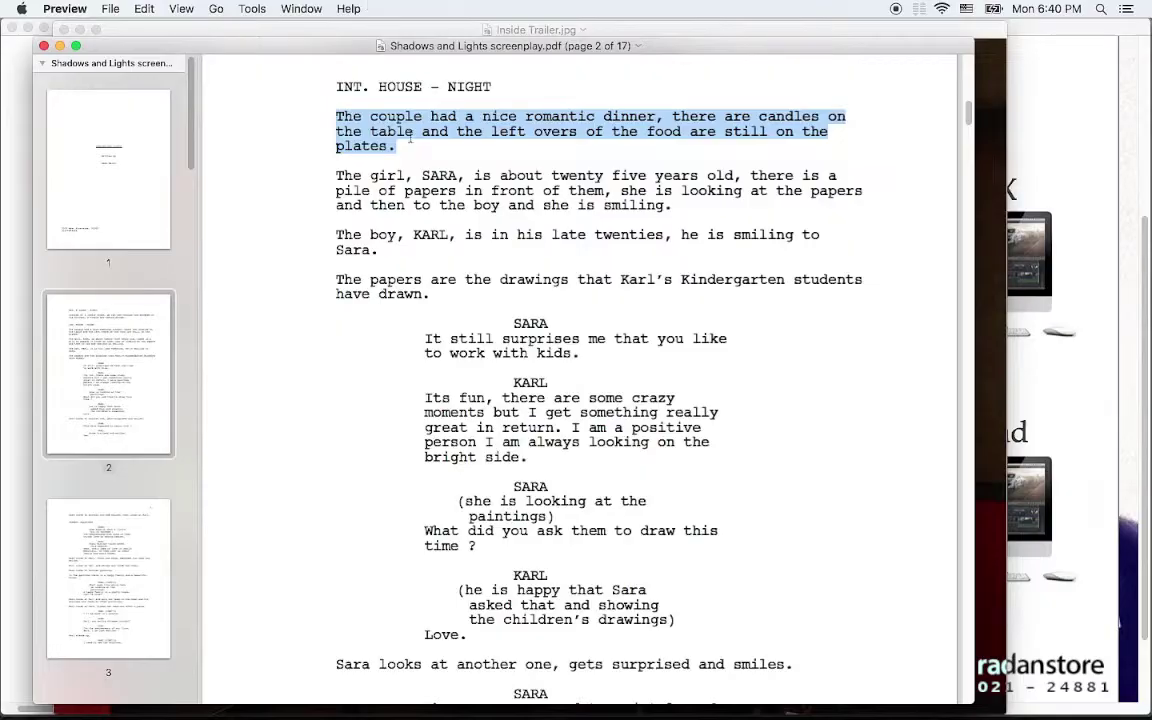
left_click(393, 131)
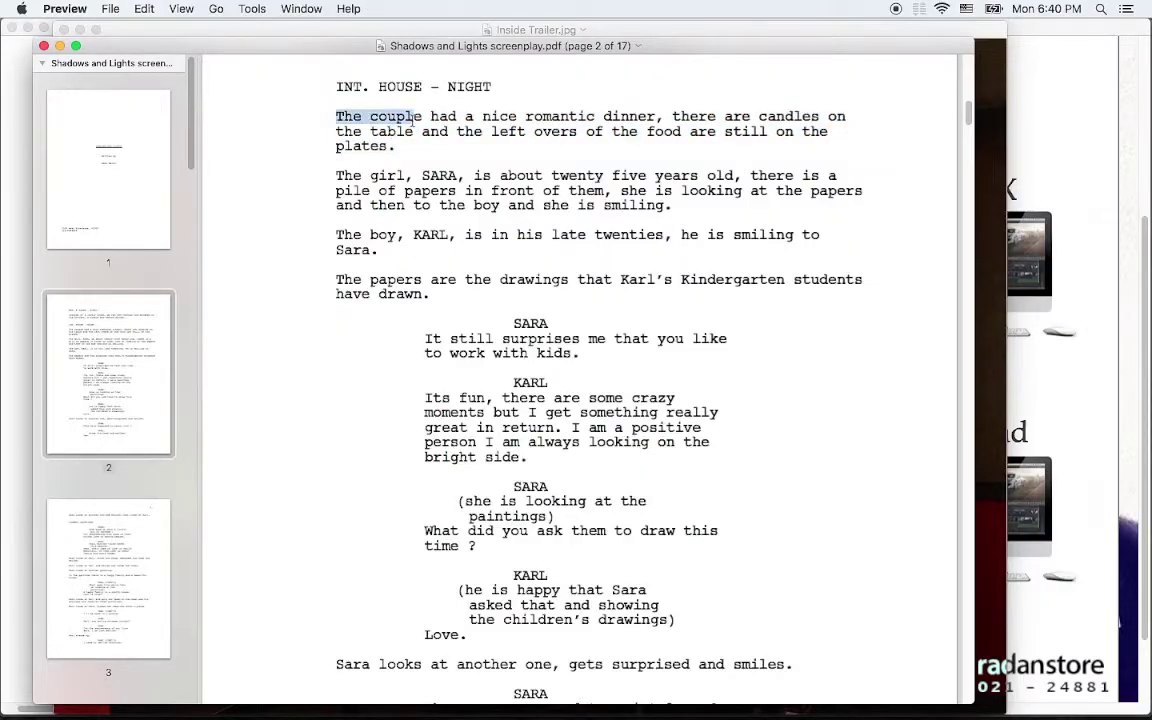
left_click_drag(337, 116, 655, 131)
left_click(445, 146)
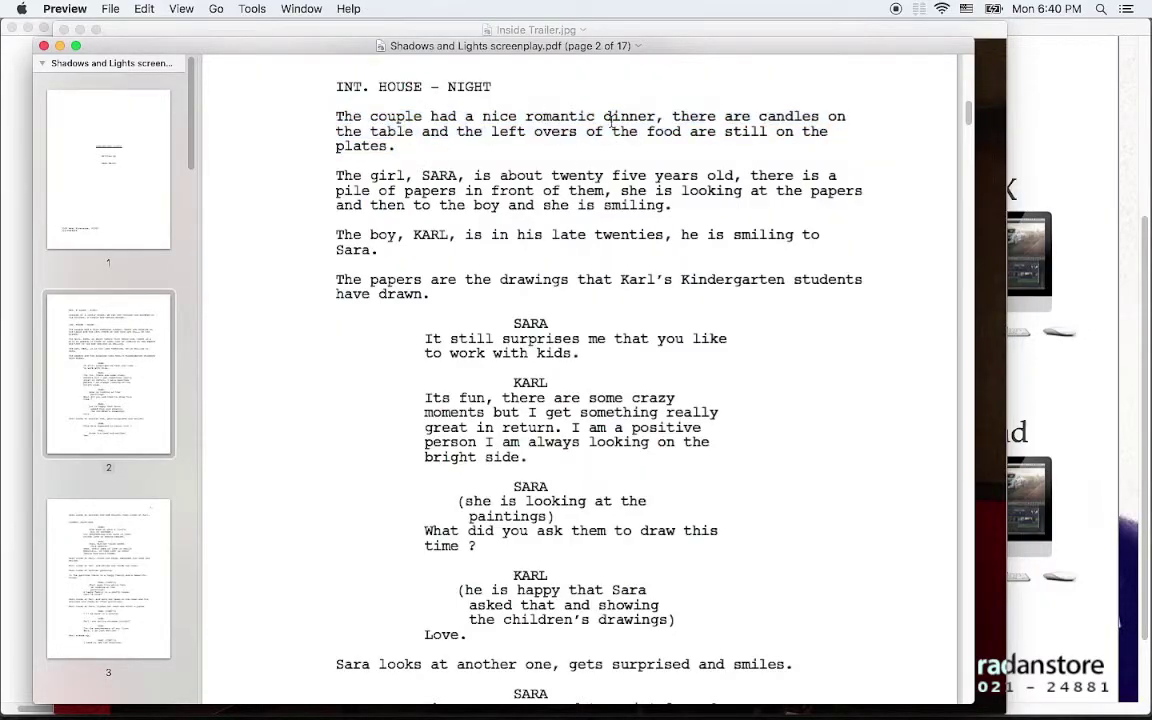
left_click_drag(337, 116, 656, 116)
key("super+c")
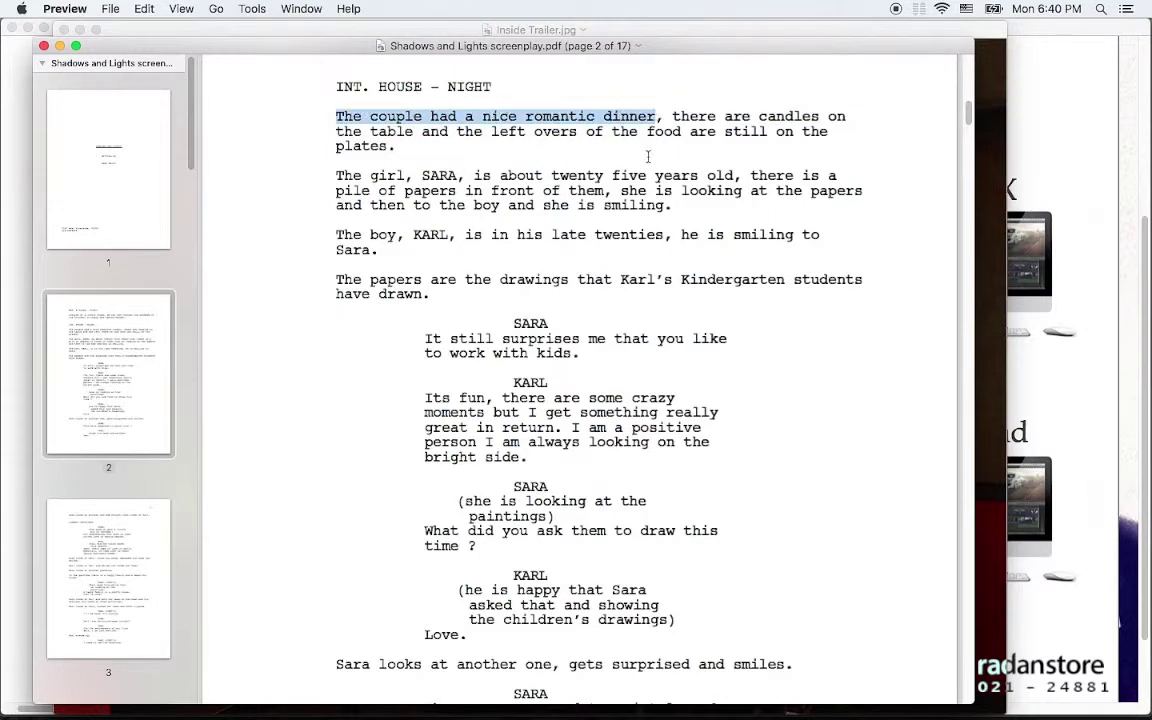
key("super+Tab")
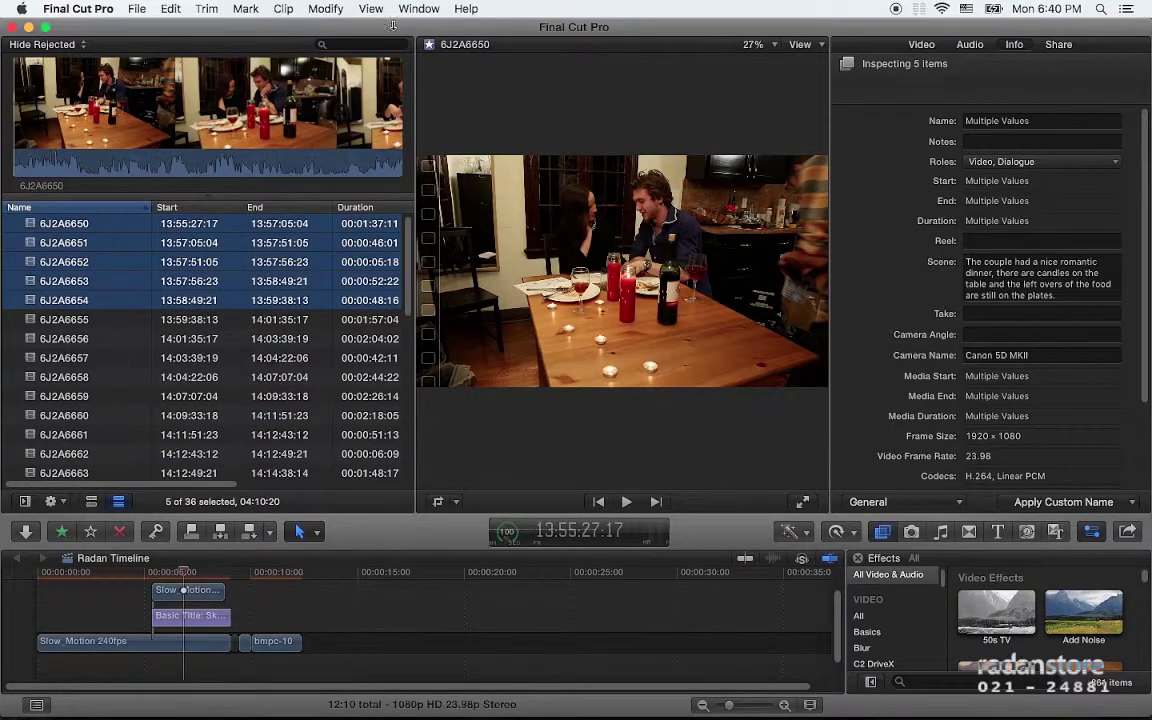
Step: Set the Custom Name with Counter preset's custom name to 'The couple had a nice romantic dinner'
left_click(328, 9)
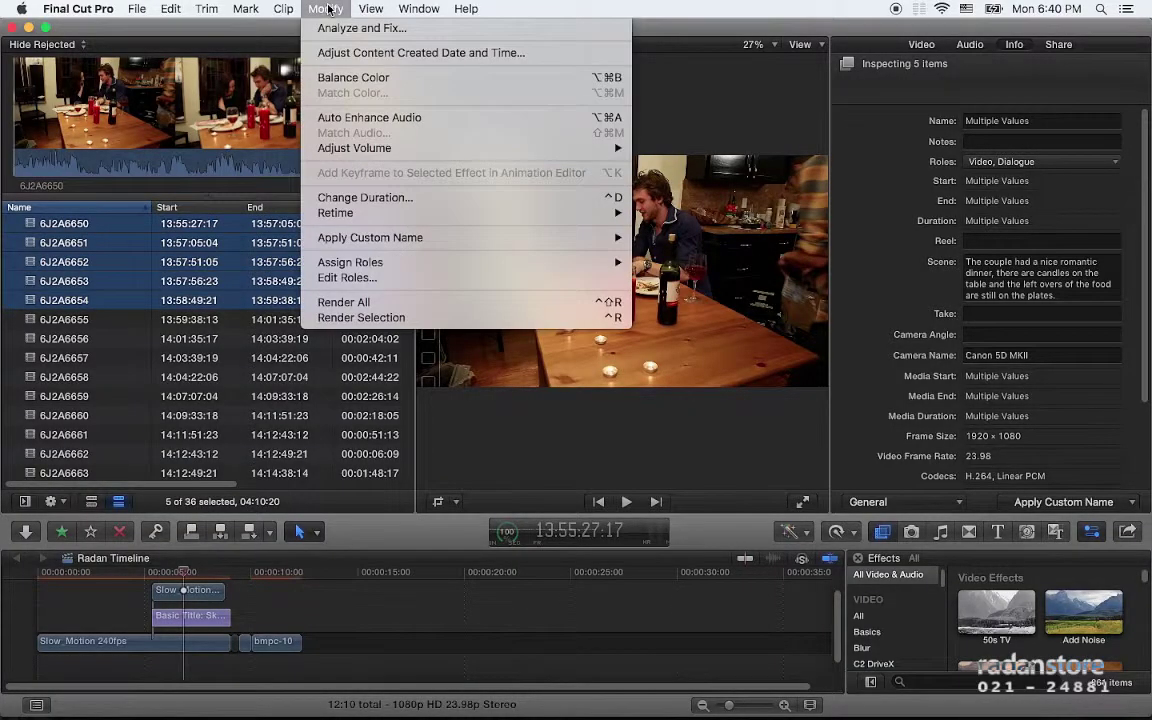
mouse_move(610, 262)
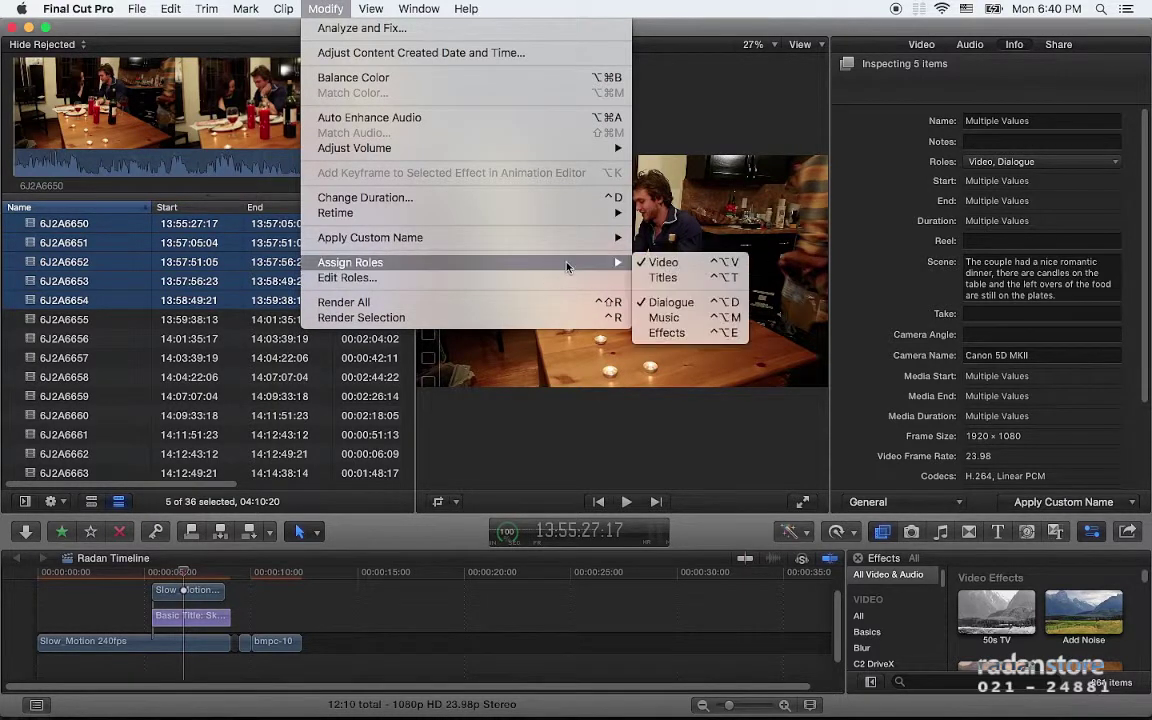
mouse_move(579, 247)
left_click(650, 307)
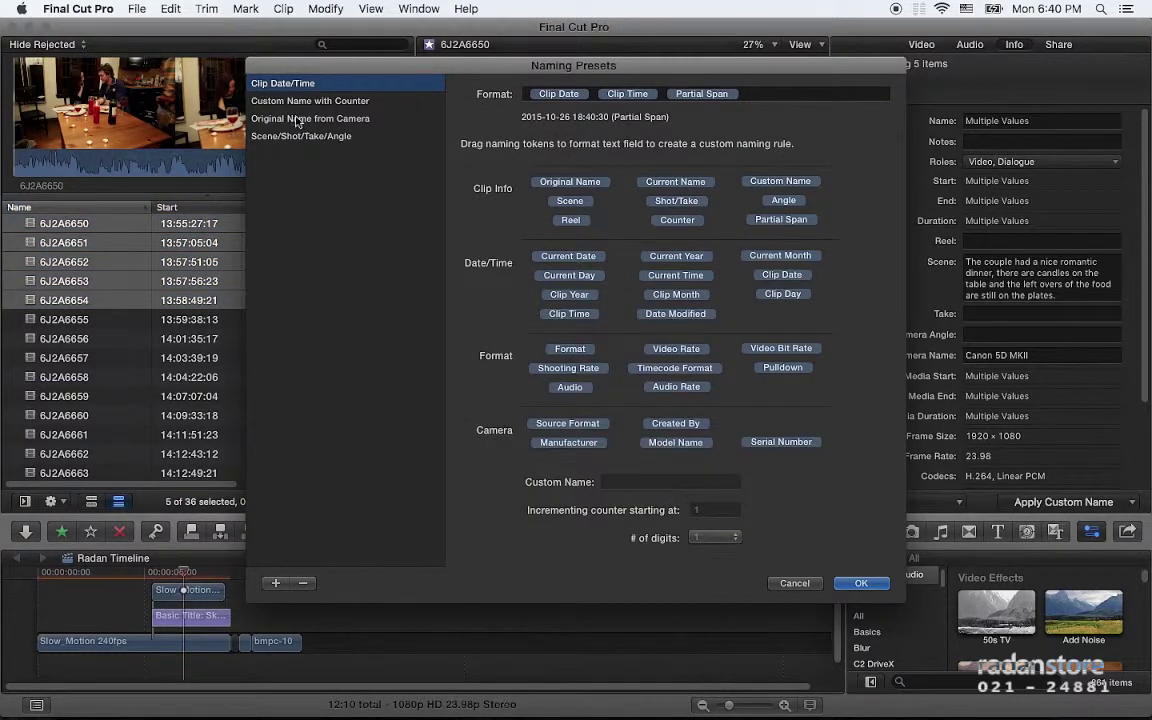
left_click(268, 102)
key("Tab")
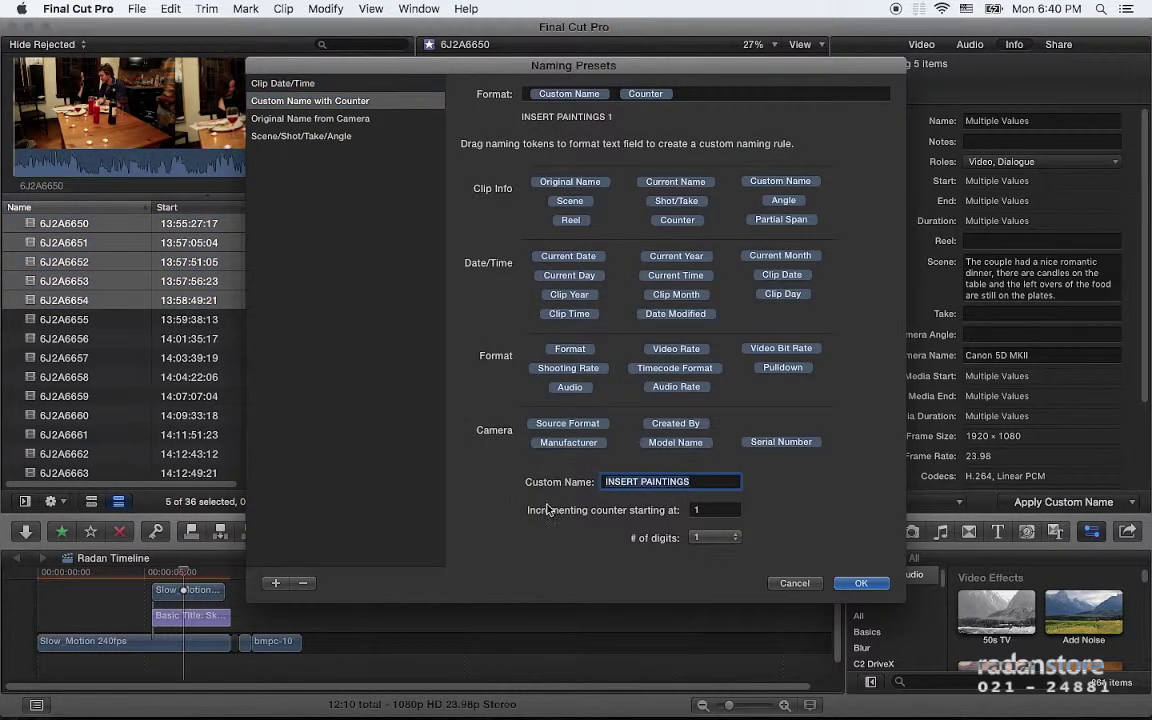
key("super+v")
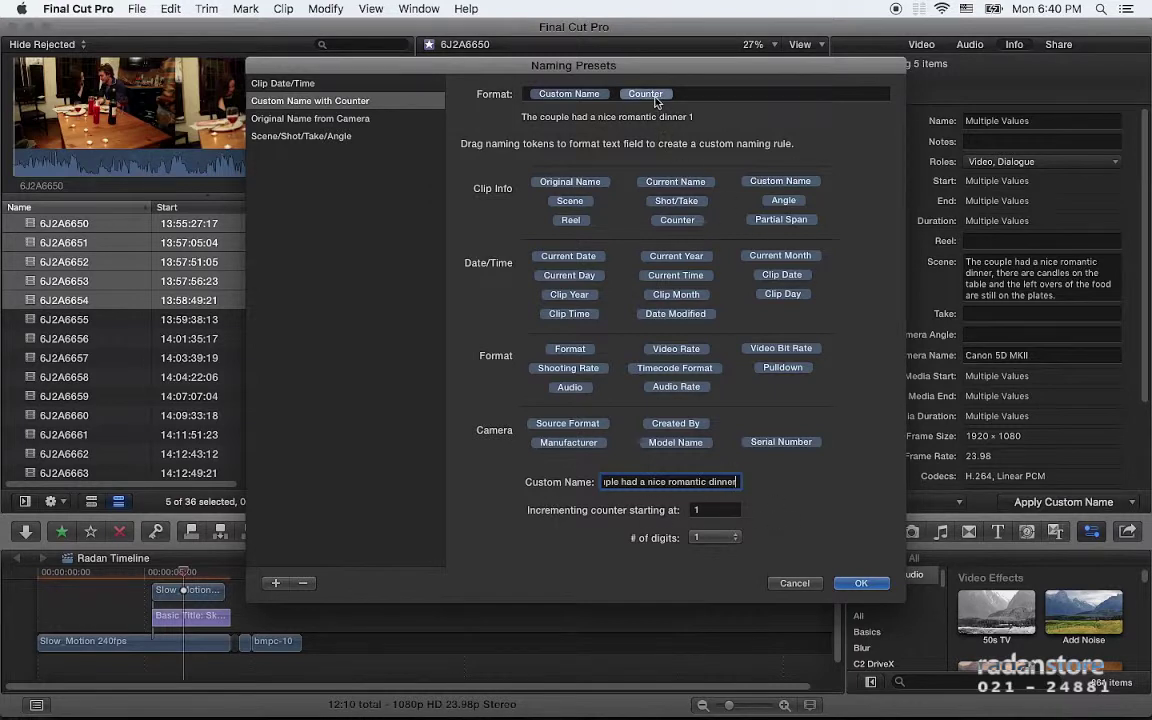
left_click(862, 583)
Step: Rename the five dinner clips with the counter preset and widen the Name column
left_click(345, 8)
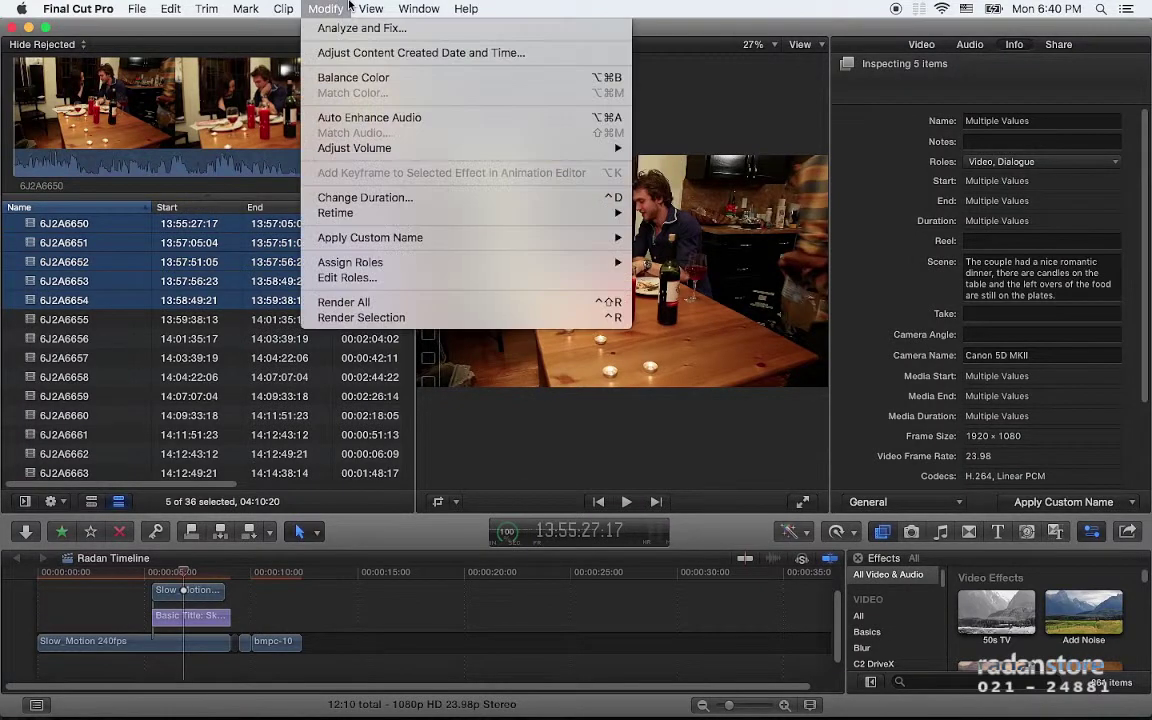
mouse_move(512, 238)
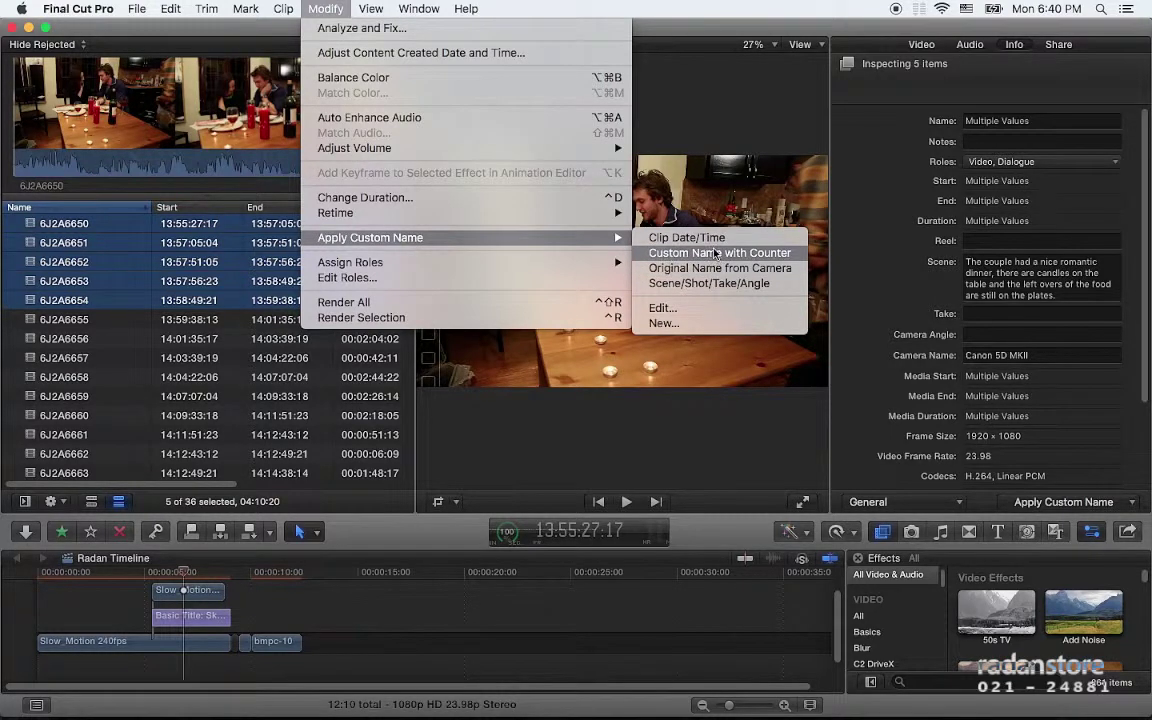
left_click(744, 254)
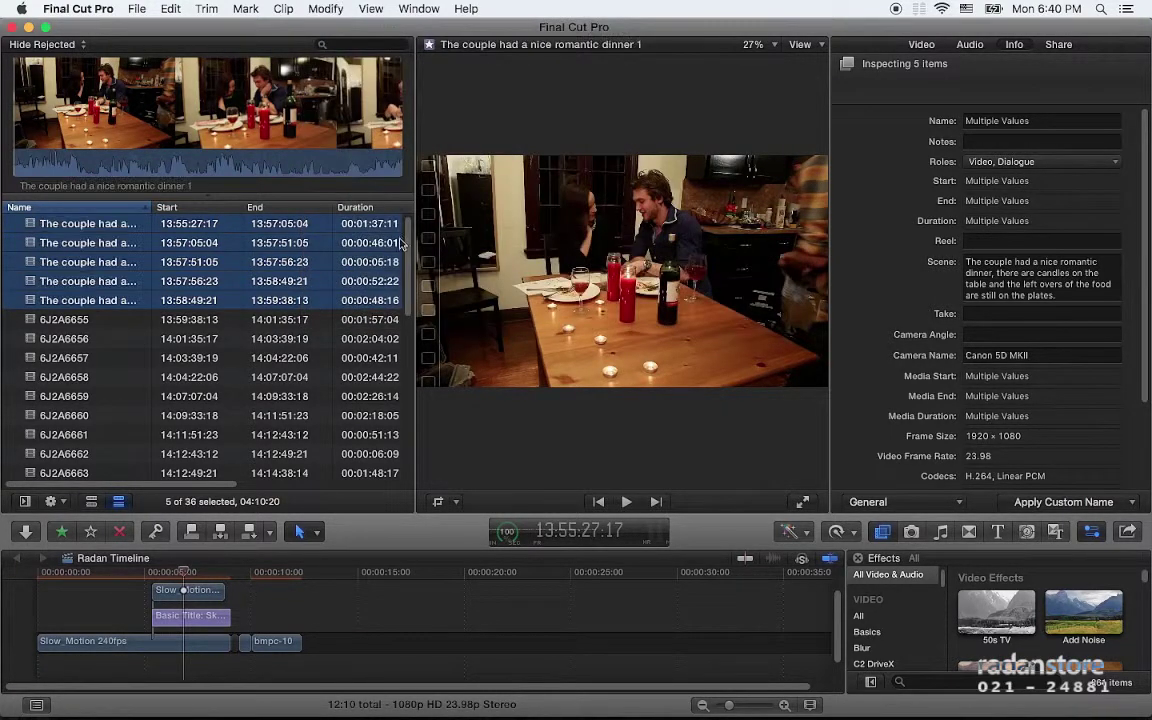
left_click_drag(150, 207, 261, 207)
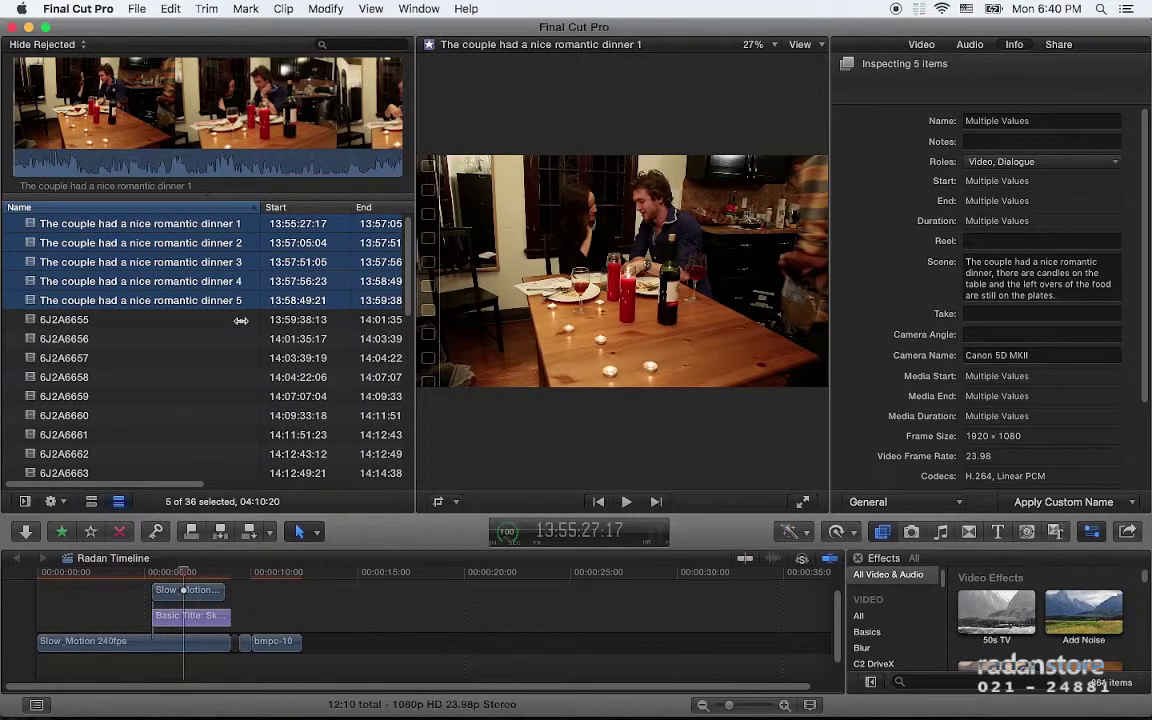
key("super+Tab")
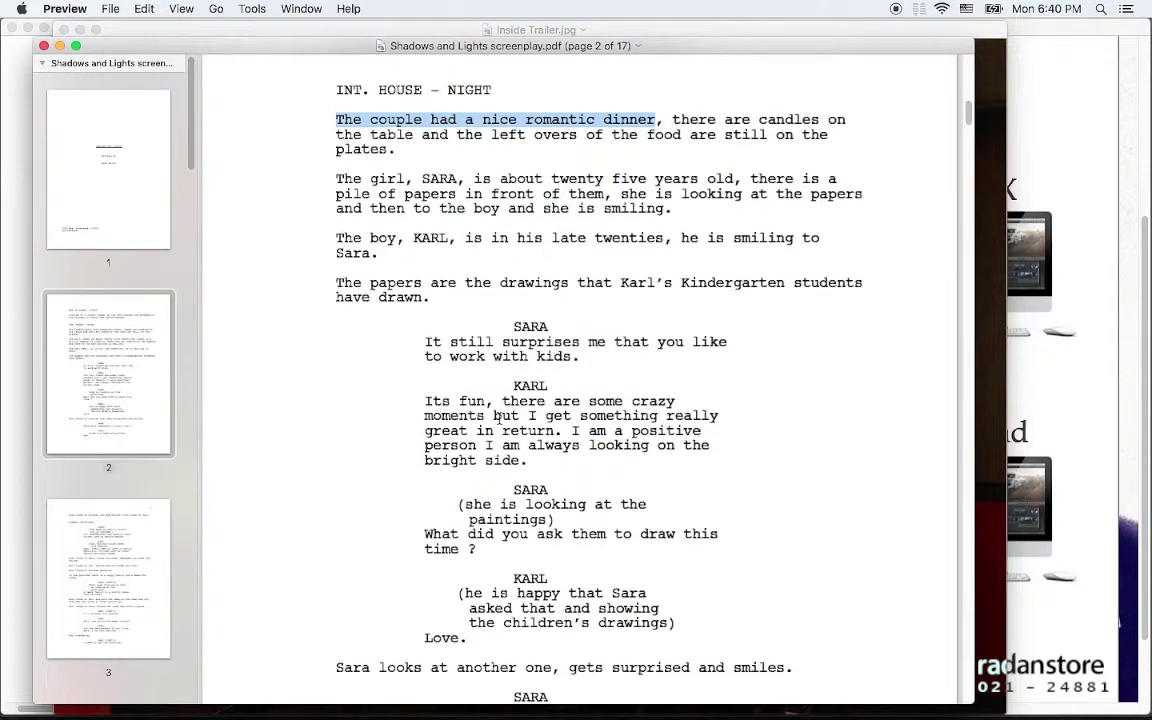
Step: Deselect the highlighted dinner sentence on screenplay page 2, then return to Final Cut Pro
scroll(497, 417, "down", 1)
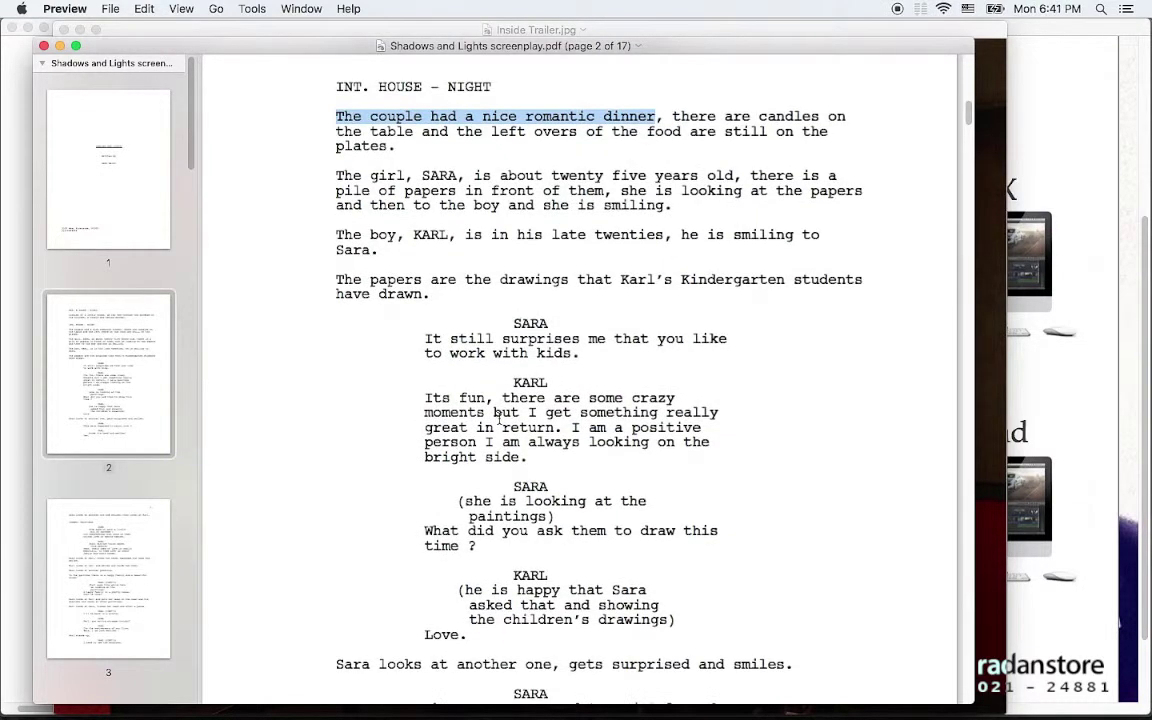
left_click(337, 121)
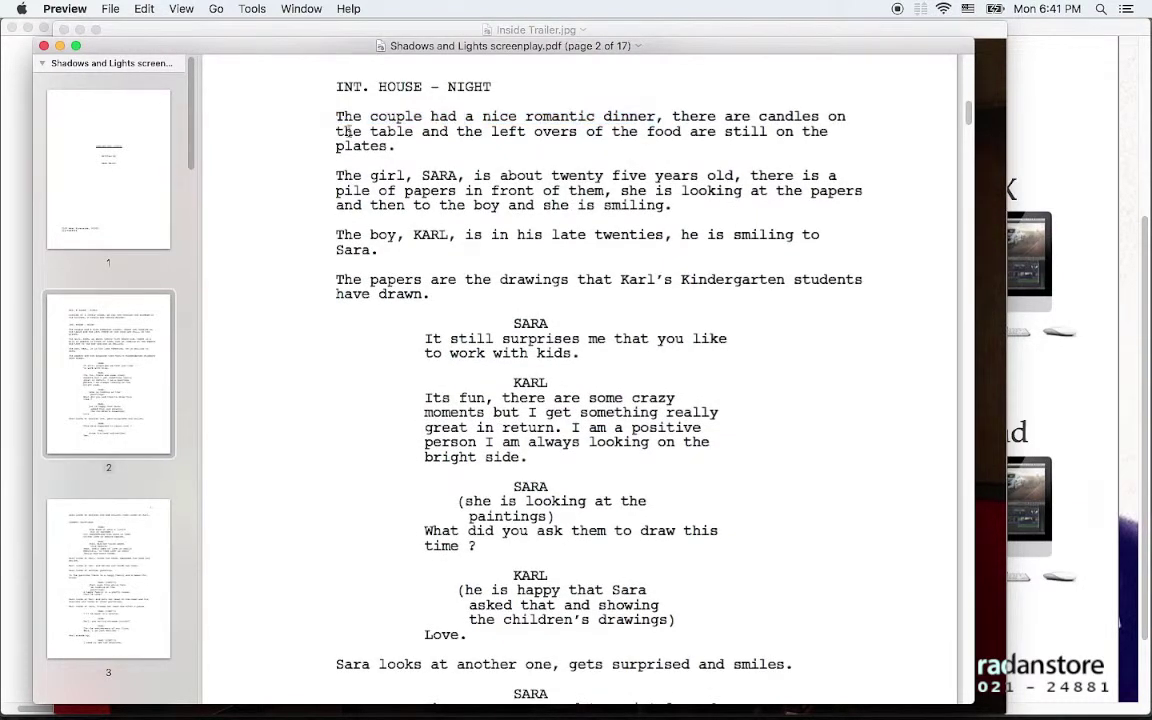
scroll(398, 161, "down", 3)
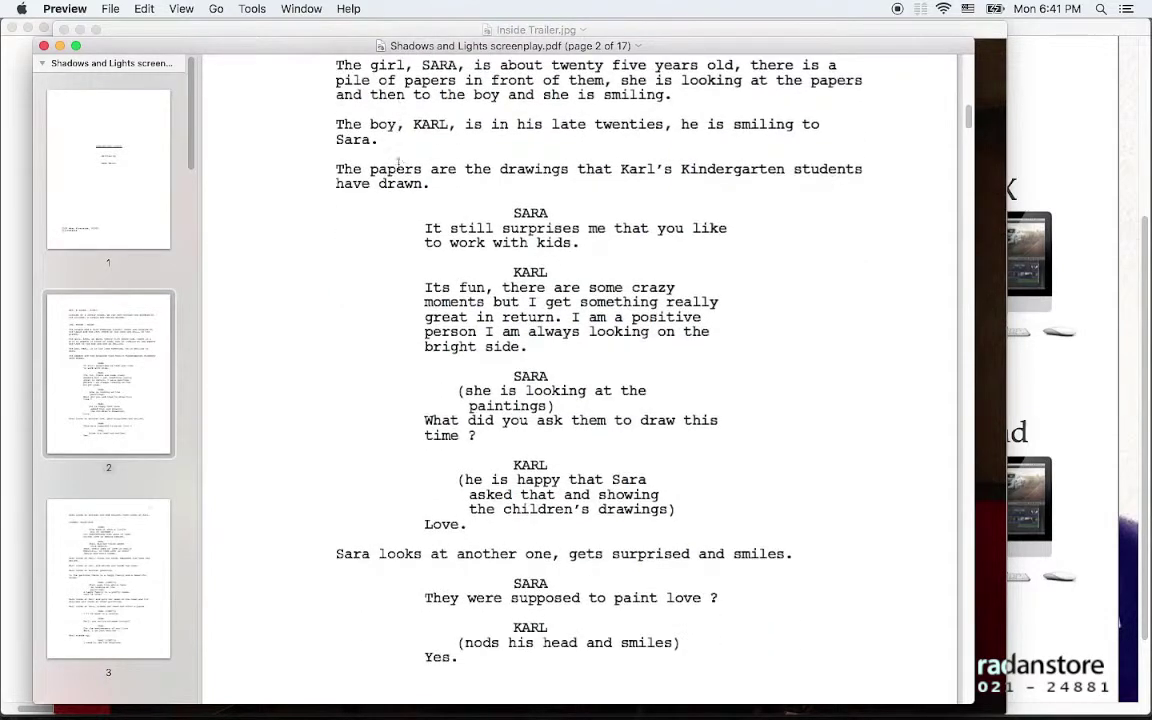
scroll(437, 558, "down", 3)
scroll(437, 556, "down", 5)
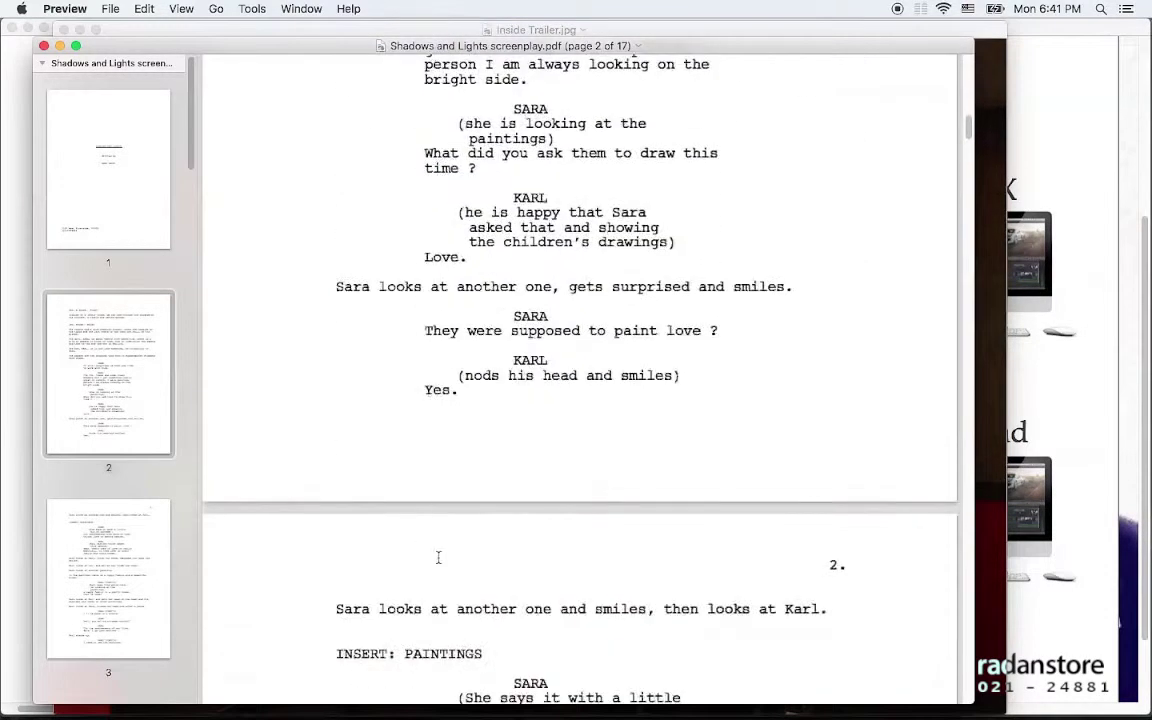
scroll(411, 543, "up", 3)
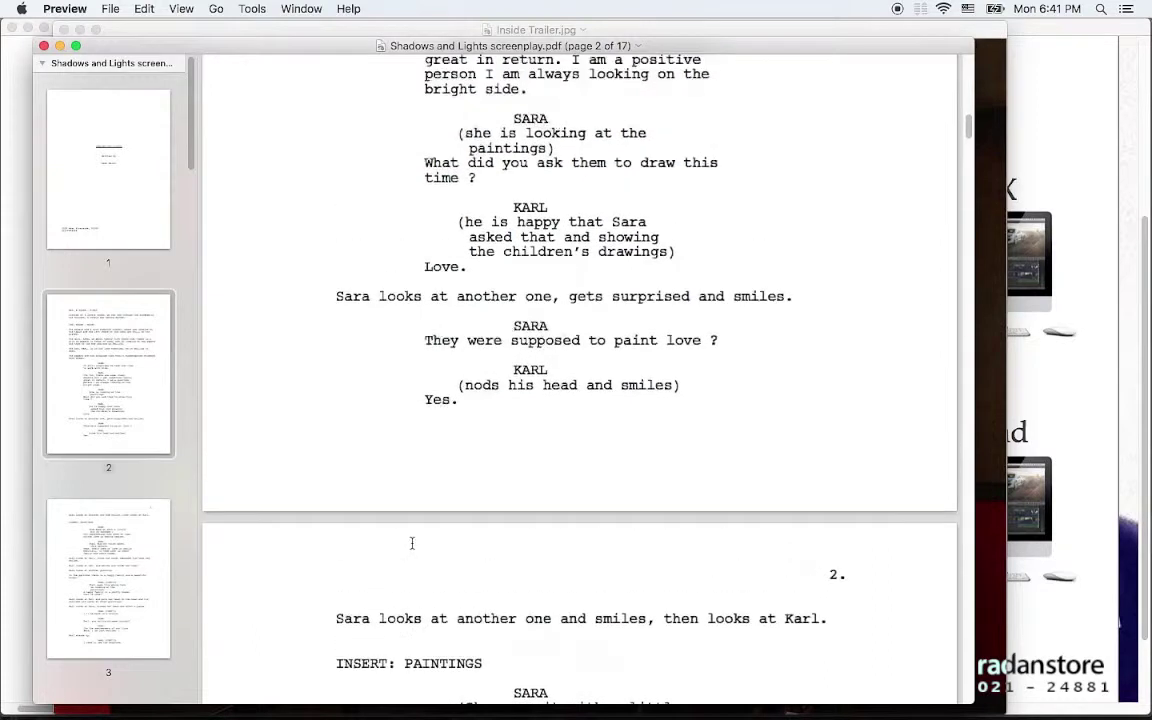
scroll(411, 543, "up", 3)
scroll(411, 541, "up", 2)
scroll(460, 430, "up", 3)
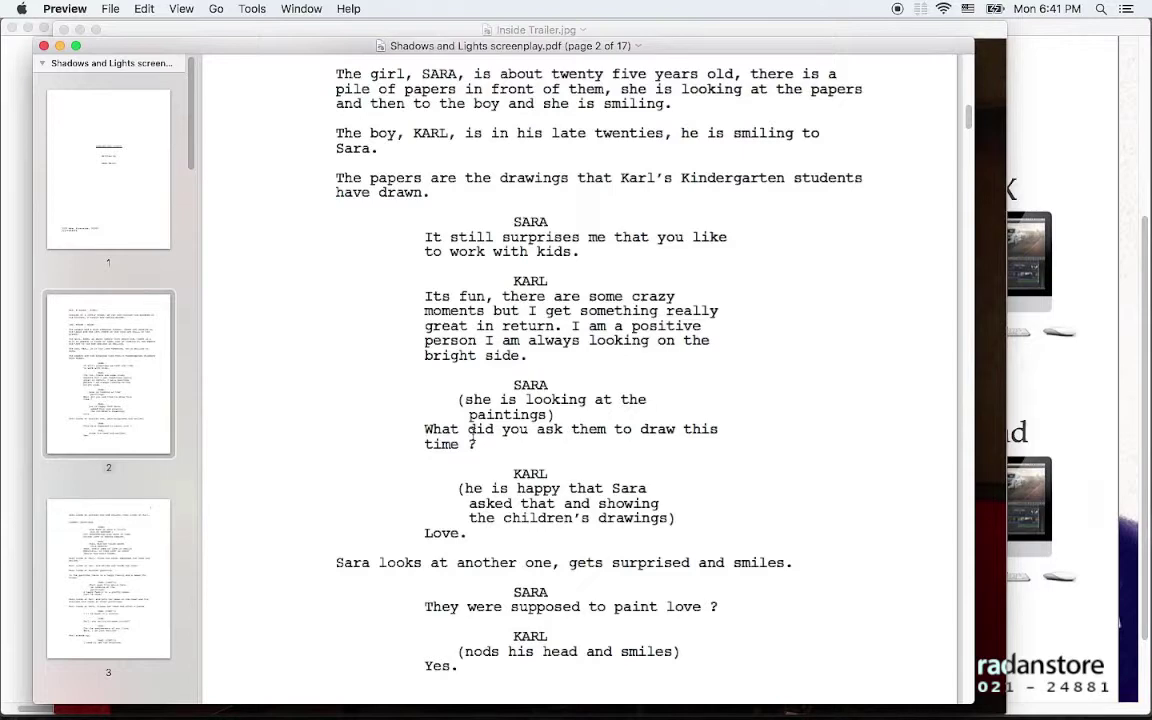
key("super+Tab")
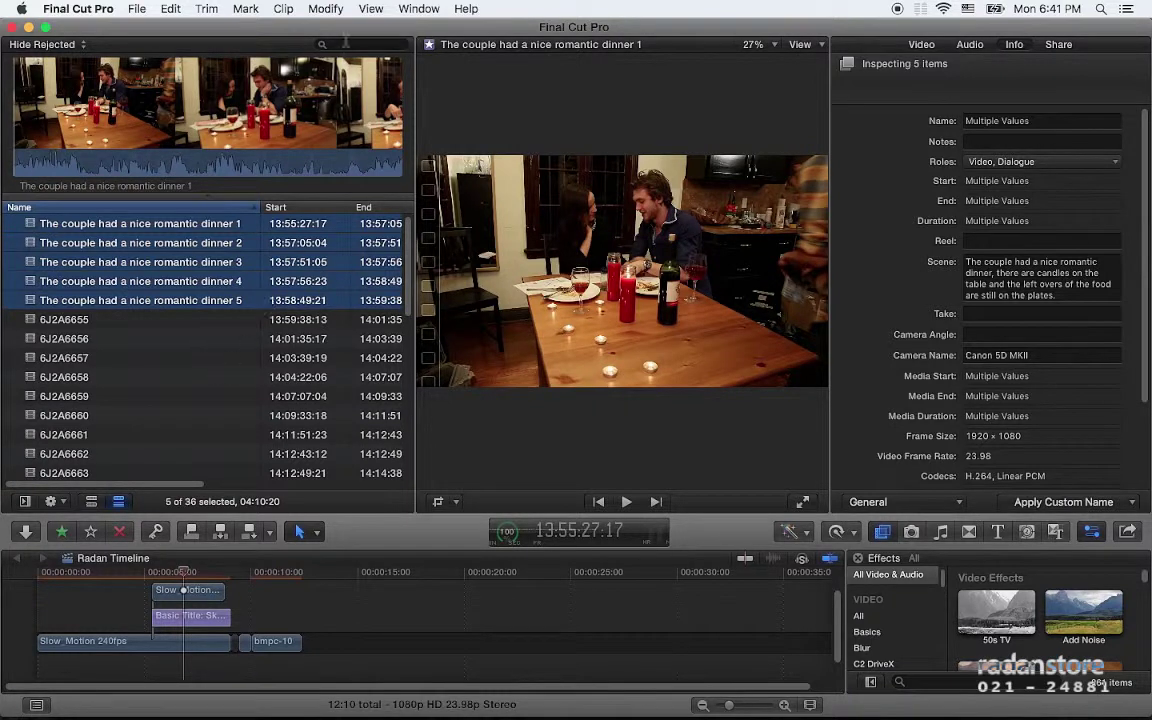
Step: Change the Custom Name with Counter format to Scene plus Counter, removing the Custom Name token
left_click(369, 8)
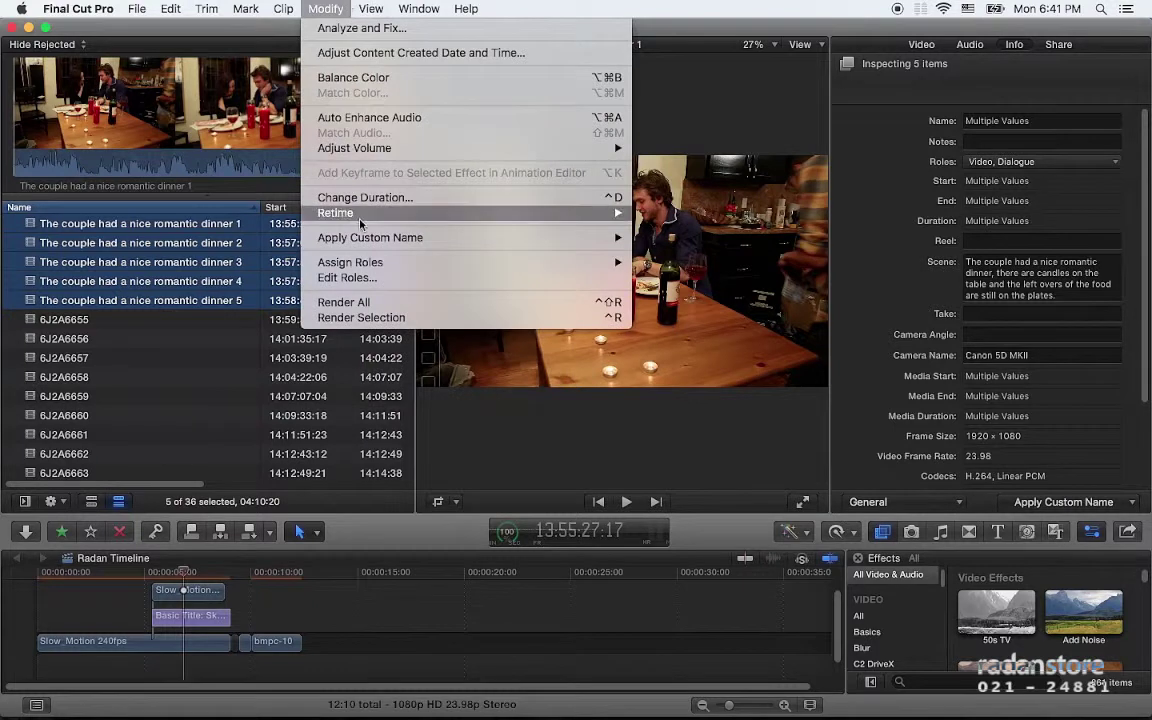
mouse_move(456, 243)
left_click(662, 308)
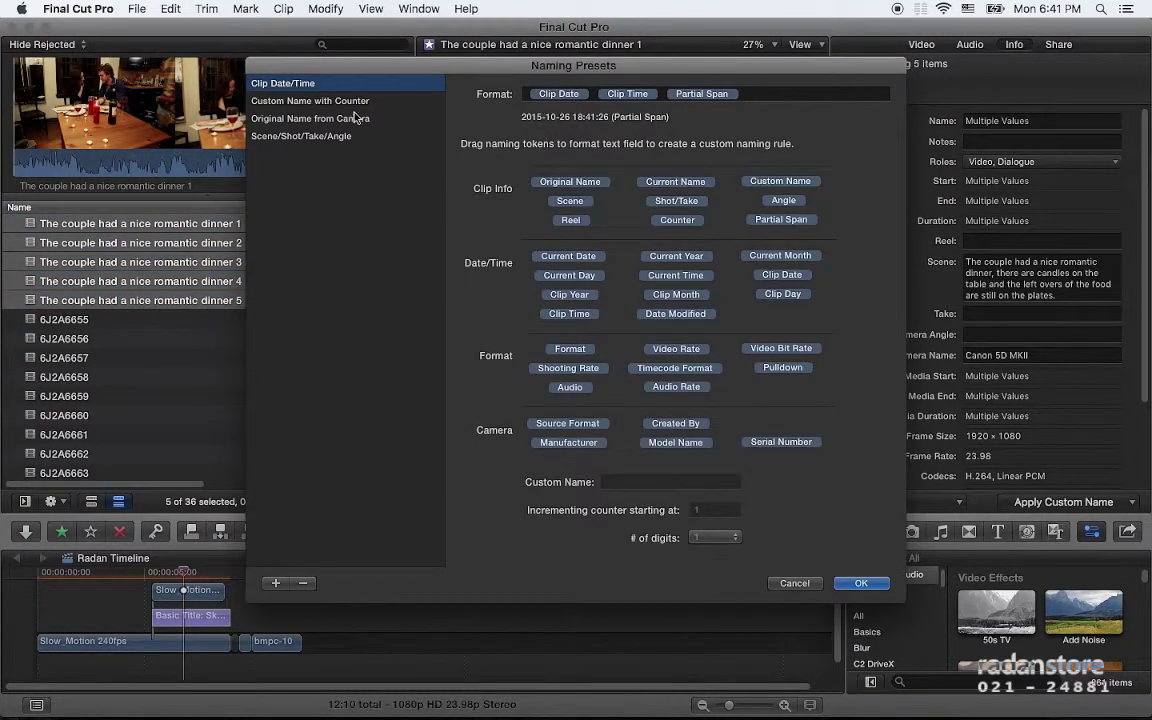
left_click(317, 106)
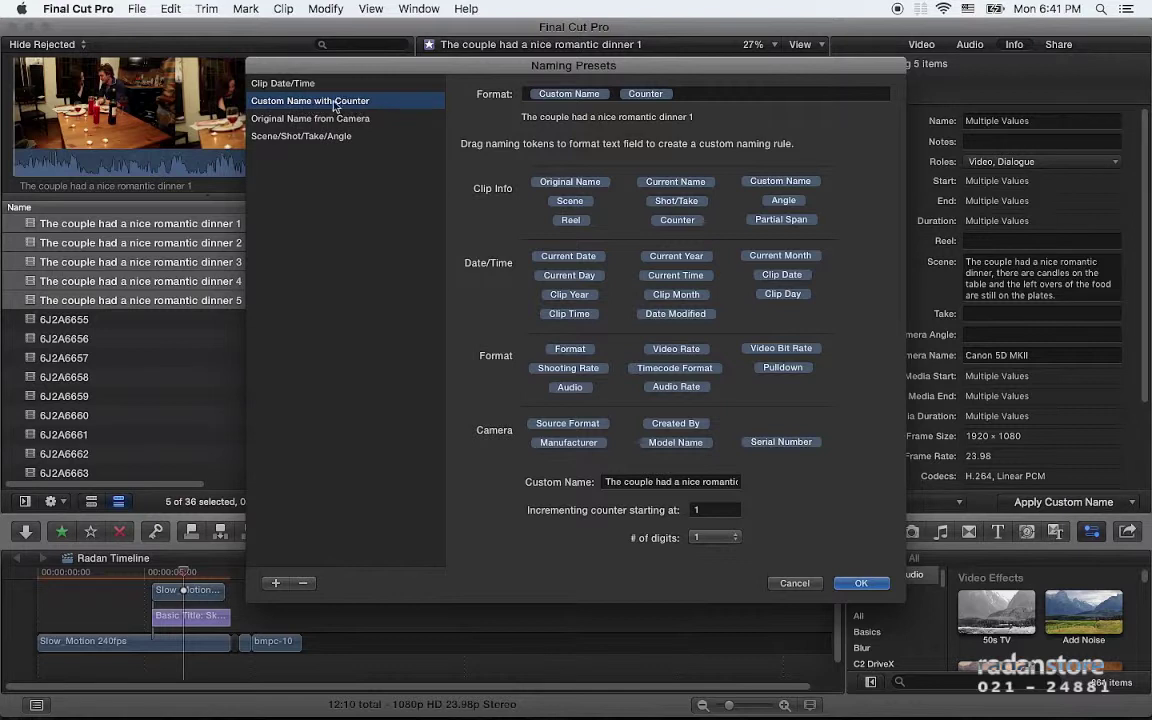
left_click_drag(570, 200, 620, 94)
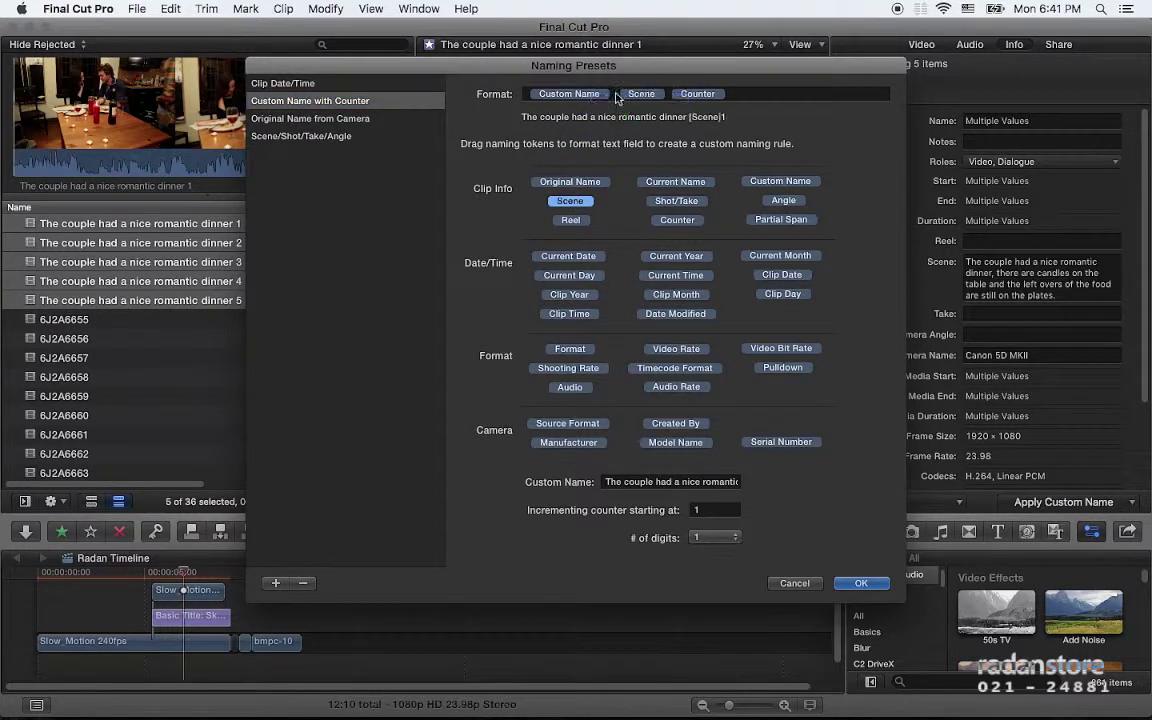
left_click(567, 94)
key("BackSpace")
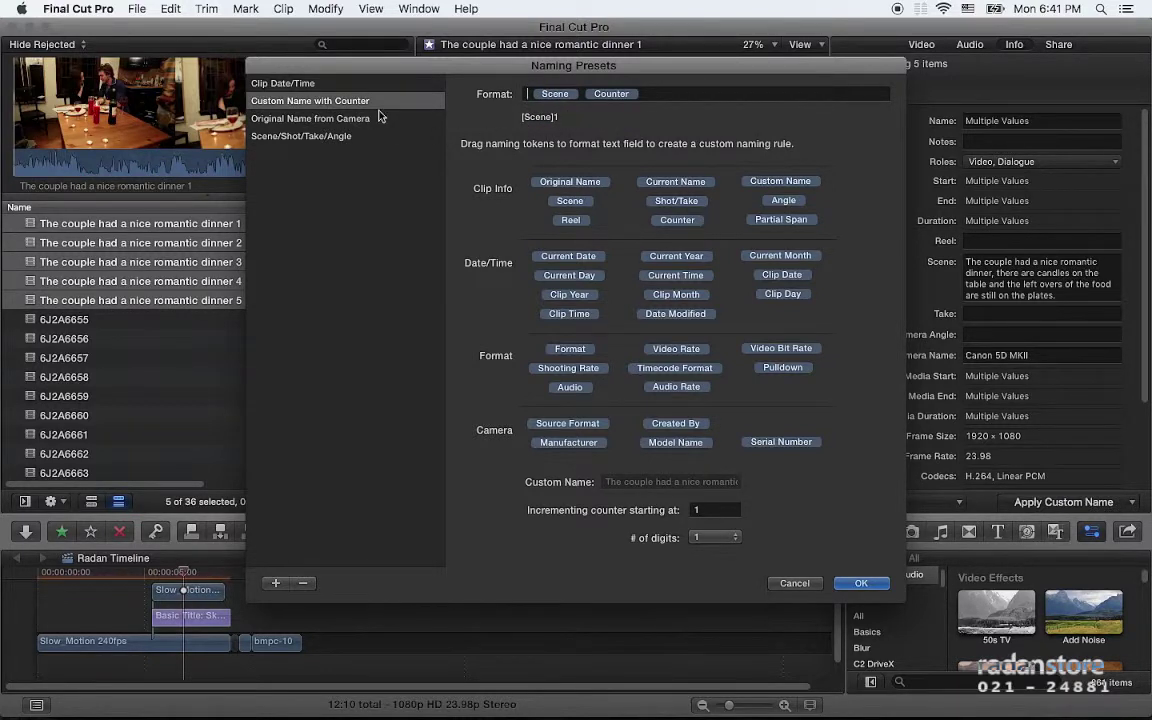
Step: Create and save a 'Scene + Counter' naming preset using Scene then Counter tokens
left_click(276, 583)
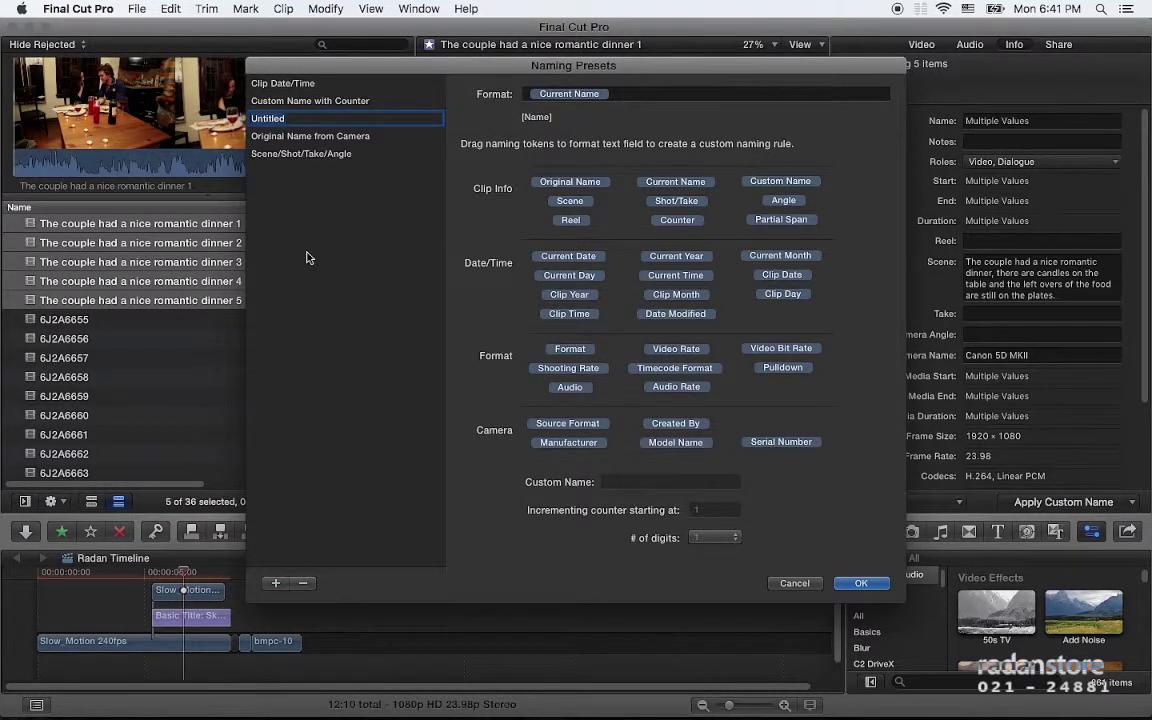
type("Scene + Counter")
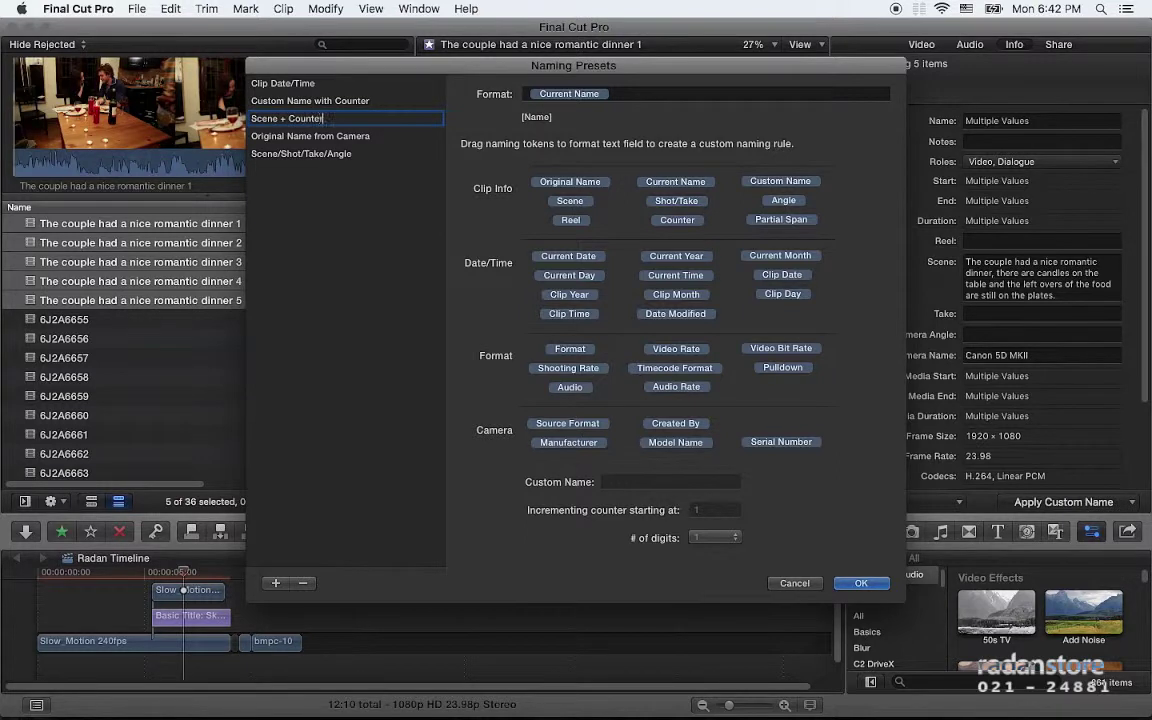
left_click(292, 262)
left_click(292, 118)
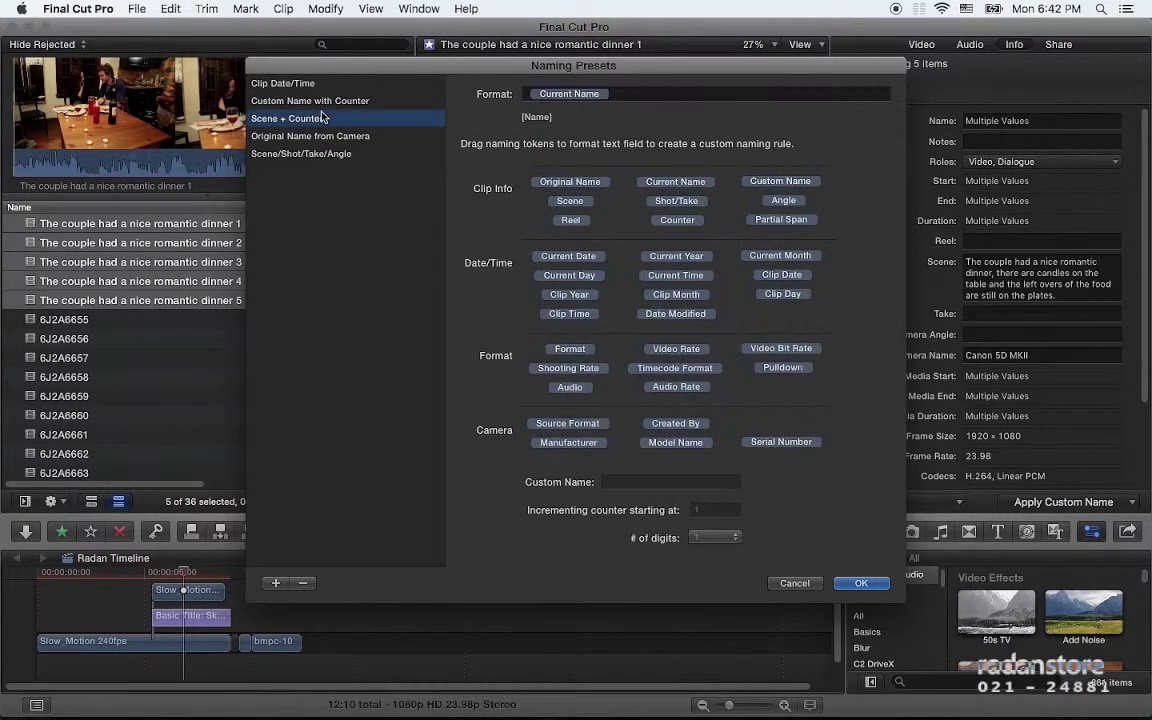
left_click_drag(570, 200, 548, 94)
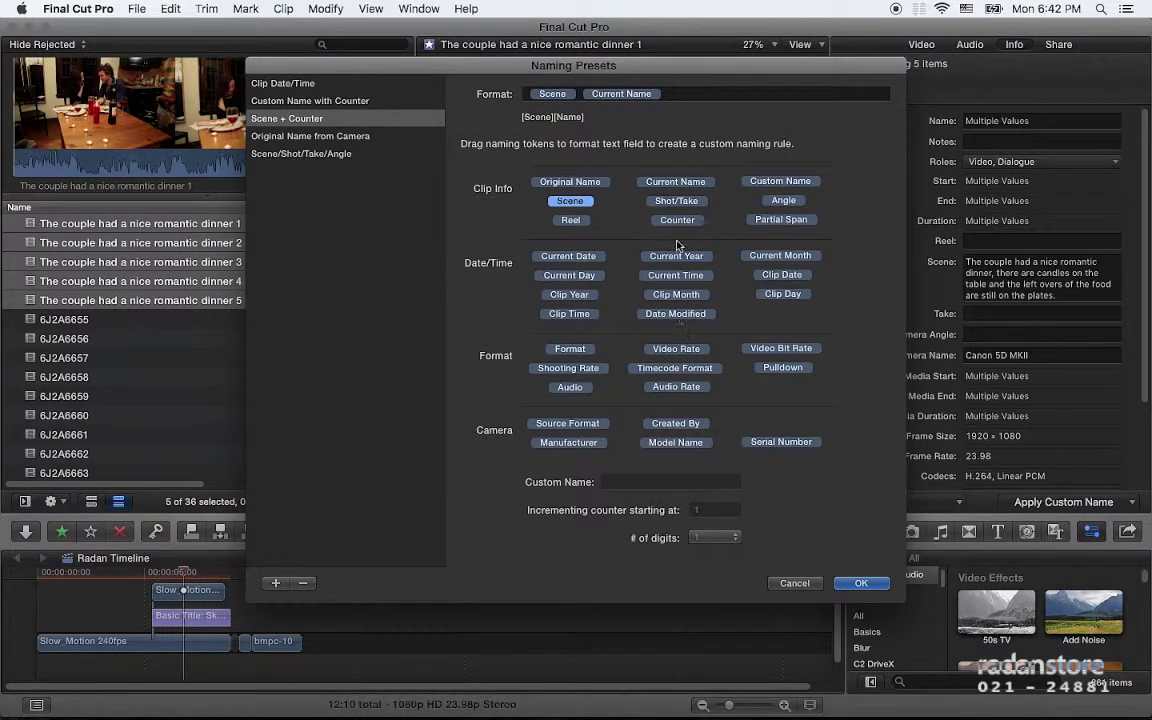
left_click_drag(677, 219, 586, 117)
left_click(680, 94)
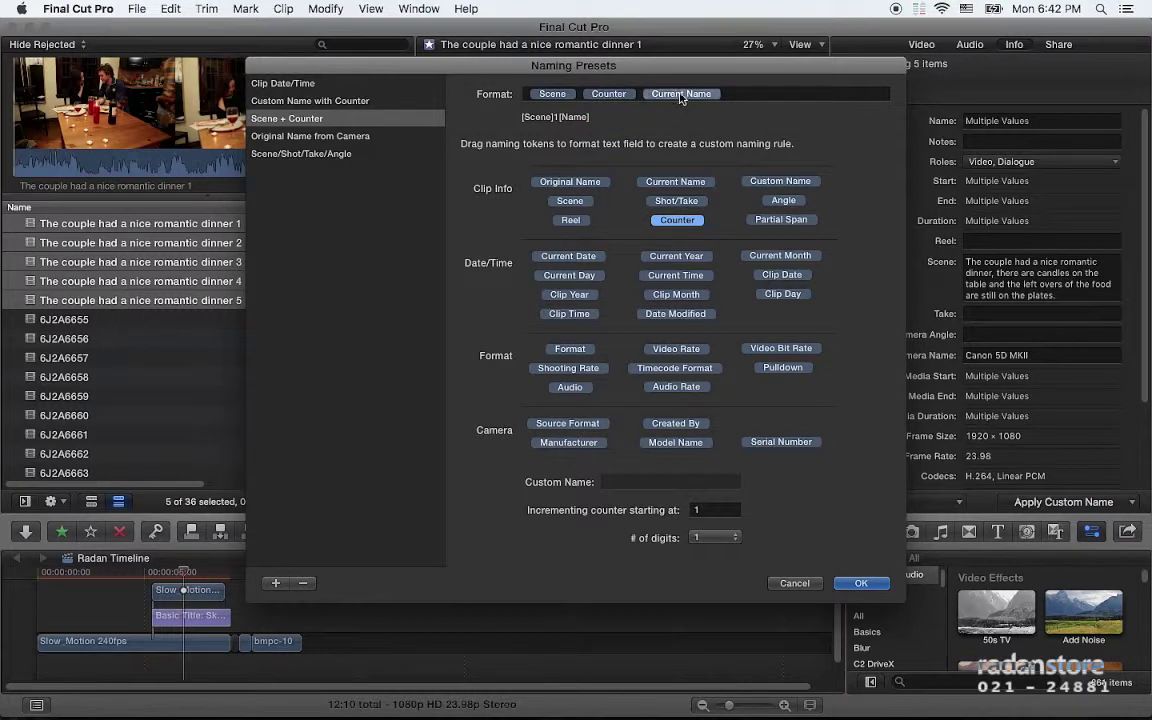
key("BackSpace")
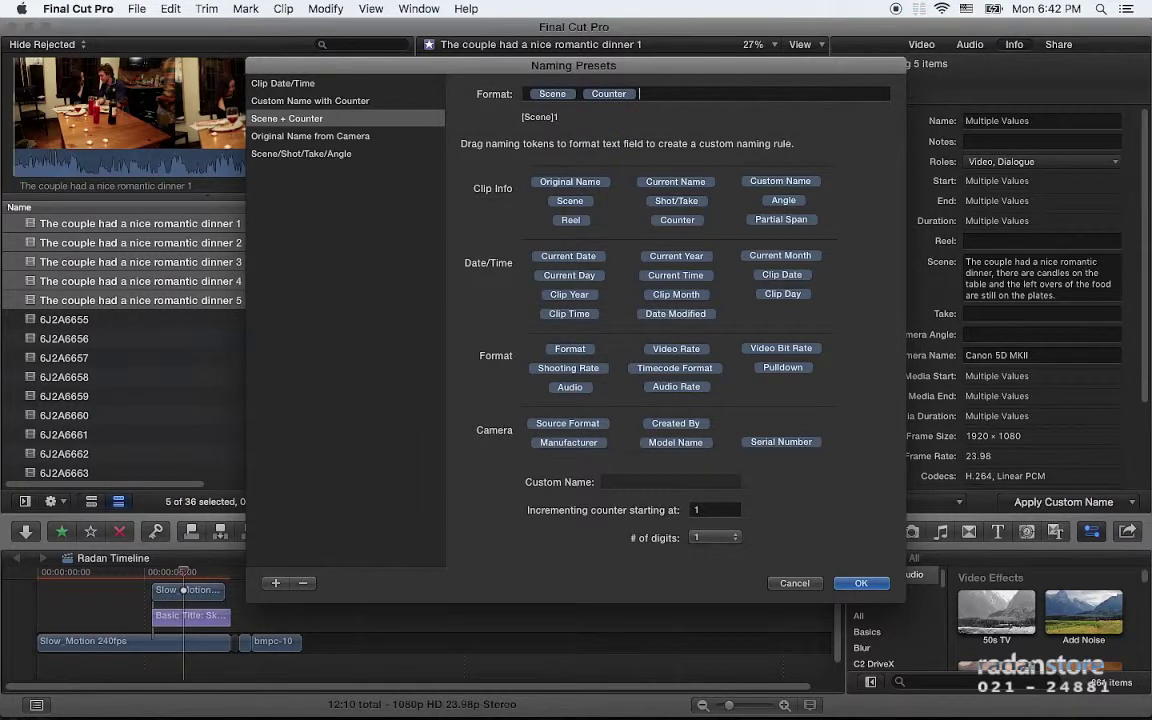
left_click(864, 584)
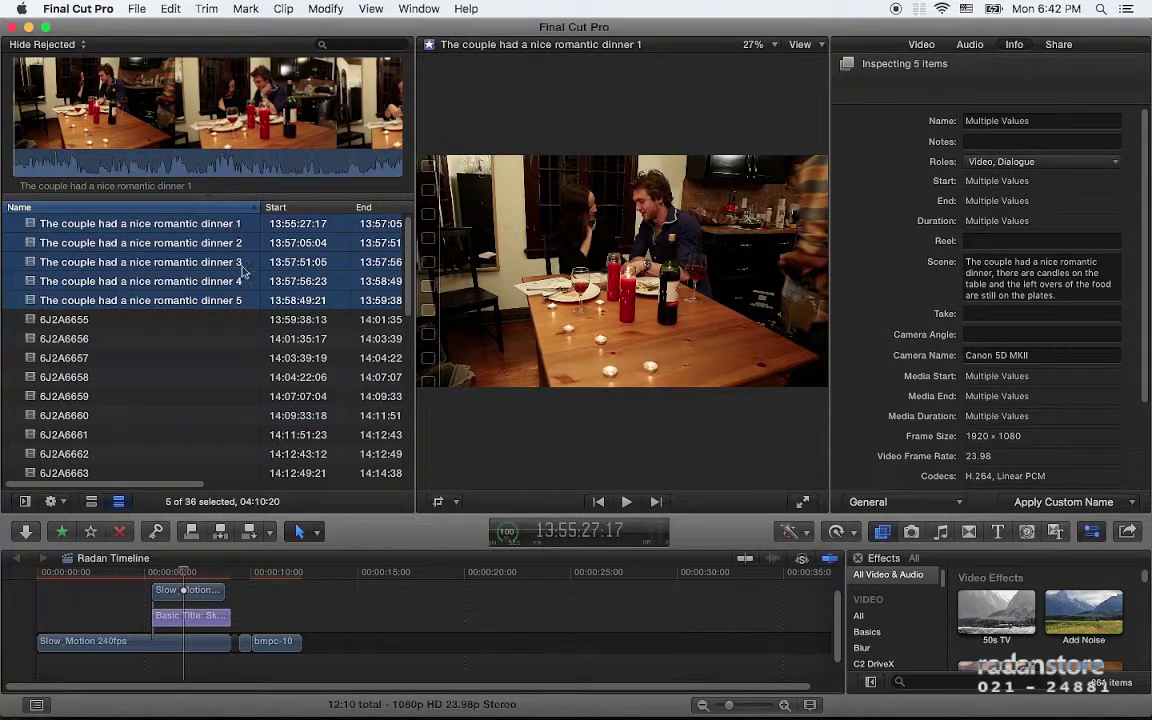
Step: Select browser clips 6J2A6660 through 6J2A6663 as one group
scroll(190, 335, "down", 5)
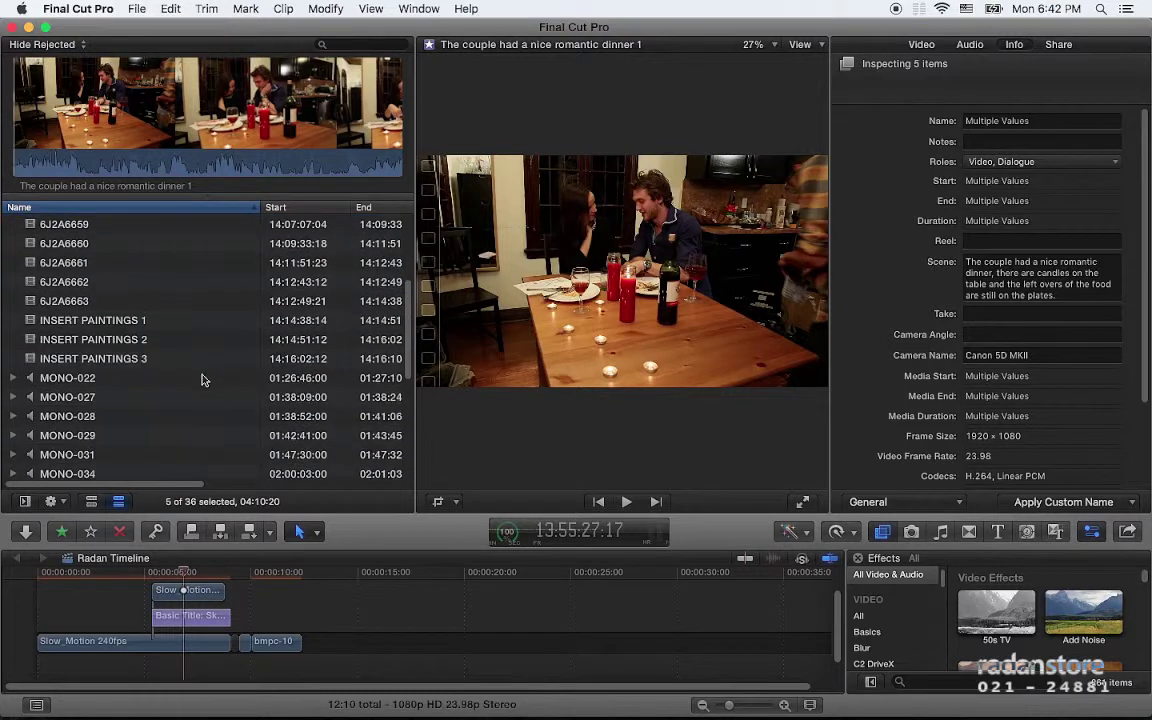
left_click(107, 306)
scroll(100, 296, "up", 1)
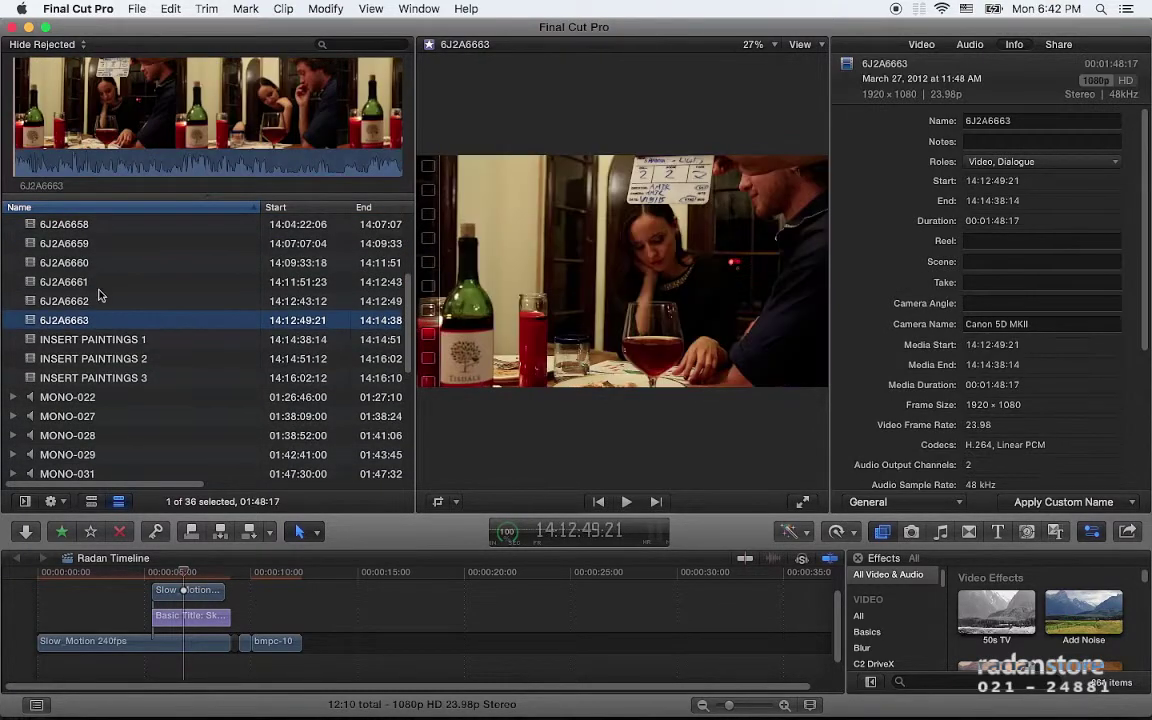
left_click(88, 264)
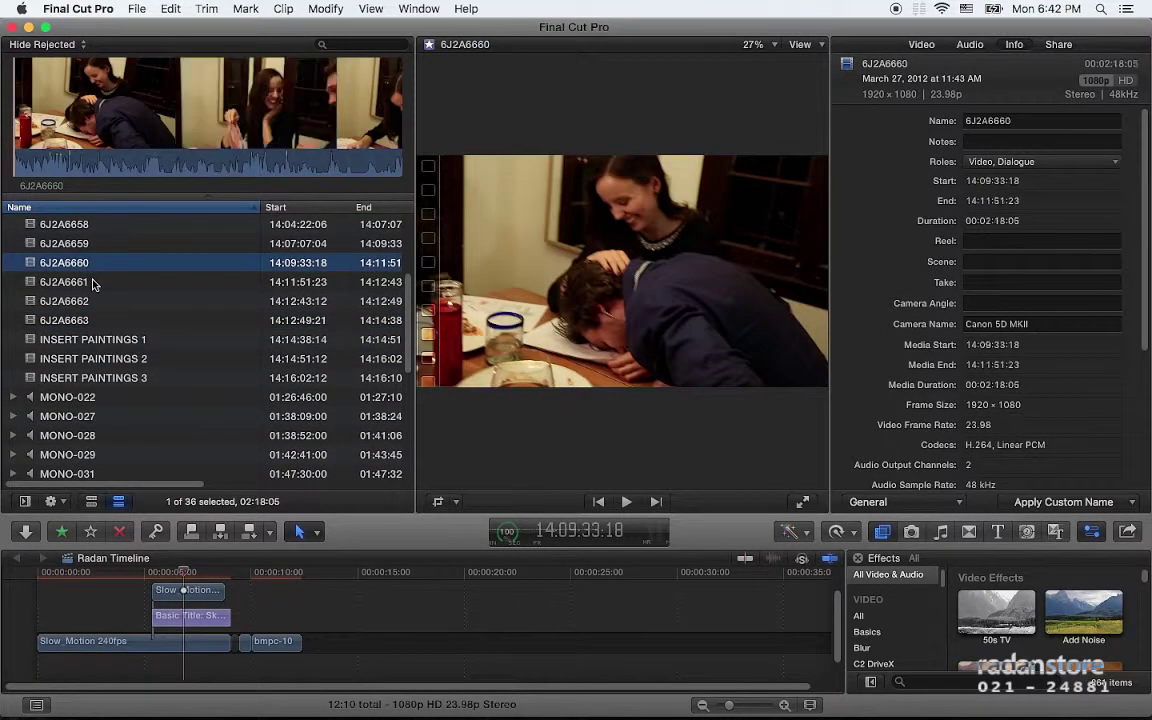
key("Down")
key("Up")
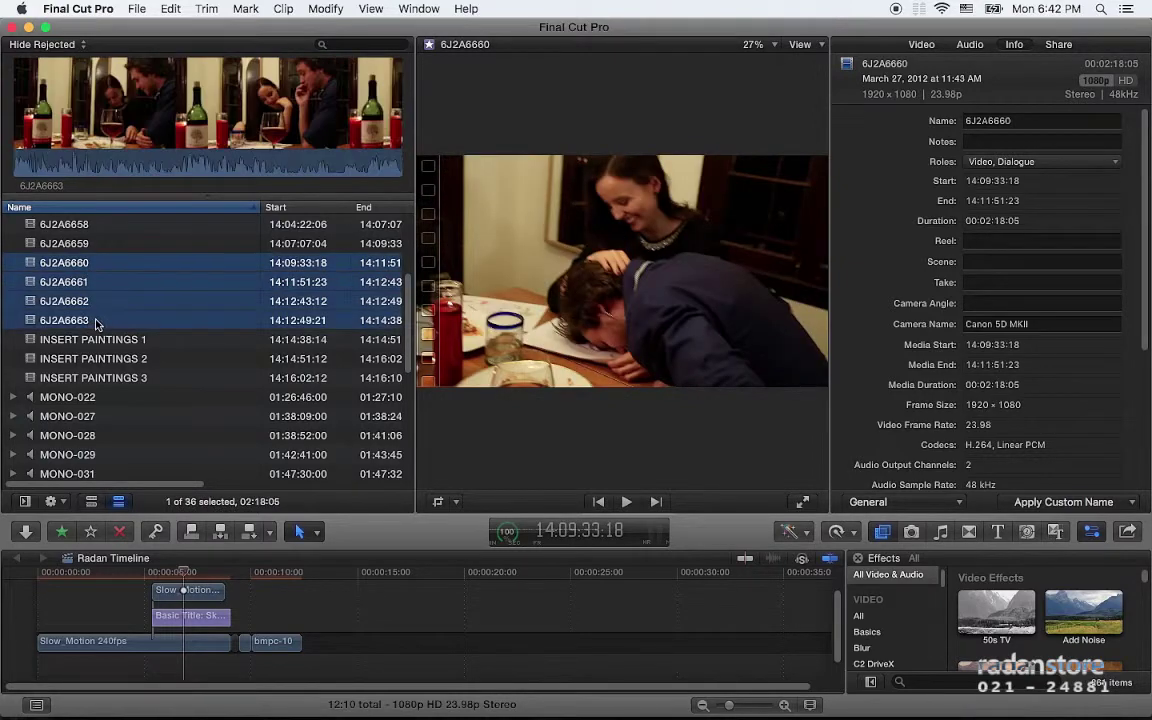
Step: Copy the line 'Karl stands up.' from page 3 of the screenplay in Preview
scroll(541, 462, "down", 2)
scroll(541, 462, "down", 1)
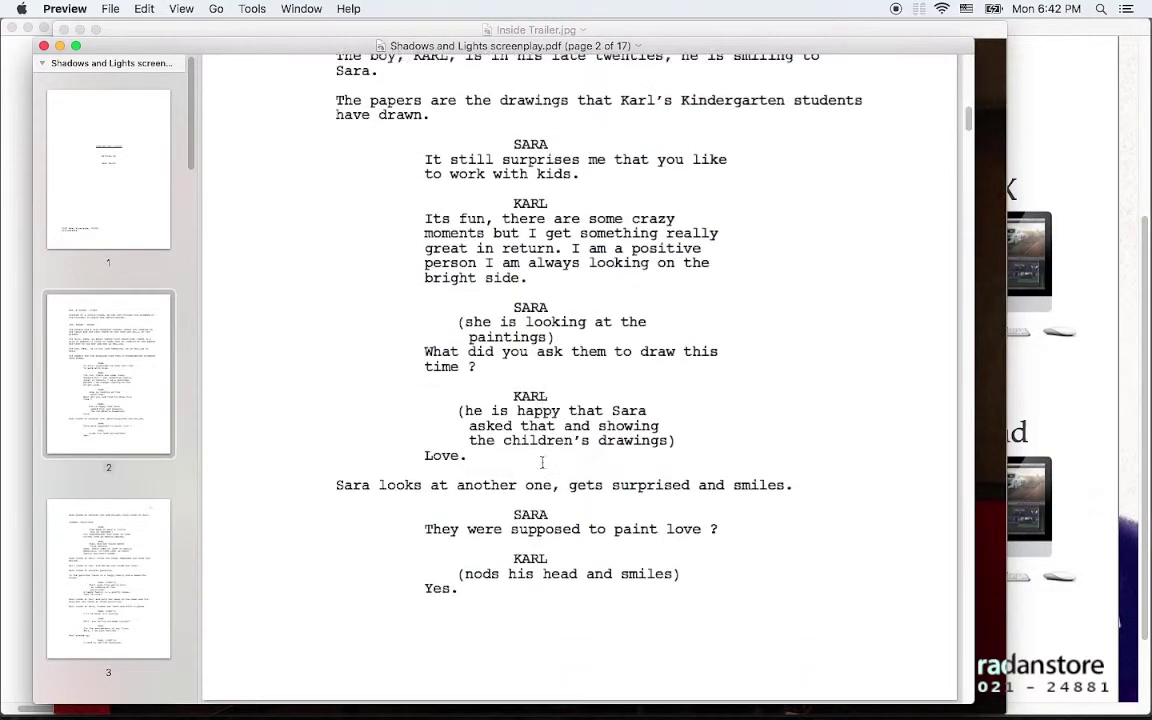
scroll(541, 462, "down", 4)
scroll(542, 461, "down", 4)
scroll(541, 461, "up", 1)
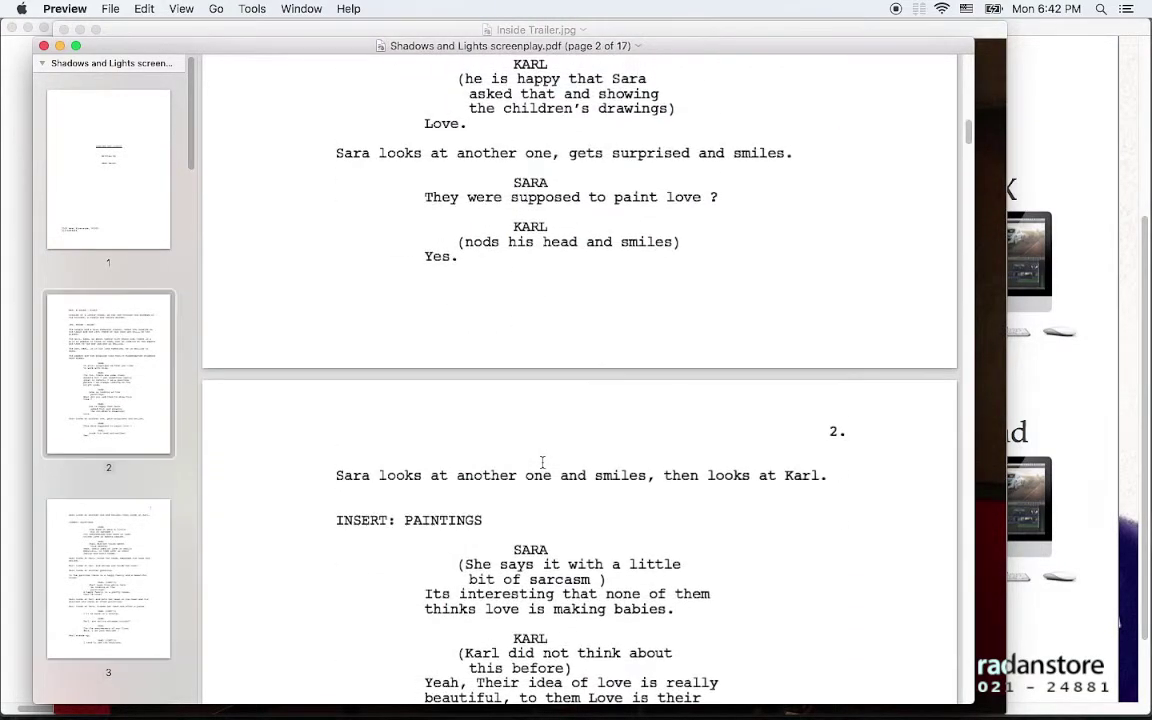
scroll(542, 462, "up", 1)
scroll(542, 462, "down", 4)
scroll(542, 462, "down", 4)
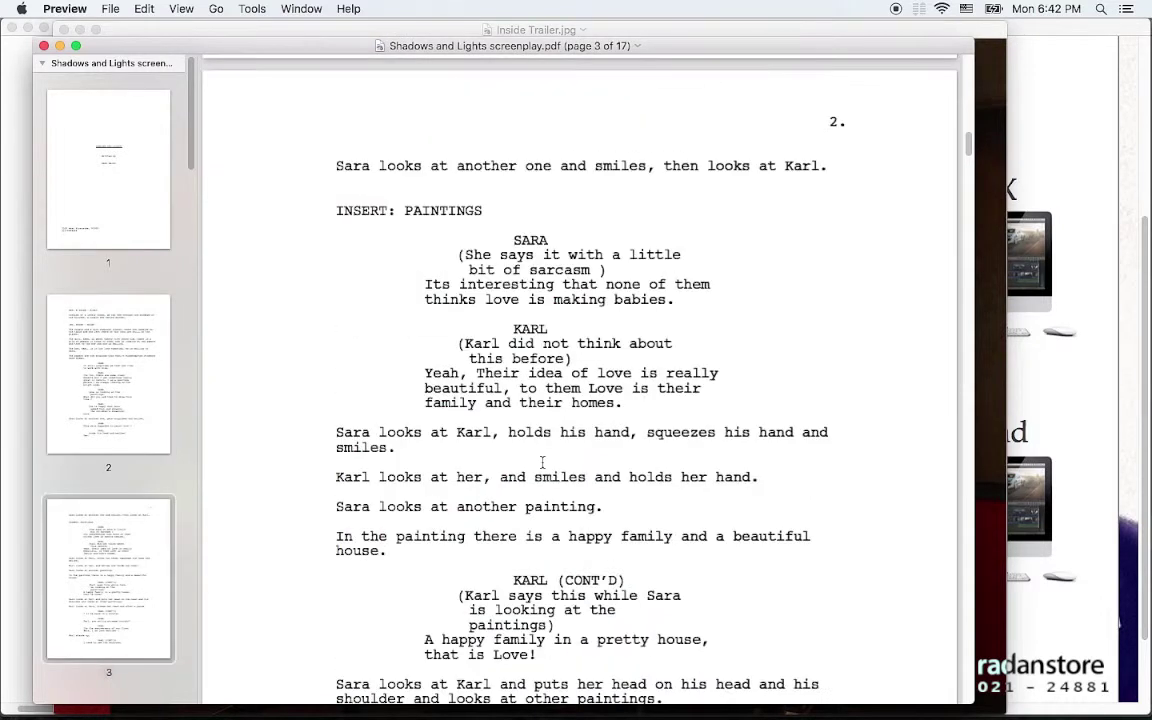
scroll(542, 462, "down", 4)
scroll(542, 461, "down", 4)
scroll(542, 462, "down", 4)
scroll(542, 462, "down", 3)
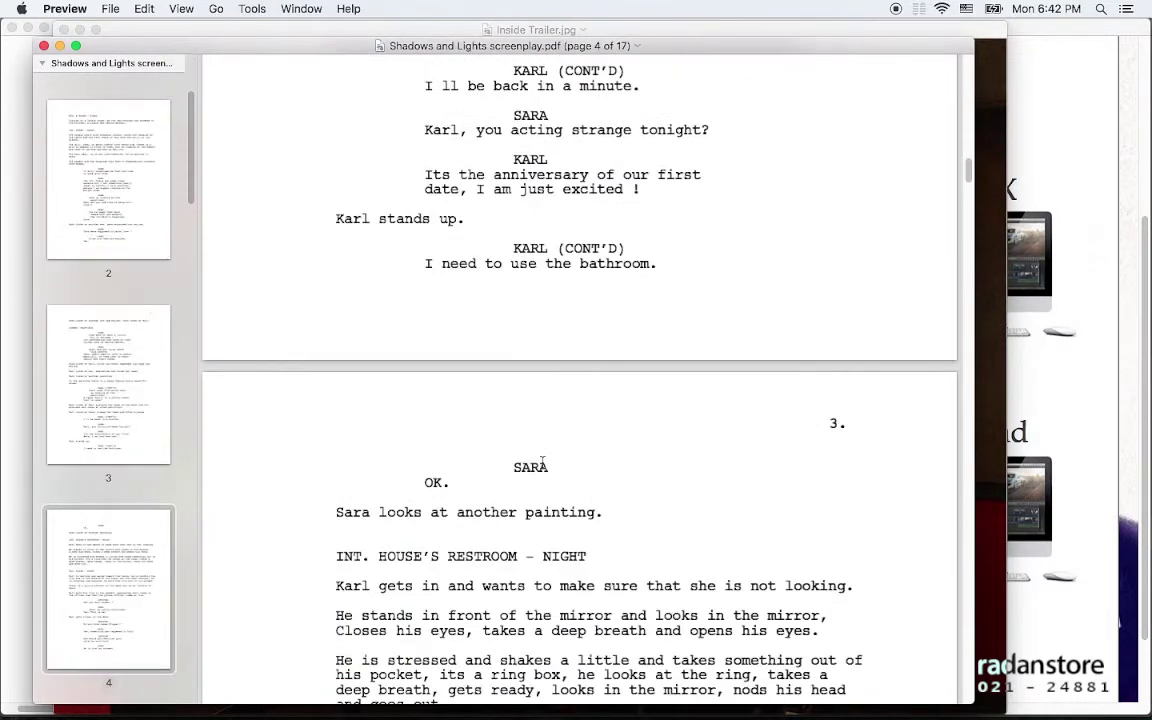
scroll(542, 462, "down", 4)
scroll(543, 462, "down", 4)
scroll(543, 462, "up", 1)
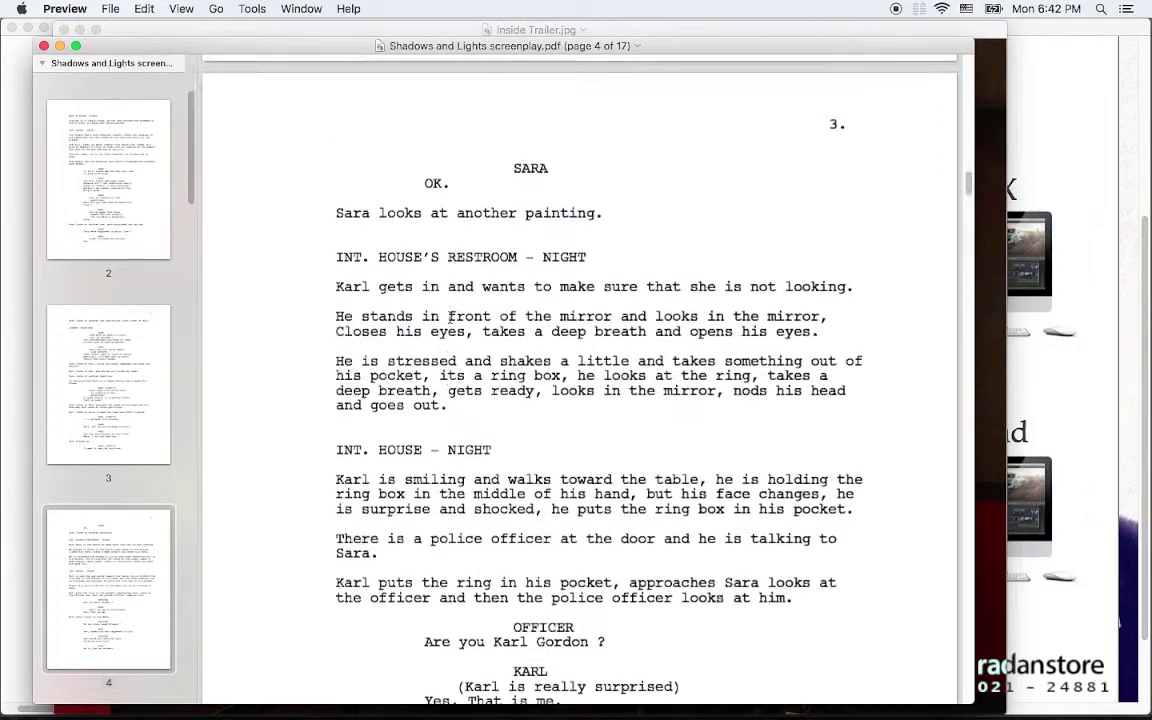
scroll(500, 400, "up", 3)
scroll(458, 332, "up", 2)
scroll(458, 332, "up", 4)
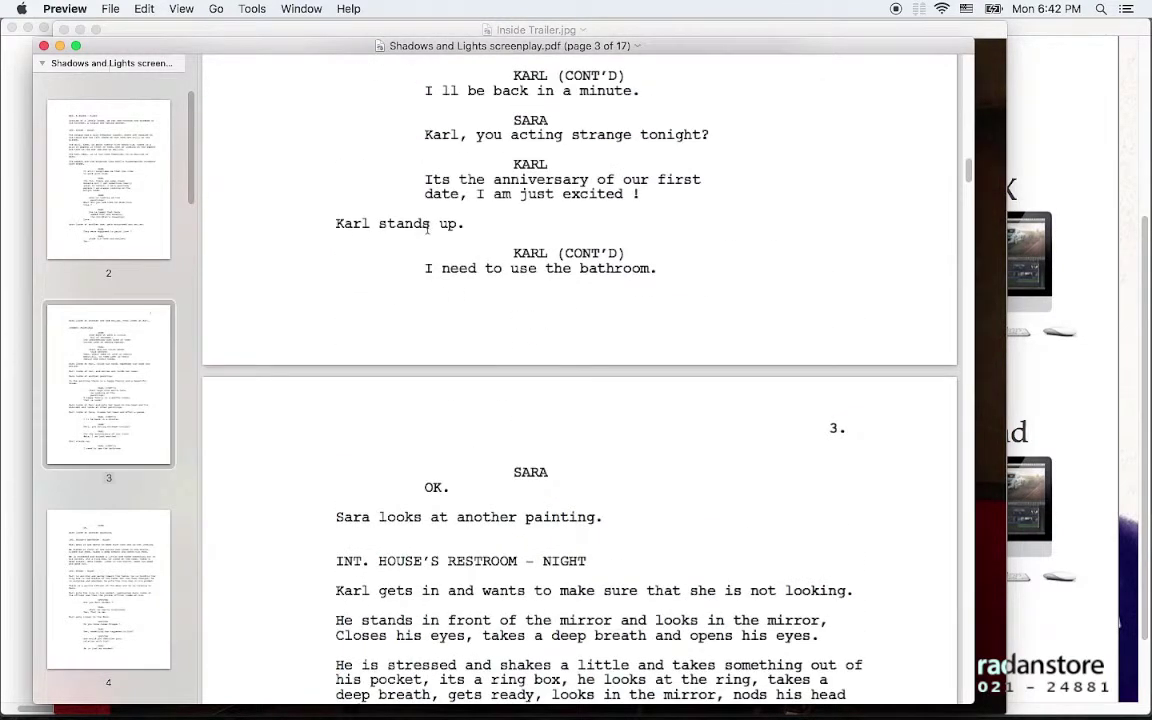
left_click_drag(333, 223, 477, 236)
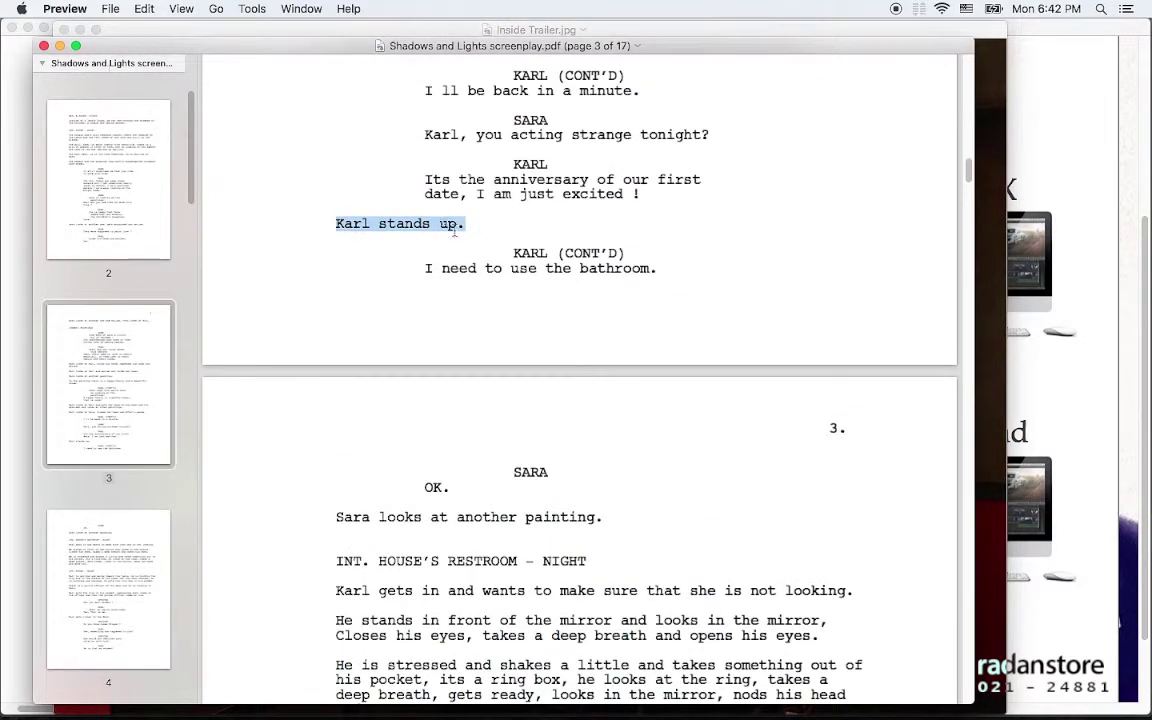
key("super+Tab")
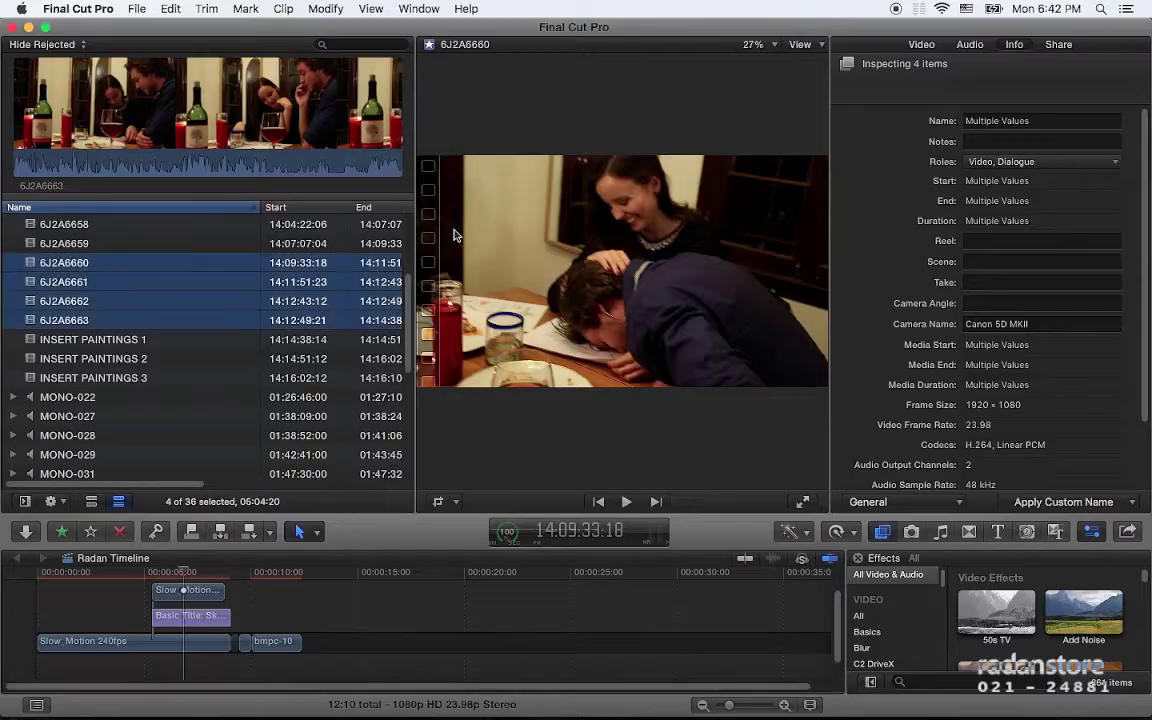
key("super+Tab")
scroll(463, 288, "up", 3)
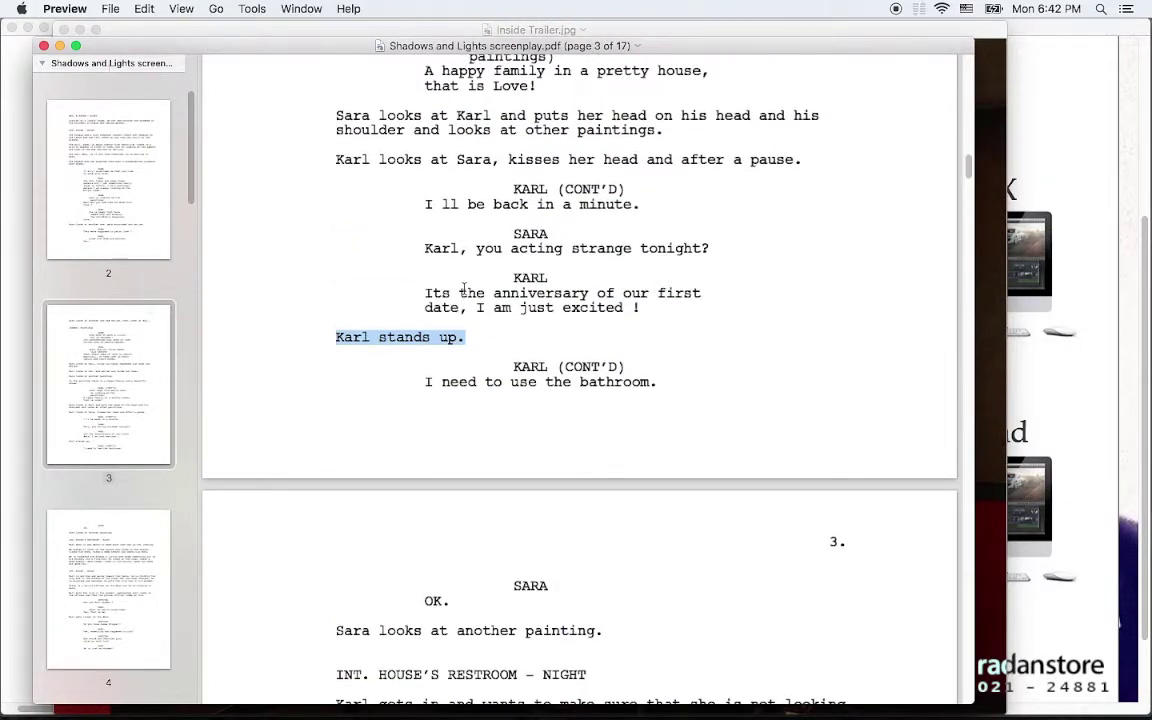
key("super+Tab")
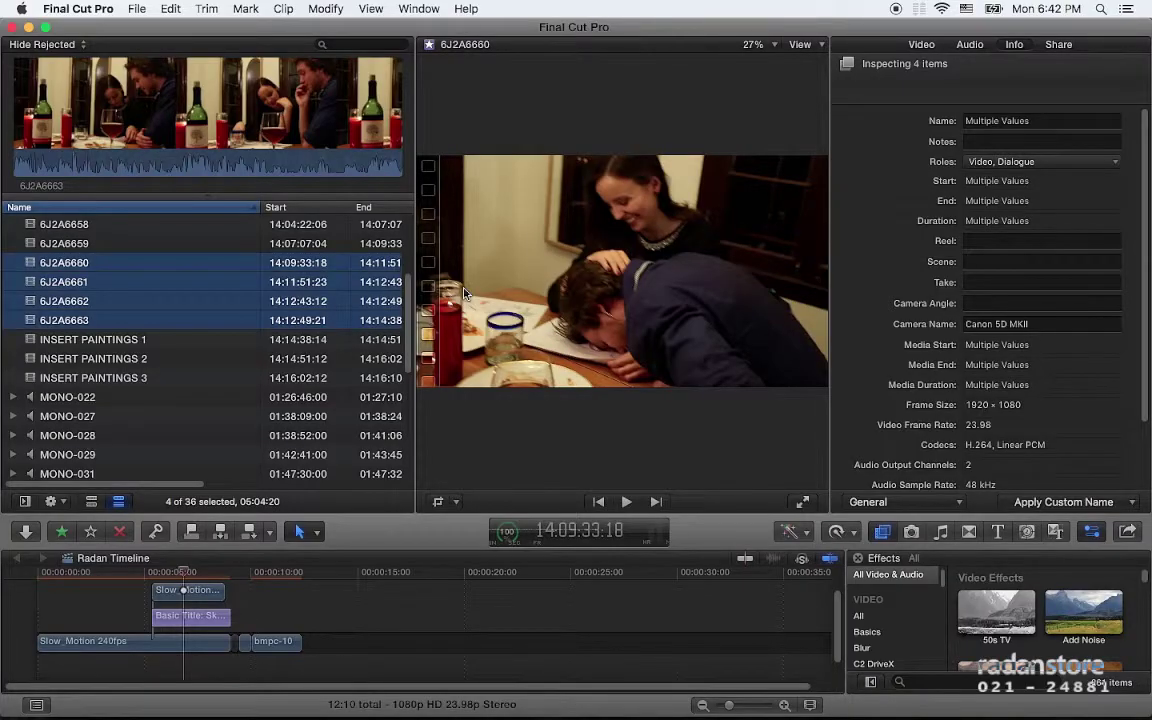
Step: Enter '6.Karl stands up.' as the Scene for the four selected clips
left_click(991, 262)
type("6")
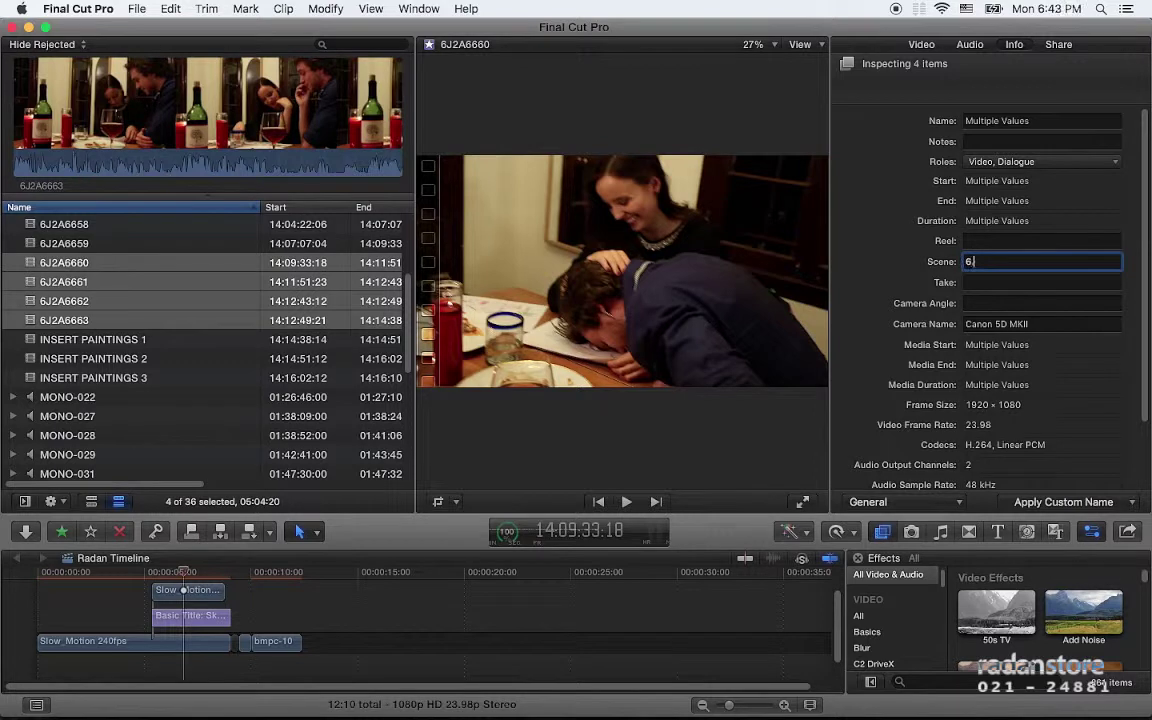
type(".Karl stands up.")
key("Return")
key("BackSpace")
key("shift+Tab")
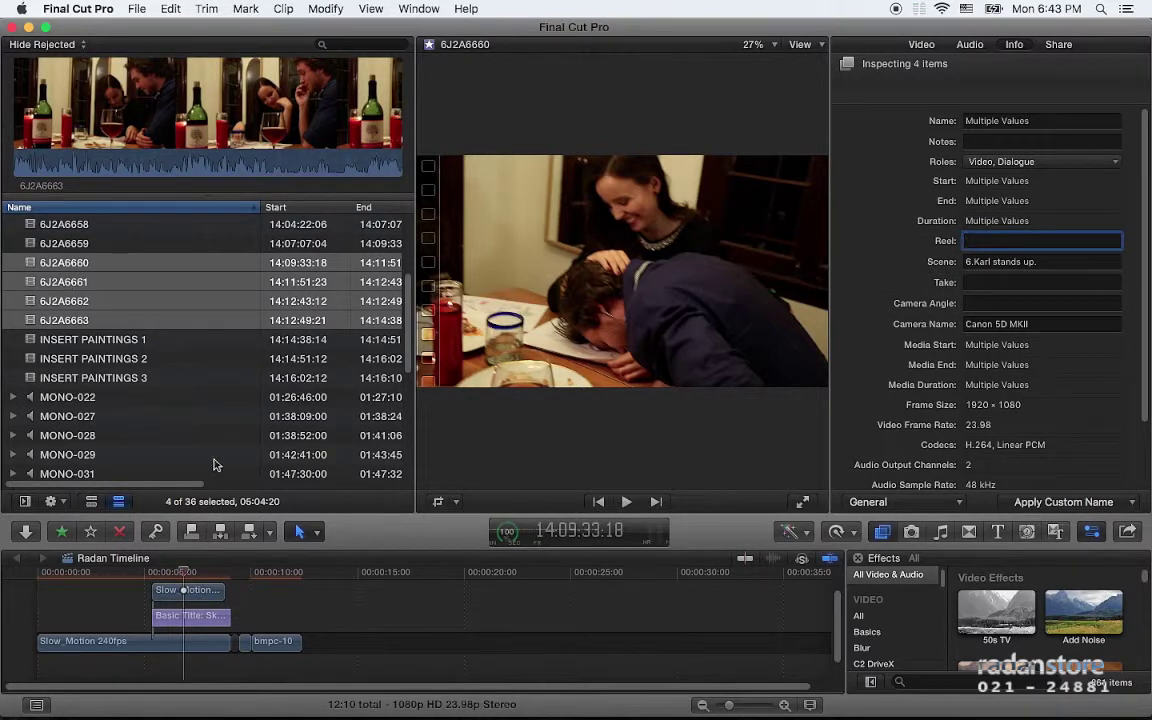
Step: Rename the four clips using the Scene + Counter naming preset
left_click(345, 10)
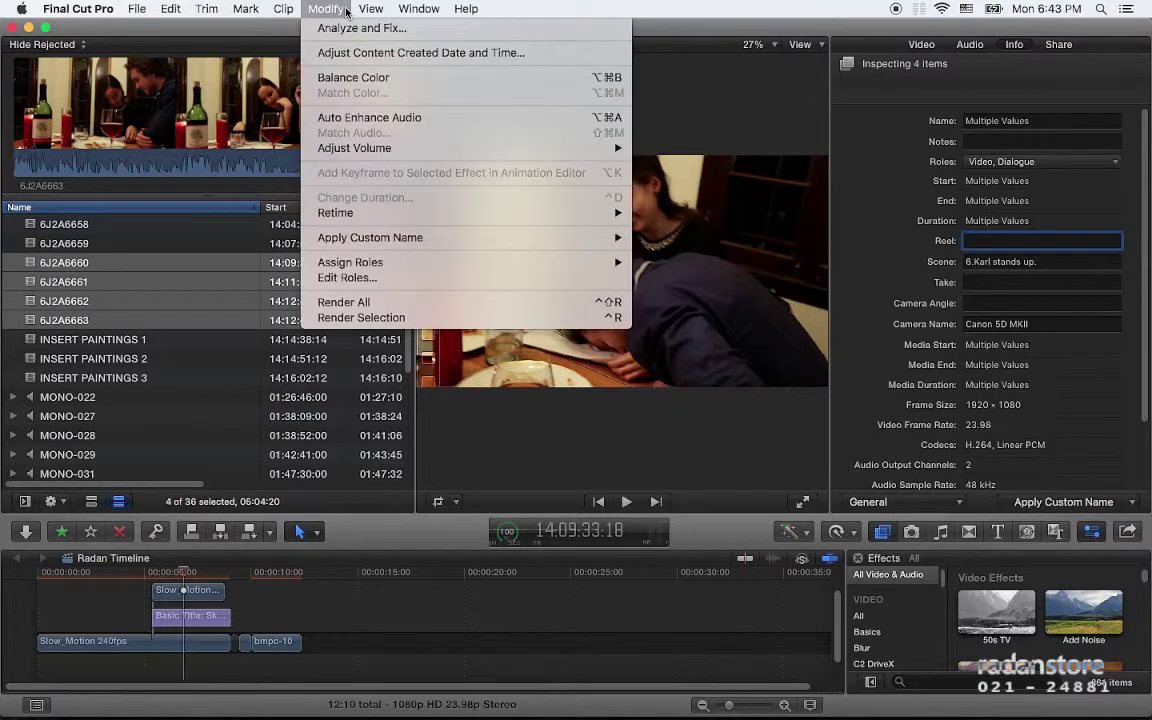
mouse_move(385, 245)
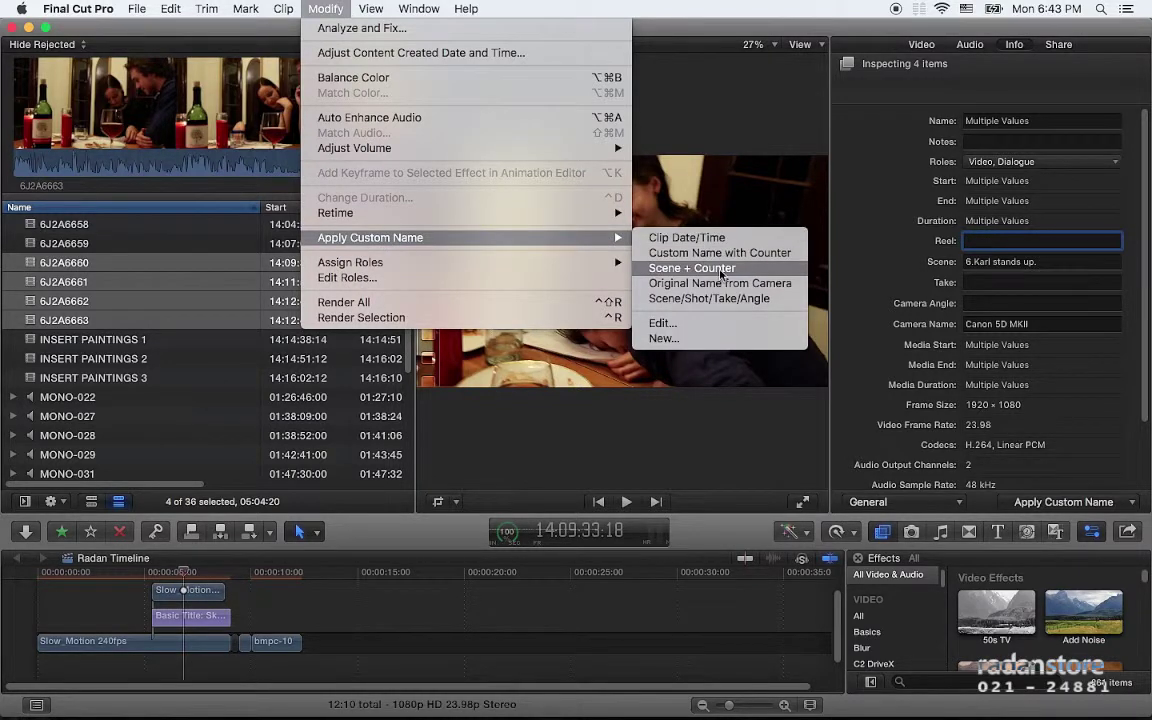
left_click(663, 338)
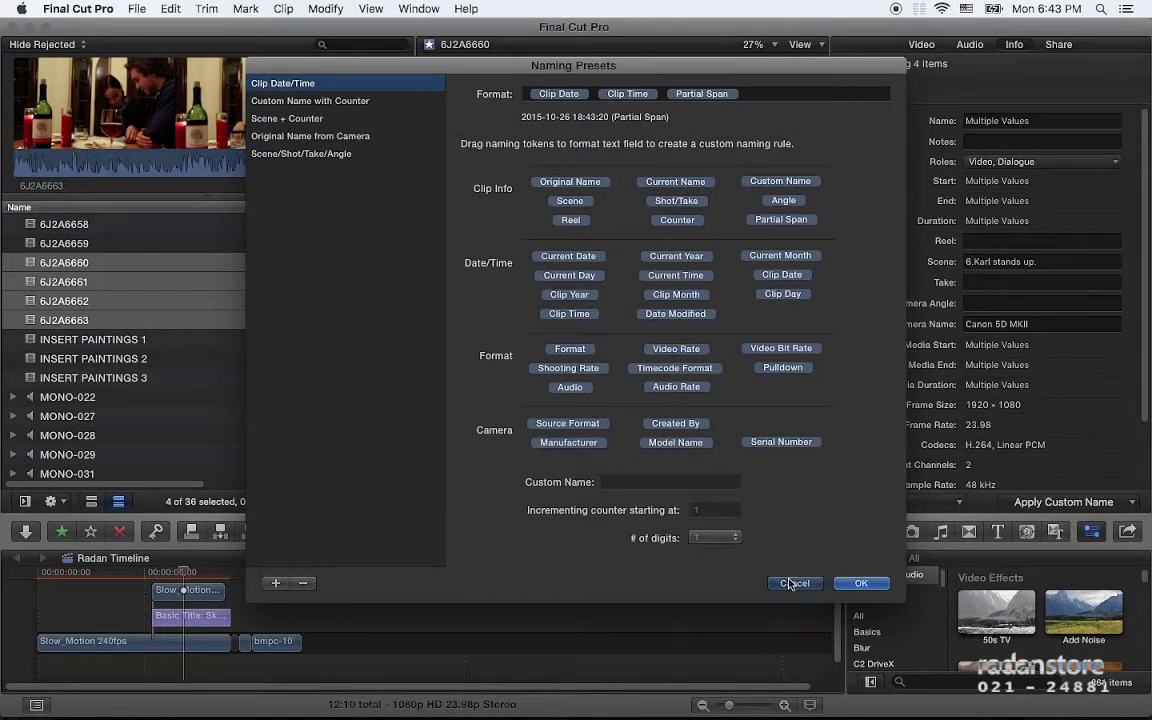
key("Escape")
left_click(324, 10)
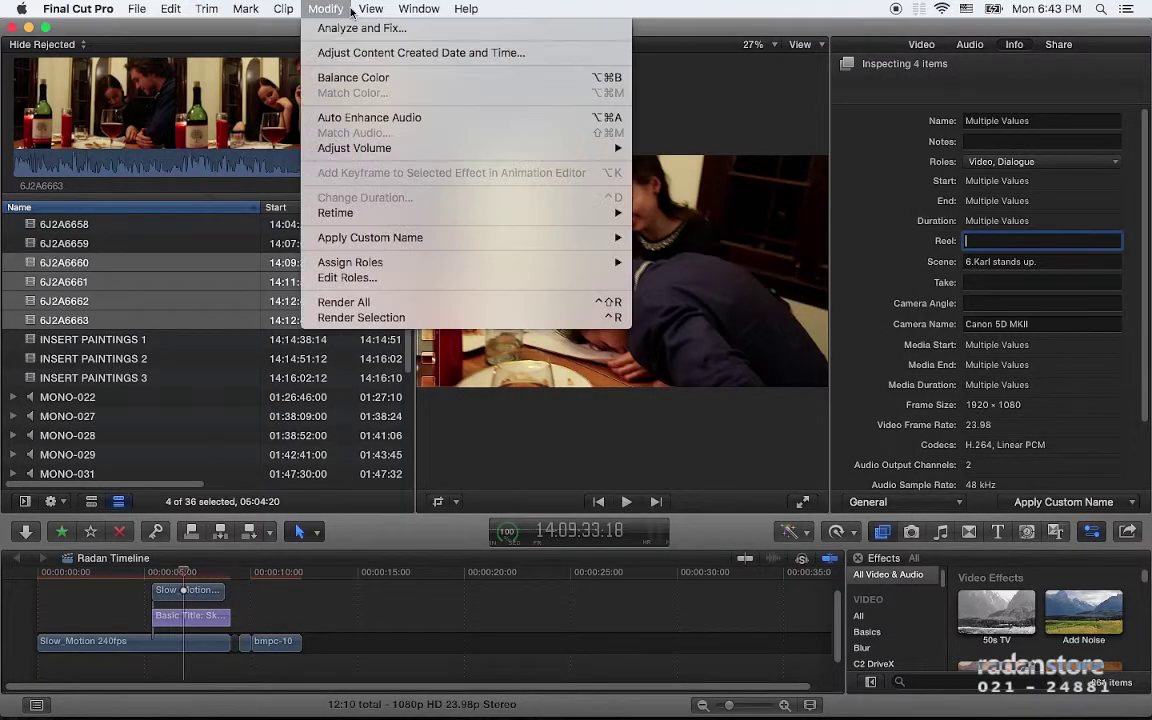
mouse_move(560, 237)
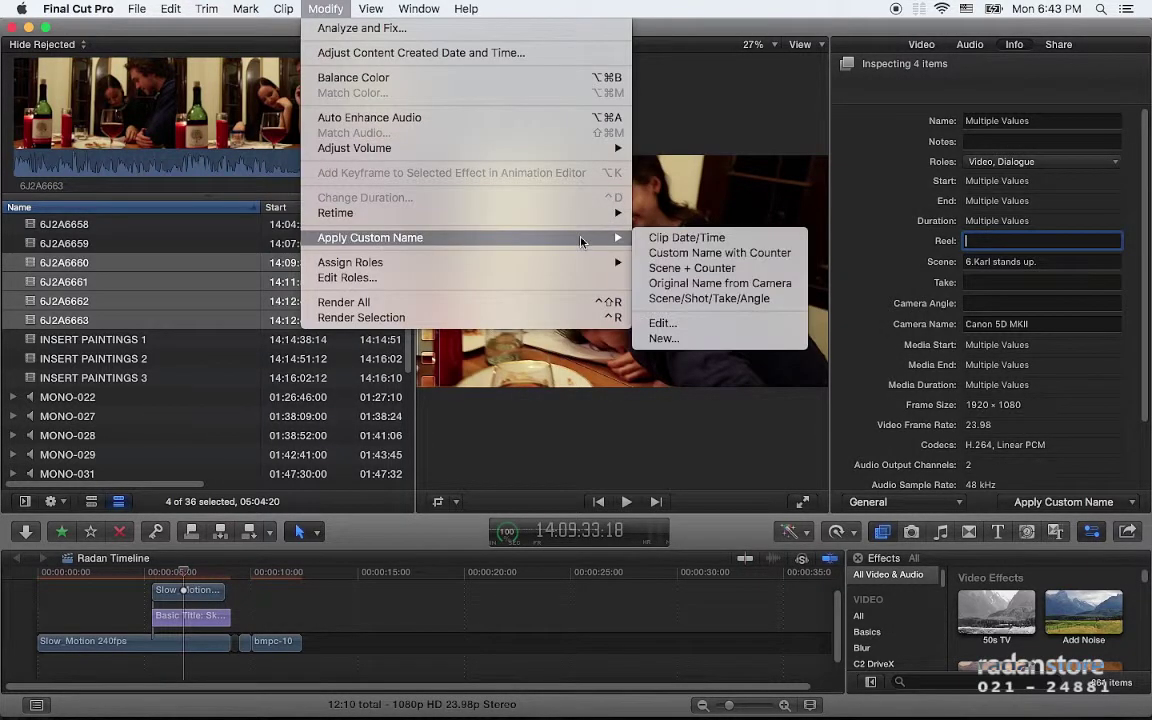
left_click(683, 268)
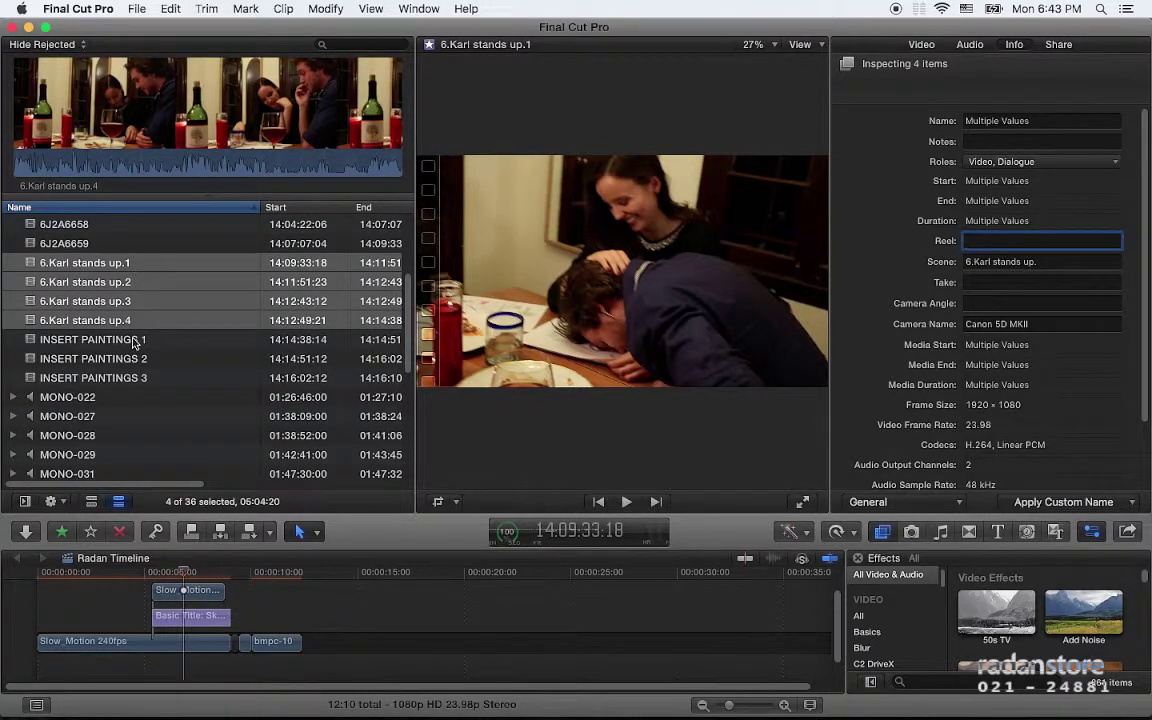
Step: Inspect clip 6J2A6659 and the renamed clips 6.Karl stands up.1 and 6.Karl stands up.2
scroll(133, 343, "up", 5)
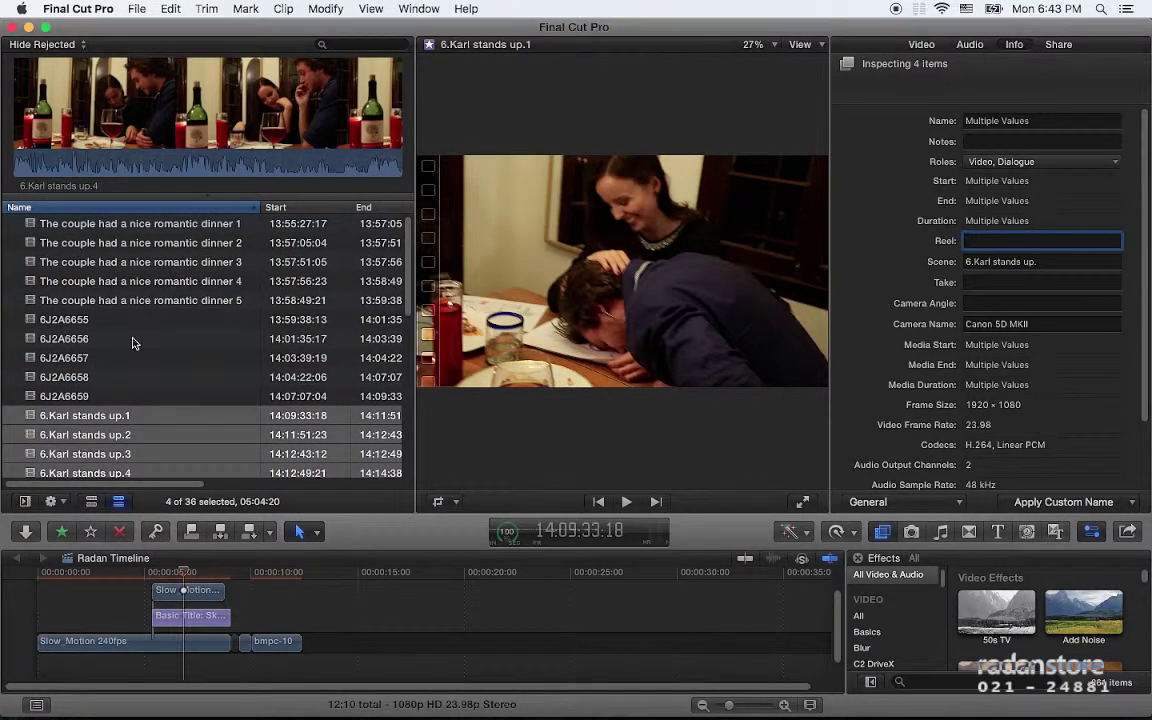
scroll(133, 343, "down", 2)
left_click(133, 343)
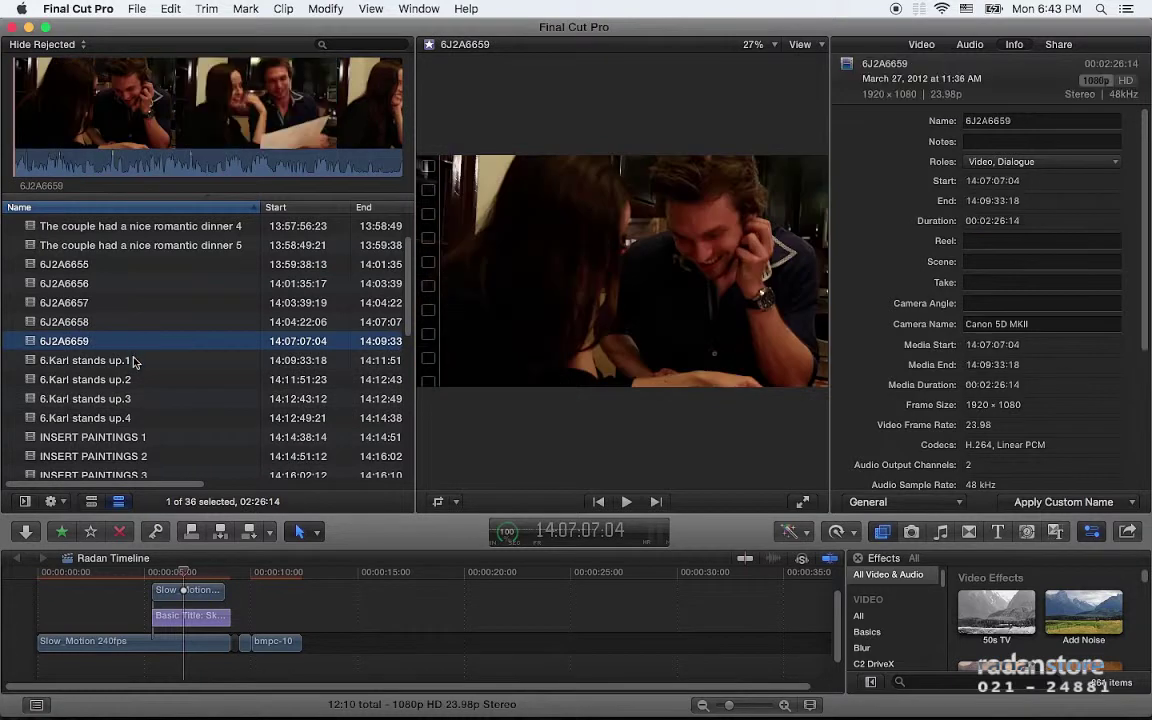
scroll(130, 362, "up", 1)
left_click(130, 371)
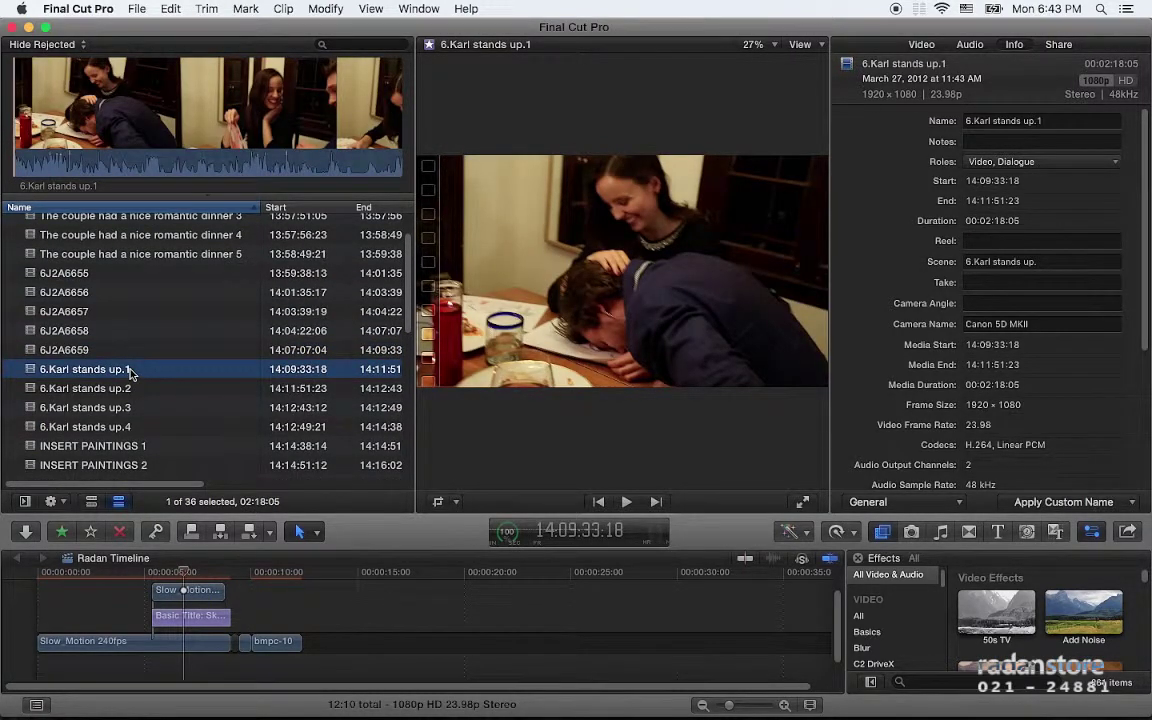
scroll(130, 371, "up", 1)
left_click(127, 399)
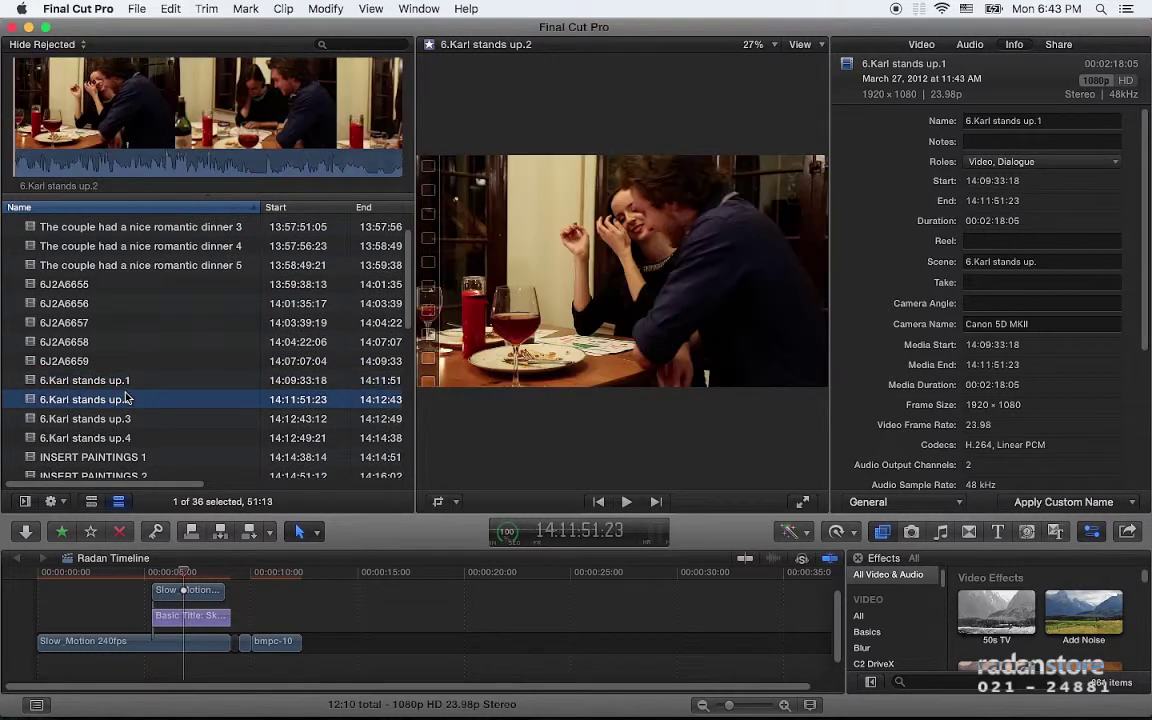
scroll(120, 415, "down", 1)
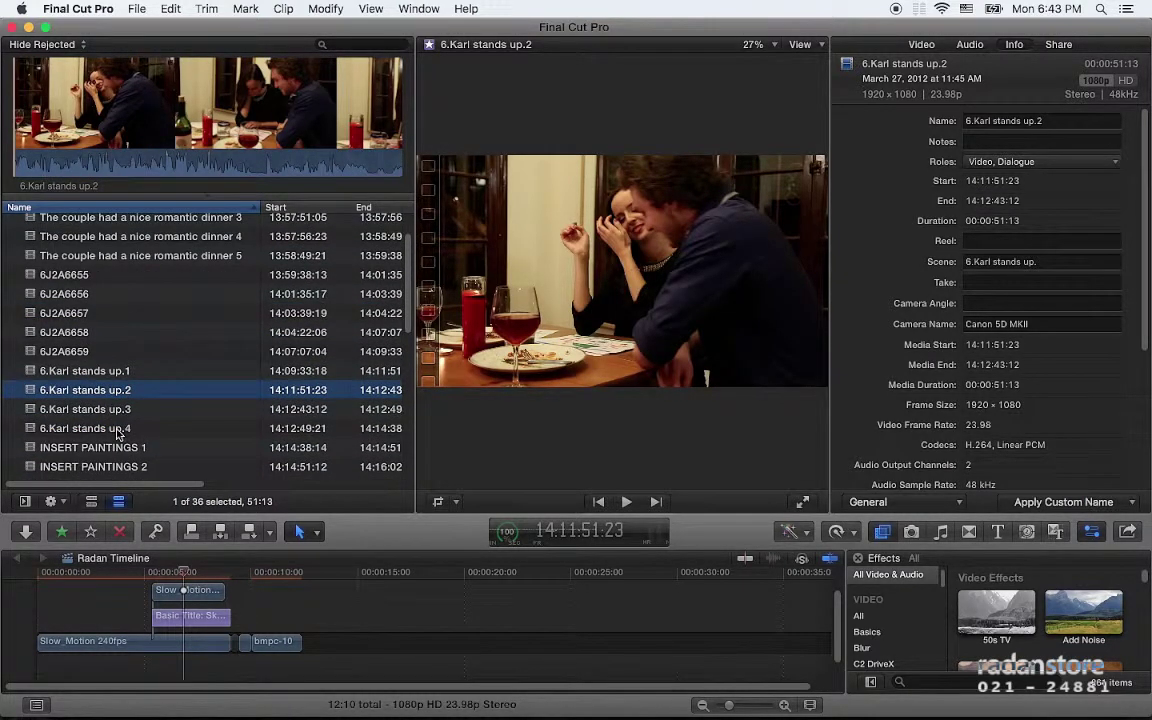
scroll(152, 306, "up", 3)
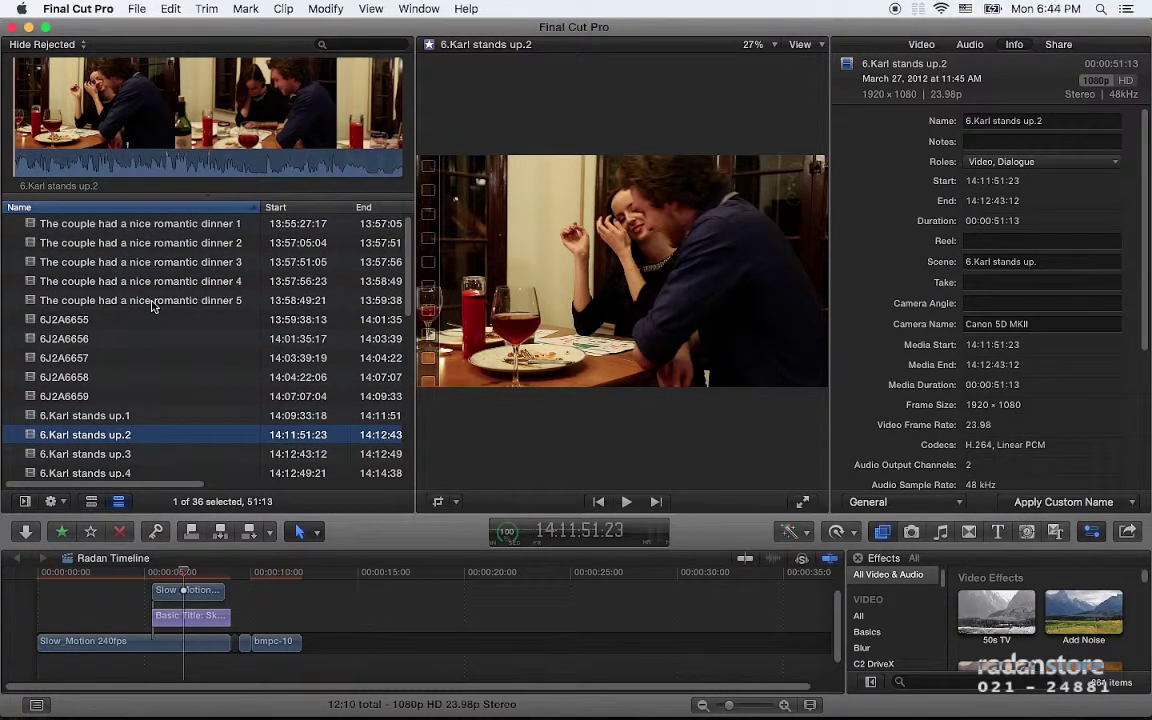
Step: Select the dinner clips and copy the romantic dinner paragraph from screenplay page 2
left_click(147, 265)
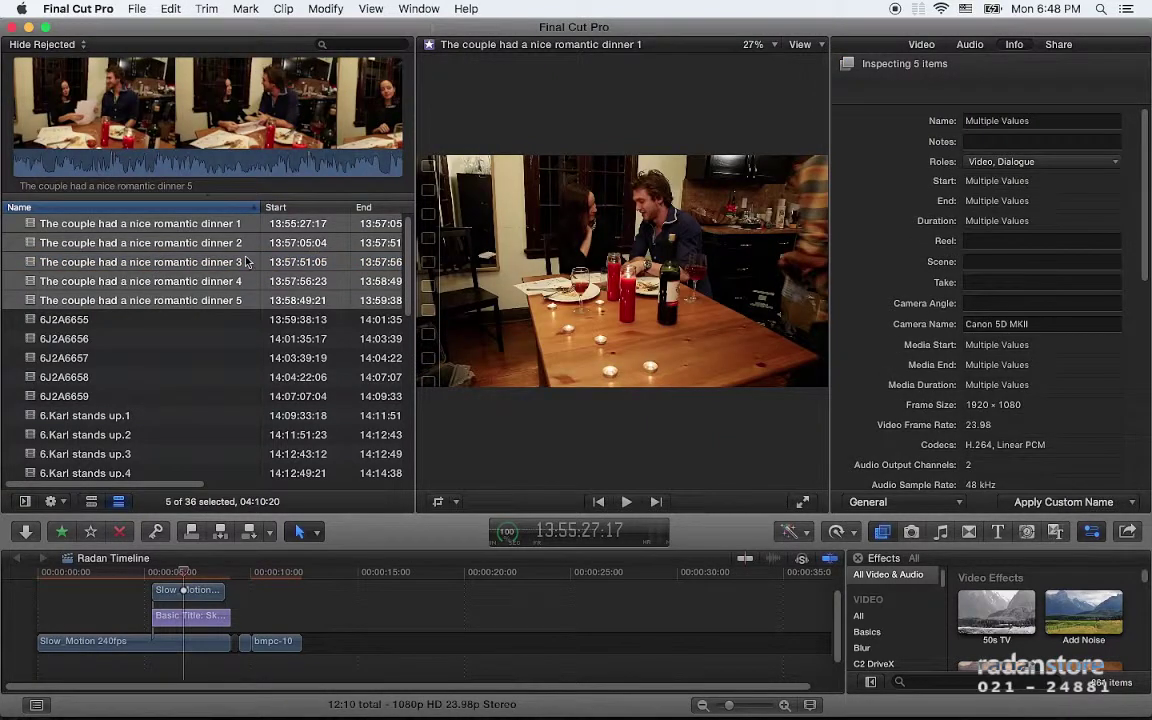
key("super+Tab")
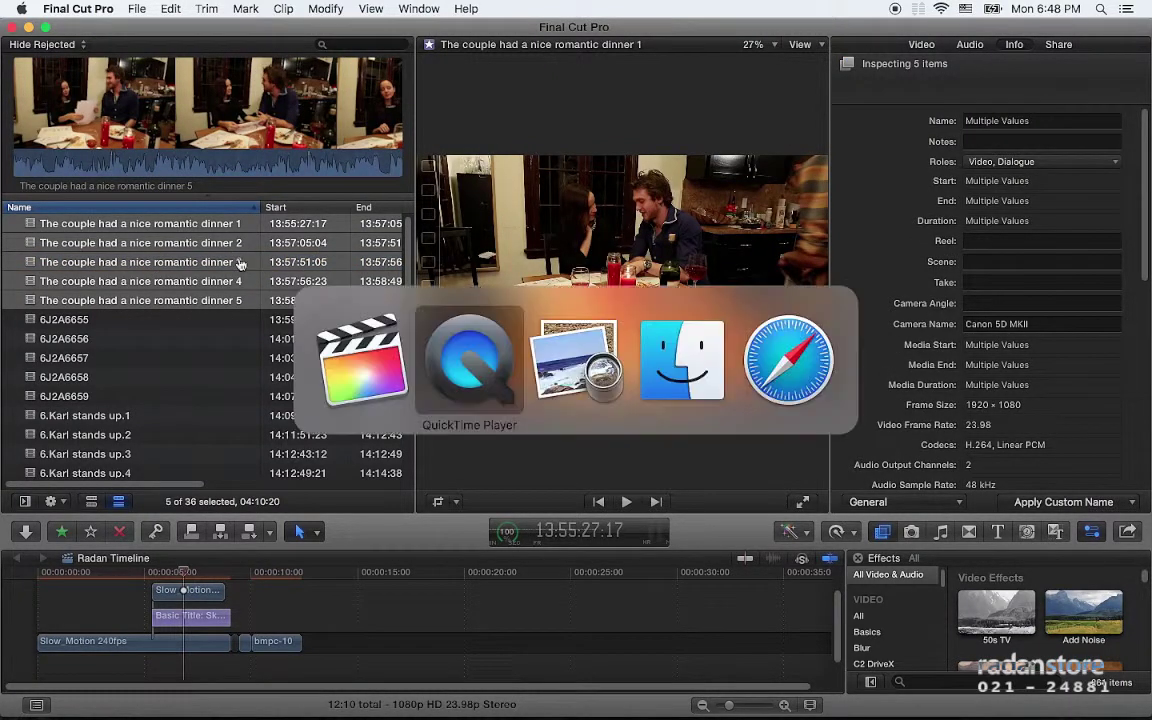
key("super+Tab")
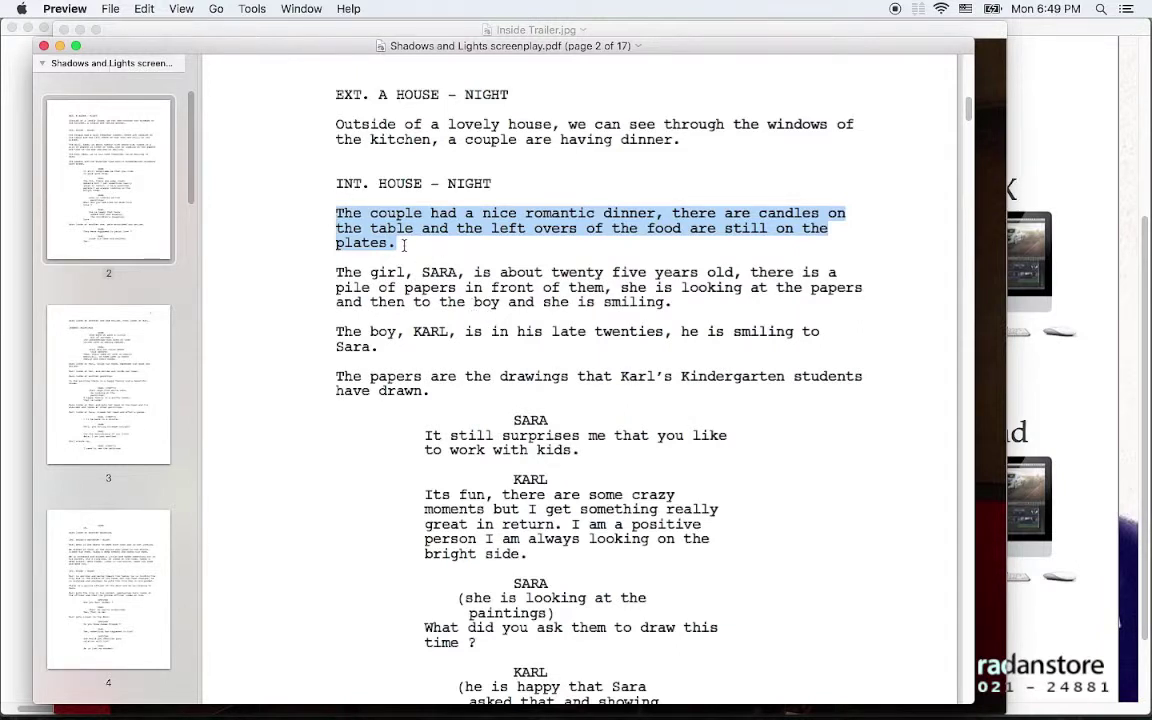
key("super+Tab")
key("super+shift+Tab")
key("super+c")
key("super+Tab")
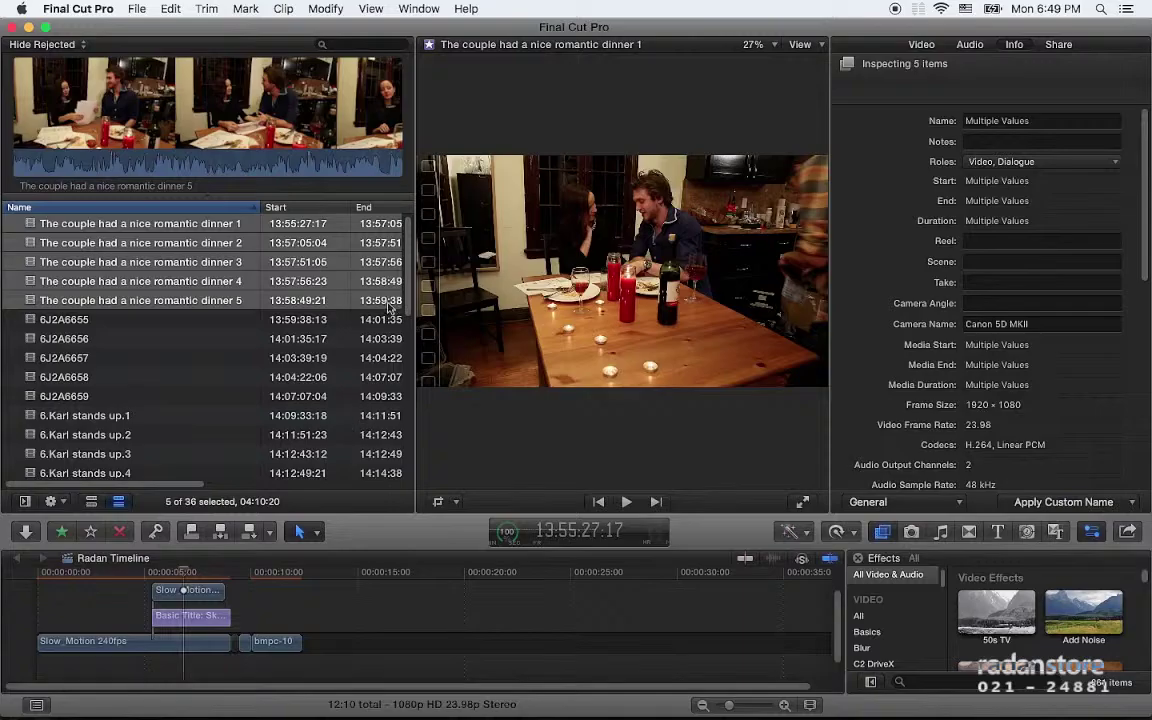
Step: Paste the dinner paragraph into the five dinner clips' Notes and verify it on dinner 3
left_click(989, 140)
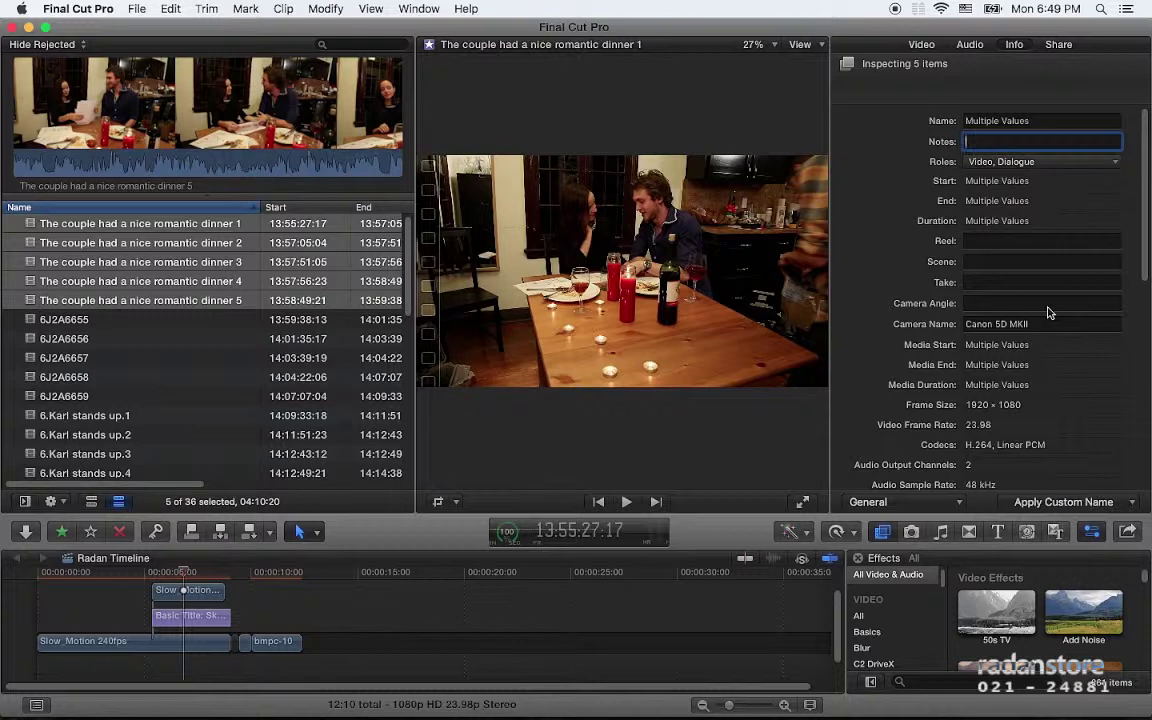
key("super+v")
left_click(1048, 310)
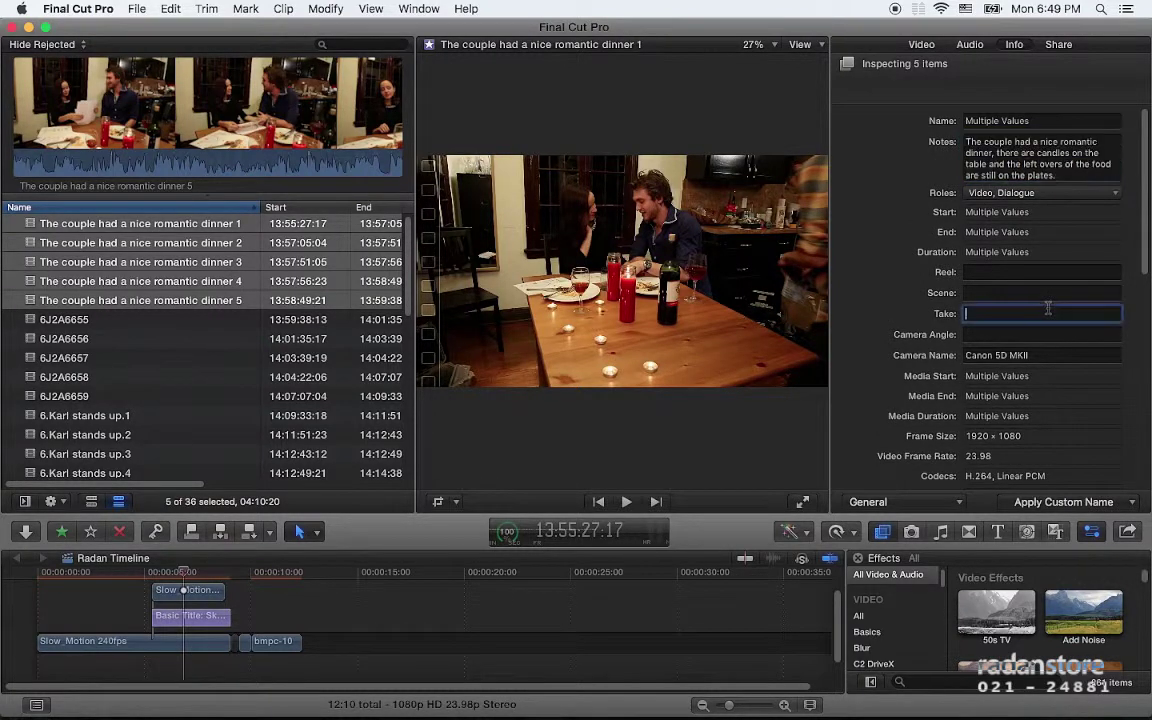
left_click(492, 278)
left_click(165, 262)
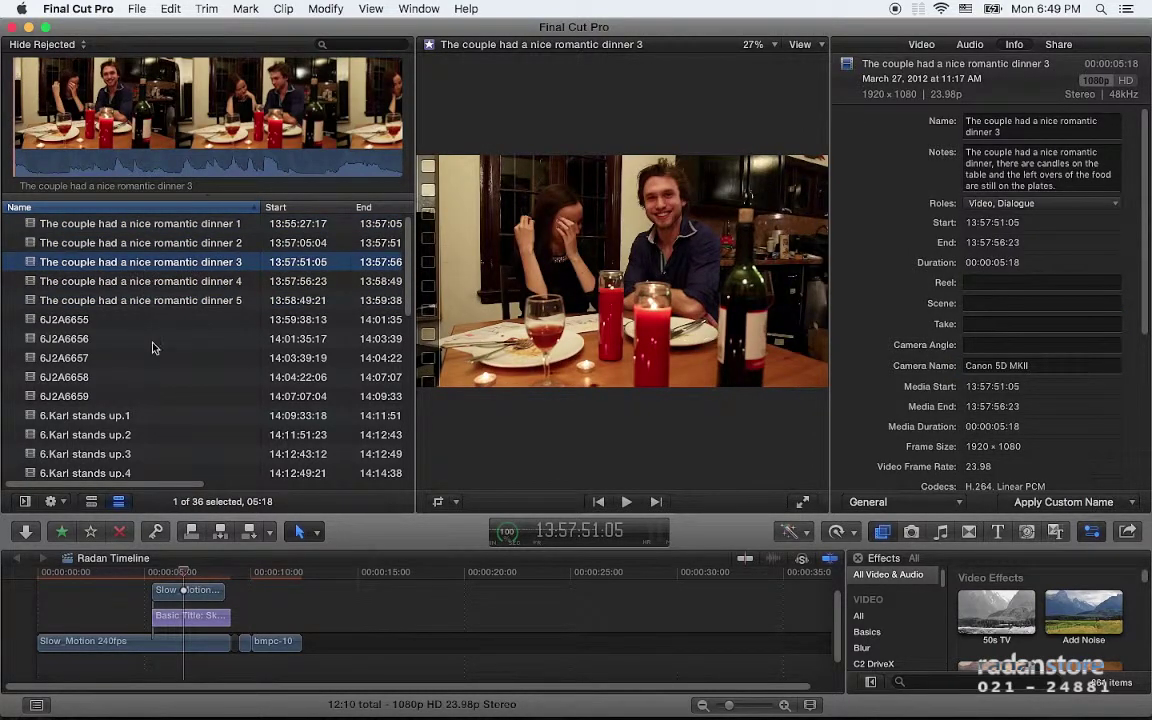
Step: Select the five browser clips 6J2A6655 through 6J2A6659 as one range
mouse_move(165, 485)
left_mouse_down()
mouse_move(222, 486)
mouse_move(162, 486)
left_mouse_up()
scroll(130, 340, "down", 1)
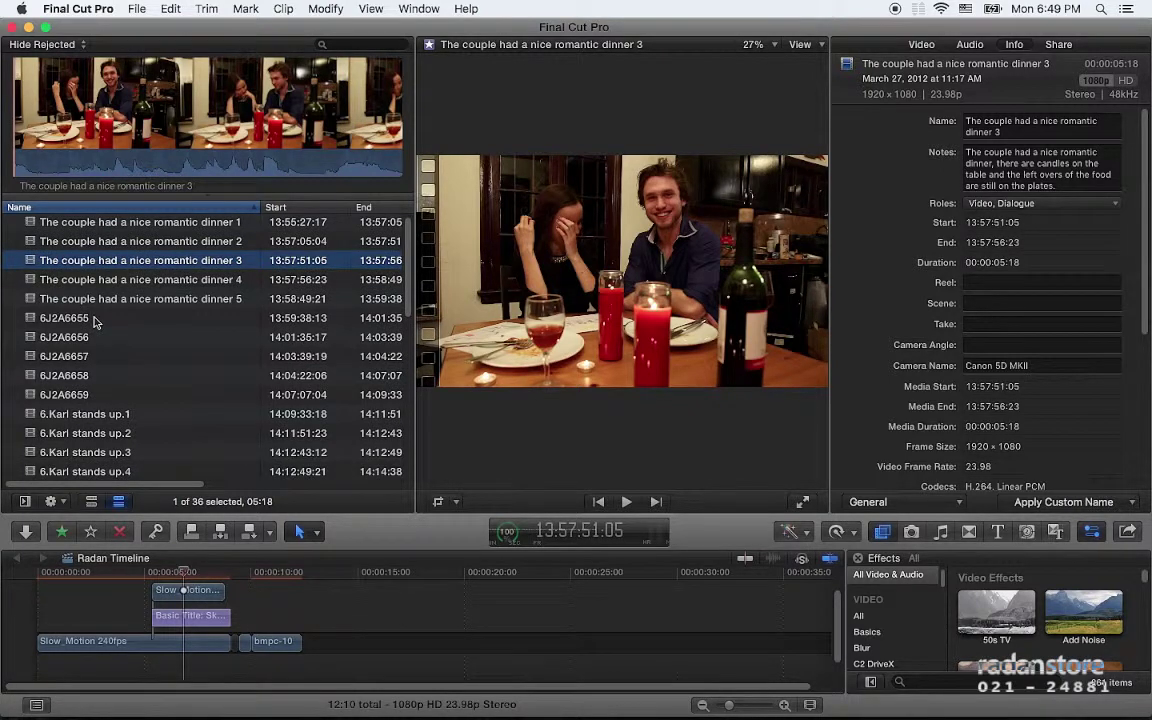
left_click(96, 318)
left_click(96, 395, "shift")
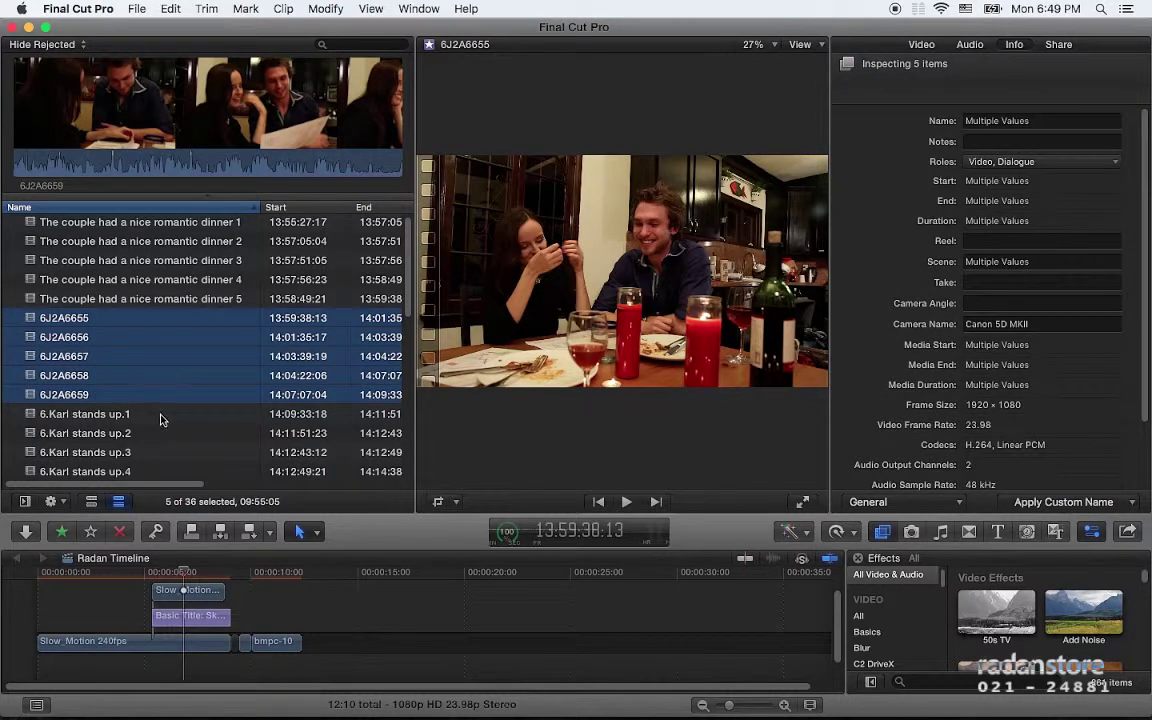
Step: Copy the screenplay line 'Sara looks at another one, gets surprised and smiles.' from Preview
key("super+Tab")
scroll(566, 411, "down", 4)
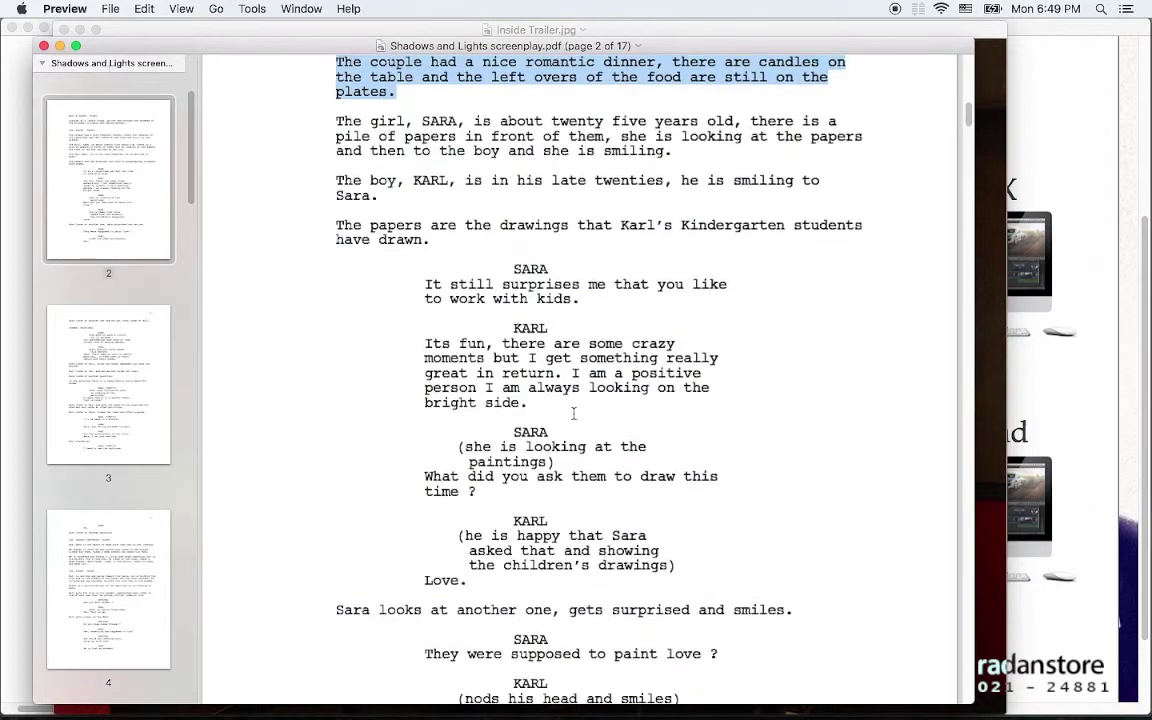
scroll(574, 412, "down", 4)
scroll(572, 411, "down", 2)
scroll(572, 411, "up", 8)
scroll(360, 240, "down", 1)
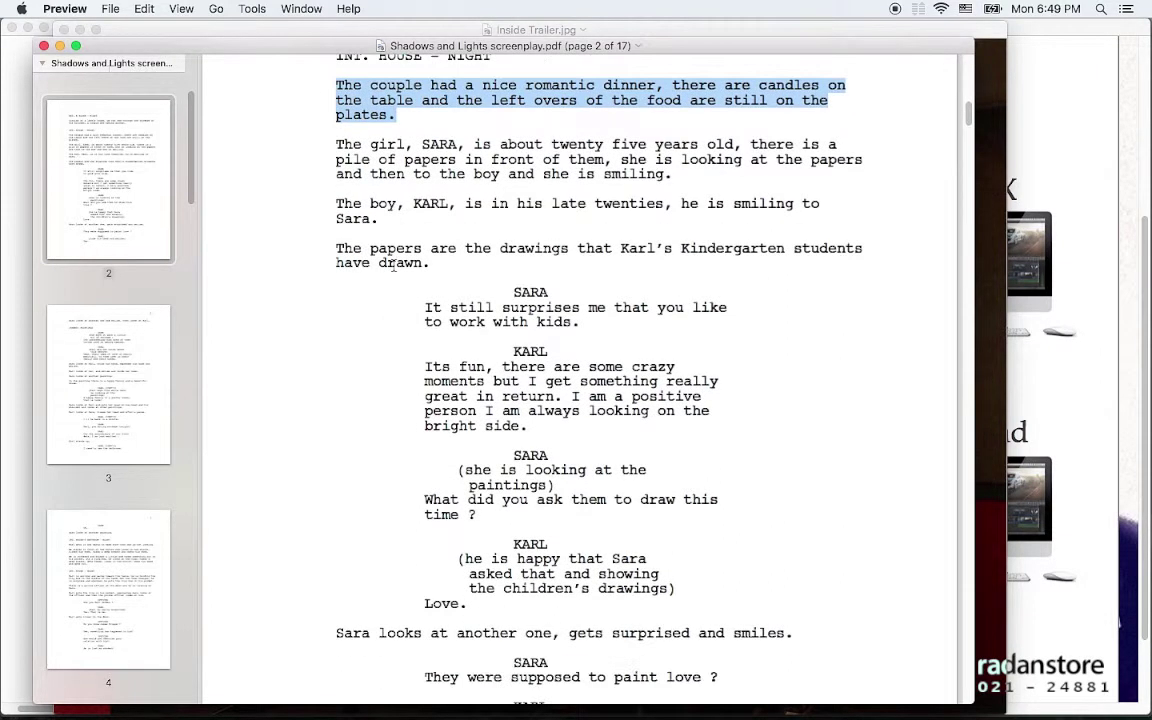
scroll(393, 265, "down", 4)
scroll(410, 300, "down", 4)
scroll(419, 316, "down", 2)
scroll(421, 316, "down", 2)
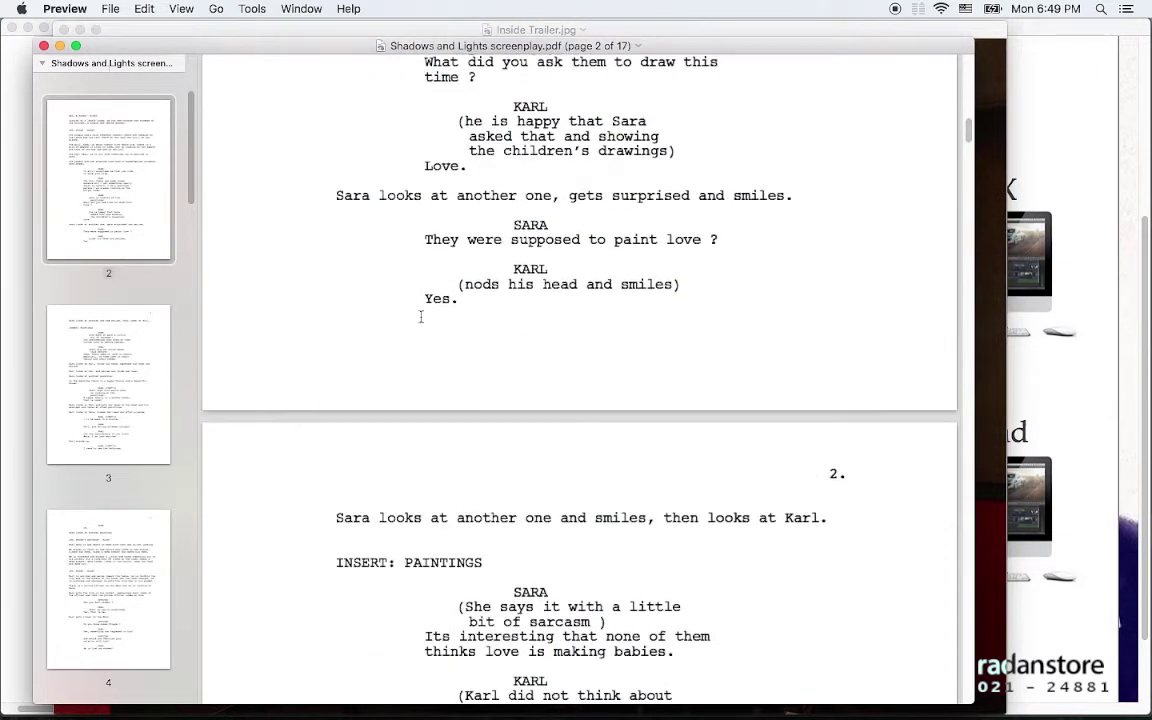
scroll(420, 313, "up", 3)
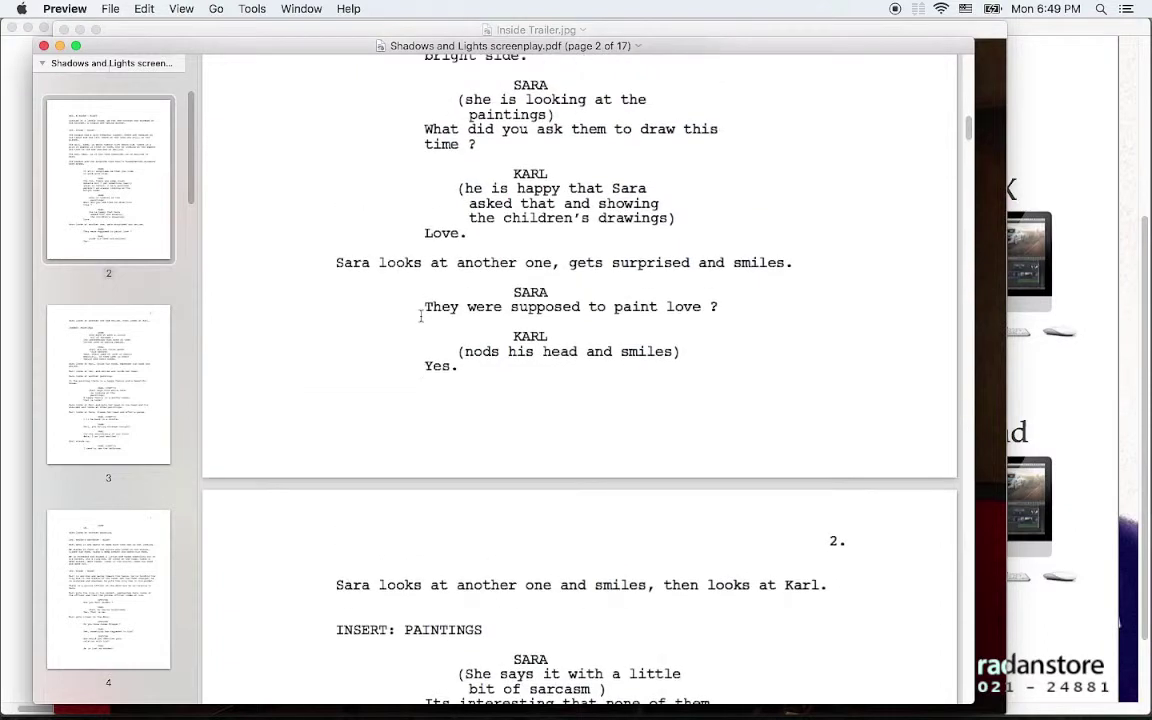
scroll(420, 313, "up", 2)
left_click_drag(339, 308, 795, 310)
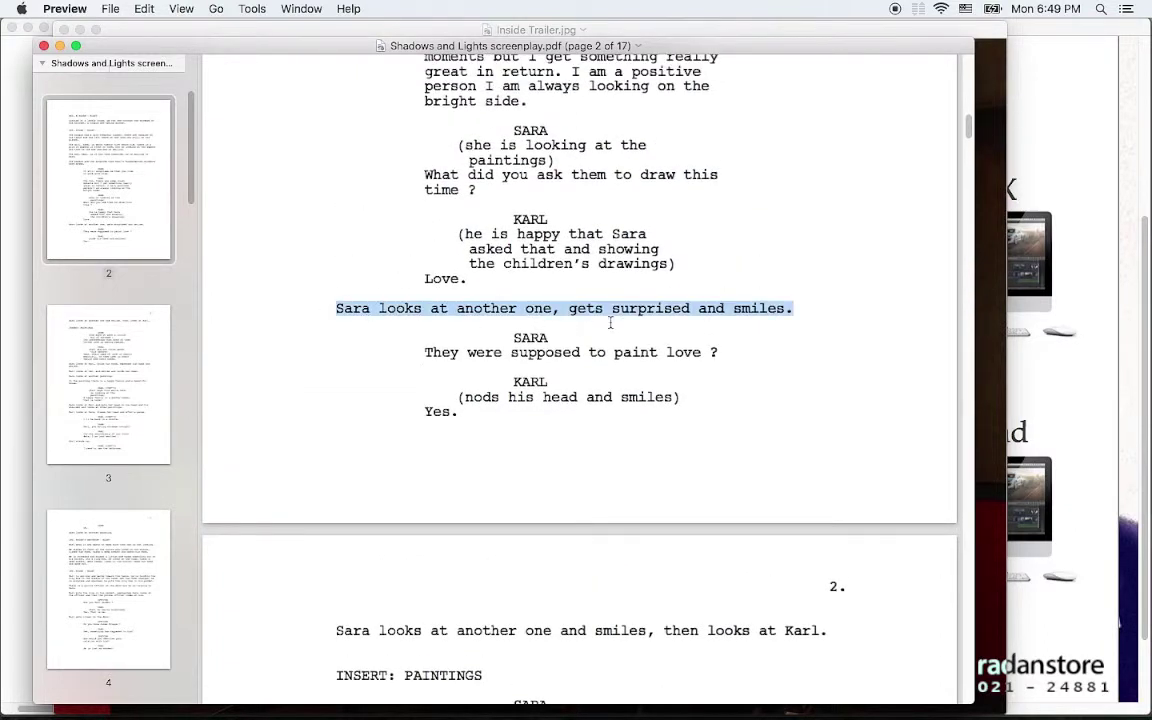
key("super+c")
key("super+Tab")
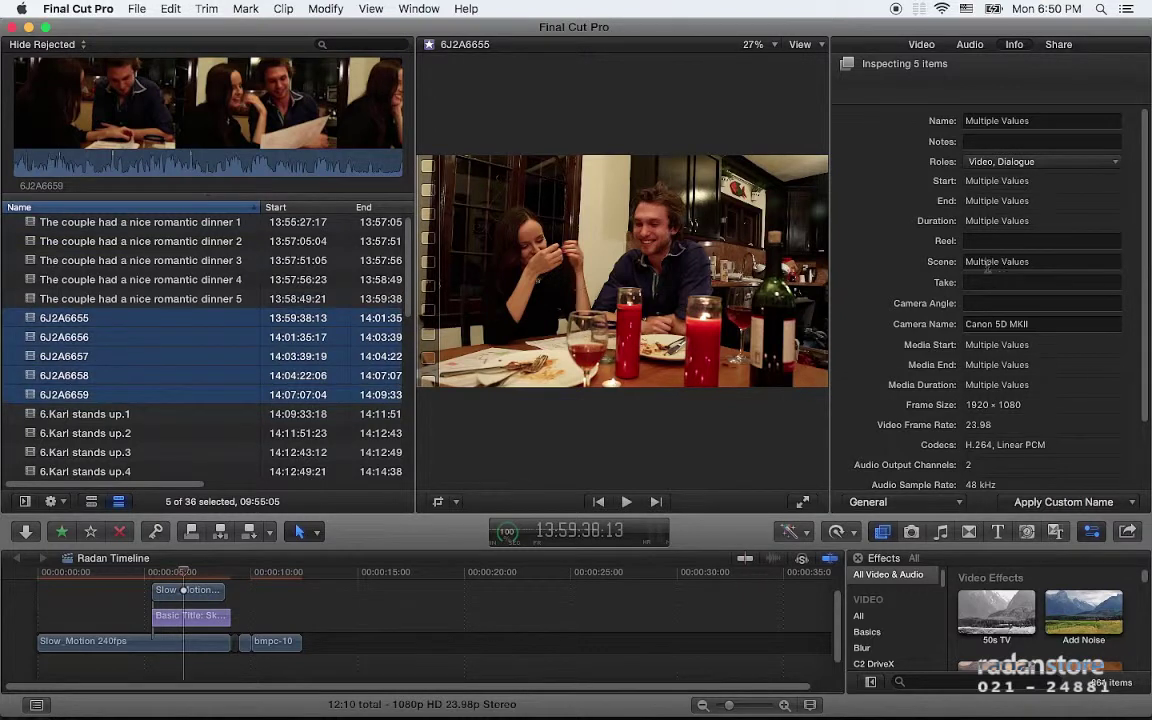
Step: Set the five clips' Scene to '5.Sara looks at another one' in the Info inspector
left_click(964, 261)
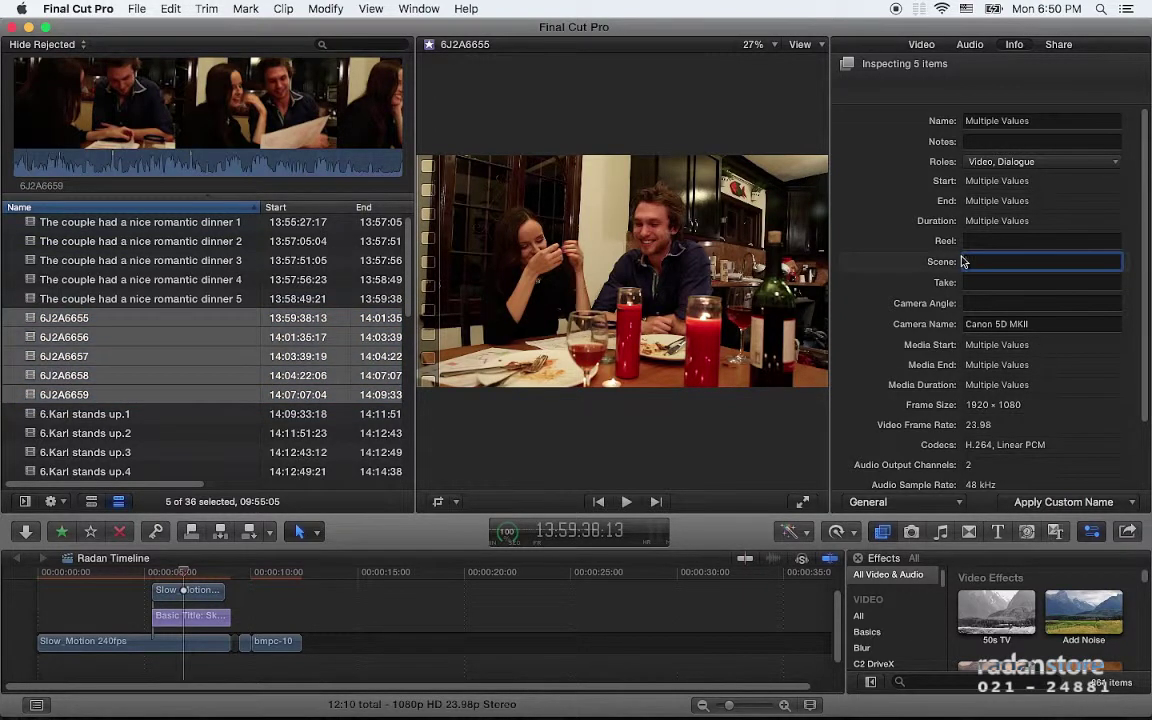
type("6.")
key("super+v")
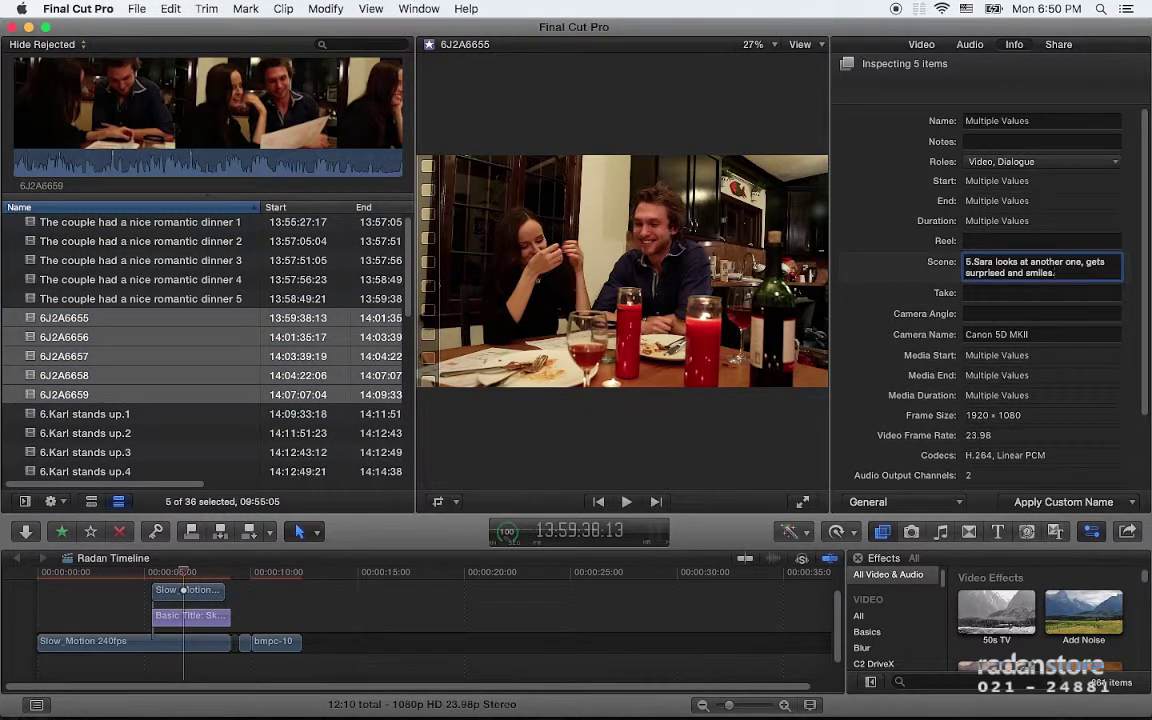
triple_click(1080, 262)
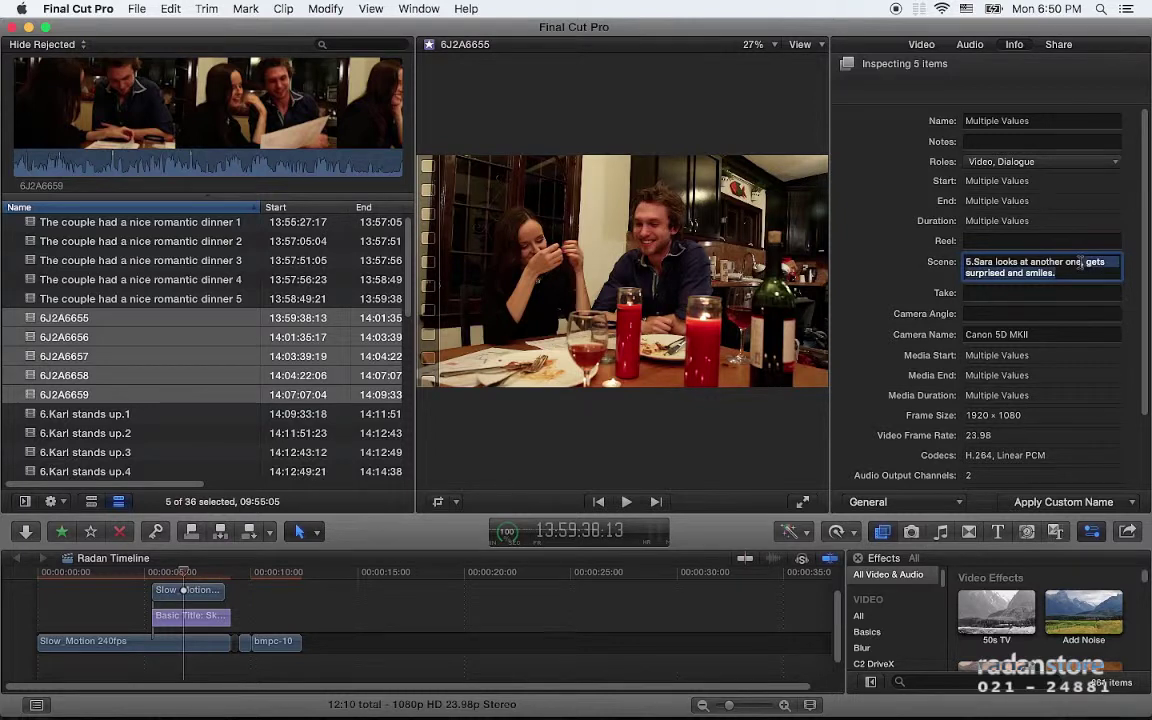
key("BackSpace")
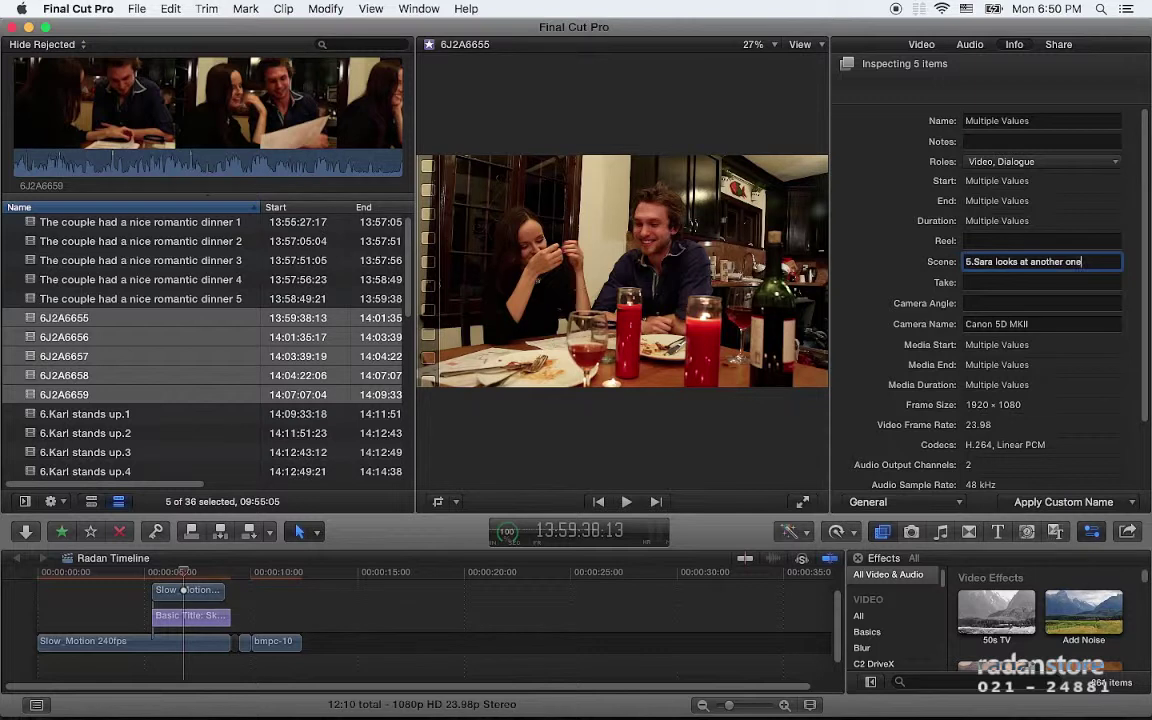
key("Tab")
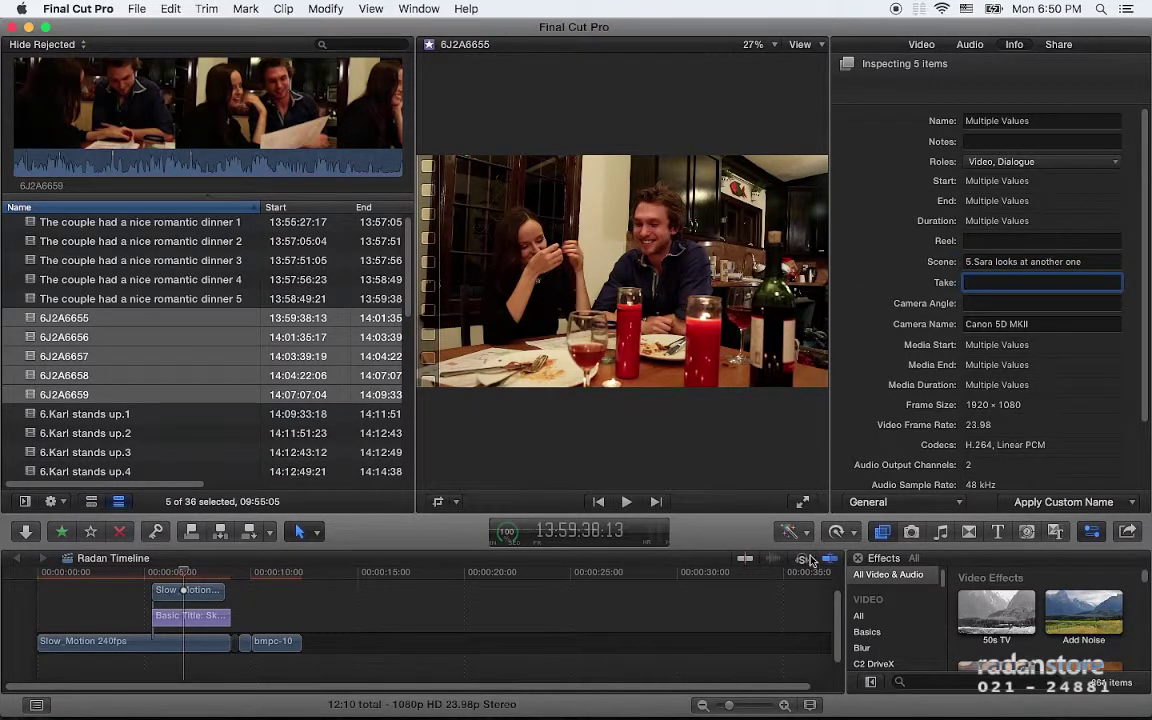
left_click(325, 8)
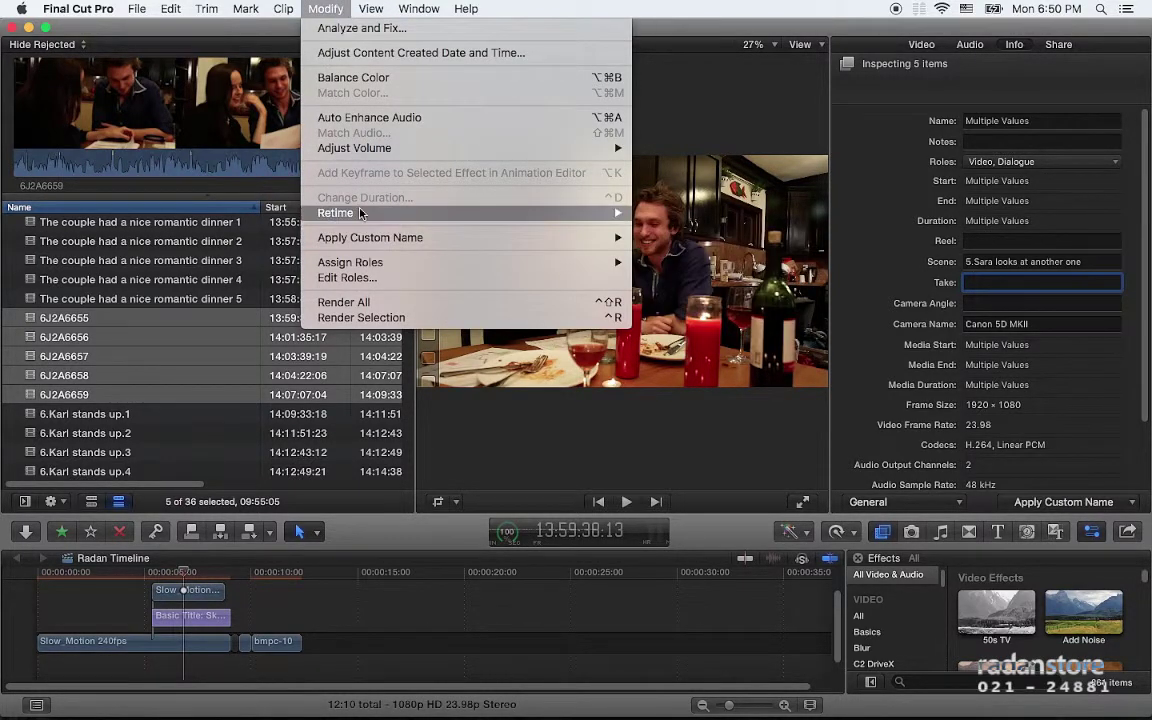
Step: Rename the five clips with the Scene + Counter custom name, giving '5.Sara looks at another one1'–'5'
left_click(894, 457)
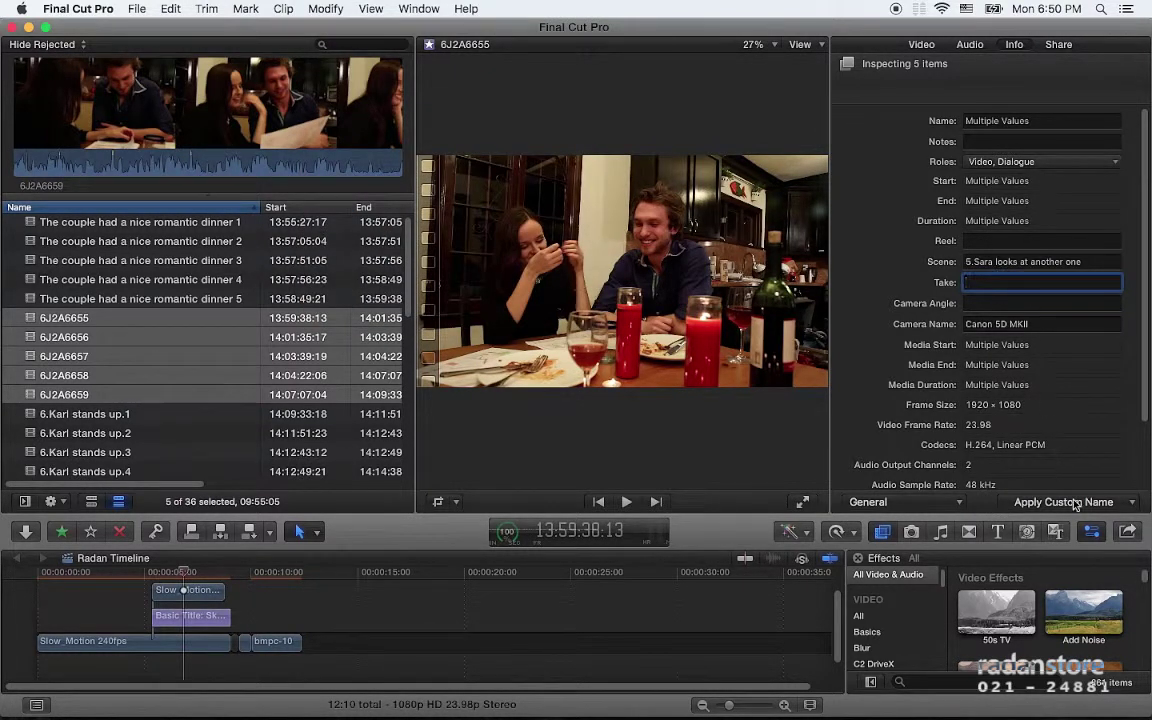
left_click(1122, 503)
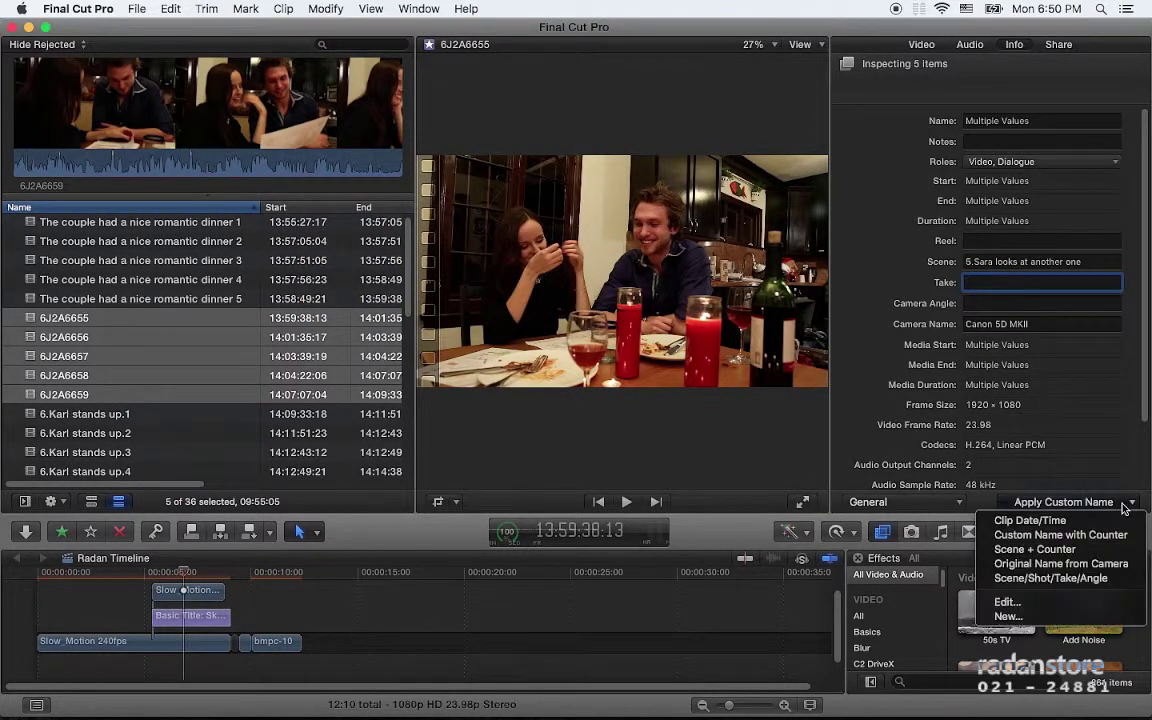
left_click(1071, 550)
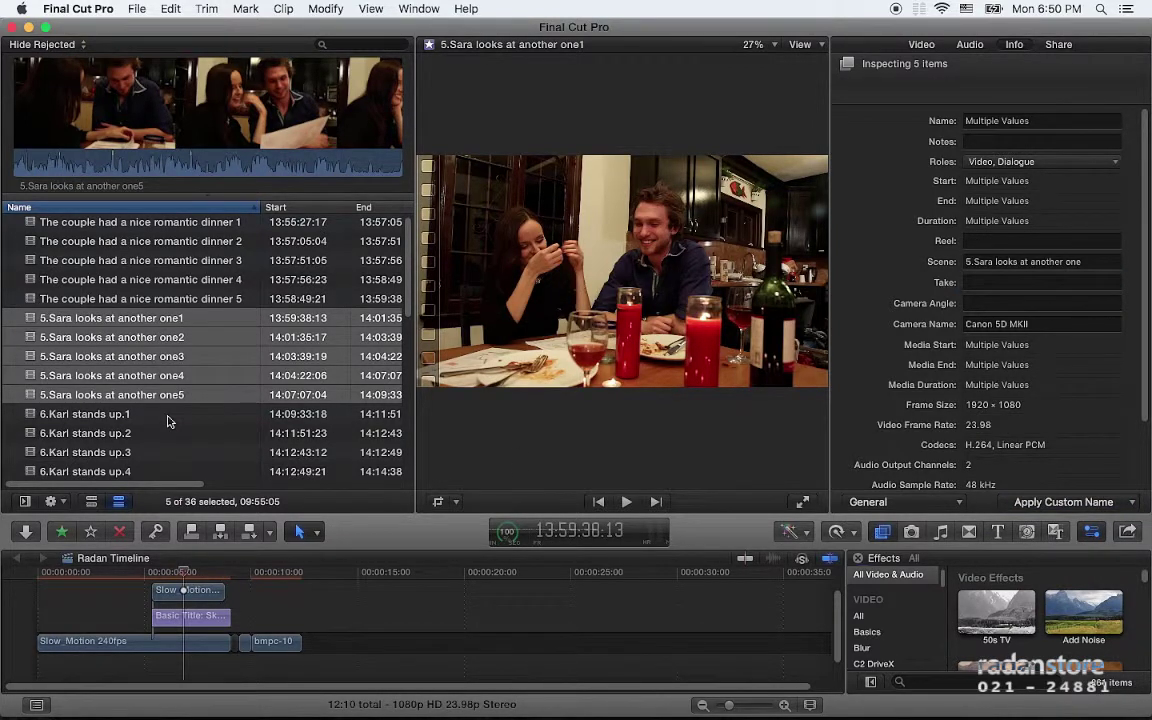
Step: Find the Karl clips in the browser and select '6.Karl stands up.1'
scroll(168, 421, "down", 3)
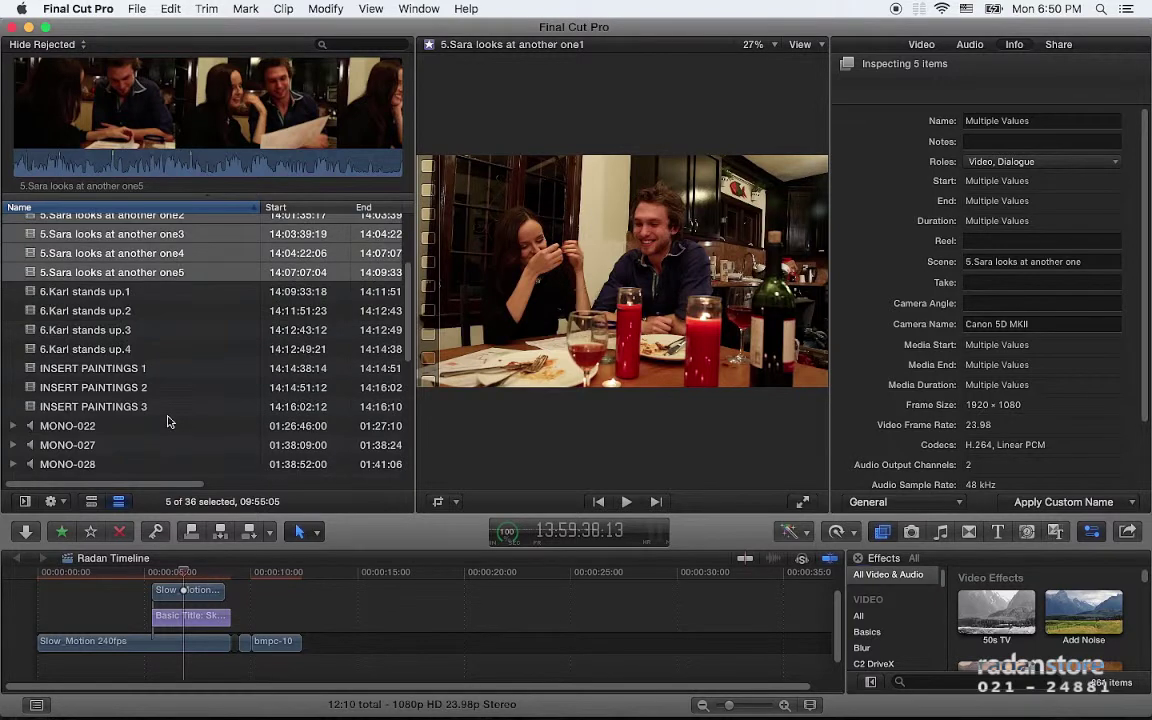
scroll(168, 421, "down", 4)
scroll(168, 421, "down", 2)
scroll(168, 421, "up", 2)
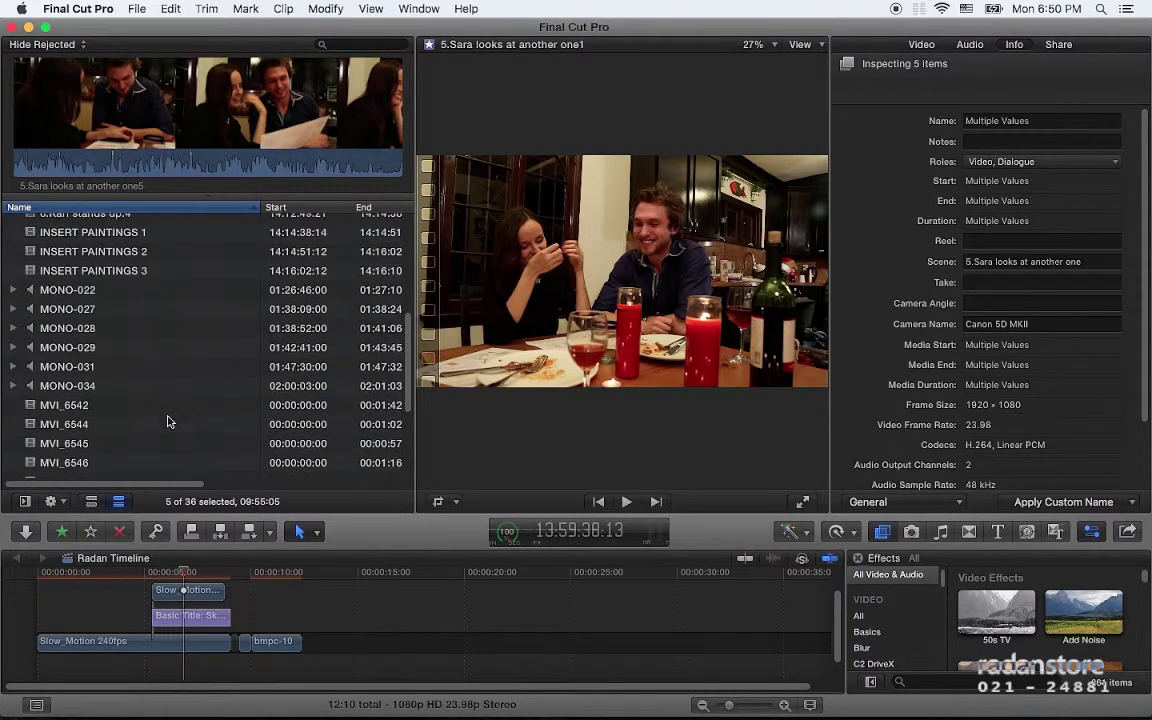
scroll(168, 421, "up", 2)
scroll(155, 390, "down", 5)
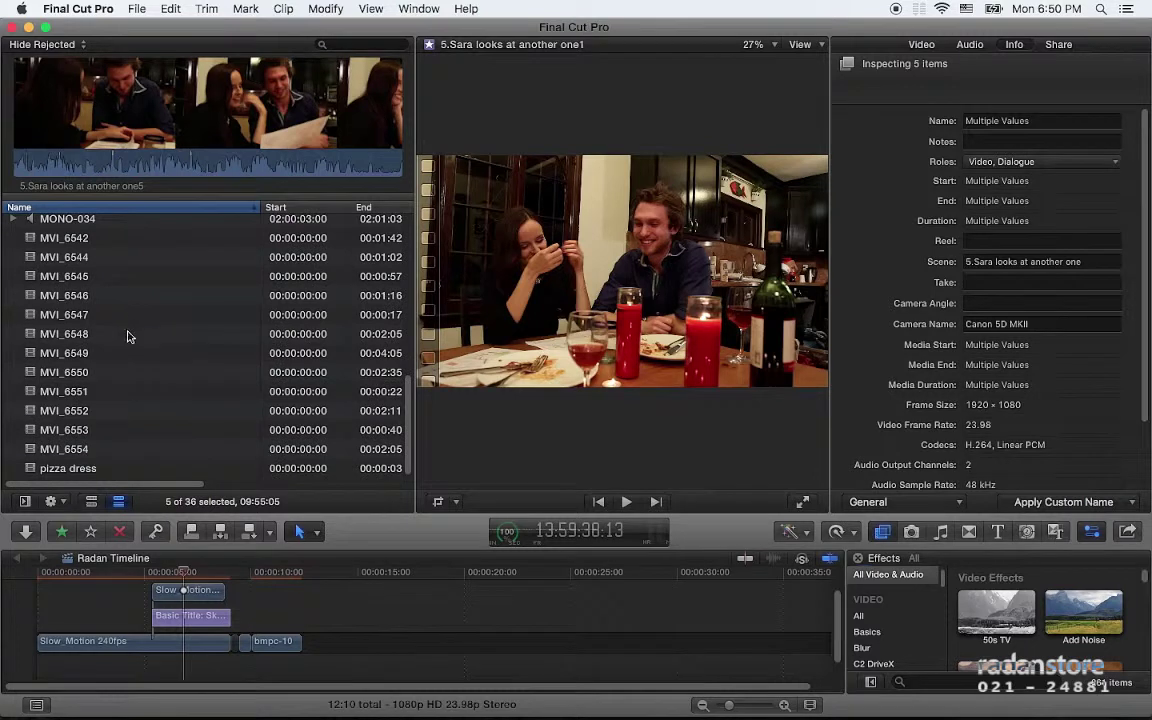
scroll(127, 340, "up", 1)
scroll(127, 340, "up", 2)
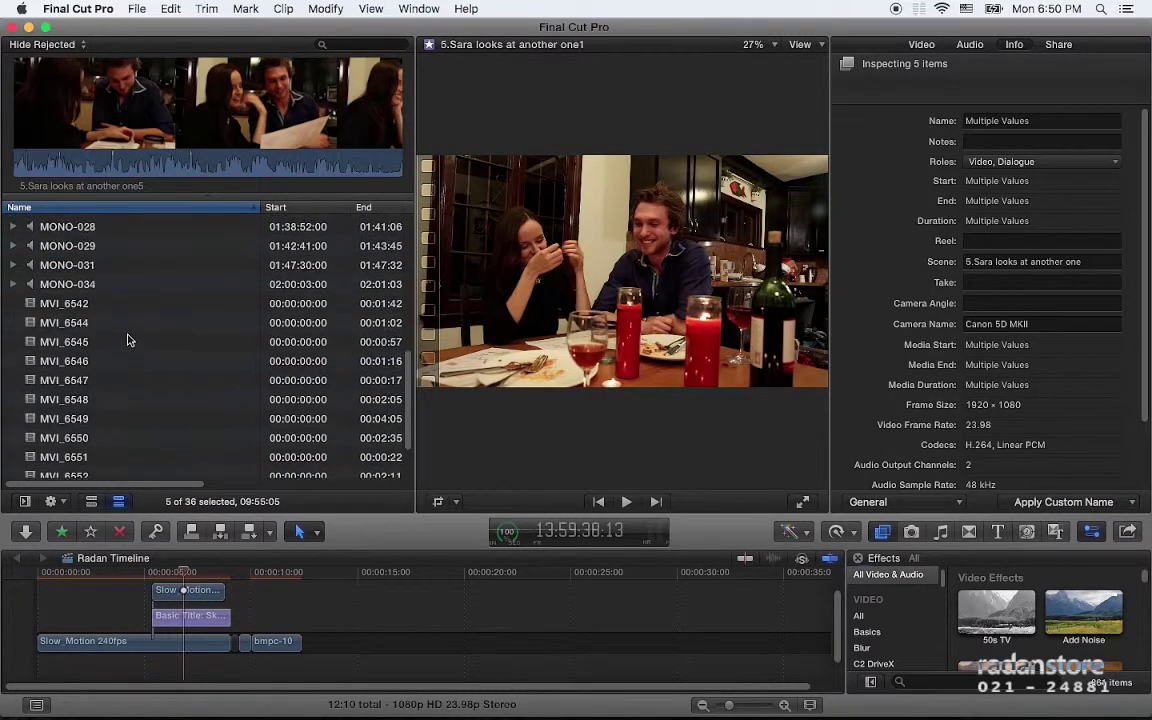
scroll(127, 340, "up", 2)
scroll(127, 340, "up", 4)
scroll(127, 340, "up", 1)
scroll(120, 320, "up", 3)
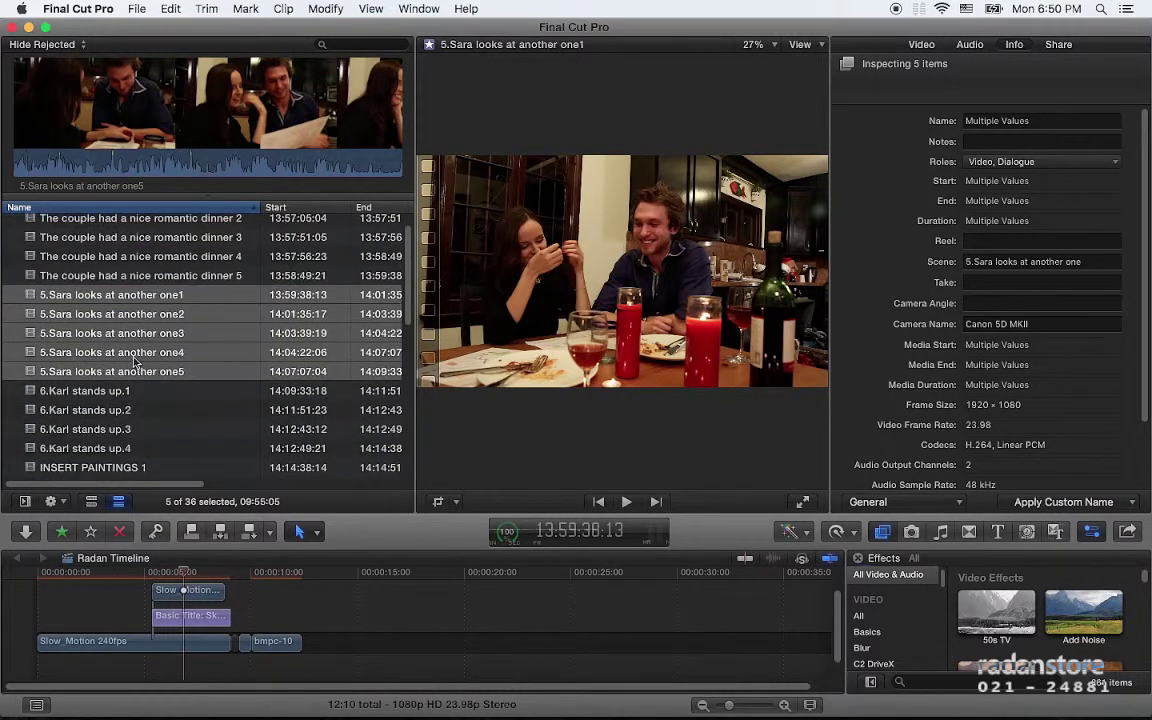
scroll(134, 362, "up", 1)
scroll(134, 362, "down", 3)
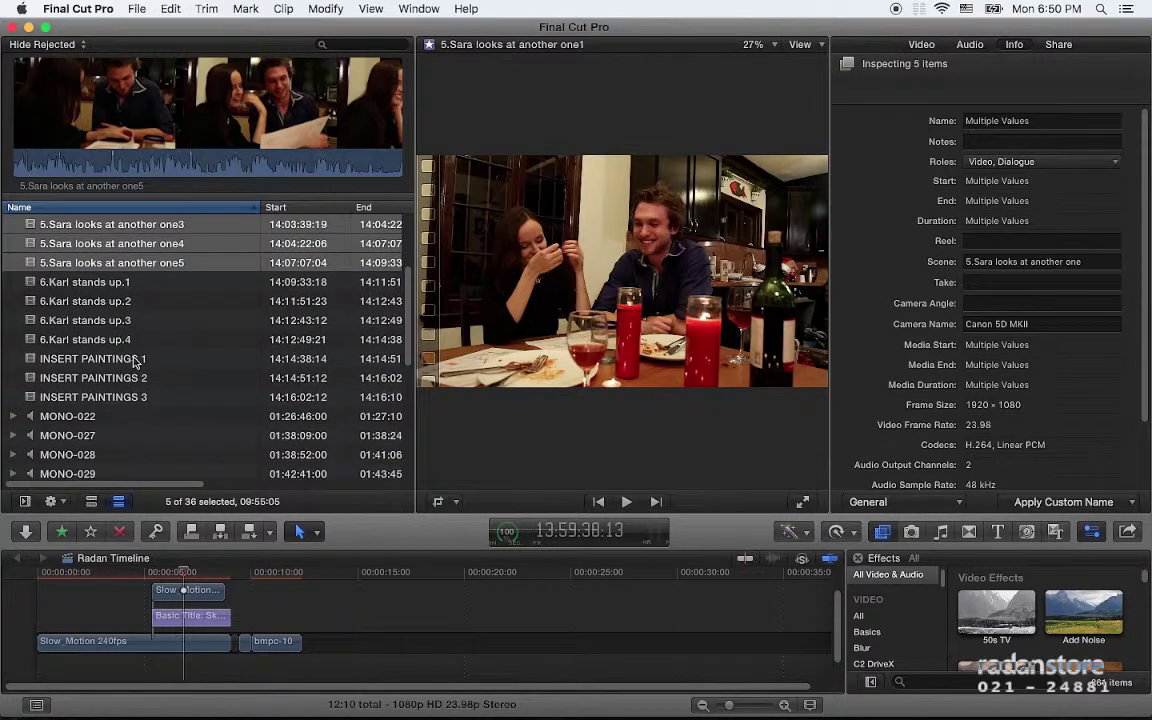
scroll(134, 355, "up", 3)
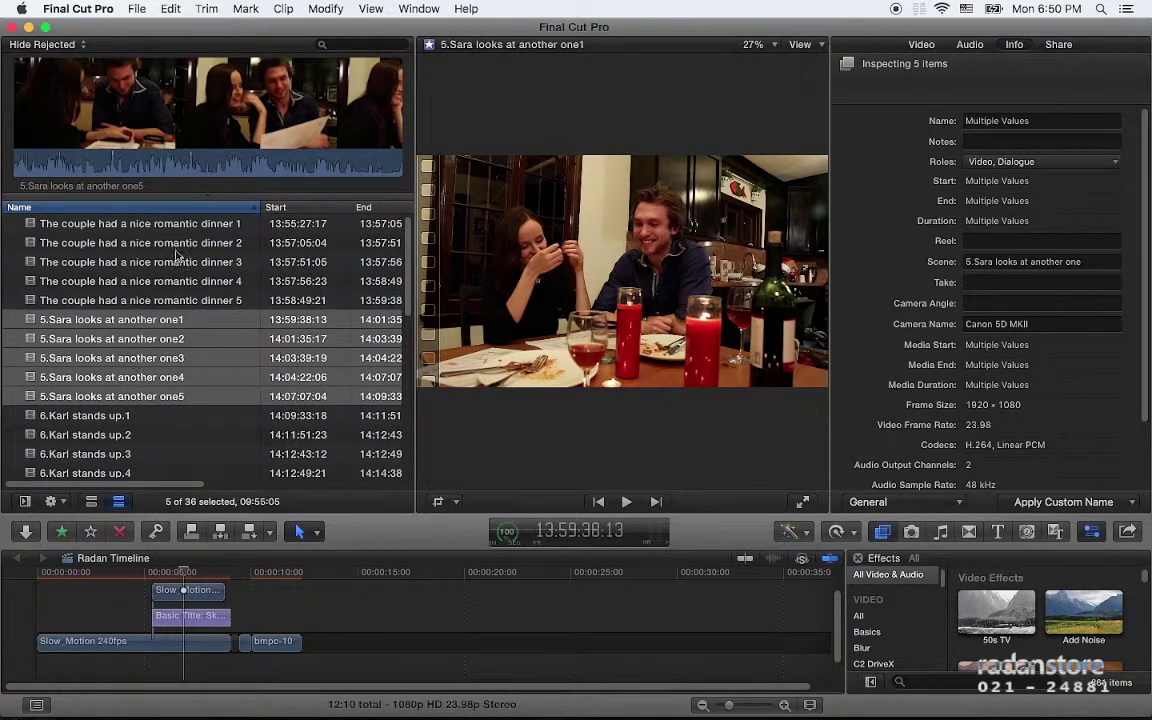
scroll(165, 245, "down", 1)
scroll(105, 355, "down", 2)
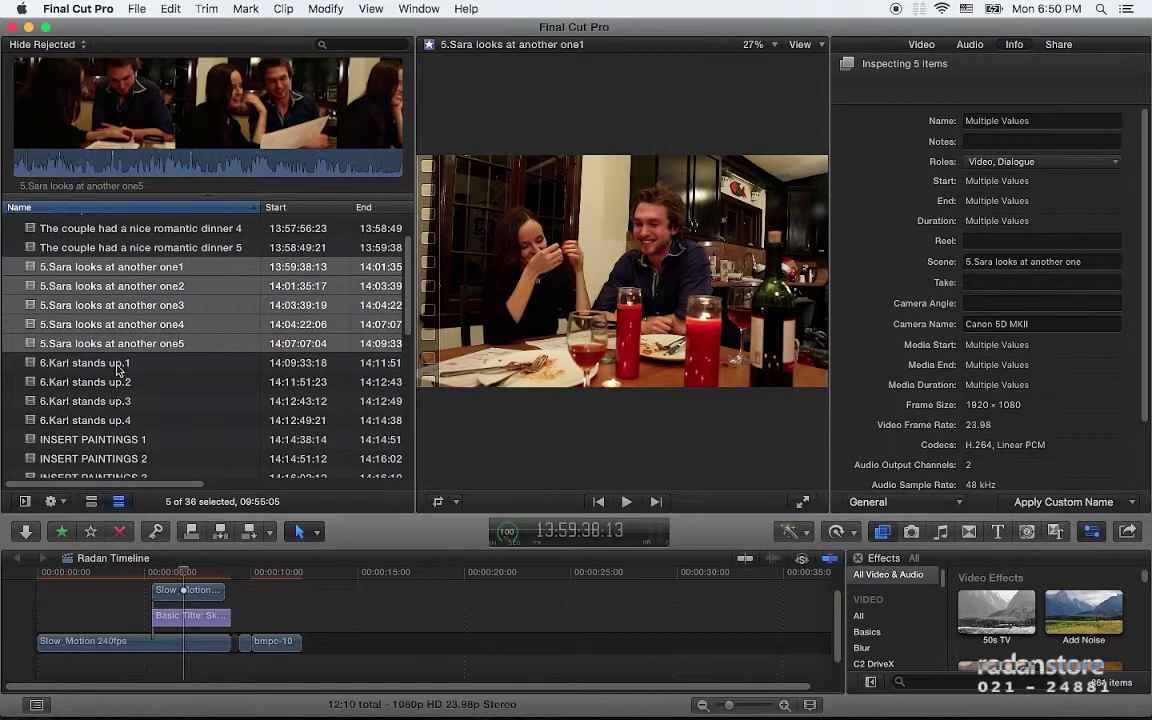
left_click(116, 366)
scroll(116, 366, "down", 3)
Step: Extend the selection to all four '6.Karl stands up' clips and show the Scene + Counter preset
left_click(106, 347, "shift")
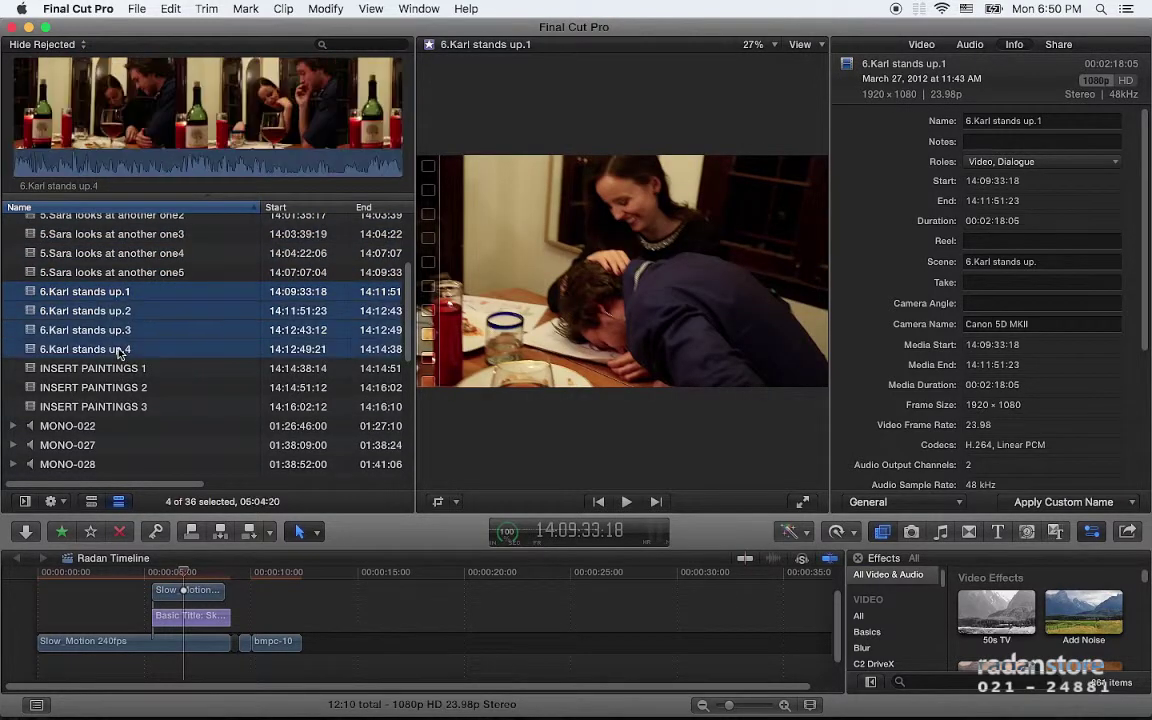
left_click(325, 9)
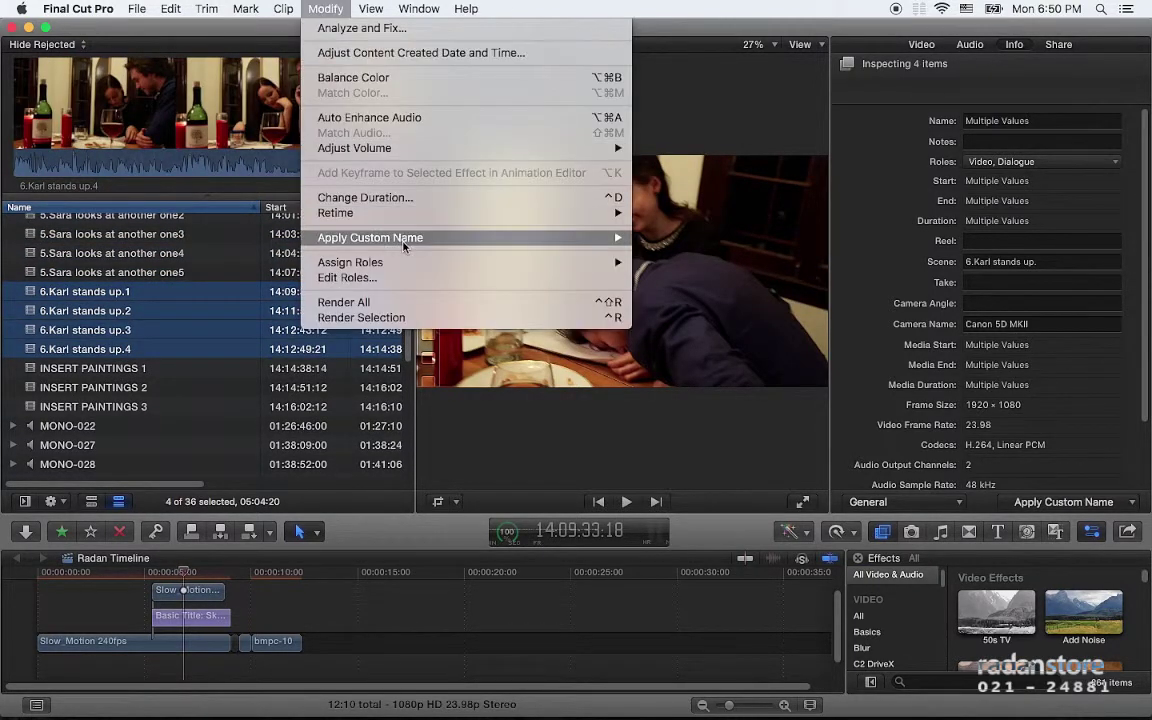
mouse_move(600, 237)
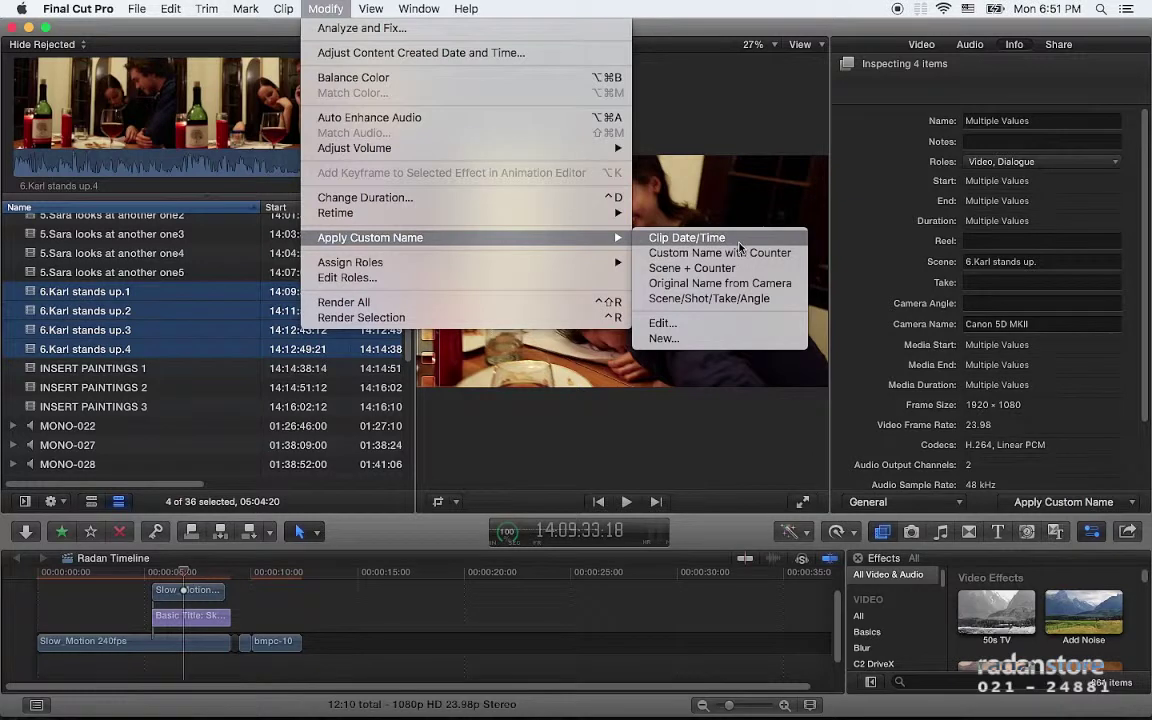
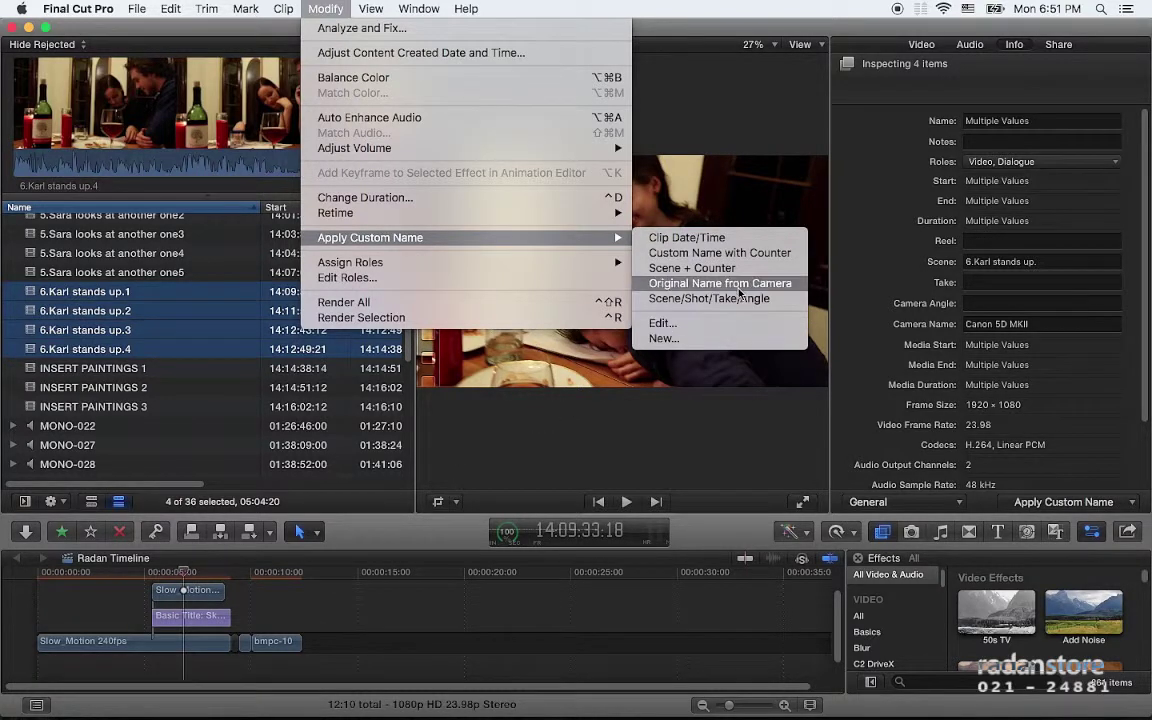
Step: Dismiss the Apply Custom Name options without renaming, and scroll the browser list back up
left_click(678, 466)
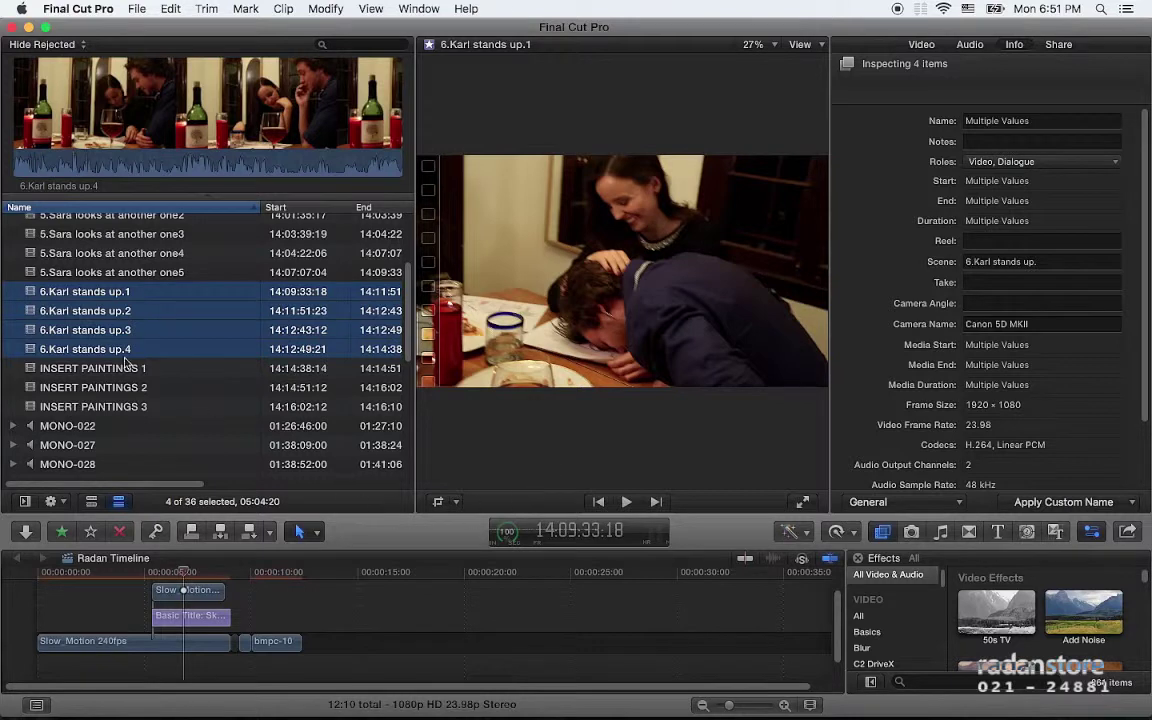
scroll(134, 365, "up", 2)
scroll(134, 365, "up", 3)
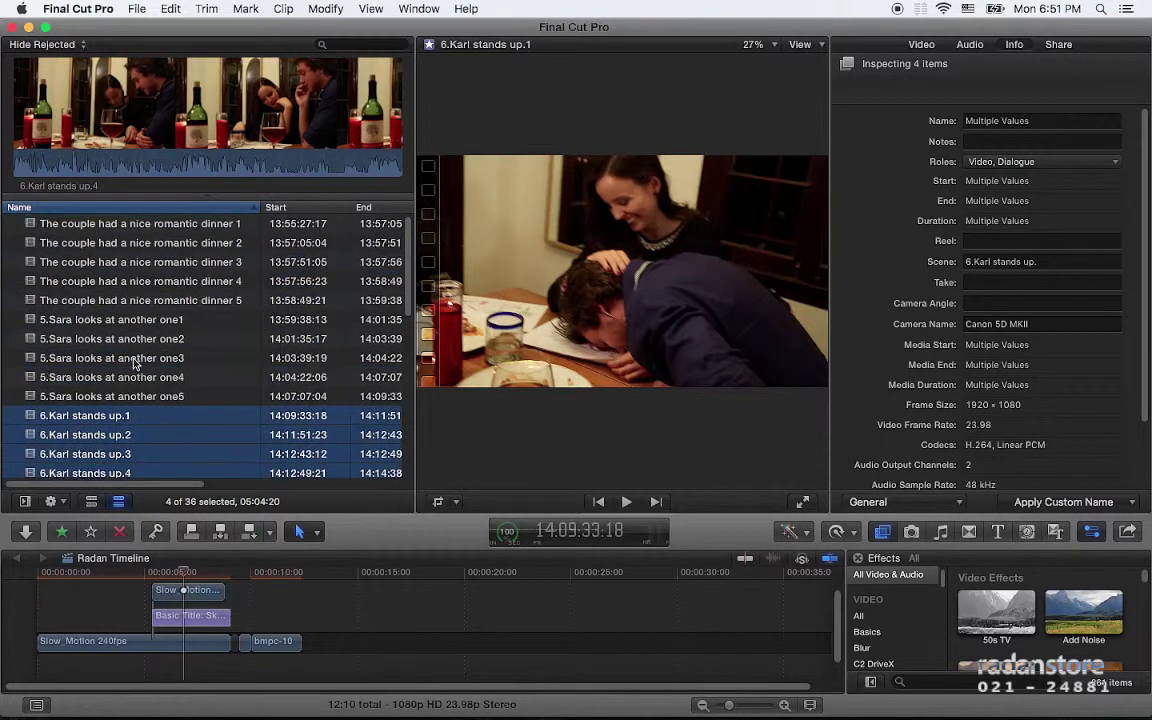
Step: Select the dinner 1 clip, then select Sara's line about working with kids in the screenplay PDF
left_click(154, 228)
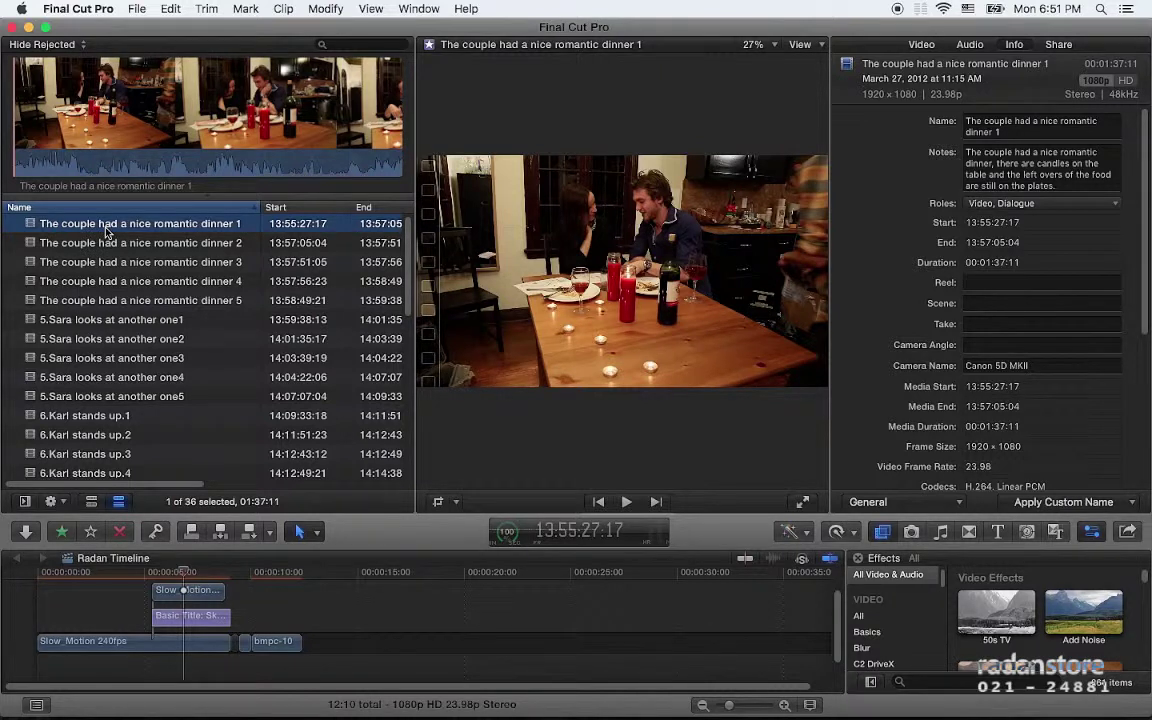
key("super+Tab")
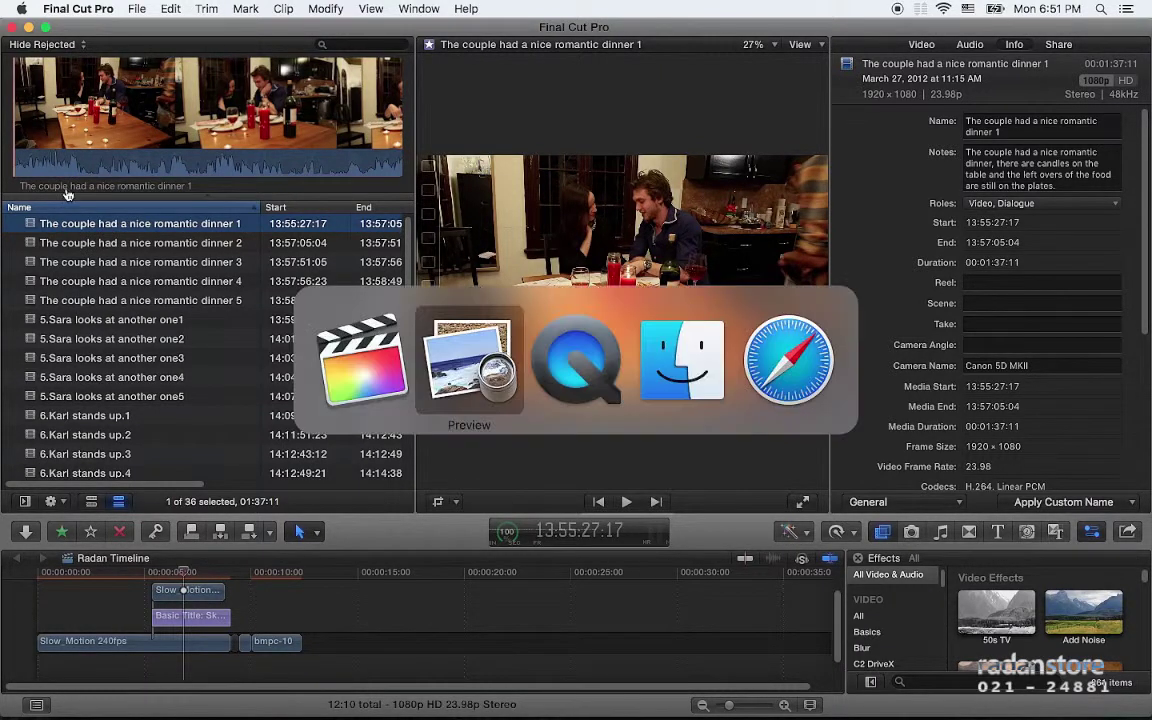
scroll(455, 402, "up", 5)
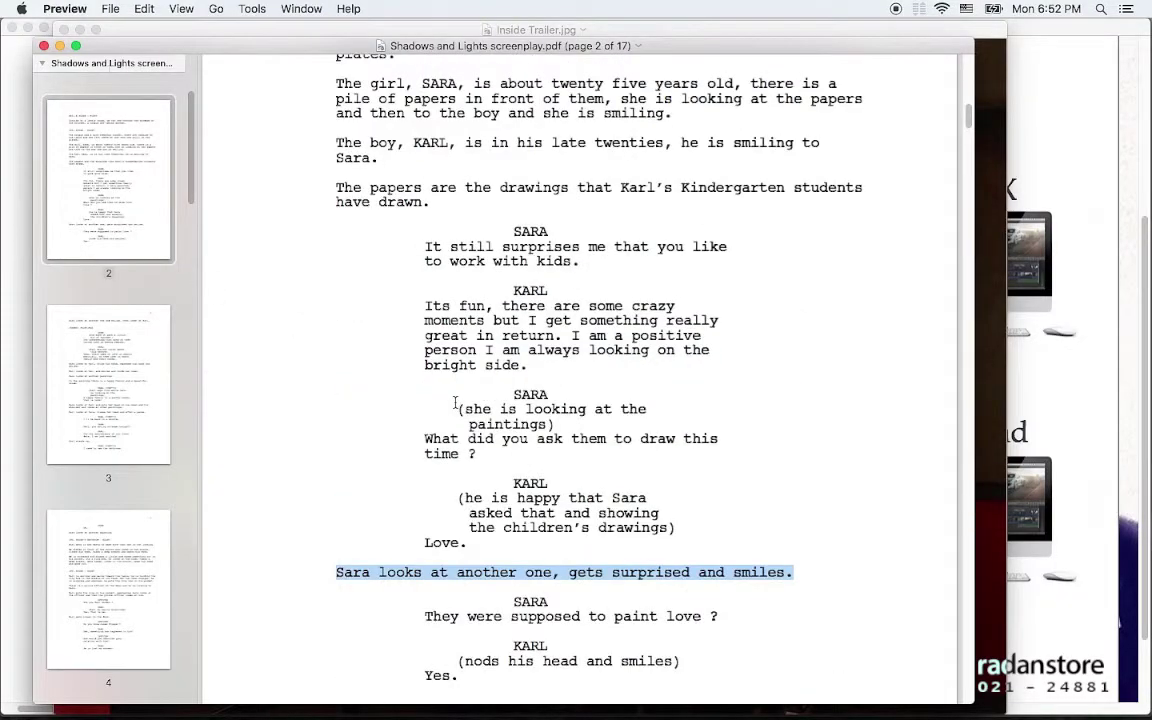
scroll(455, 402, "up", 4)
scroll(455, 402, "down", 3)
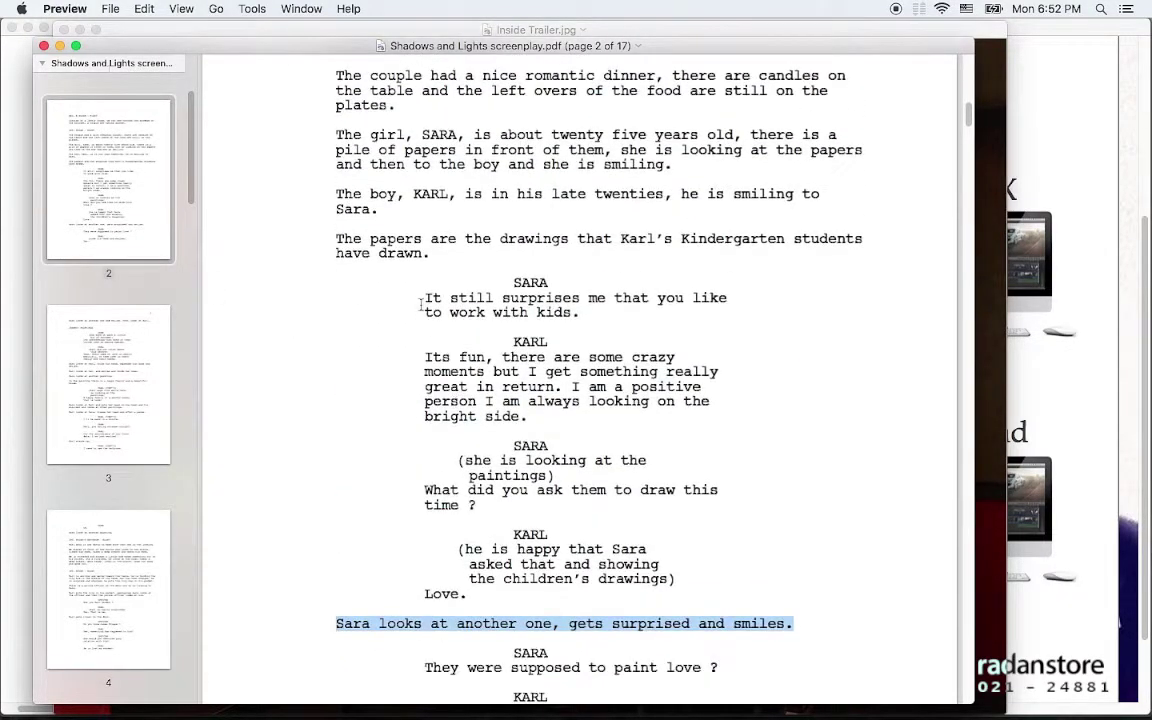
left_click_drag(421, 304, 583, 314)
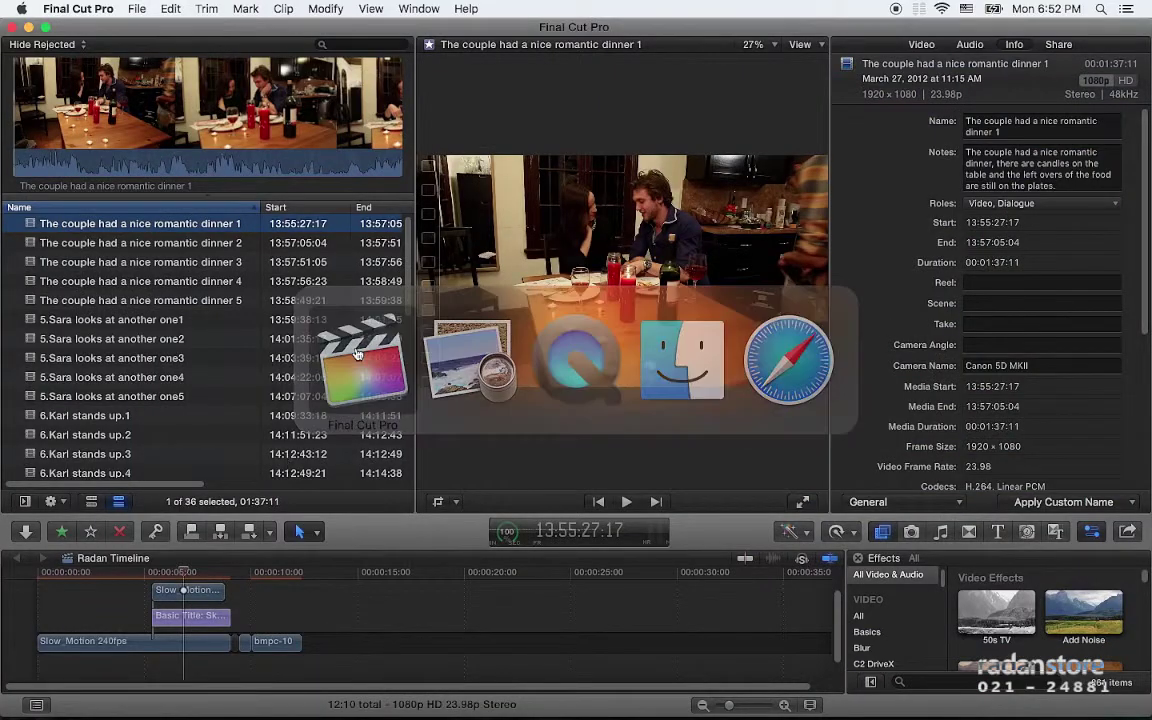
Step: In the dinner clip's keyword editor, paste Sara's line into keyword shortcut 1
left_click(158, 532)
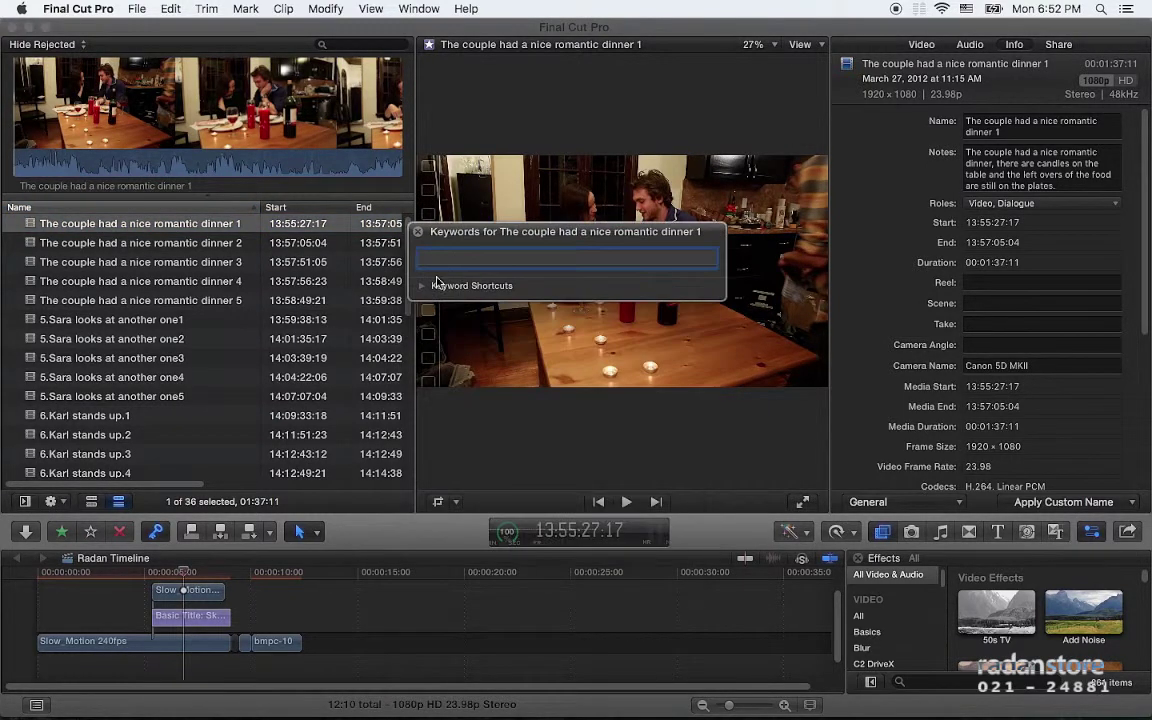
left_click(434, 285)
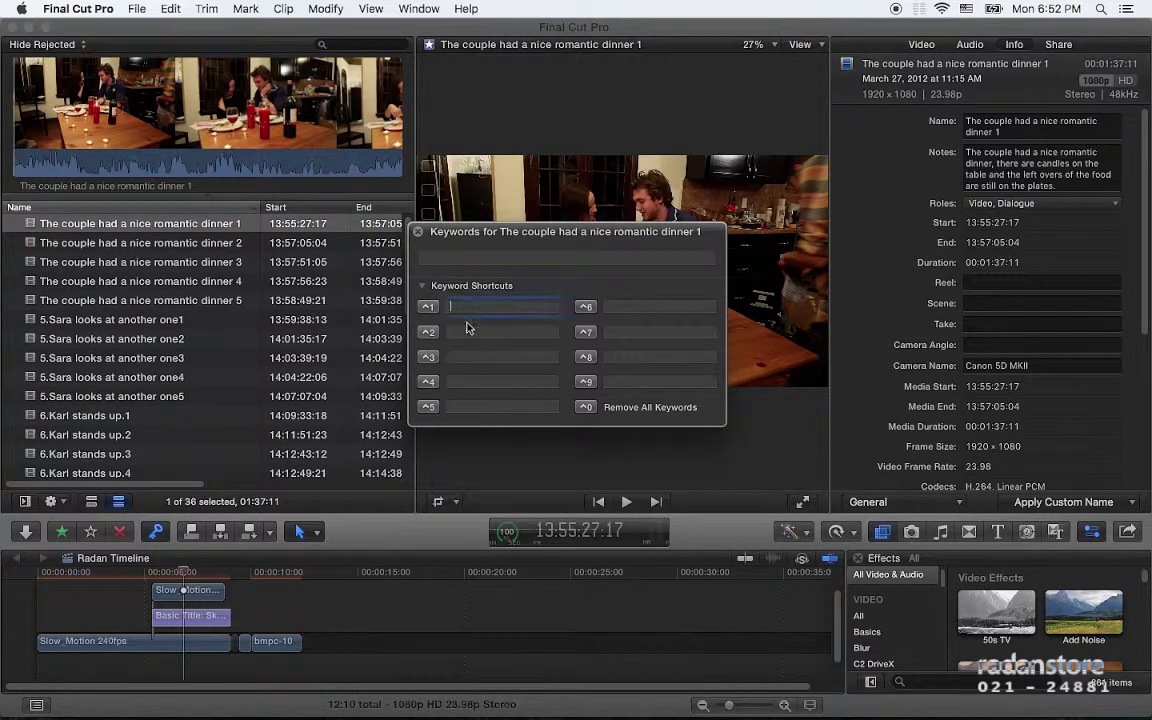
type("1,")
key("super+v")
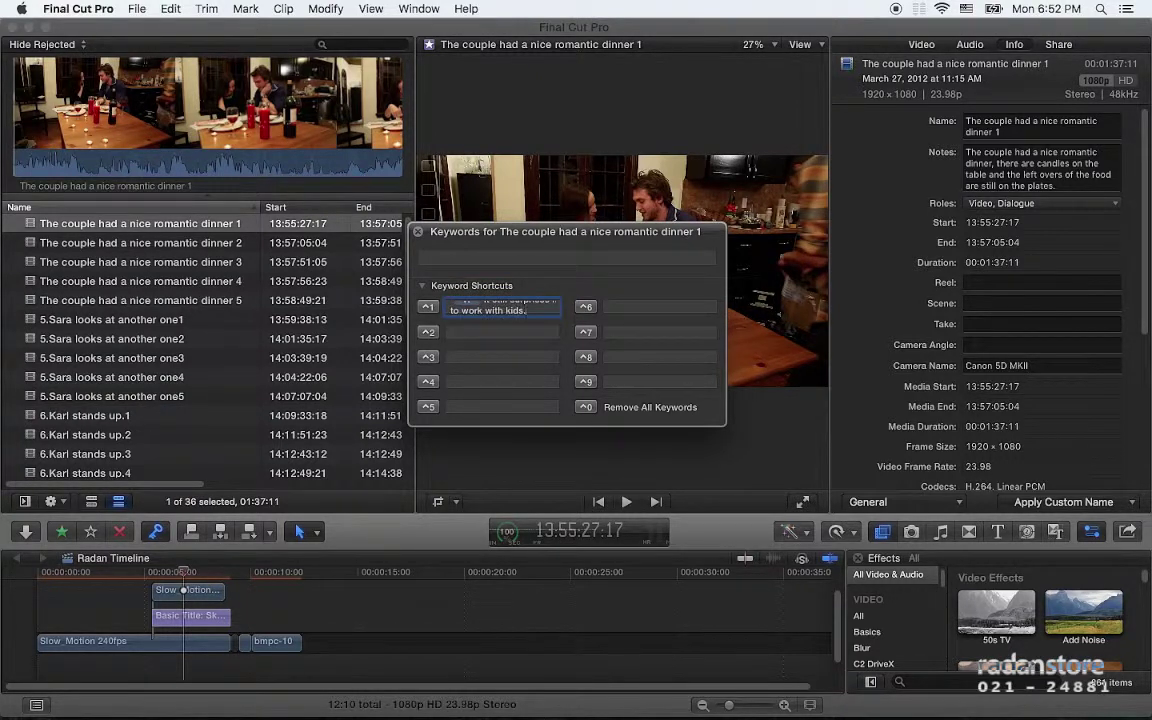
left_click(465, 330)
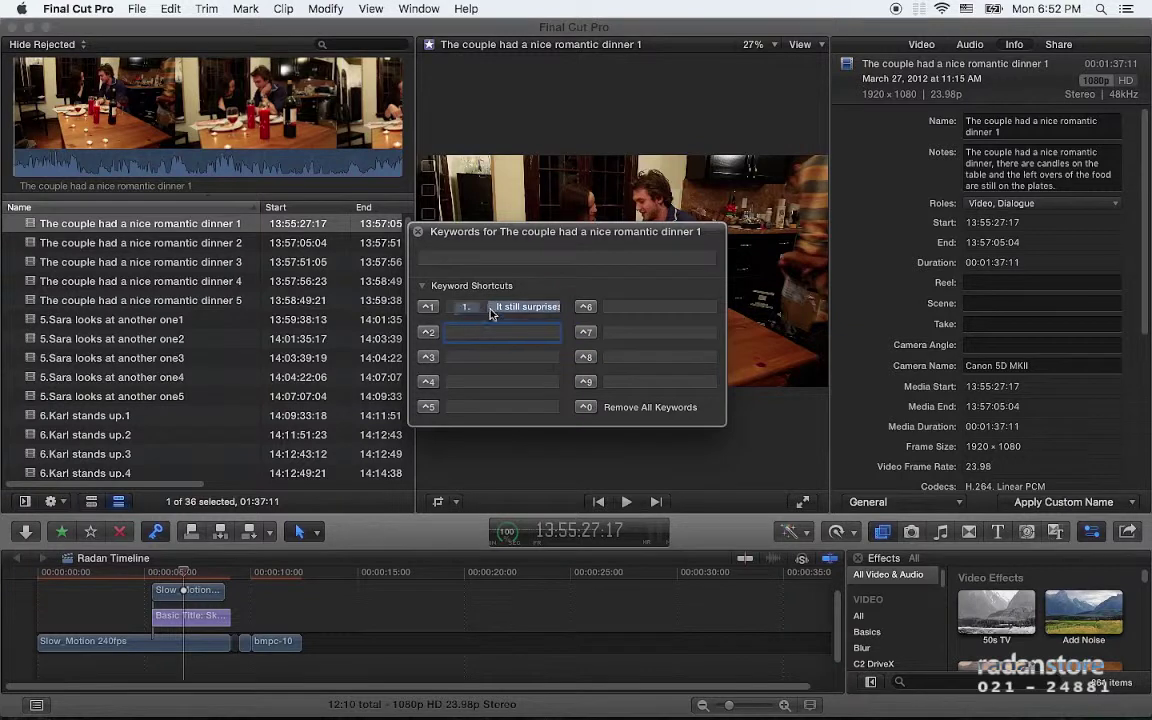
Step: Copy Karl's 'Its fun' paragraph into keyword shortcut 2 and move the editor off the viewer
key("super+Tab")
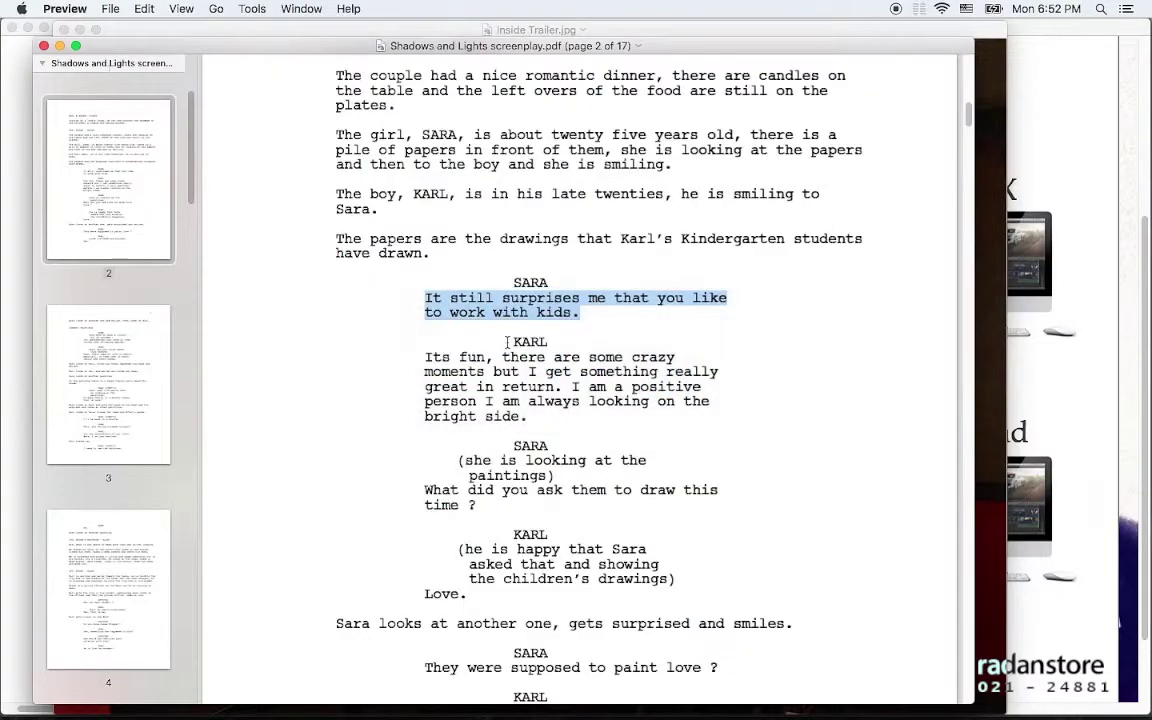
left_click_drag(426, 354, 557, 426)
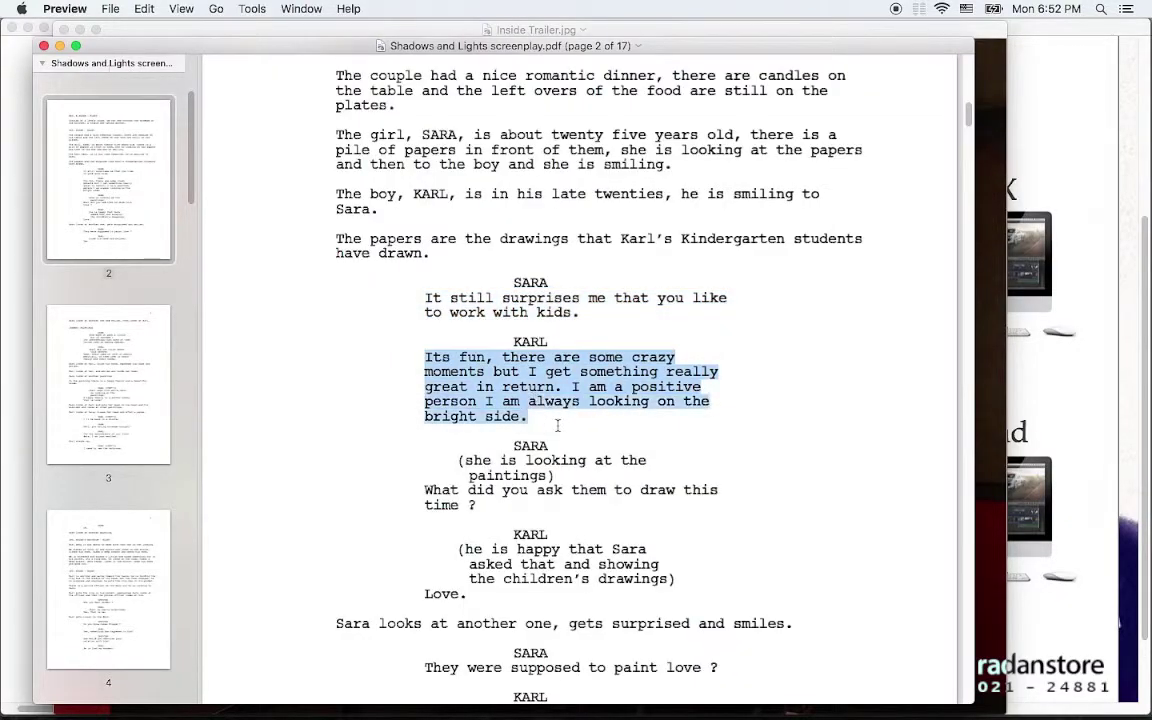
key("super+Tab")
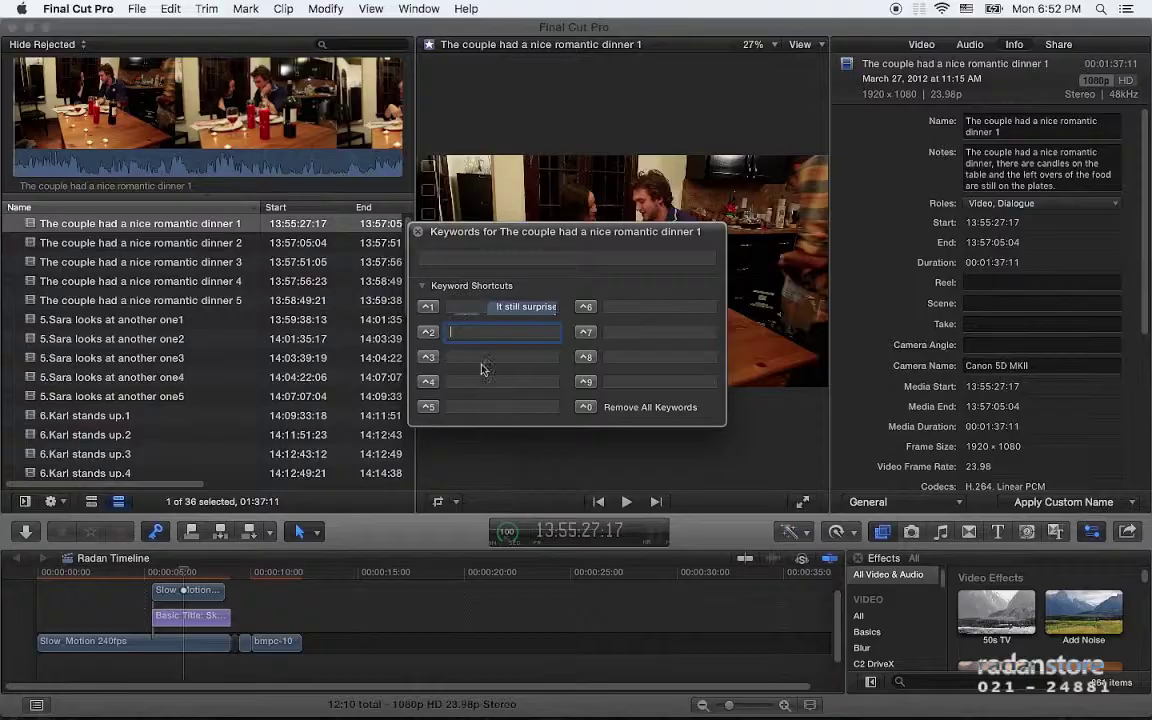
key("super+v")
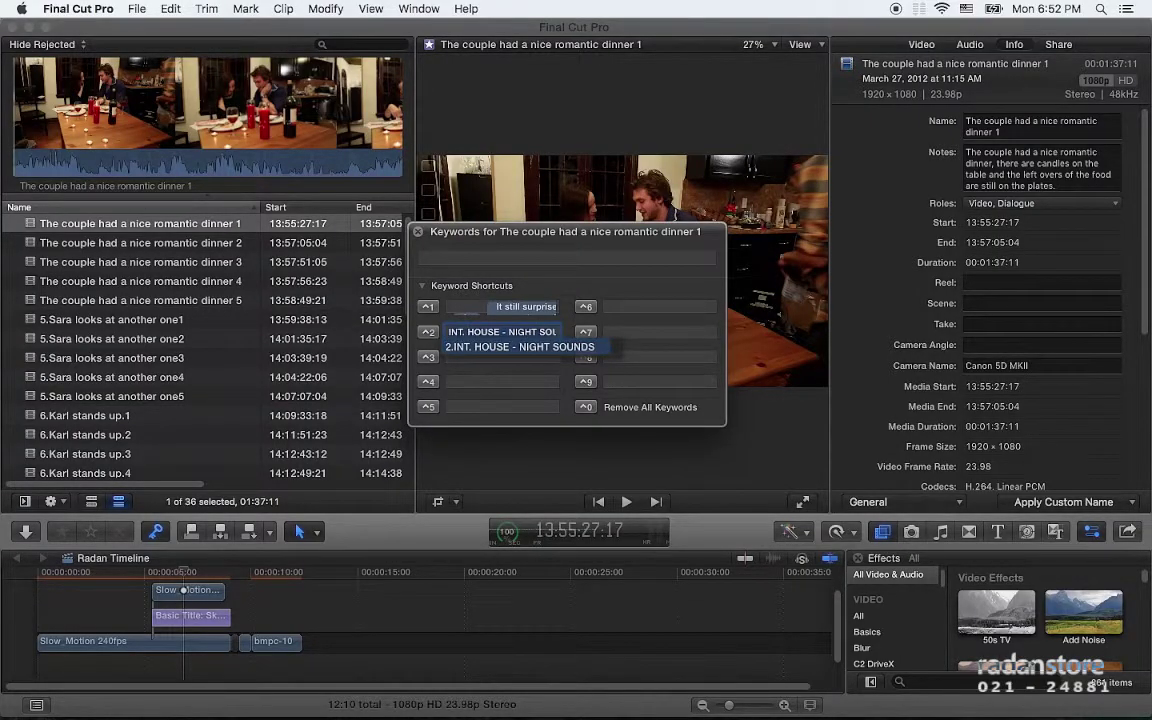
key("super+z")
key("super+v")
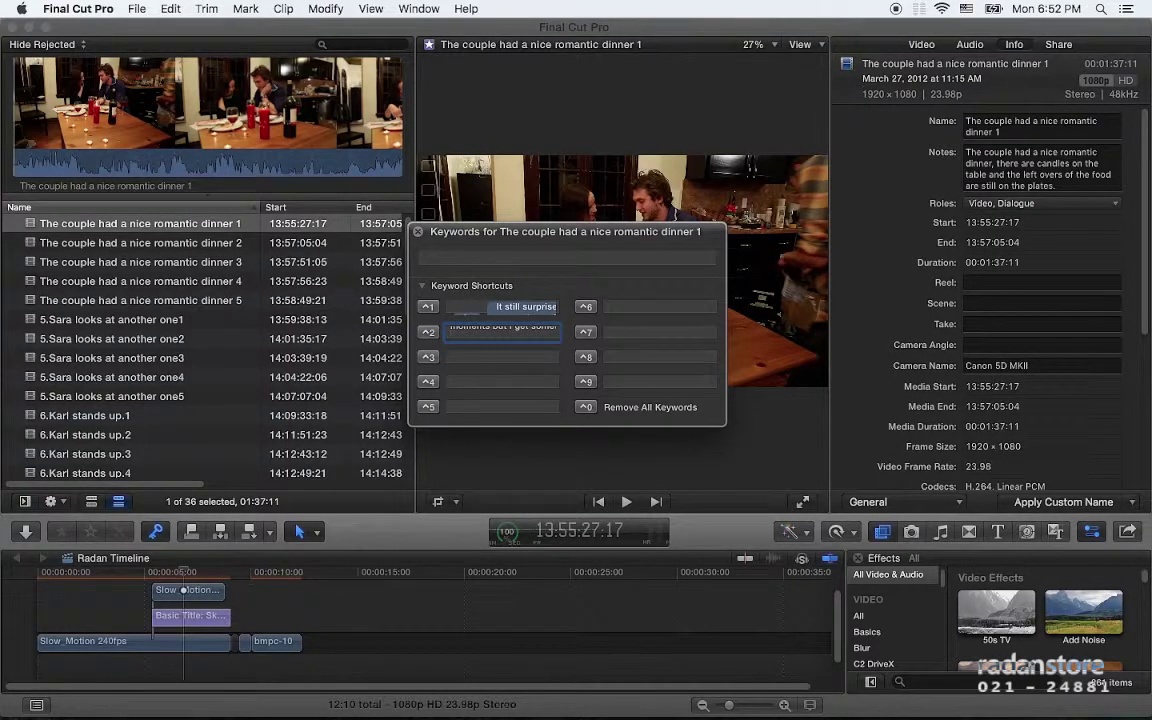
key("Tab")
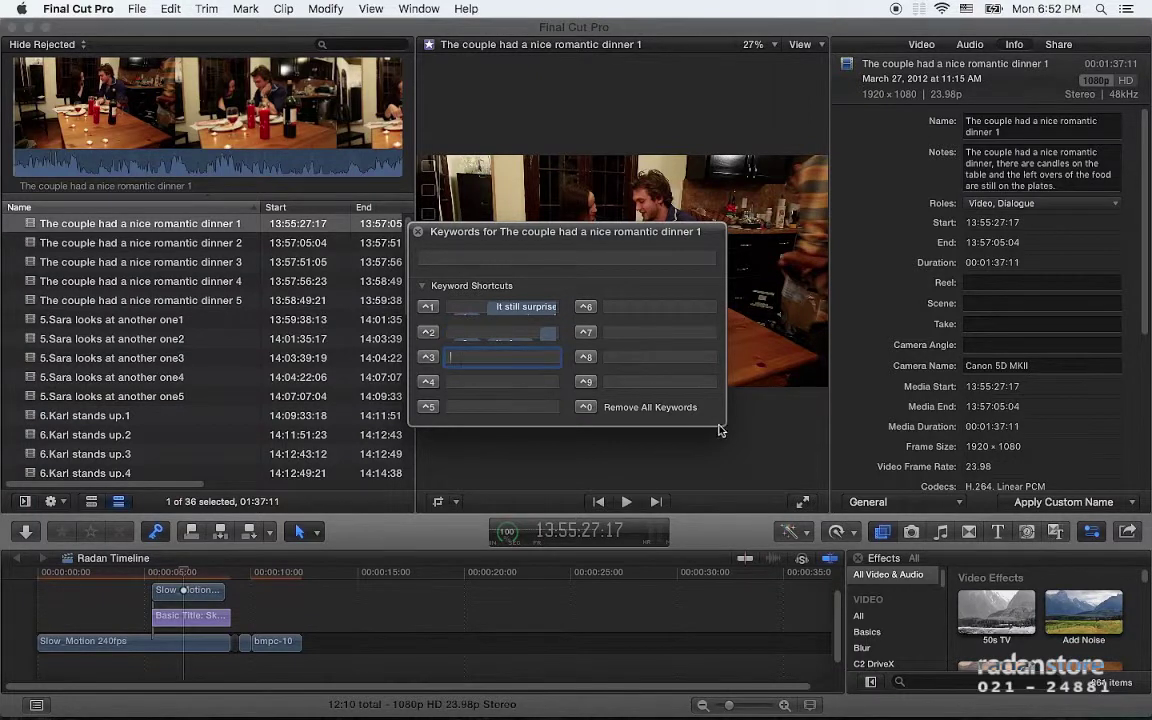
left_click_drag(652, 388, 675, 376)
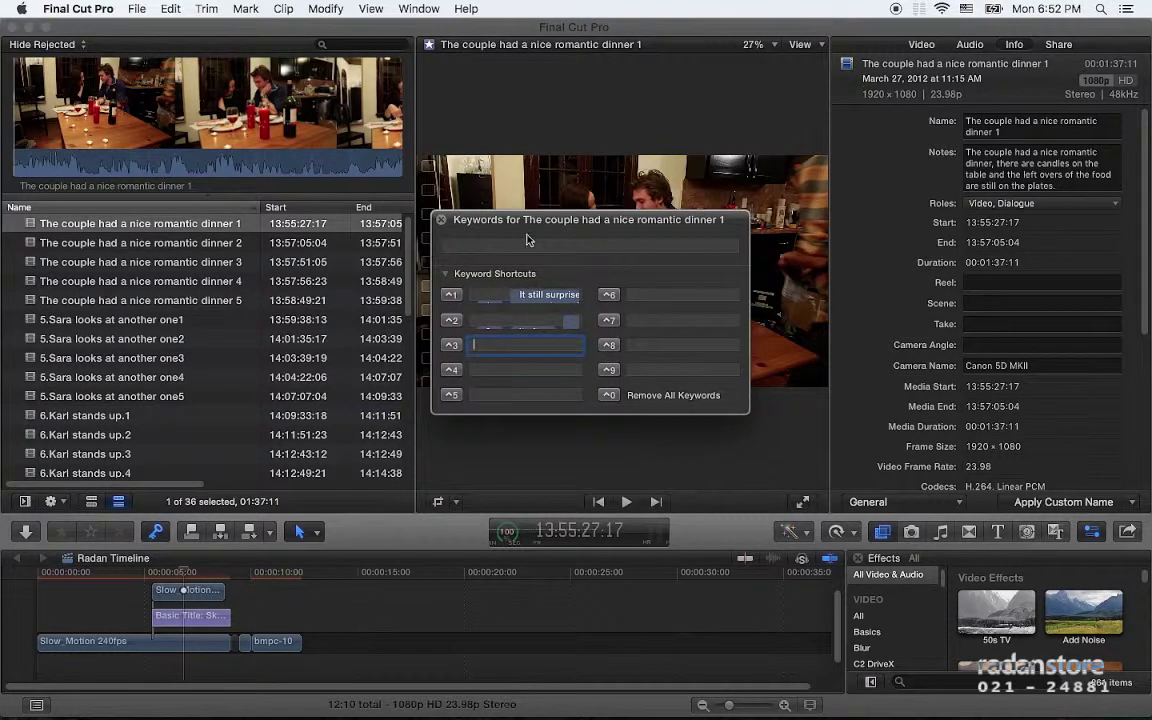
left_click_drag(527, 240, 542, 258)
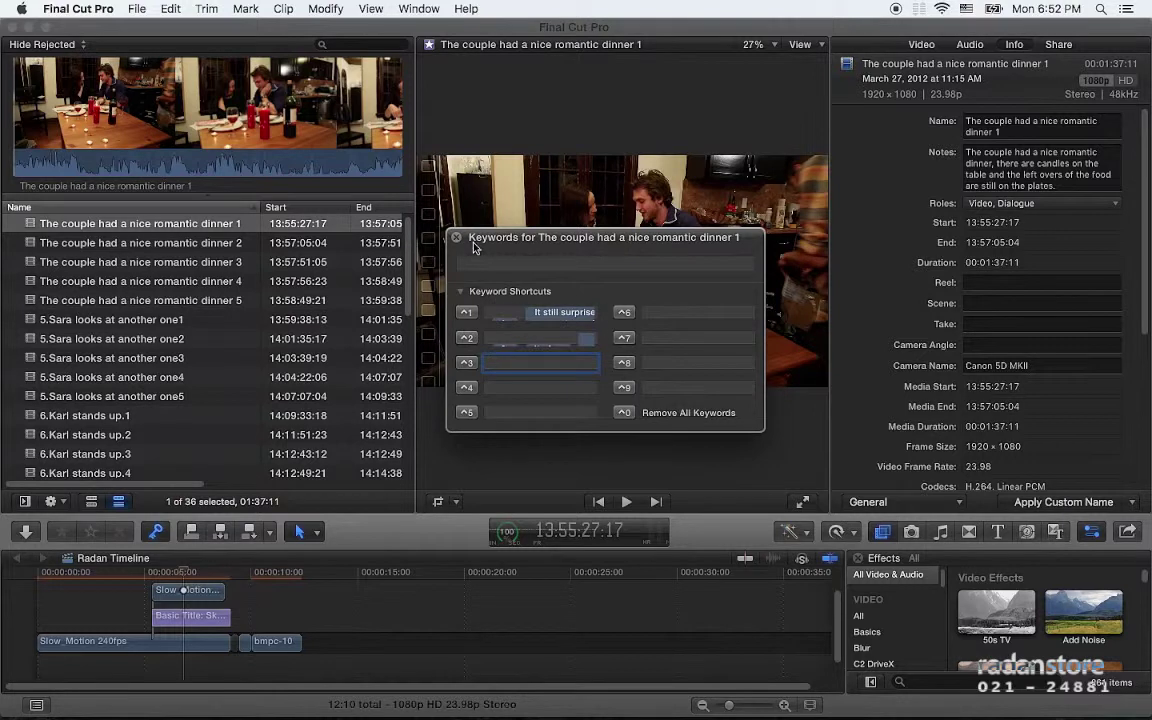
left_click_drag(475, 233, 542, 377)
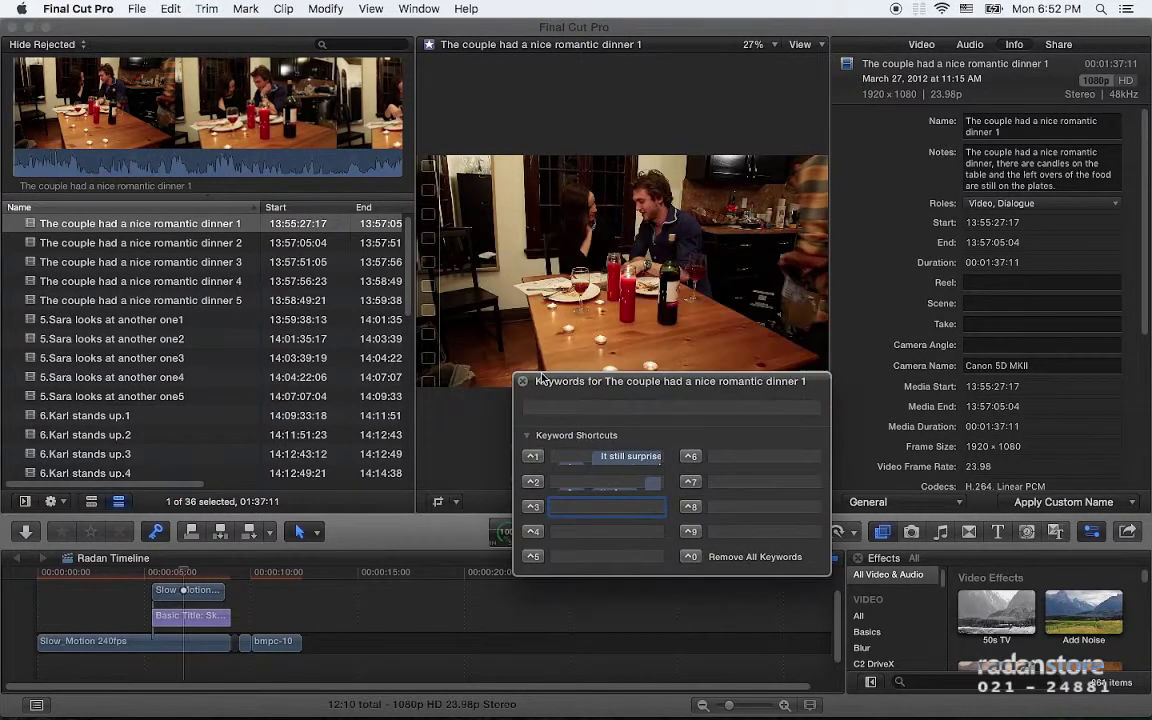
Step: Mark a range in the dinner 1 filmstrip and tag it with keyword 1, Sara's line
left_click(82, 162)
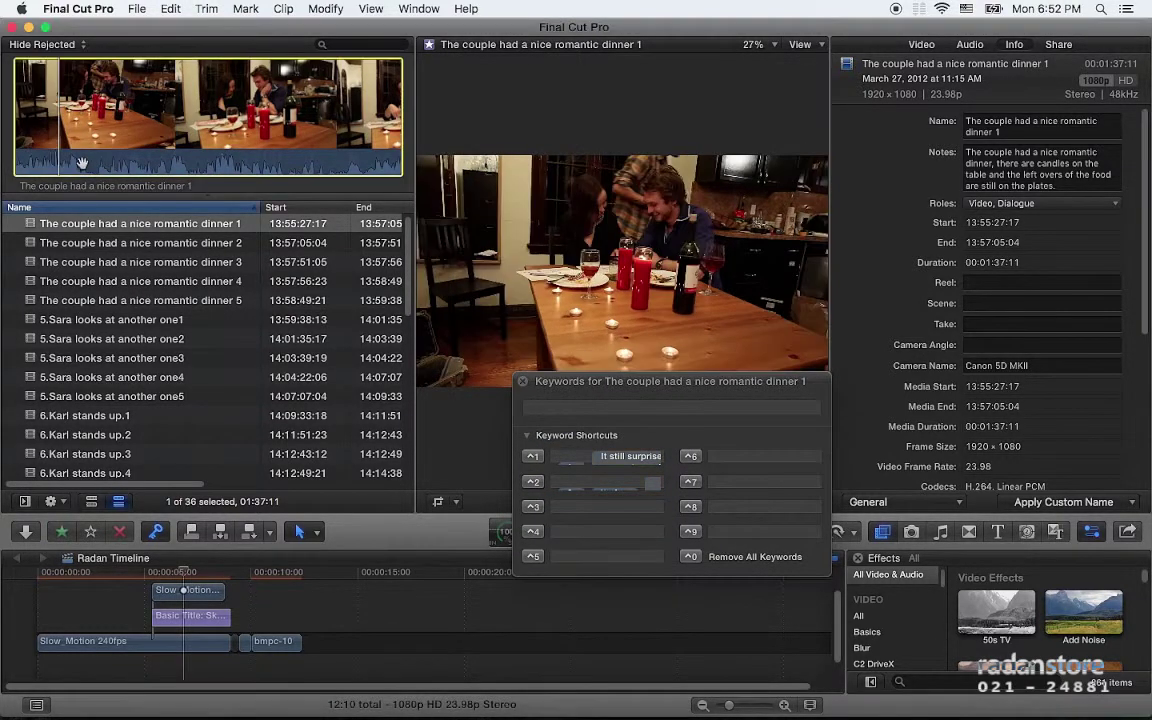
left_click(99, 160)
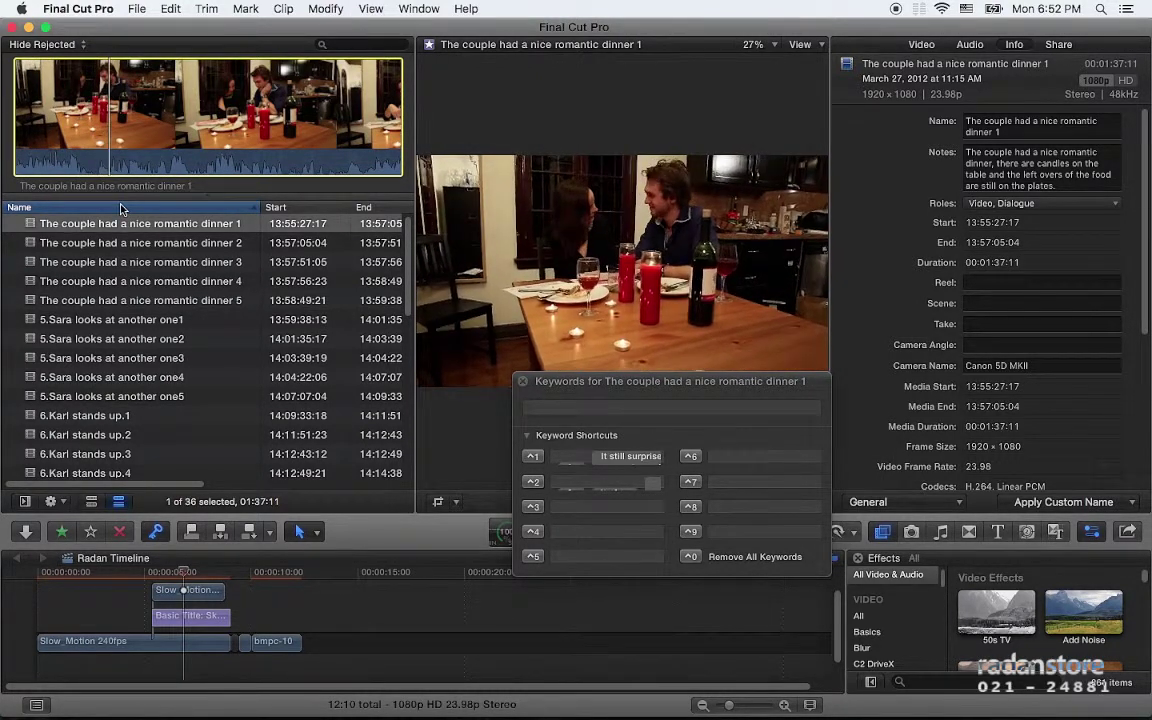
key("o")
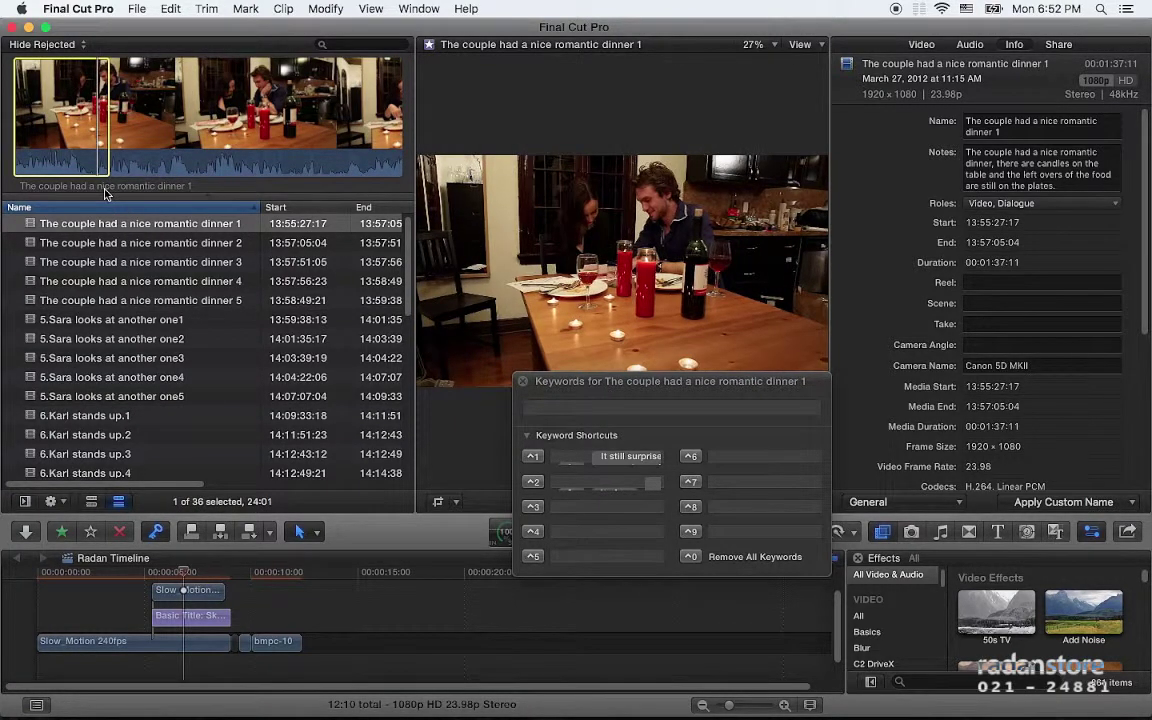
key("i")
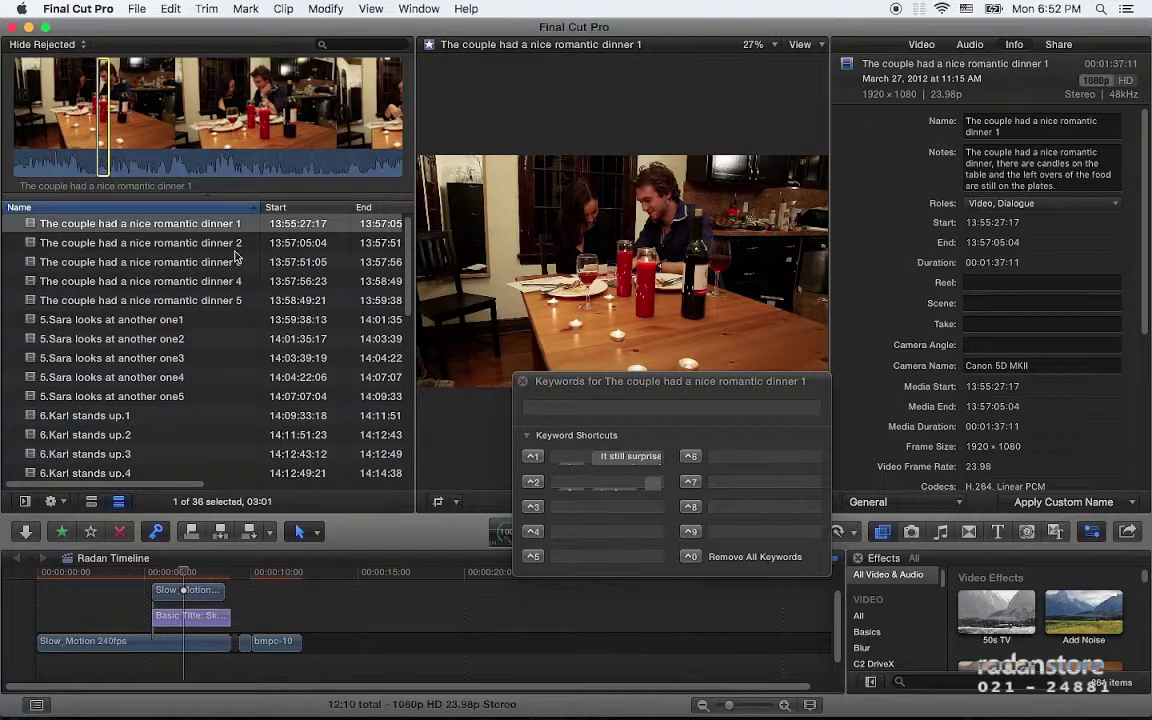
scroll(237, 258, "up", 5)
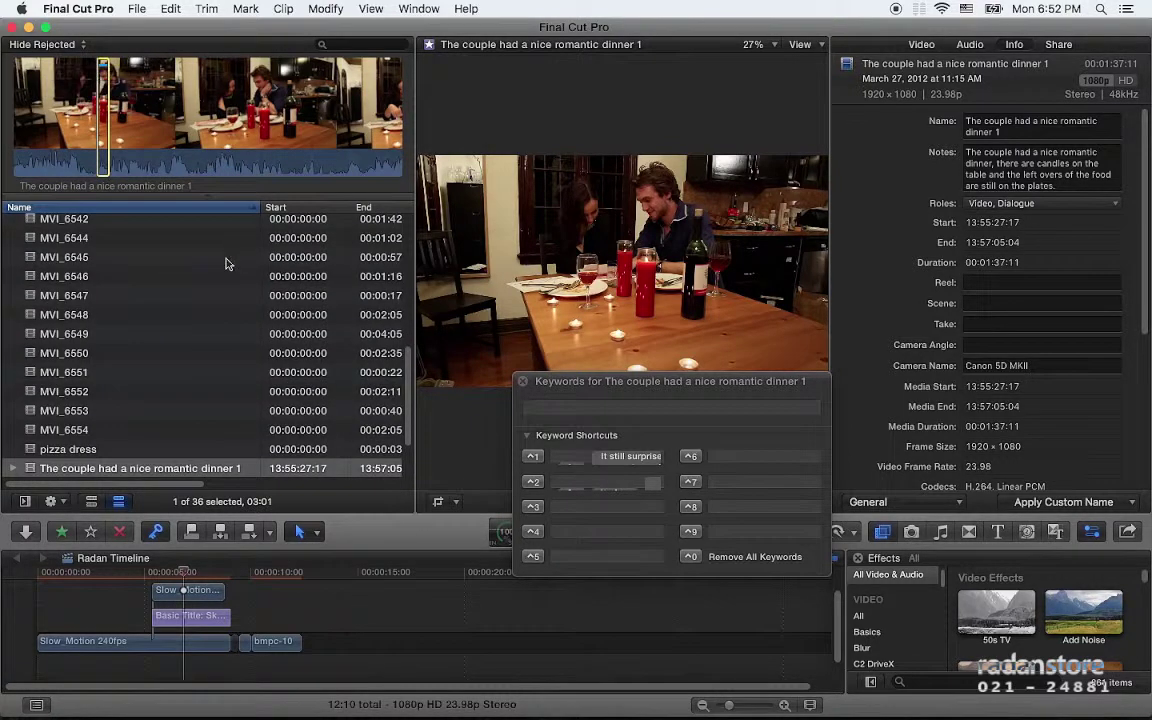
scroll(141, 376, "down", 2)
key("ctrl+1")
left_click(11, 392)
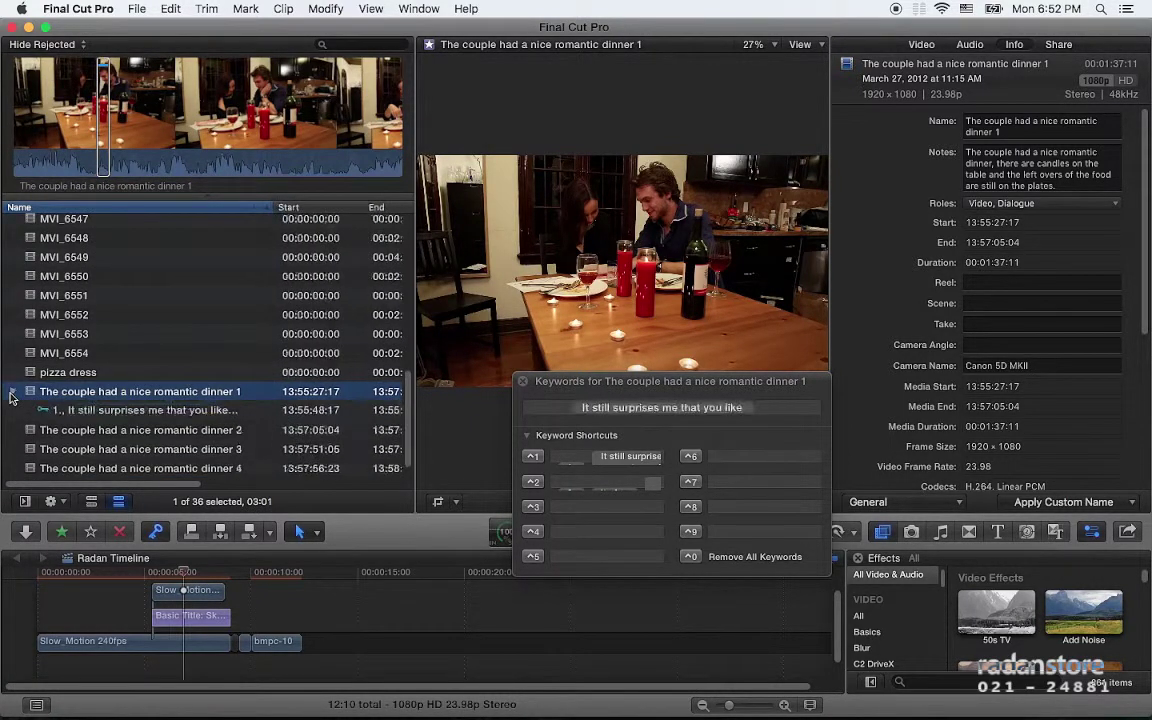
left_click(110, 88)
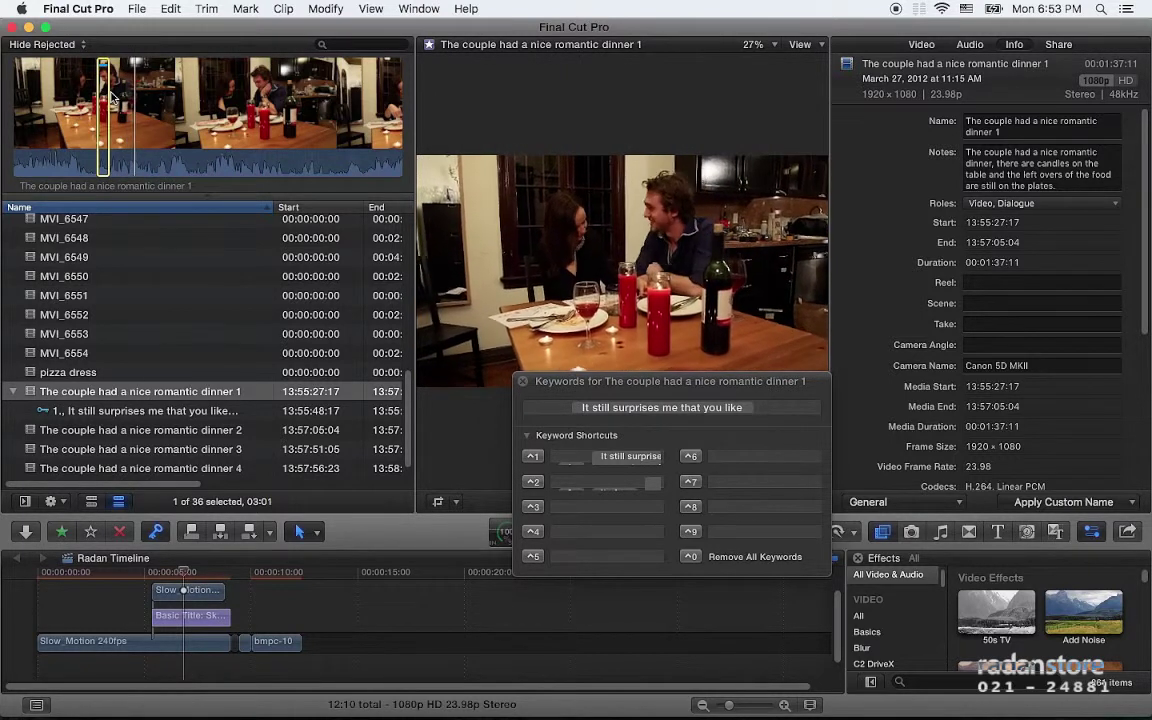
Step: Mark the next spoken line, about 14 seconds, and tag it with keyword 2 'Its fun…'
left_click(576, 481)
type("Its fun")
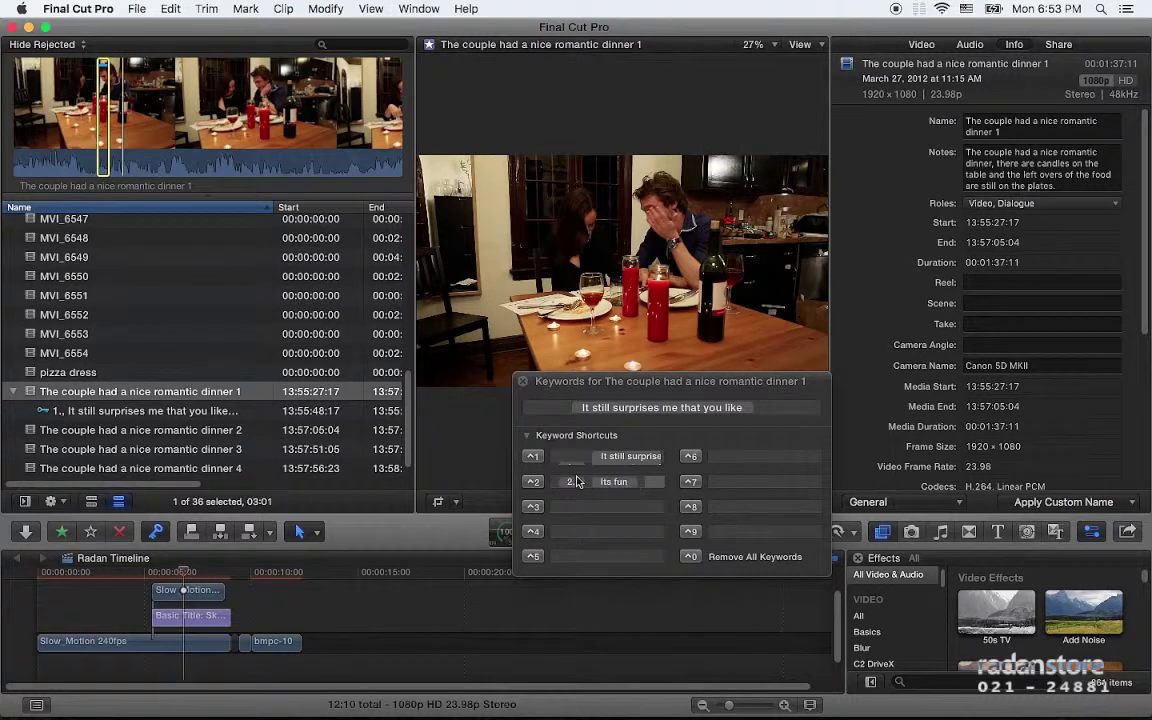
key("super+Tab")
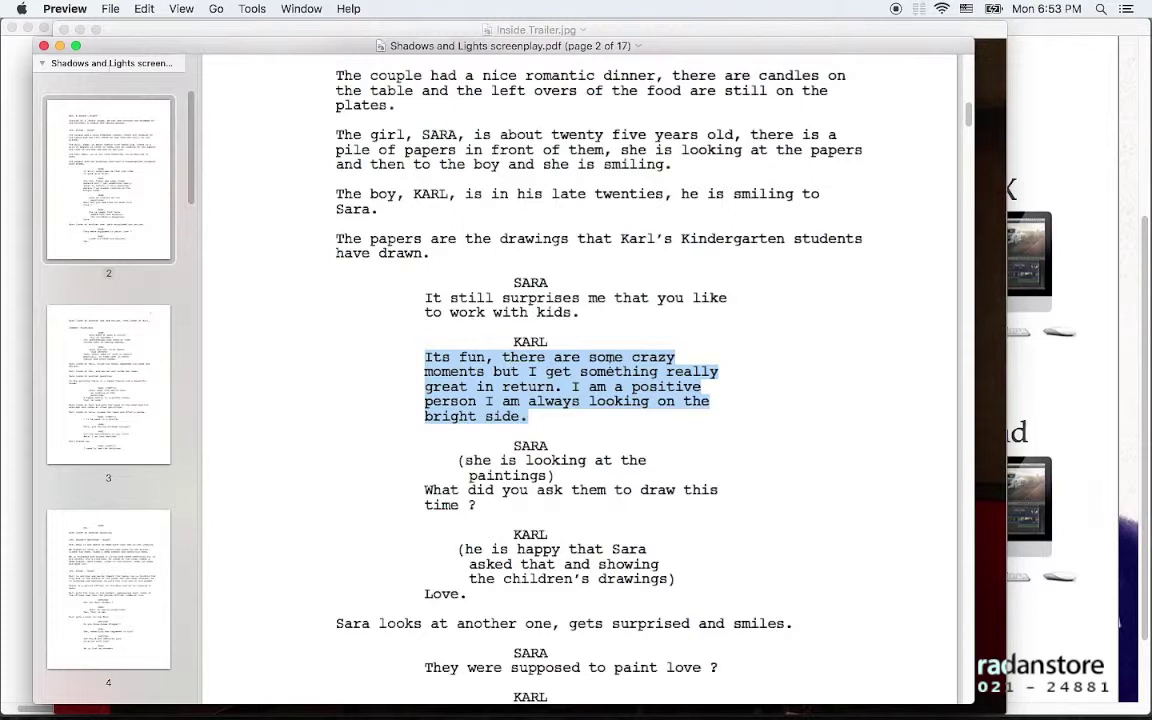
key("super+Tab")
key("super+Tab")
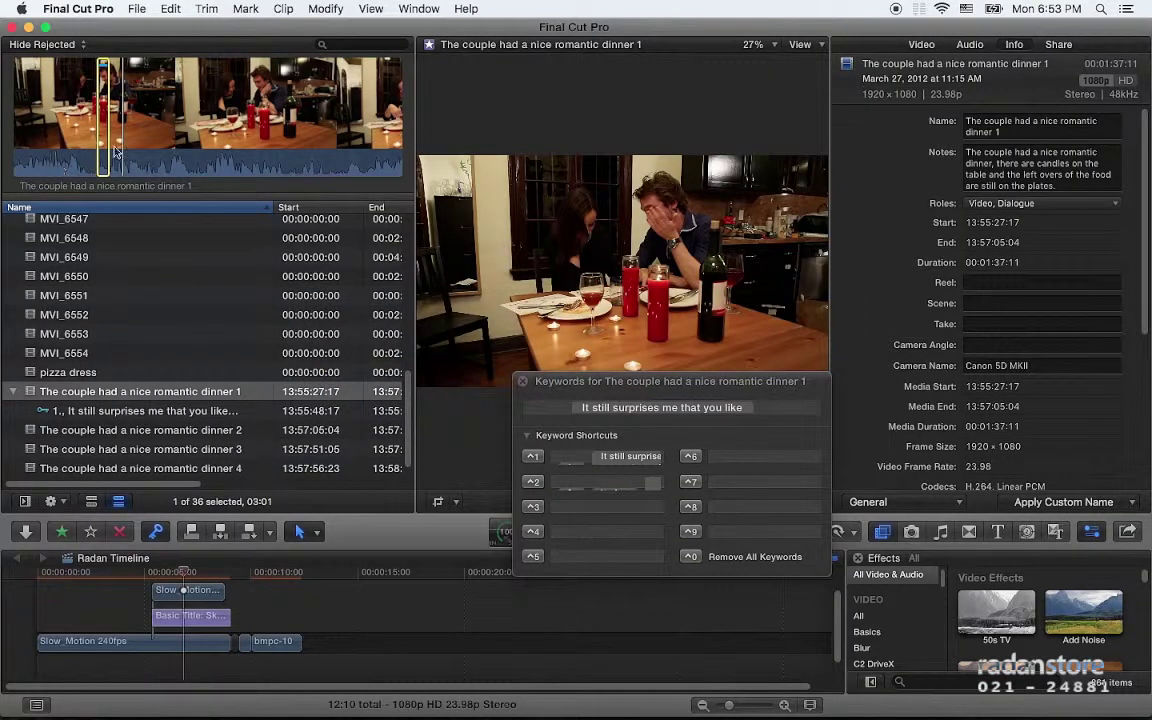
key("space")
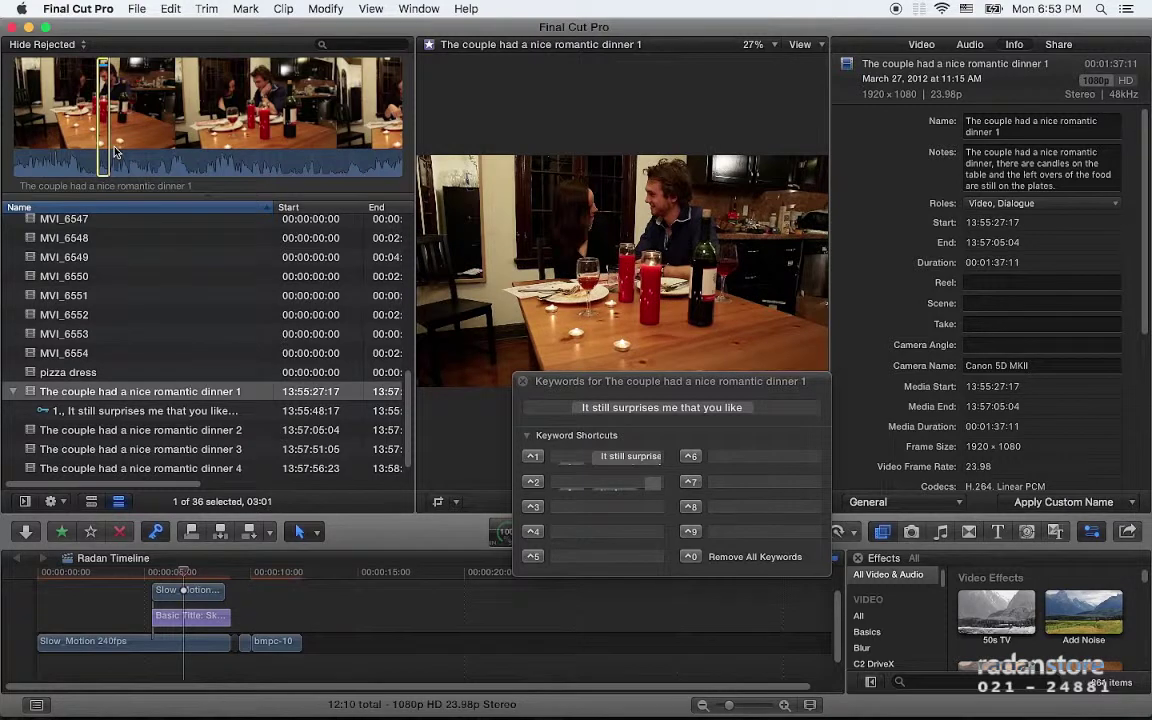
key("i")
key("space")
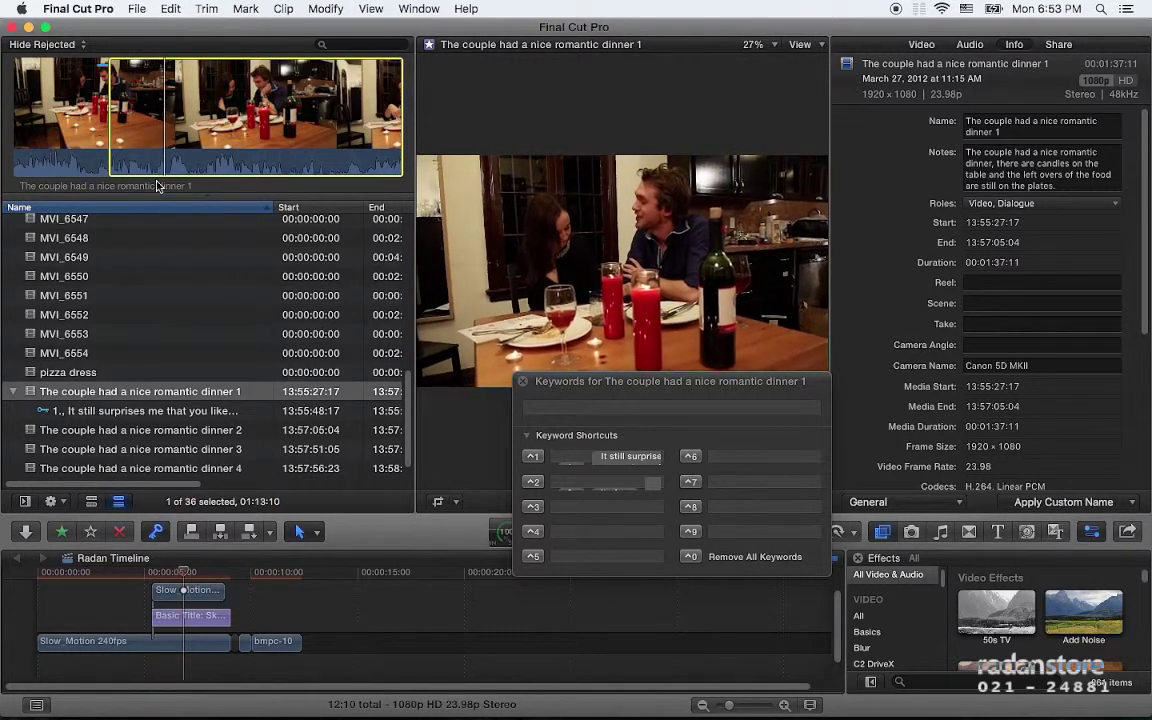
key("o")
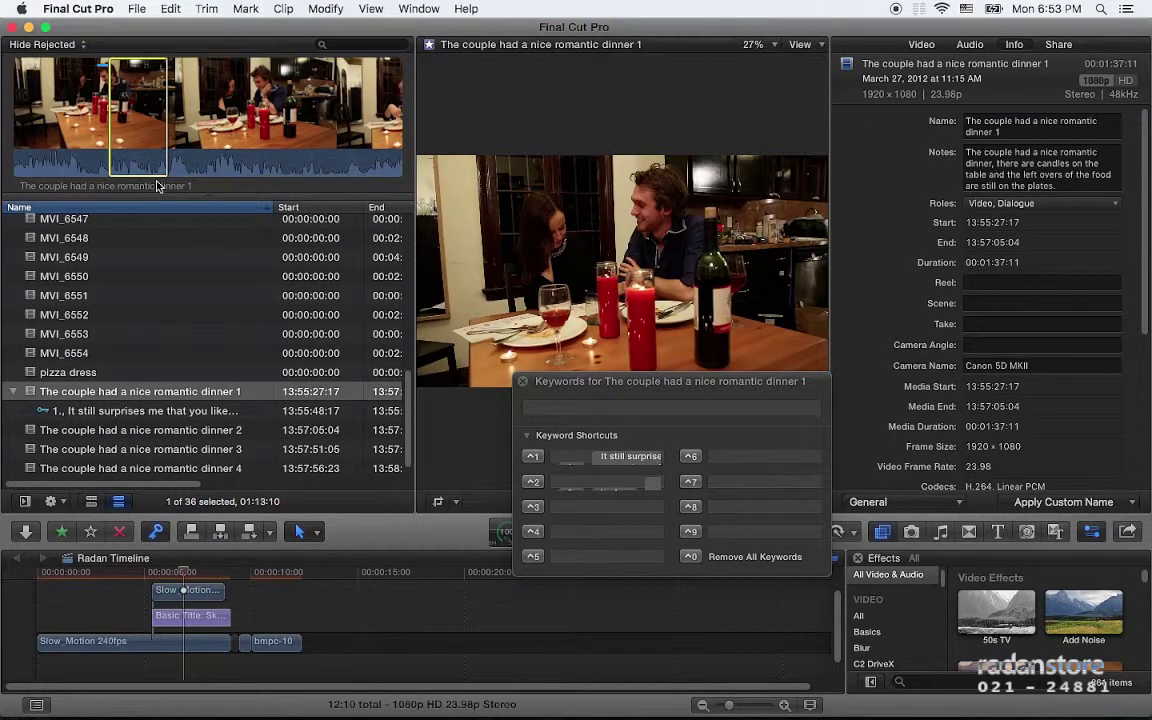
key("ctrl+2")
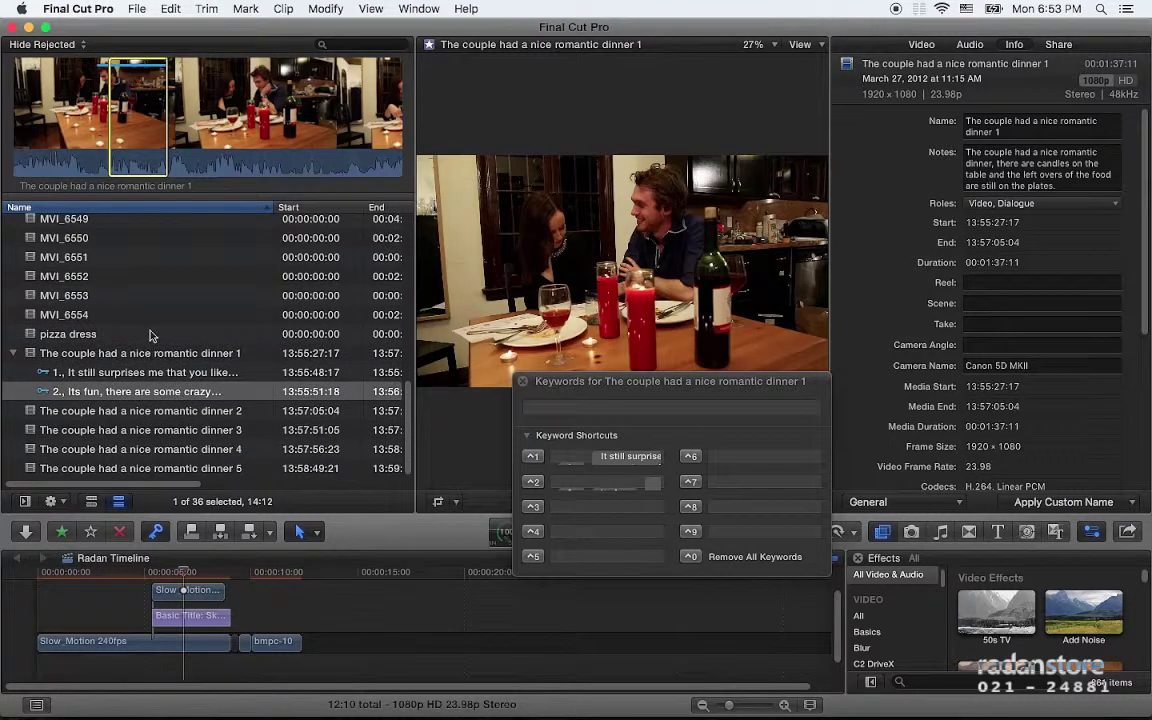
left_click(148, 411)
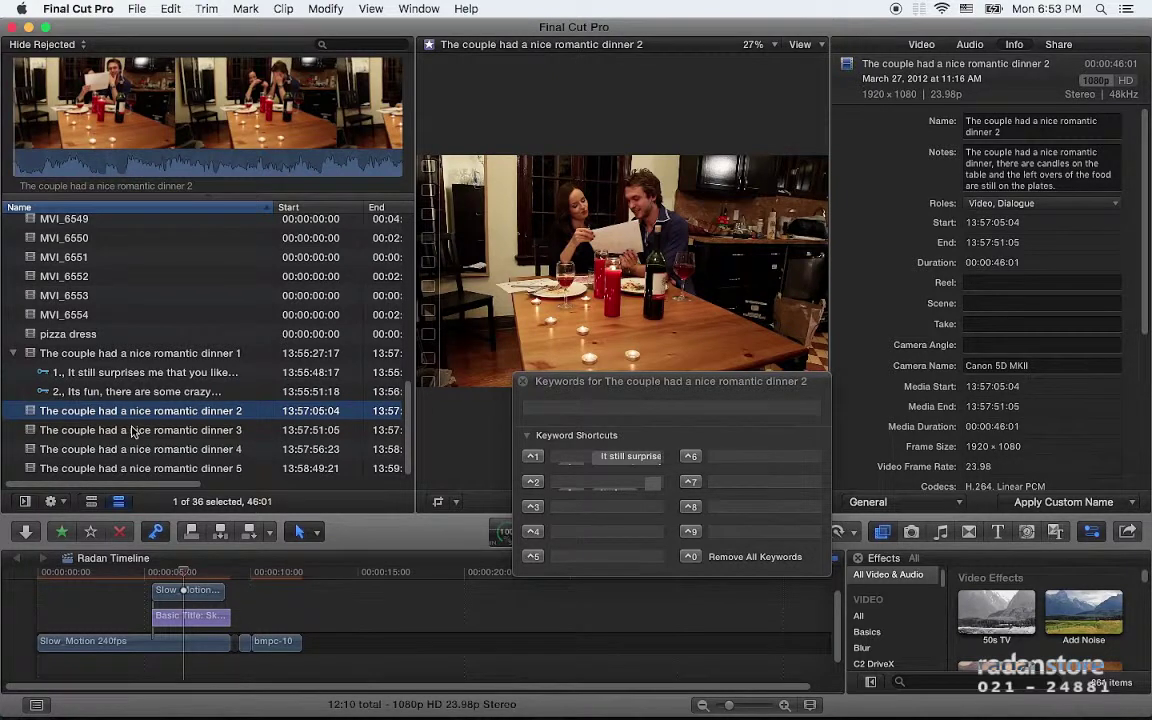
left_click(135, 373)
left_click(145, 392)
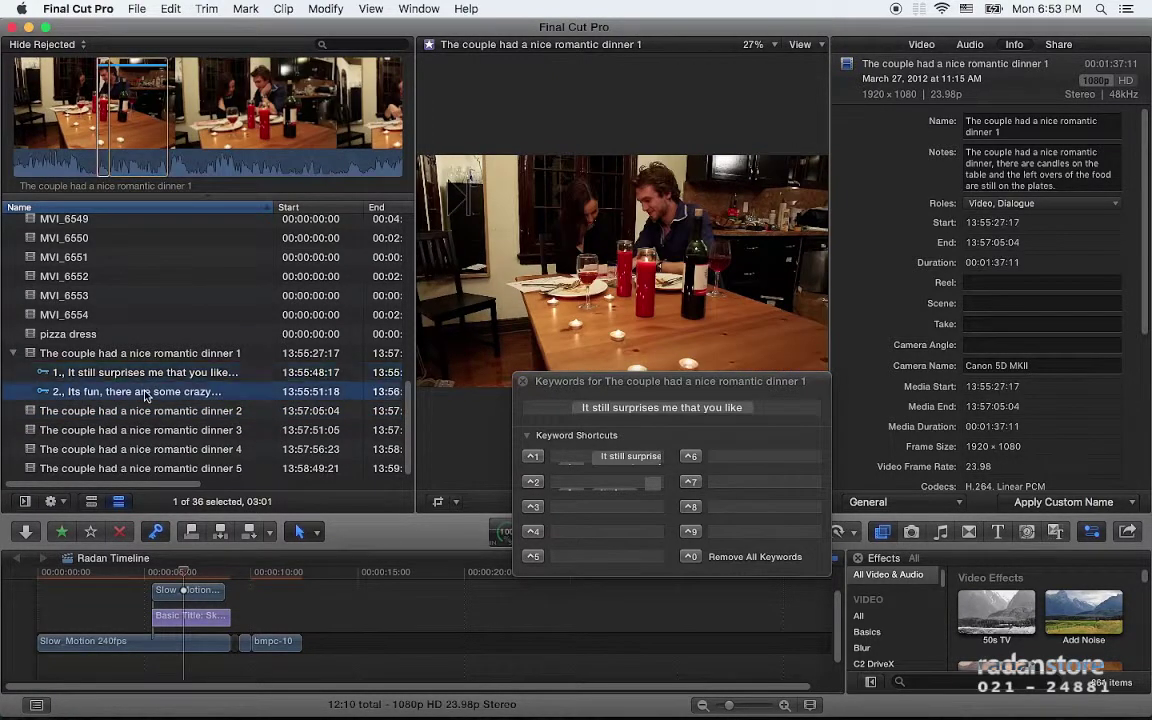
left_click(140, 372)
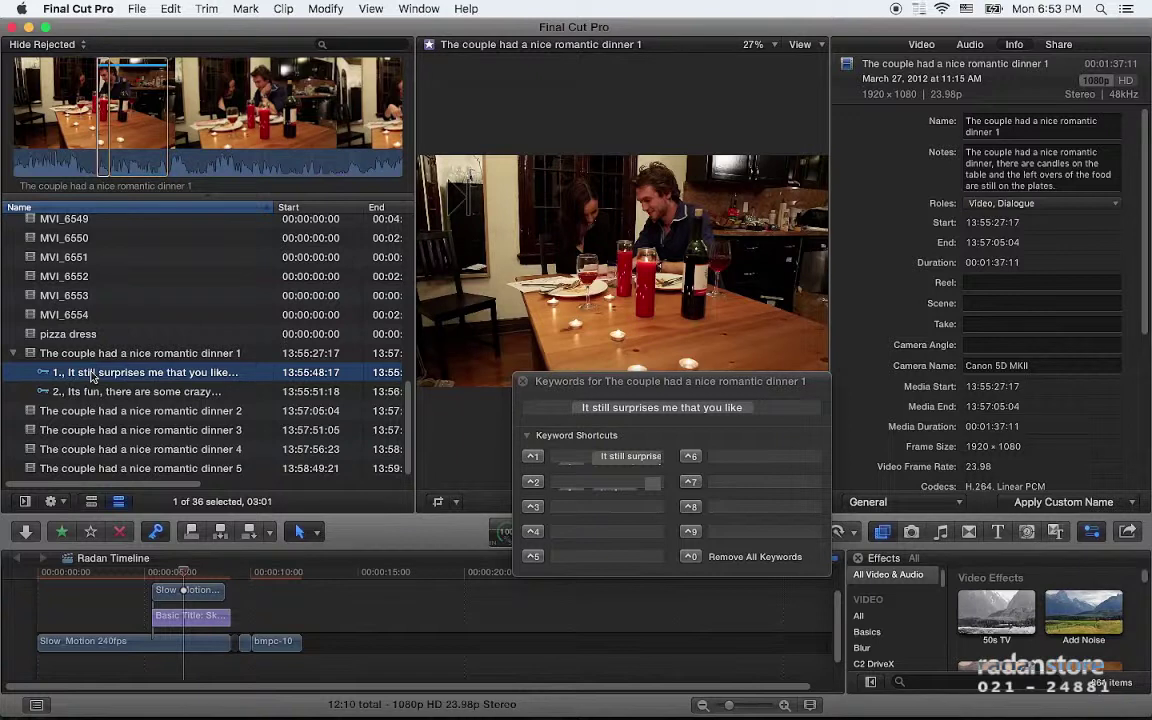
key("ctrl+1")
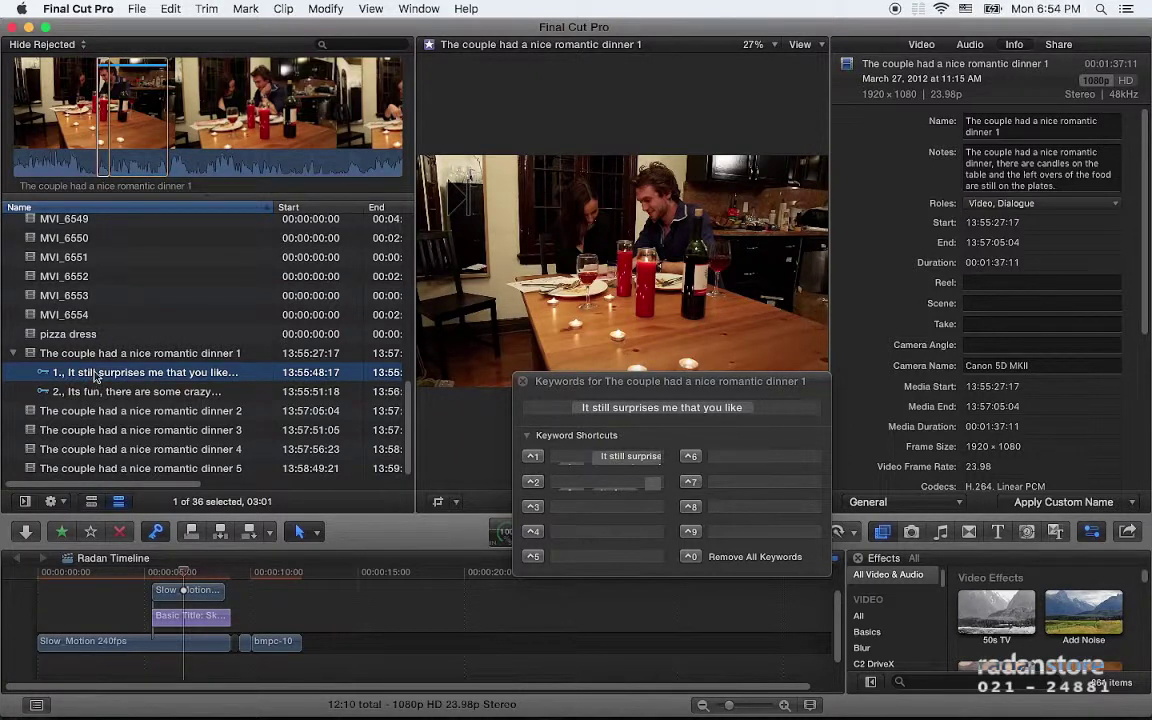
key("super+Tab")
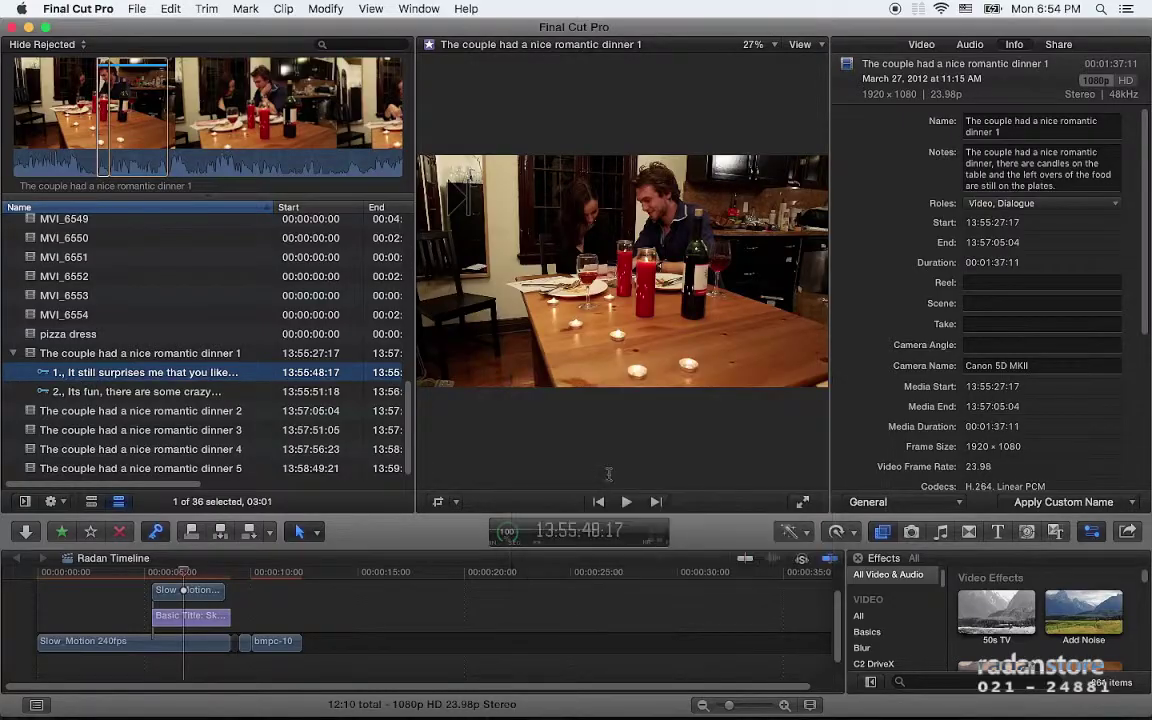
left_click(470, 260)
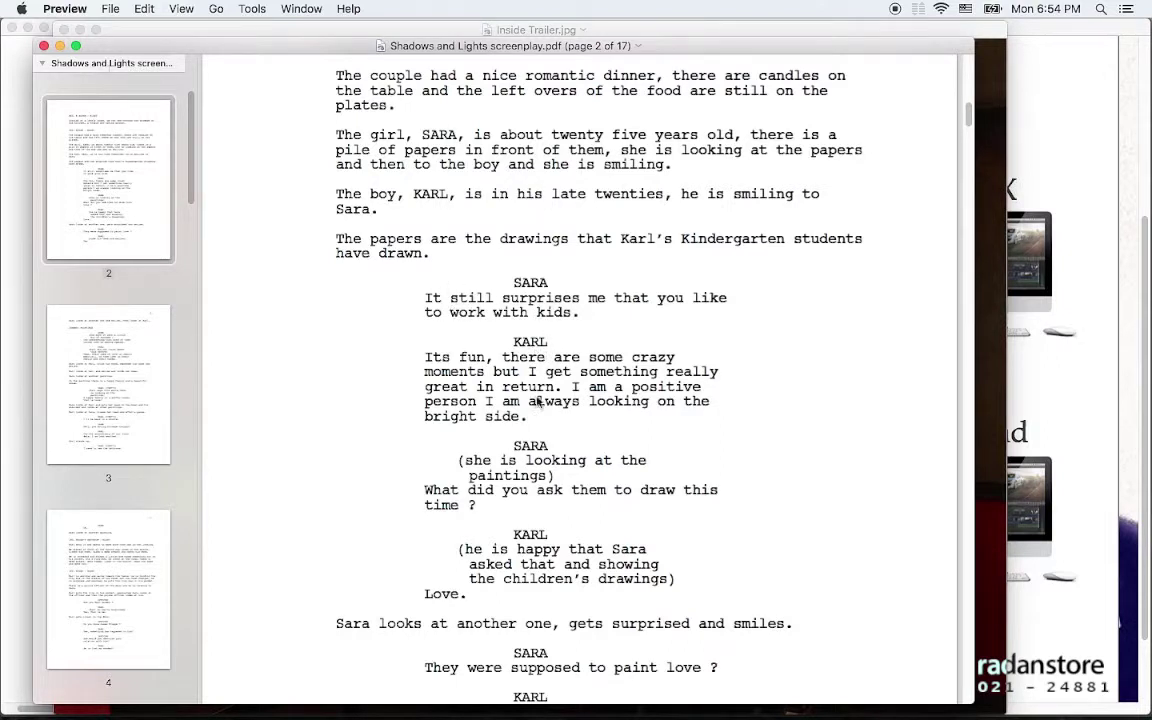
key("super+Tab")
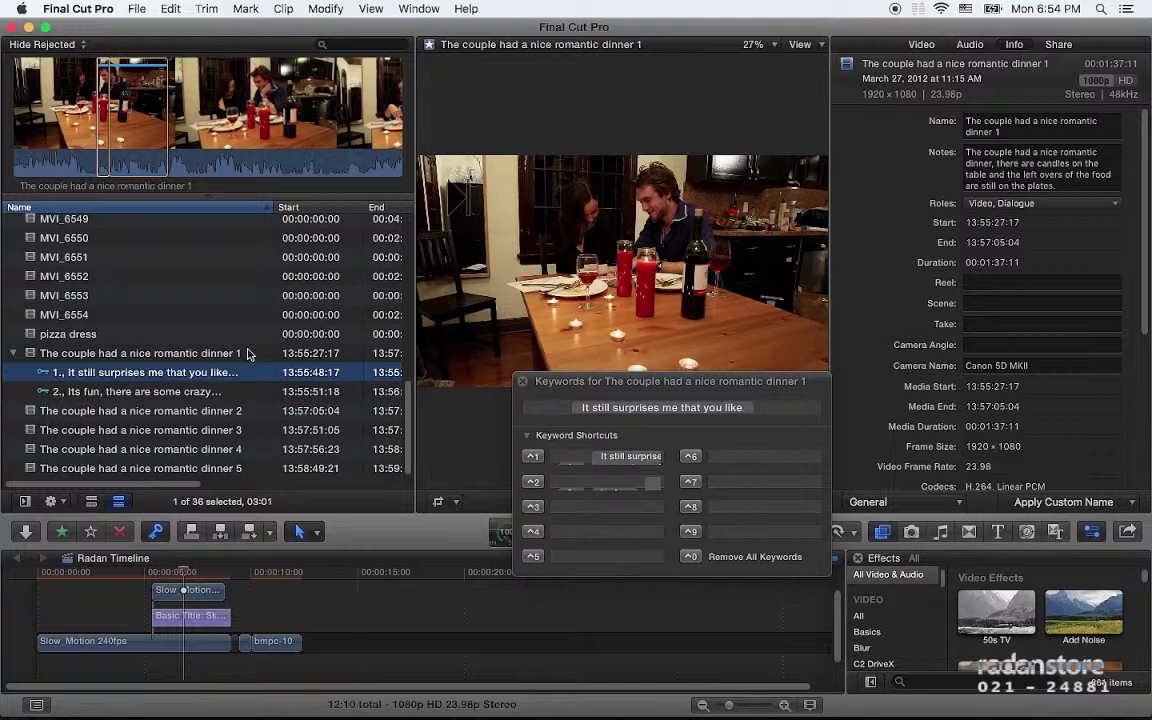
Step: Play dinner 2 from the start and mark a 02:14 range around the ad-lib line
left_click(162, 414)
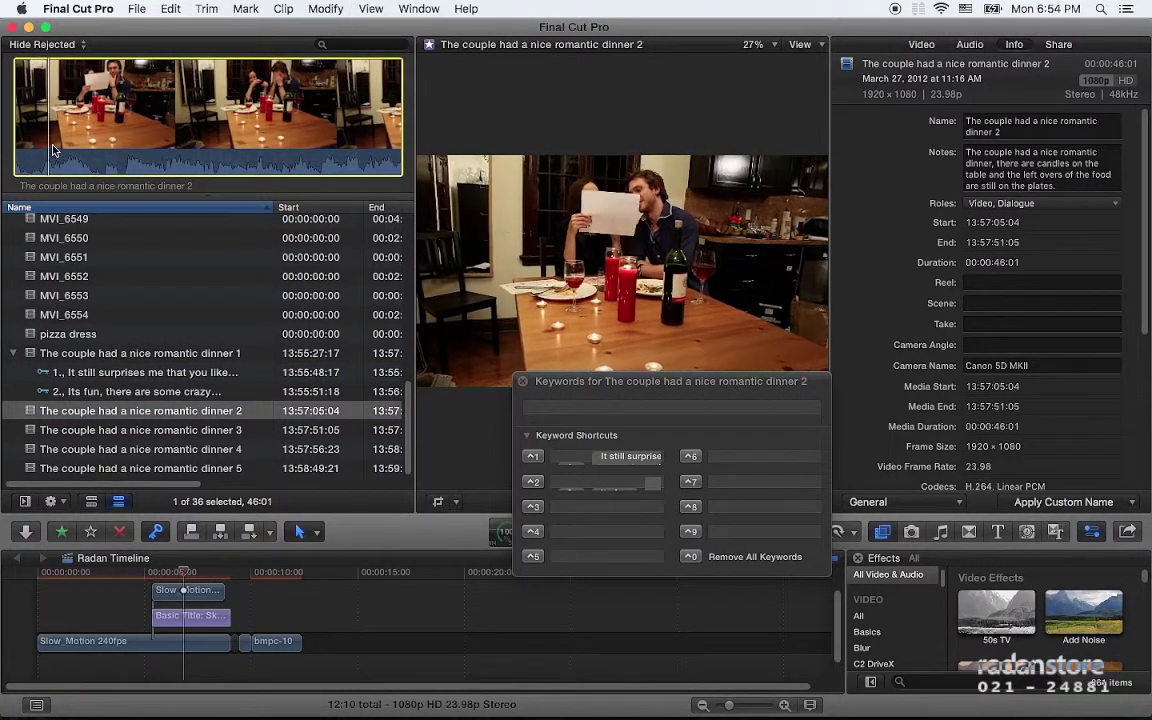
key("space")
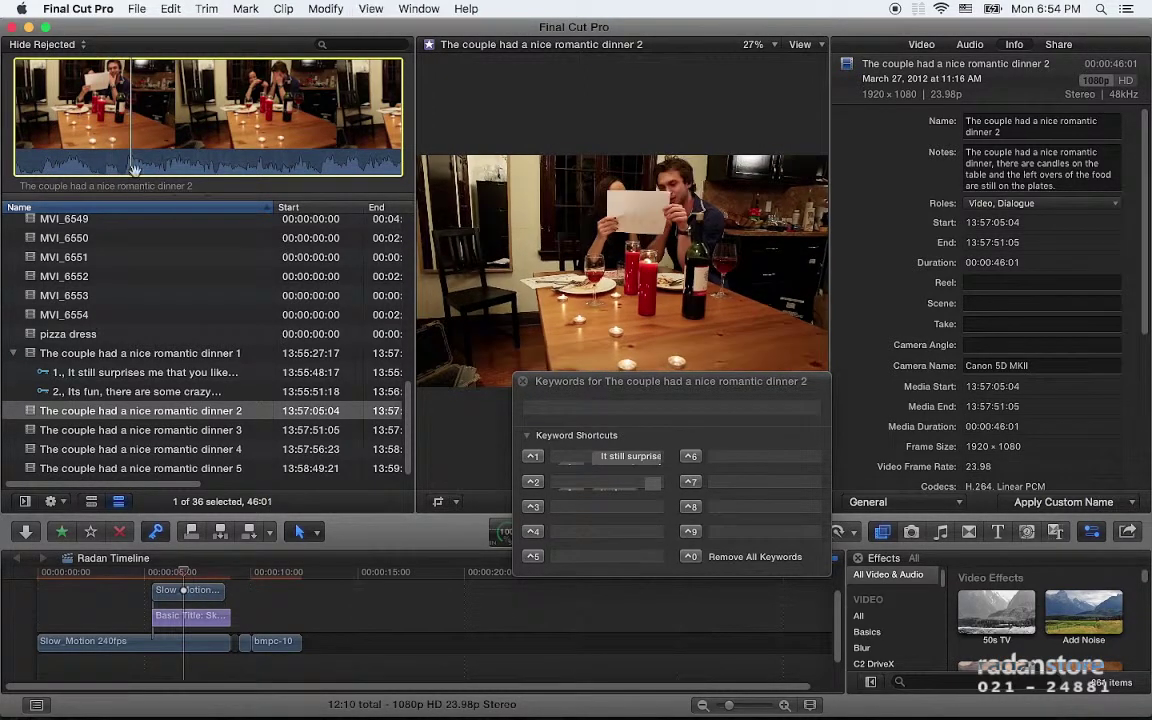
key("space")
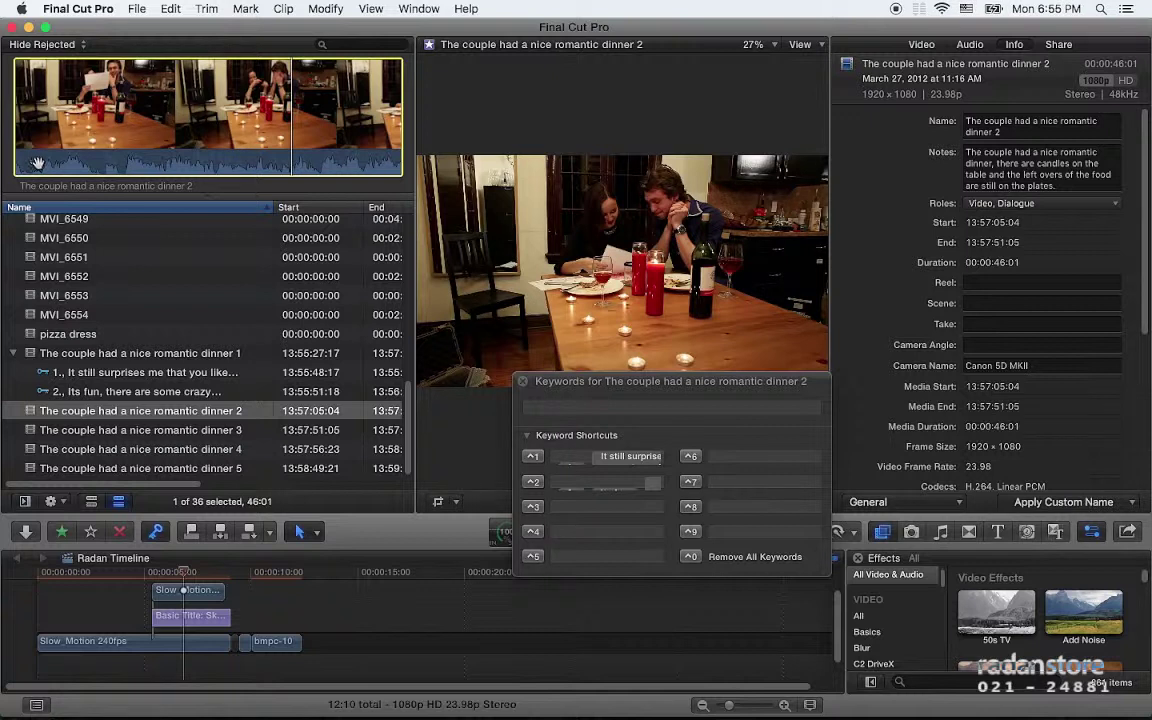
left_click(38, 155)
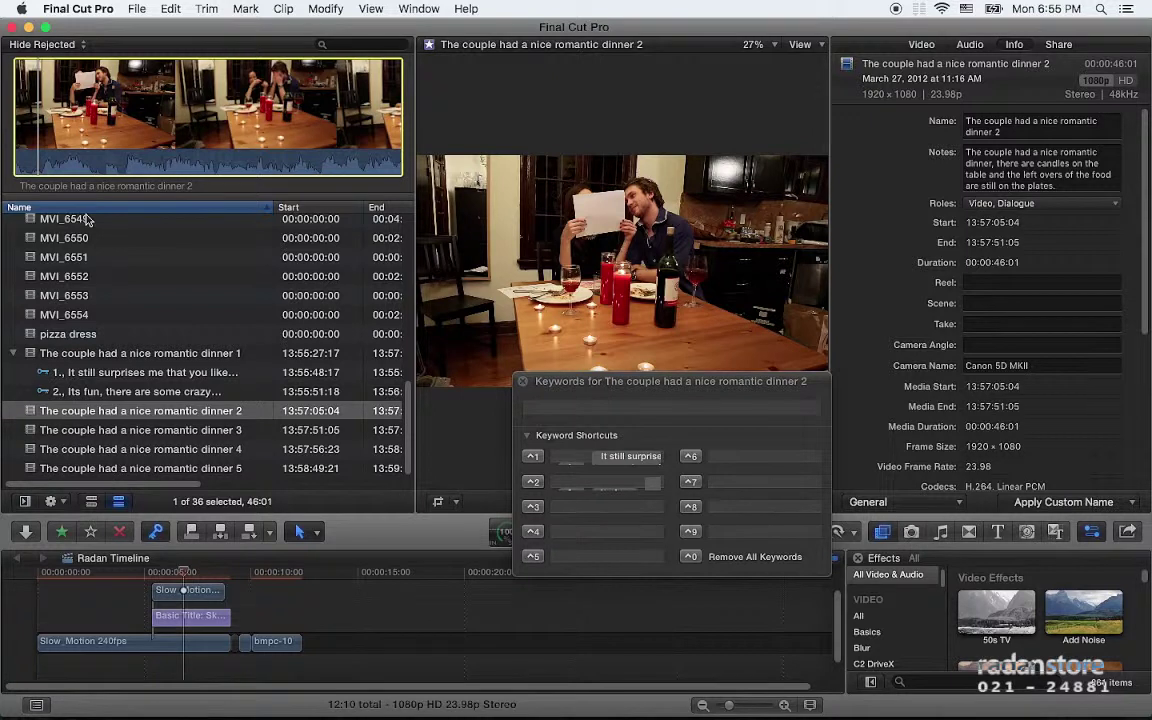
key("space")
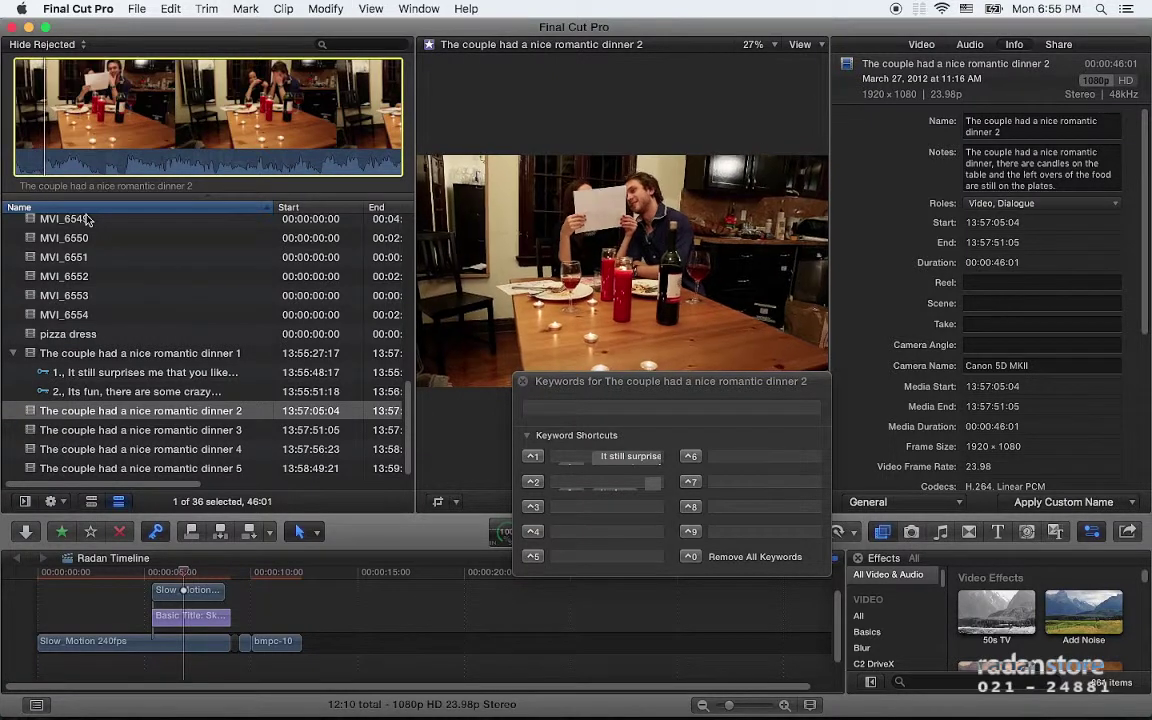
key("space")
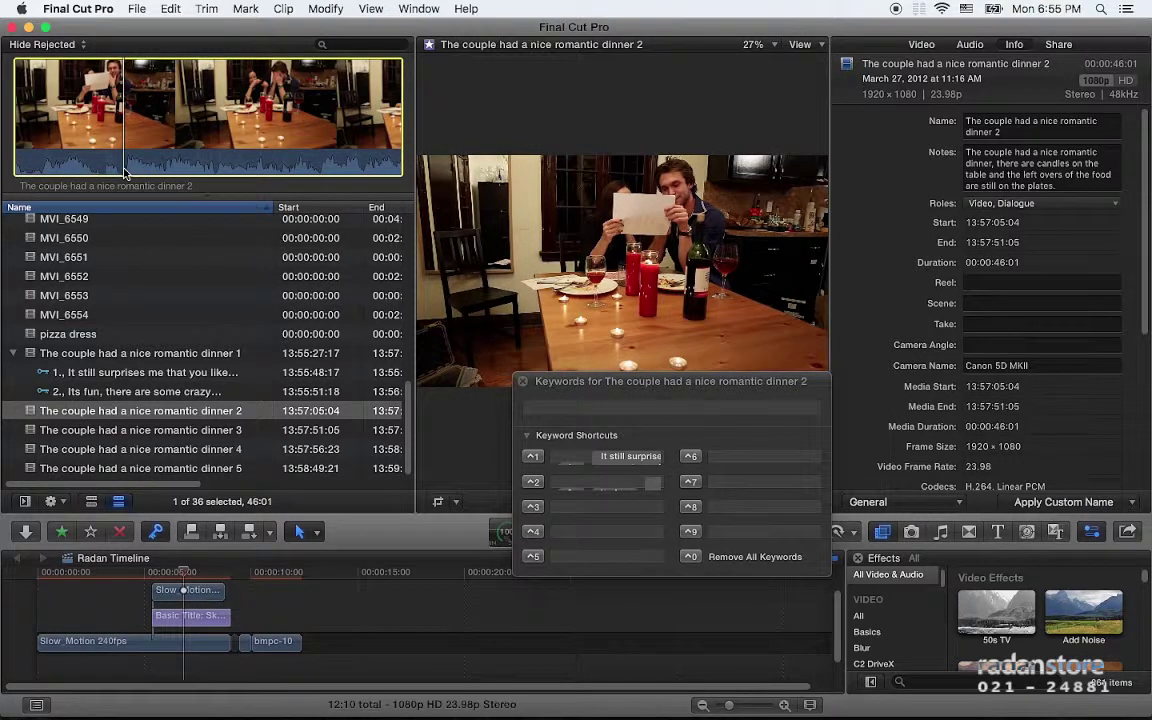
key("i")
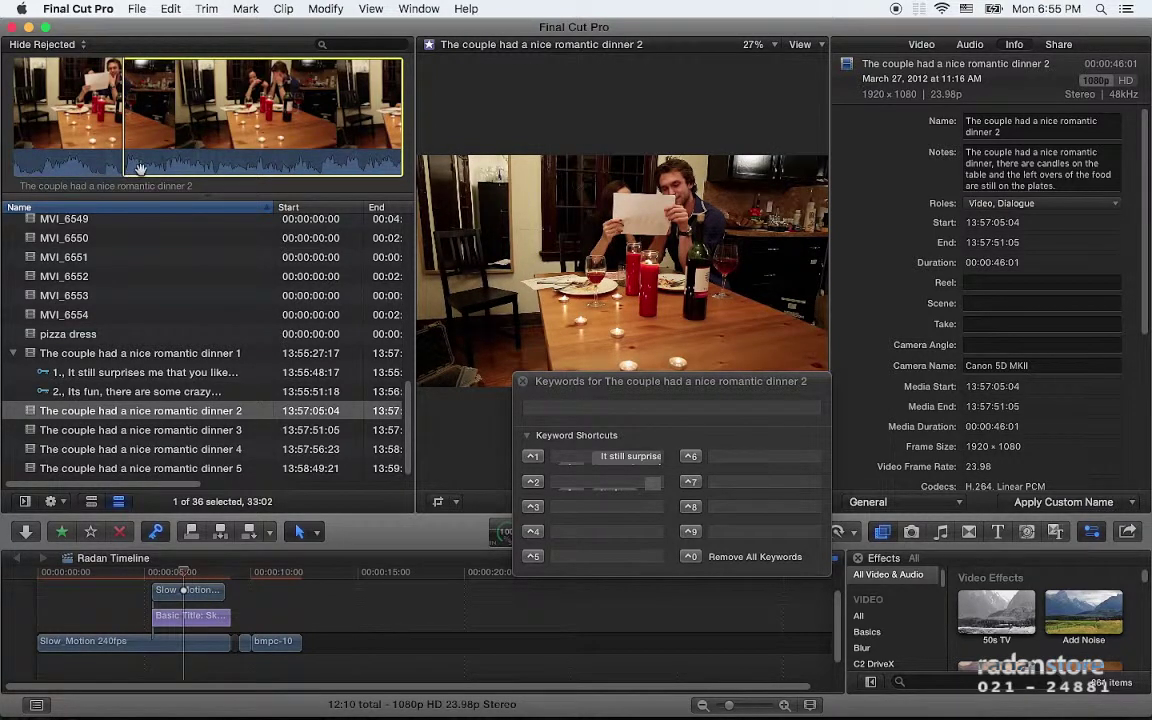
key("o")
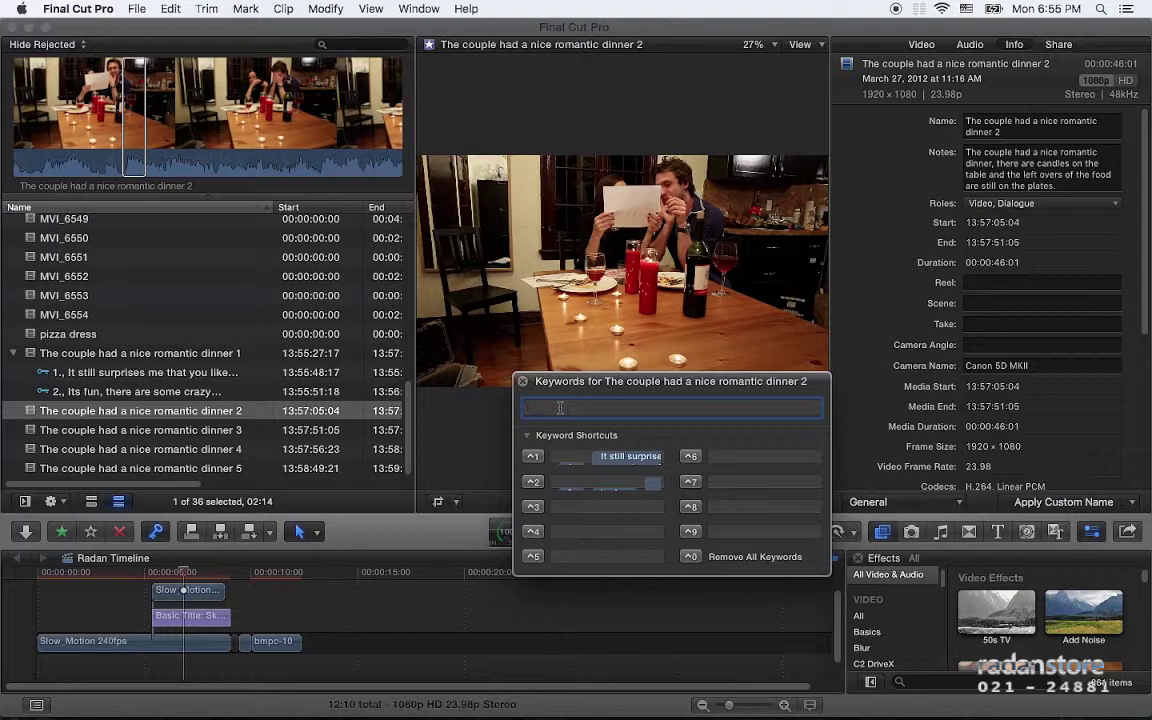
Step: Tag the dinner 2 range with keyword '3.AD LIB: It does not matter'
type("S")
type("AD")
type(" LIB:")
type("It de")
type("o")
type("es not a")
key("BackSpace")
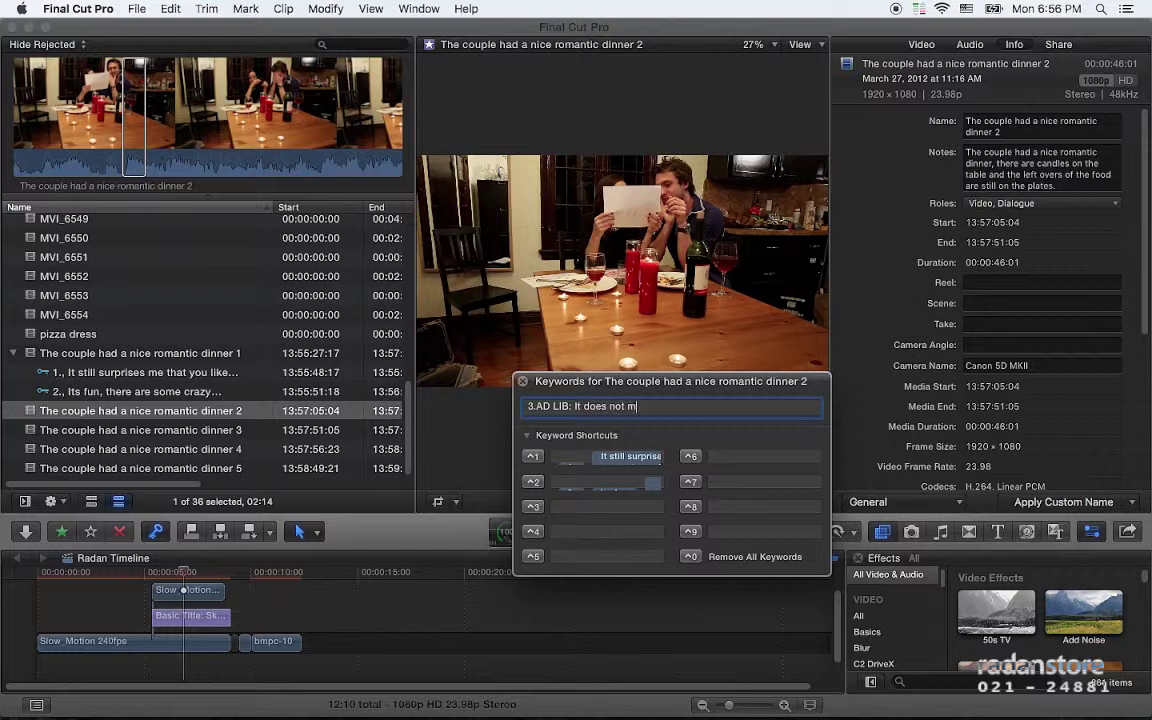
type("matter")
key("Return")
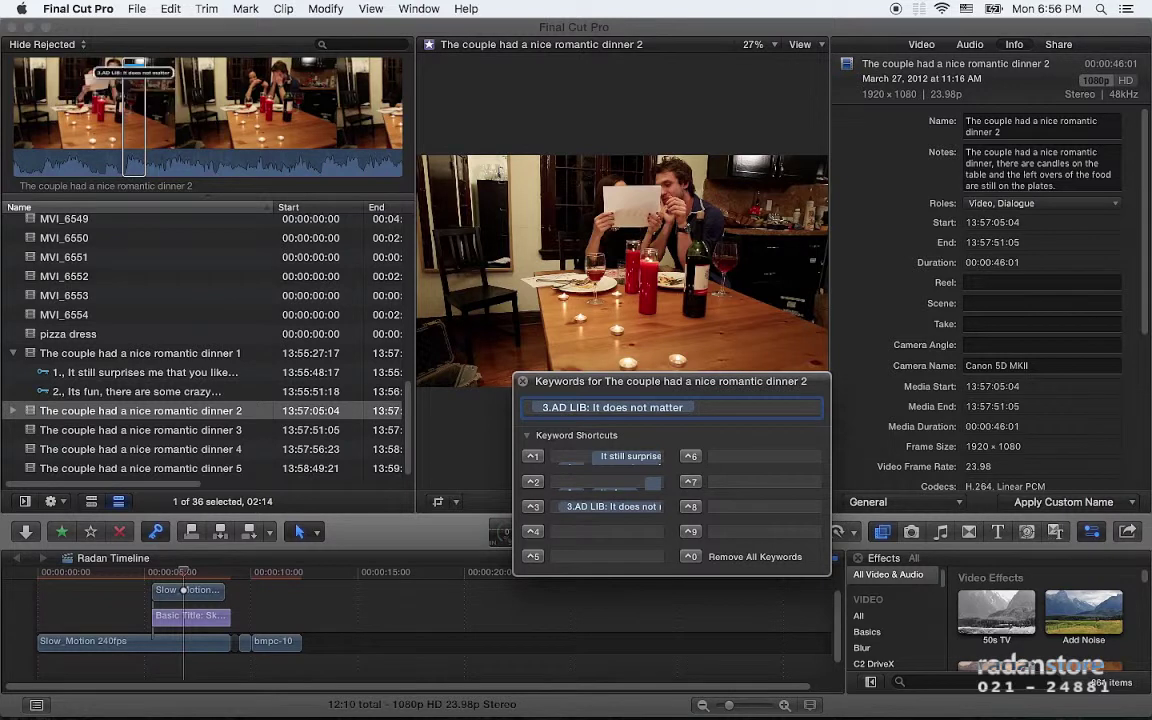
Step: Expand dinner 2 and select its 3.AD LIB range, reverse the Name sort, and close the Keywords HUD
left_click(15, 411)
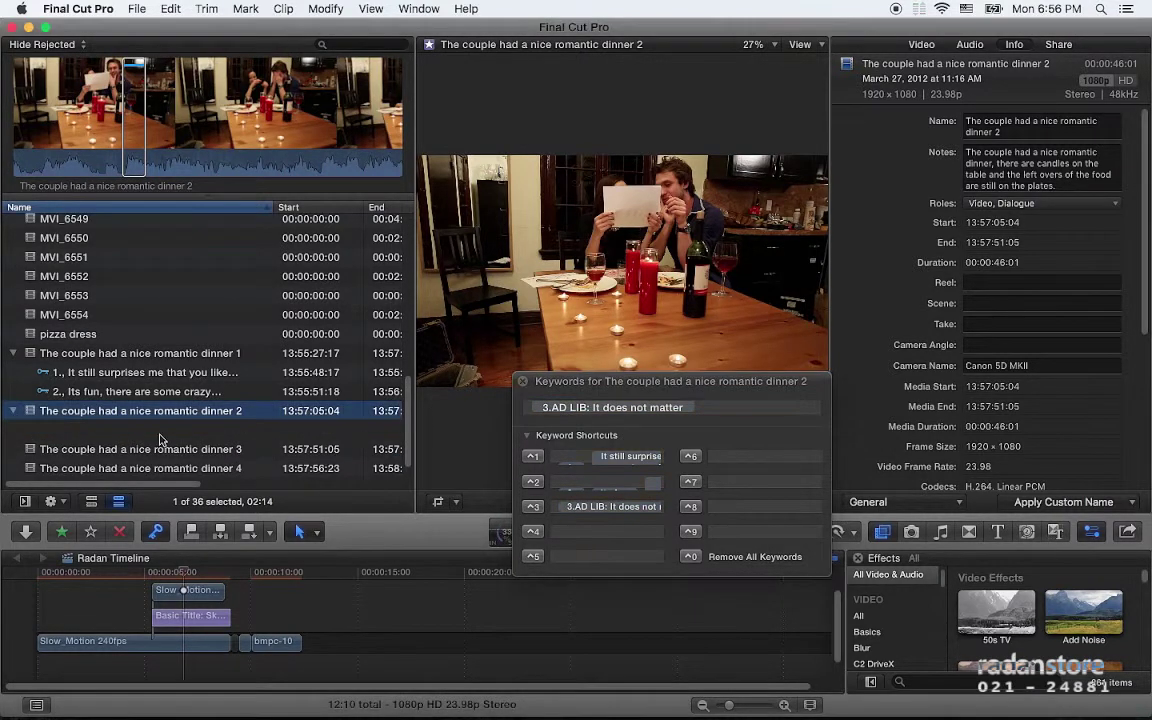
left_click(130, 411)
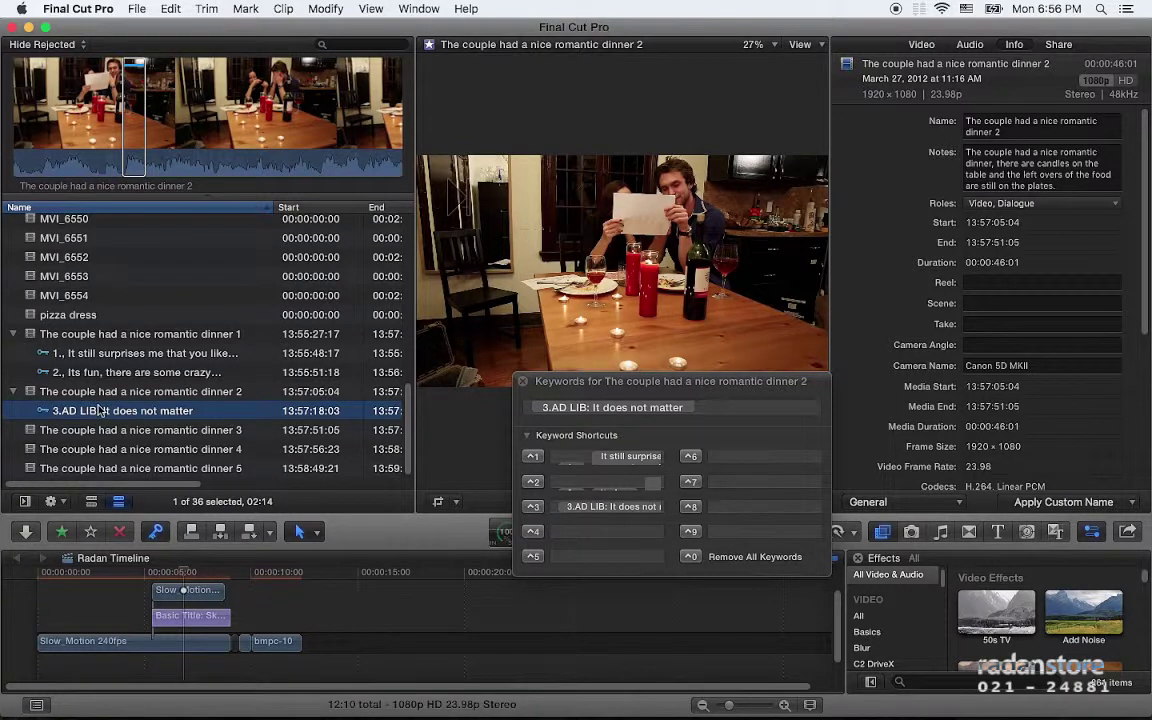
scroll(100, 410, "down", 10)
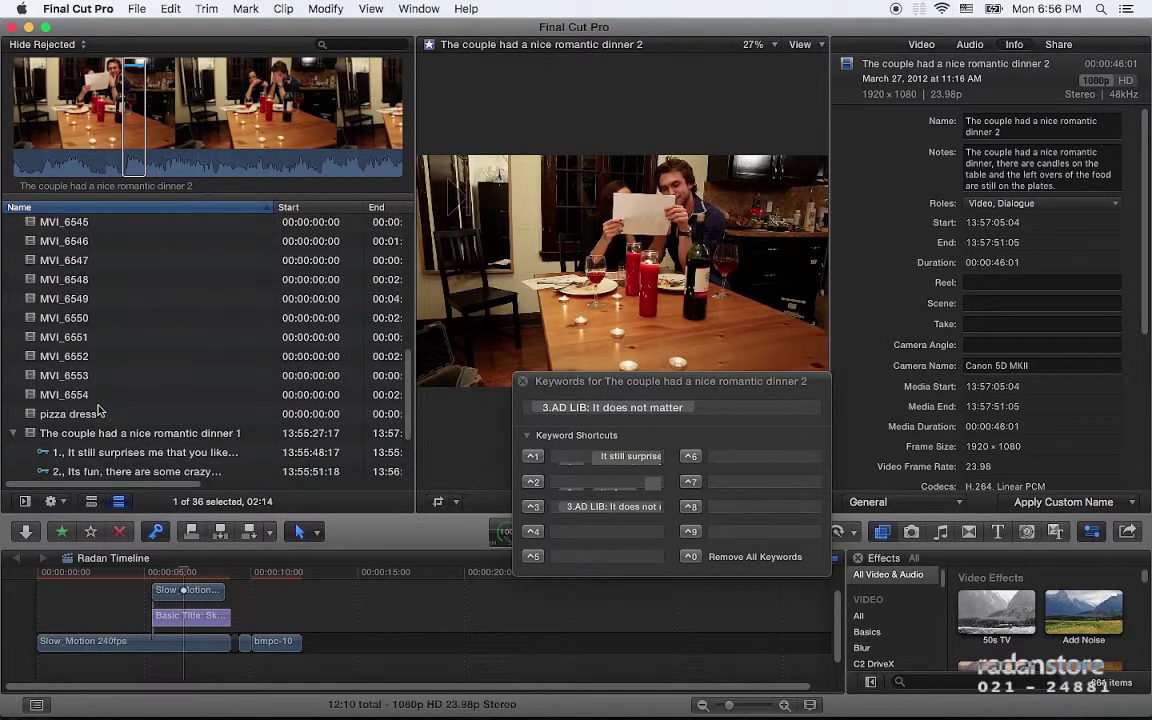
scroll(100, 408, "up", 10)
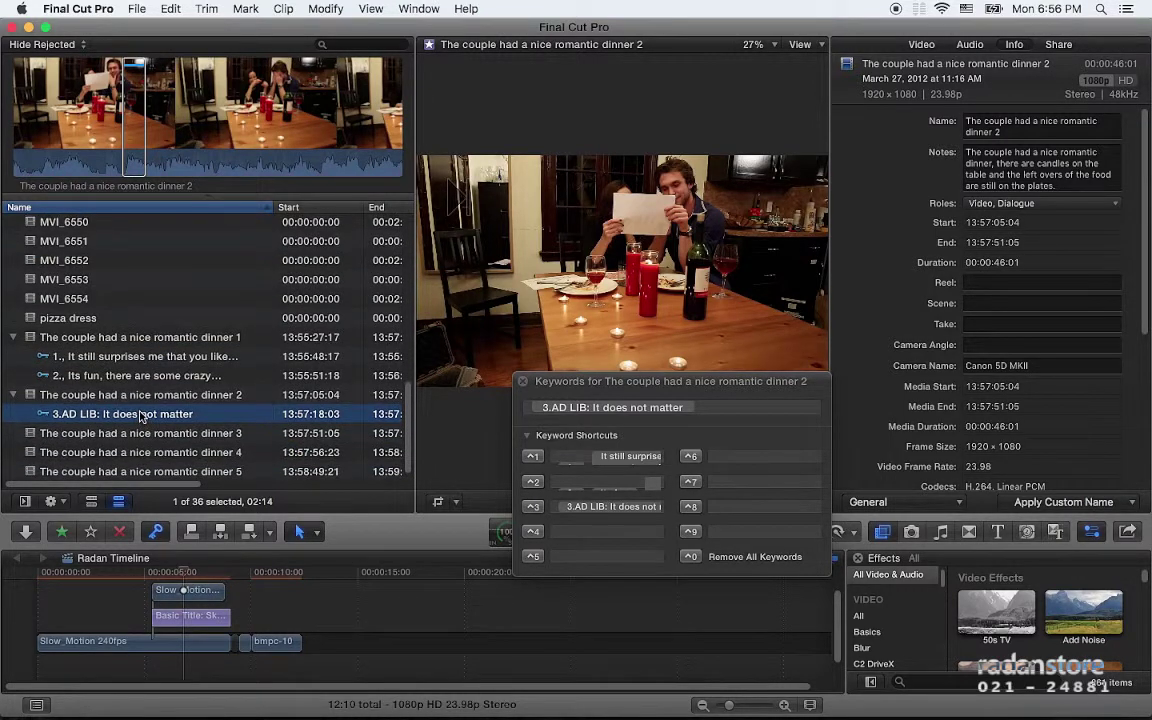
scroll(139, 418, "up", 5)
scroll(139, 418, "down", 10)
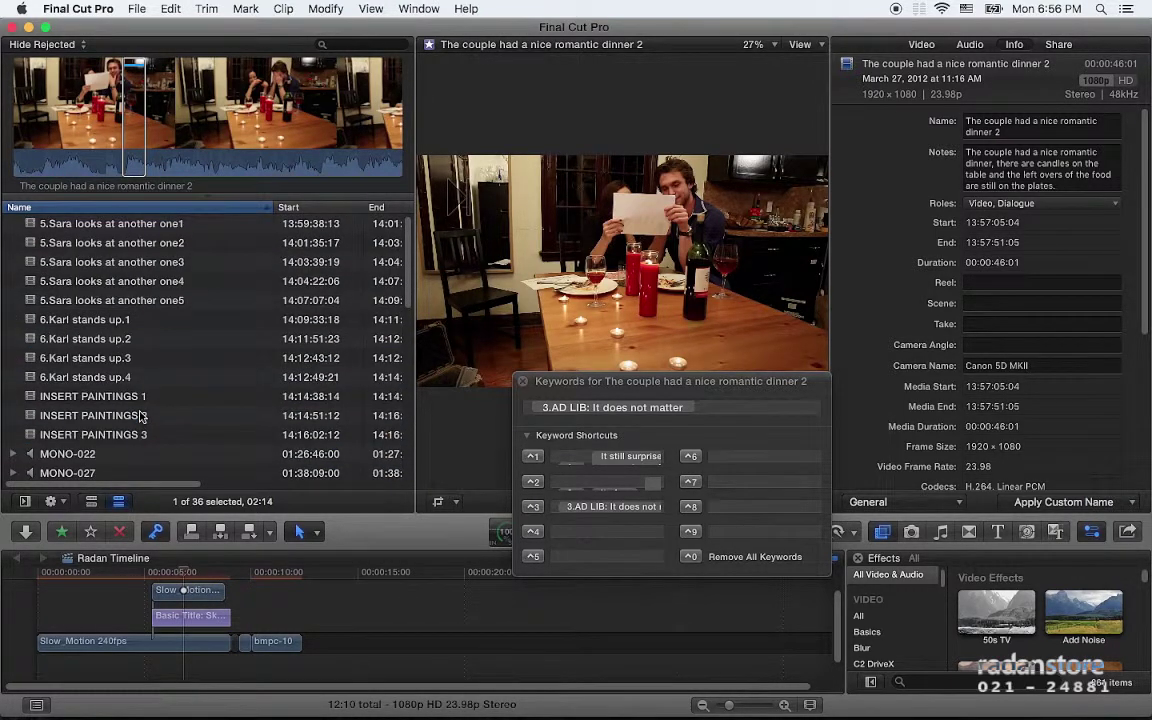
left_click(144, 207)
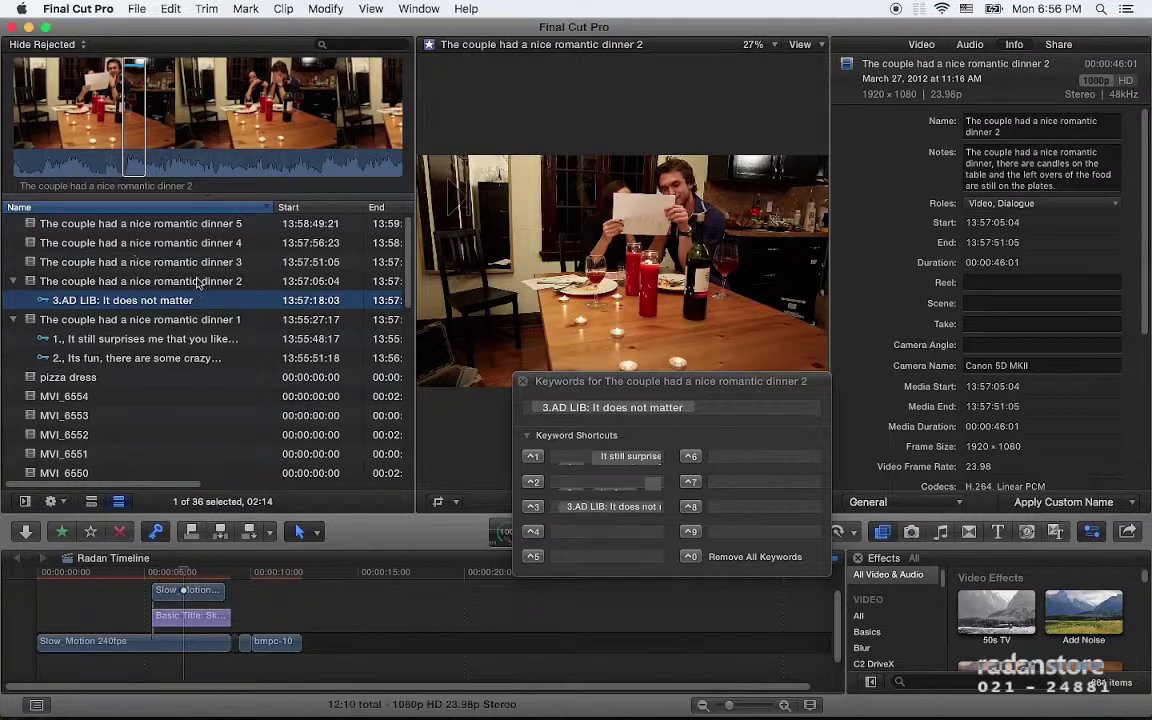
left_click(524, 383)
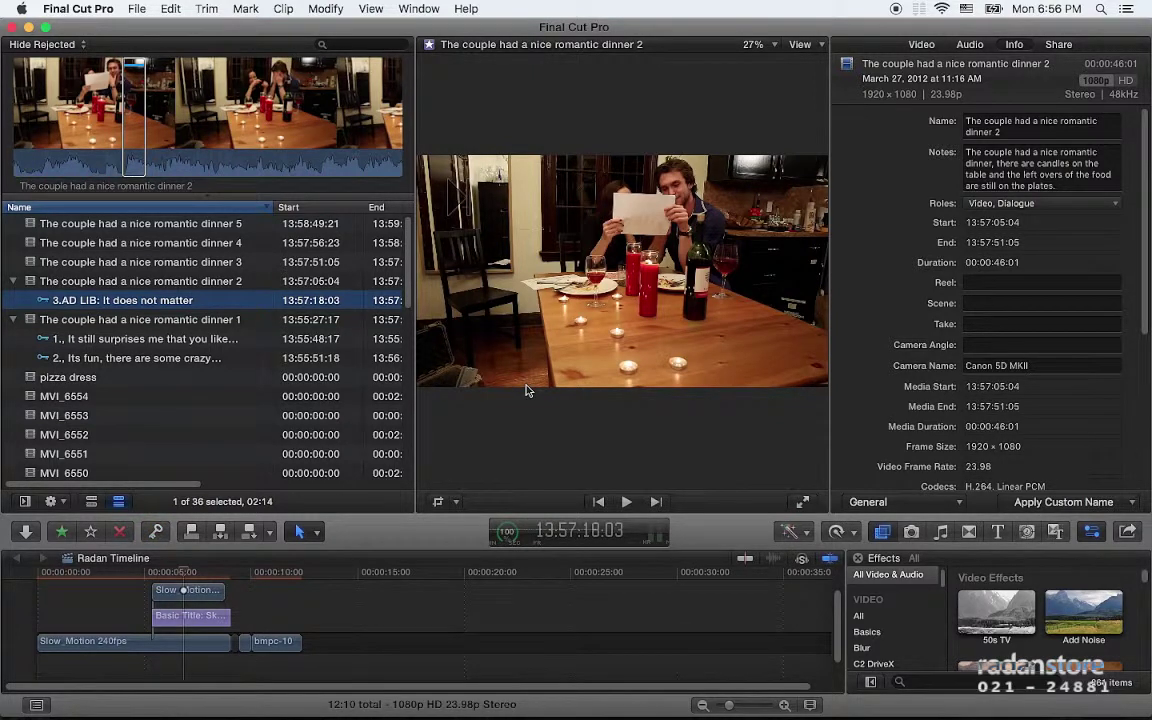
Step: Mark a short range in romantic dinner 3 and tag it with keyword 2
left_click(140, 262)
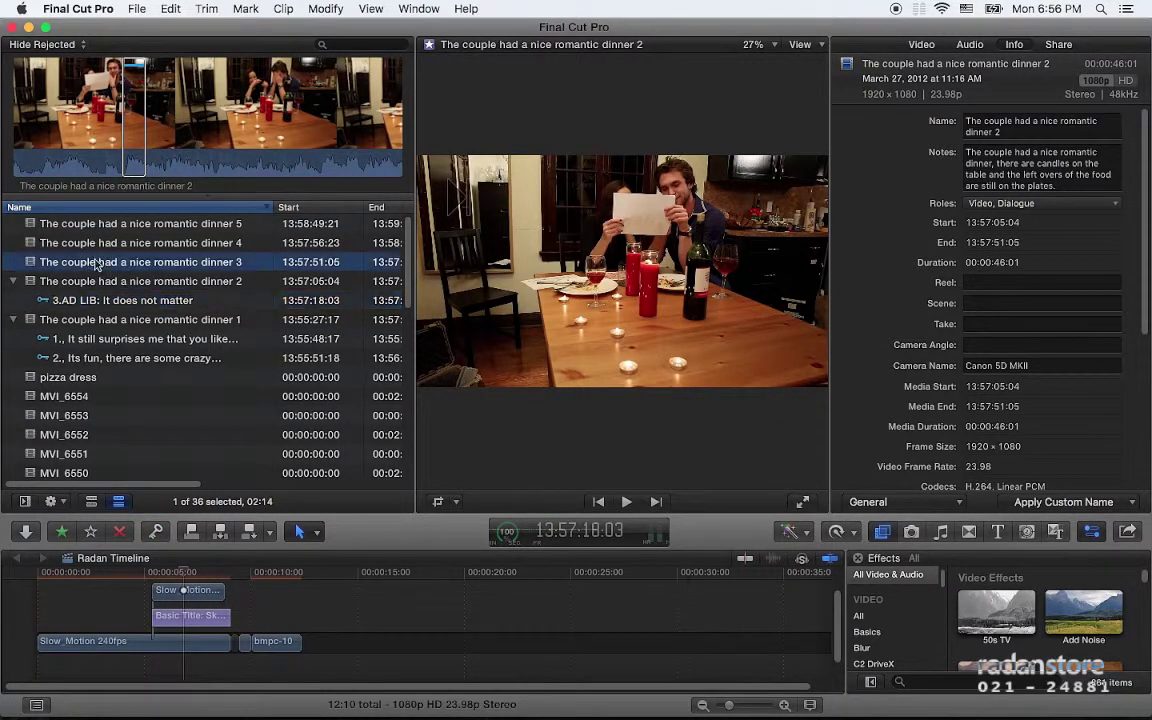
left_click(81, 160)
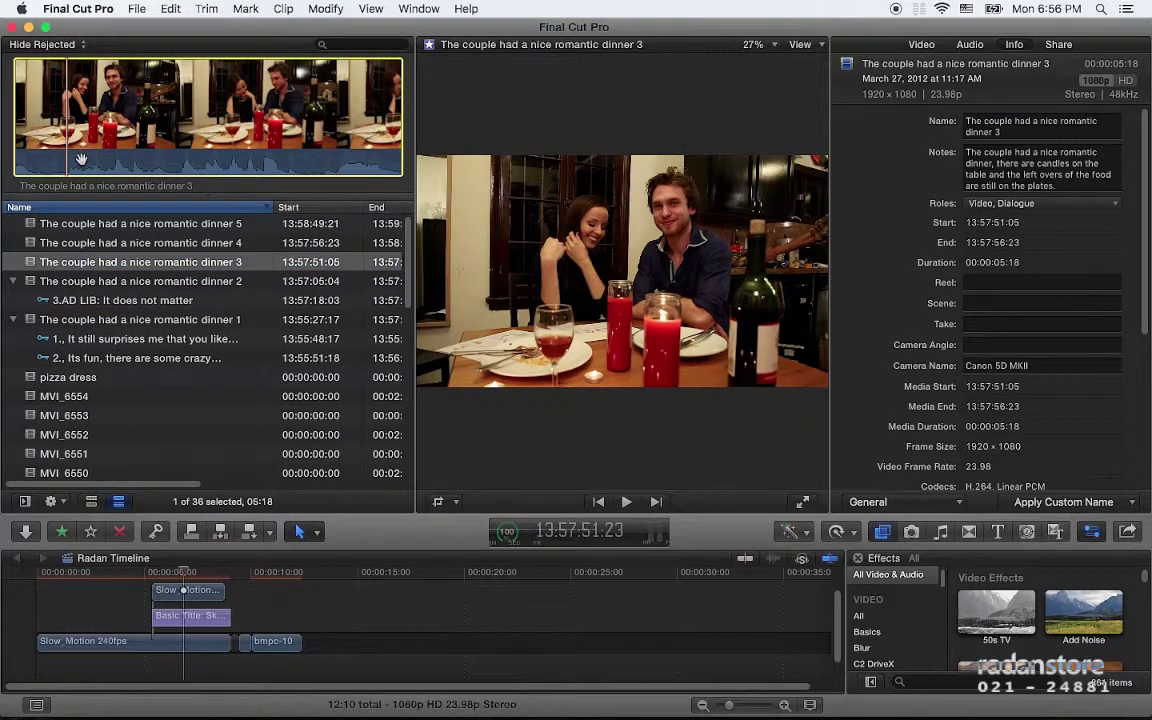
key("i")
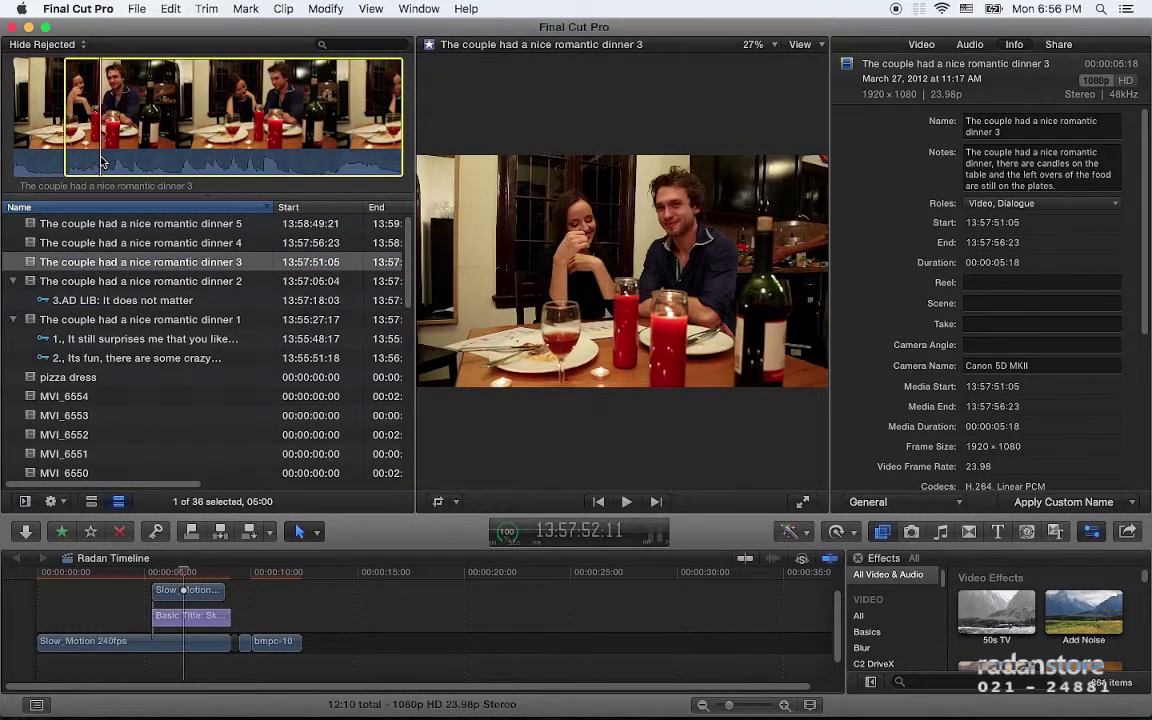
key("o")
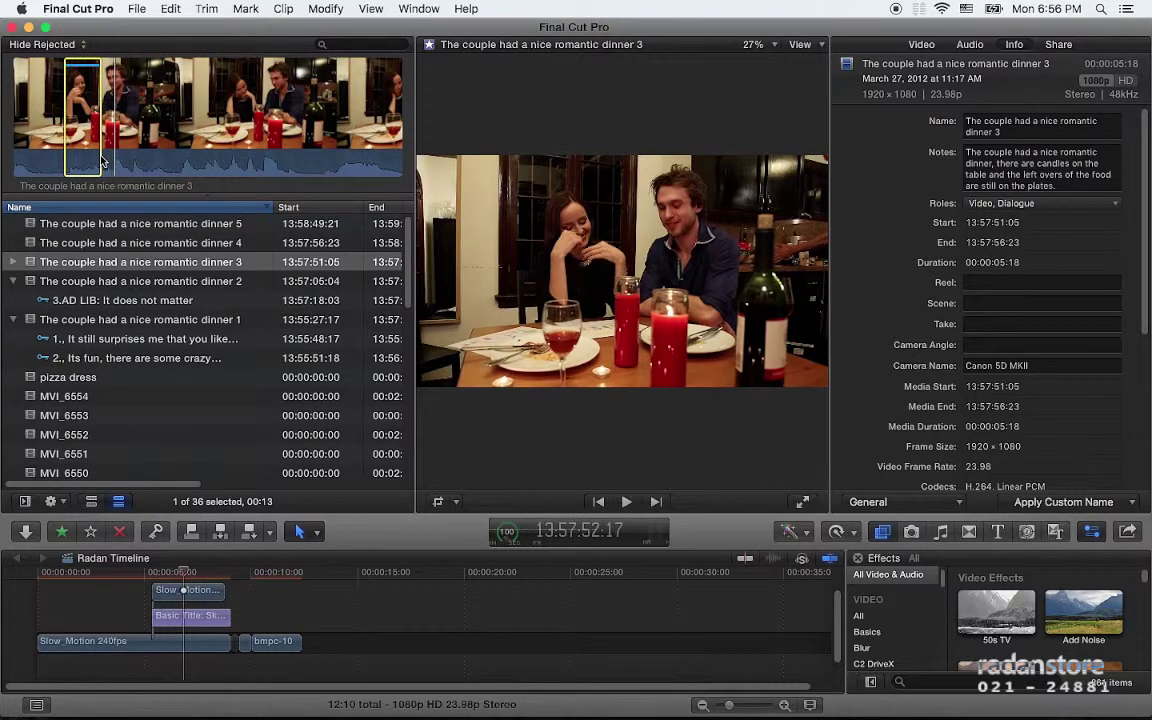
left_click(105, 131)
left_click(117, 135)
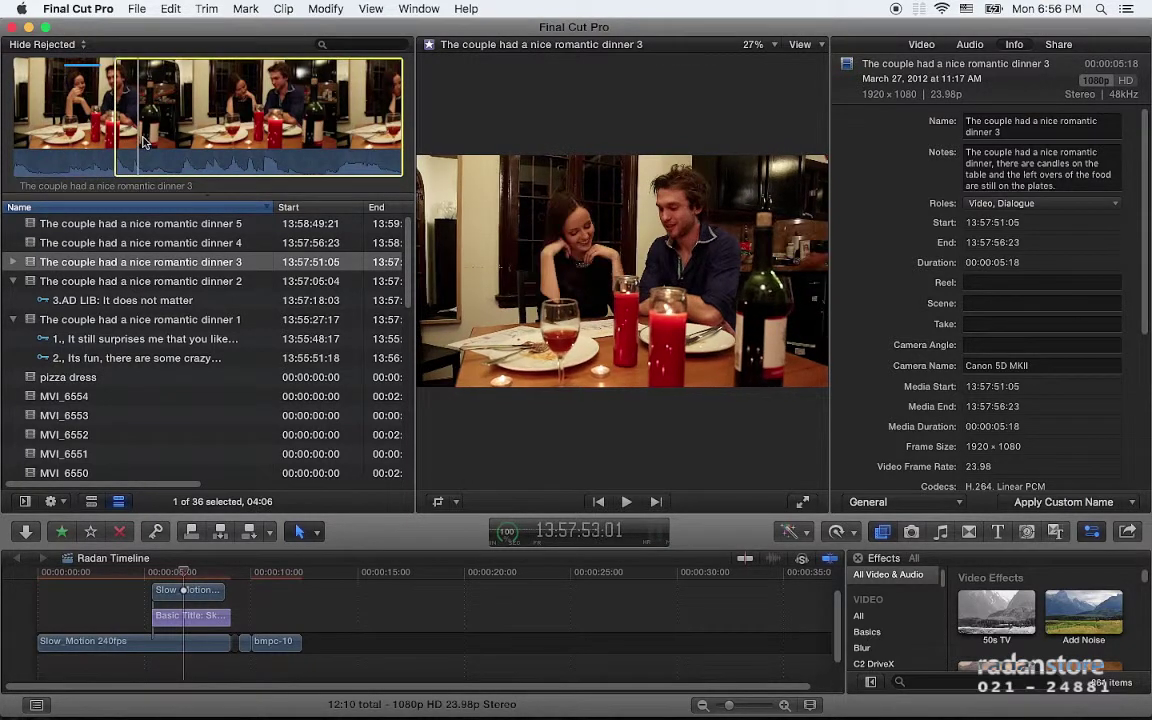
key("o")
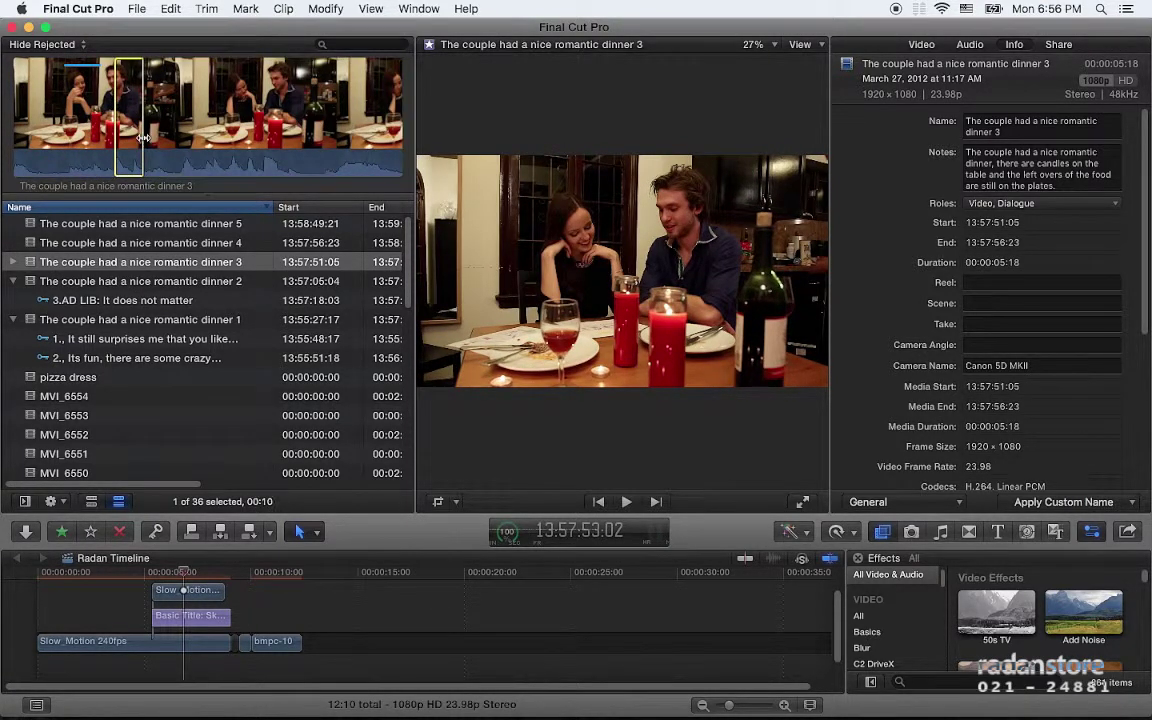
key("ctrl+2")
Step: Tag two short ranges in romantic dinner 4 with keywords 1 and 2, then expand it
left_click(114, 244)
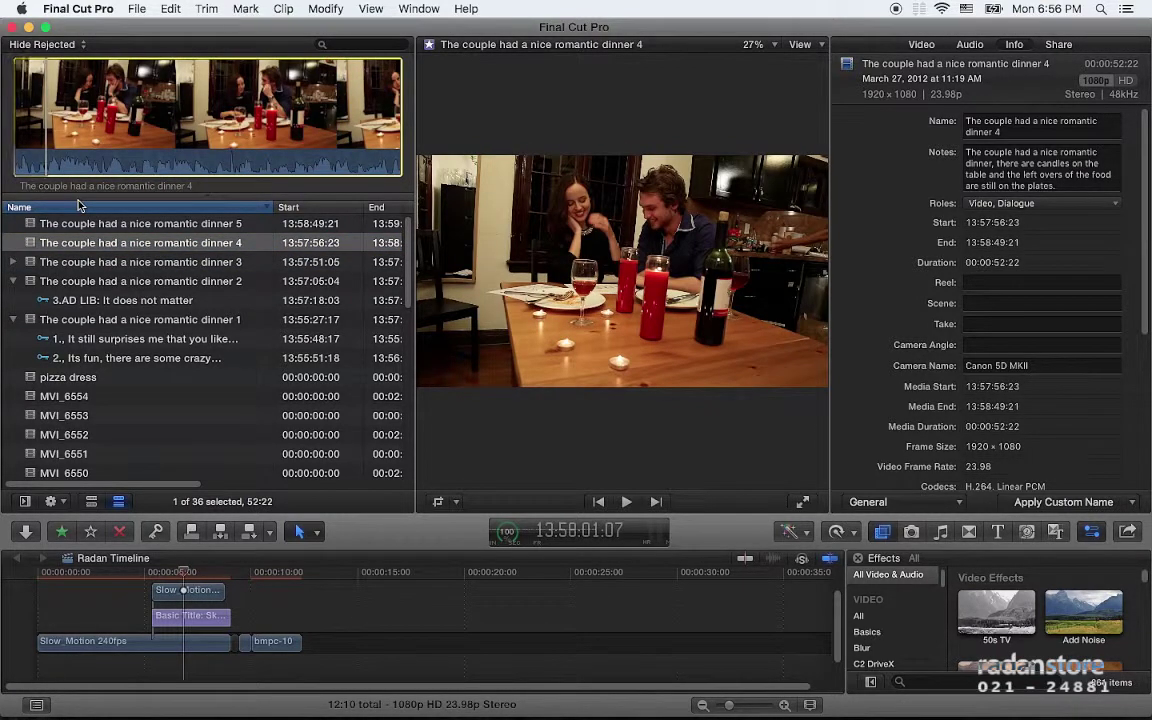
left_click(47, 150)
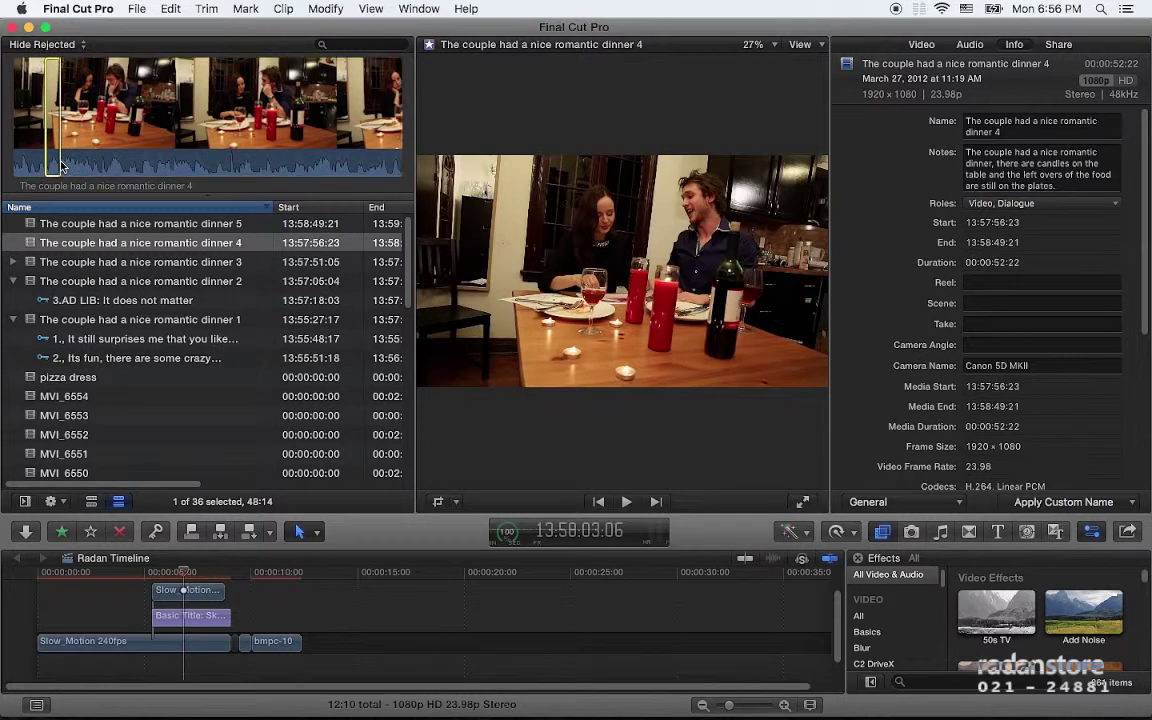
key("o")
key("ctrl+1")
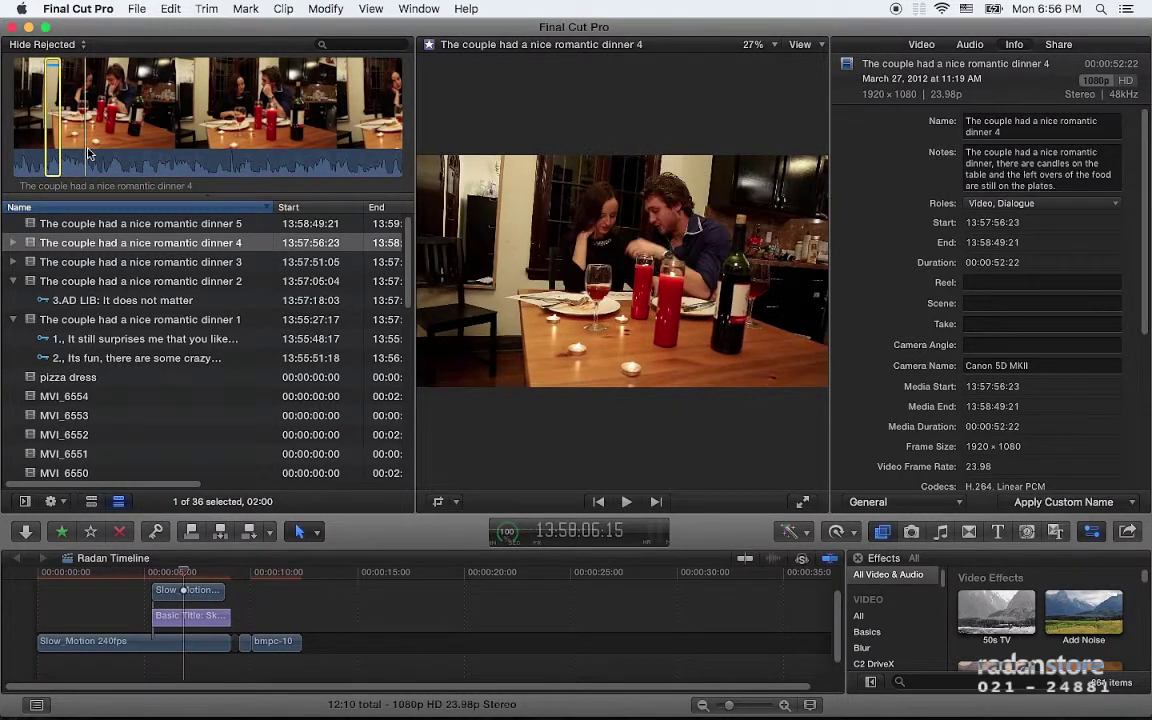
key("i")
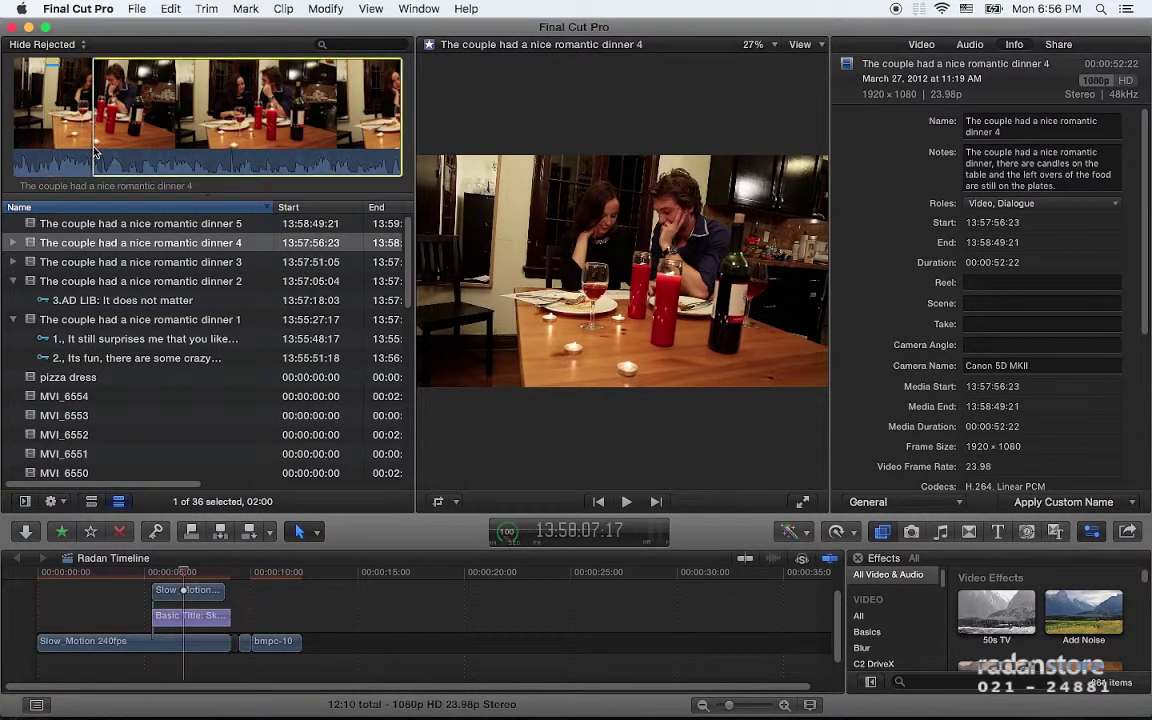
key("o")
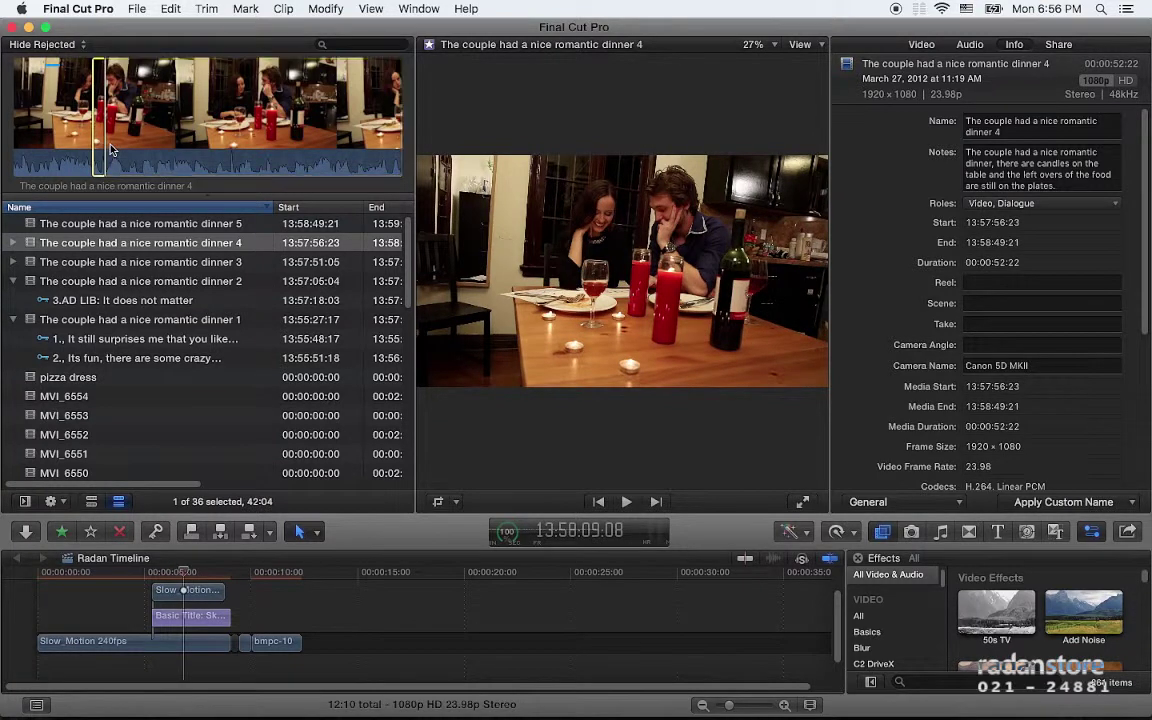
key("ctrl+2")
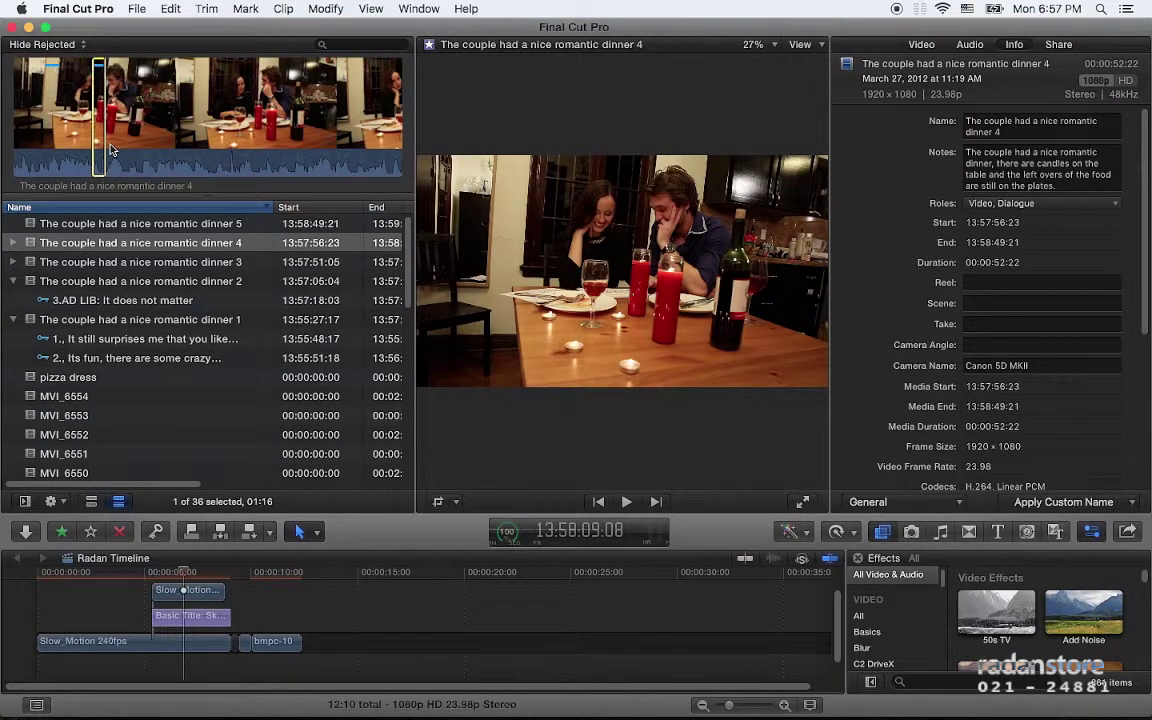
left_click(14, 243)
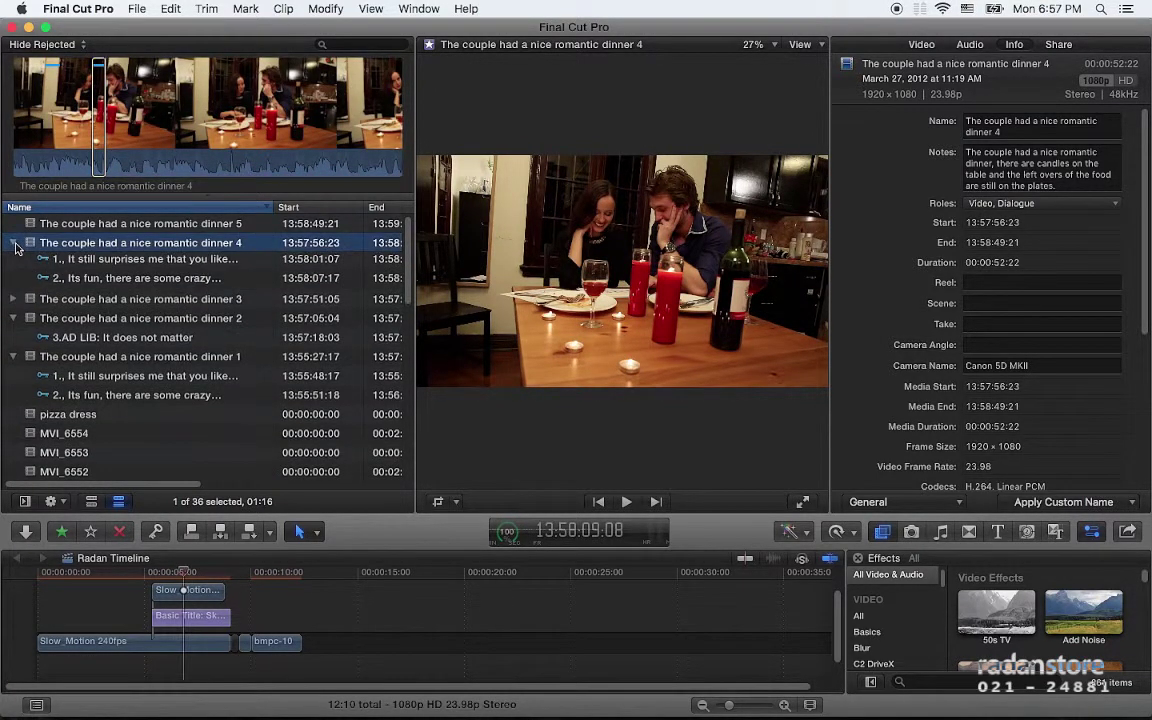
Step: Open the browser filter, turn off the Text criterion and add a Keywords criterion
left_click(322, 45)
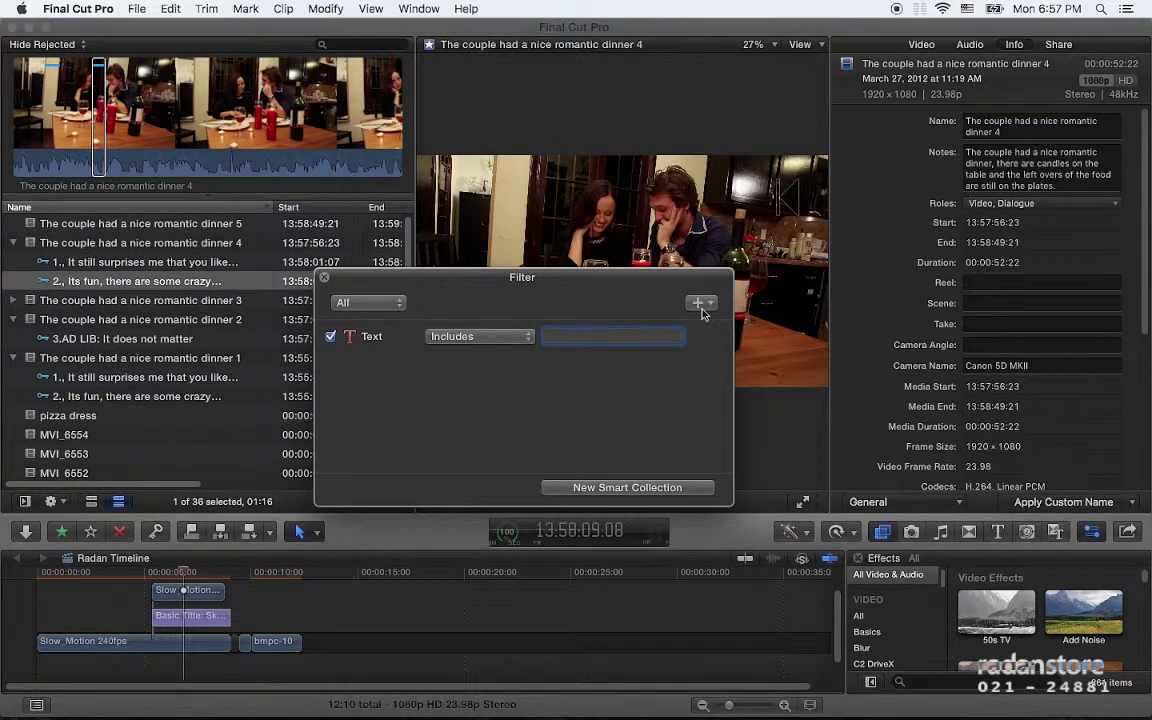
left_click(330, 336)
left_click(701, 304)
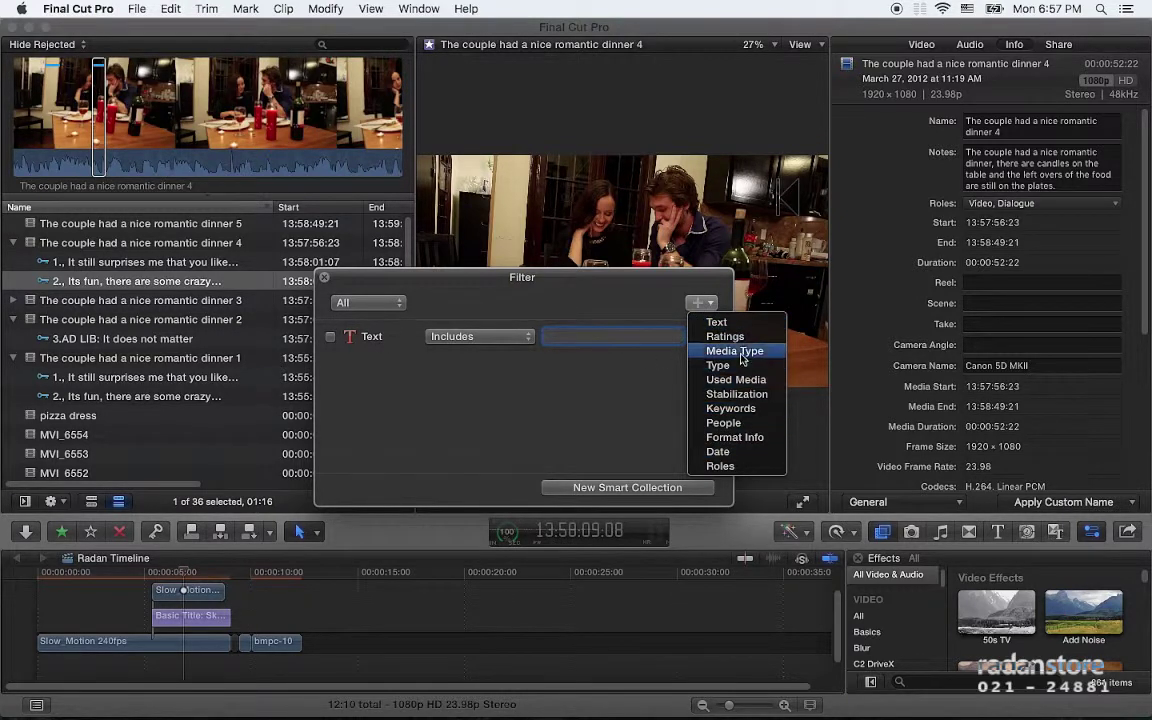
key("Escape")
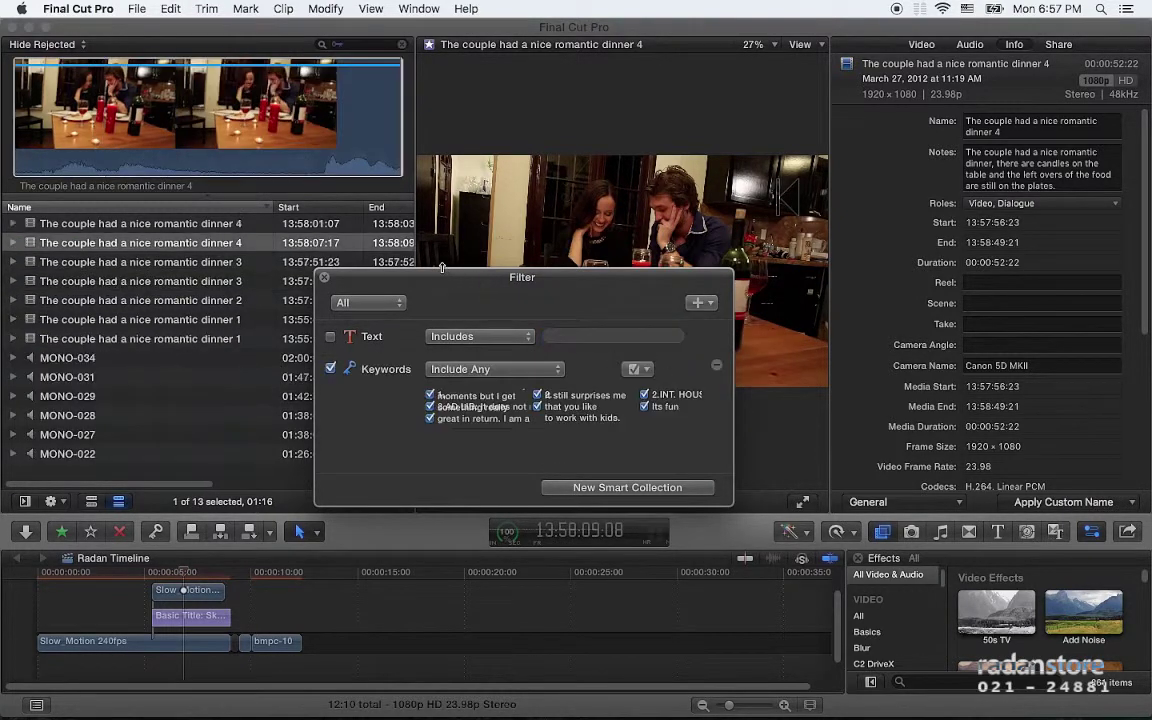
Step: Enlarge the filter window and uncheck every keyword so all 36 clips remain listed
left_click_drag(449, 284, 725, 106)
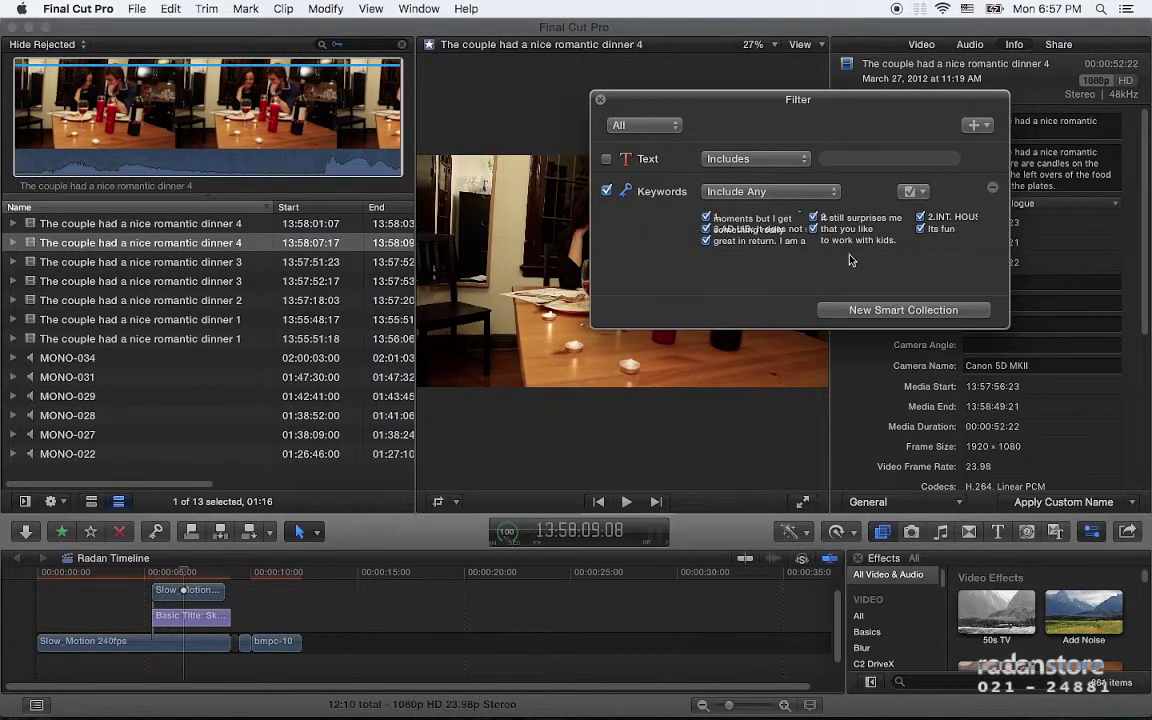
left_click_drag(637, 100, 565, 78)
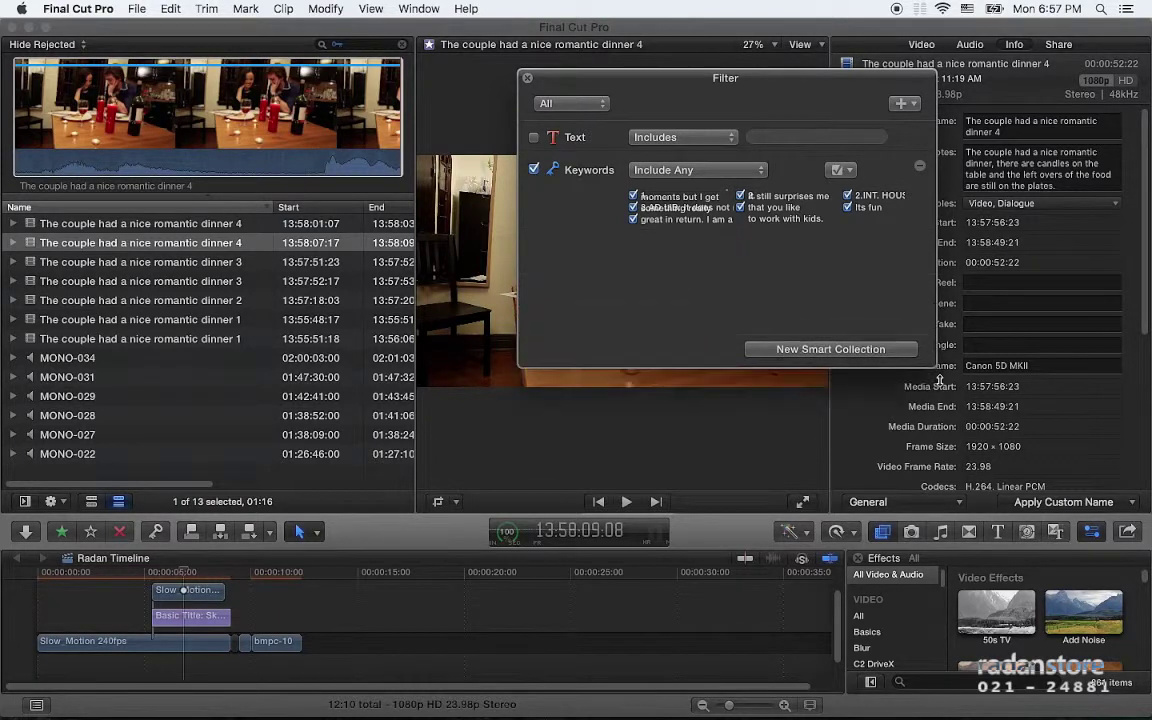
left_click_drag(935, 308, 935, 415)
left_click_drag(646, 78, 674, 254)
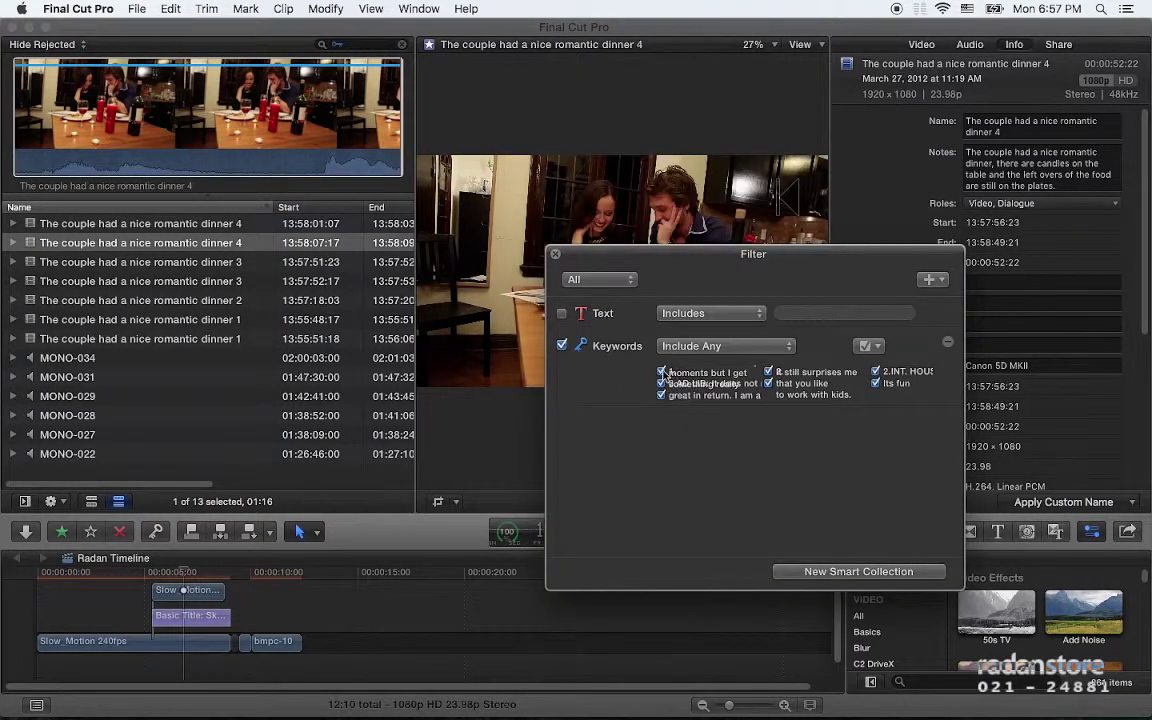
left_click(660, 383)
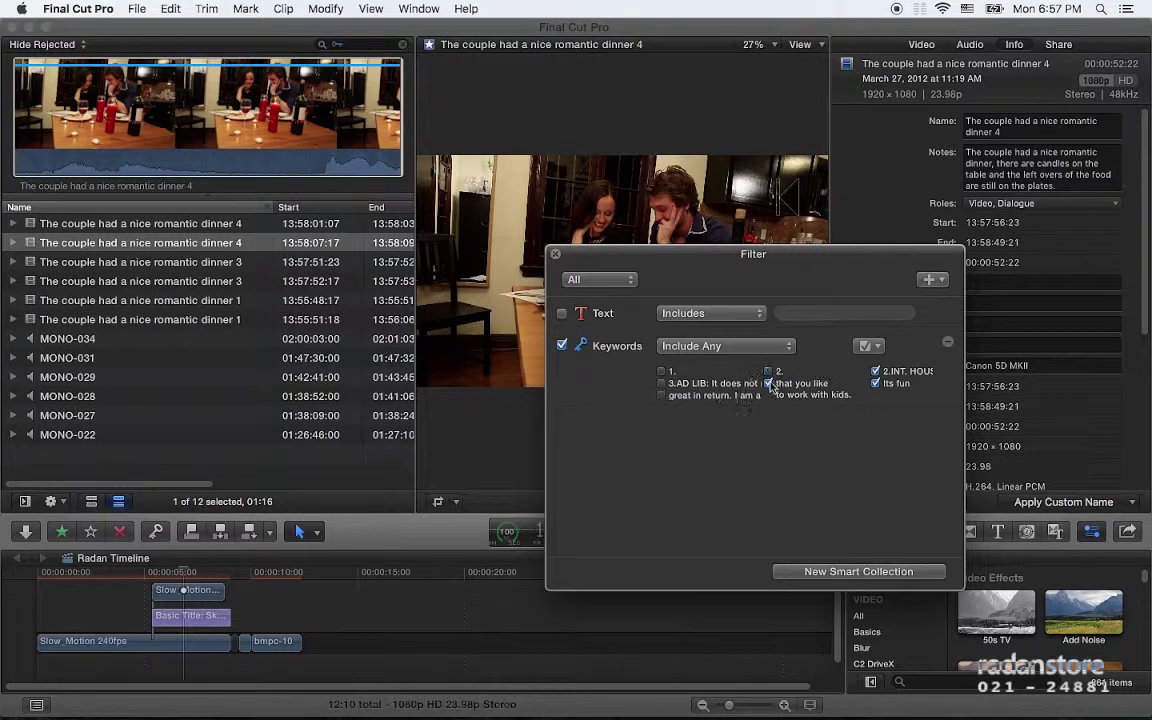
left_click(768, 383)
left_click(876, 383)
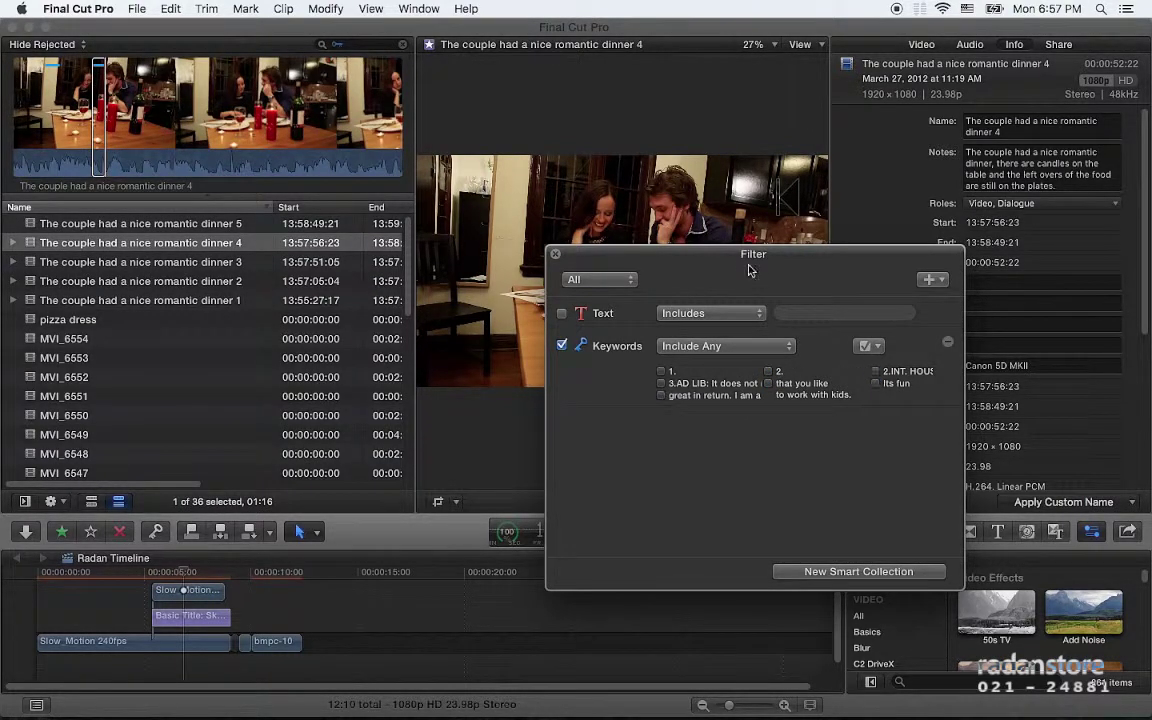
Step: Filter the browser by keyword 1, 'It still surprises me…', showing dinner clips 4, 3 and 1
left_click_drag(721, 248, 729, 177)
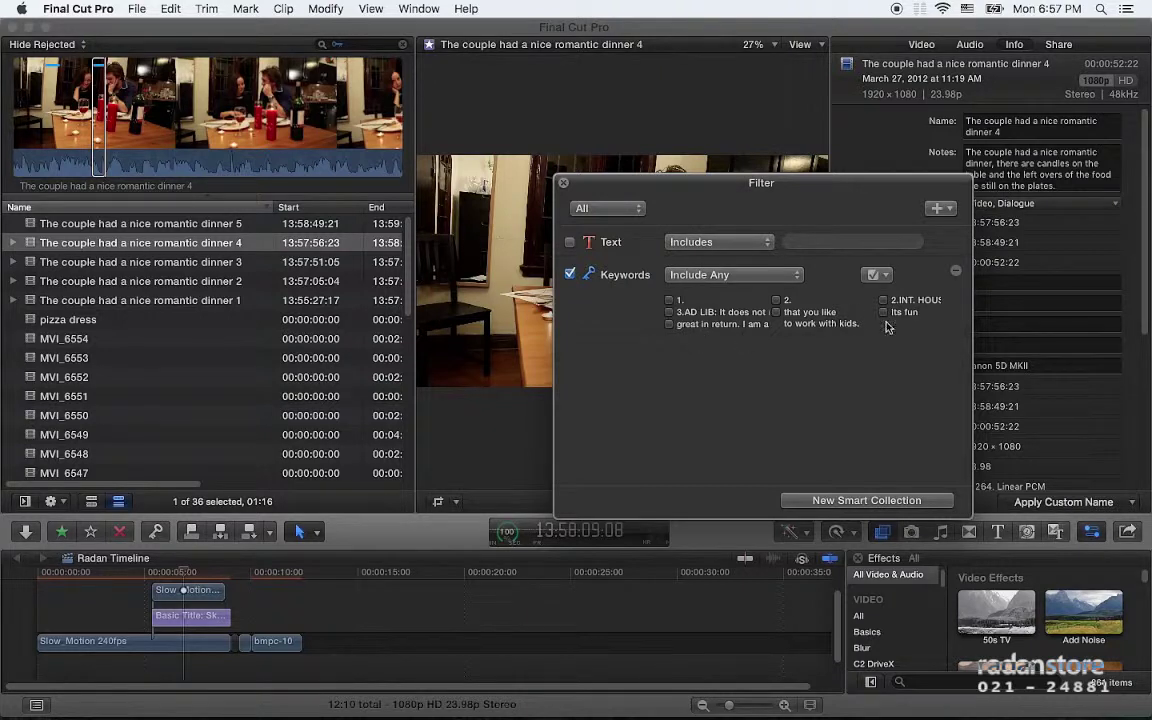
left_click(669, 300)
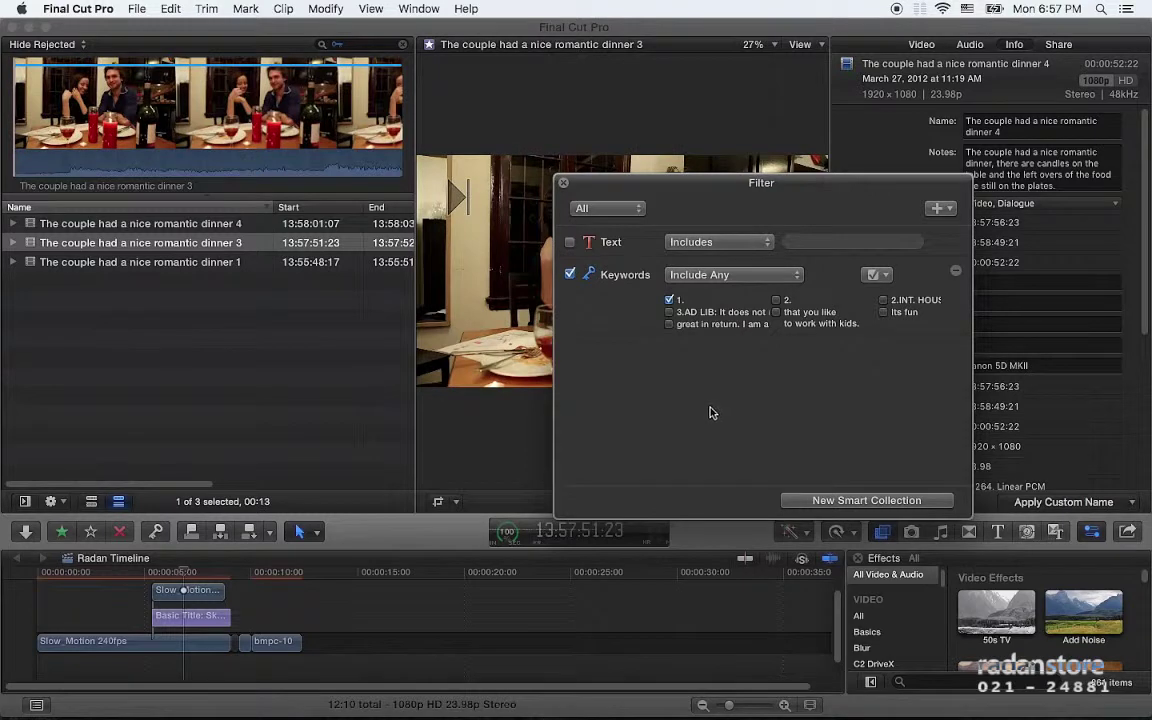
left_click(12, 243)
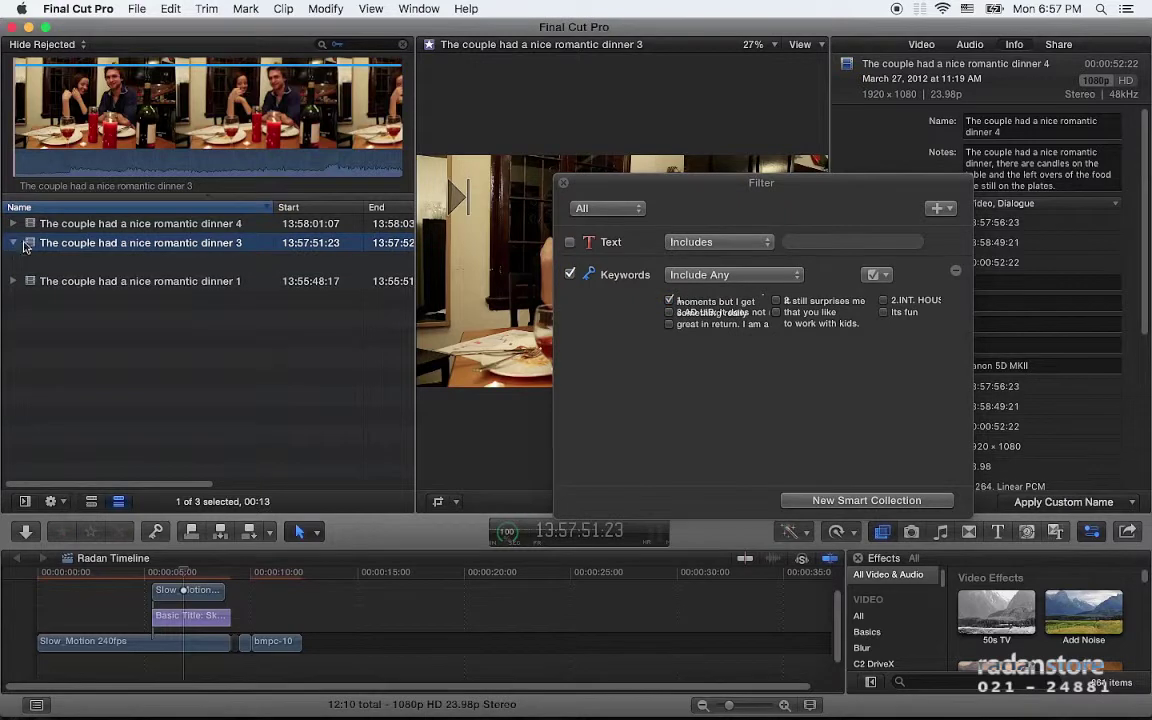
left_click(150, 227)
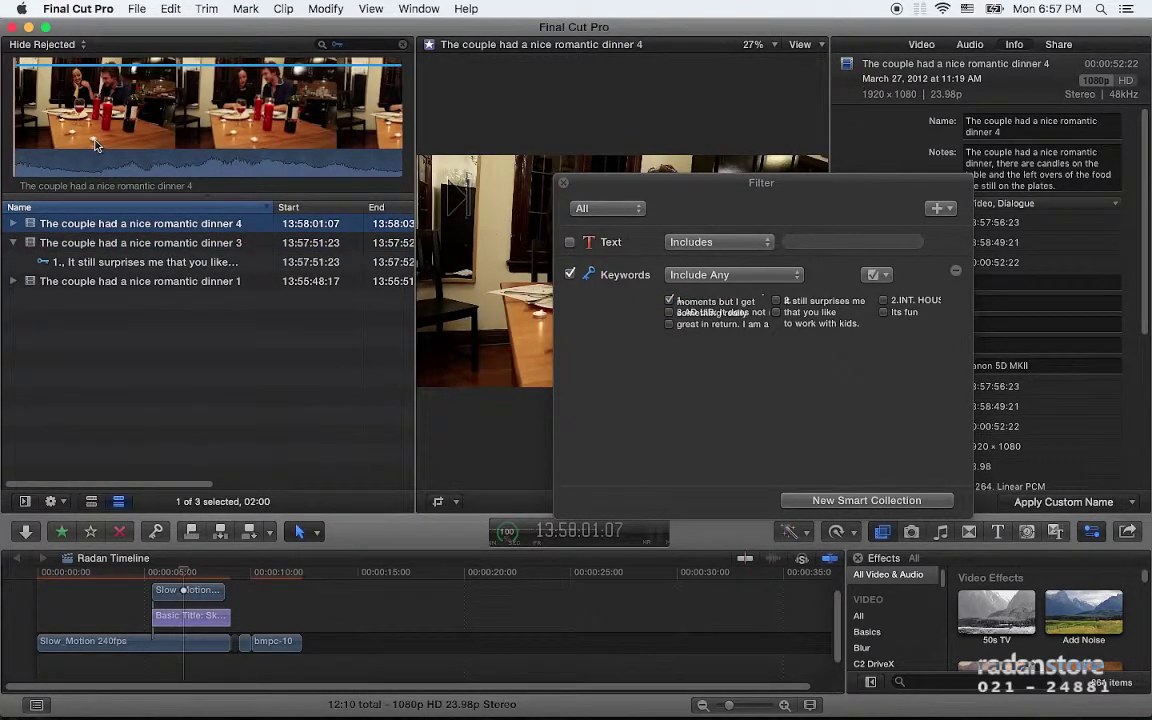
left_click(570, 274)
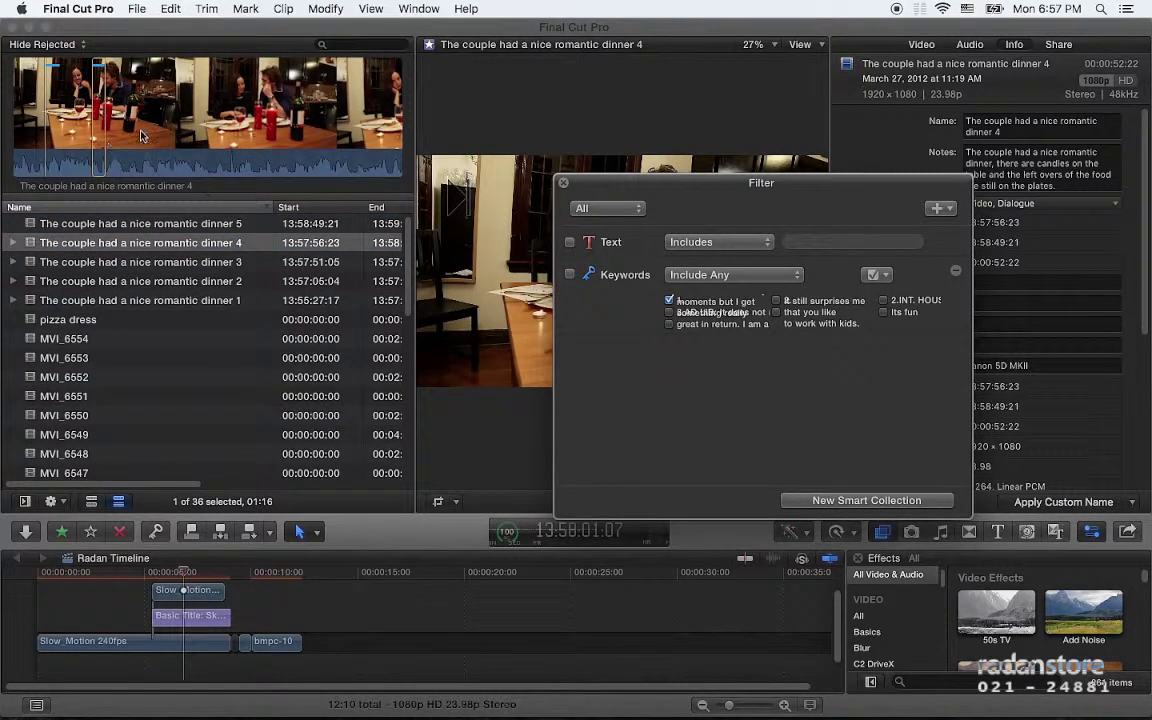
left_click(68, 130)
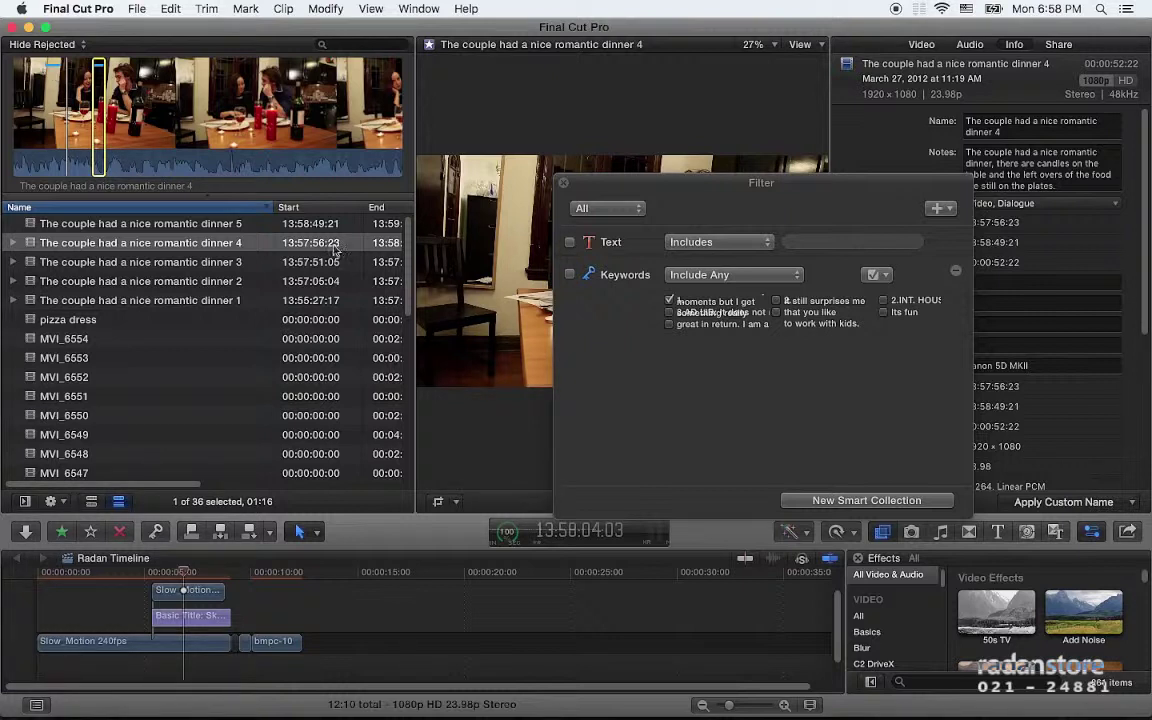
Step: Switch the filter to keyword 2 instead of keyword 1, and pick dinner 1 and dinner 4 from the results
left_click(693, 306)
left_click(693, 306)
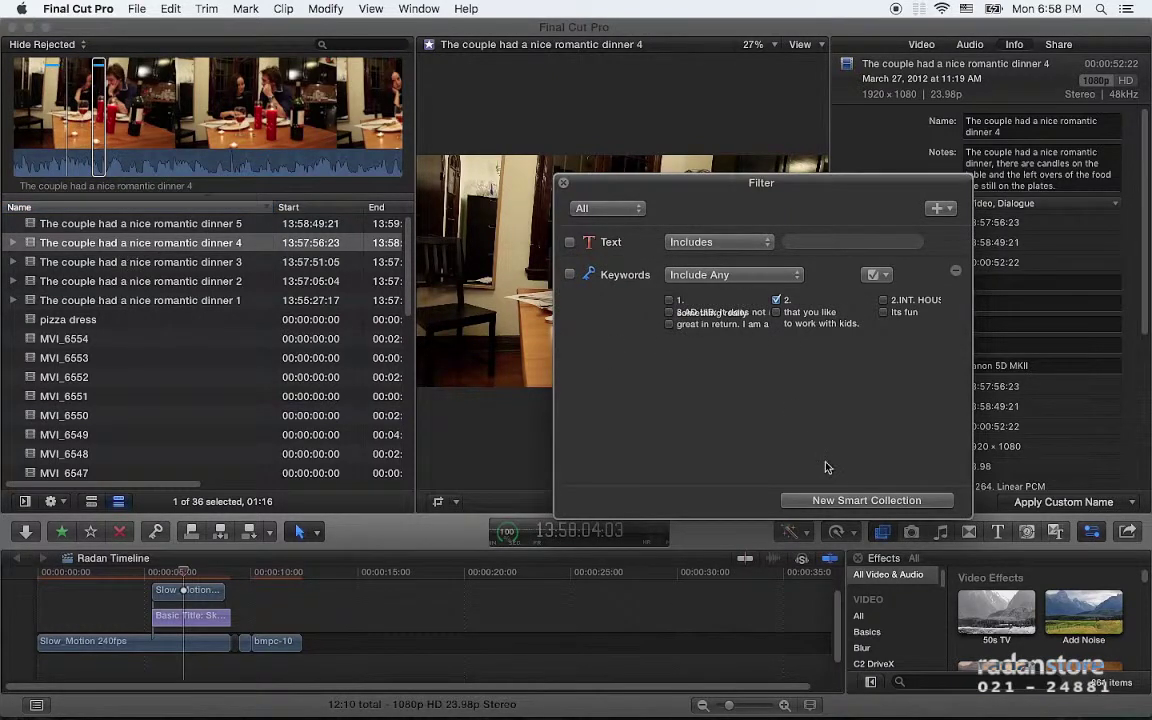
left_click_drag(633, 183, 545, 175)
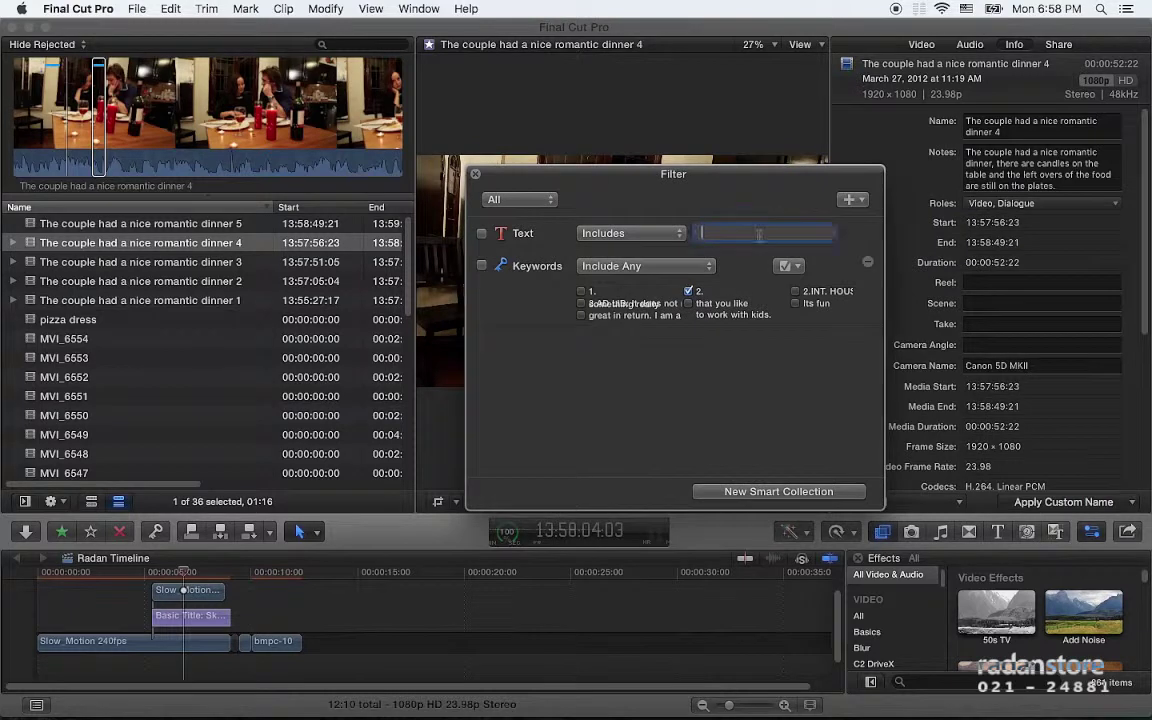
left_click(482, 265)
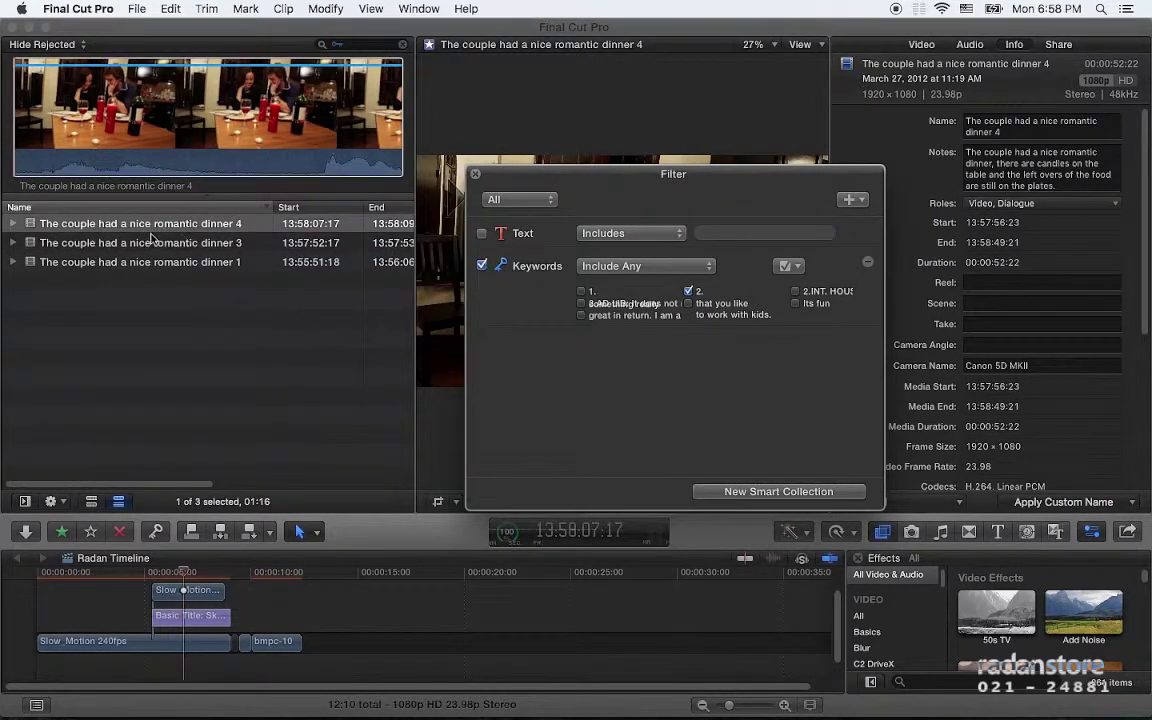
left_click(167, 261)
left_click(162, 223)
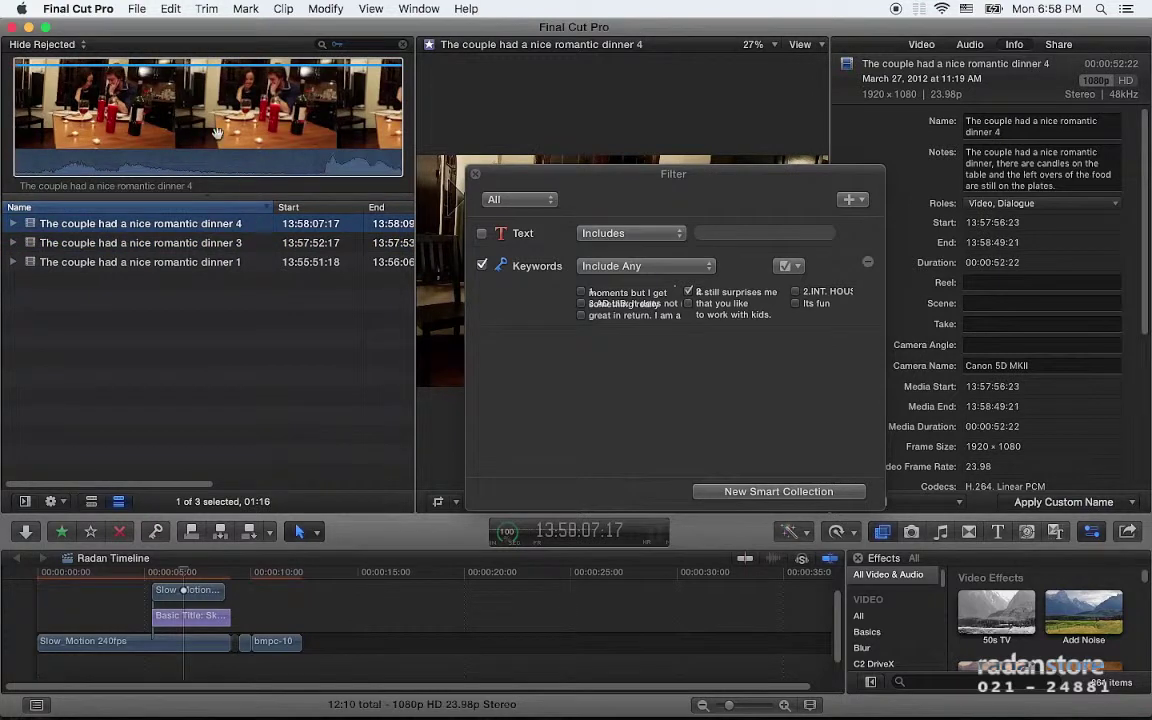
Step: Connect dinner 4 clips into the Radan Timeline past the libraries warning, then close the Filter window
left_click(292, 137)
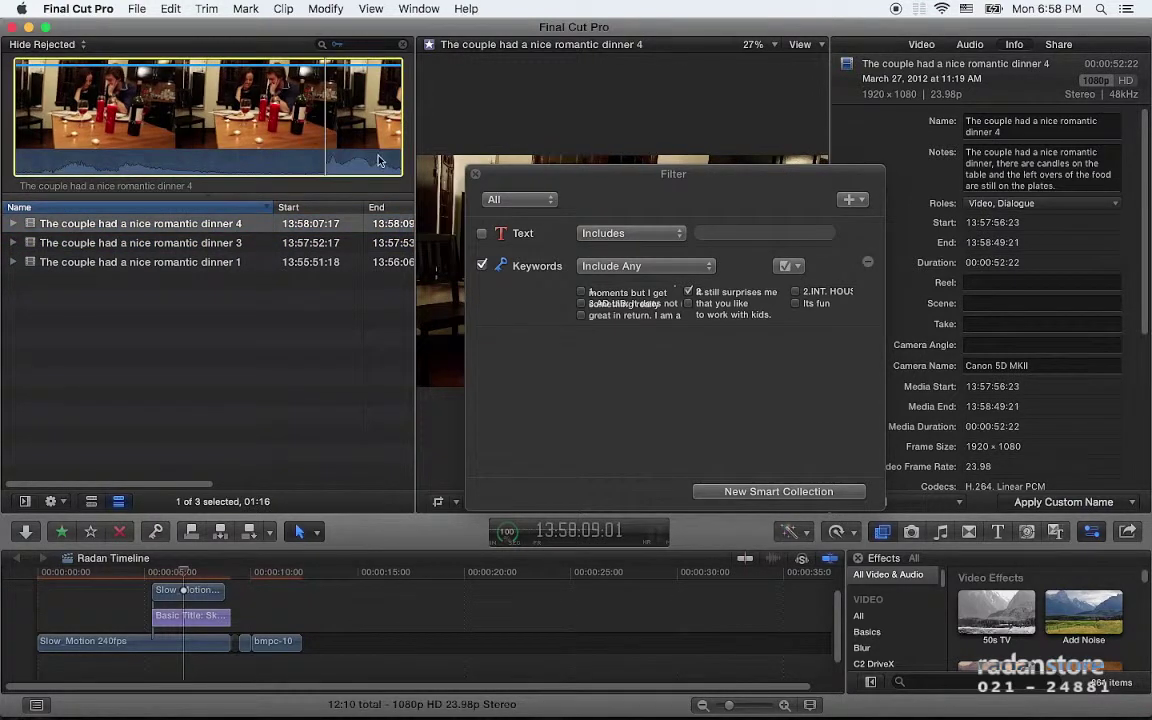
mouse_move(352, 140)
left_mouse_down()
mouse_move(321, 585)
mouse_move(350, 630)
left_mouse_up()
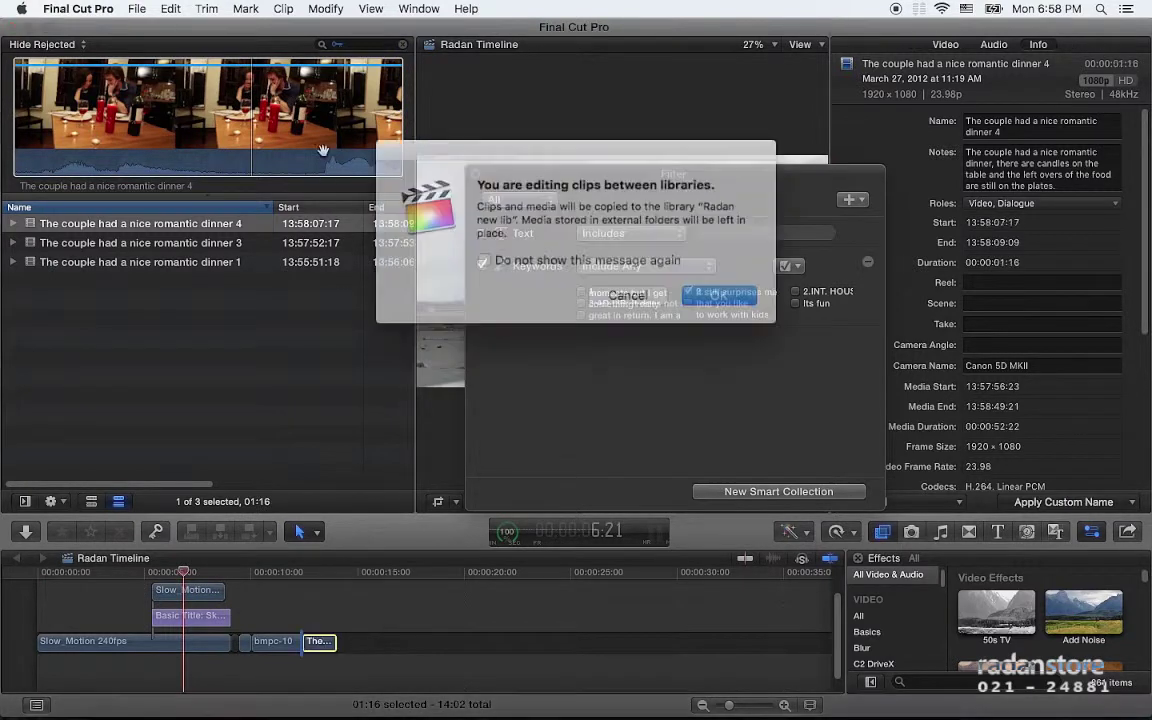
key("Return")
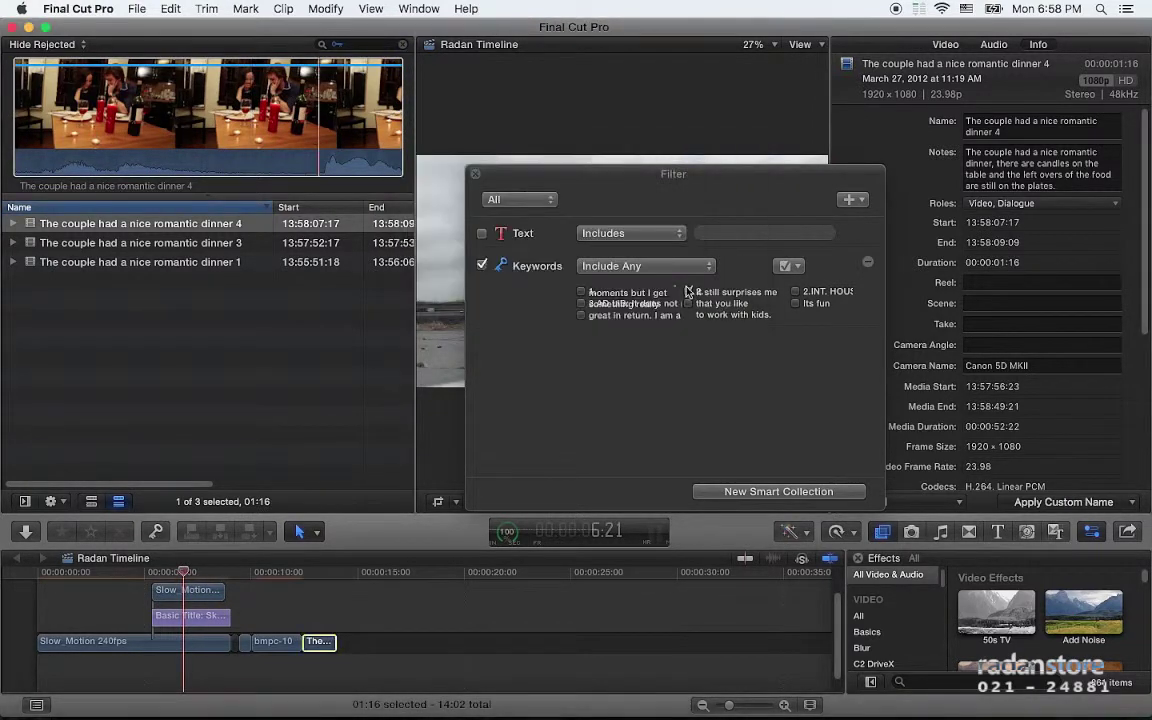
key("c")
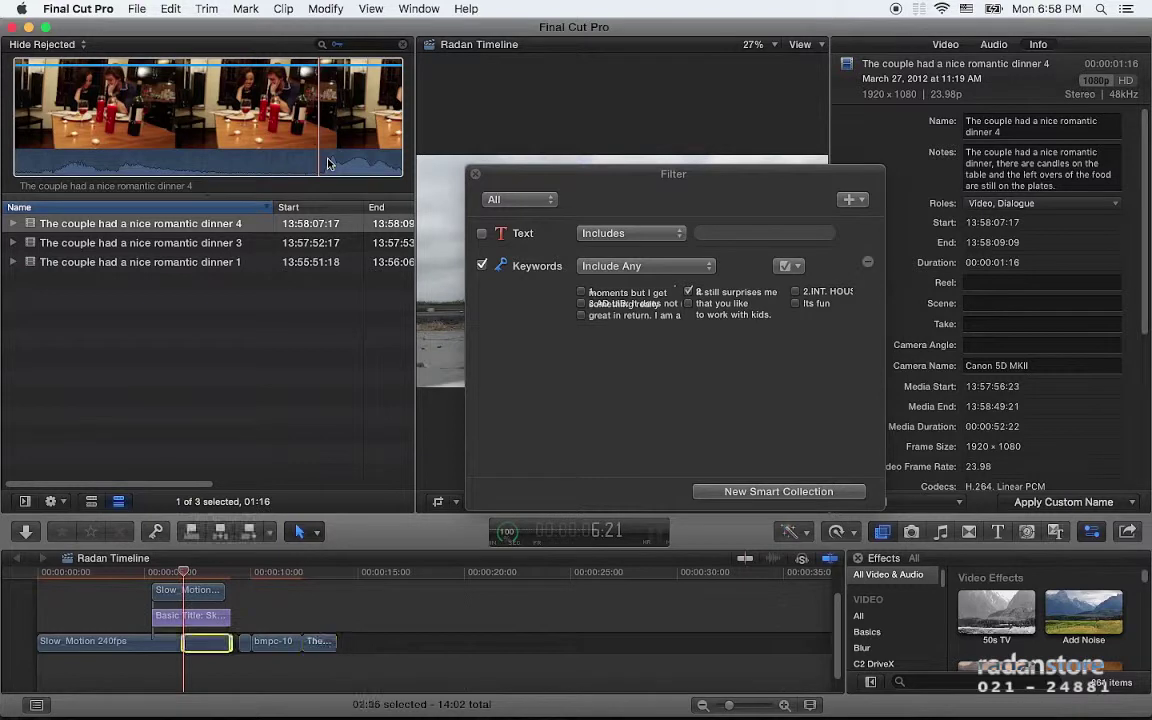
left_click(323, 164)
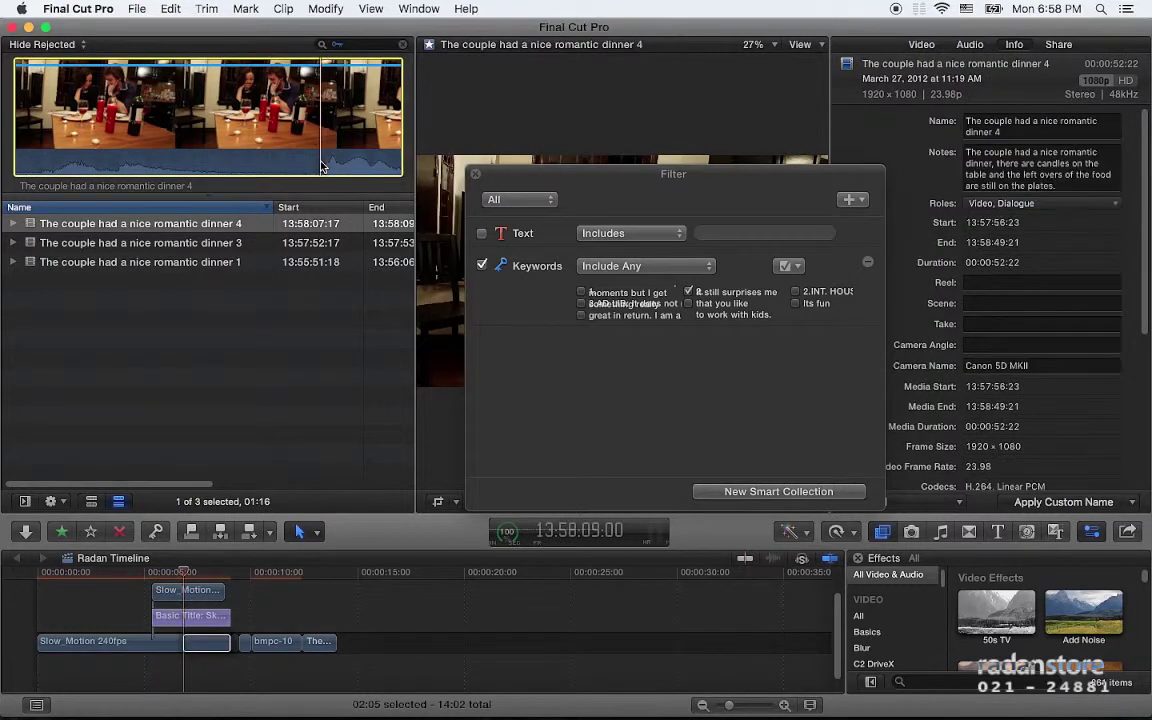
left_click_drag(323, 164, 314, 606)
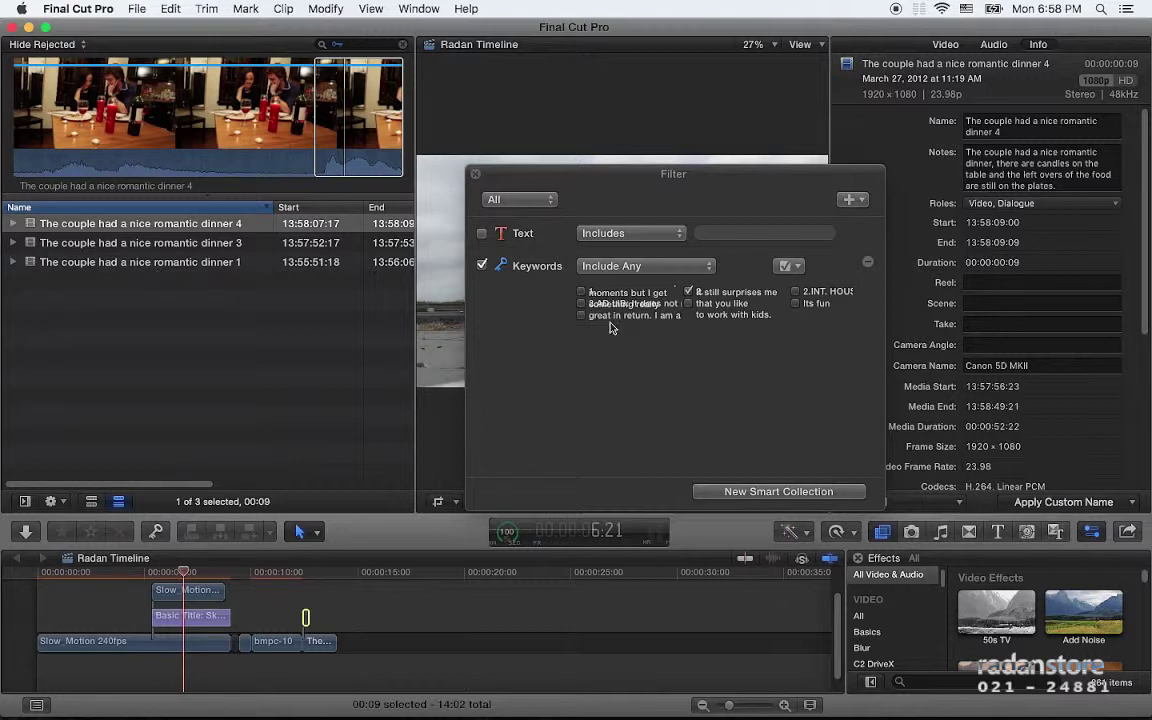
left_click(476, 174)
Step: Collapse the 2.INT. HOUSE - NIGHT event and Shade library in the sidebar, then select Shade
left_click(25, 501)
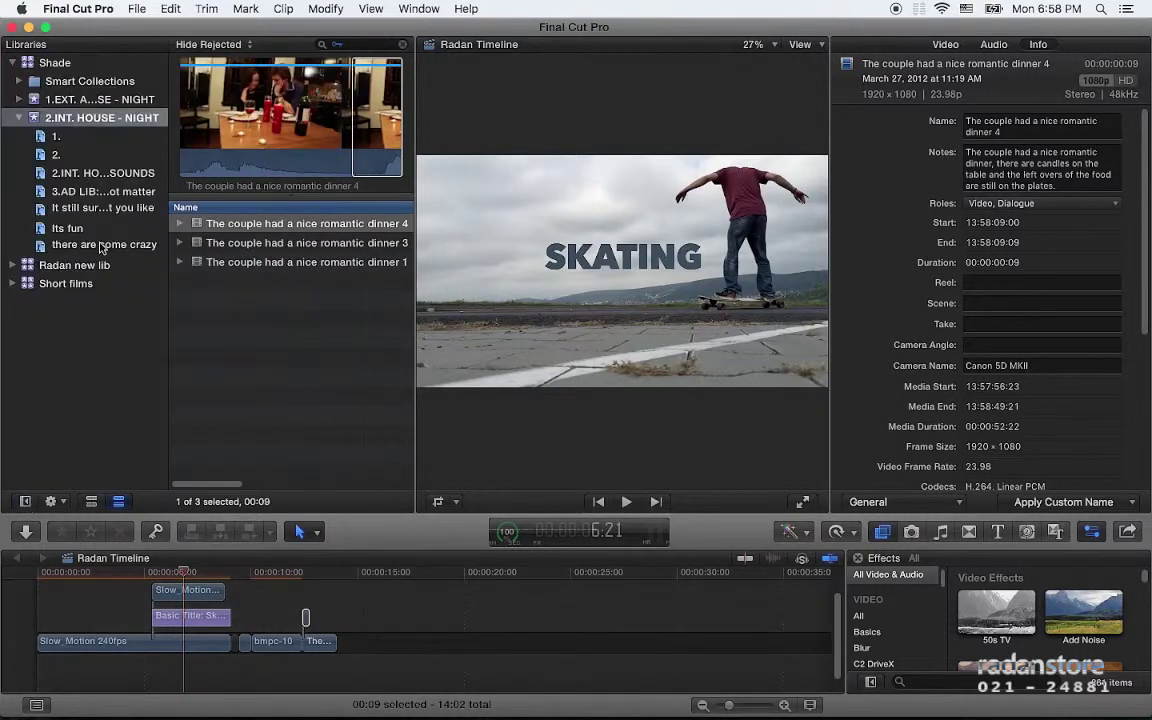
left_click(20, 119)
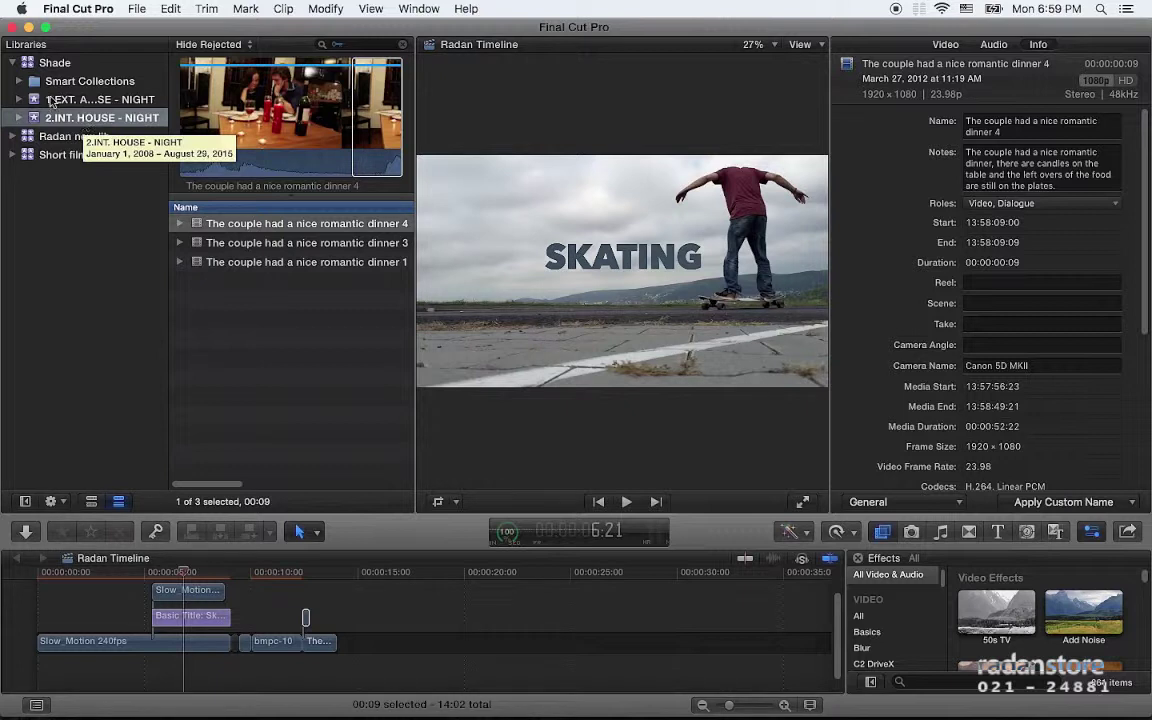
left_click(13, 63)
left_click(55, 64)
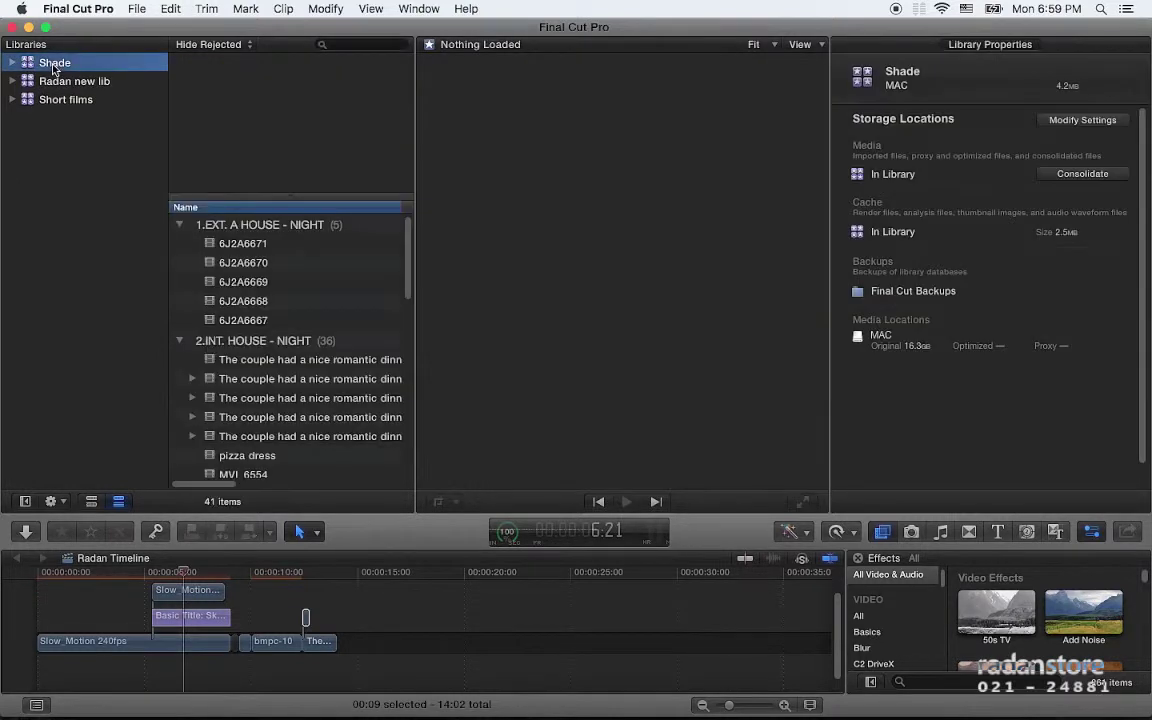
Step: Create a new library named 'Shade 2 Edit'
left_click(136, 9)
mouse_move(199, 30)
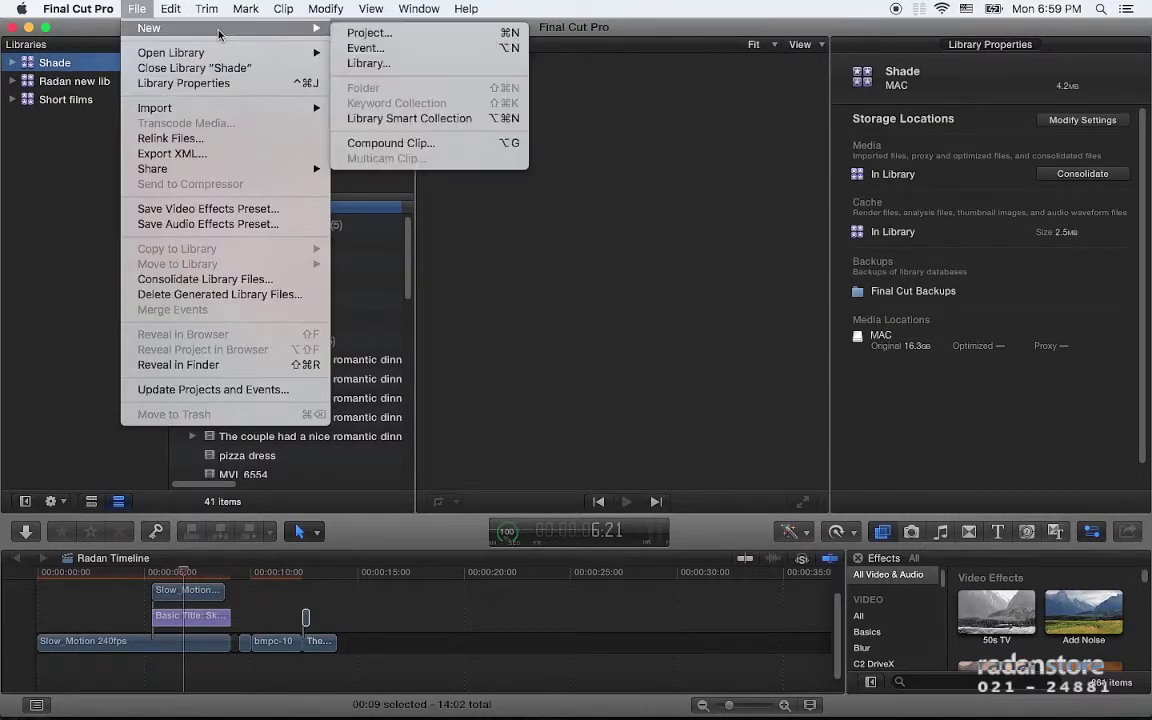
left_click(368, 63)
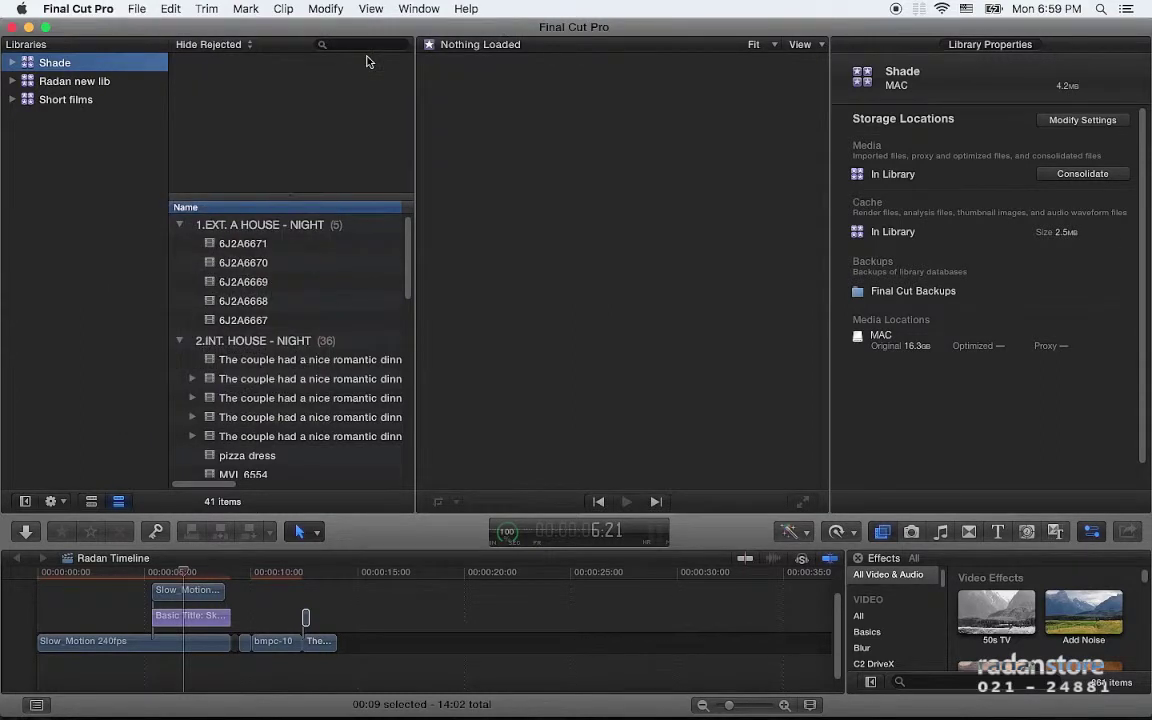
type("Shade")
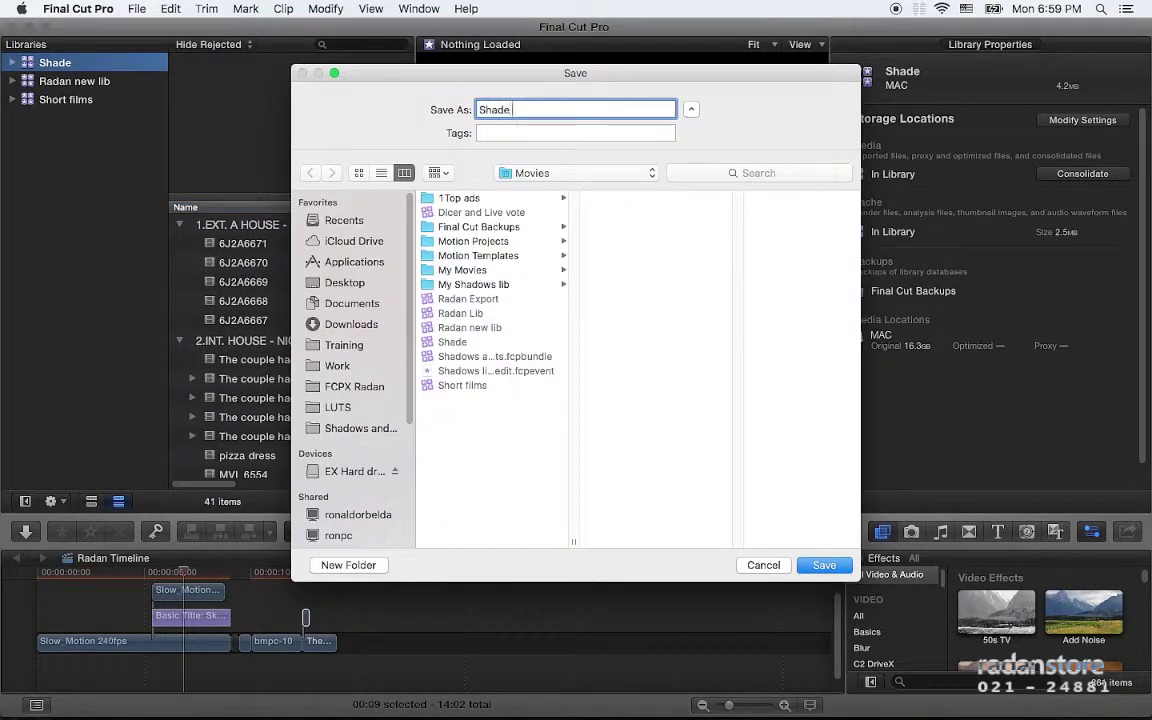
type(" 2 Edit")
key("Return")
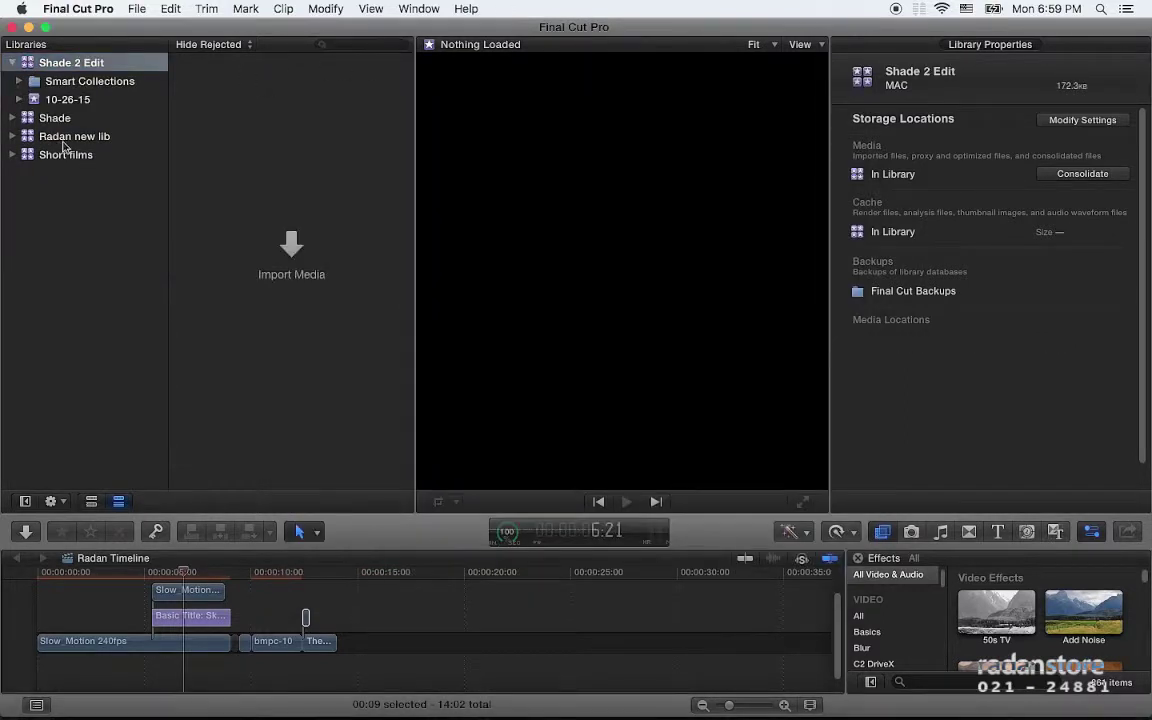
Step: Expand the Shade library and select its 1.EXT. A HOUSE - NIGHT event for Shade 2 Edit
left_click(12, 118)
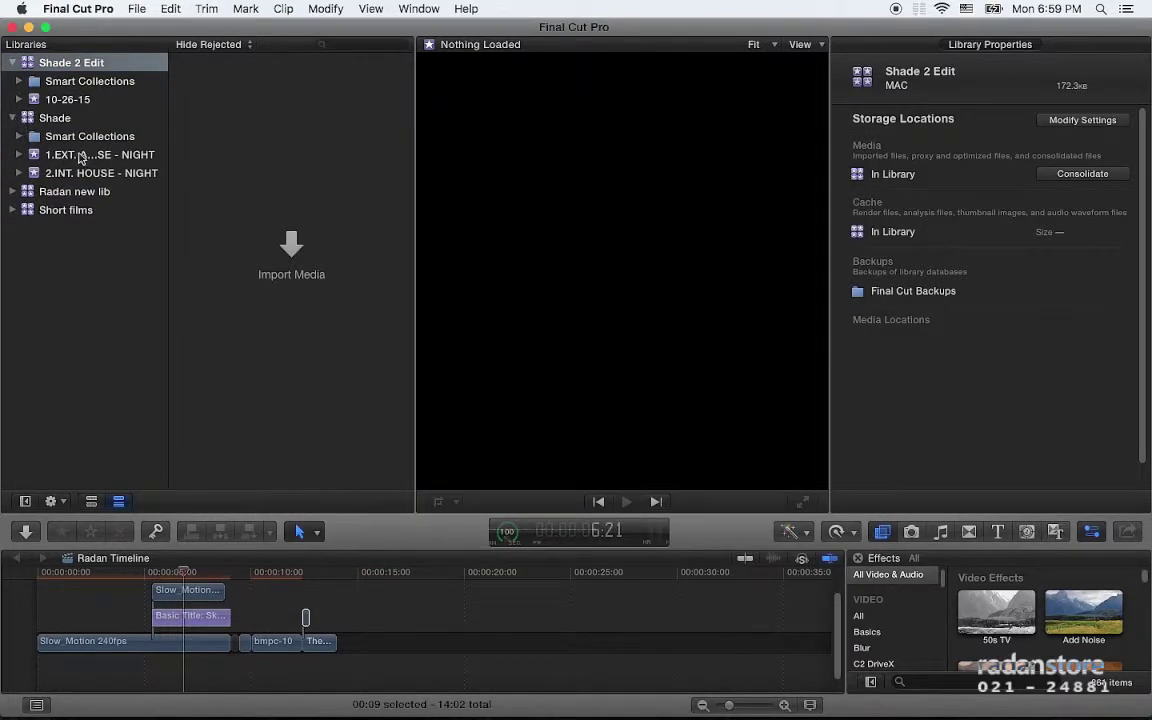
left_click(55, 119)
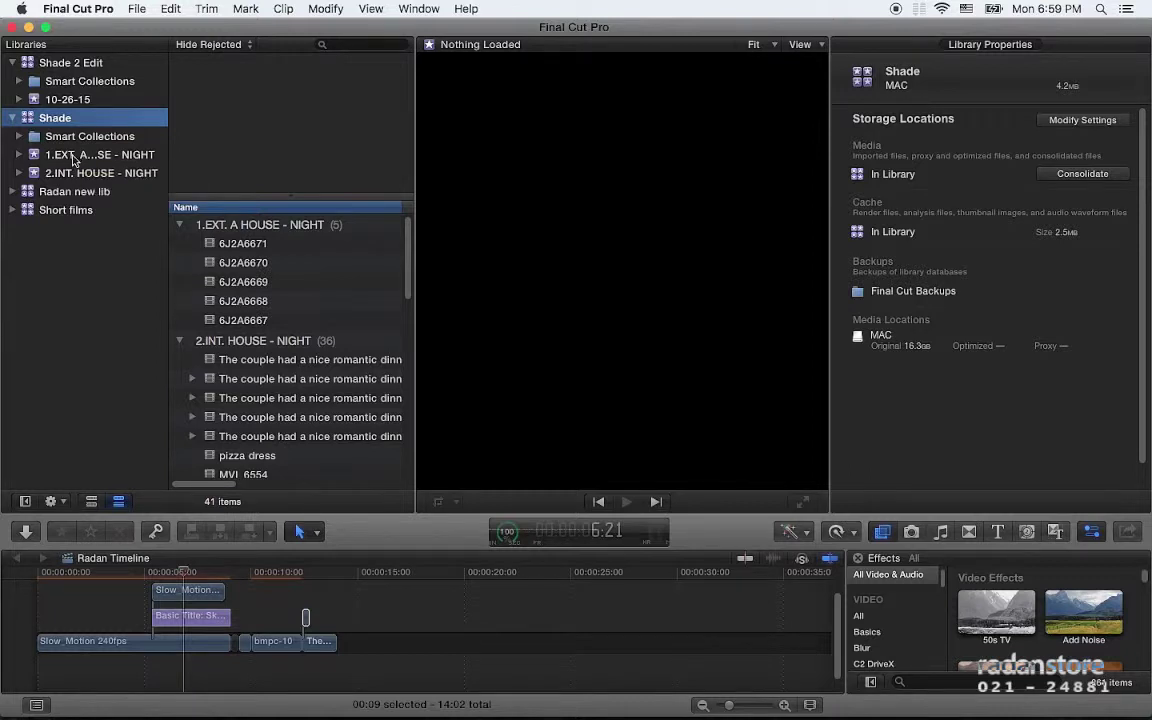
left_click(85, 173)
left_click(62, 64)
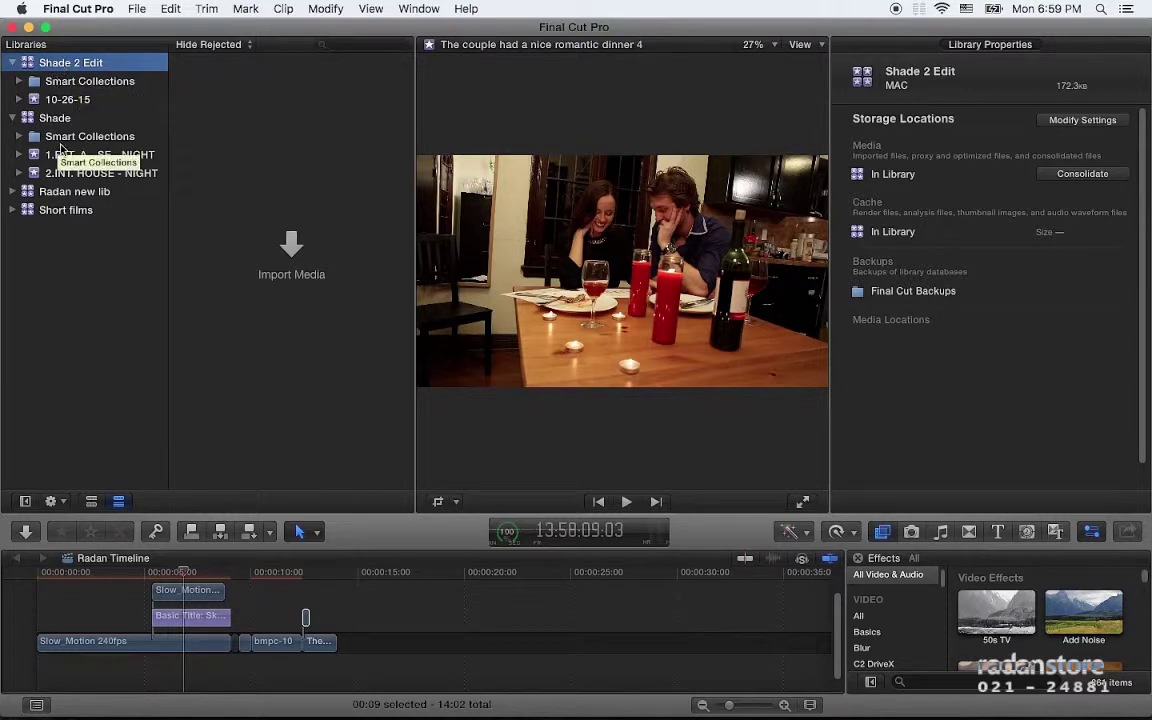
left_click(95, 162)
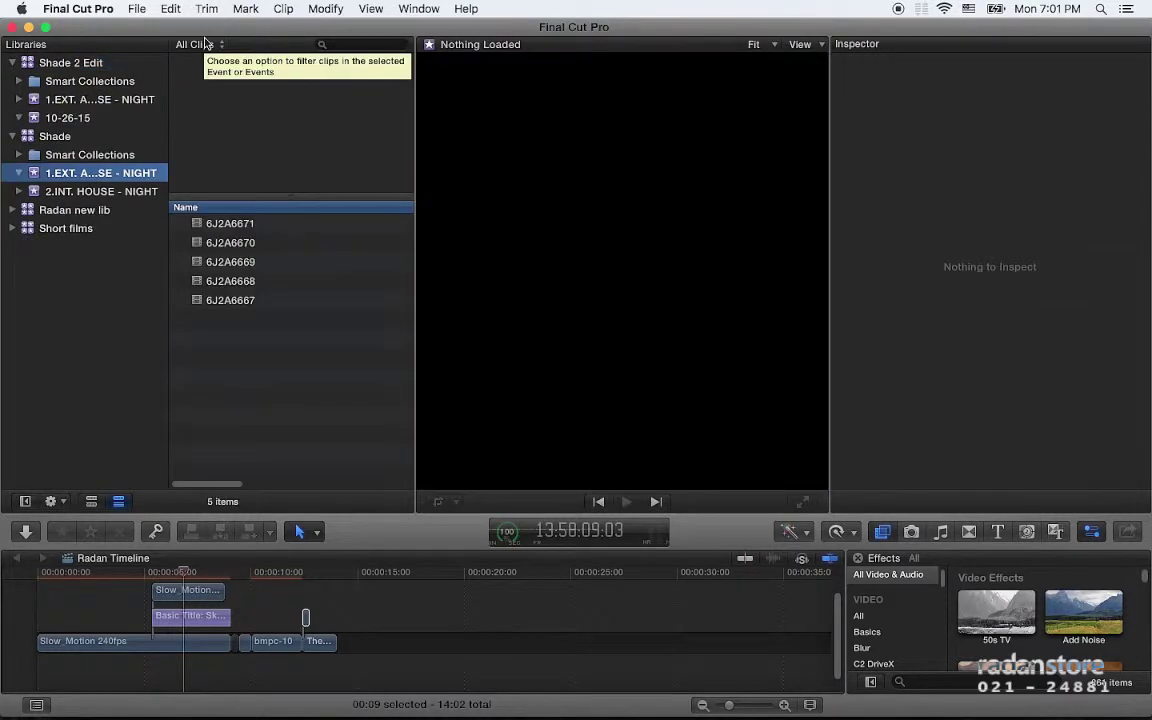
Step: Copy Shade's 2.INT. HOUSE - NIGHT event into Shade 2 Edit via Copy Event to Library, then select the copy
left_click(82, 195)
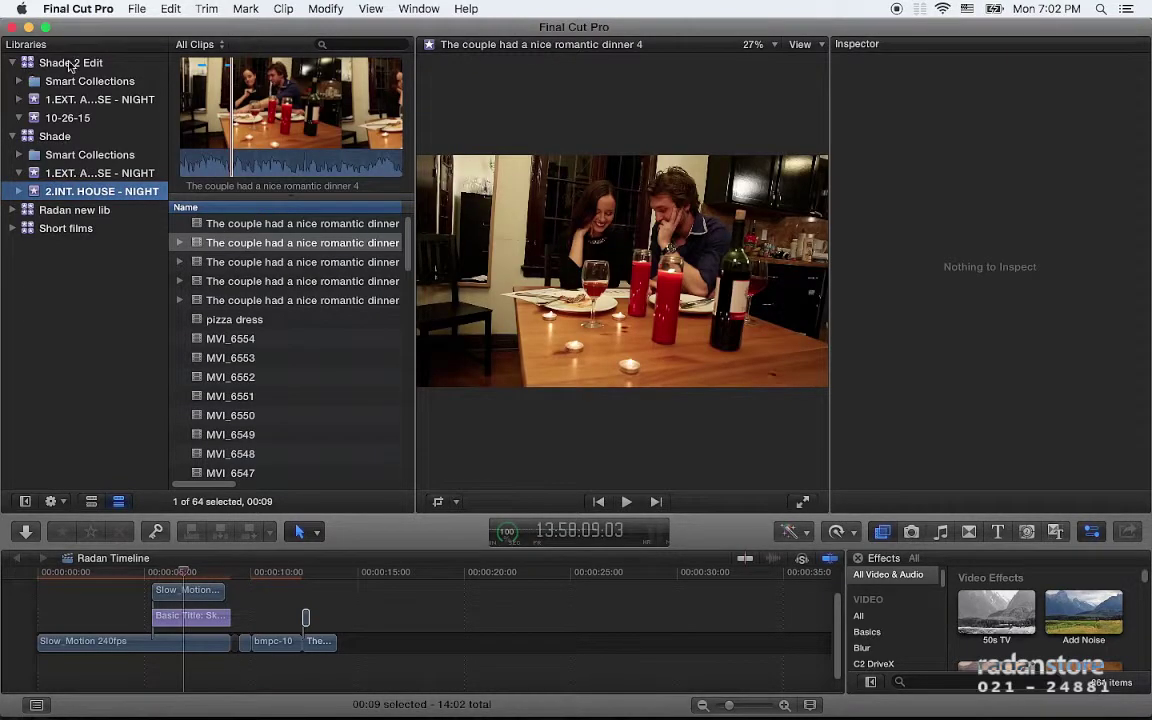
right_click(80, 191)
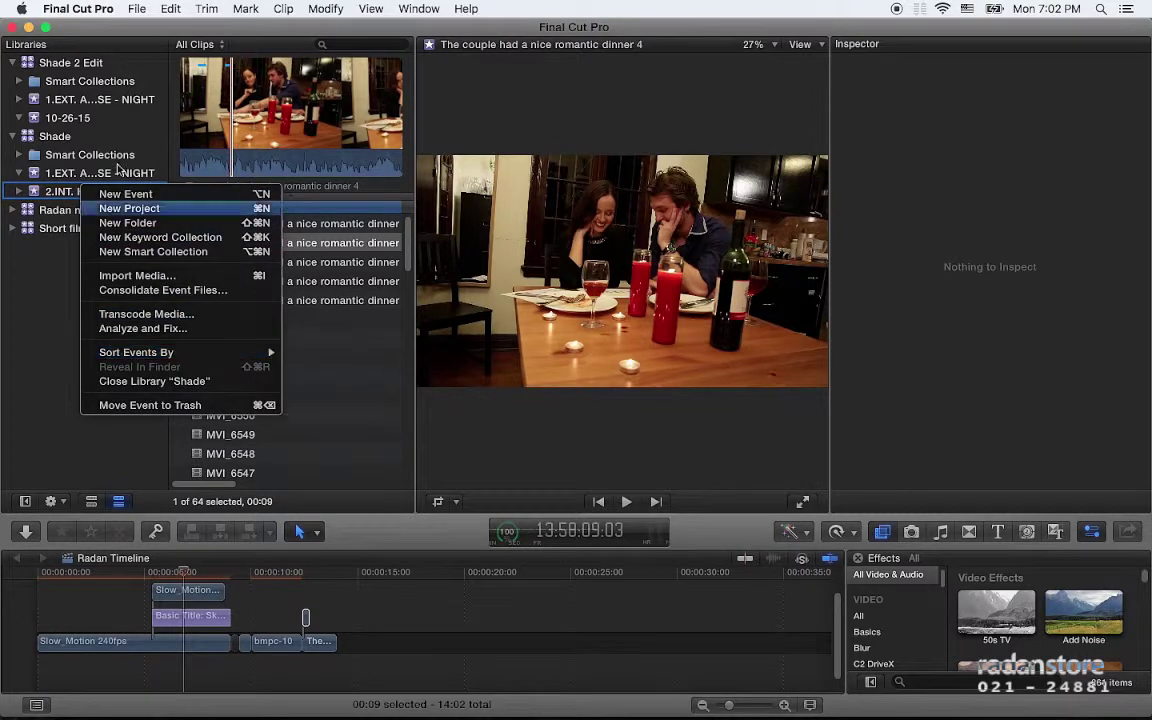
left_click(56, 167)
left_click(168, 8)
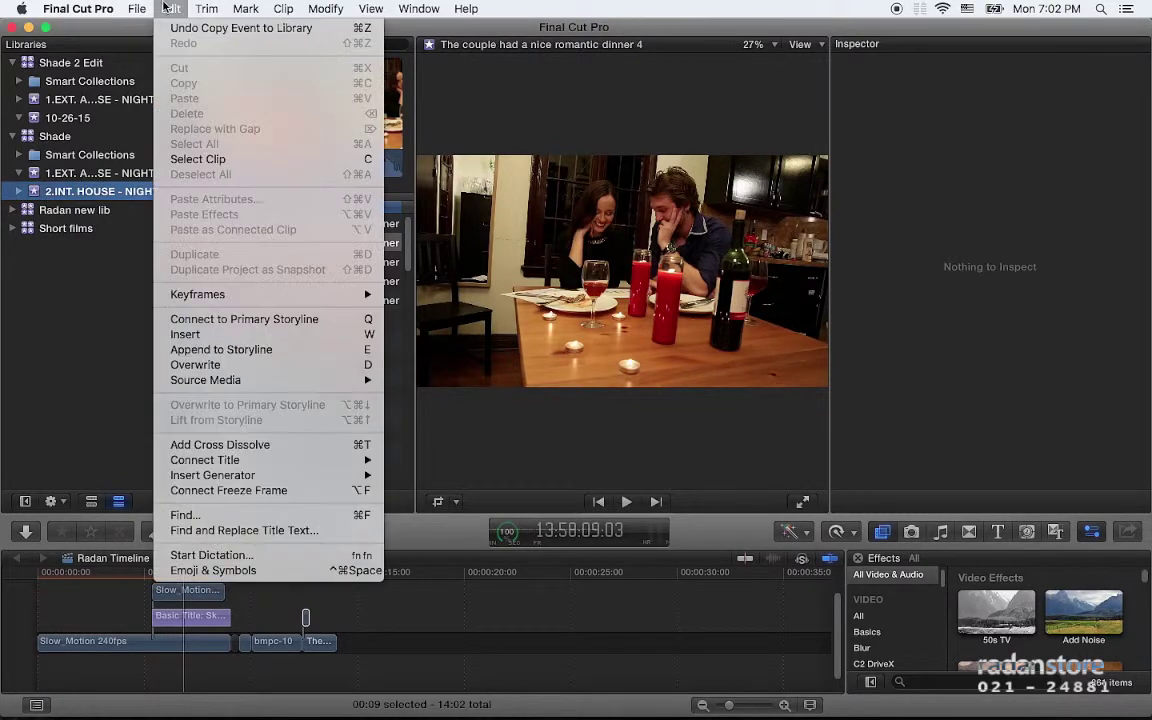
mouse_move(137, 8)
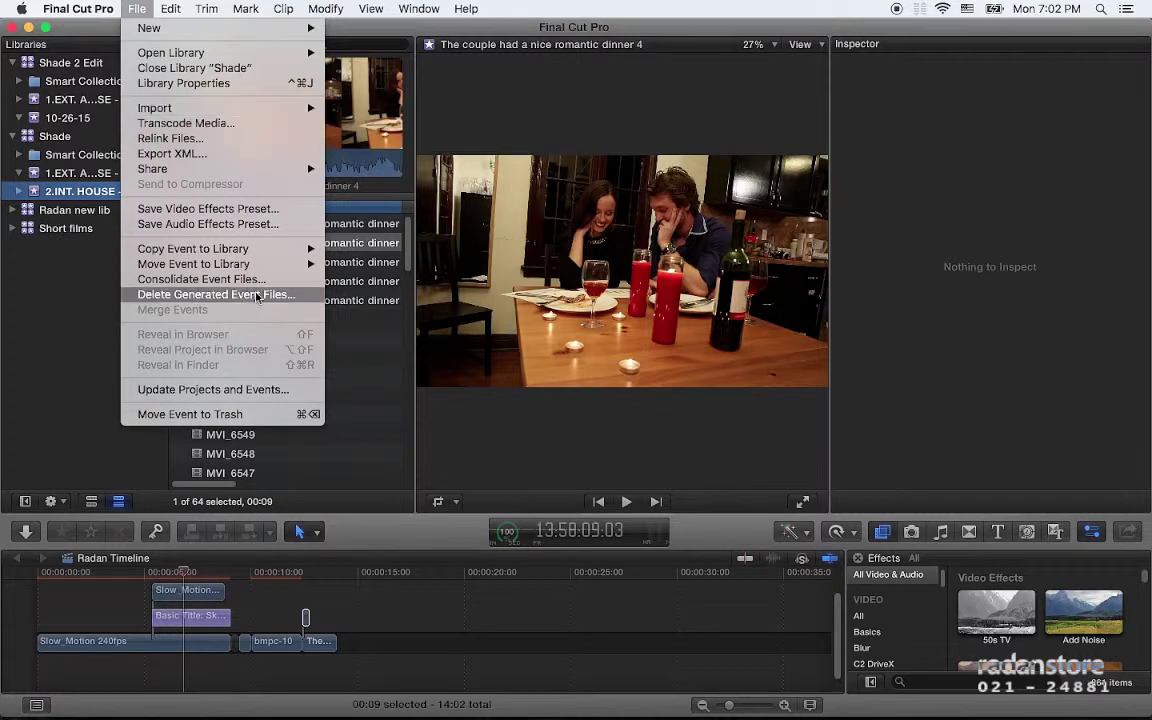
mouse_move(262, 258)
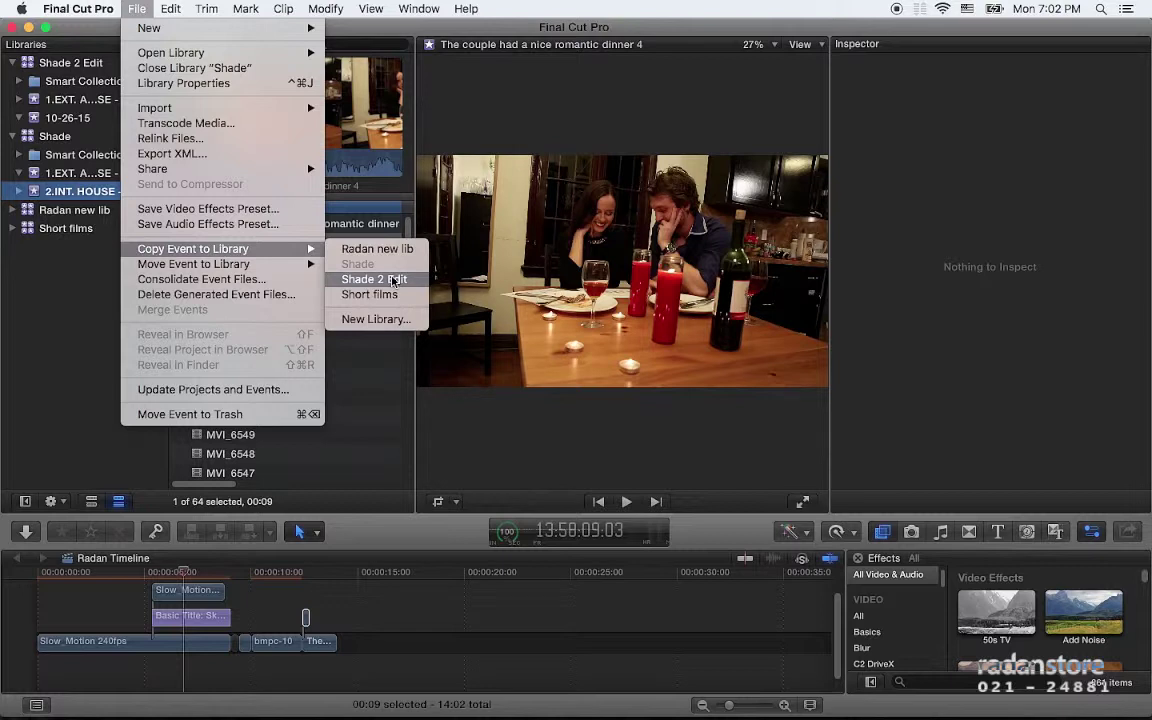
left_click(393, 280)
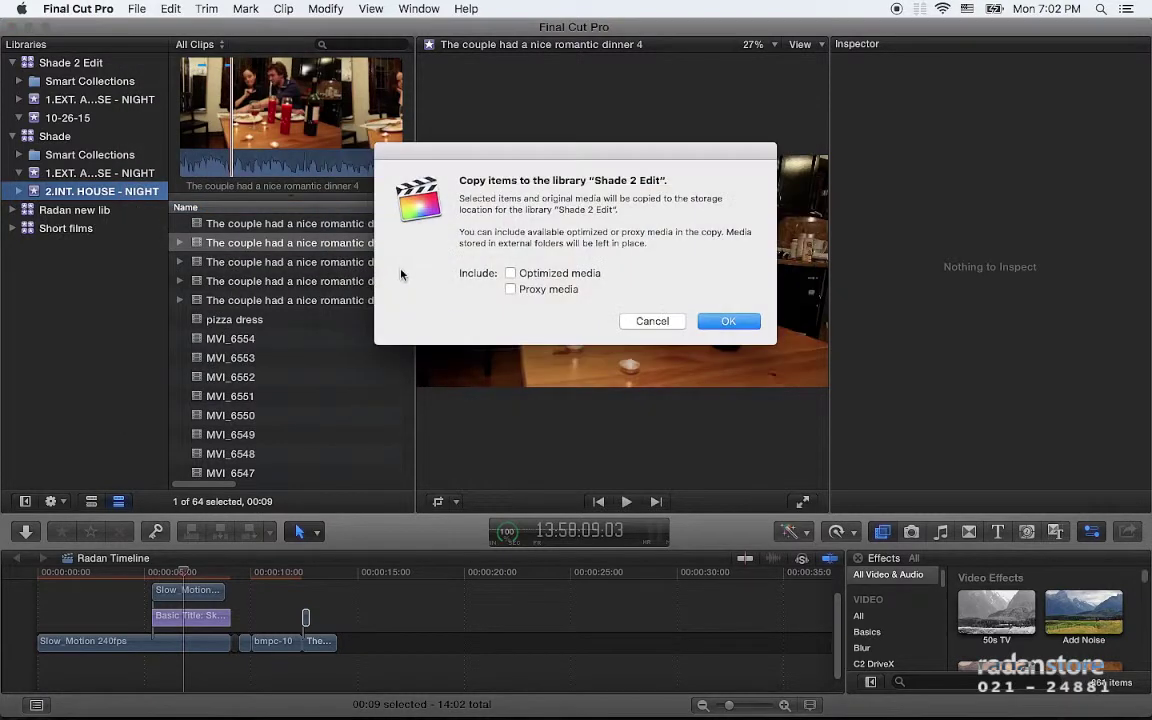
left_click(716, 321)
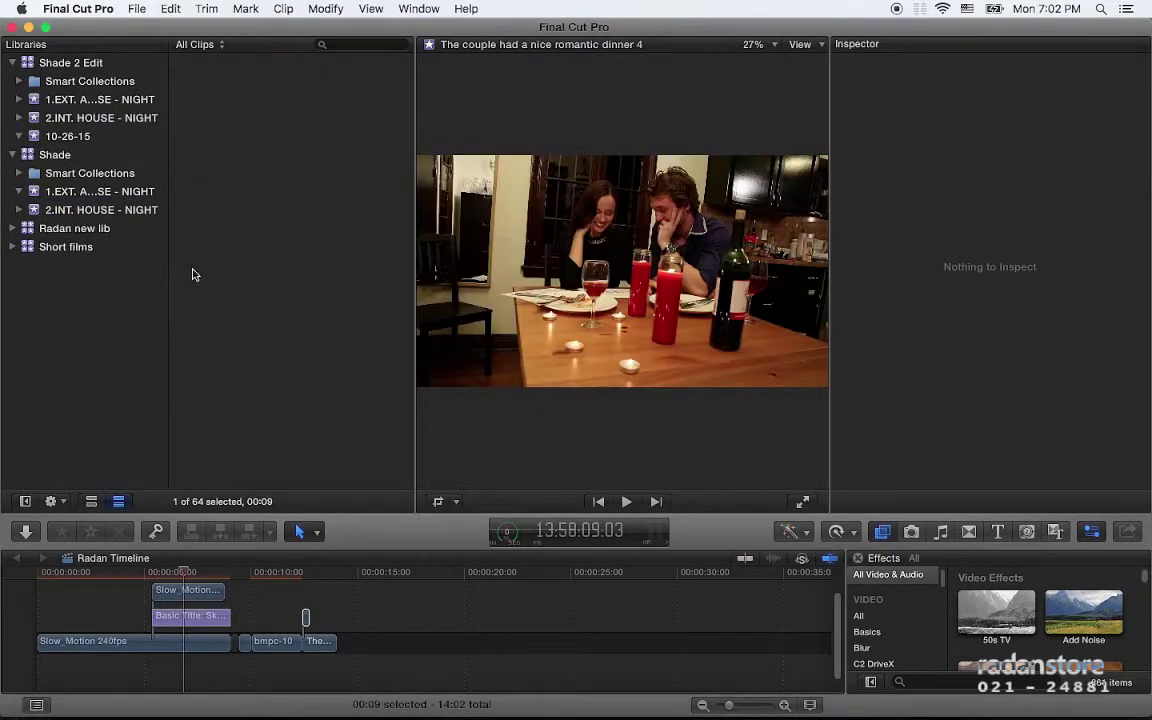
left_click(76, 116)
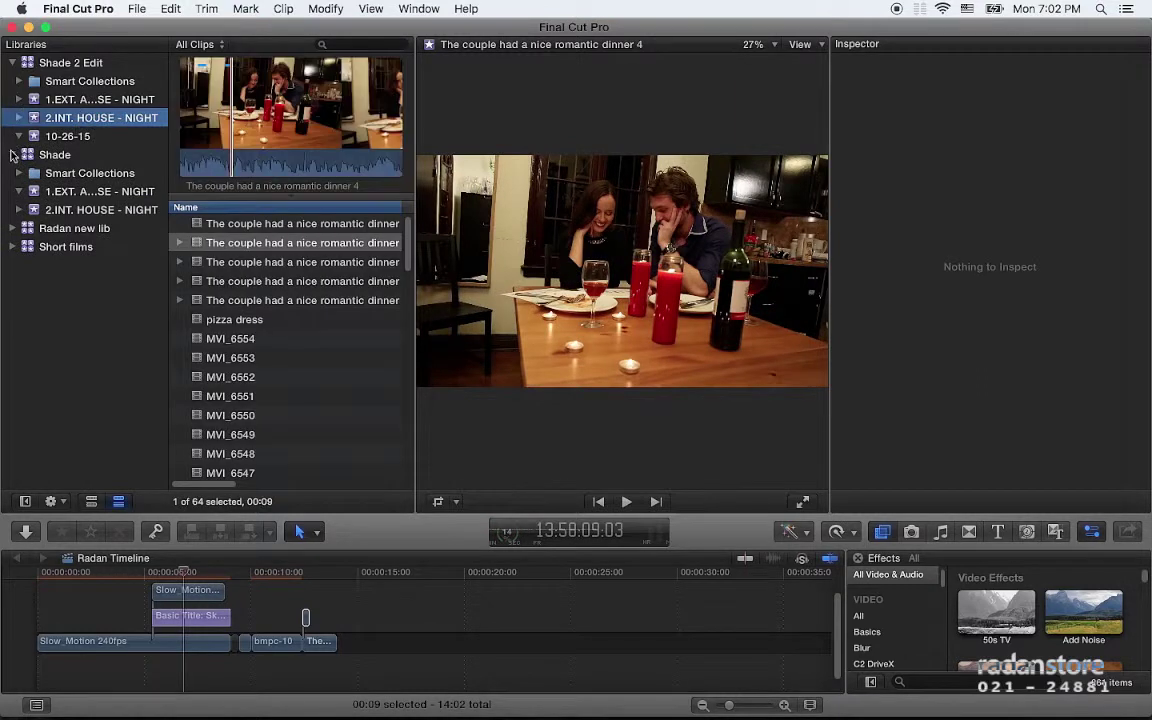
Step: Collapse Shade and browse the copied event's keyword collections '1.', '2.' and 'there are some crazy'
left_click(13, 155)
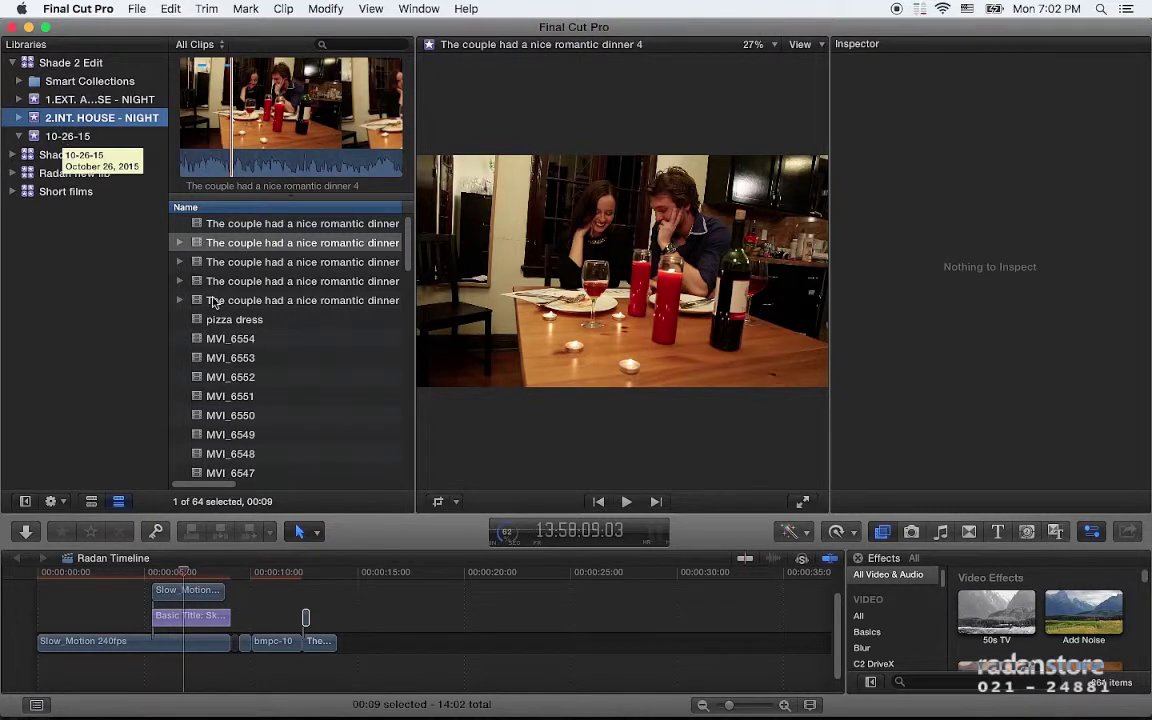
scroll(321, 419, "down", 3)
scroll(321, 419, "down", 4)
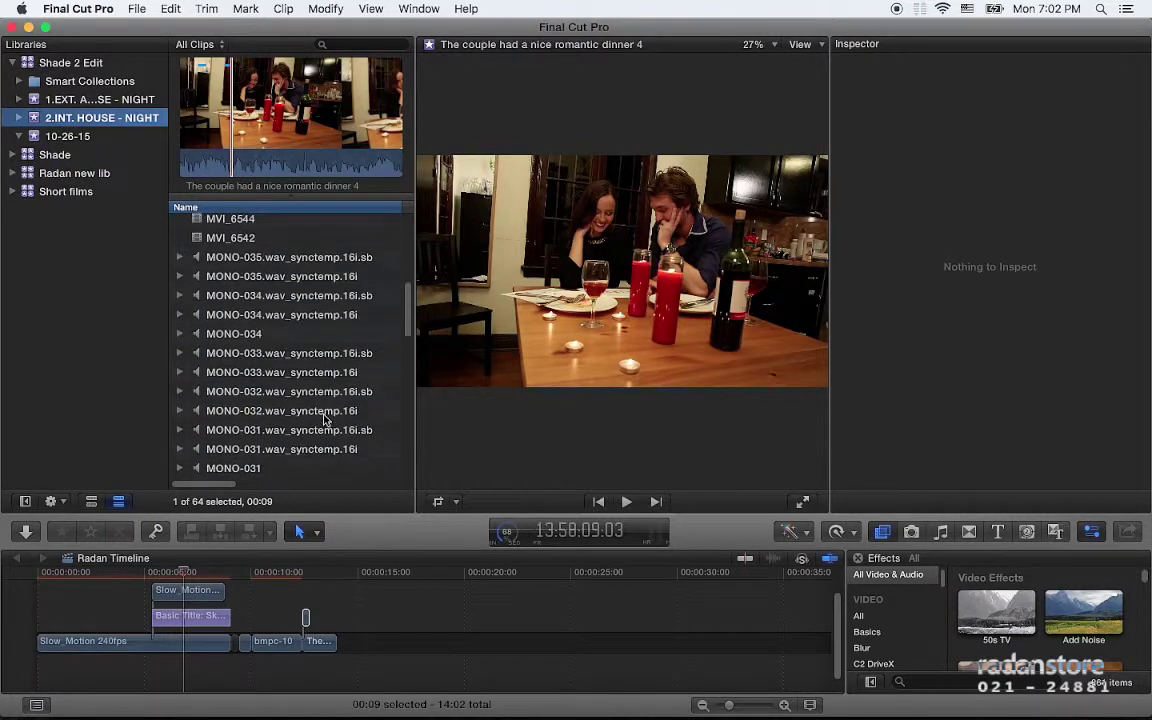
scroll(325, 420, "down", 3)
scroll(321, 419, "down", 3)
scroll(308, 411, "down", 5)
scroll(321, 416, "up", 15)
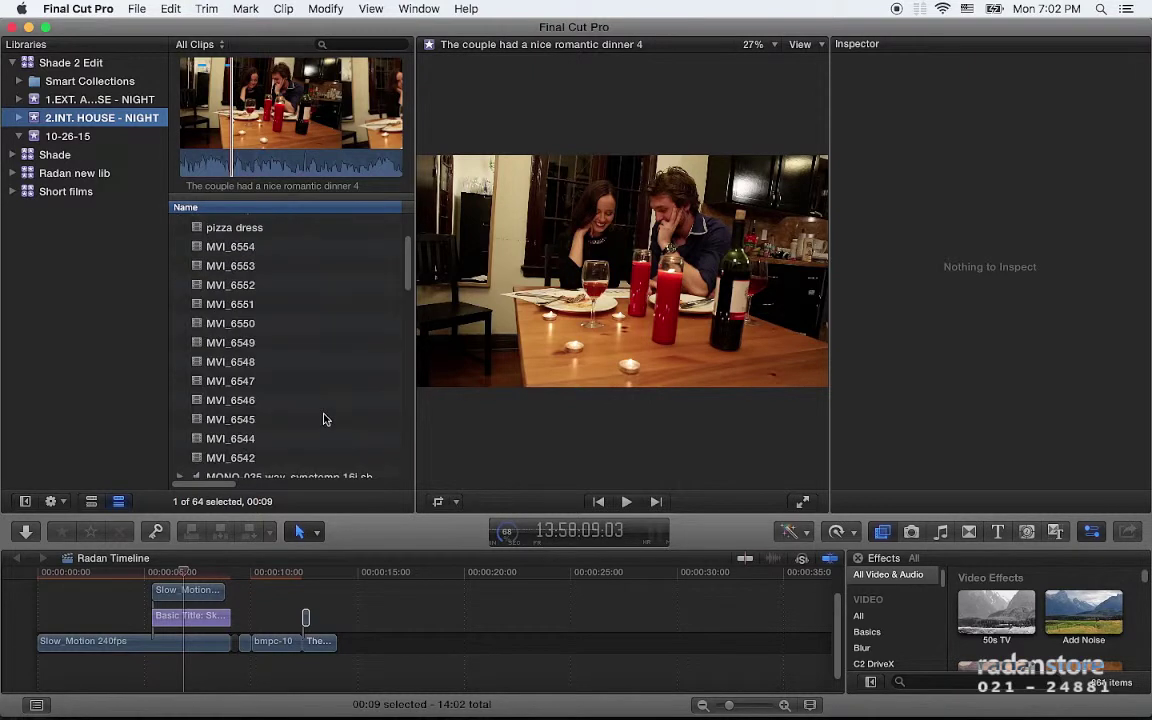
scroll(321, 416, "up", 2)
left_click(33, 116)
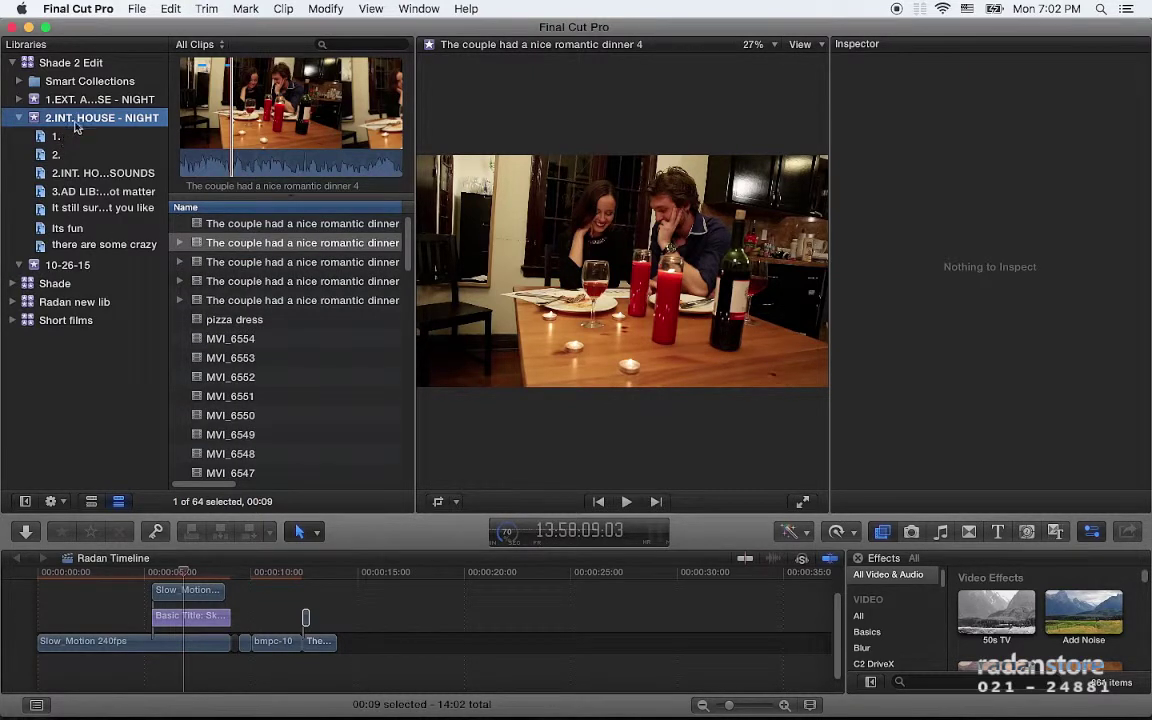
left_click(92, 243)
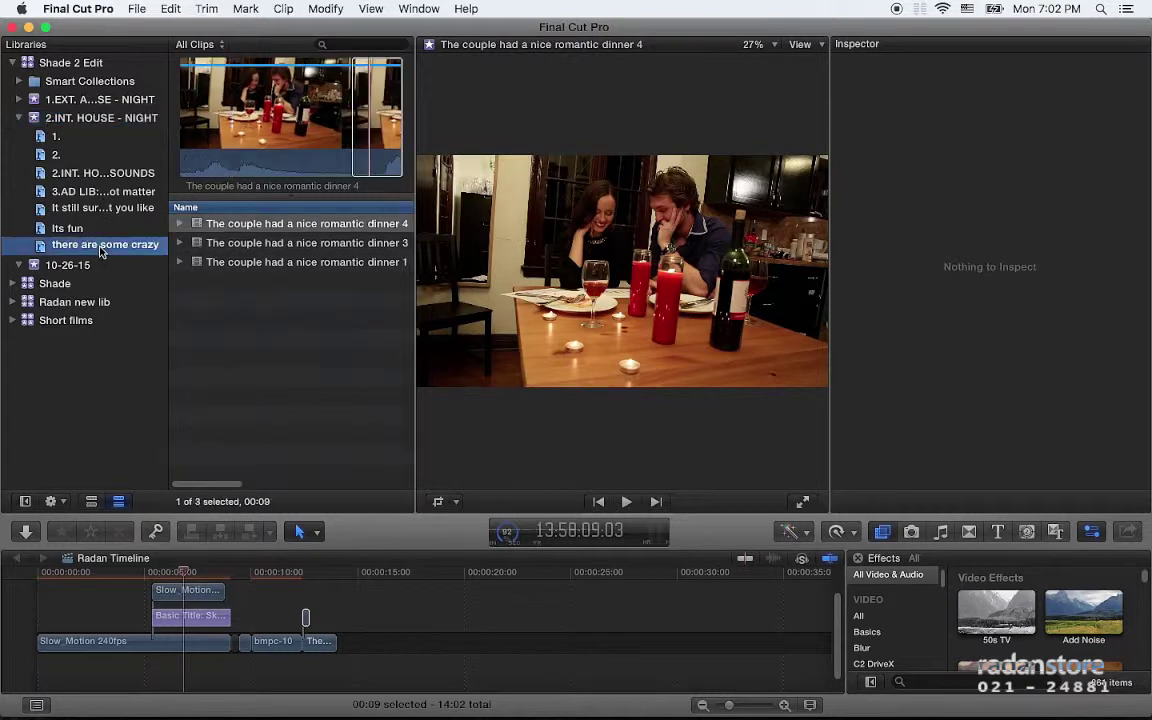
left_click(78, 155)
left_click(72, 137)
left_click(65, 117)
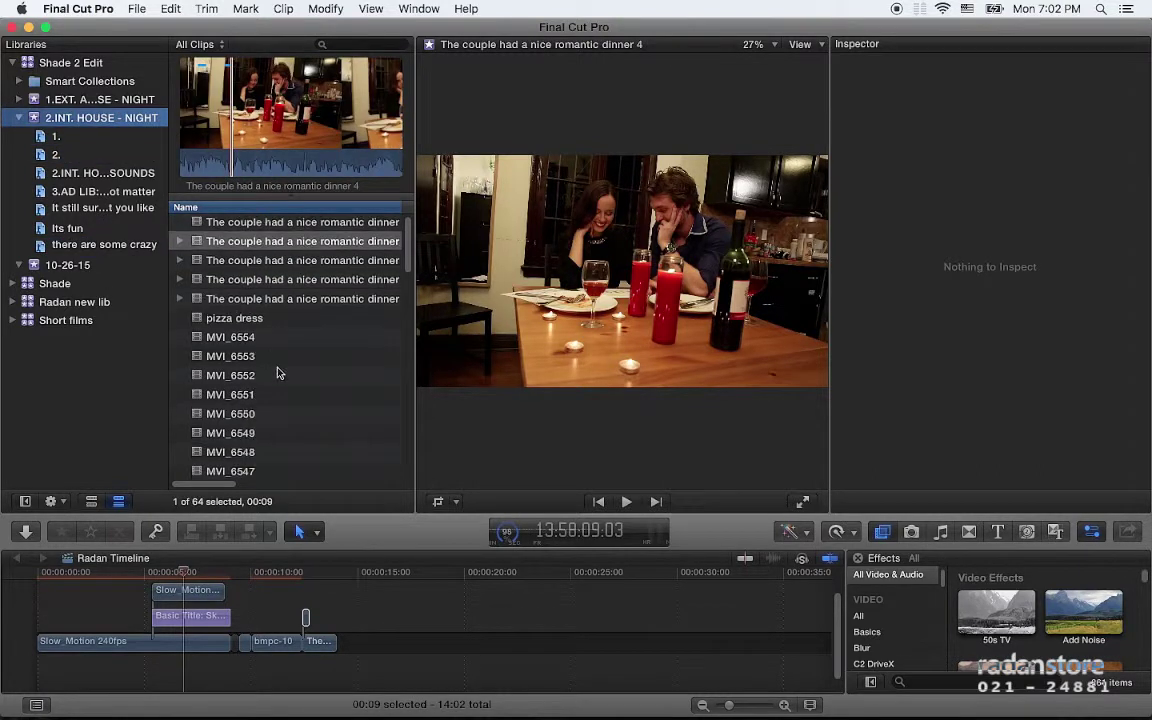
Step: Review the copied event's clips under the 'Its fun' and 'there are some crazy' keywords
scroll(280, 372, "down", 10)
scroll(280, 372, "up", 10)
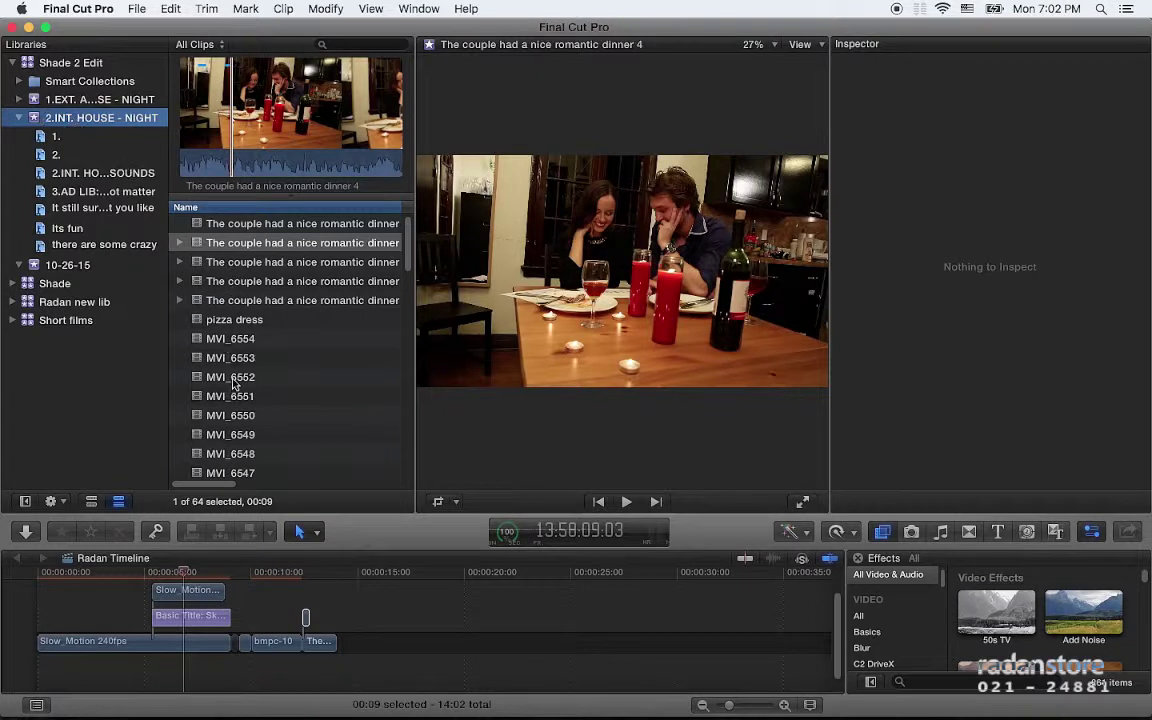
left_click(26, 502)
left_click(26, 502)
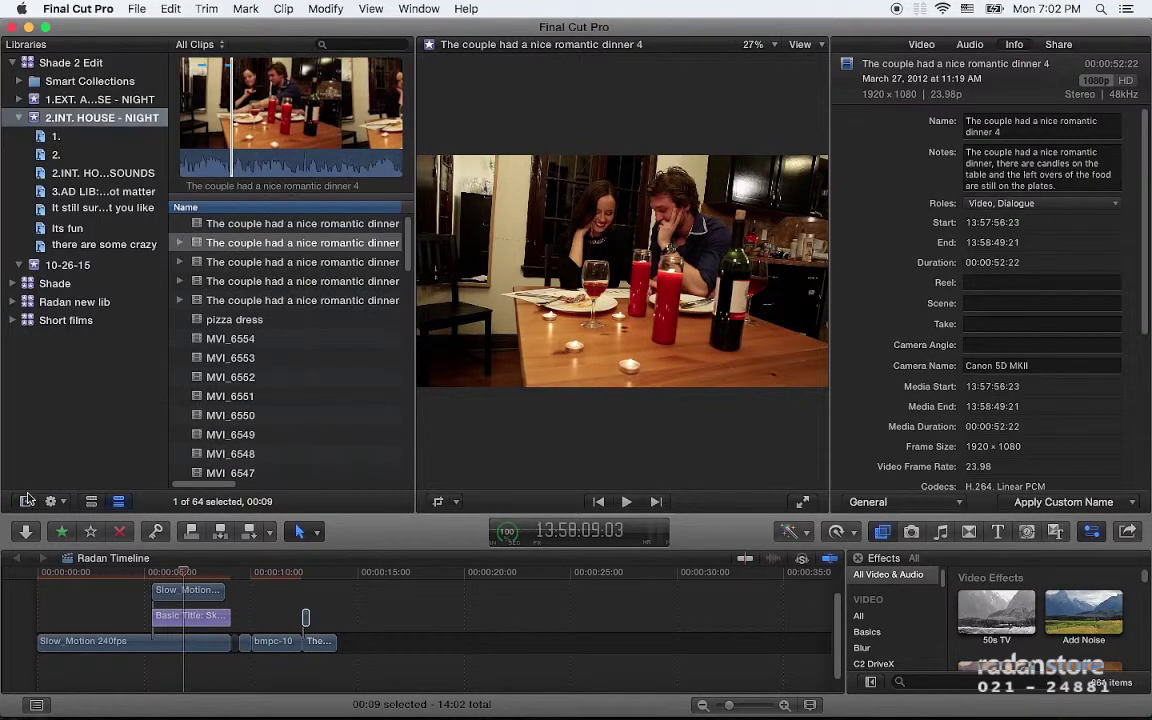
left_click(68, 228)
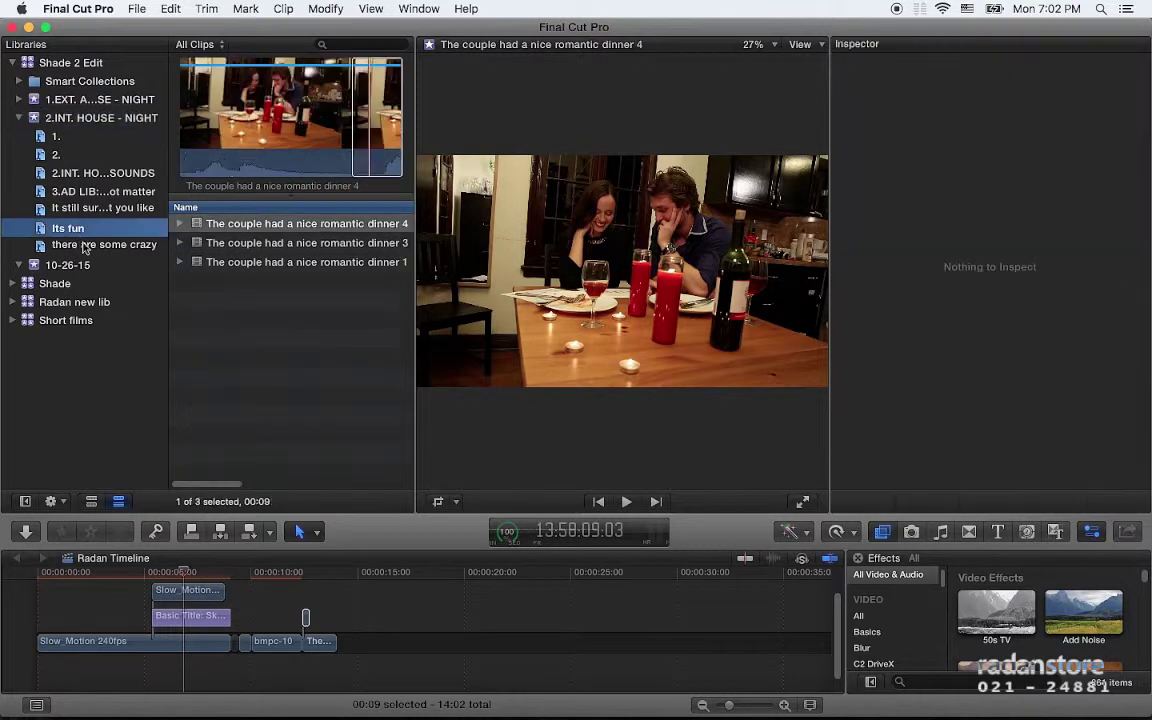
left_click(76, 244)
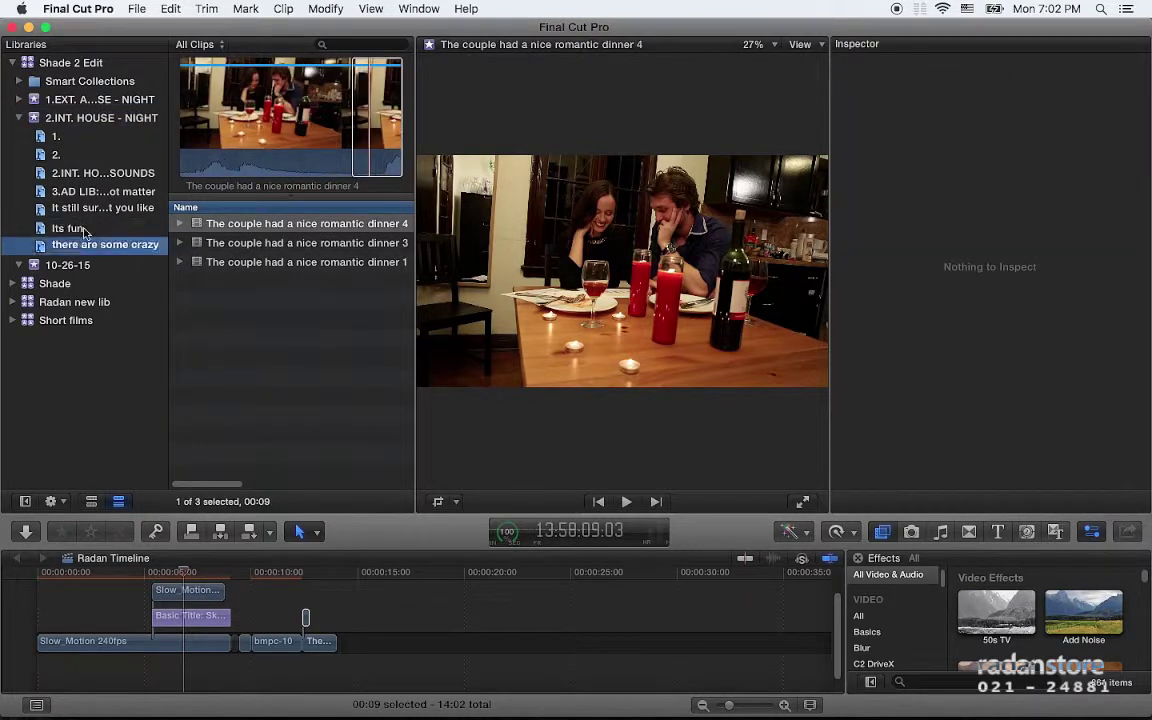
Step: Compare Shade's original 2.INT. HOUSE - NIGHT clips with the copy and inspect clip MVI_6554
left_click(18, 264)
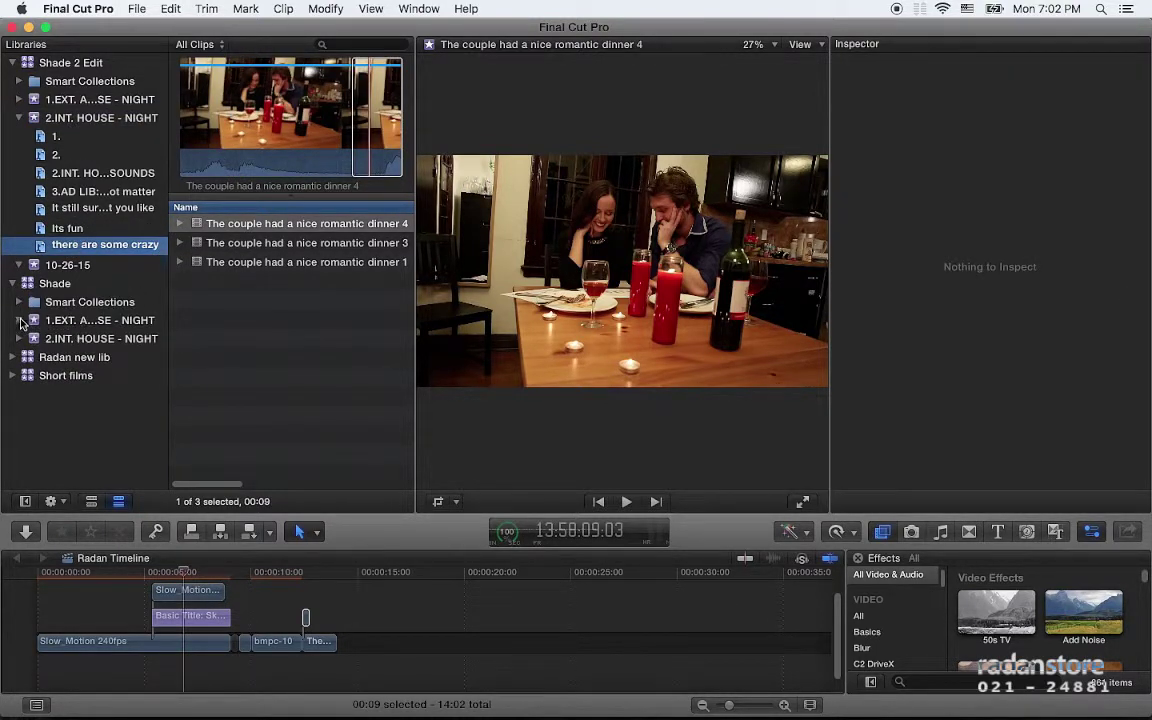
left_click(19, 338)
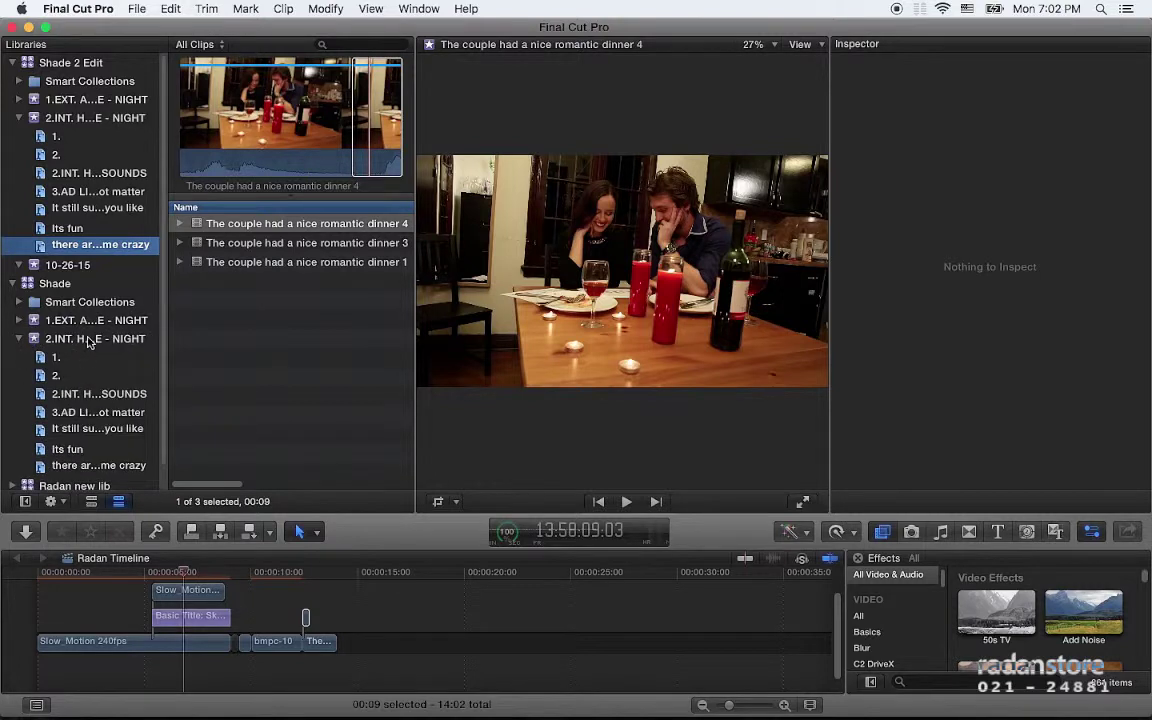
left_click(90, 341)
scroll(90, 341, "down", 1)
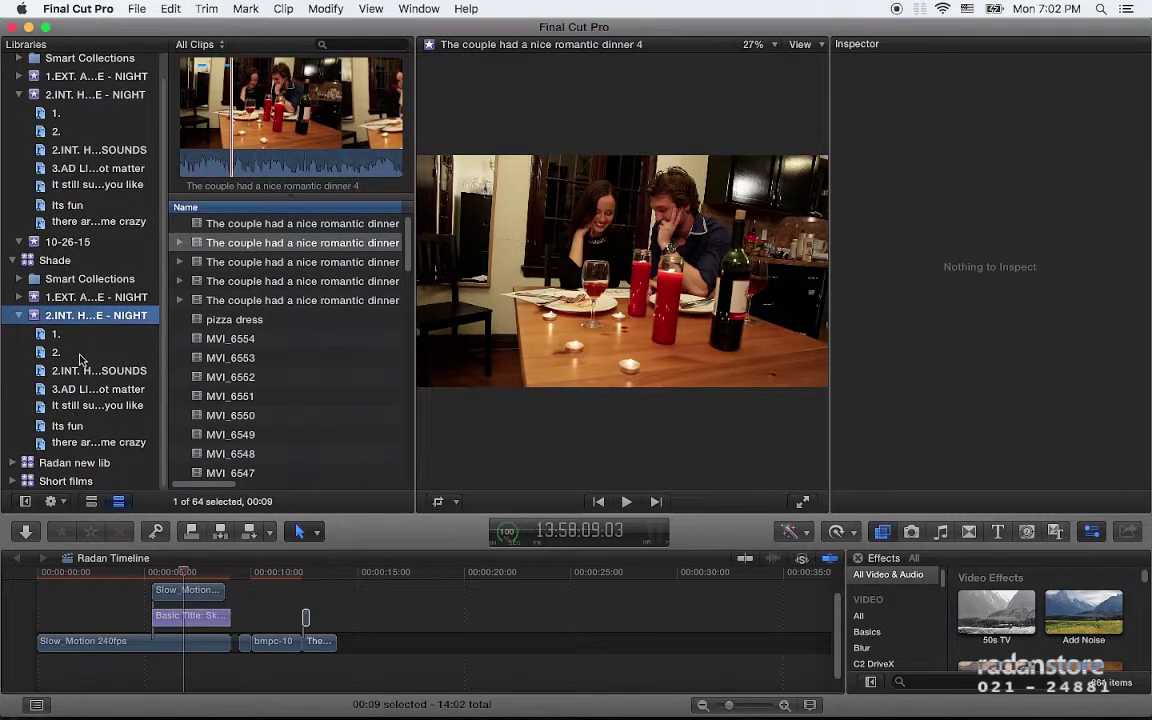
scroll(80, 312, "up", 1)
left_click(78, 117)
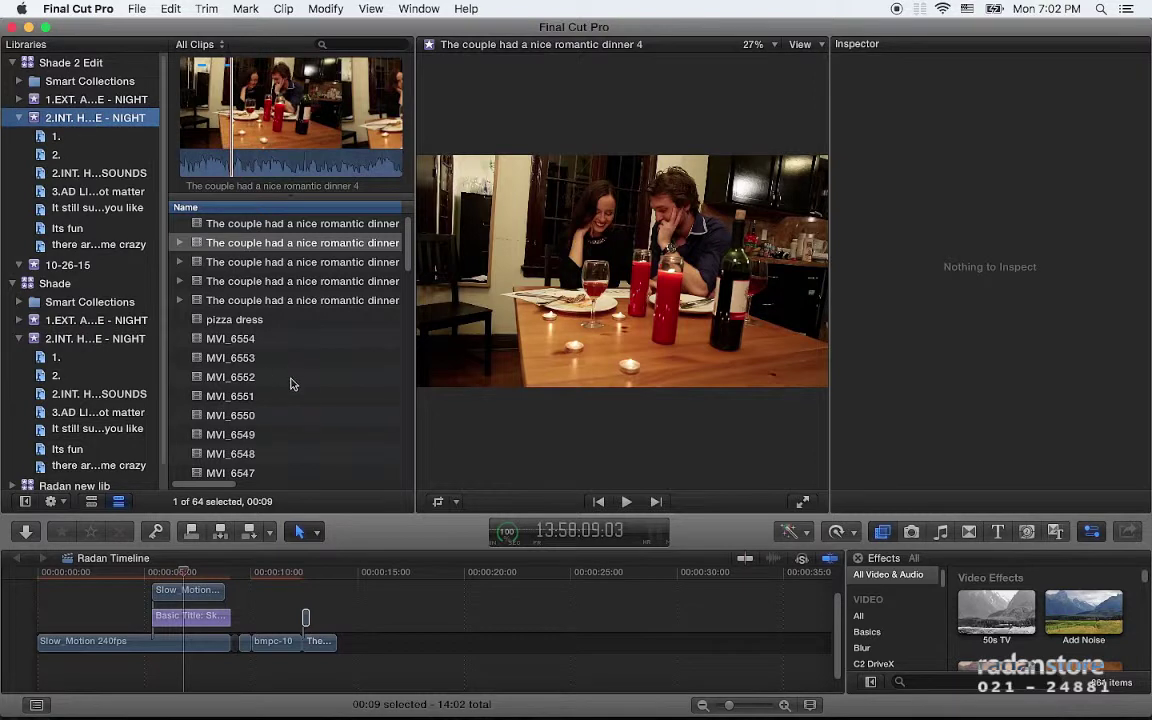
scroll(291, 383, "down", 5)
scroll(290, 385, "down", 2)
scroll(290, 385, "up", 10)
left_click(256, 342)
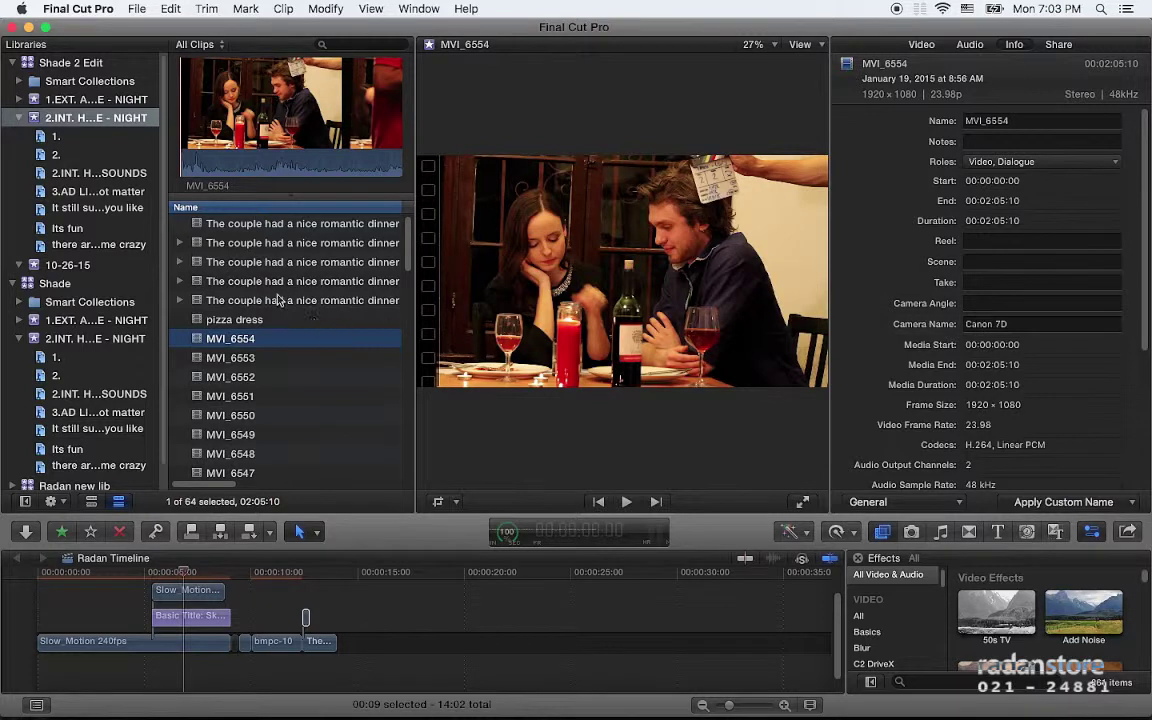
Step: Collapse the copied 2.INT. HOUSE - NIGHT event and show the Shade 2 Edit library's properties
left_click(340, 302)
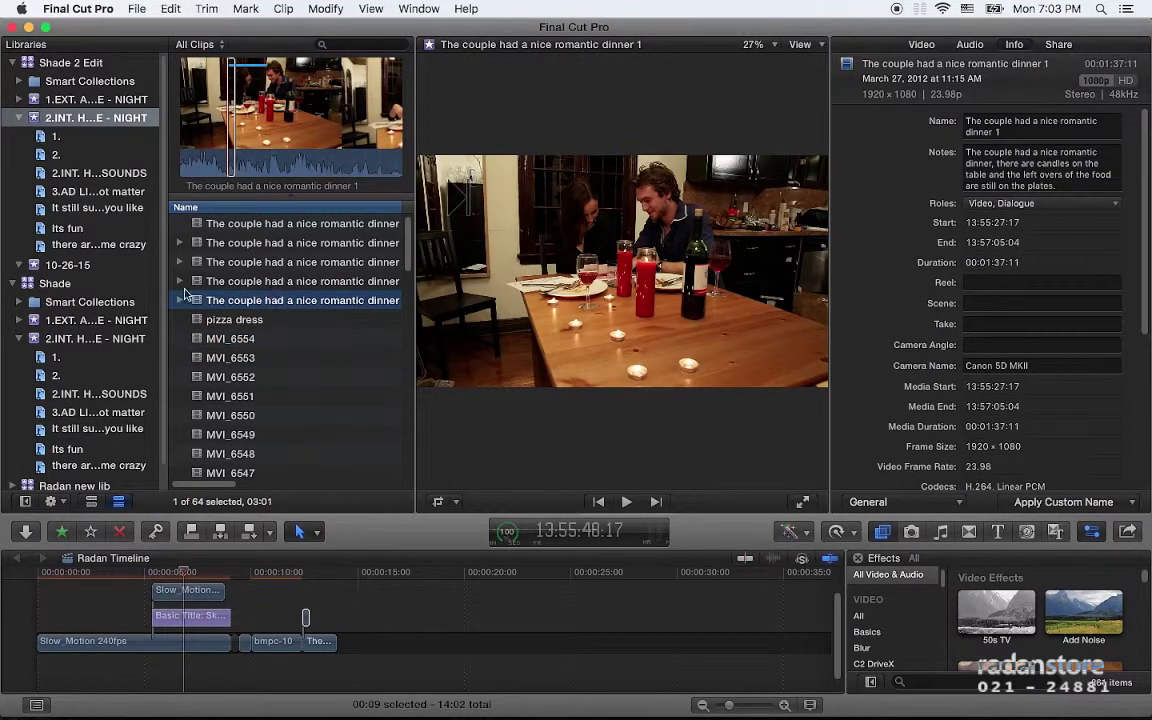
left_click(20, 118)
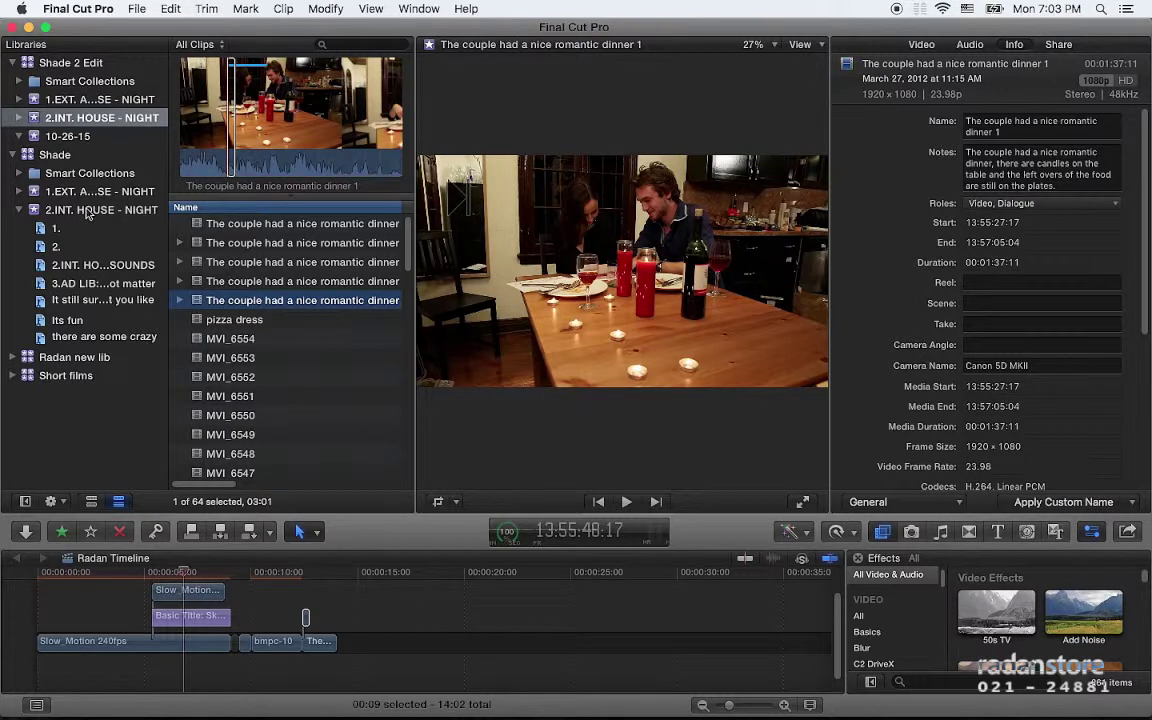
left_click(65, 65)
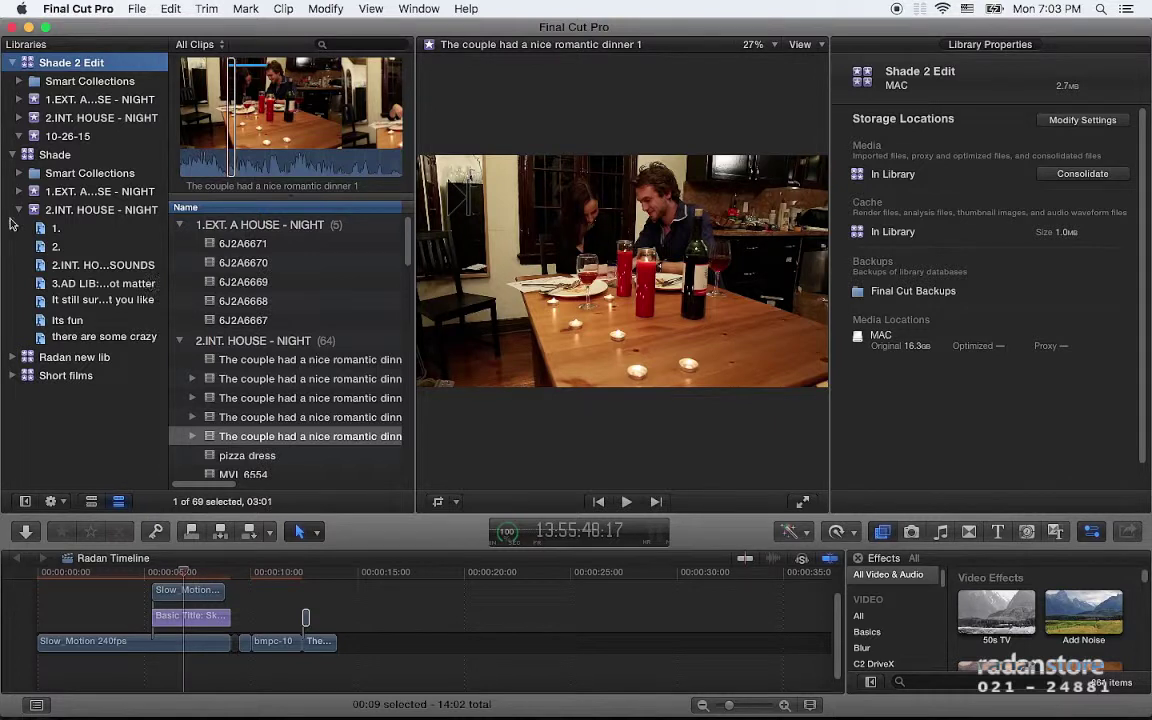
Step: Open Shade 2 Edit's storage location settings and set Media to the Renders folder
left_click(13, 155)
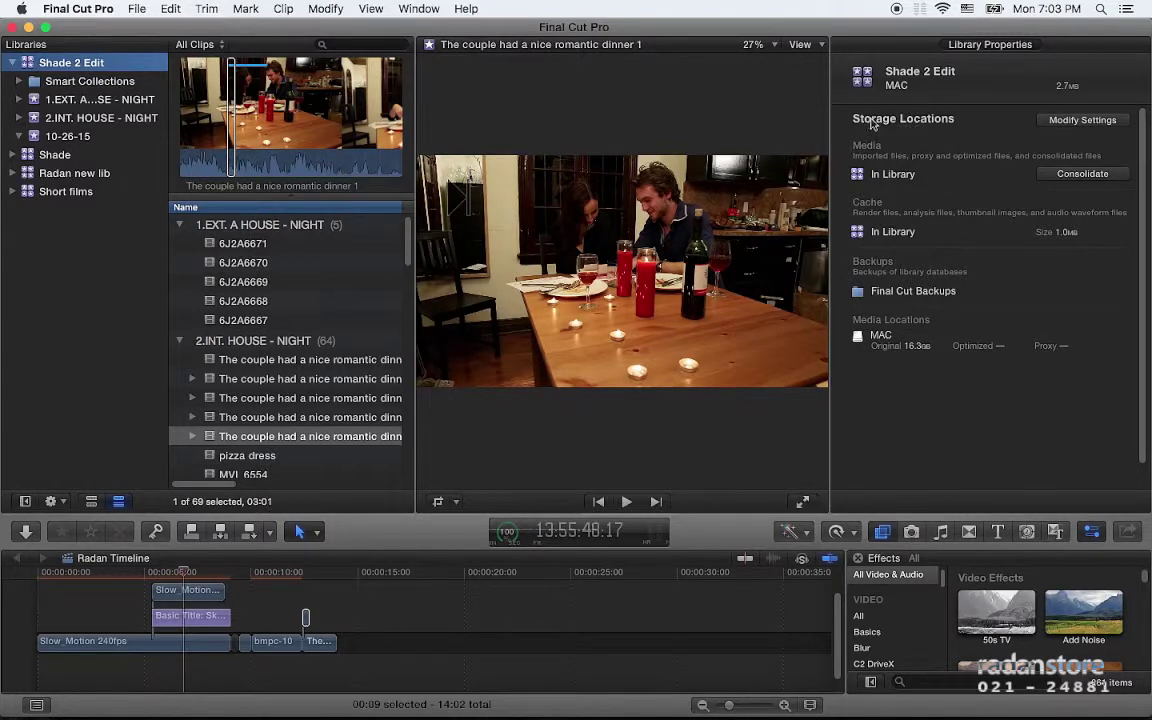
left_click(1080, 120)
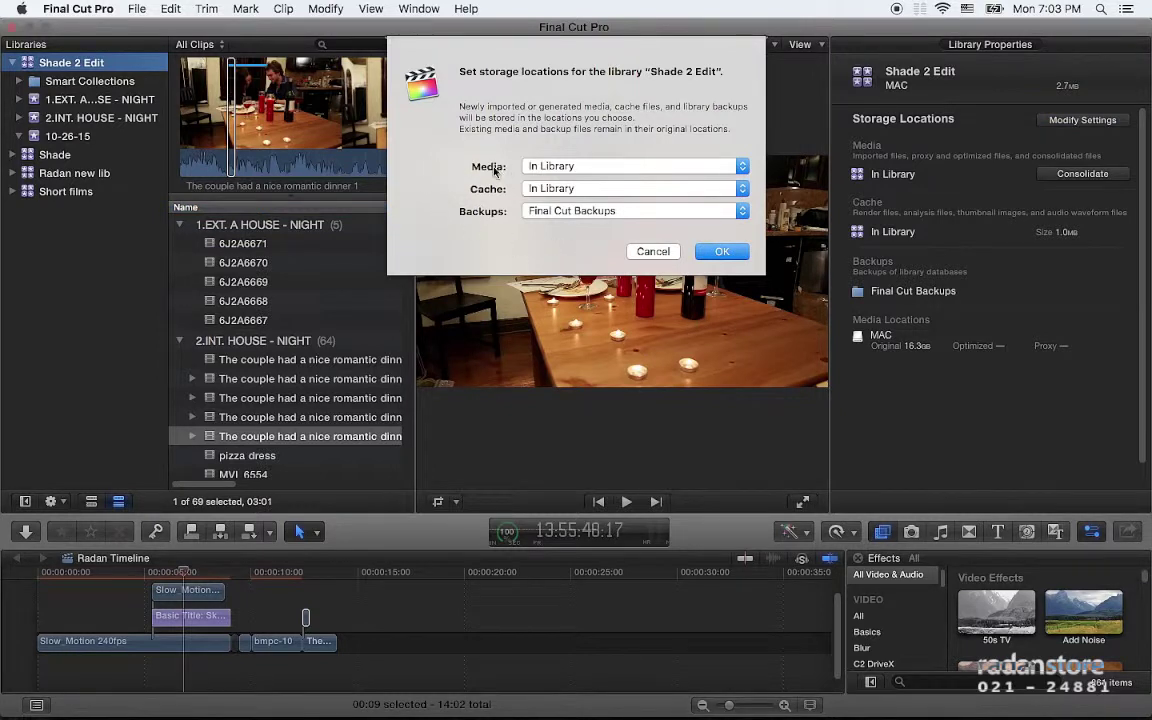
left_click(600, 166)
left_click(600, 166)
left_click(530, 166)
left_click(579, 188)
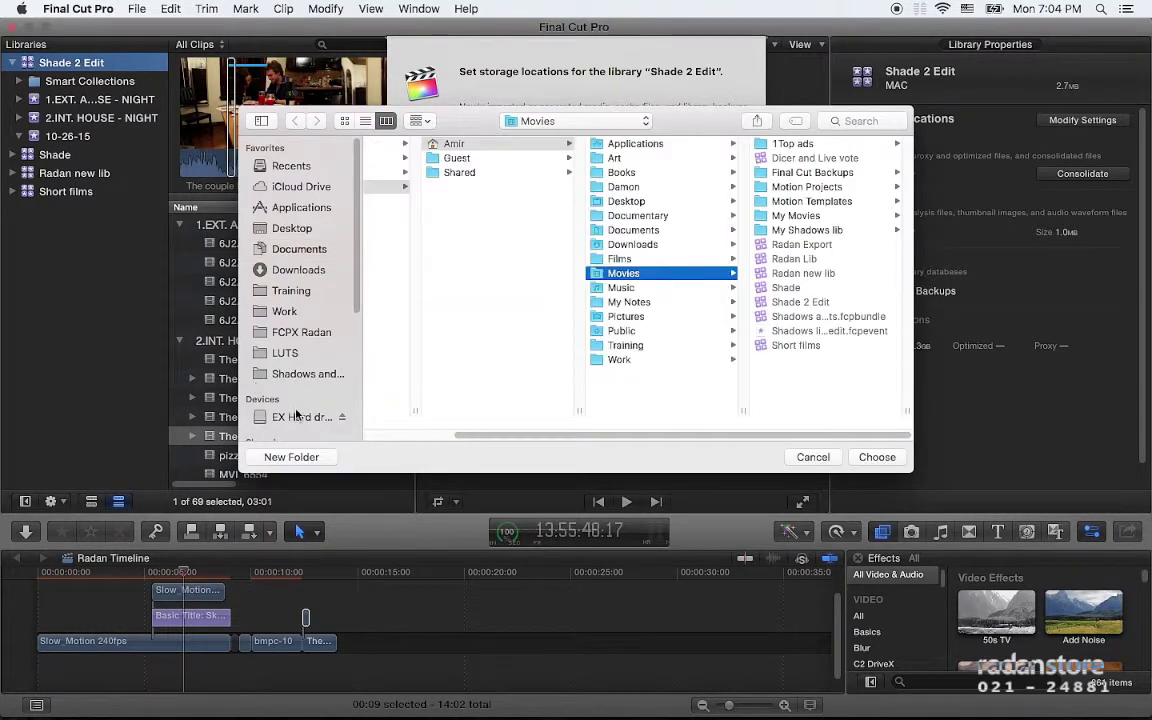
left_click(300, 416)
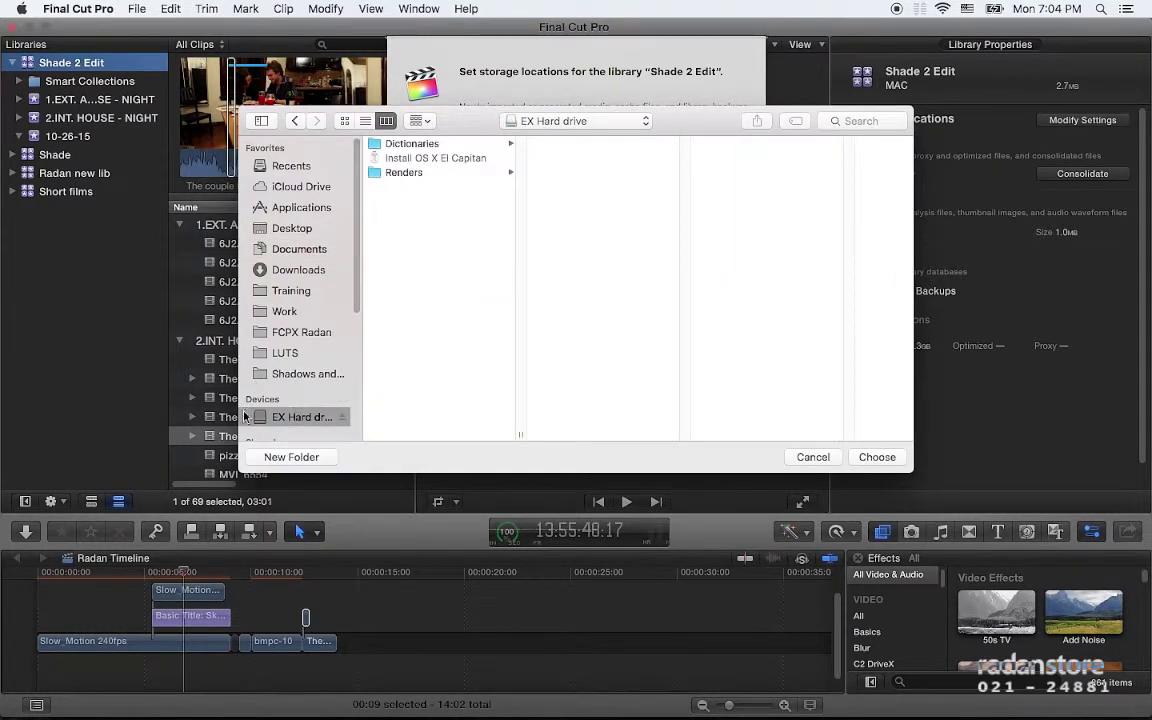
left_click(291, 456)
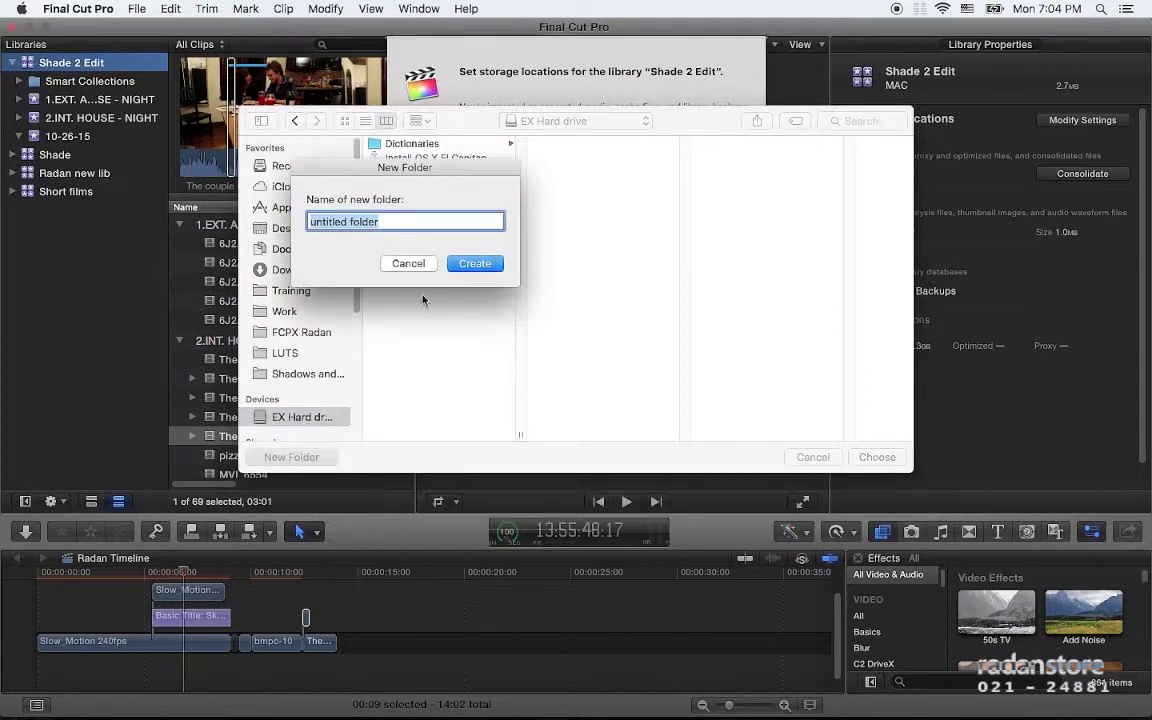
left_click(405, 262)
left_click(405, 172)
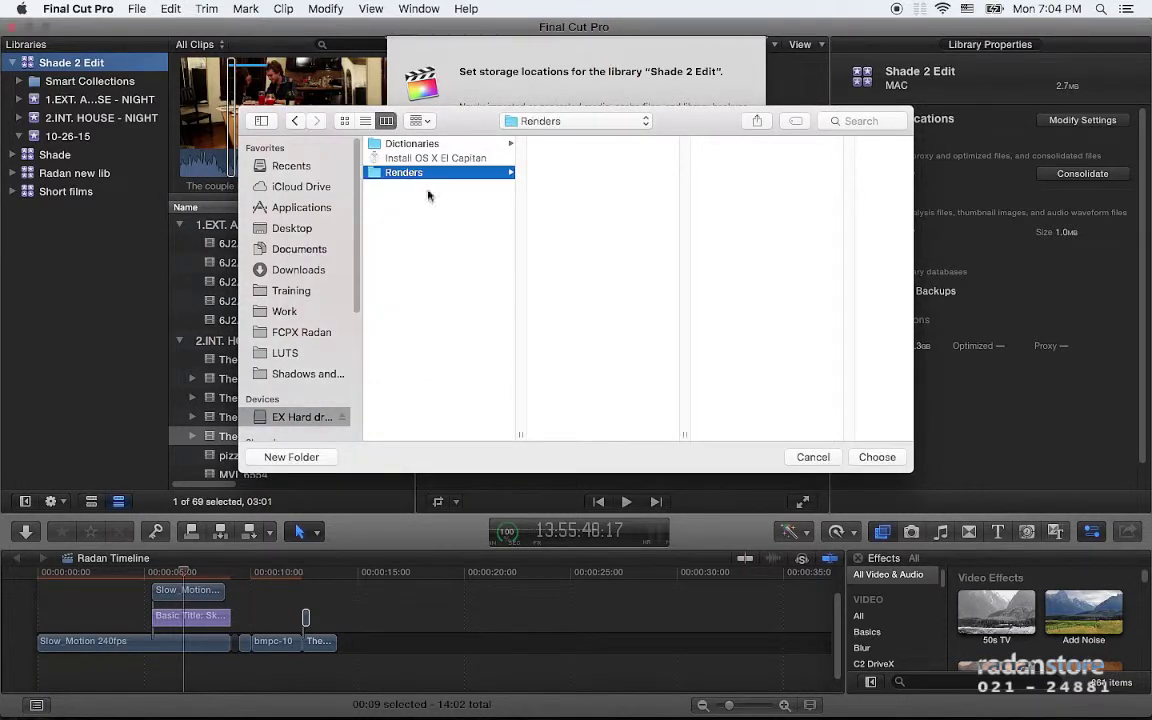
left_click(872, 456)
Step: Set the Cache location to a new 'Cache' folder on the EX Hard drive
left_click(530, 189)
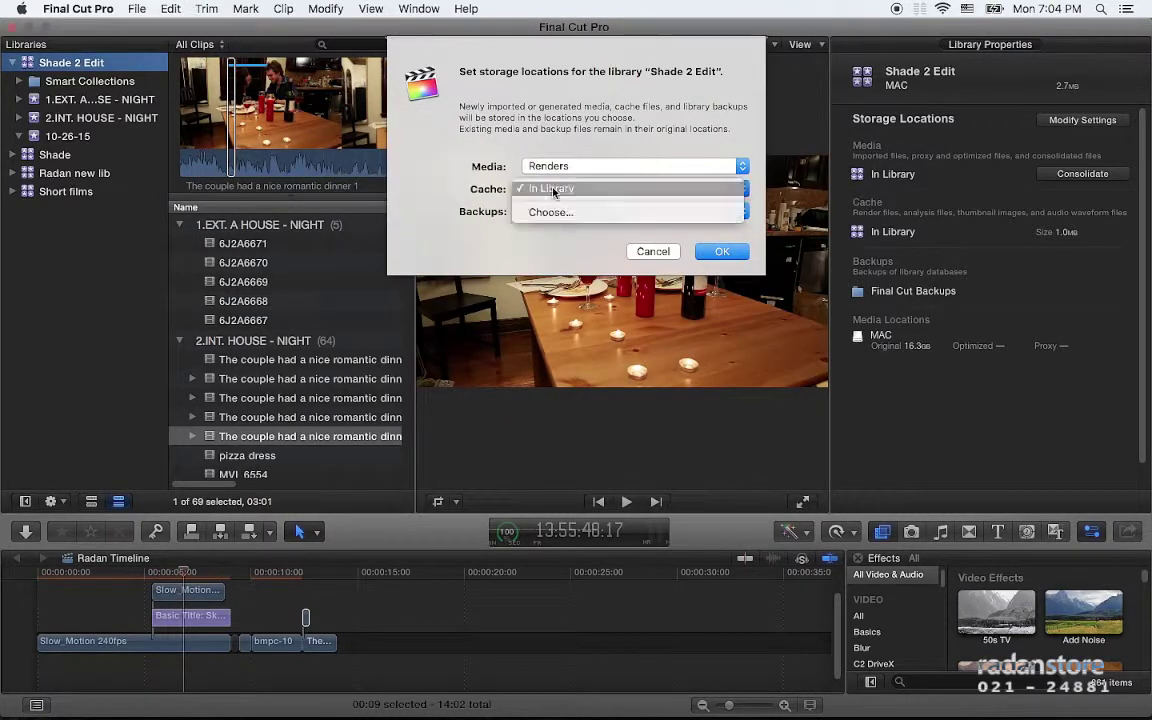
left_click(565, 216)
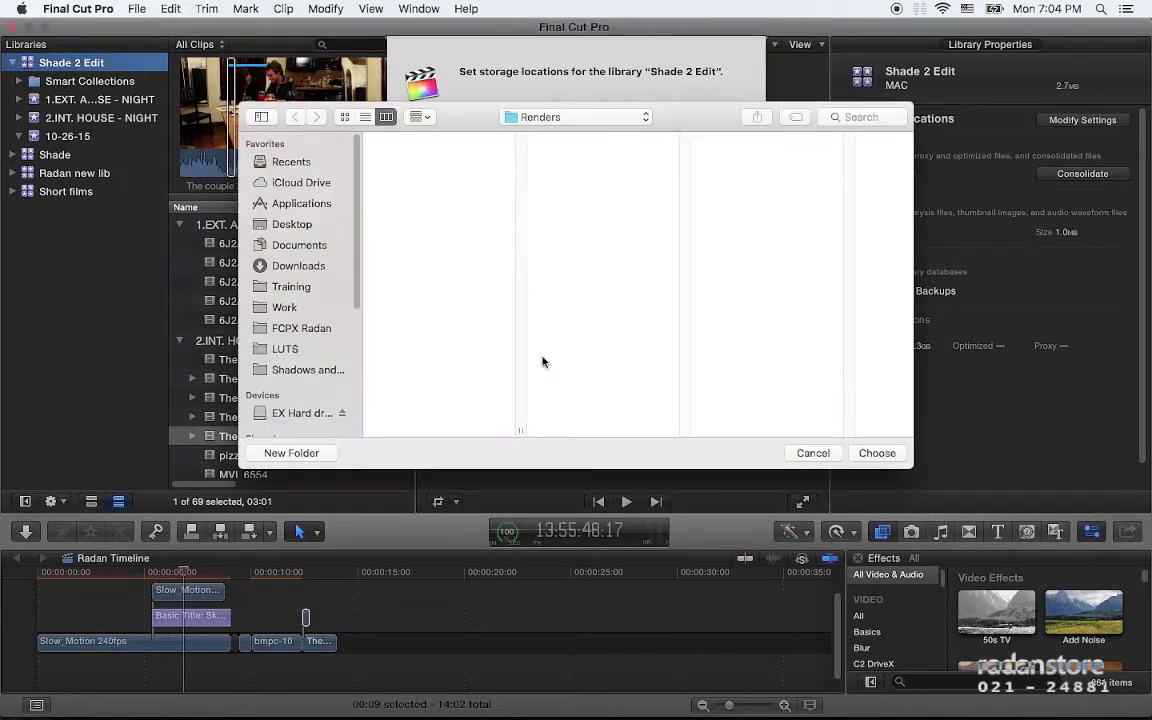
left_click(558, 117)
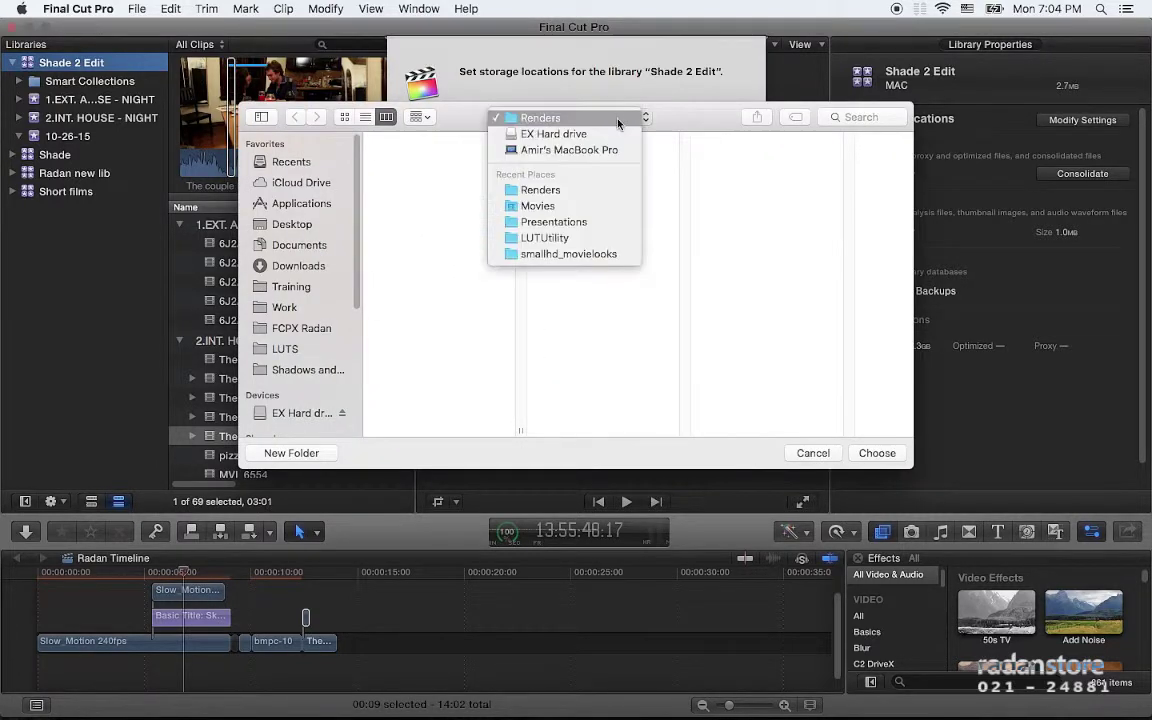
left_click(613, 133)
left_click(291, 453)
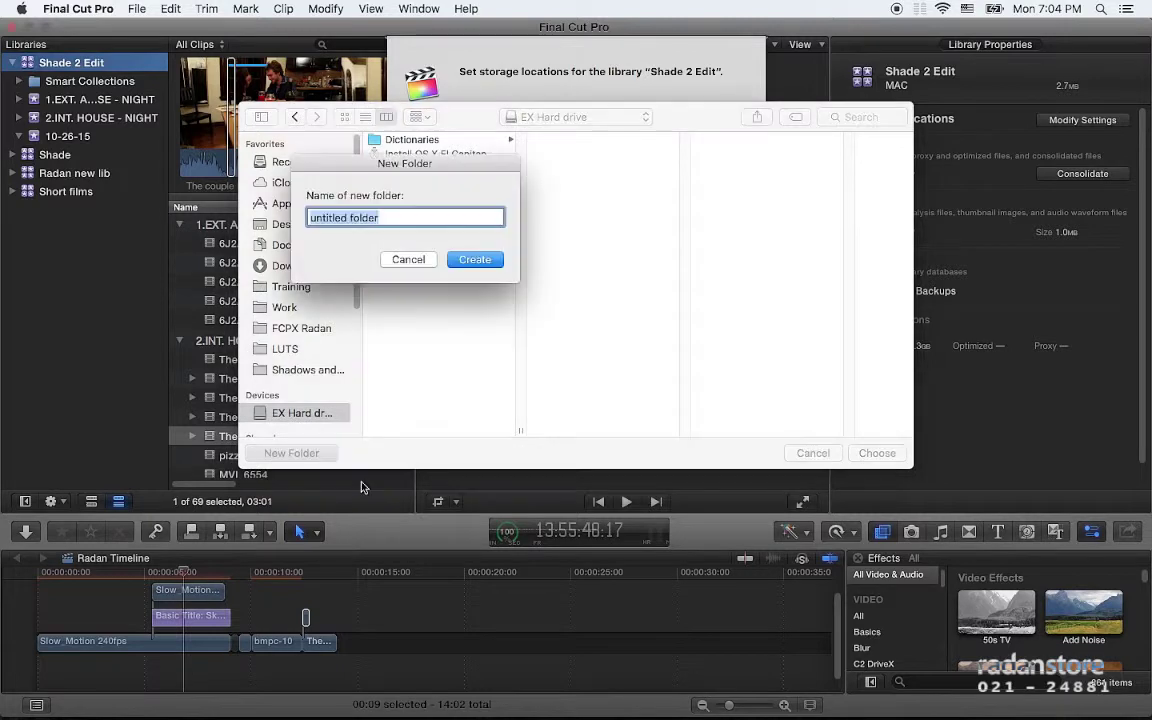
type("Cahc")
key("BackSpace")
key("BackSpace")
key("BackSpace")
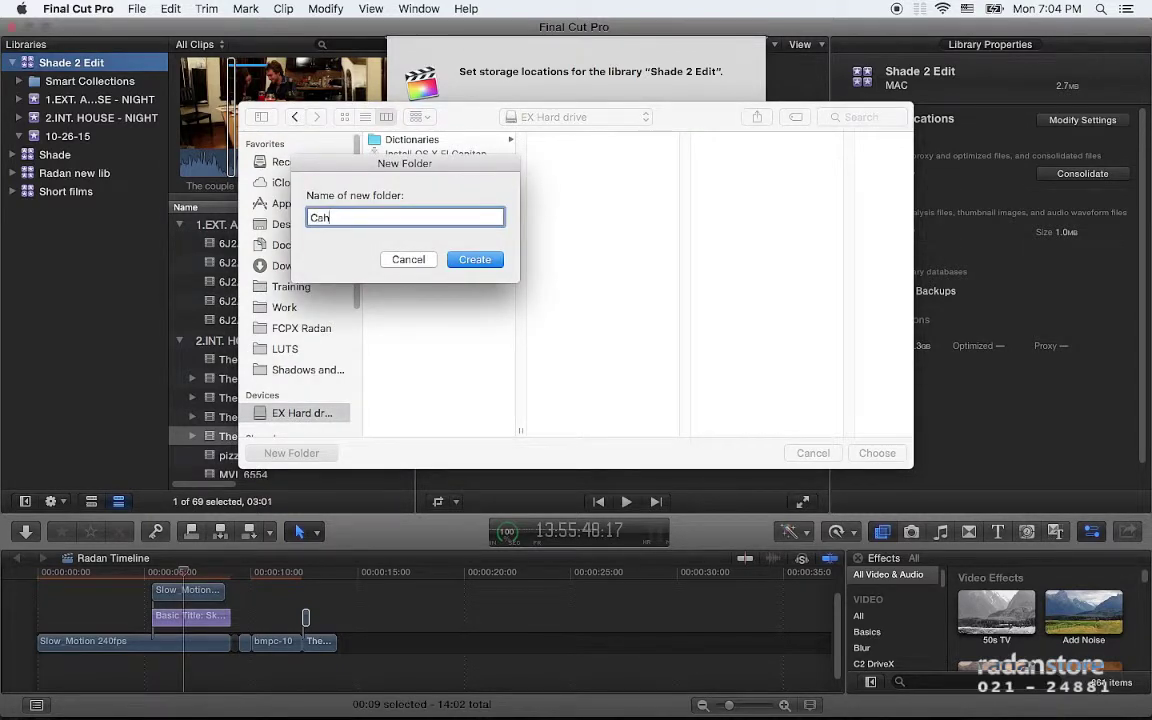
type("che")
key("Return")
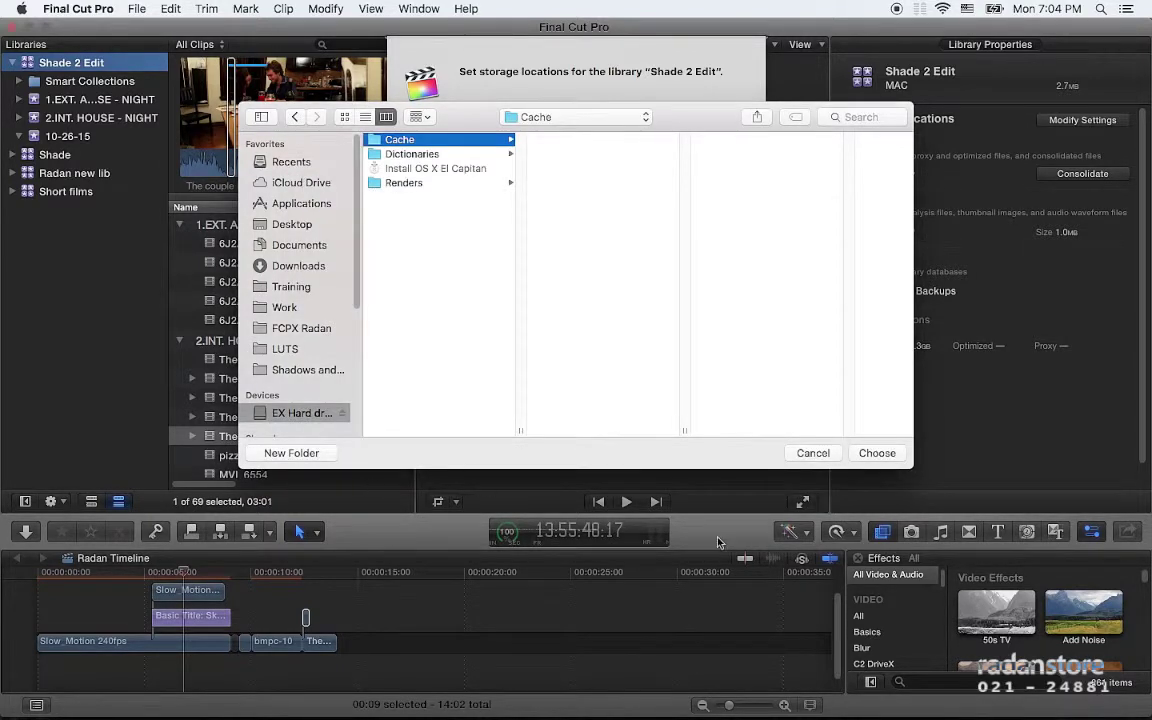
left_click(877, 453)
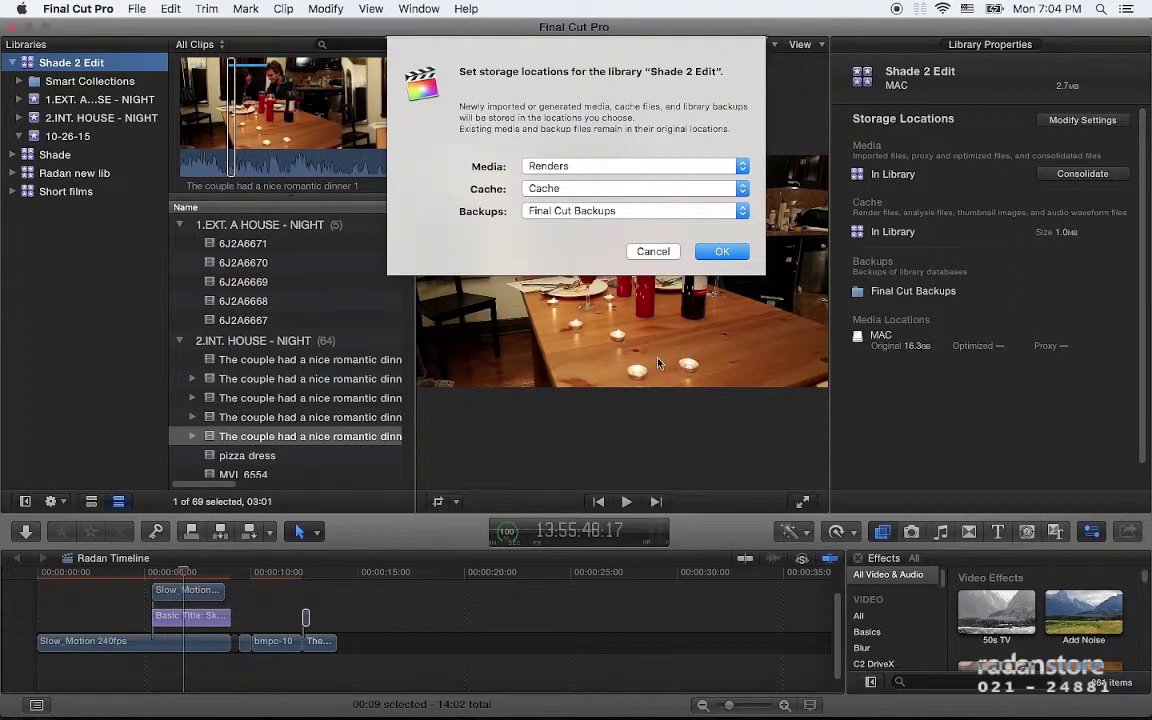
Step: Set Backups to Do Not Save
left_click(627, 211)
left_click(612, 257)
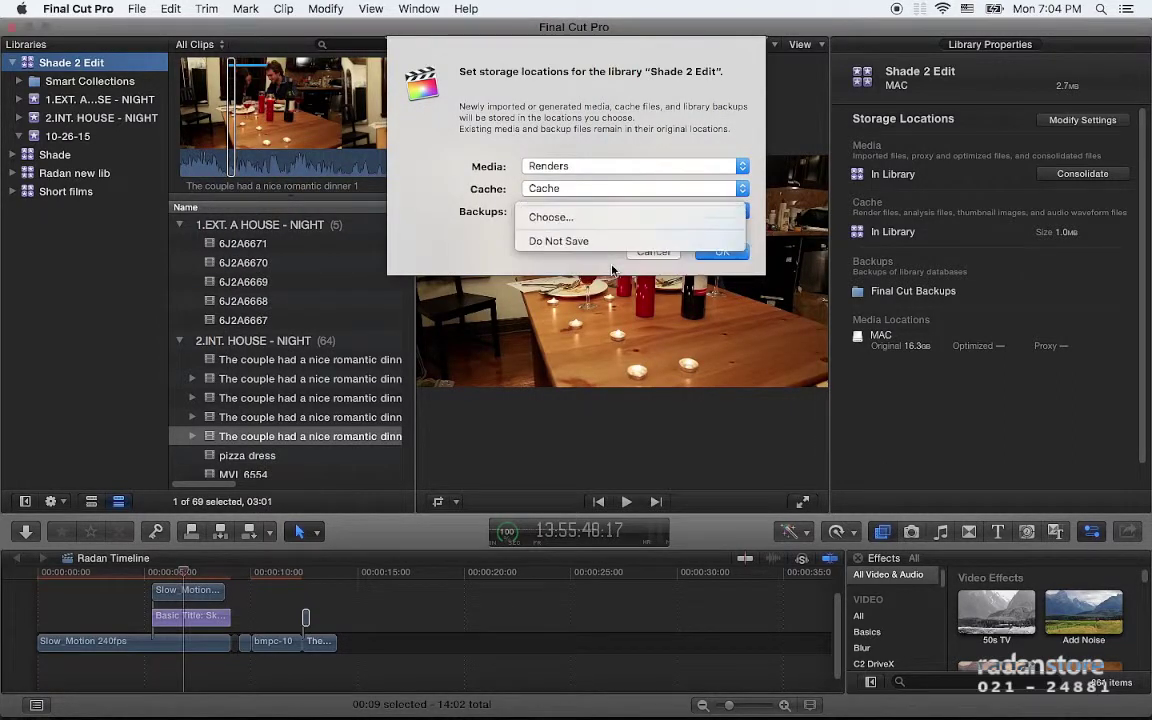
left_click(606, 211)
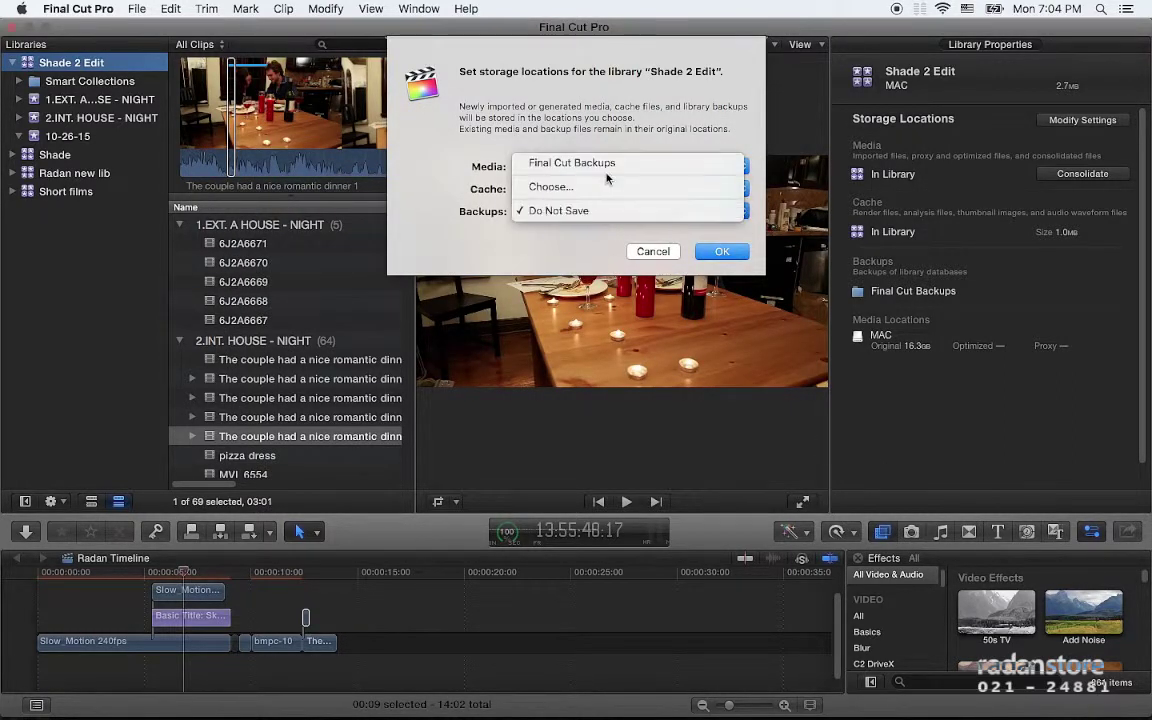
left_click(607, 185)
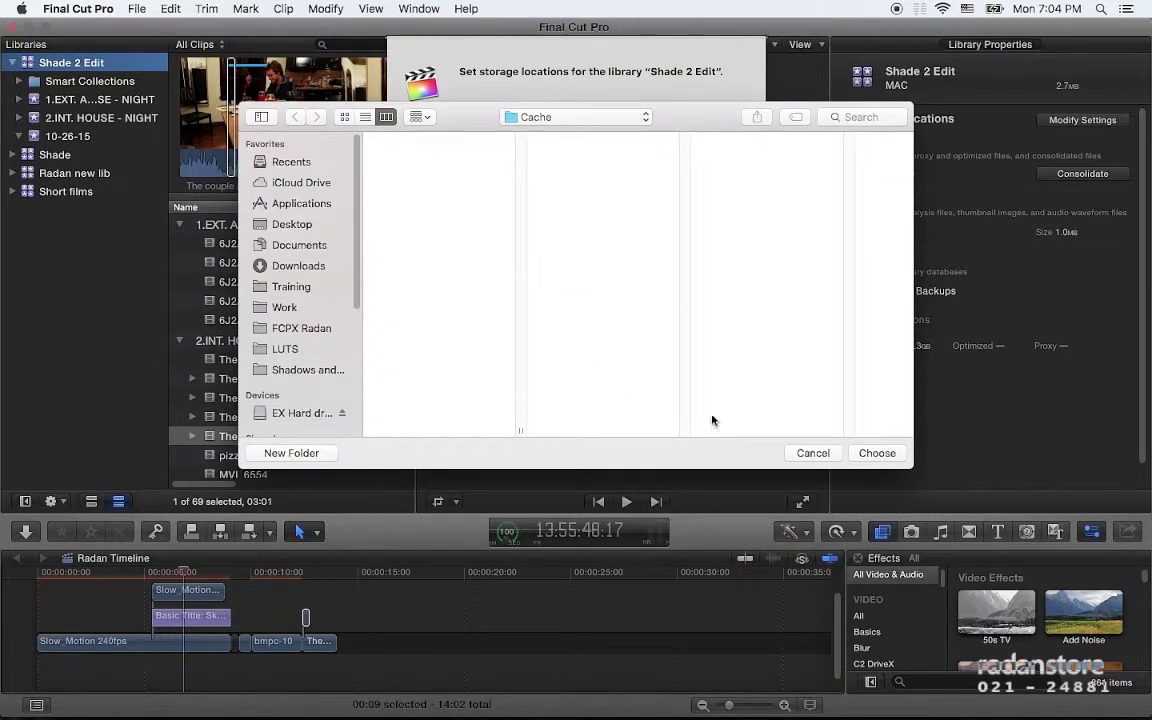
left_click(826, 453)
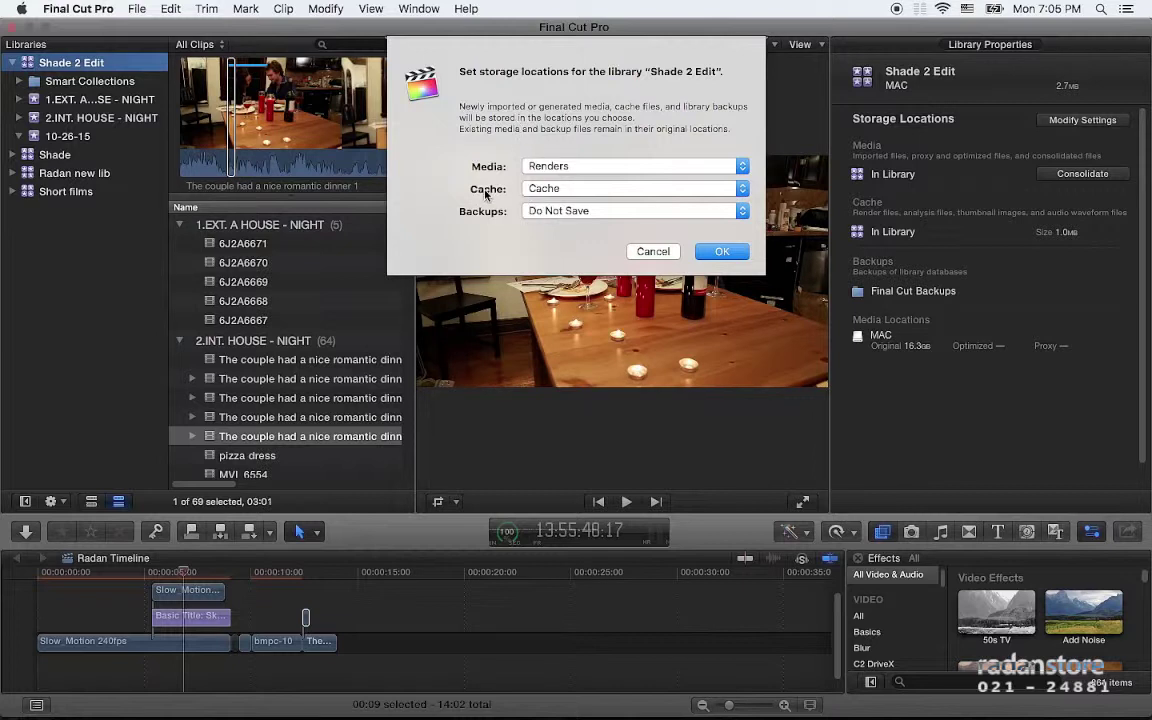
mouse_move(486, 194)
Step: Apply the new storage locations without moving the existing render files
left_click(724, 252)
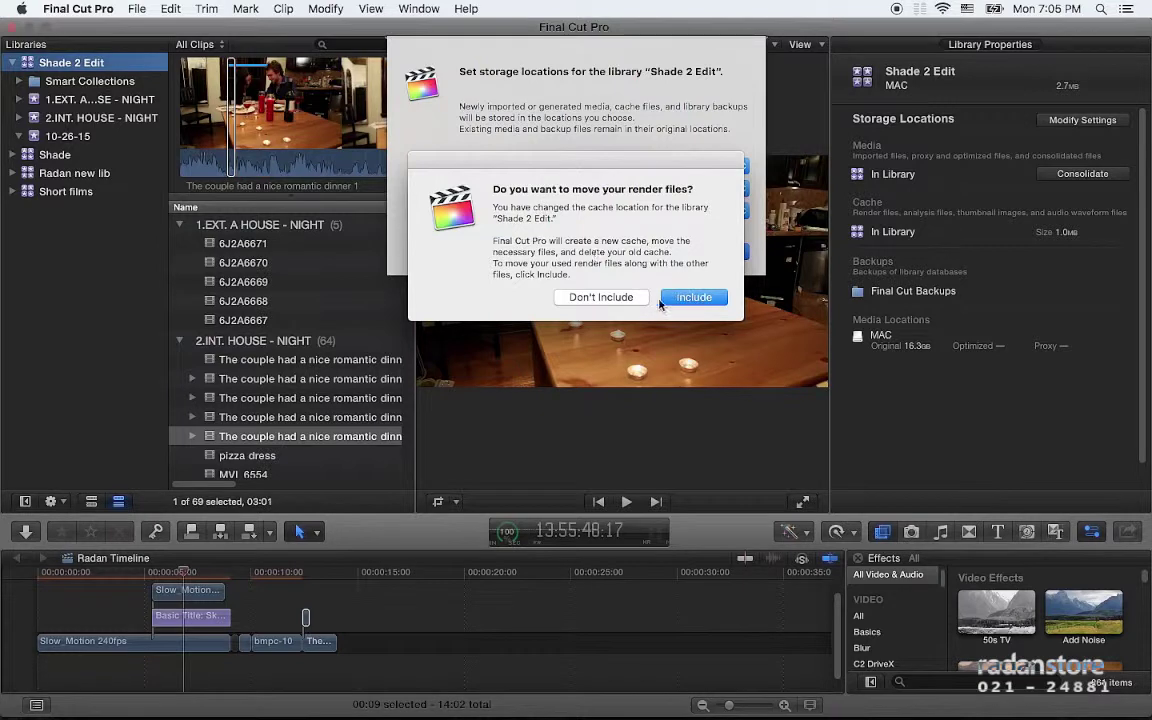
left_click(618, 300)
left_click(601, 297)
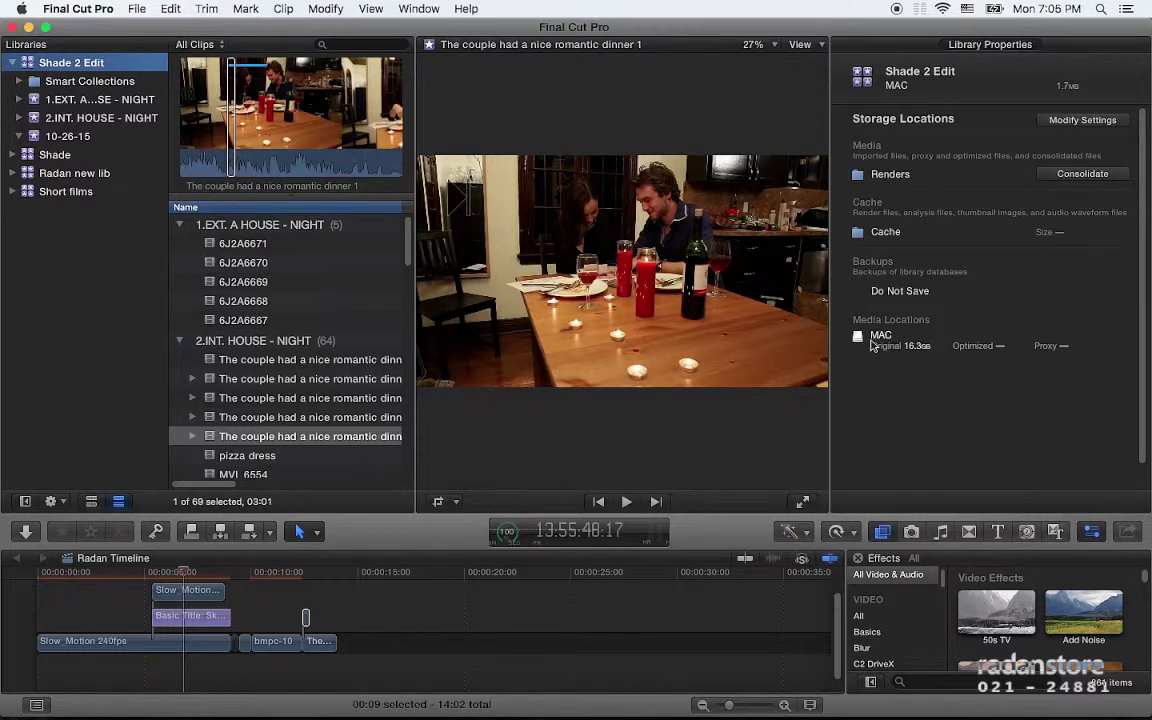
key("super+Tab")
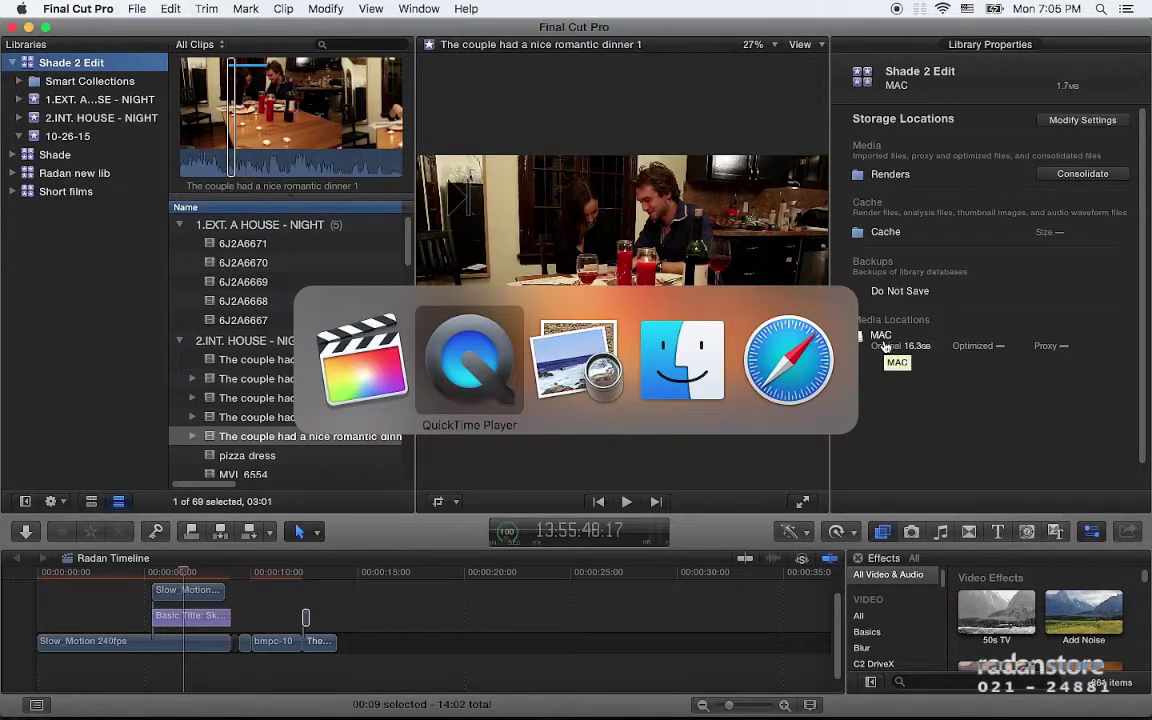
key("super+Tab")
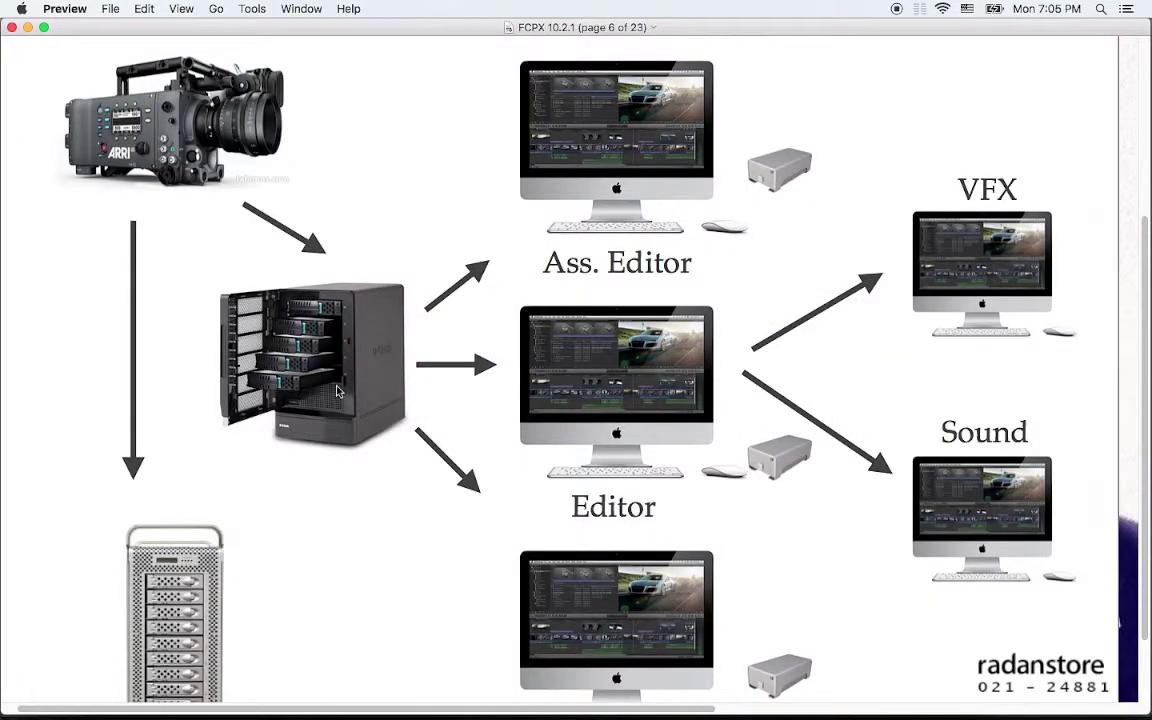
key("super+Tab")
key("super+Tab")
key("super+Tab")
key("super+Tab")
key("super+Tab")
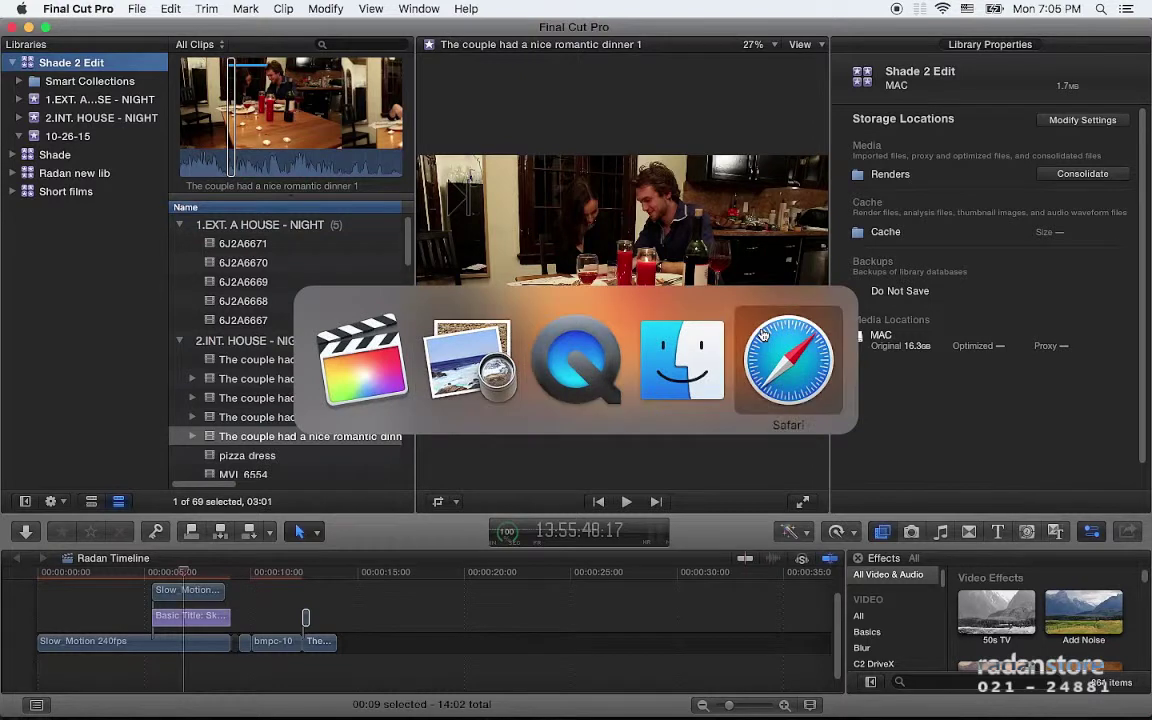
key("super+Tab")
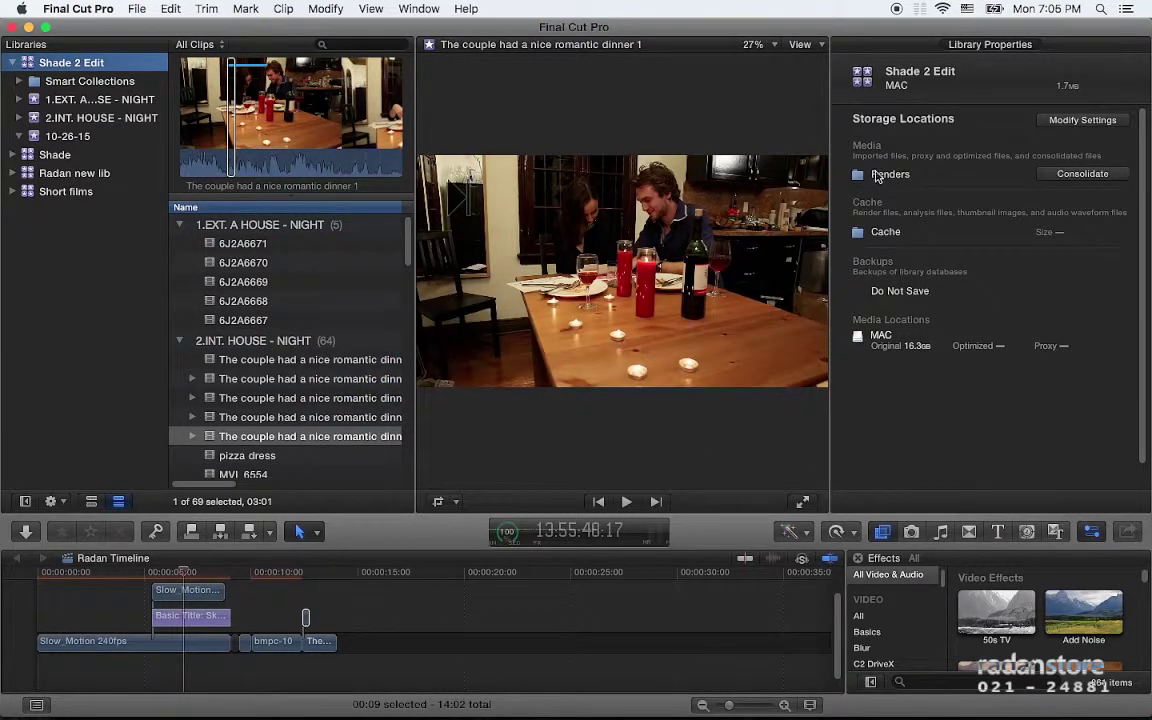
key("super+Tab")
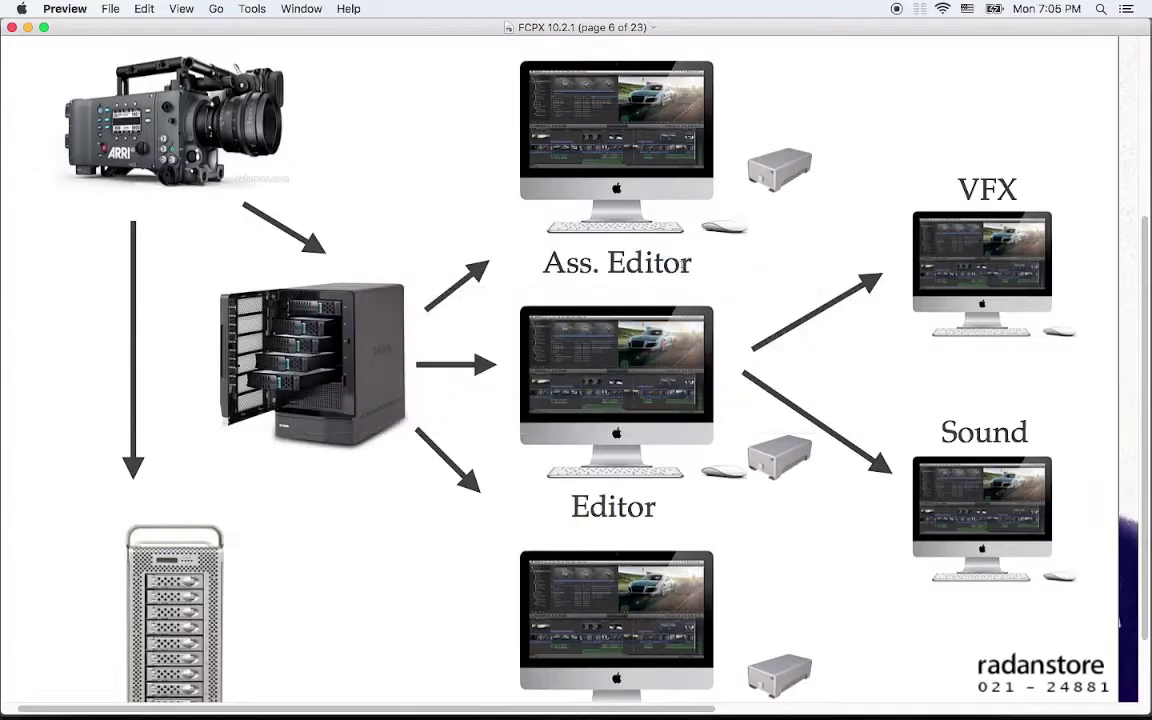
key("super+Tab")
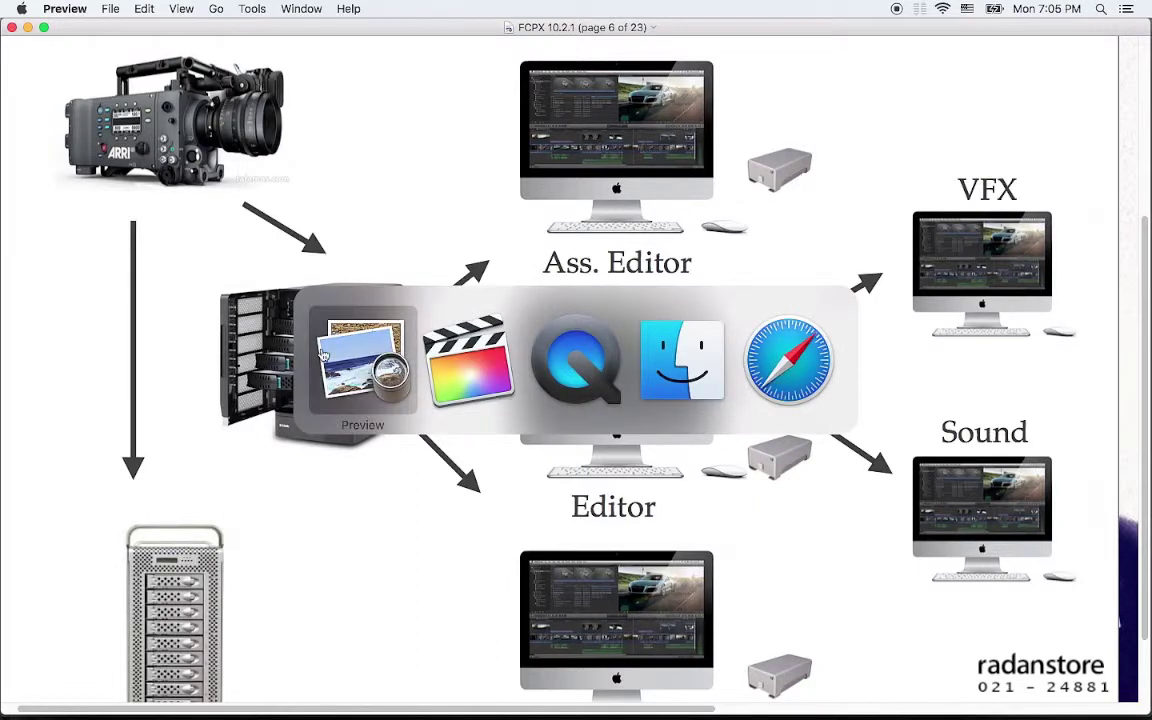
left_click(491, 358)
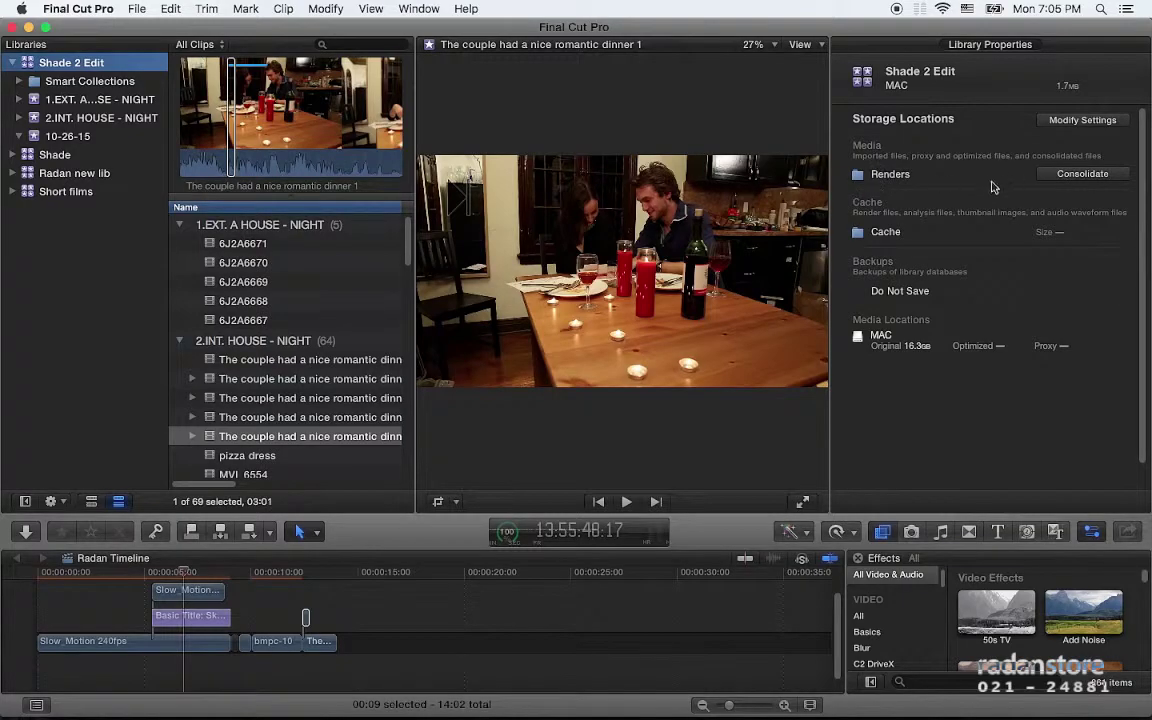
key("F11")
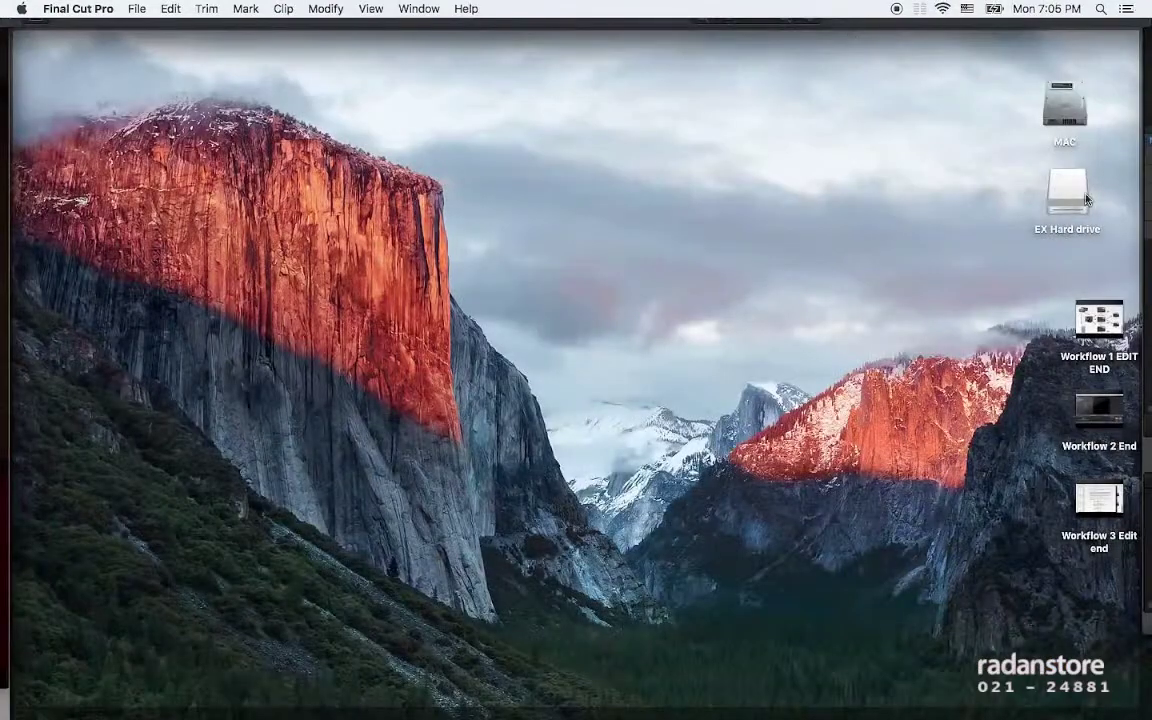
key("F11")
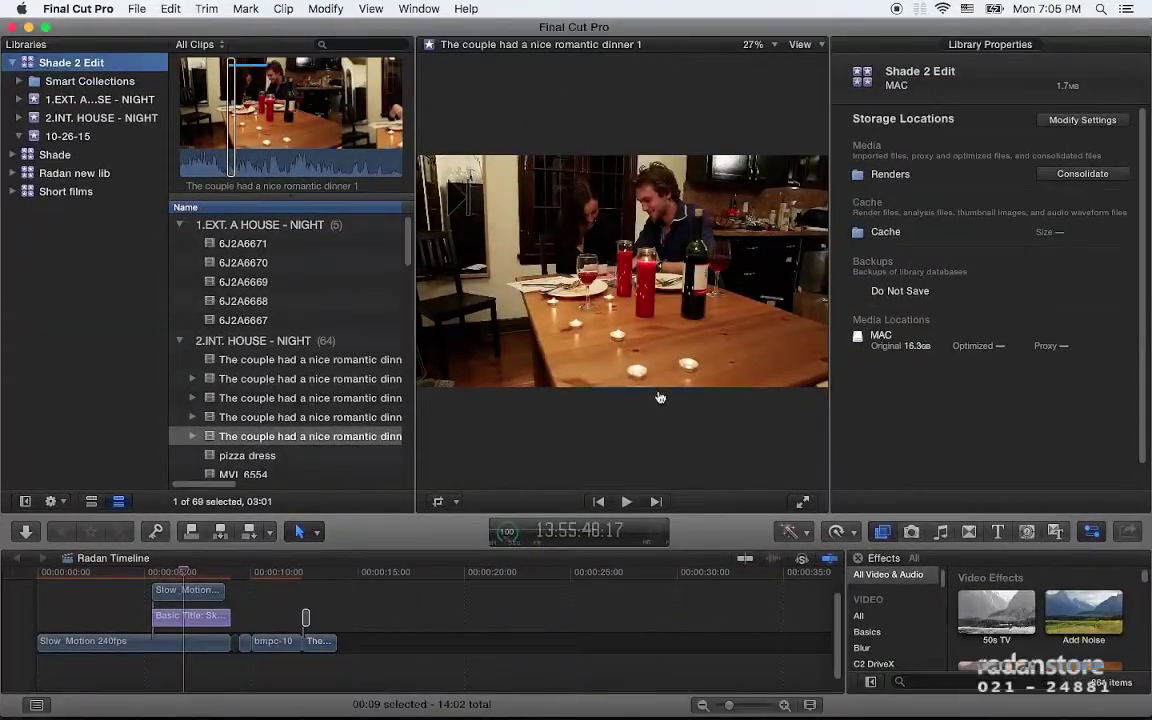
key("super+Tab")
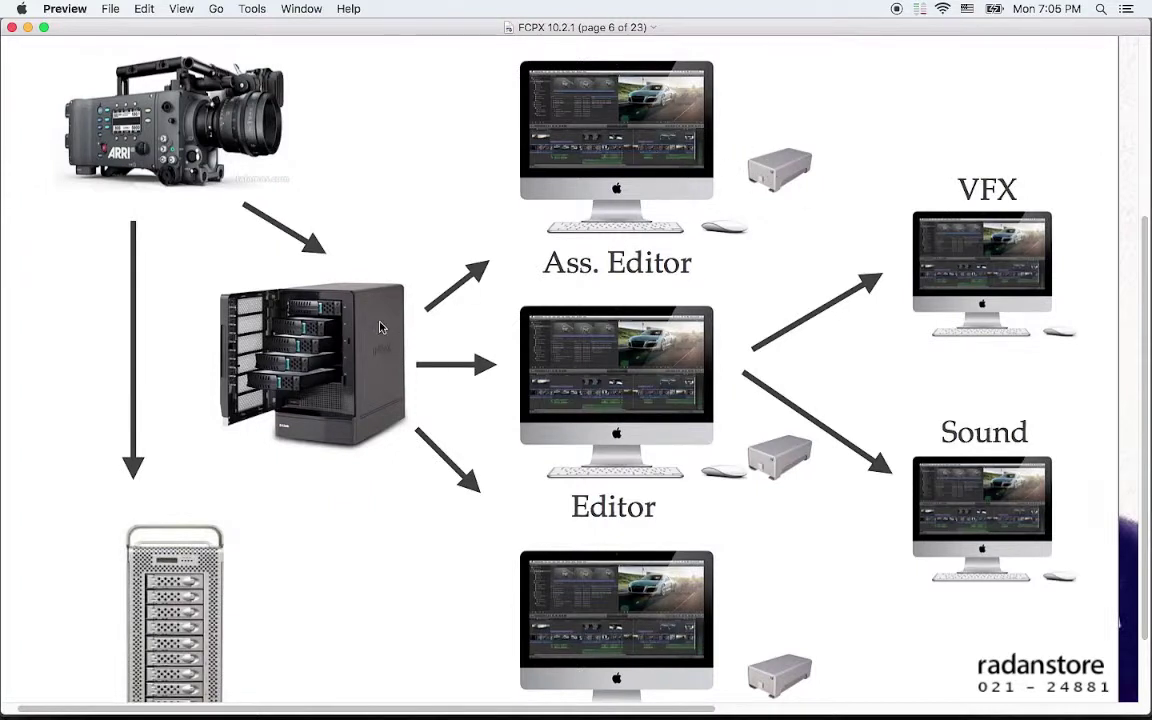
key("super+Tab")
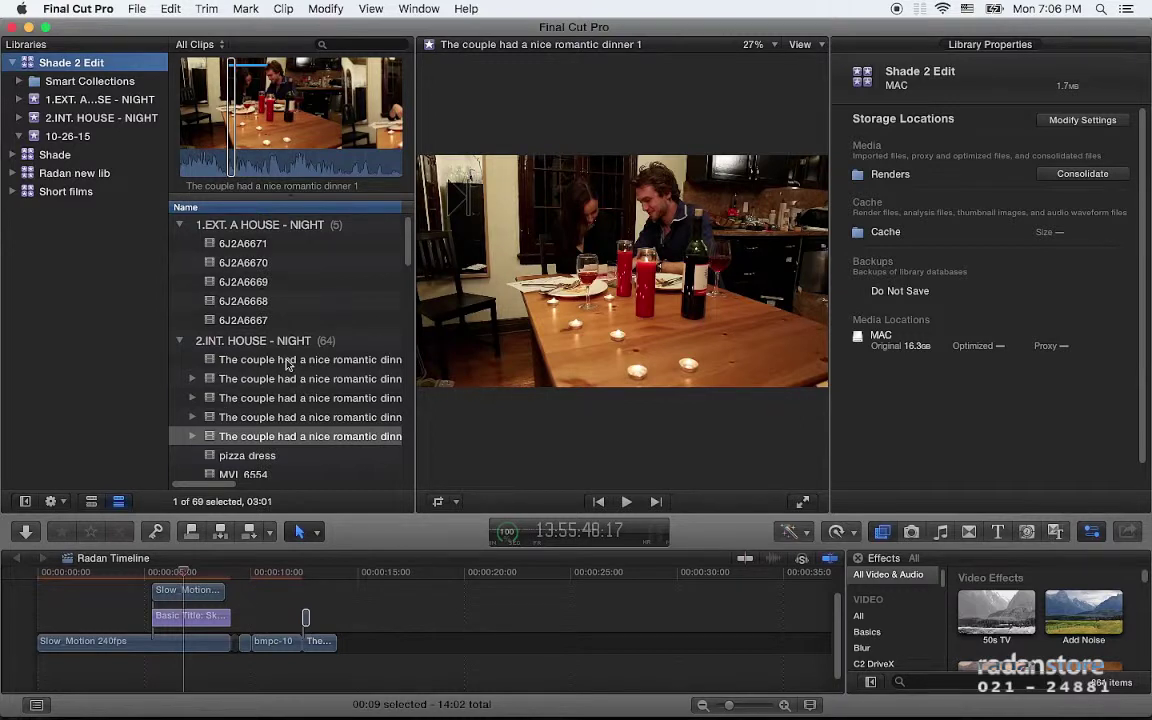
Step: Inspect 'The couple had a nice romantic dinner 3' and browse its naming presets and metadata views
left_click(282, 397)
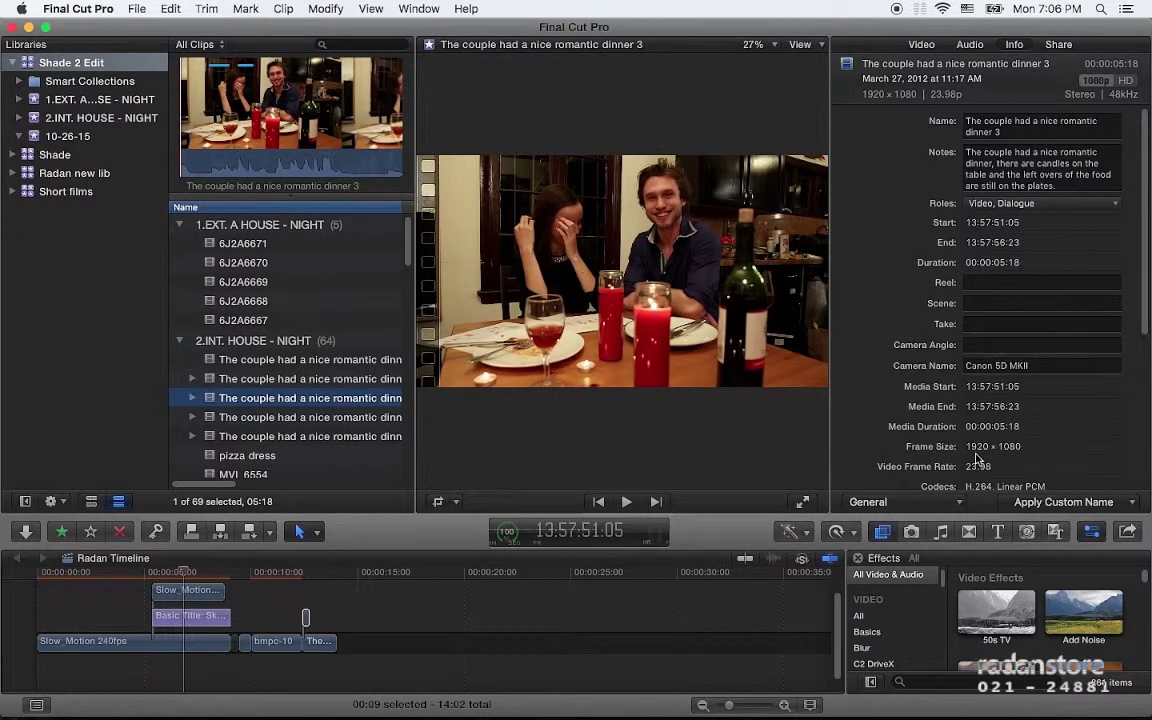
left_click(1080, 503)
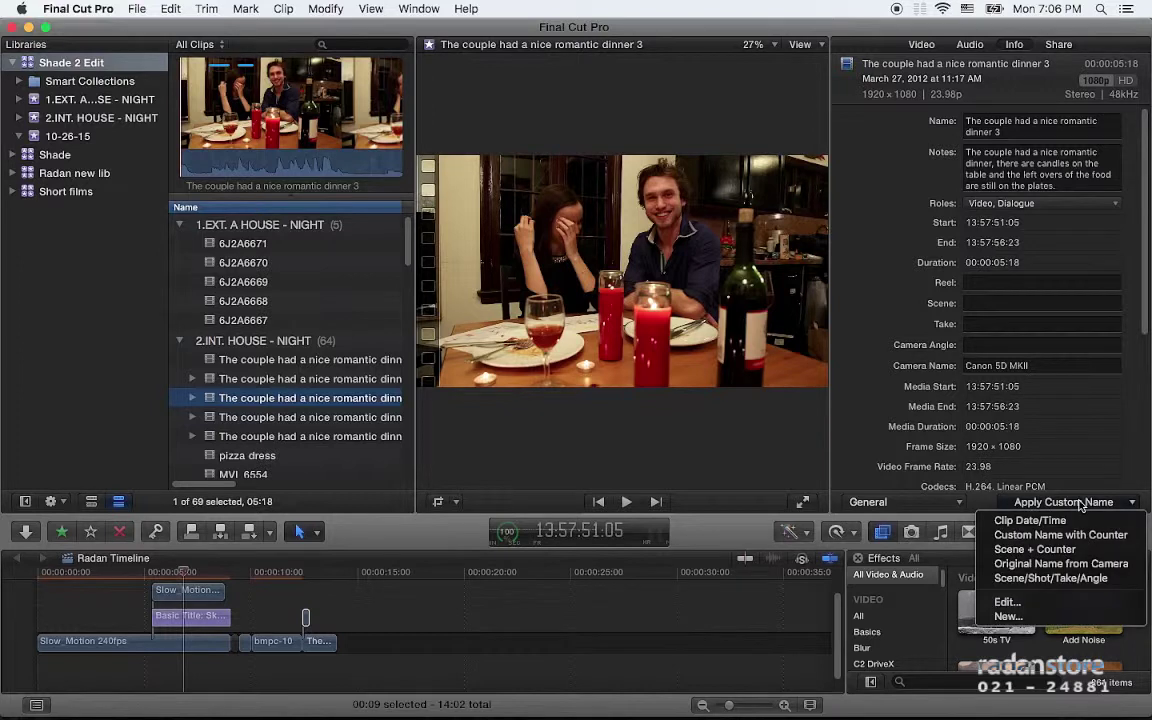
left_click(924, 495)
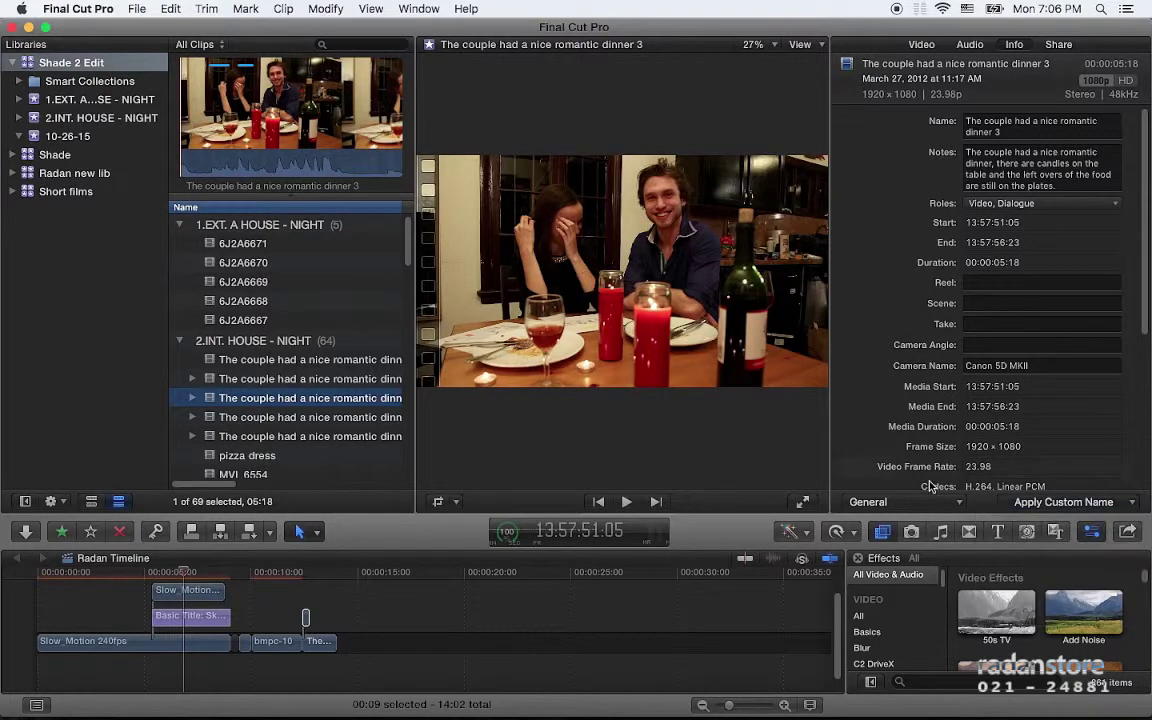
left_click(924, 500)
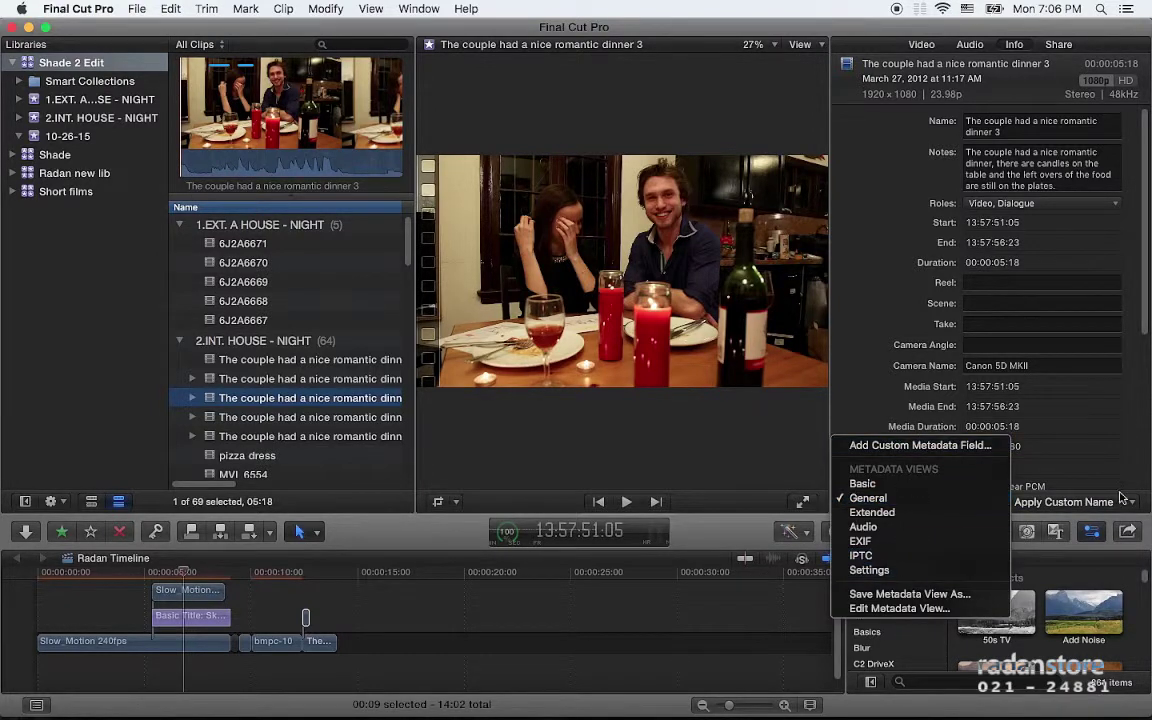
left_click(1136, 453)
Step: Look through Modify > Assign Roles without changing anything, then scroll down the clip list
left_click(370, 8)
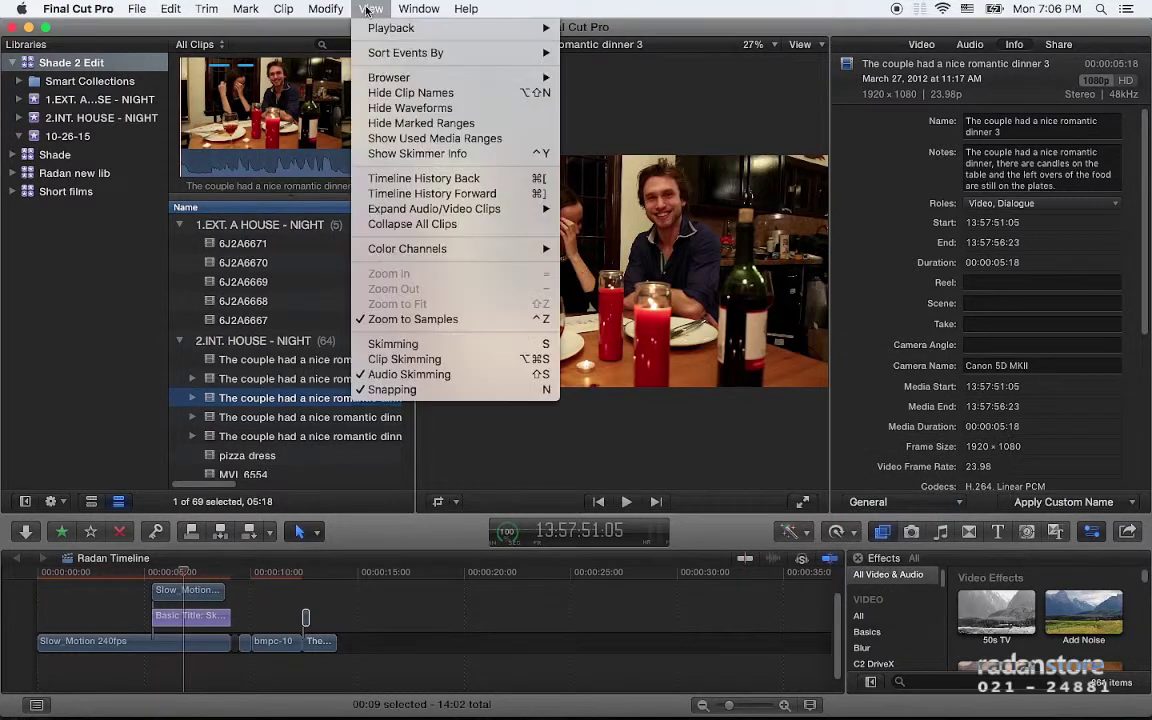
mouse_move(325, 8)
mouse_move(390, 237)
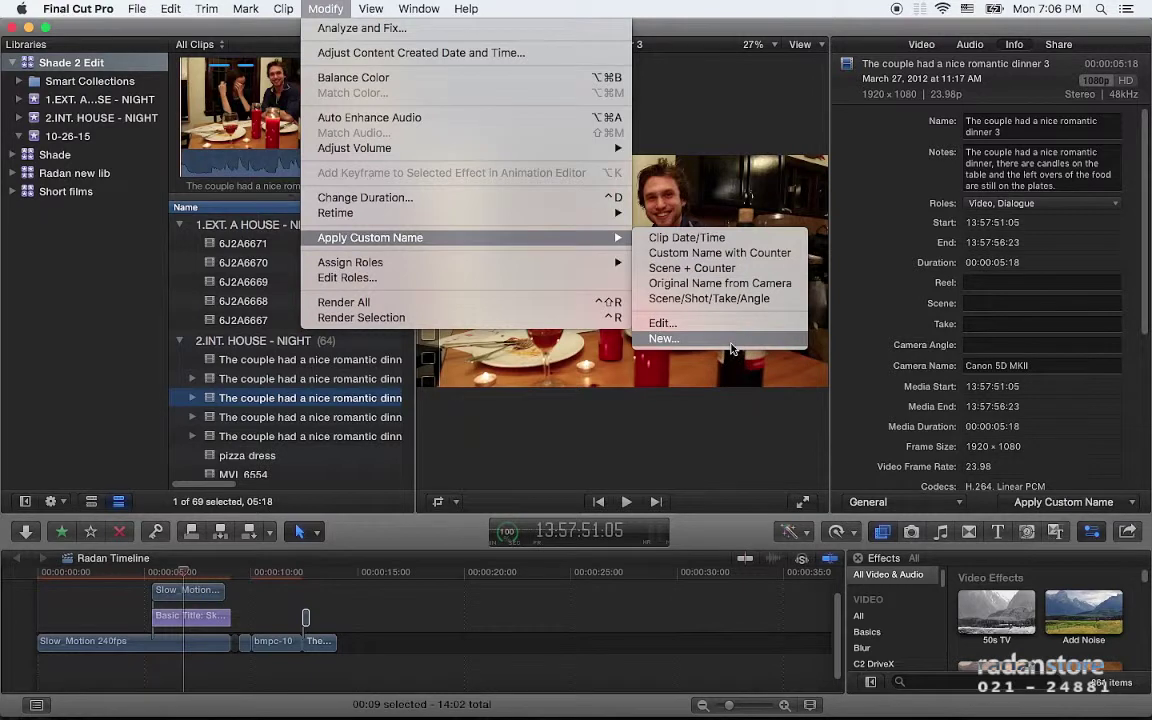
mouse_move(602, 266)
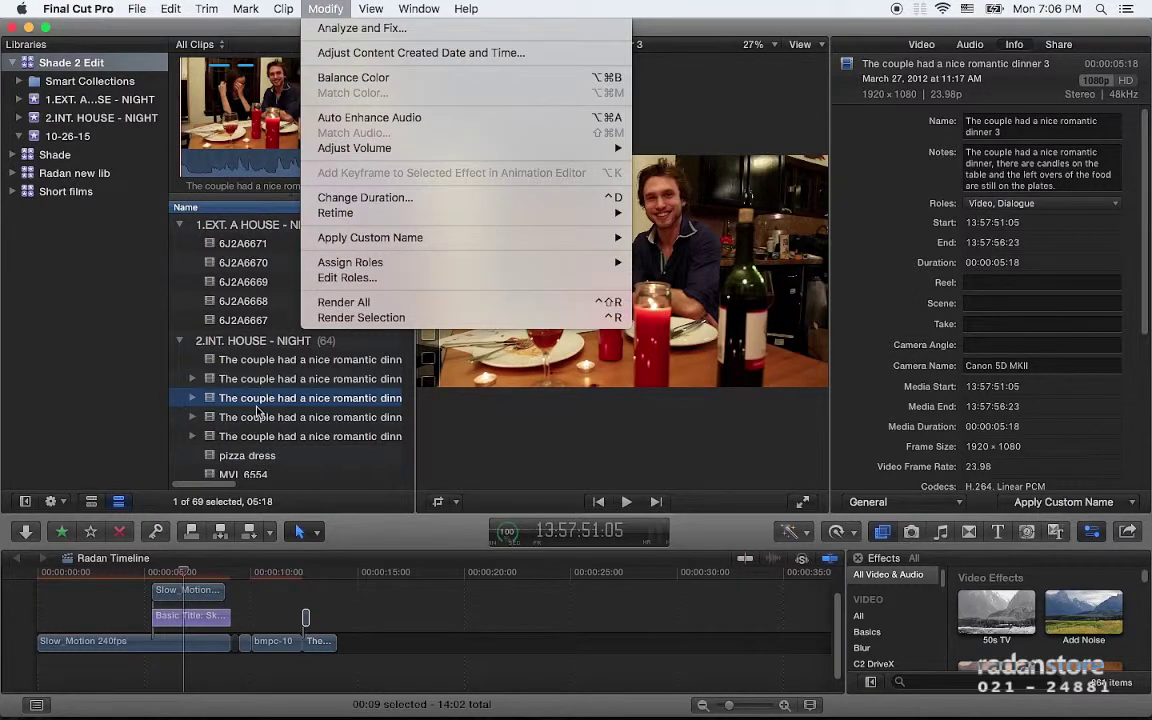
left_click(232, 368)
scroll(258, 410, "down", 5)
scroll(258, 410, "down", 5)
scroll(258, 410, "down", 3)
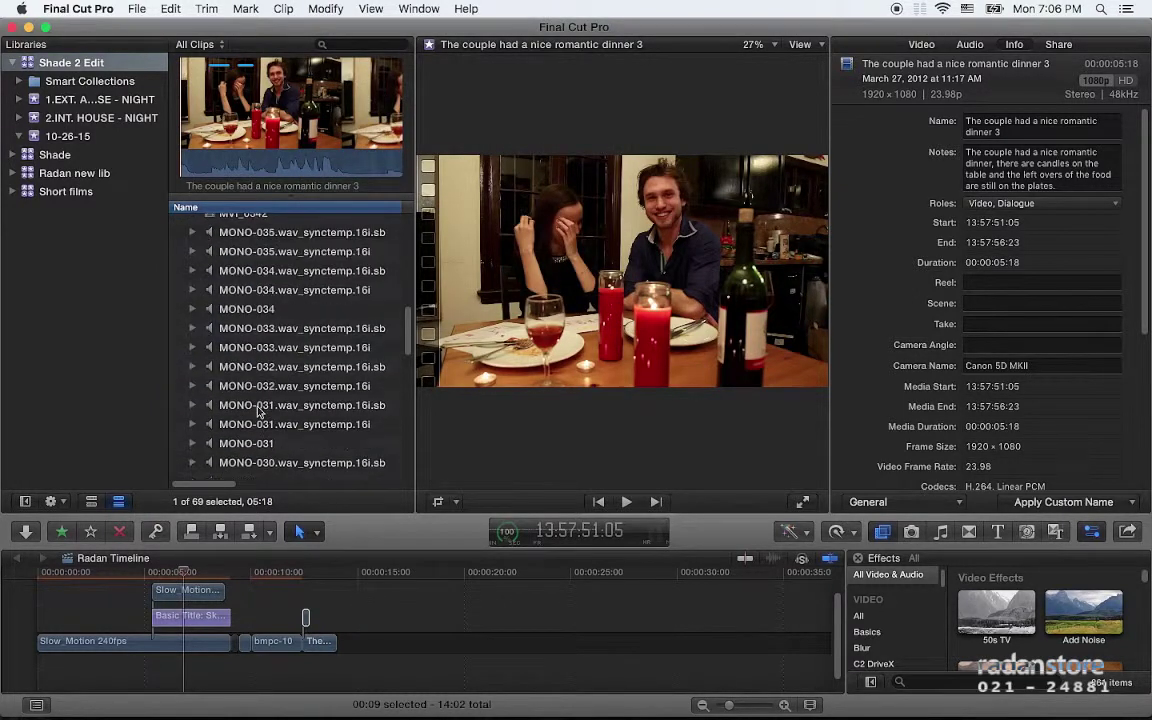
scroll(258, 410, "down", 3)
scroll(258, 410, "down", 2)
scroll(258, 410, "down", 3)
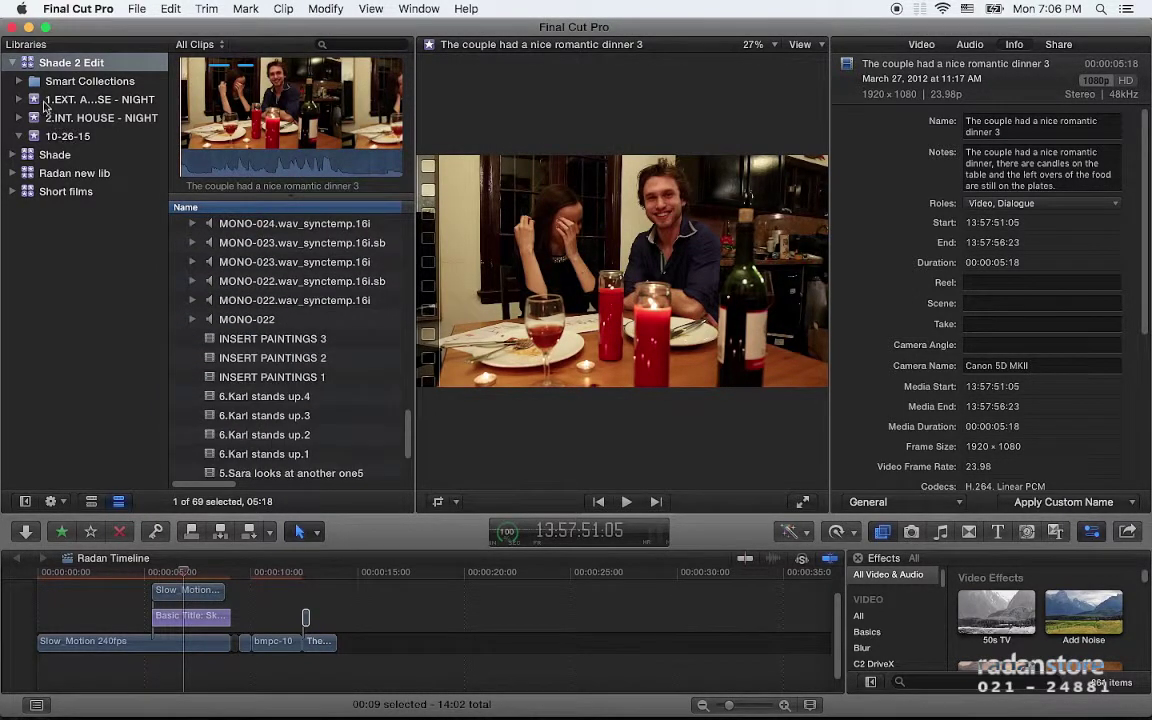
Step: List the 2.INT. HOUSE - NIGHT event's clips and select the MONO-034 audio clip
left_click(75, 102)
left_click(80, 118)
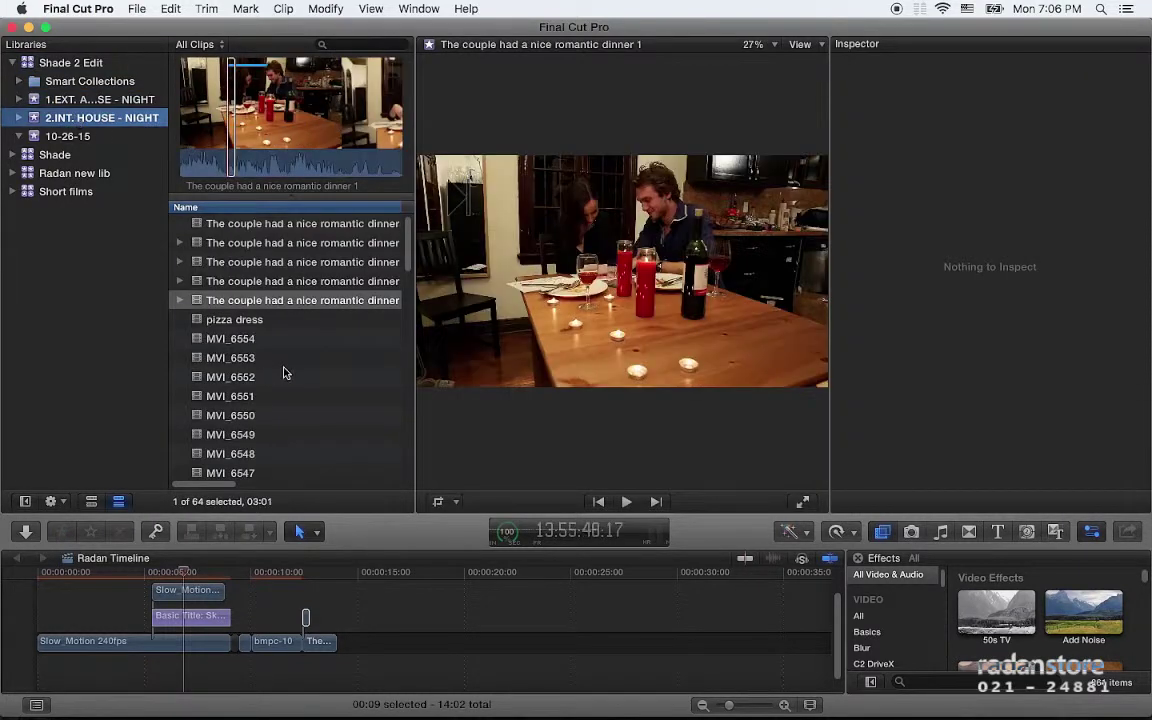
scroll(281, 379, "down", 5)
scroll(281, 379, "down", 2)
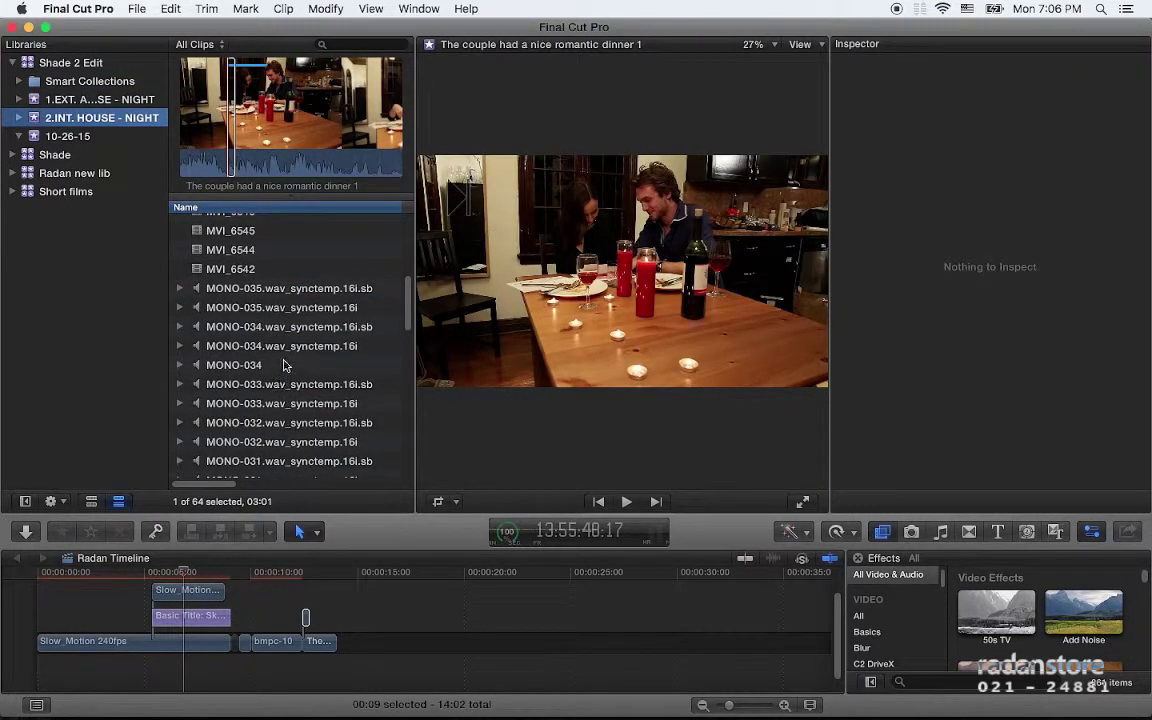
left_click(273, 366)
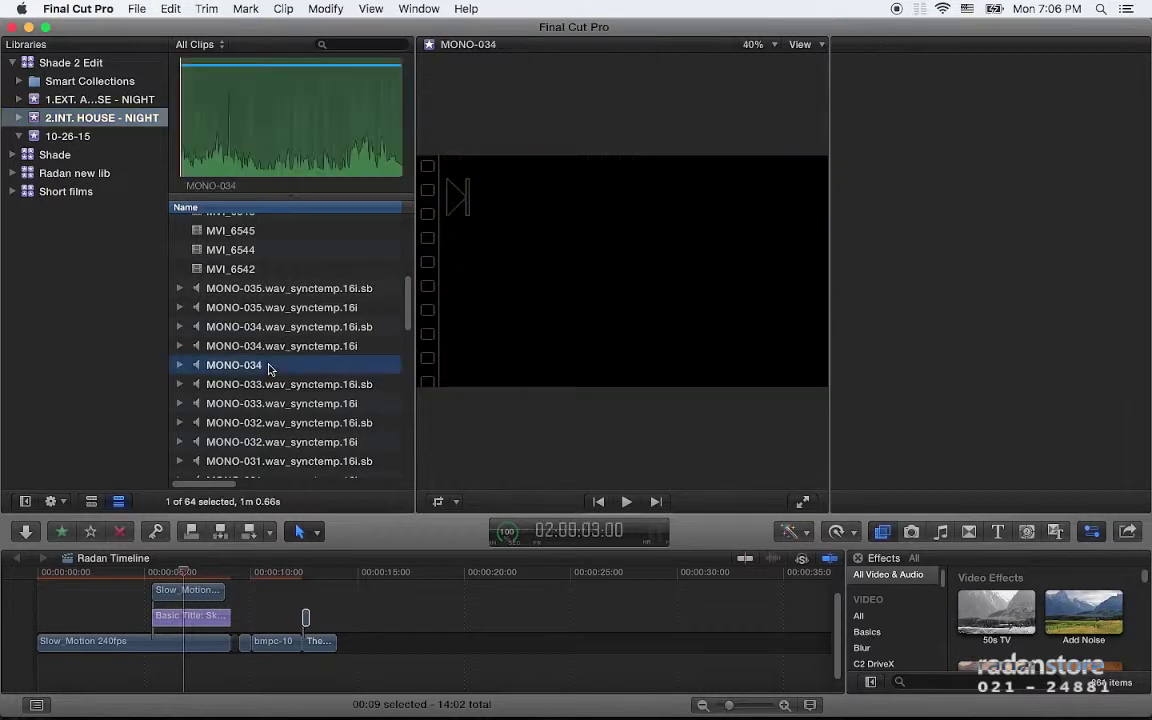
scroll(273, 368, "down", 2)
scroll(268, 370, "down", 2)
scroll(268, 370, "down", 1)
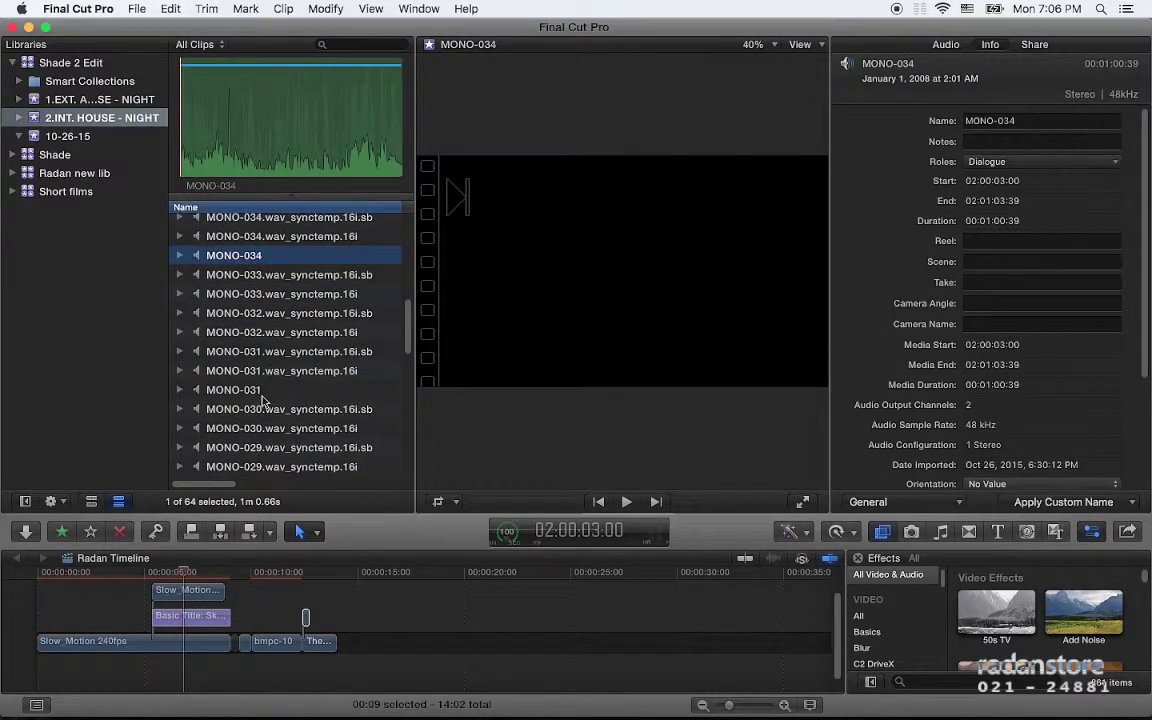
left_click_drag(321, 379, 319, 280)
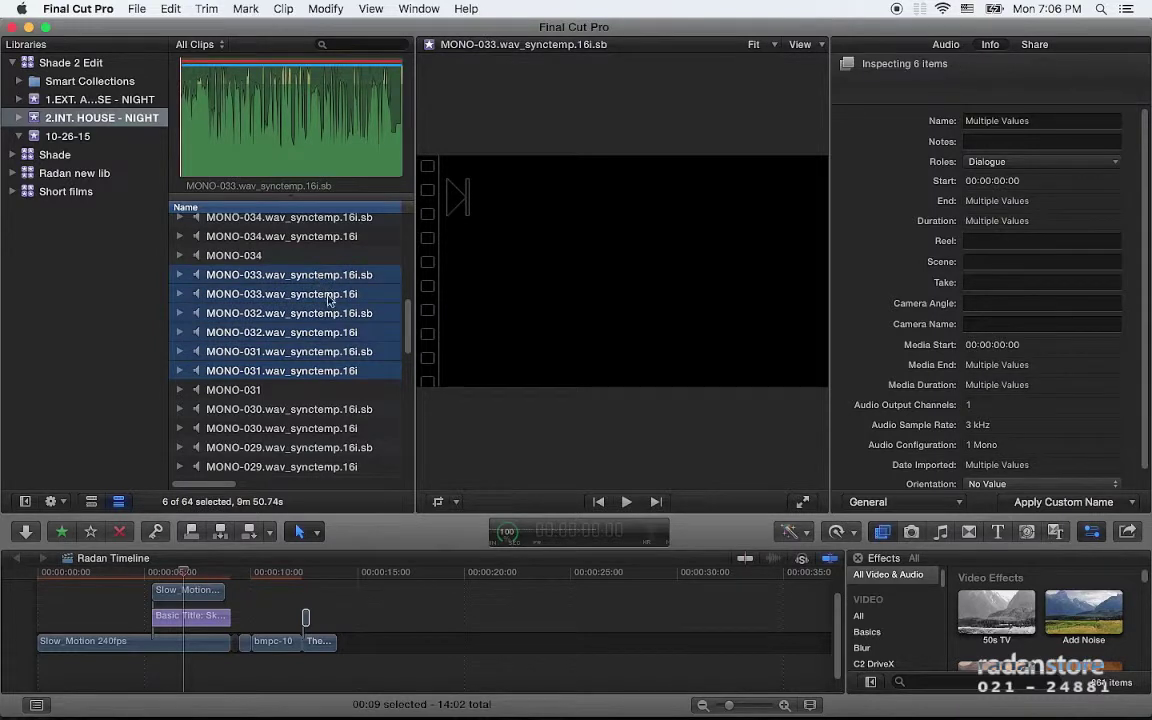
left_click(339, 240)
scroll(322, 272, "up", 3)
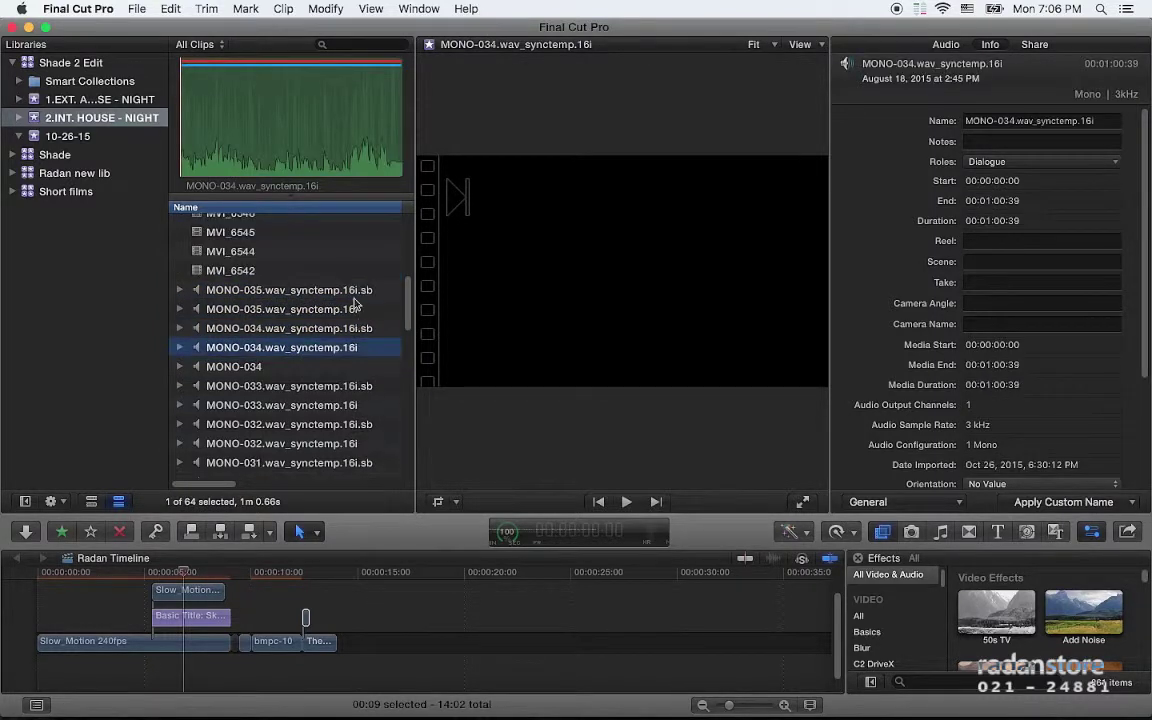
Step: Hide rejected clips and extend the selection to MONO-031 and MONO-029
left_click(200, 44)
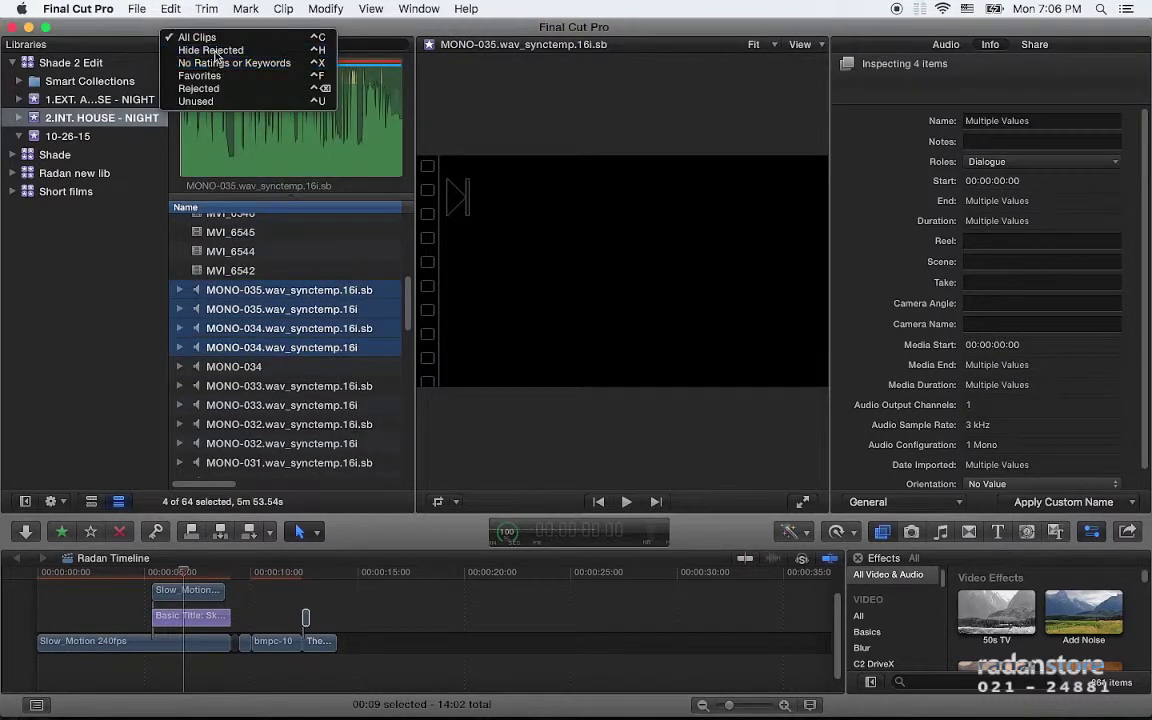
left_click(205, 49)
left_click(240, 347)
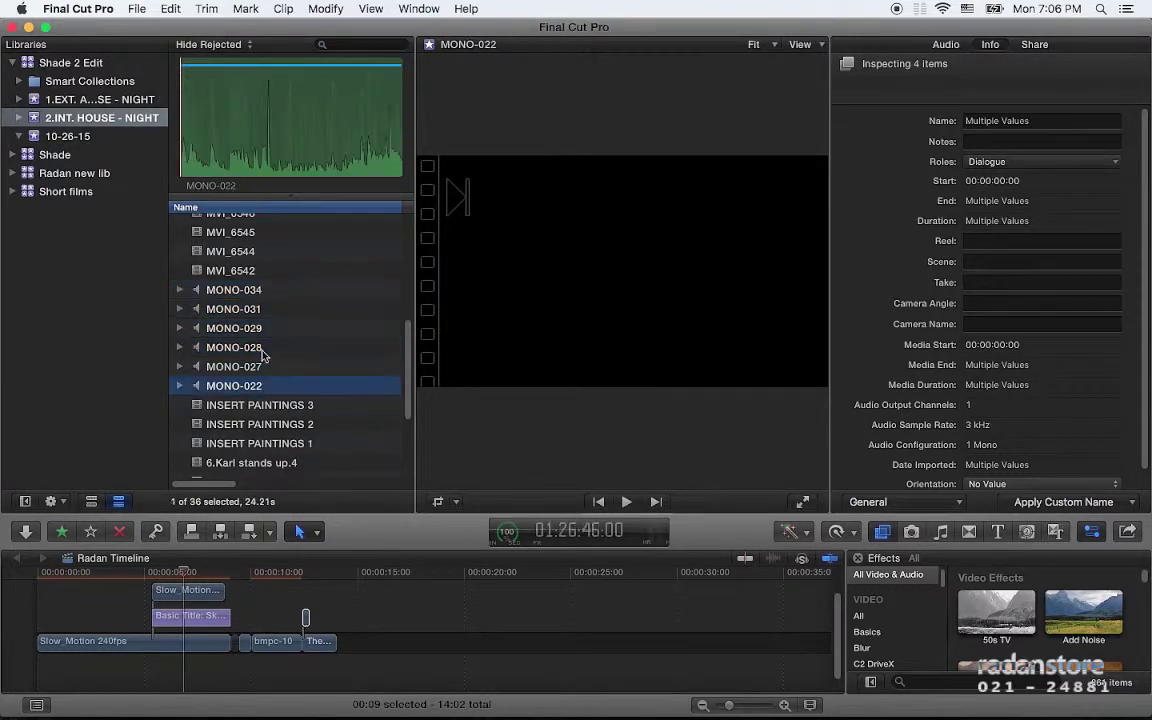
left_click(249, 290)
key("super+grave")
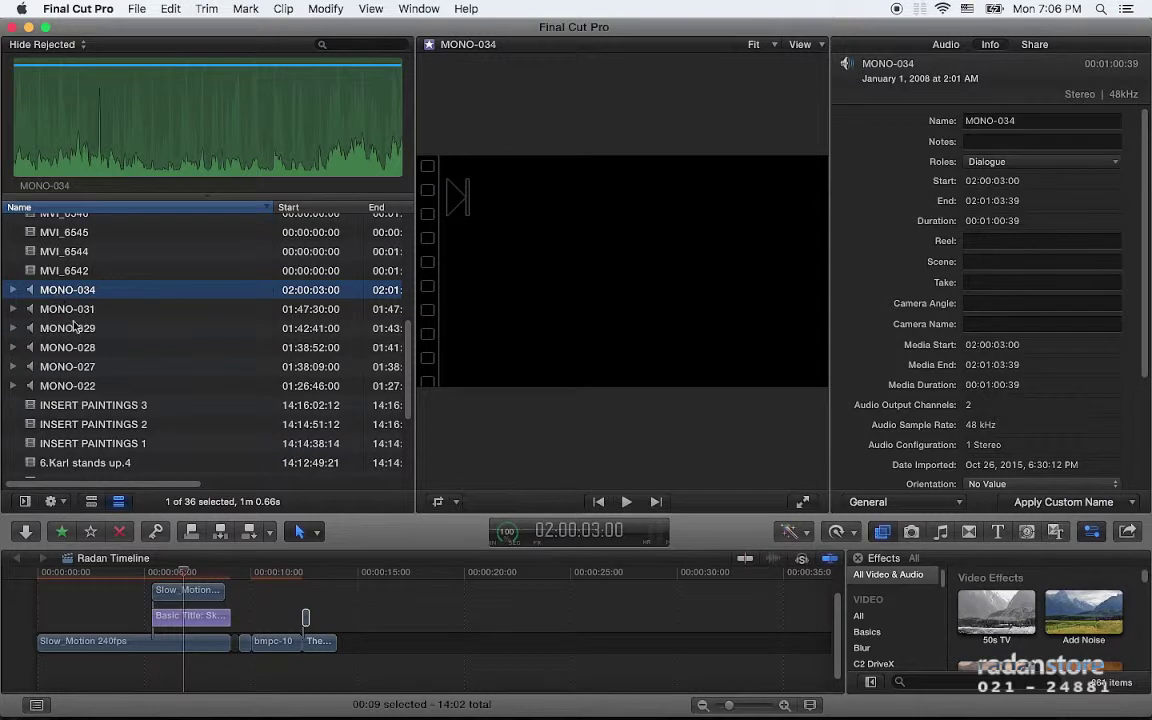
left_click(103, 335, "shift")
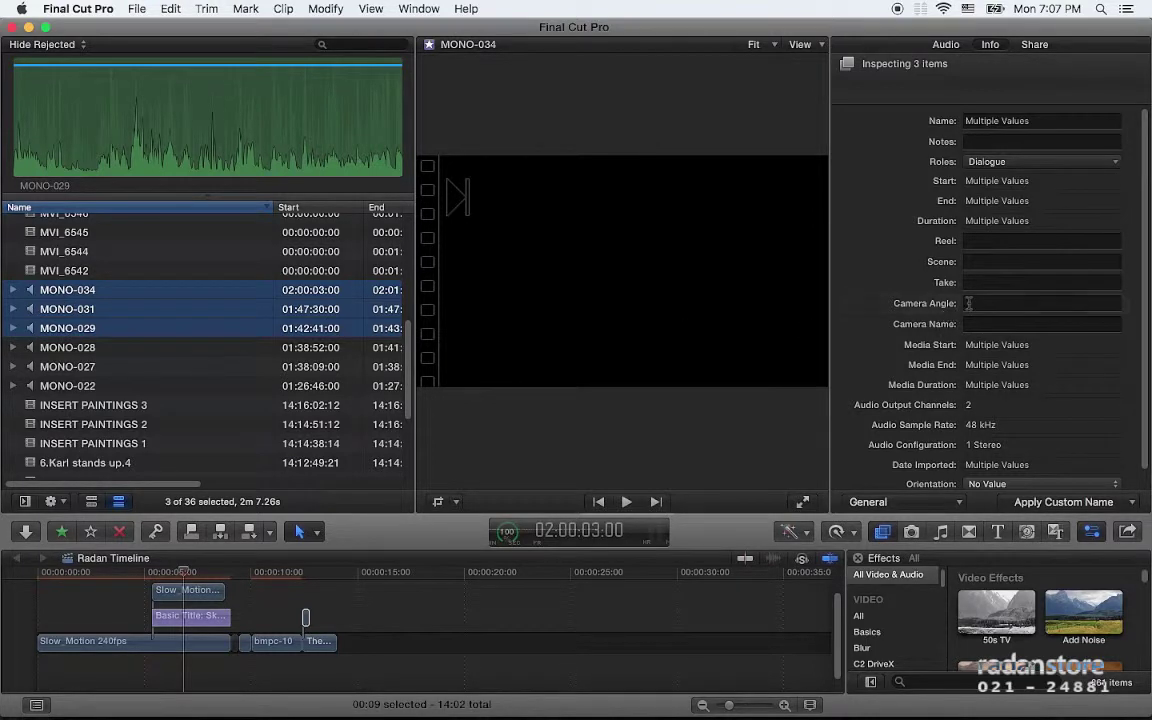
left_click(360, 8)
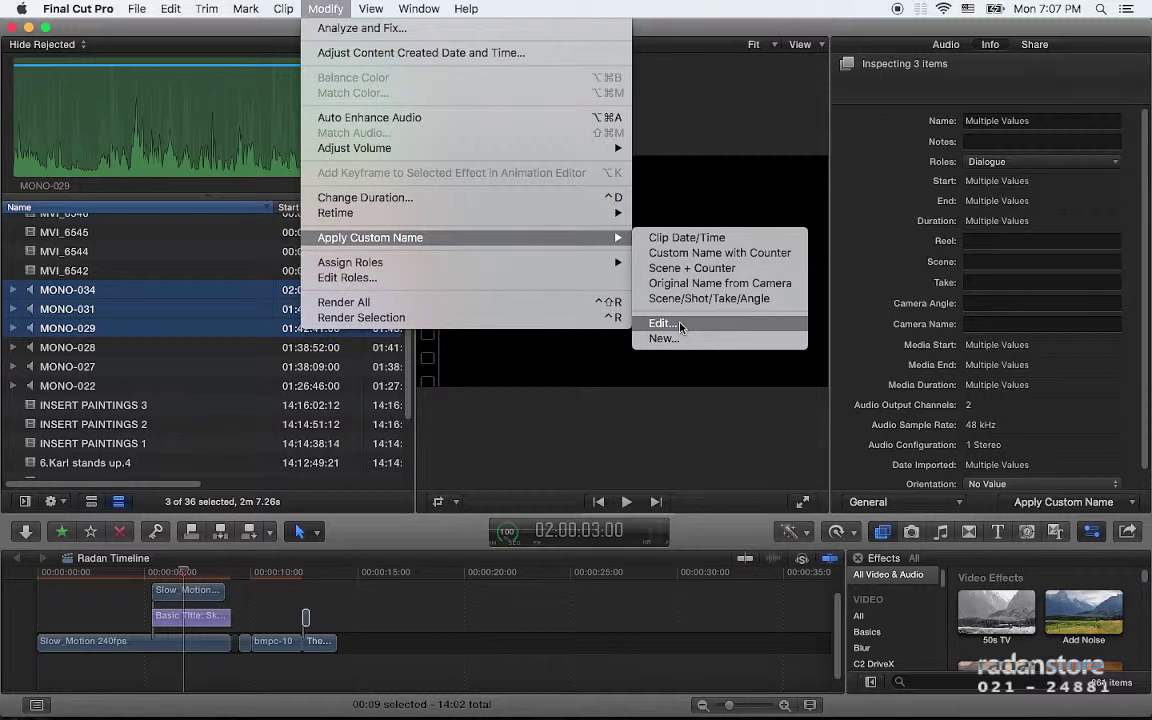
left_click(680, 324)
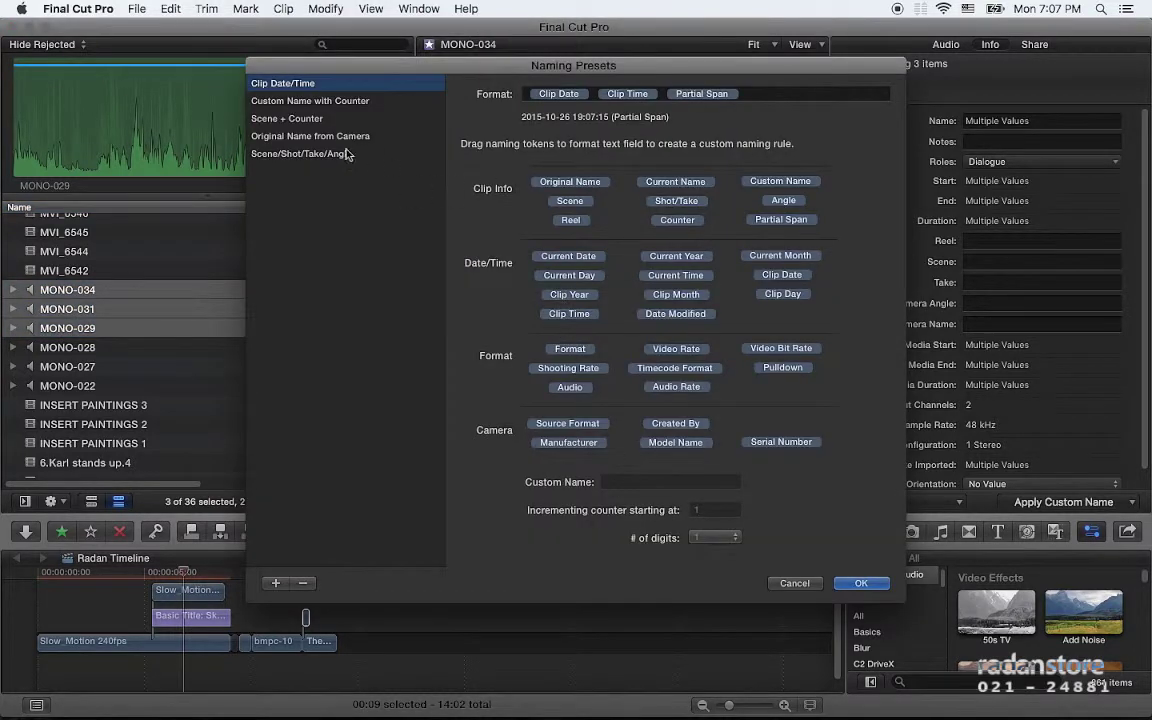
left_click(276, 100)
left_click(554, 93)
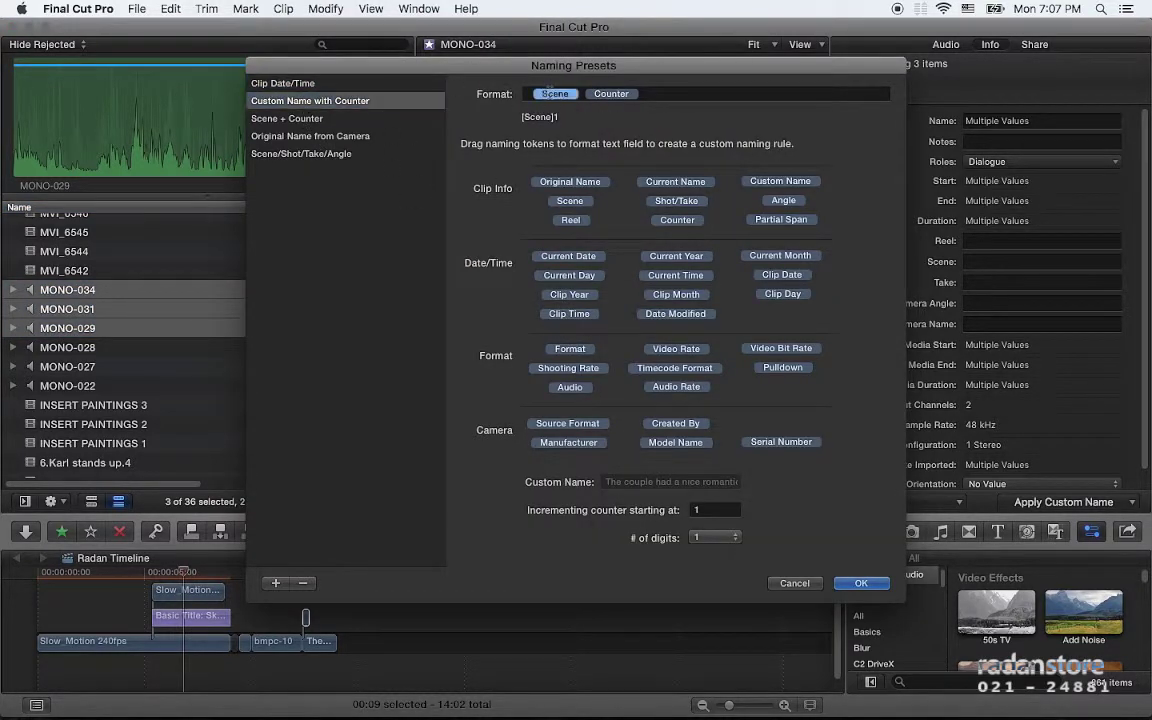
key("BackSpace")
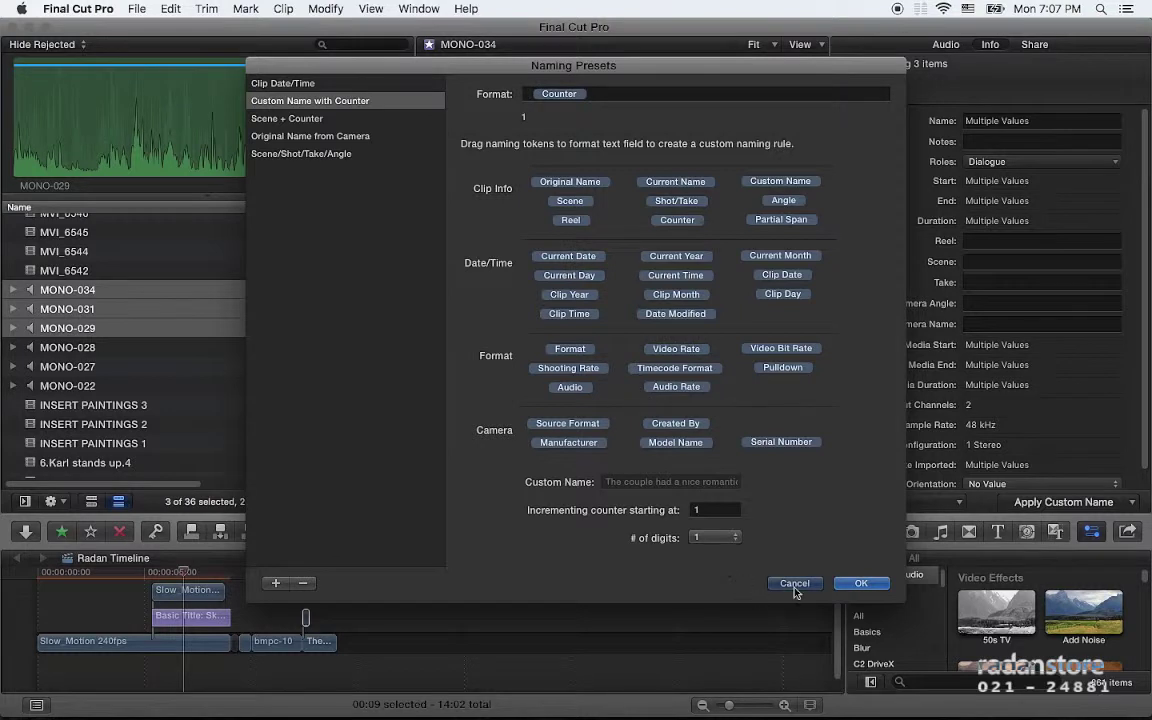
left_click(860, 583)
left_click(370, 8)
mouse_move(325, 8)
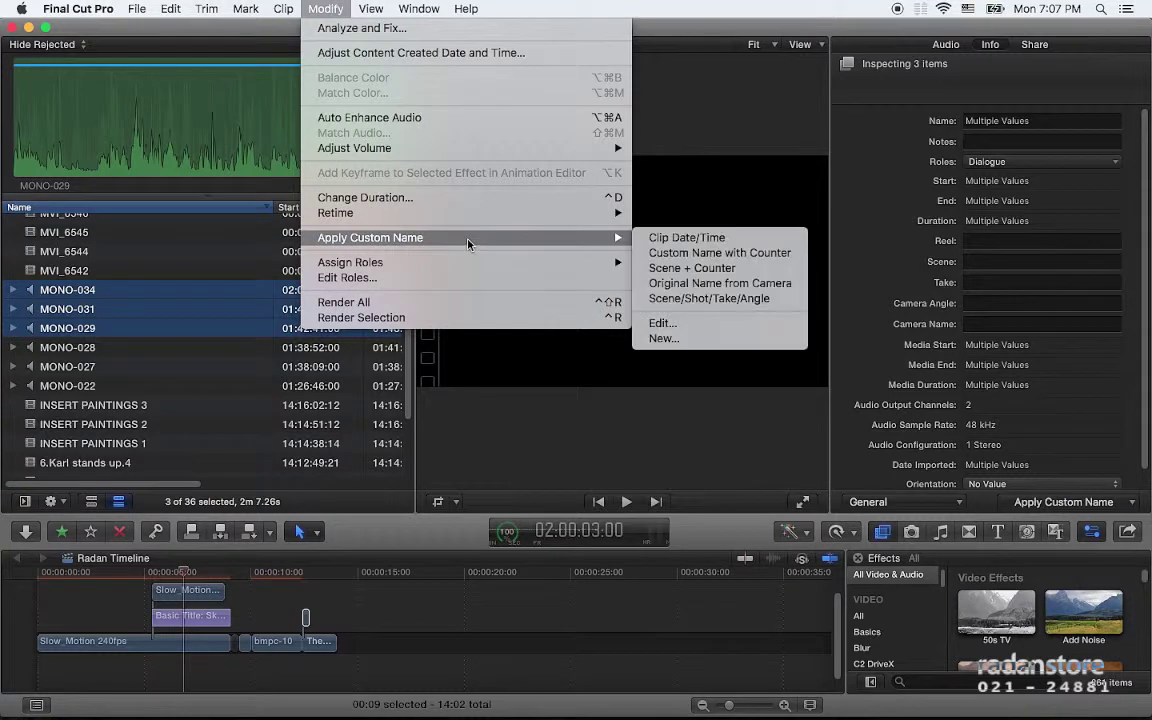
Step: Create a new audio role named 'Sara' in the Role Editor
mouse_move(460, 268)
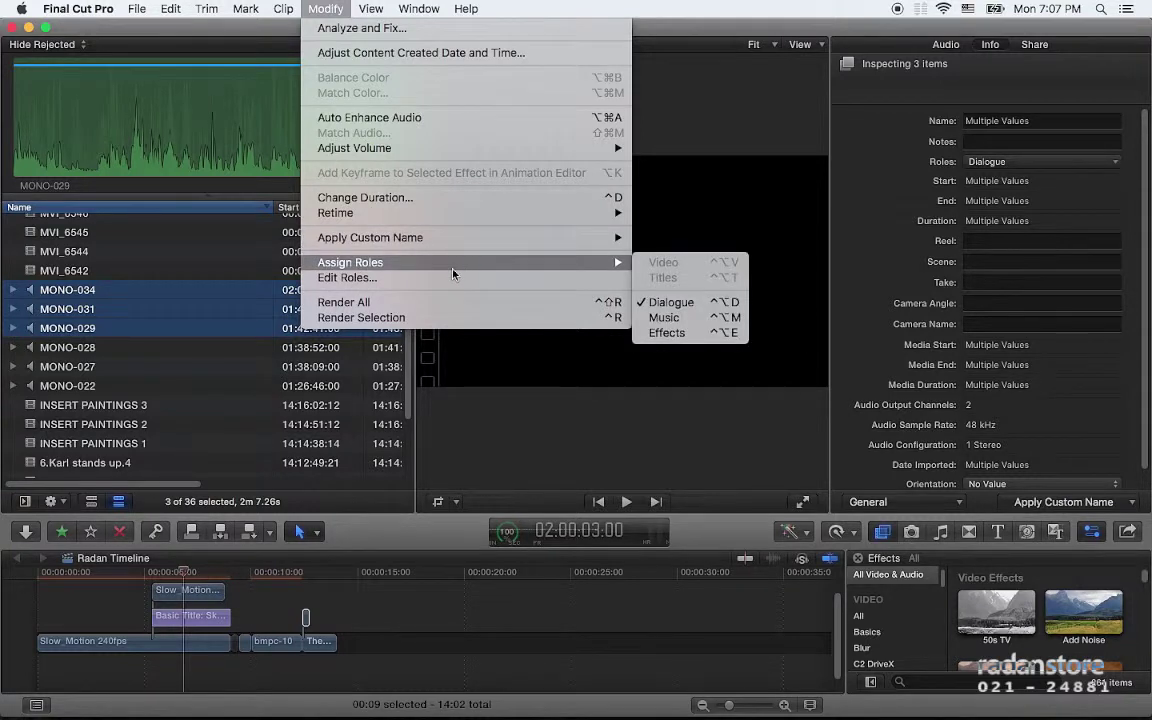
left_click(452, 278)
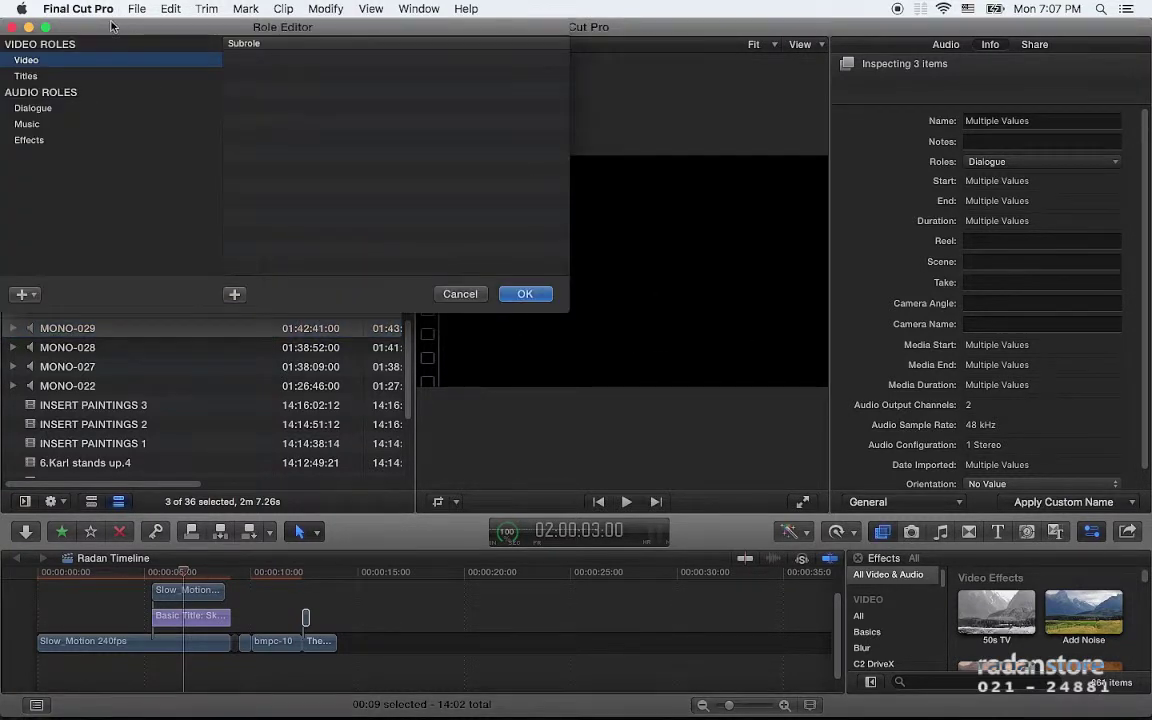
left_click_drag(113, 25, 558, 165)
left_click(470, 433)
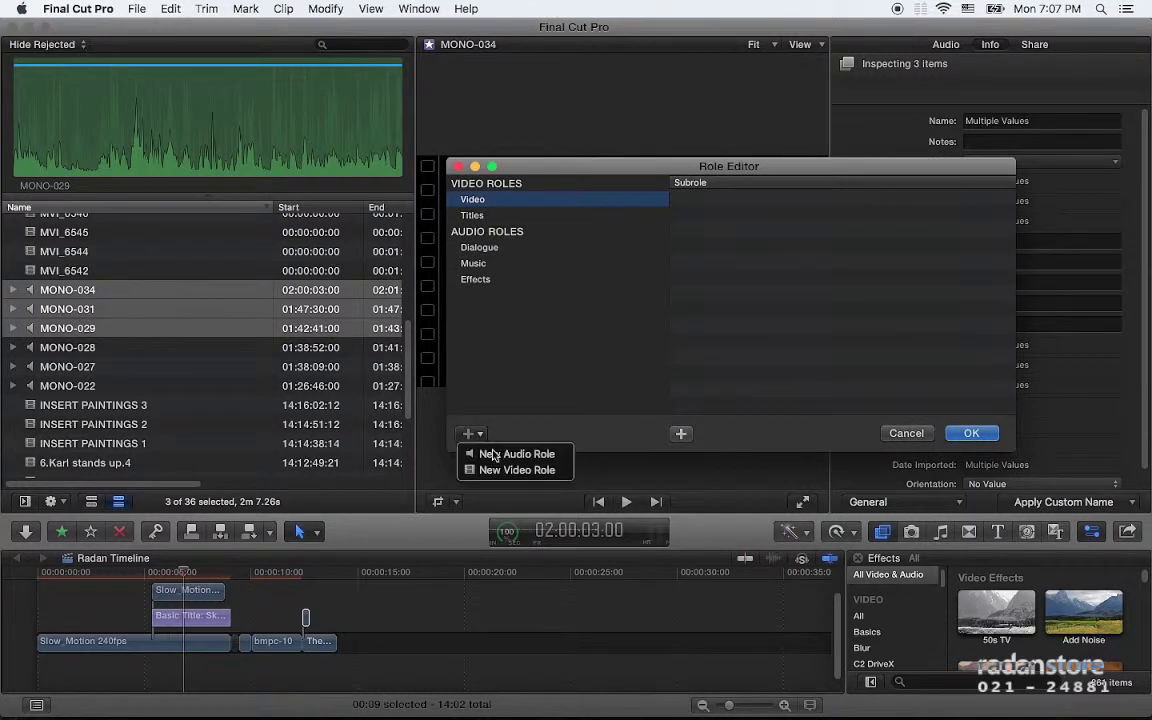
left_click(530, 320)
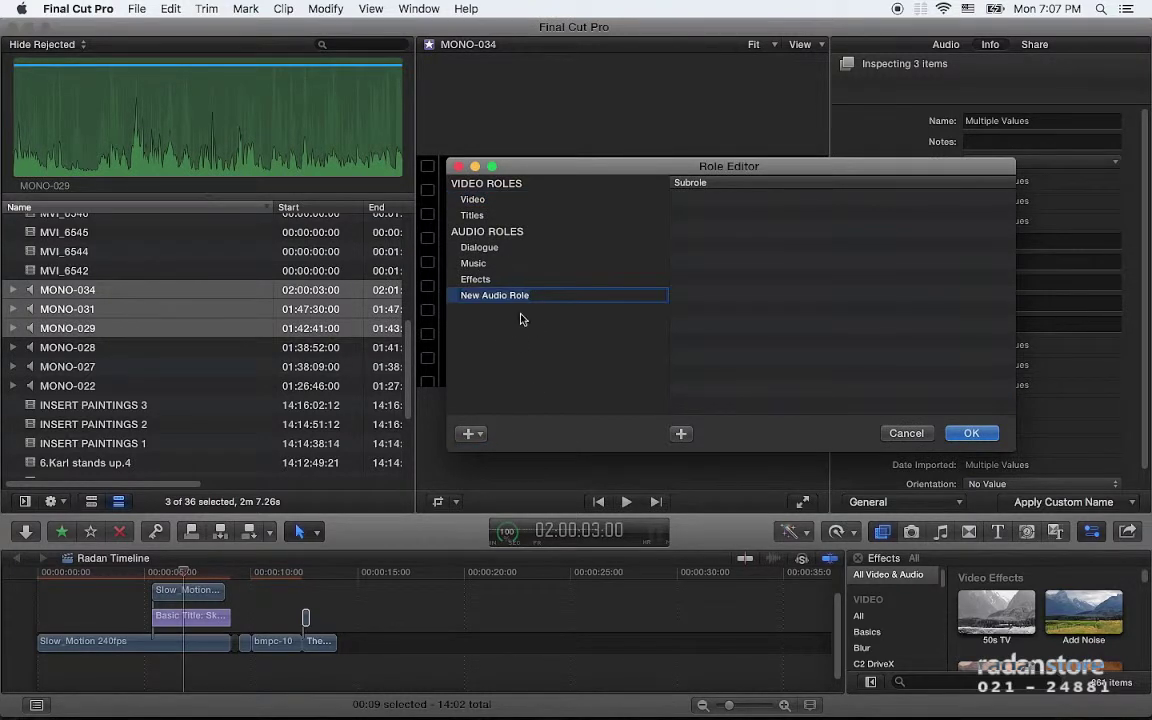
type("Sara")
key("Return")
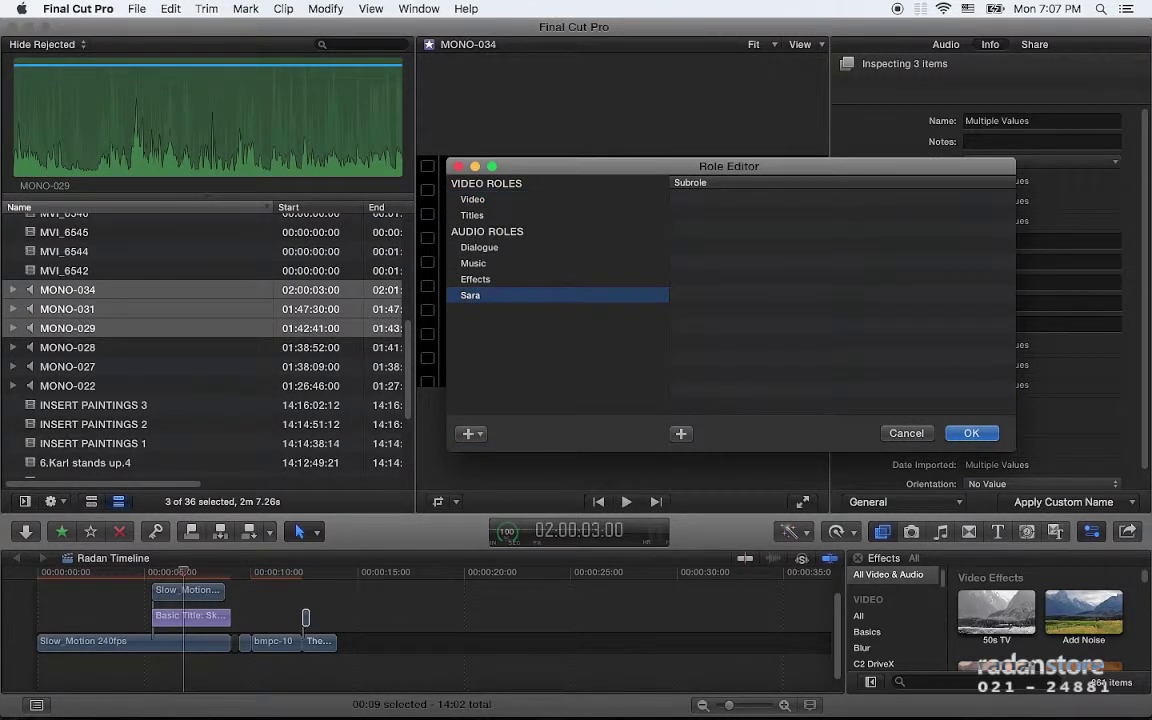
left_click(947, 438)
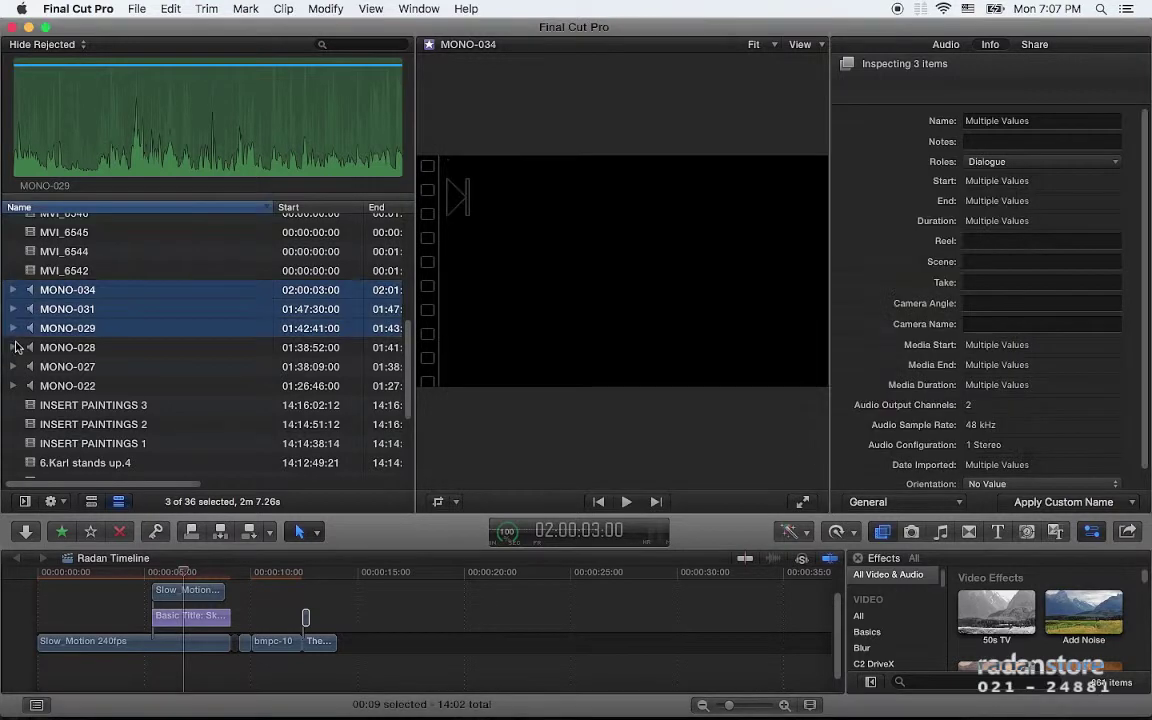
Step: Assign the Sara role to MONO-034, MONO-031 and MONO-029
left_click(322, 9)
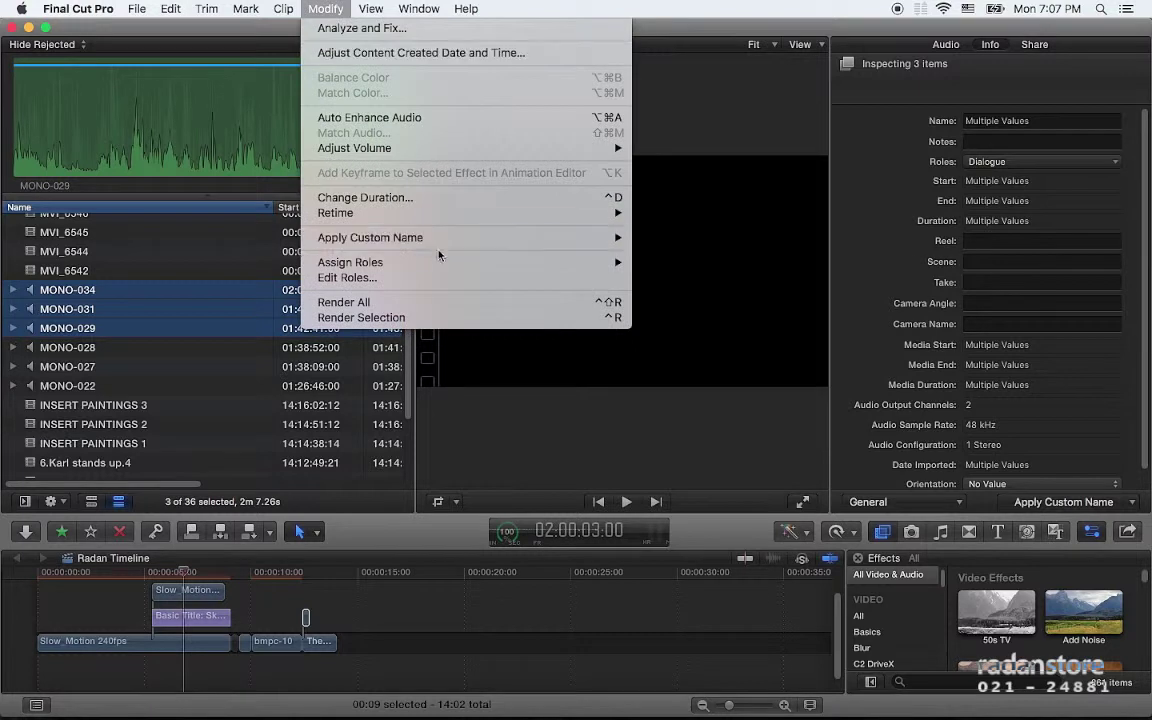
mouse_move(435, 265)
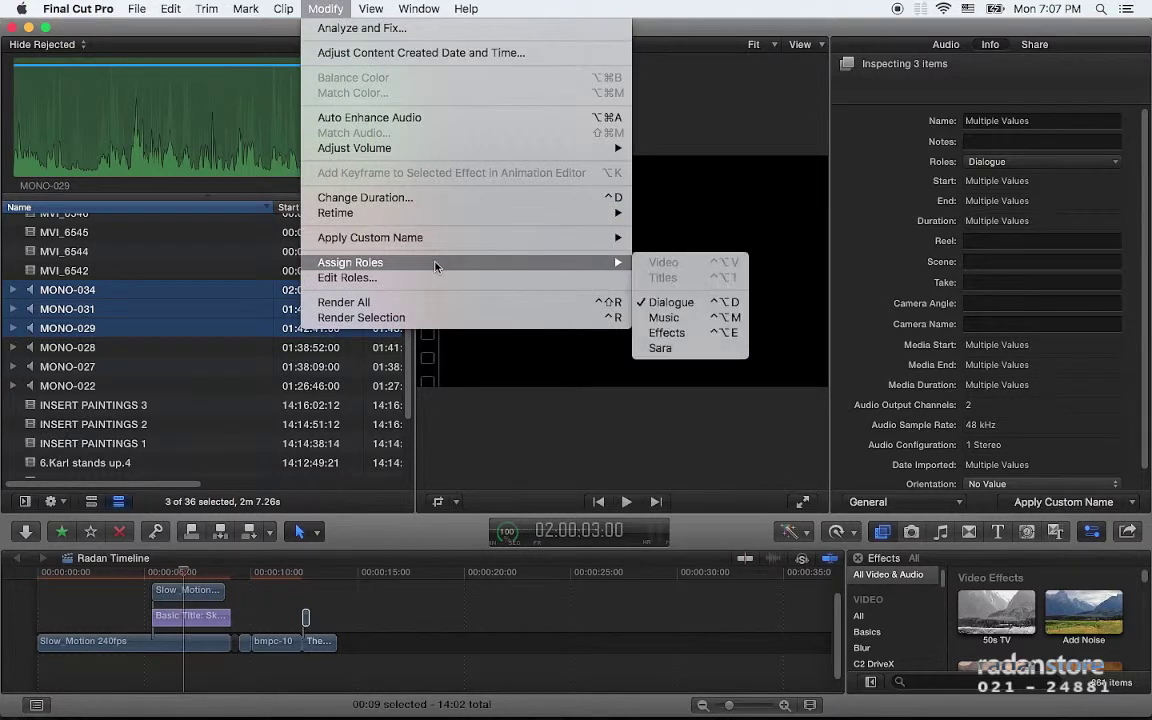
left_click(665, 348)
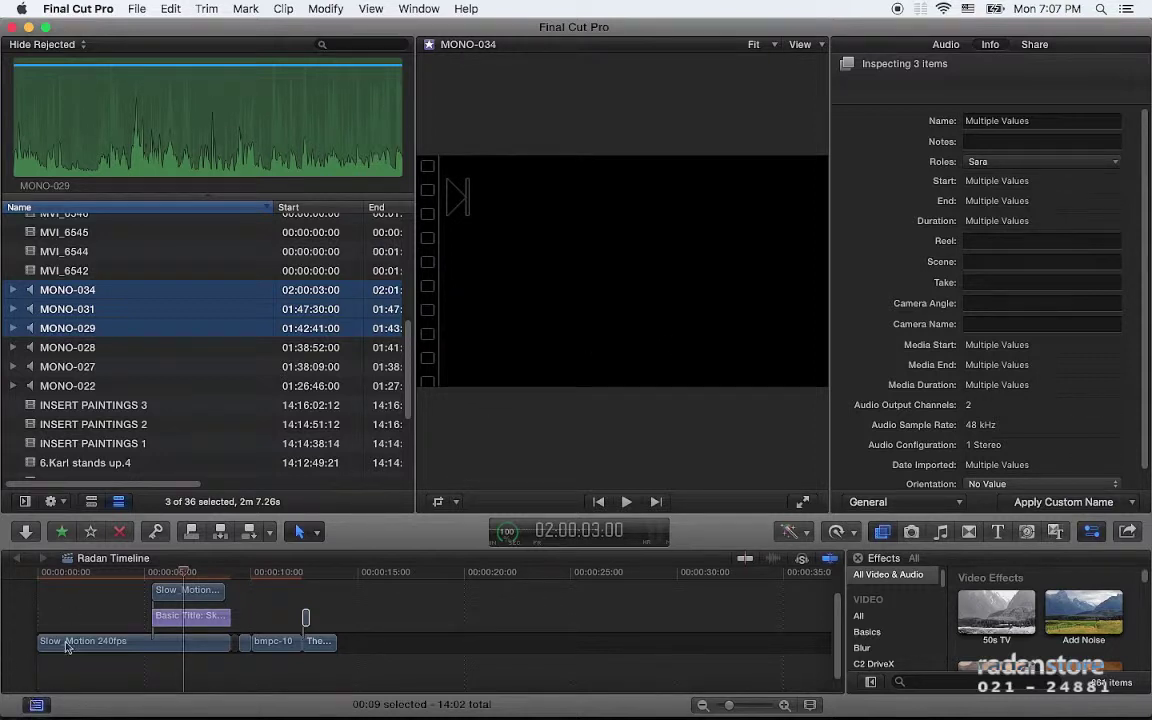
Step: Show the Timeline Index in an enlarged timeline and list the Video, Titles and Dialogue roles
key("super+shift+2")
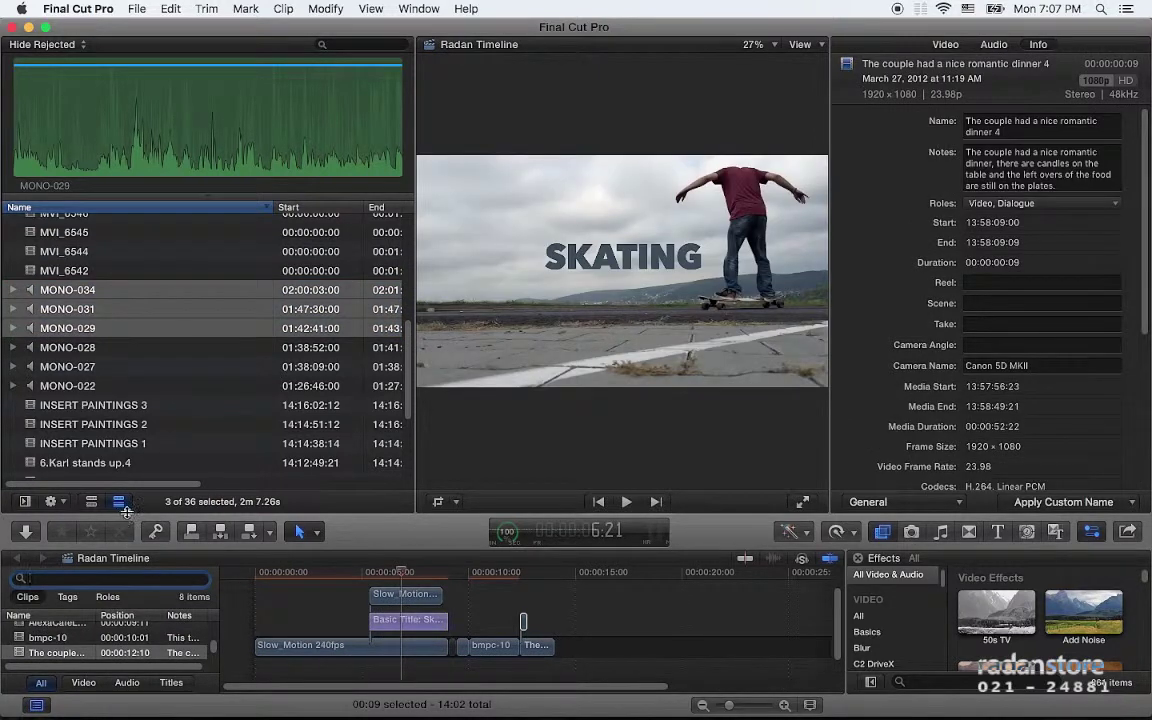
key("super+1")
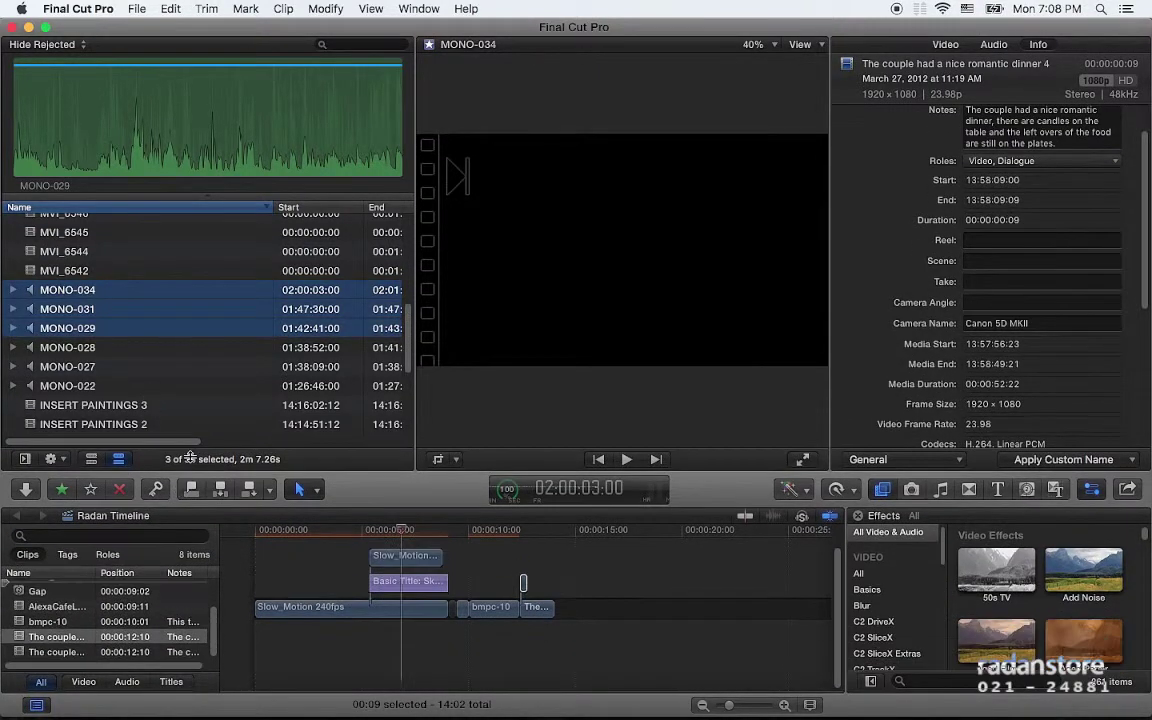
left_click_drag(146, 383, 175, 385)
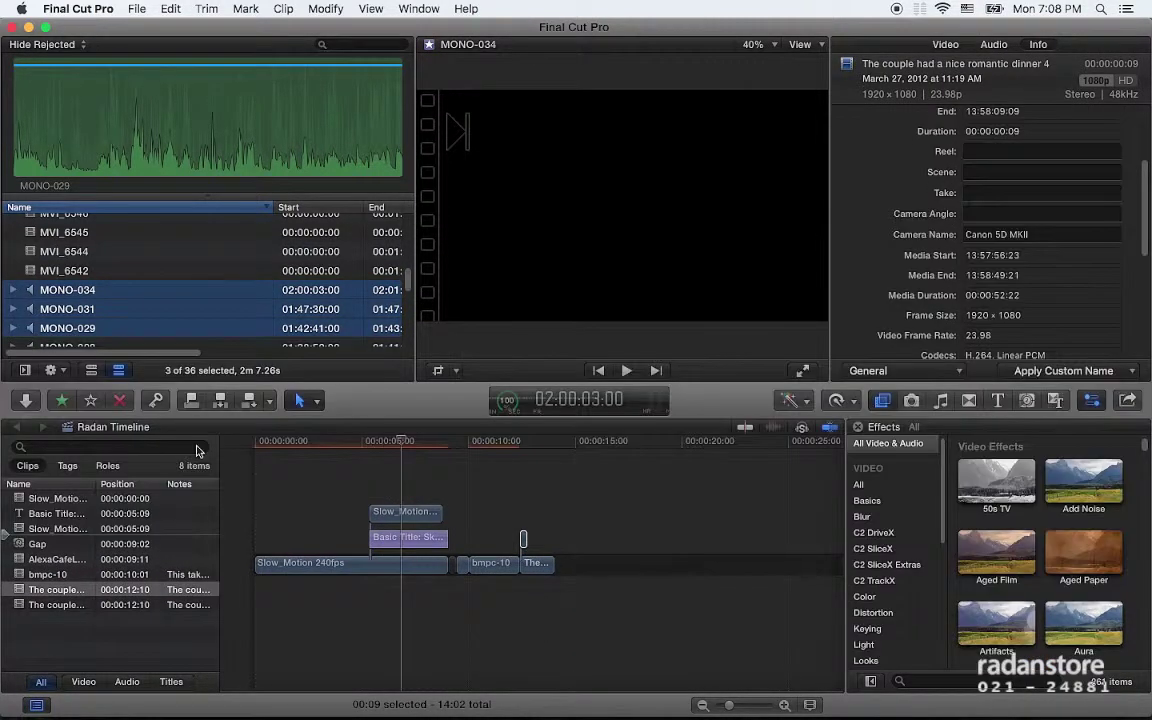
left_click(142, 684)
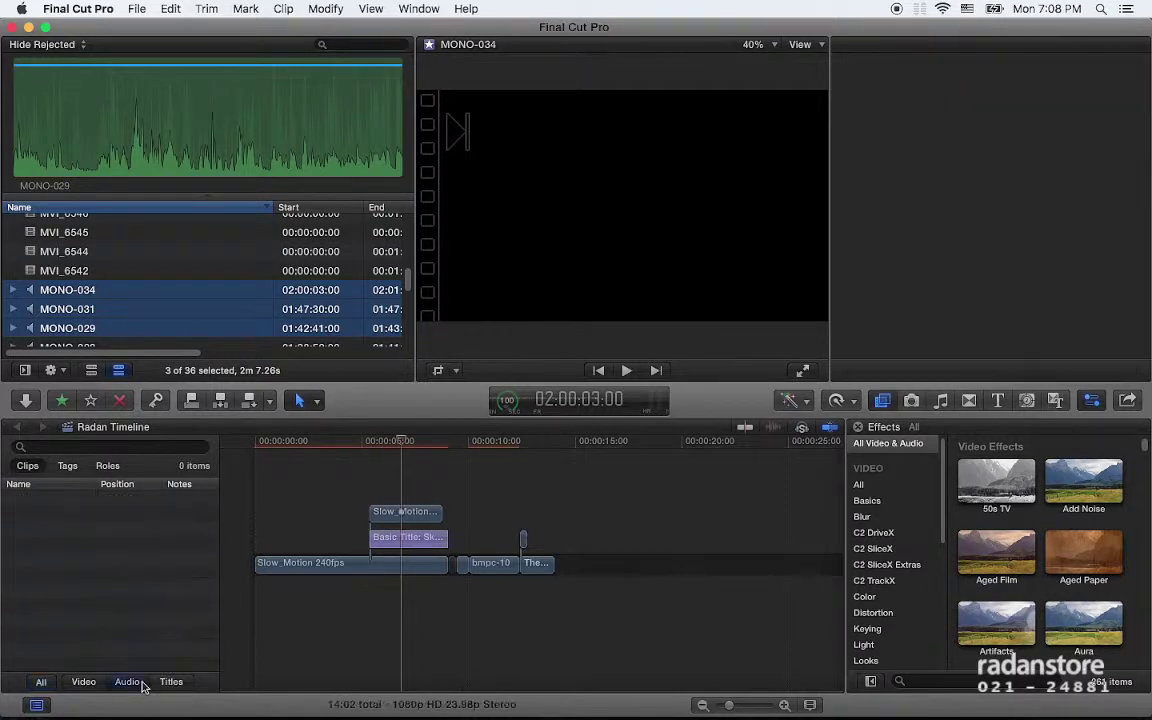
left_click(107, 465)
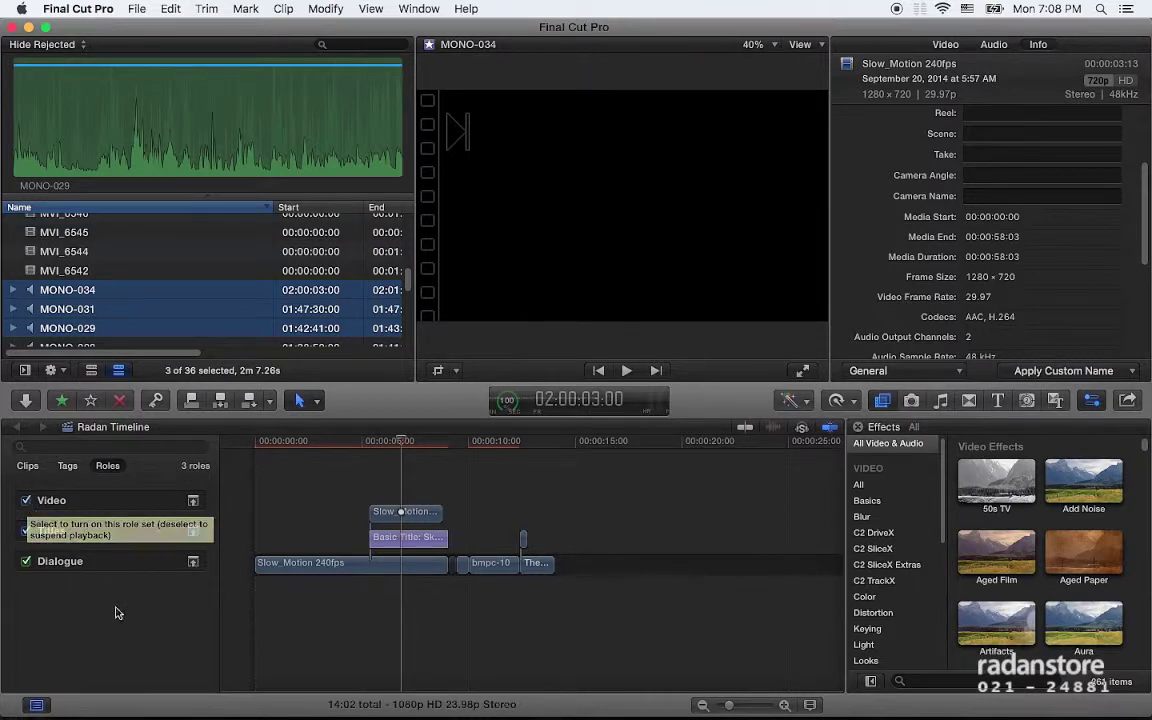
Step: Place MONO-034 below the main storyline, copying it into this library
left_click_drag(70, 289, 511, 565)
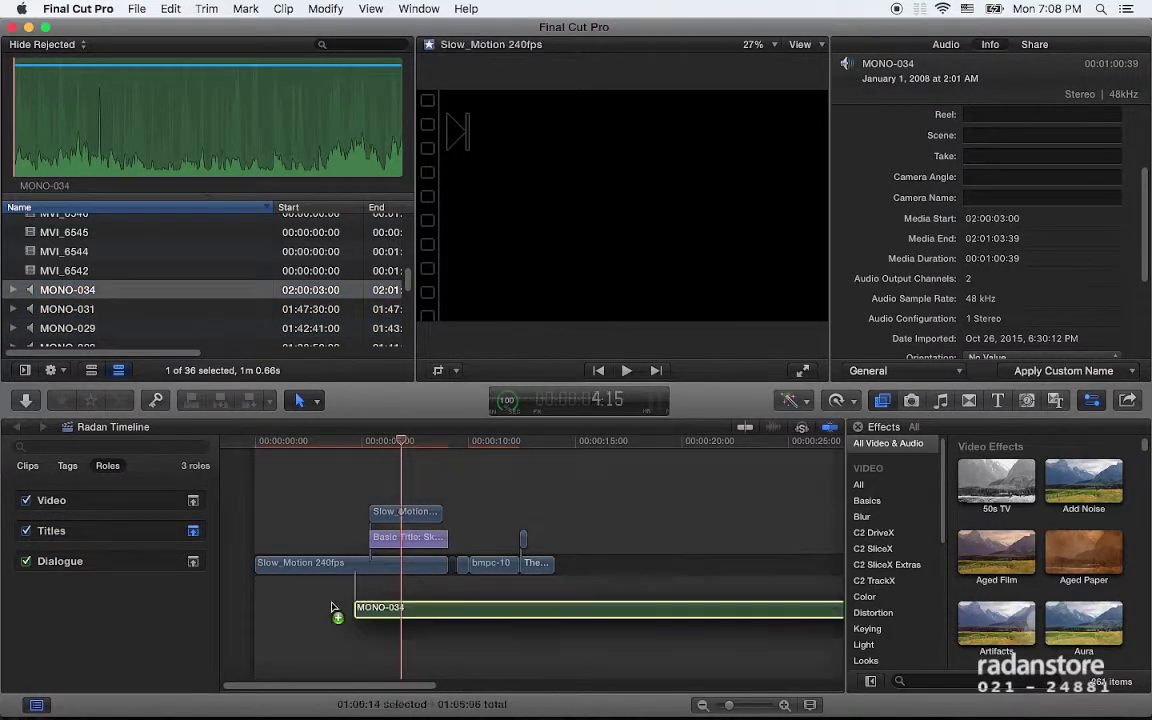
left_click_drag(511, 565, 300, 603)
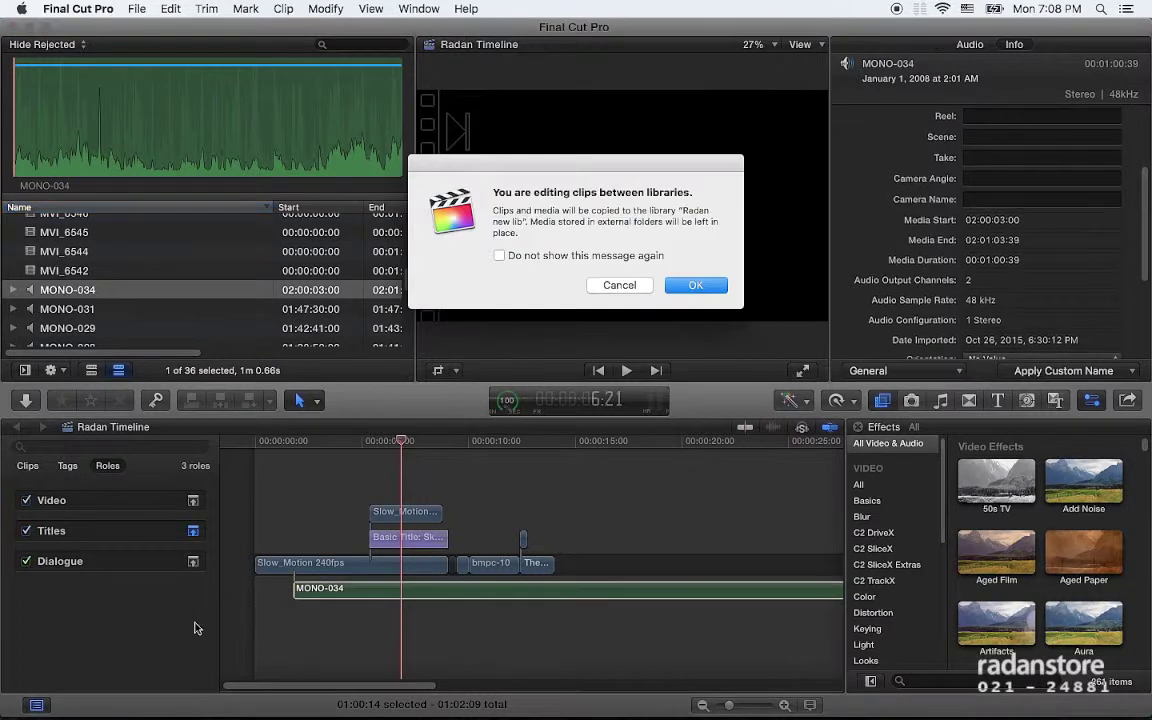
left_click(700, 286)
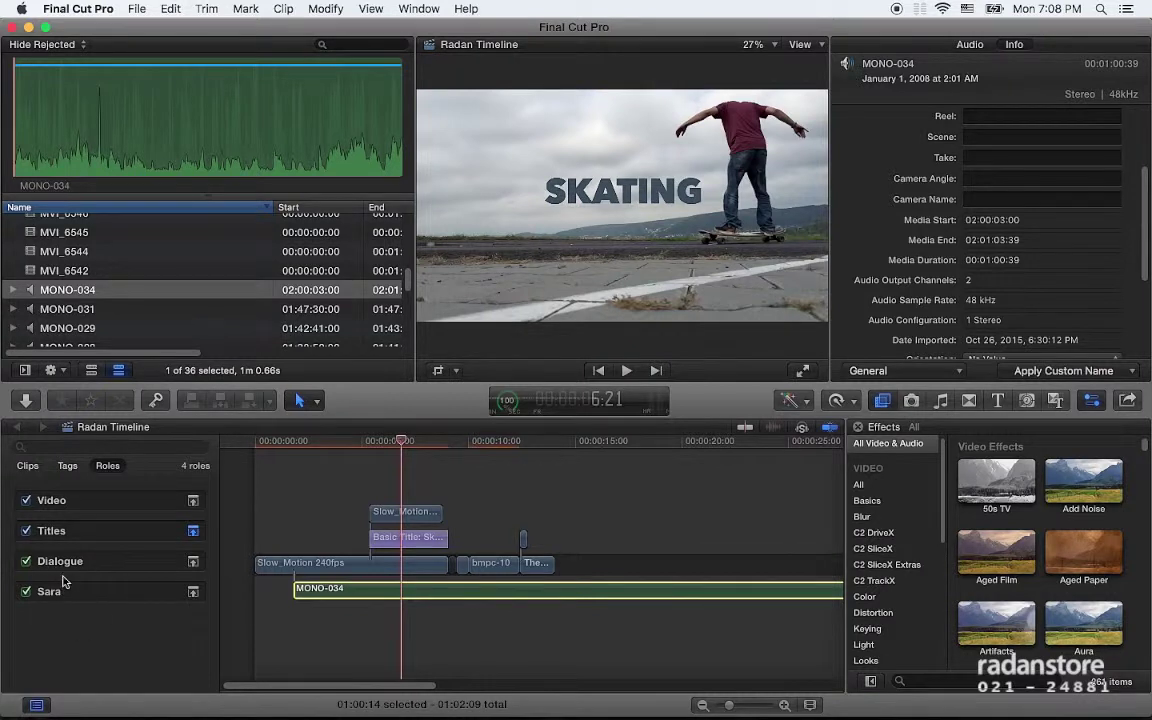
Step: Slide MONO-034 to the timeline start, leaving only the Dialogue role enabled for playback
left_click(27, 531)
left_click(26, 500)
left_click(26, 562)
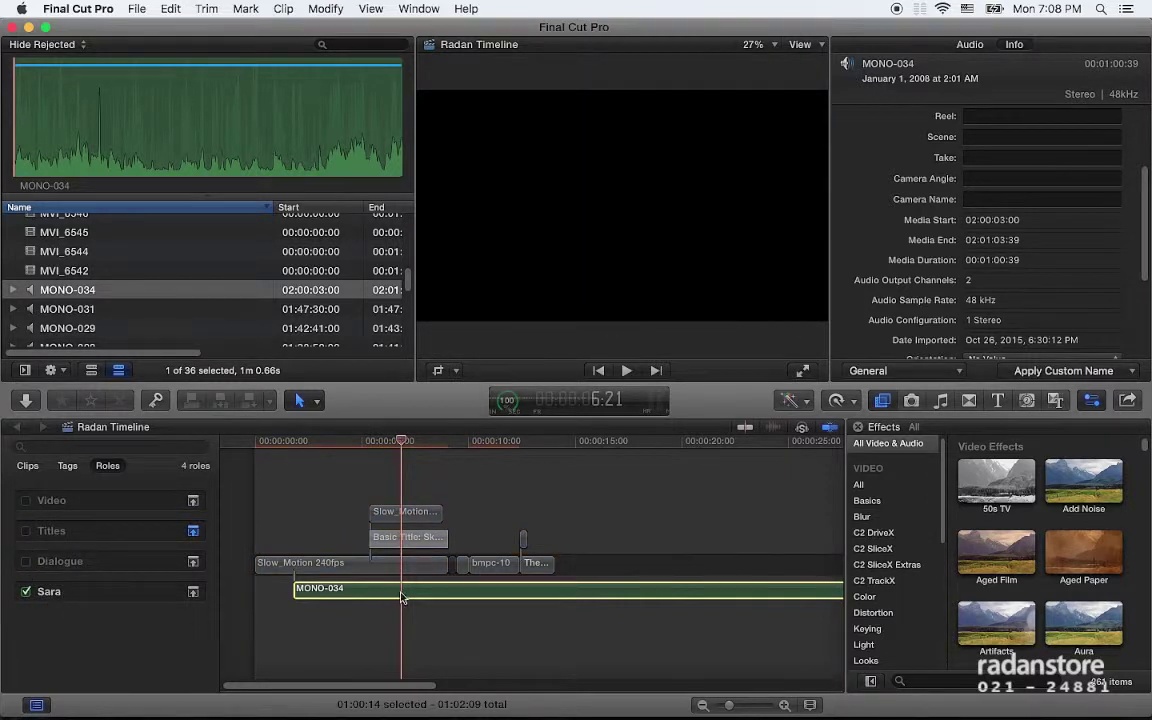
left_click_drag(370, 595, 335, 595)
left_click(27, 563)
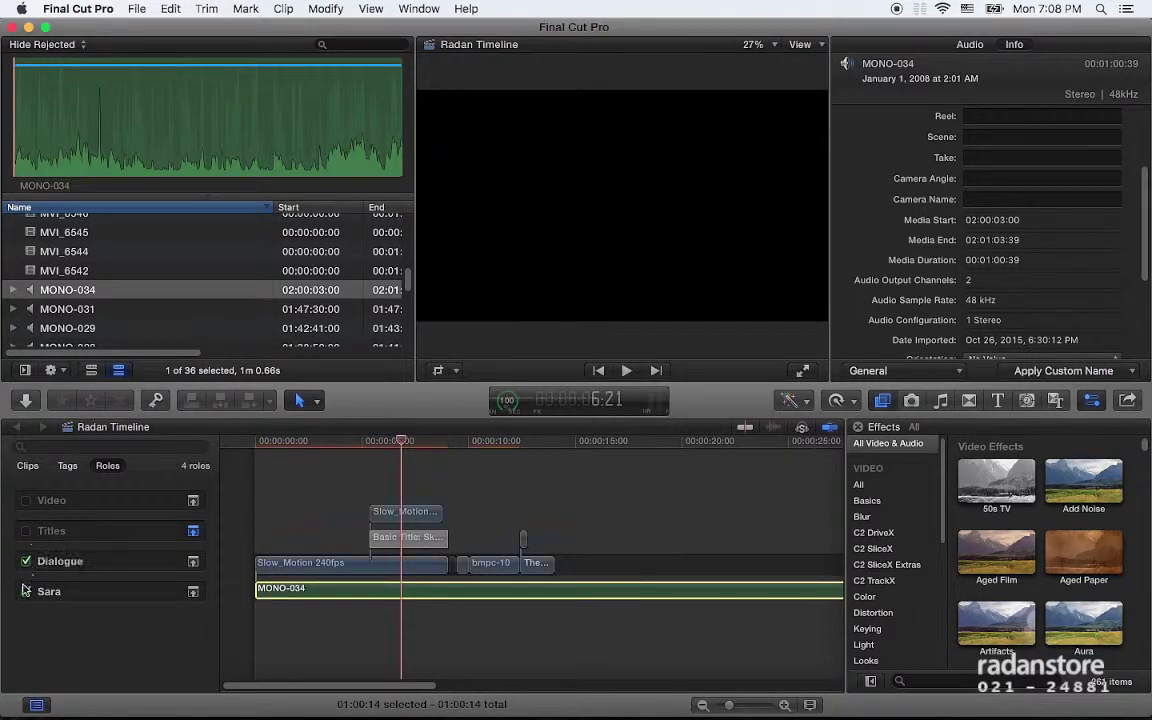
left_click(26, 591)
Step: Add the Adding Machine 1 sound effect below MONO-034 from the Music and Sound browser
left_click(940, 401)
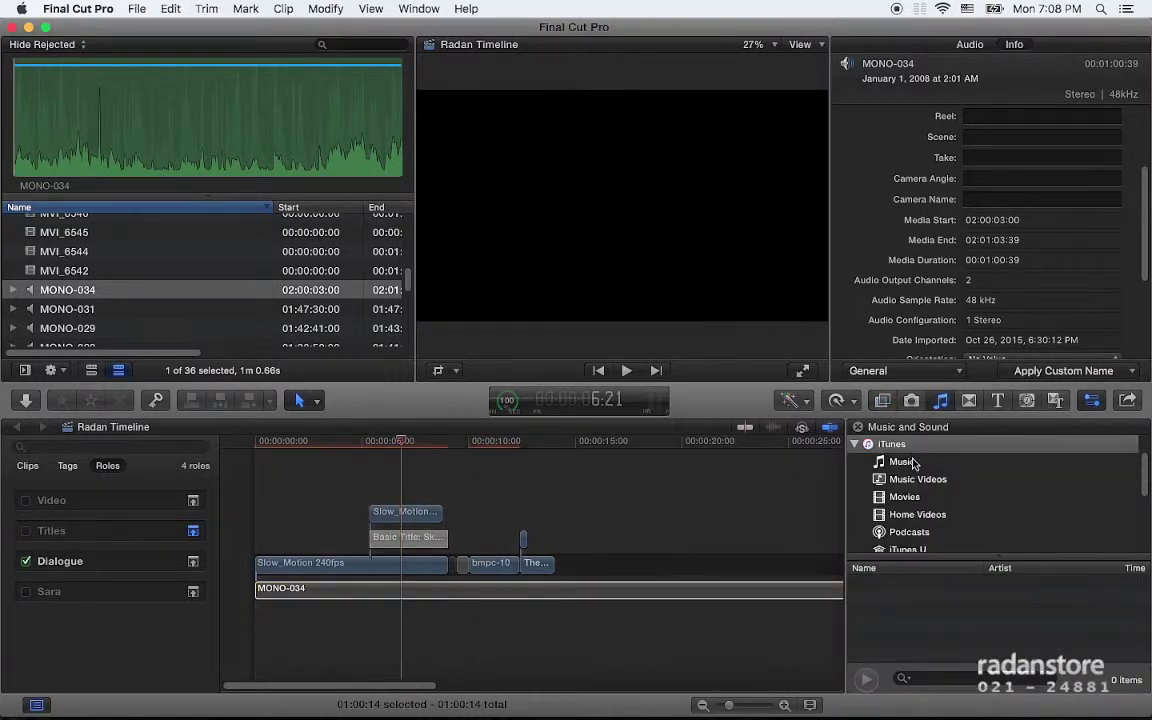
left_click(853, 445)
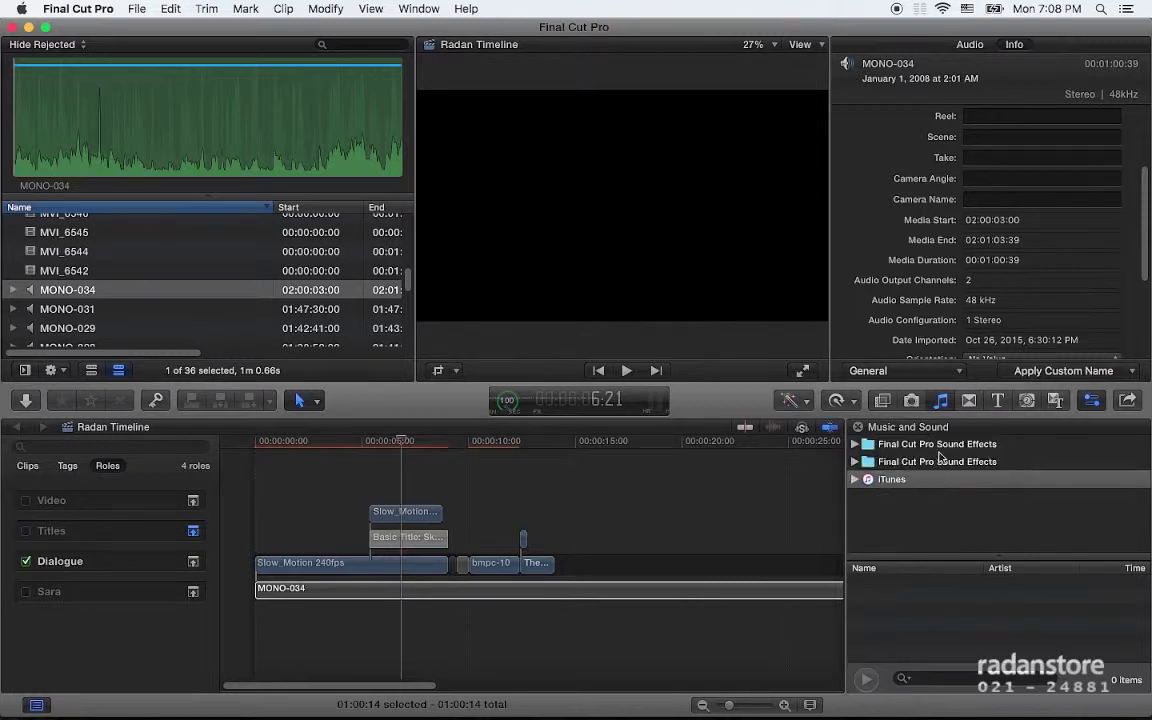
left_click(920, 444)
mouse_move(912, 581)
left_mouse_down()
mouse_move(389, 636)
mouse_move(389, 619)
left_mouse_up()
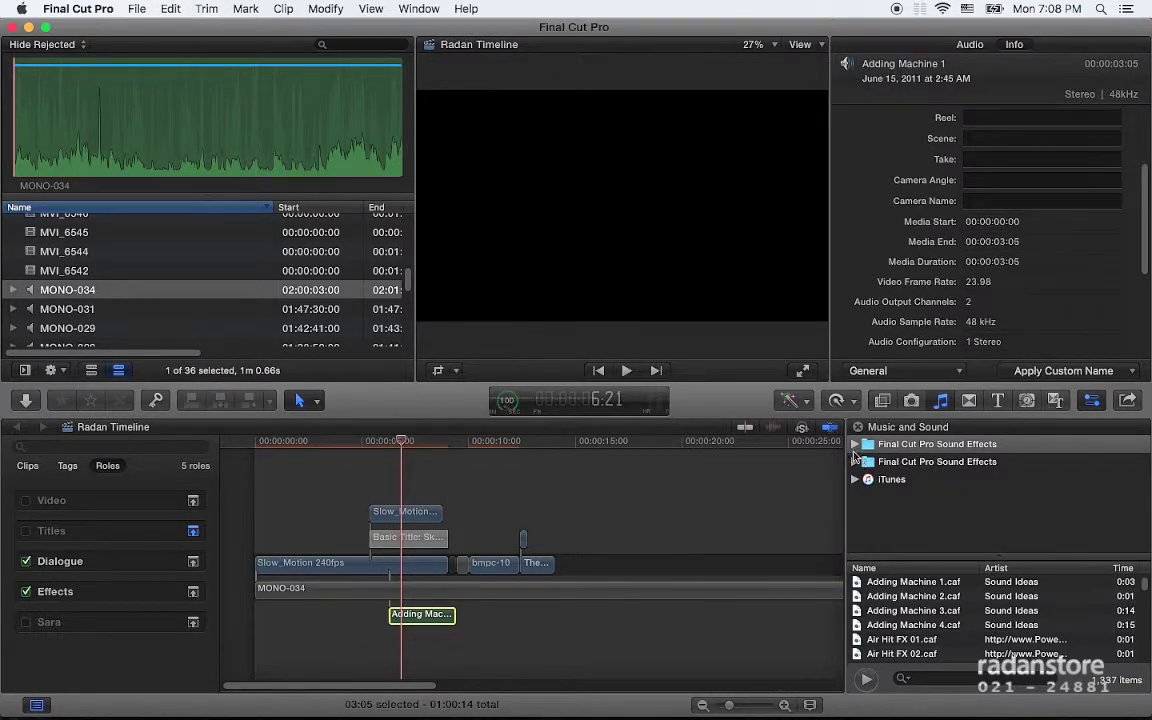
Step: Browse the sound effects and iTunes folders, then show every sound in Final Cut Pro Sound Effects
left_click(855, 445)
scroll(922, 513, "down", 3)
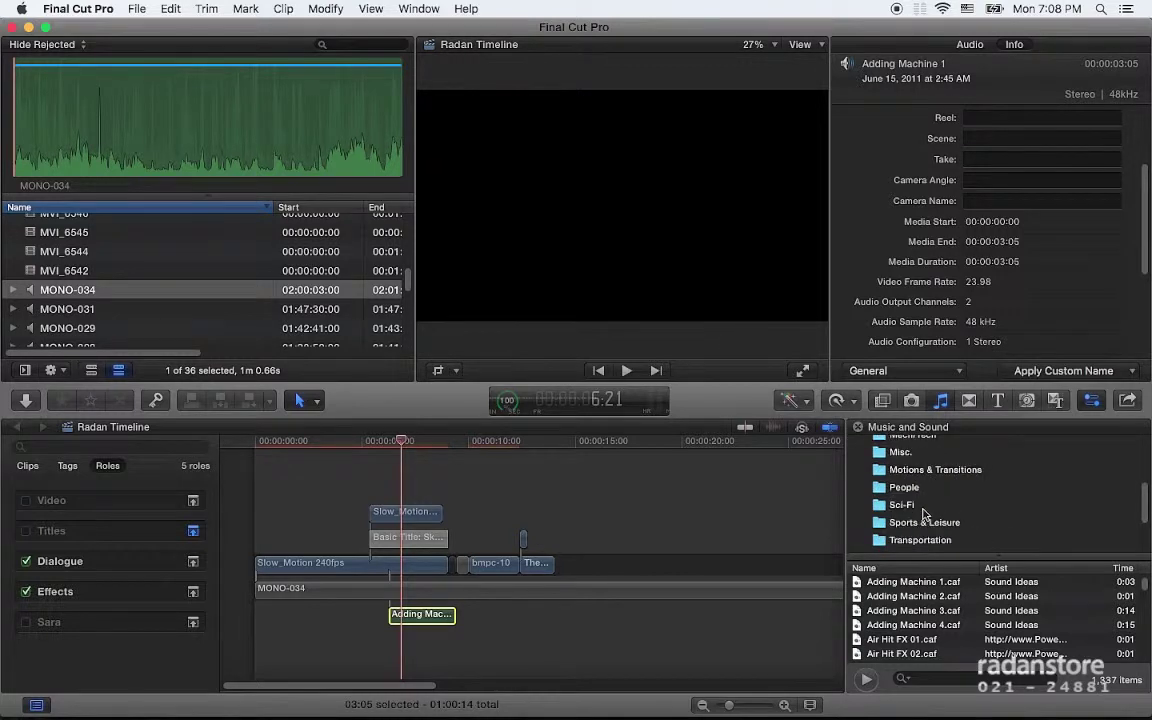
scroll(890, 505, "down", 3)
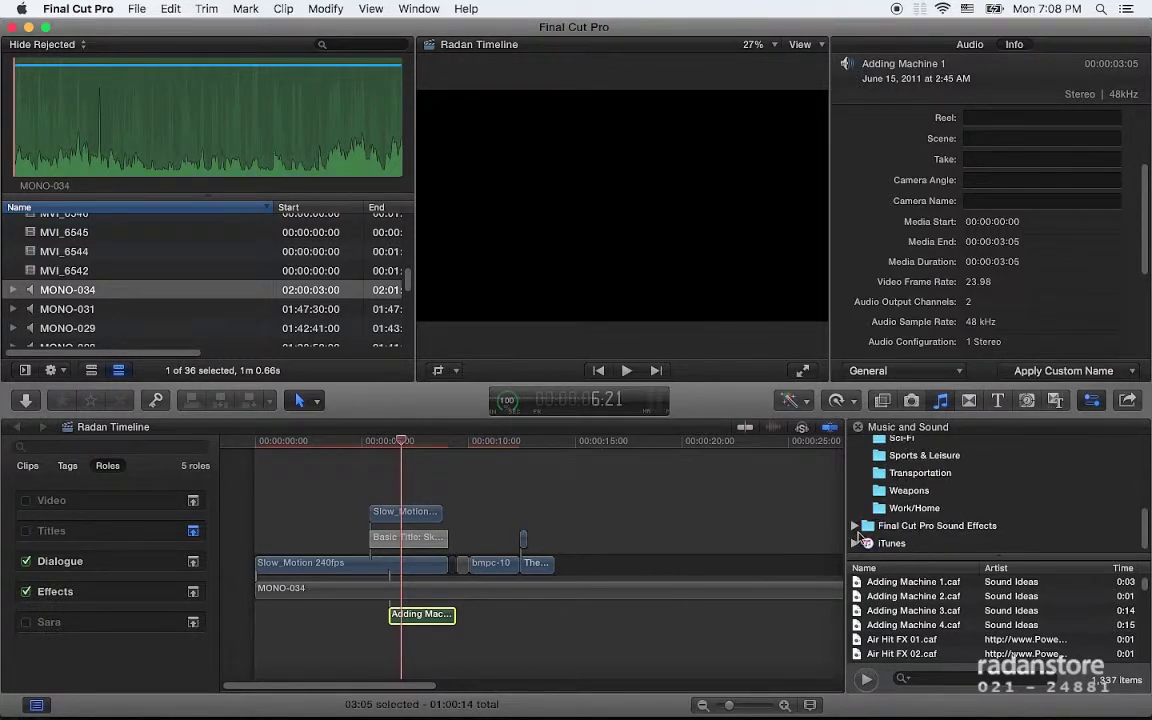
left_click(855, 526)
scroll(905, 495, "down", 3)
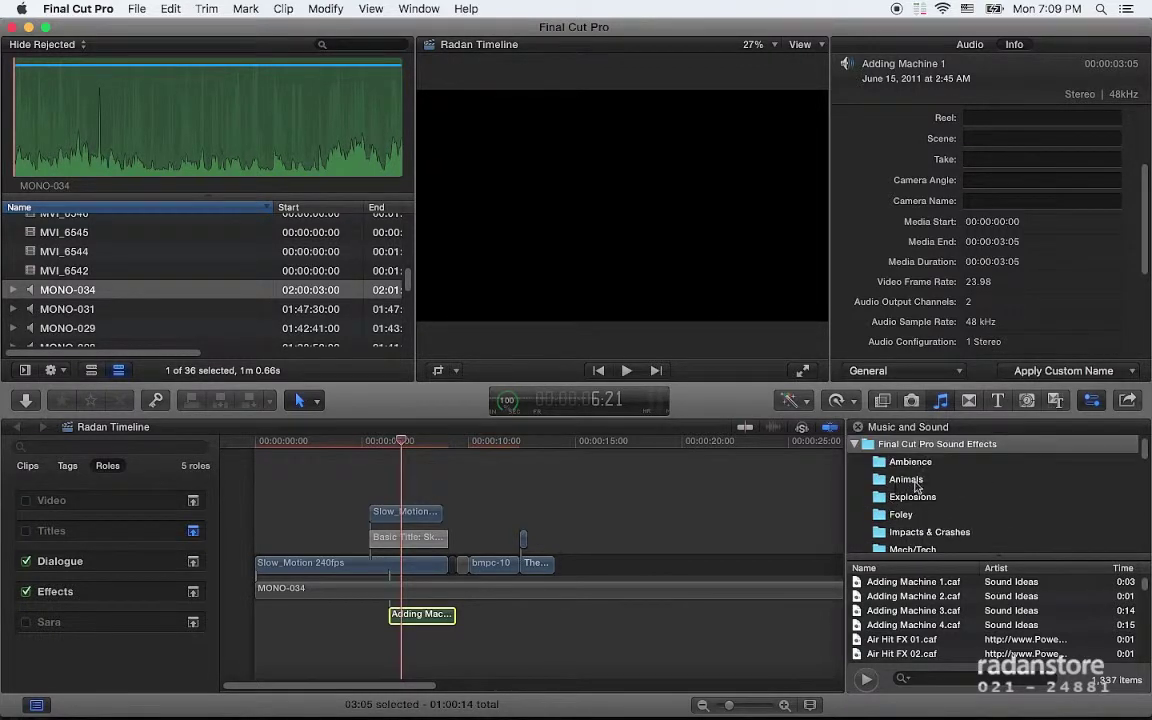
scroll(915, 490, "down", 3)
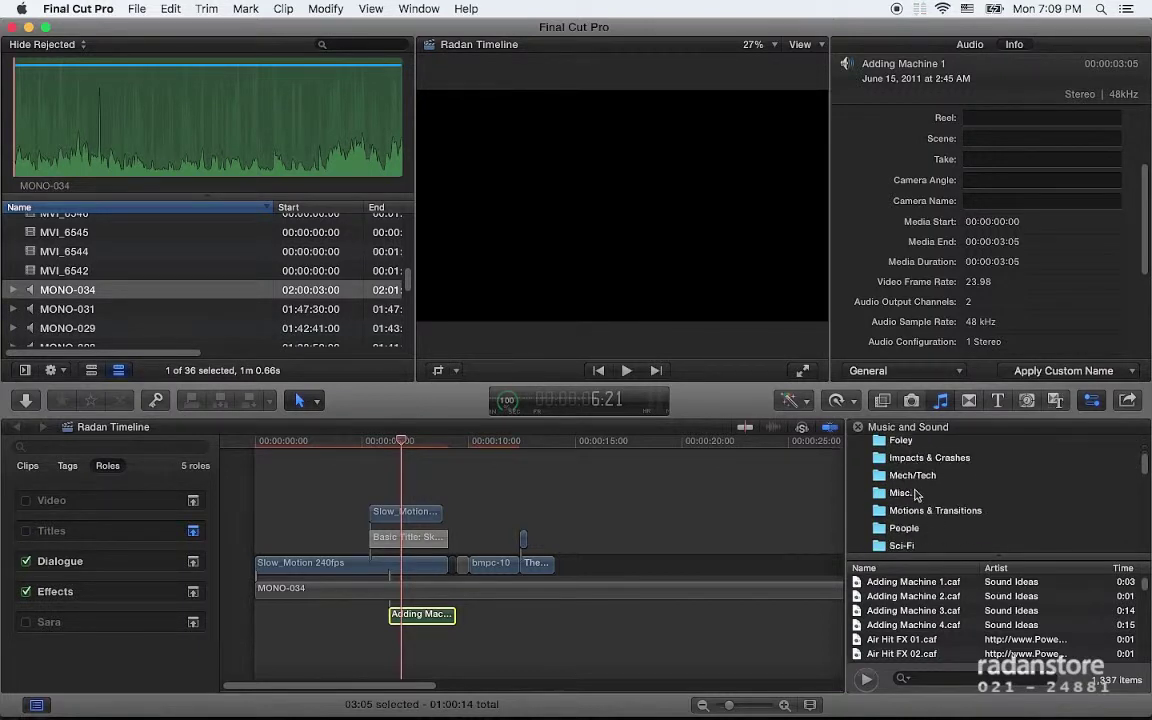
scroll(915, 493, "down", 1)
scroll(920, 498, "down", 1)
scroll(925, 503, "down", 2)
scroll(933, 510, "down", 1)
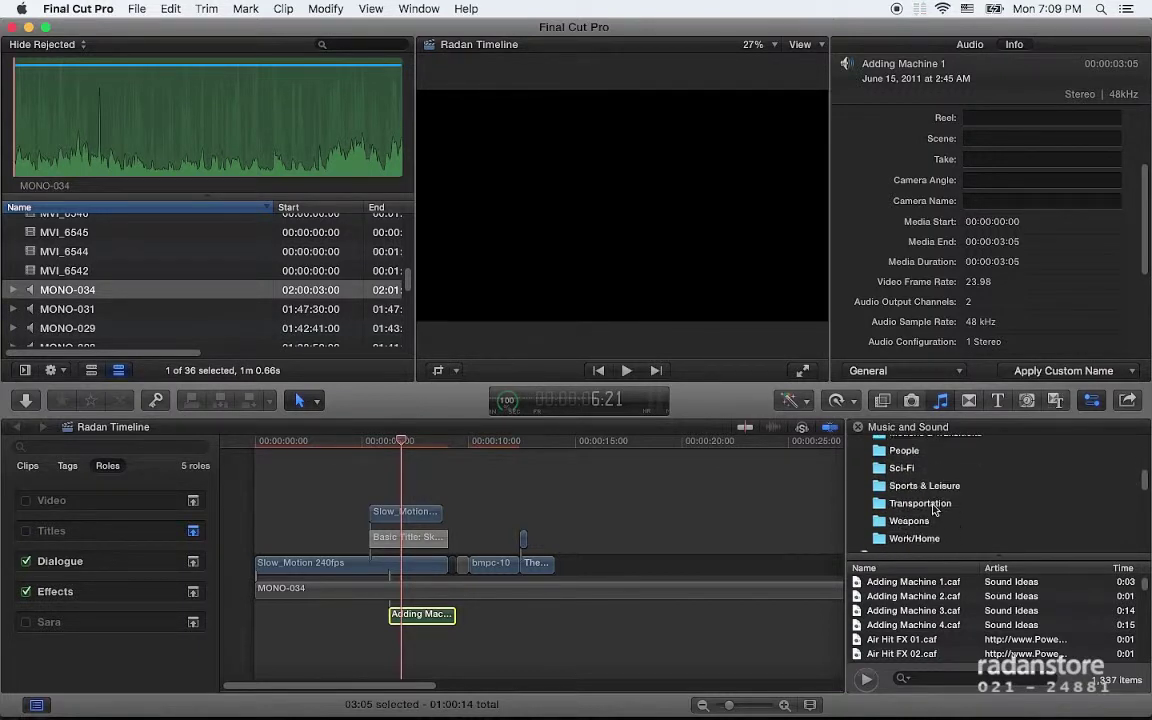
scroll(933, 510, "down", 1)
scroll(933, 510, "down", 2)
scroll(933, 510, "down", 2)
scroll(933, 510, "down", 1)
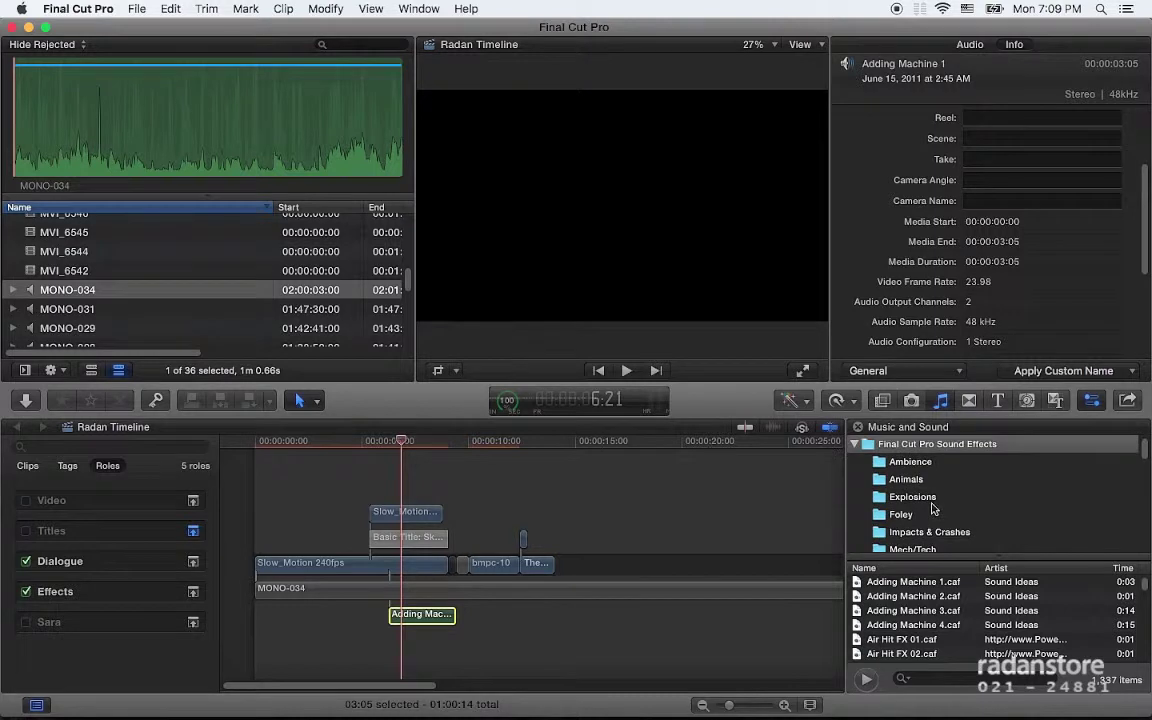
scroll(855, 444, "up", 1)
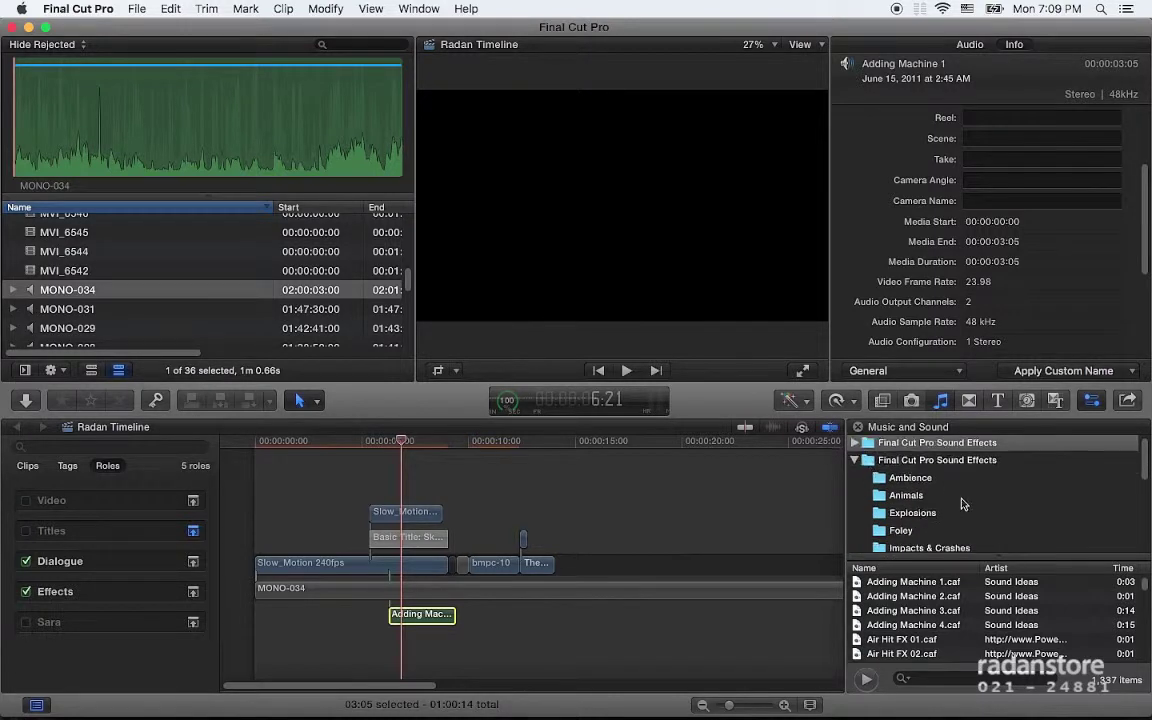
scroll(900, 485, "down", 3)
scroll(940, 500, "down", 3)
scroll(962, 505, "down", 1)
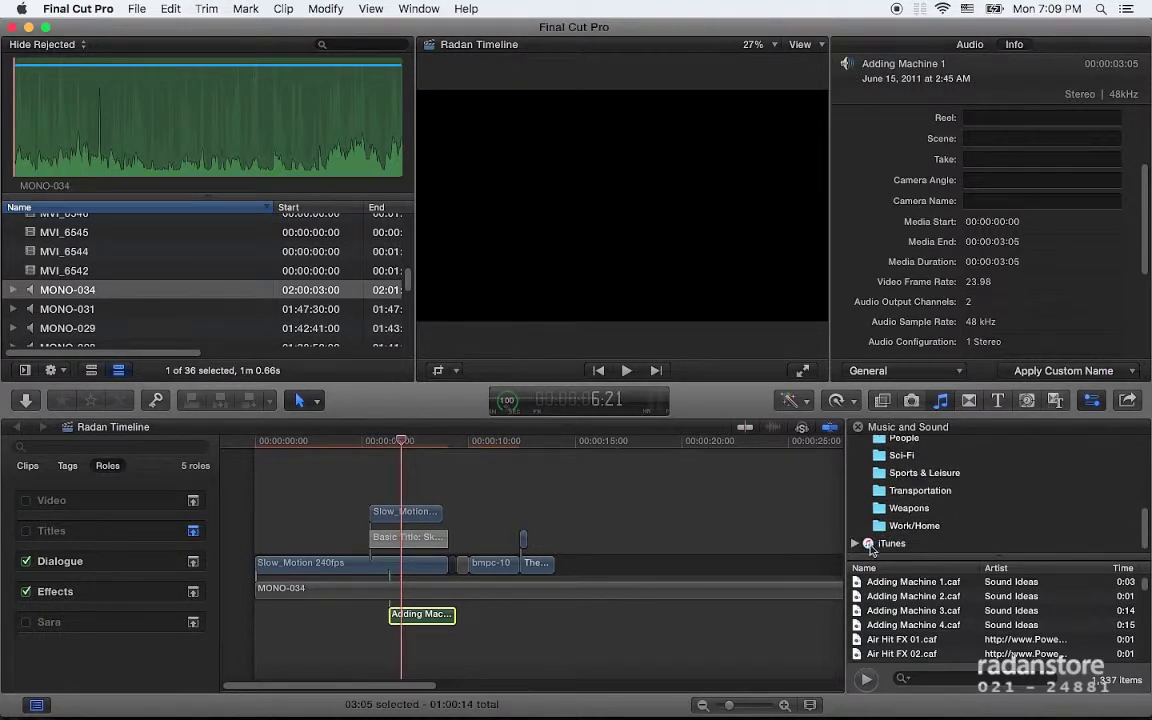
left_click(855, 543)
scroll(923, 537, "down", 4)
left_click(918, 506)
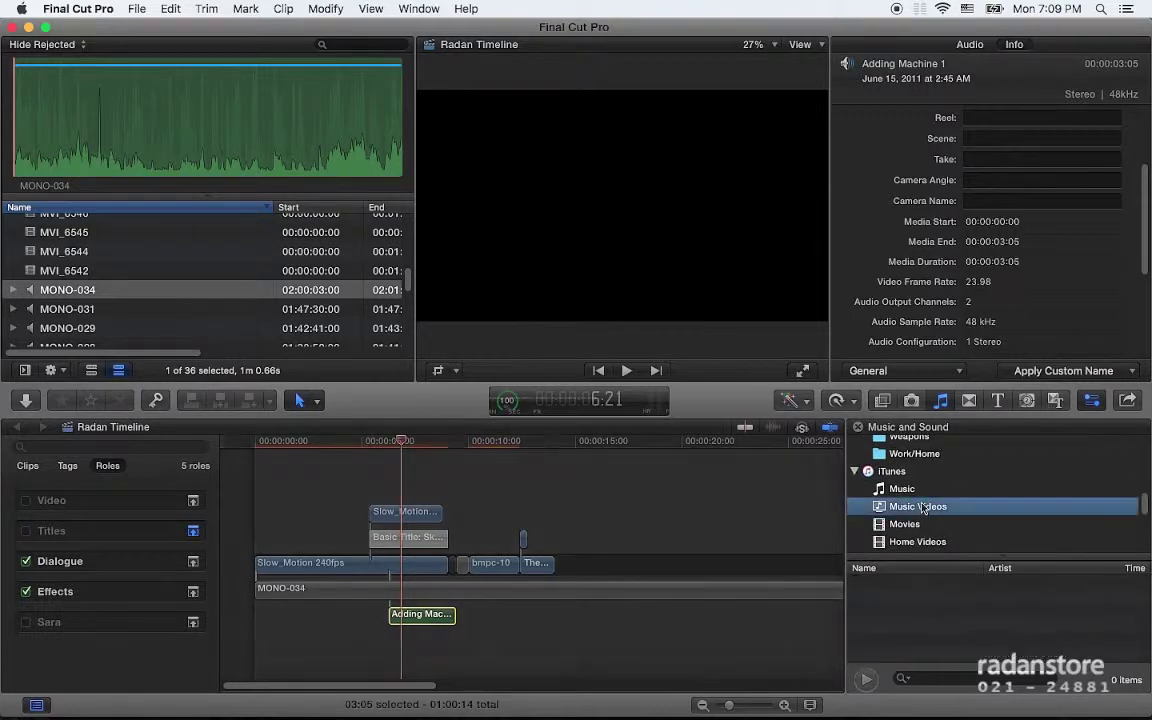
left_click(905, 489)
scroll(912, 490, "up", 3)
scroll(912, 490, "down", 6)
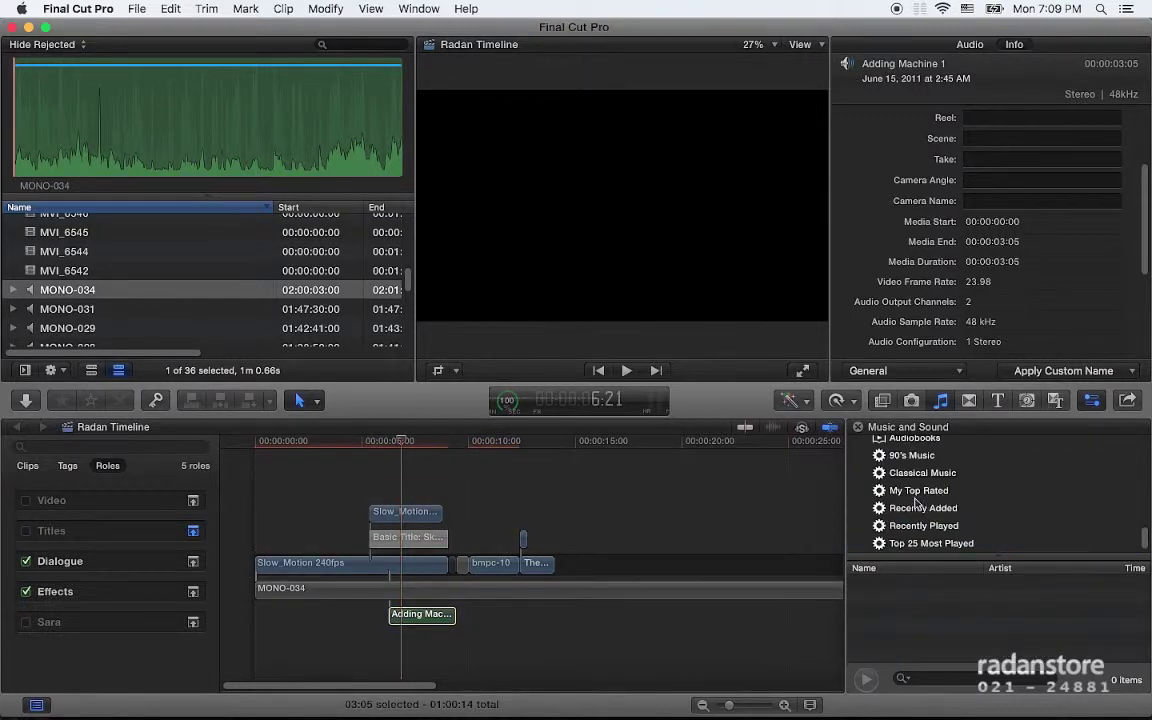
scroll(912, 488, "up", 3)
scroll(914, 482, "up", 4)
left_click(914, 480)
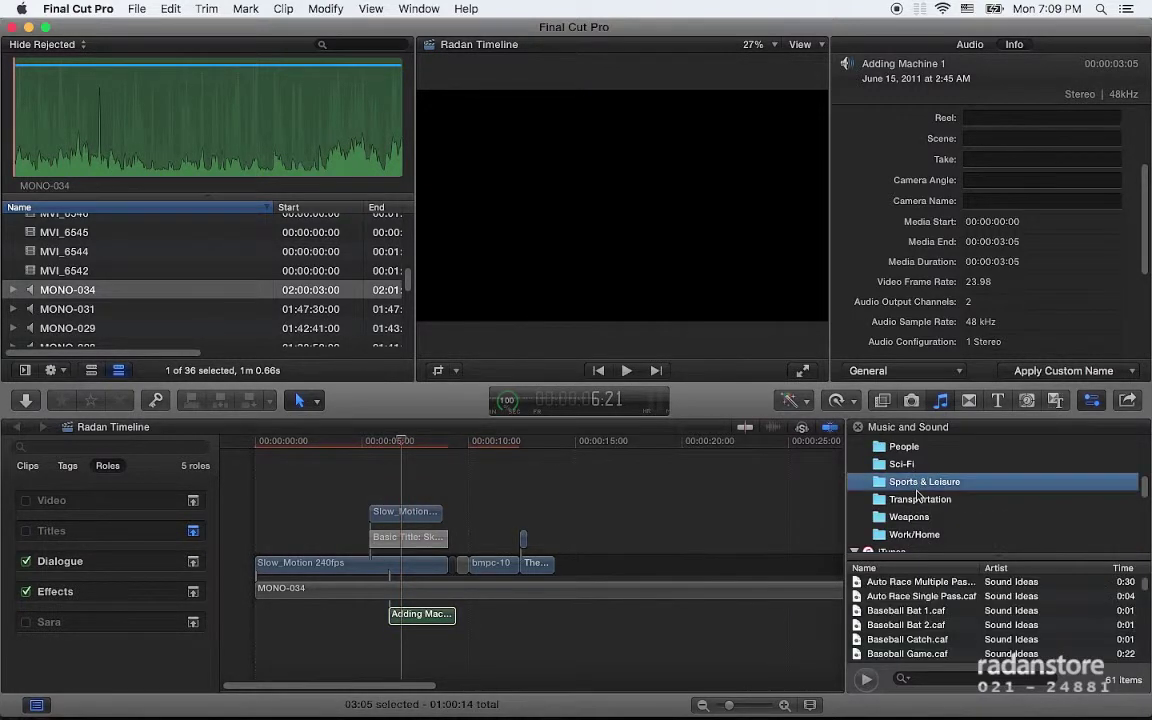
scroll(916, 493, "up", 3)
left_click(930, 456)
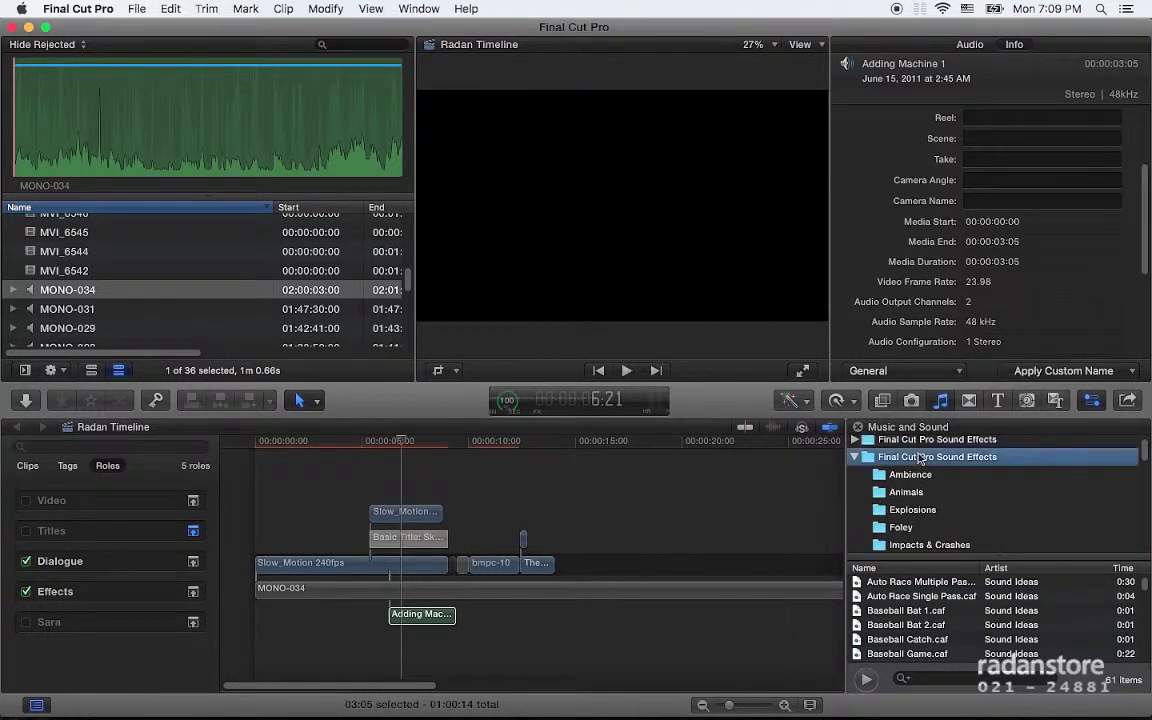
Step: Sort sounds by duration, longest first, and add Marsh 01 below the Adding Machine clip
left_click(1118, 568)
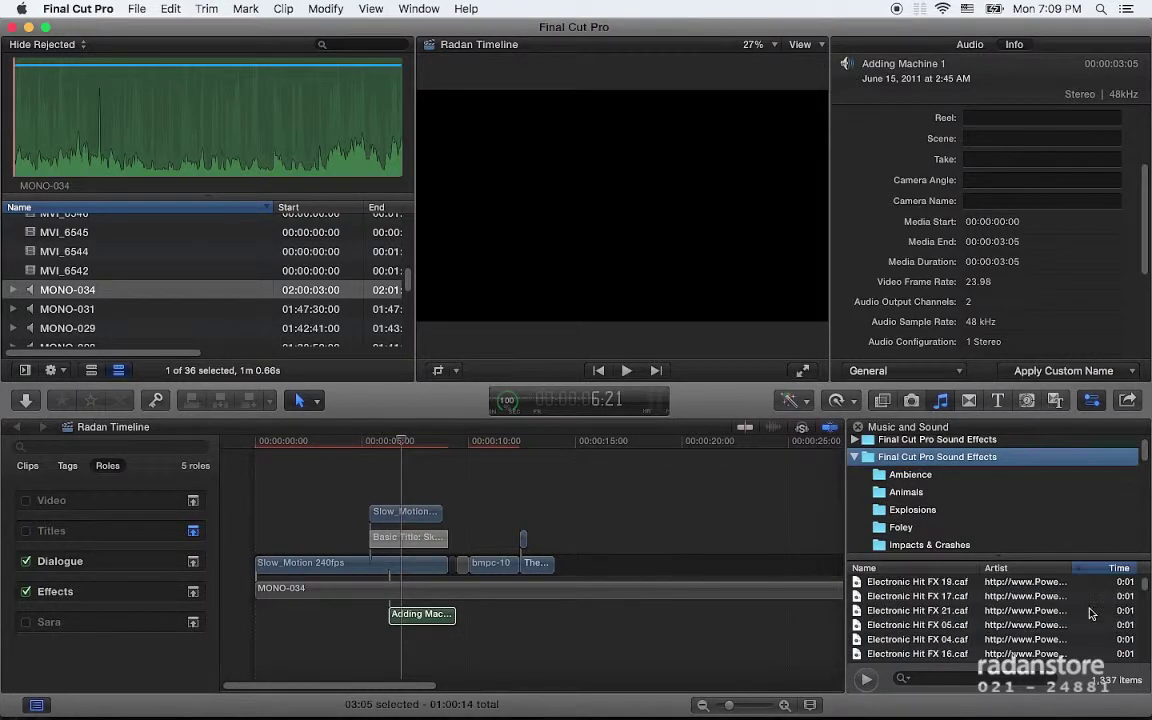
left_click(1118, 568)
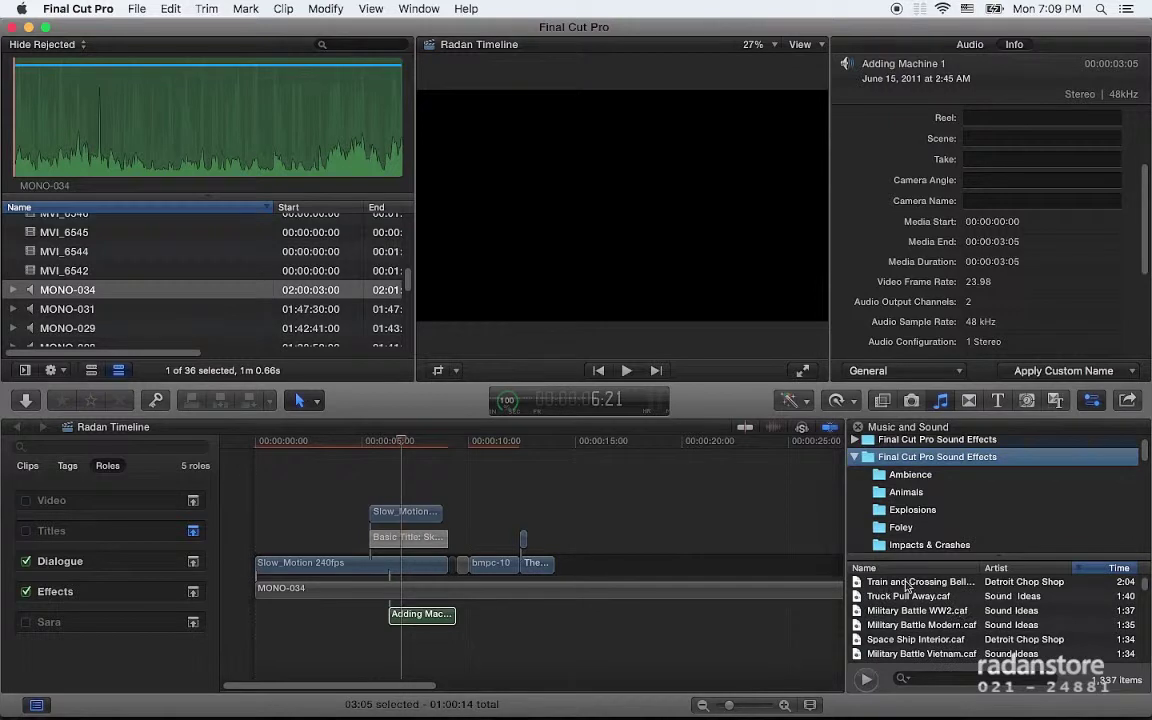
left_click(929, 595)
scroll(929, 622, "down", 2)
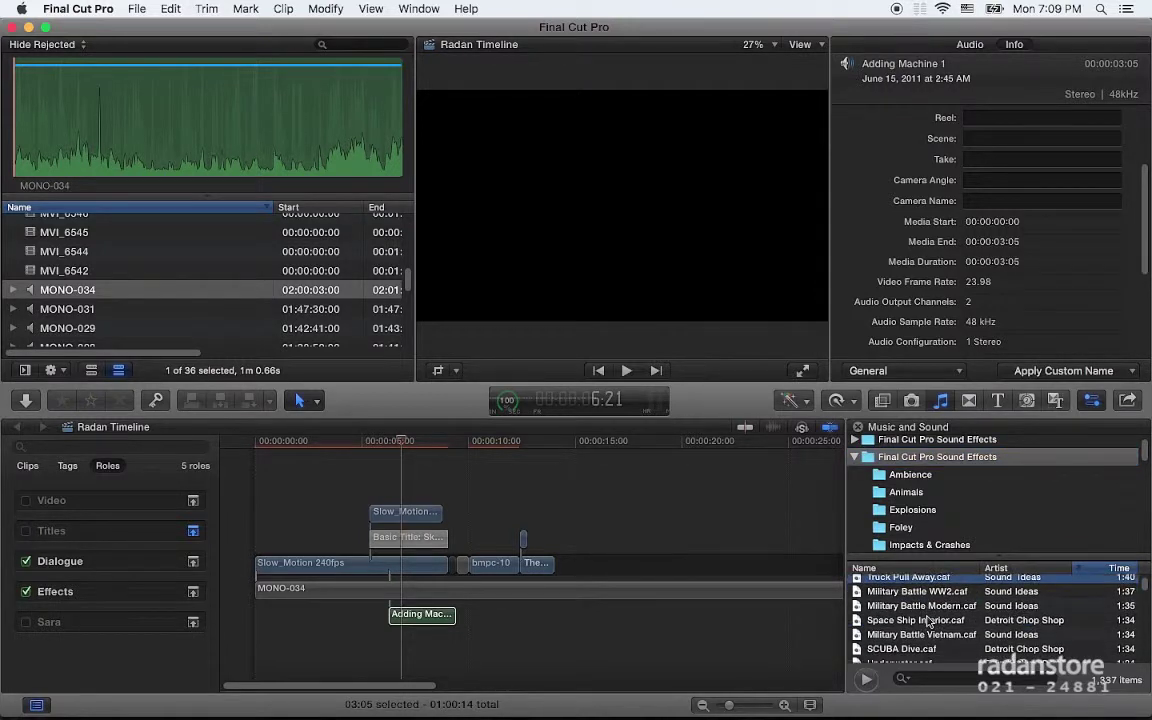
left_click(926, 610)
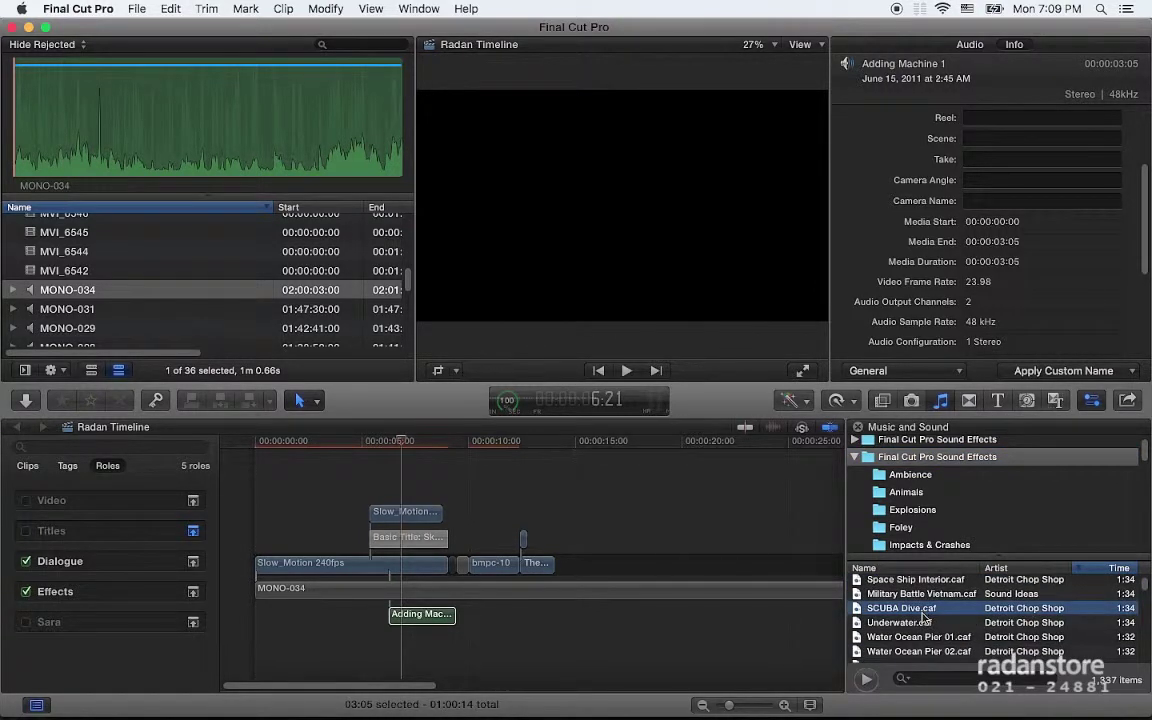
scroll(926, 617, "down", 1)
left_click(925, 625)
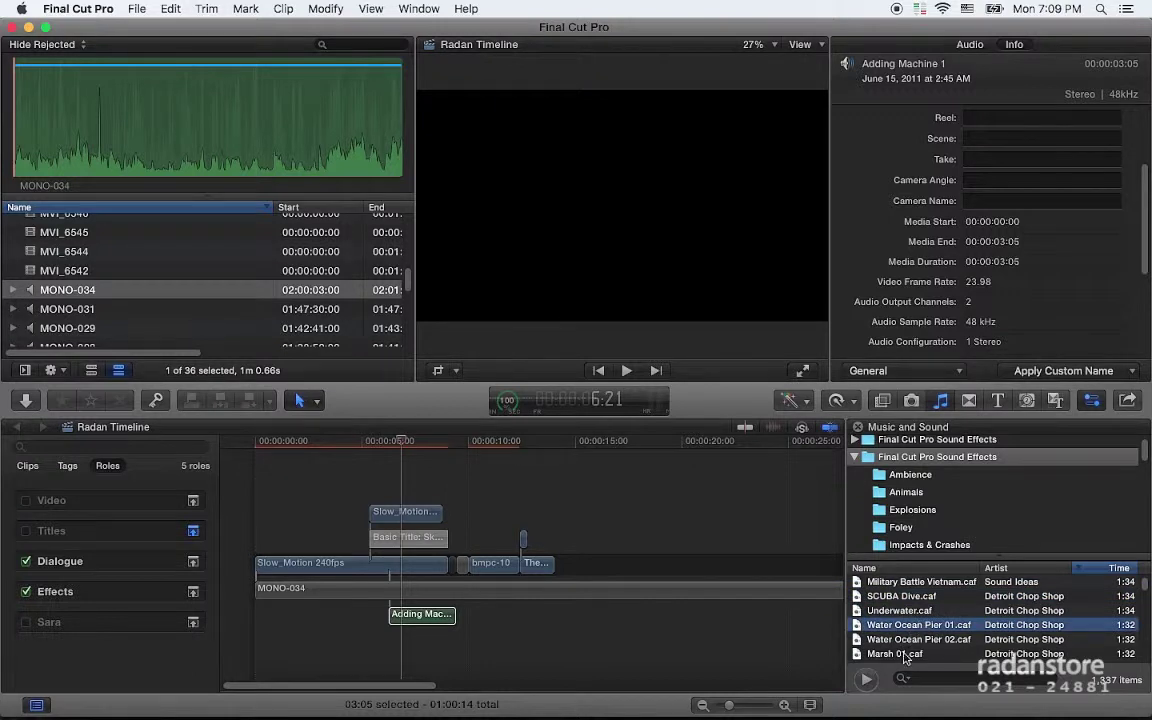
left_click(888, 655)
left_click_drag(893, 655, 401, 645)
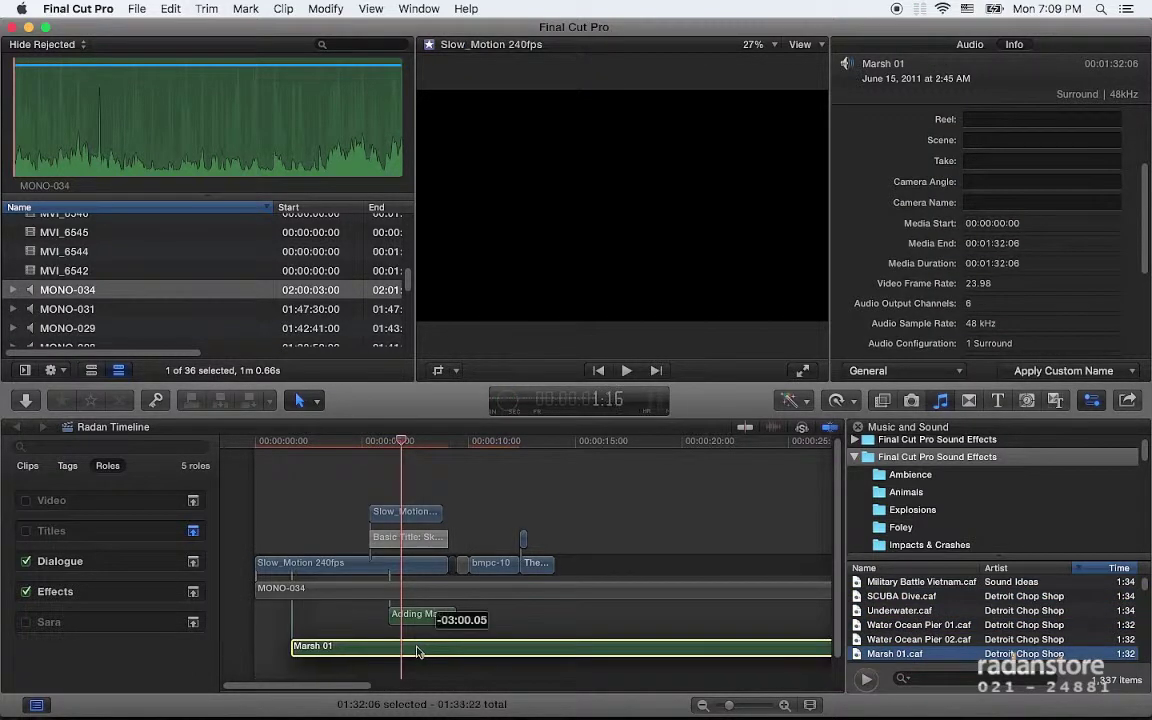
Step: Move Marsh 01 to start at the beginning of the timeline
left_click(37, 706)
left_click(37, 706)
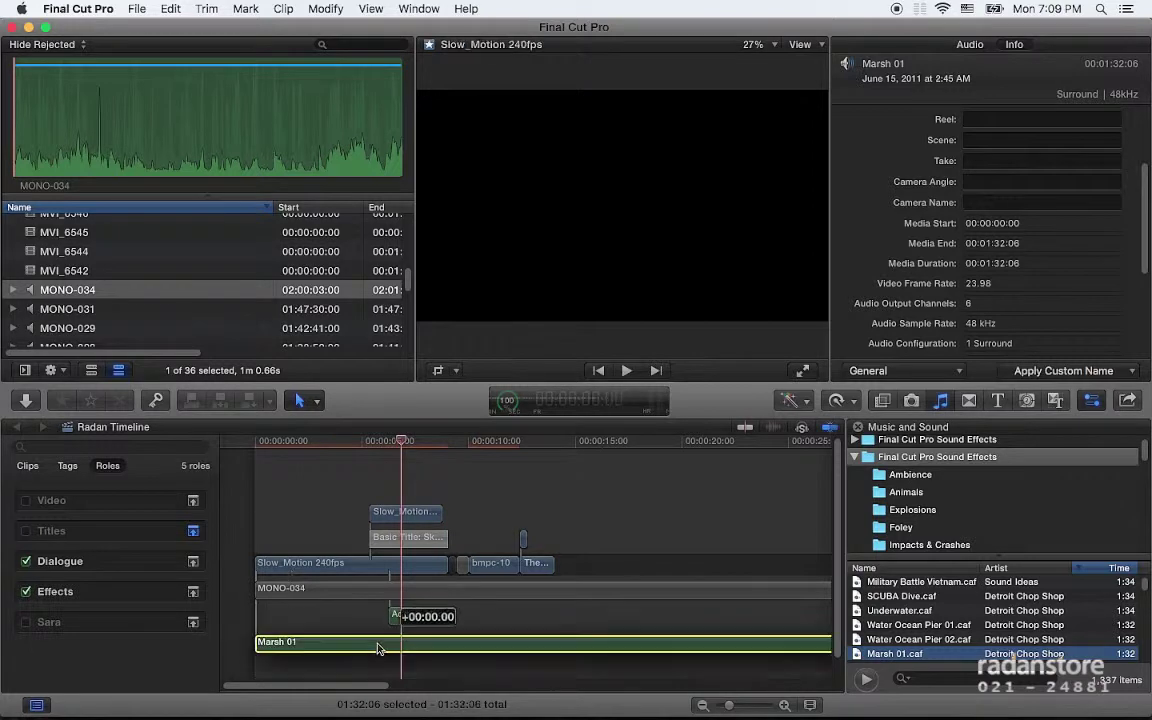
left_click_drag(358, 648, 323, 648)
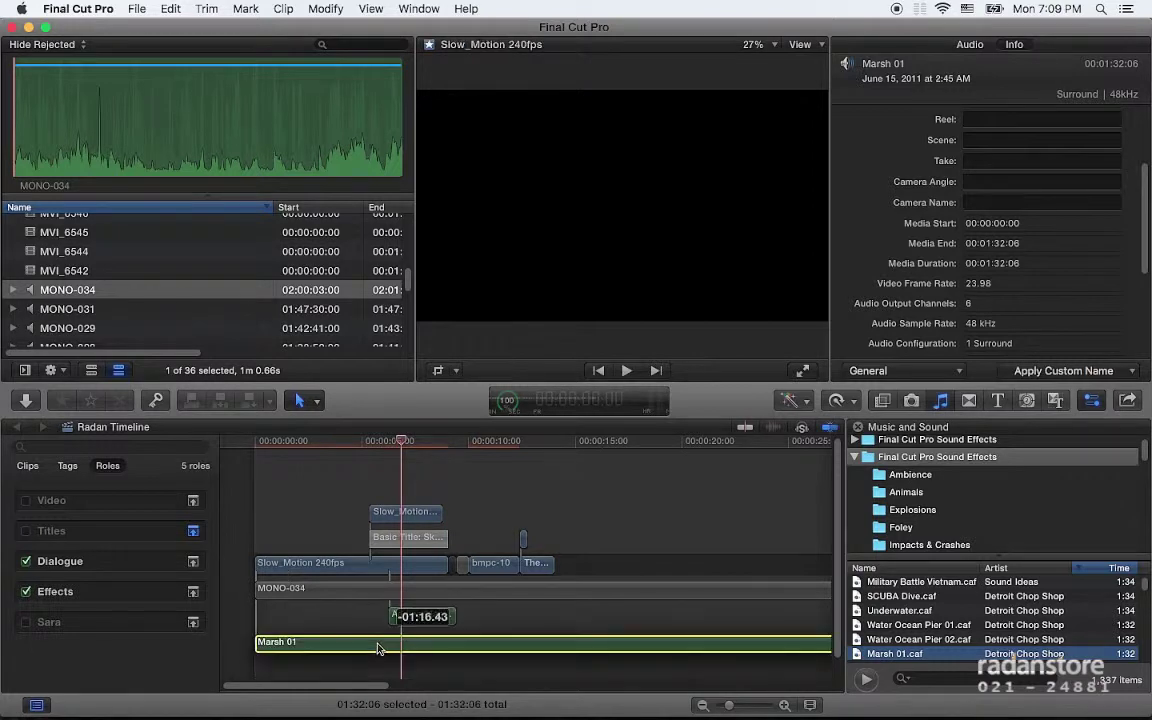
left_click(925, 372)
Step: Assign the Music role to Marsh 01
left_click(348, 67)
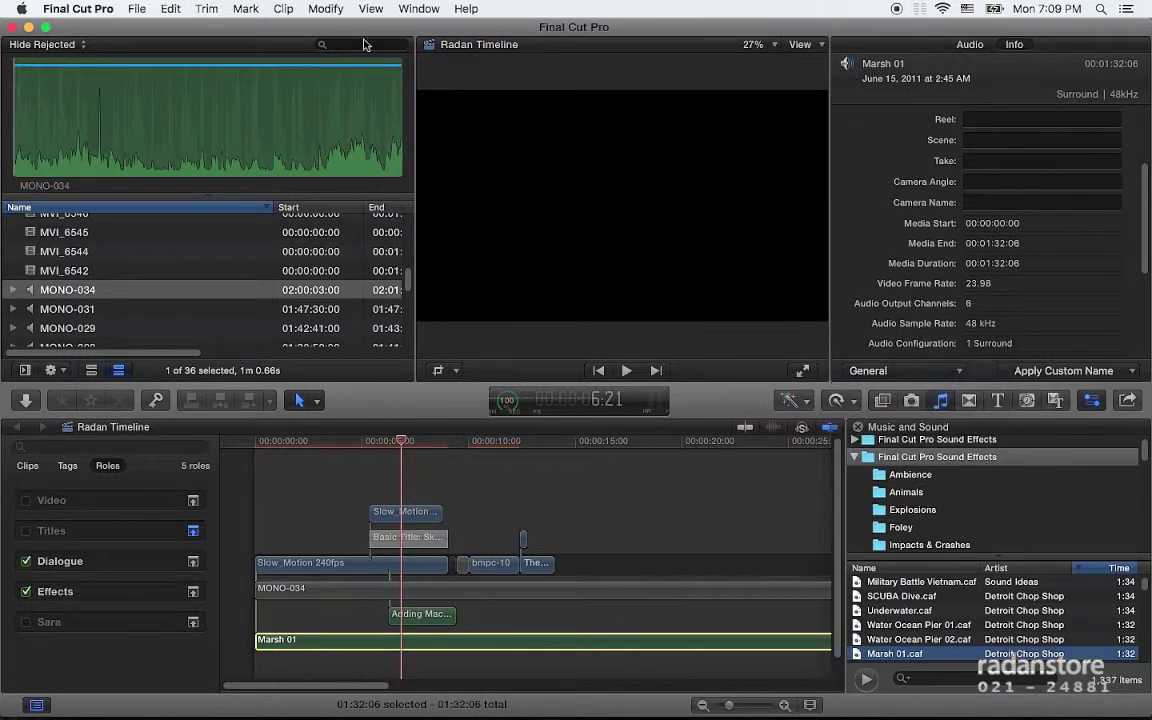
left_click(326, 8)
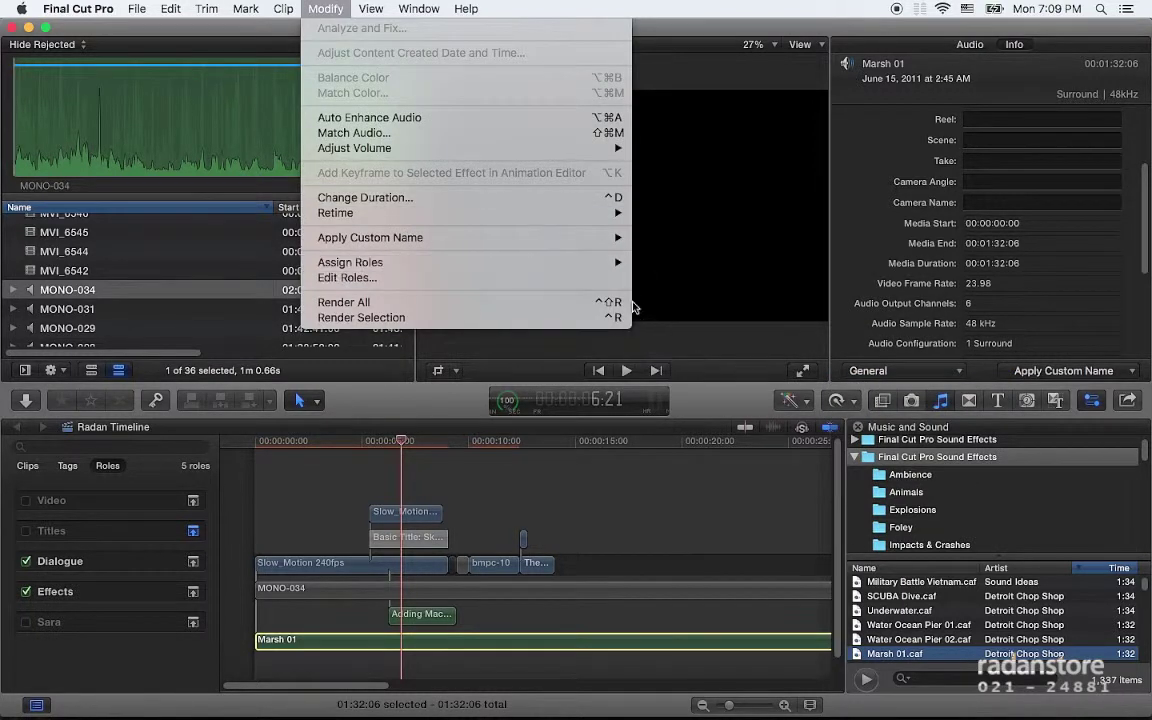
mouse_move(420, 262)
left_click(665, 318)
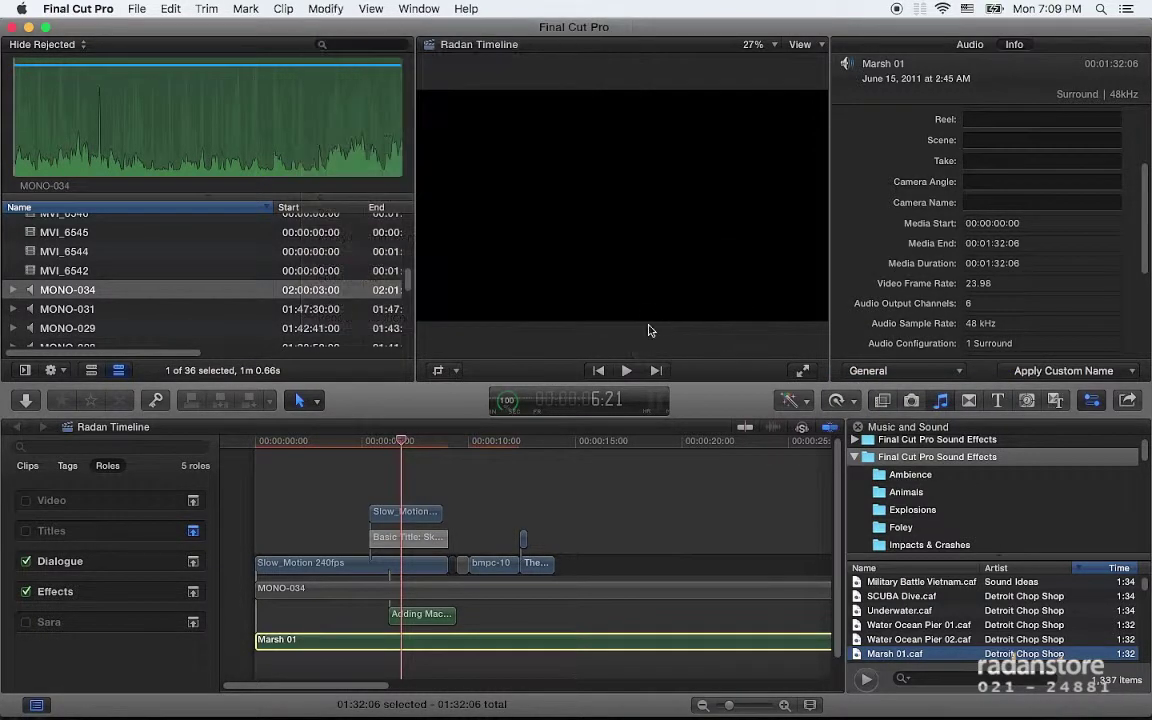
Step: Assign the Music role to MONO-034, replacing its Sara role
left_click(395, 617)
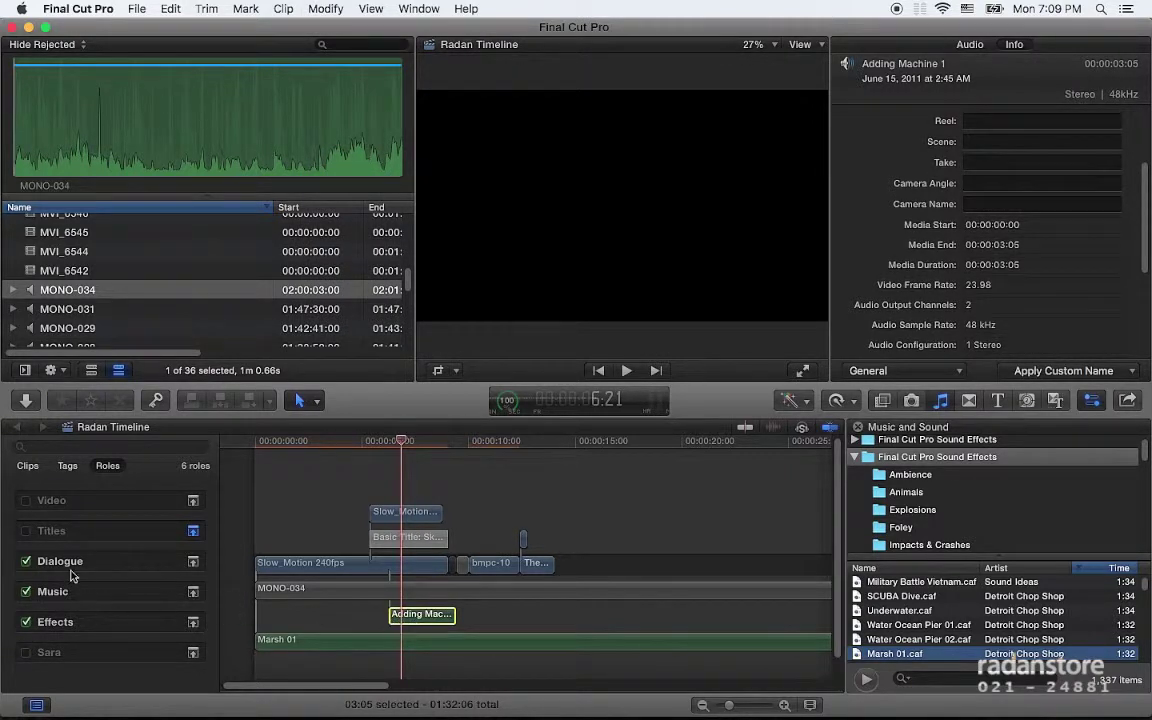
left_click(330, 590)
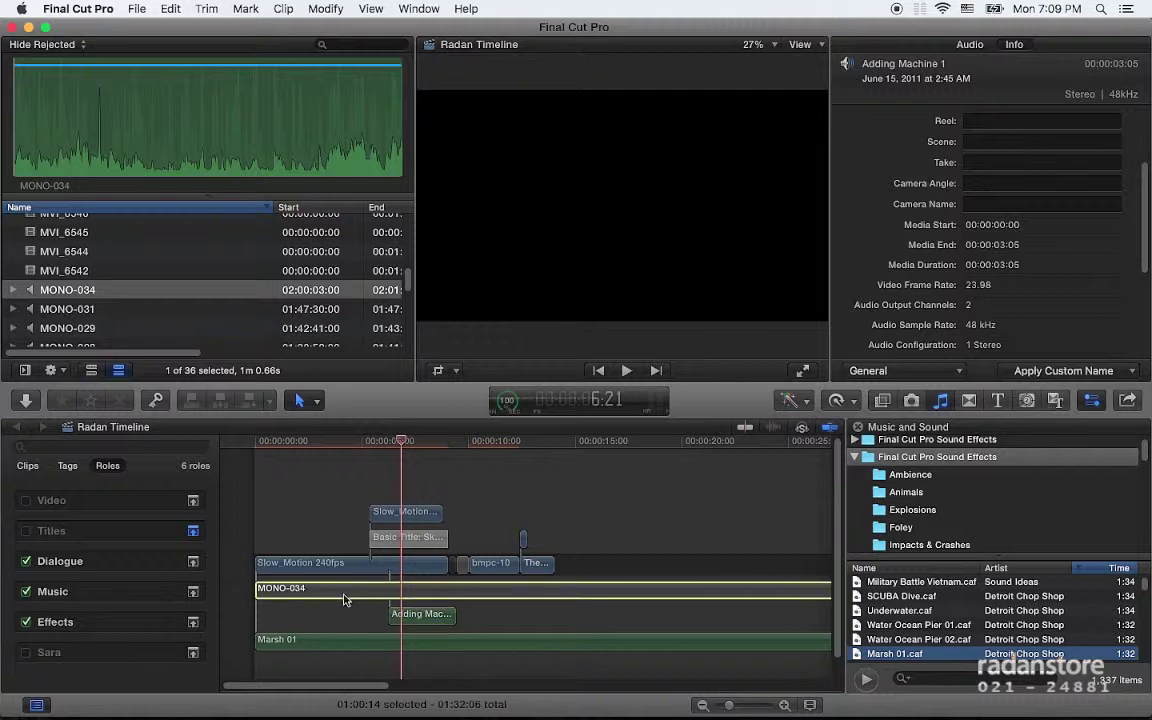
left_click(370, 8)
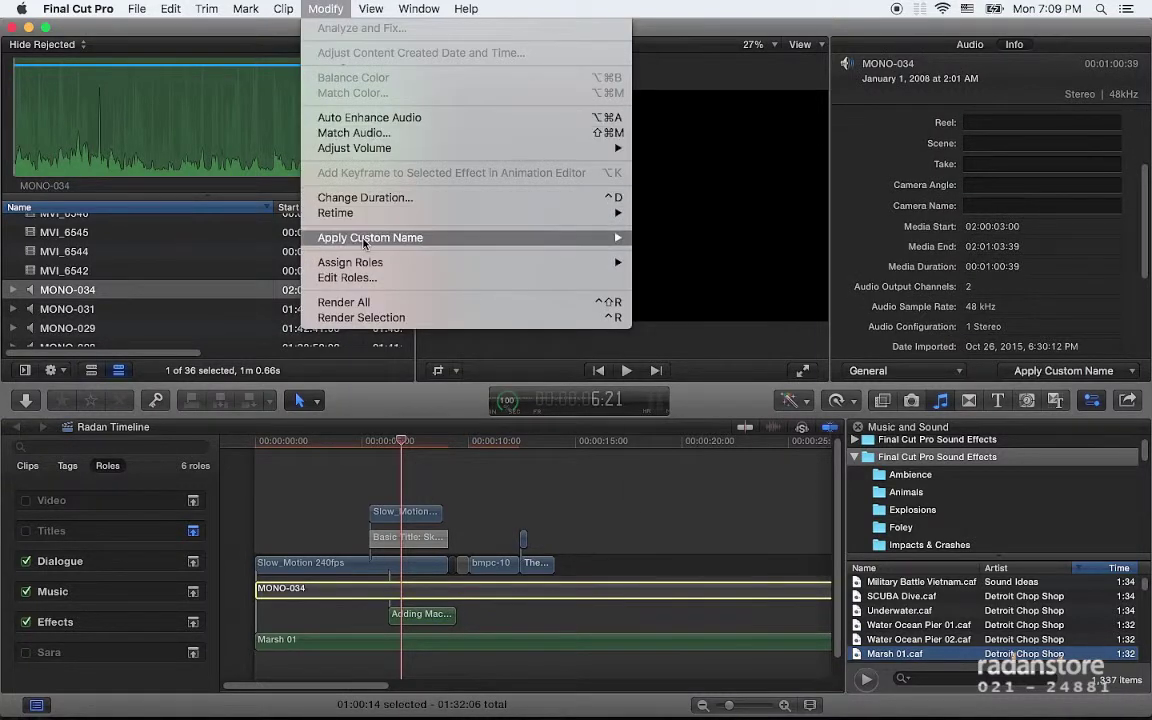
mouse_move(590, 263)
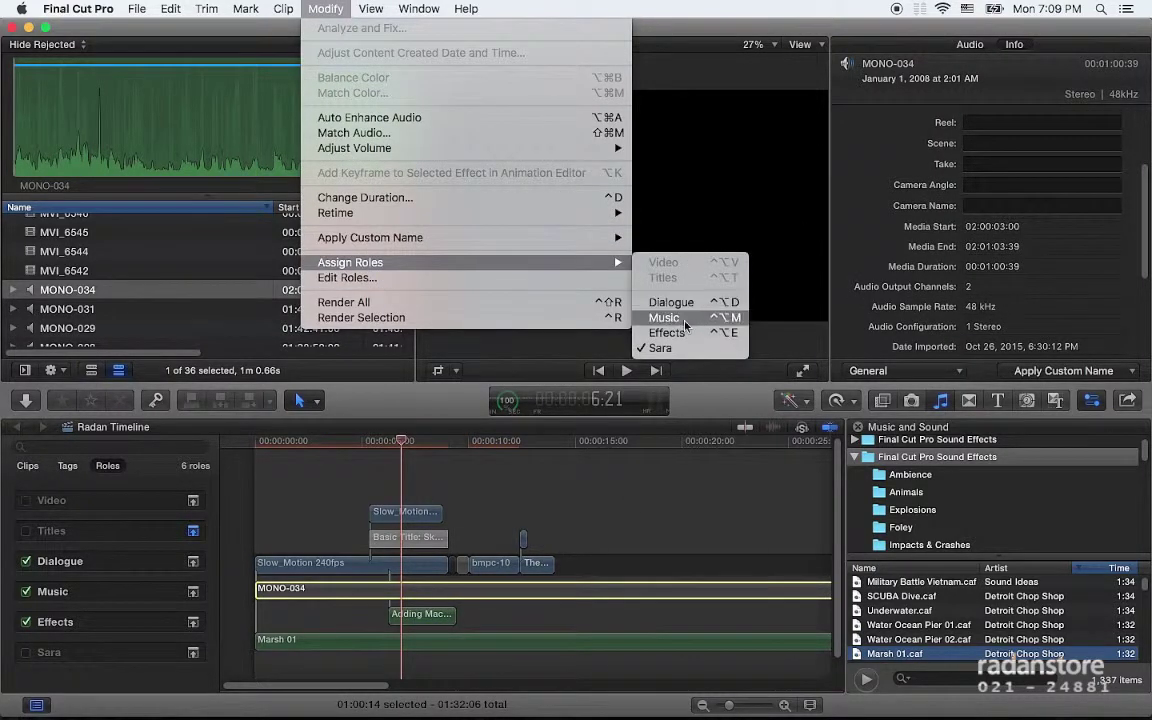
left_click(671, 302)
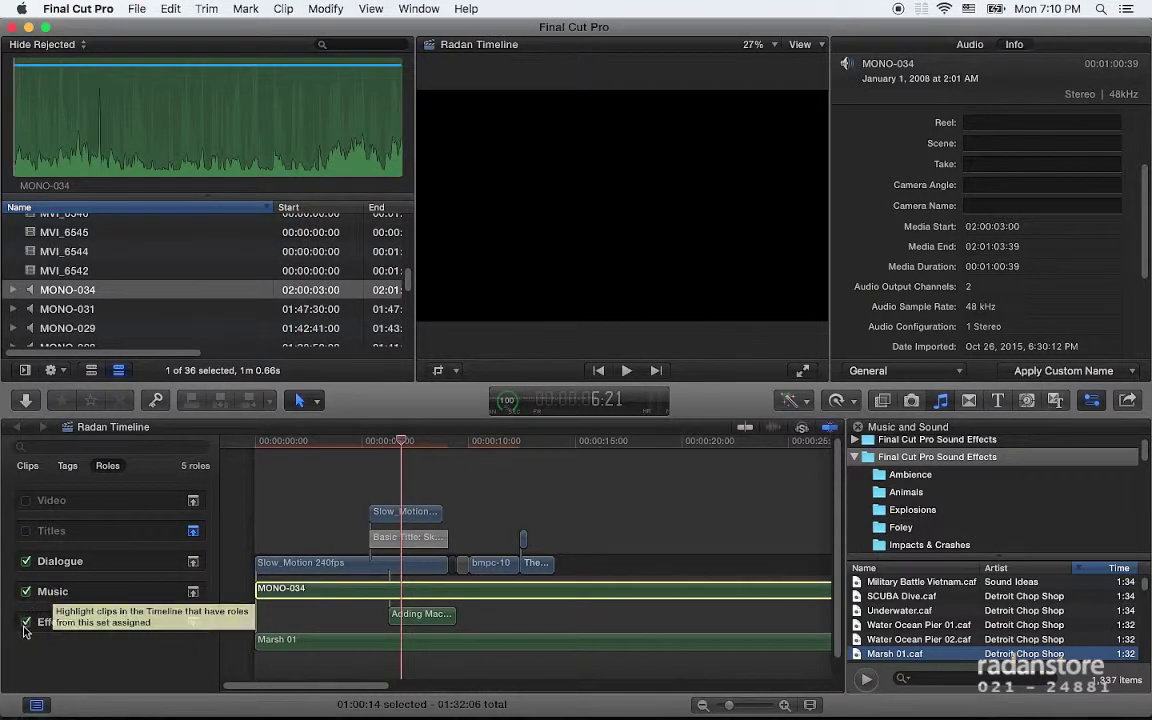
Step: Turn off Dialogue and Effects so only Music plays, and open the Share destinations
left_click(26, 592)
left_click(26, 561)
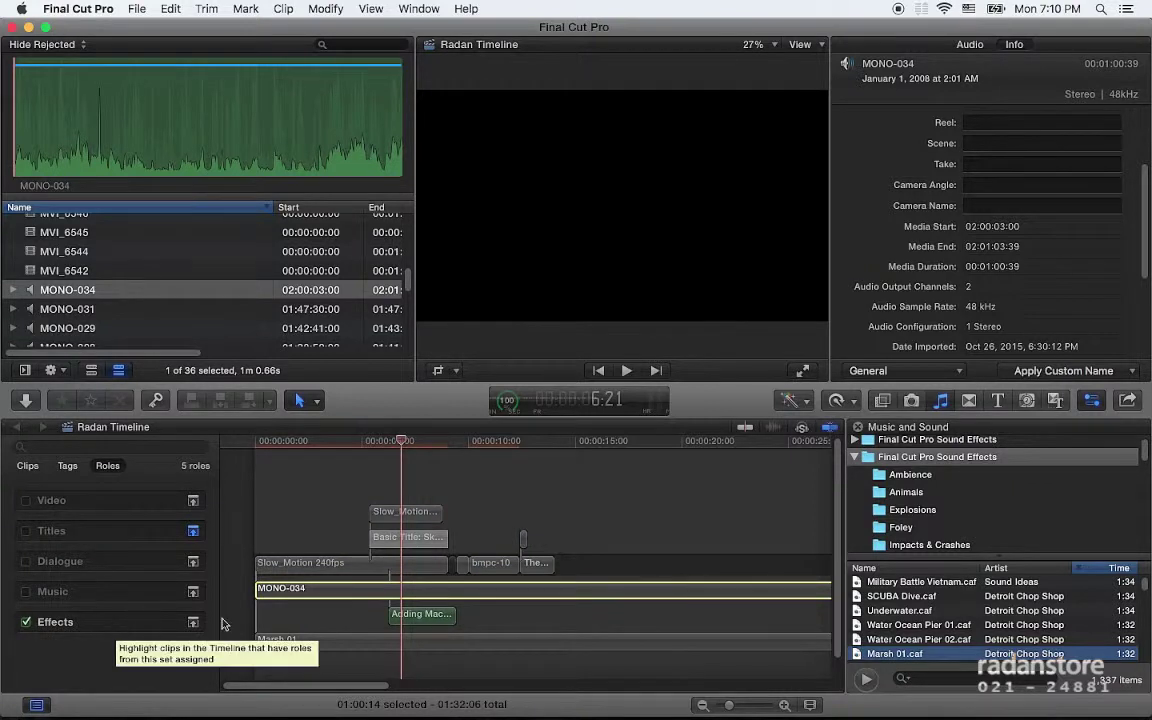
left_click(26, 622)
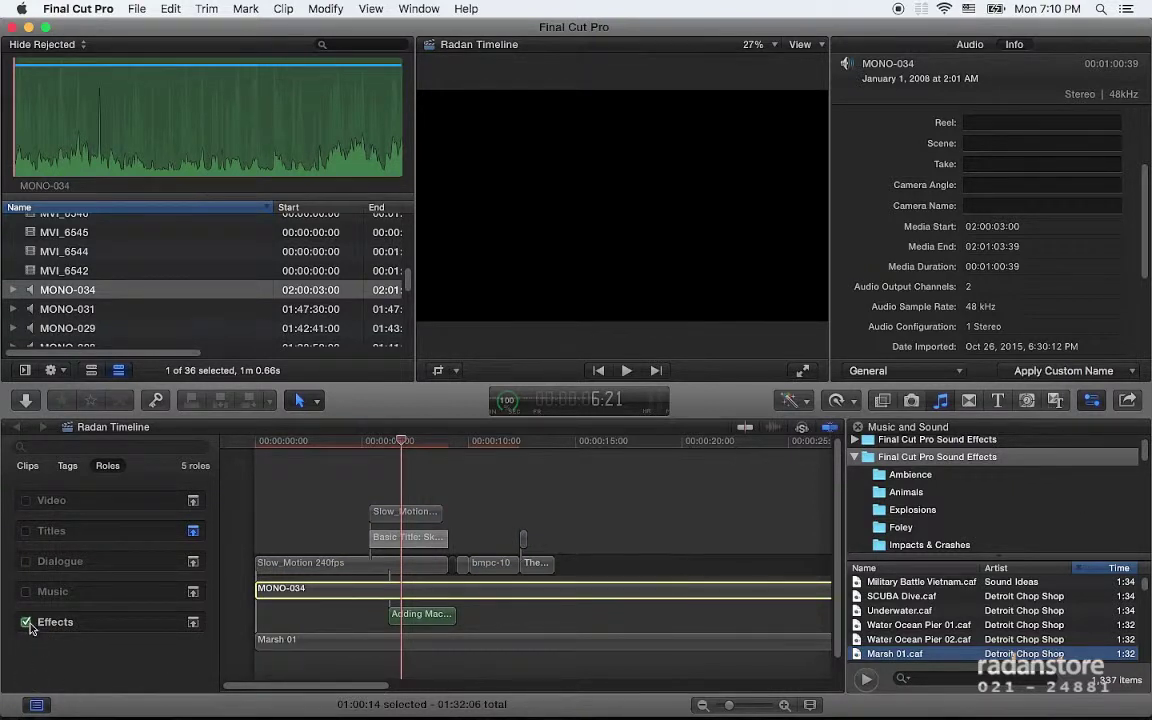
left_click(26, 592)
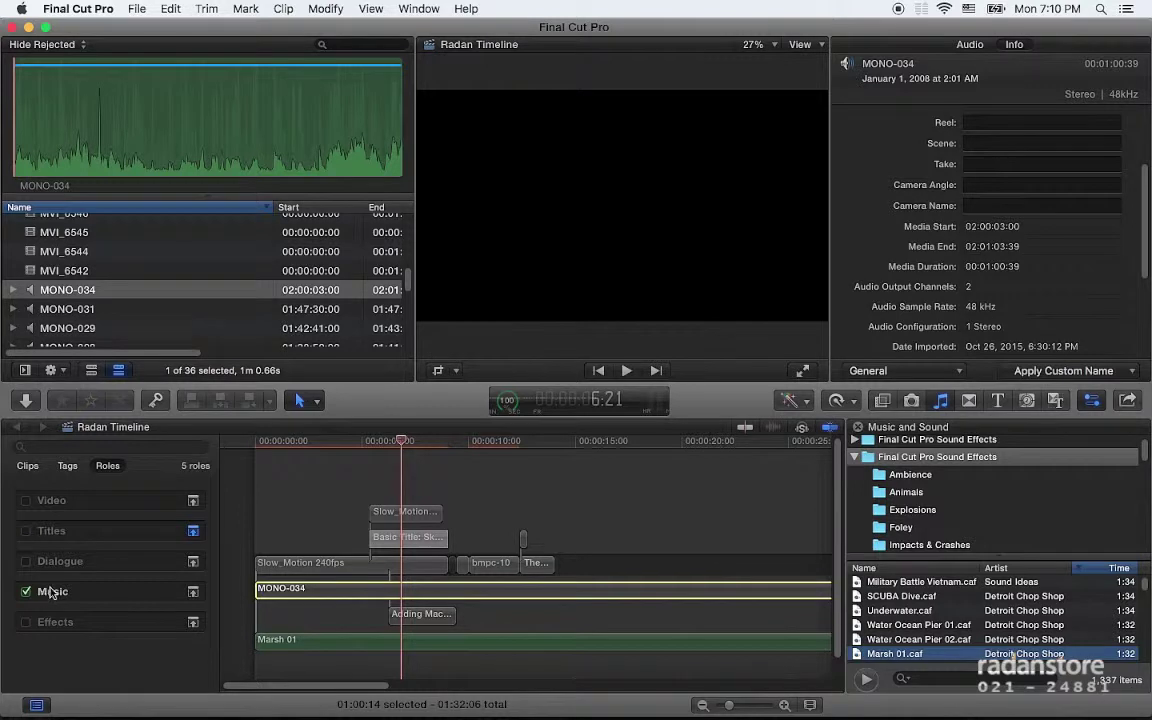
left_click(1127, 400)
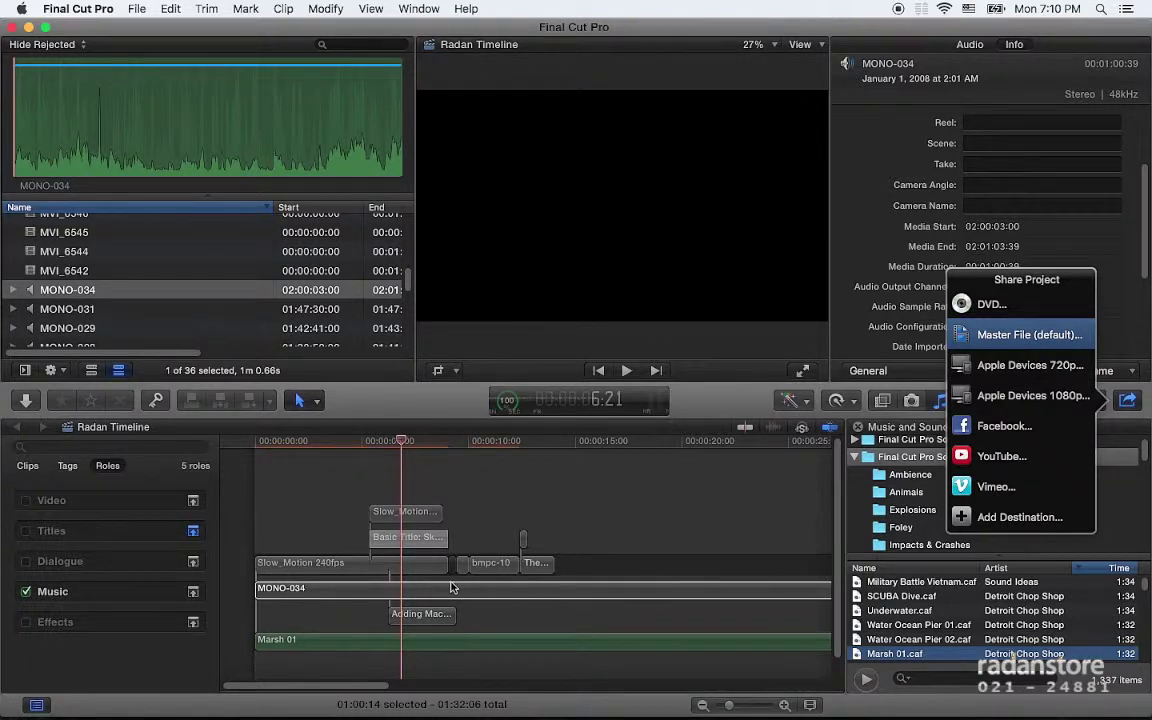
Step: Set Master File to Audio Only, AIFF format, with roles exported as separate files
key("Return")
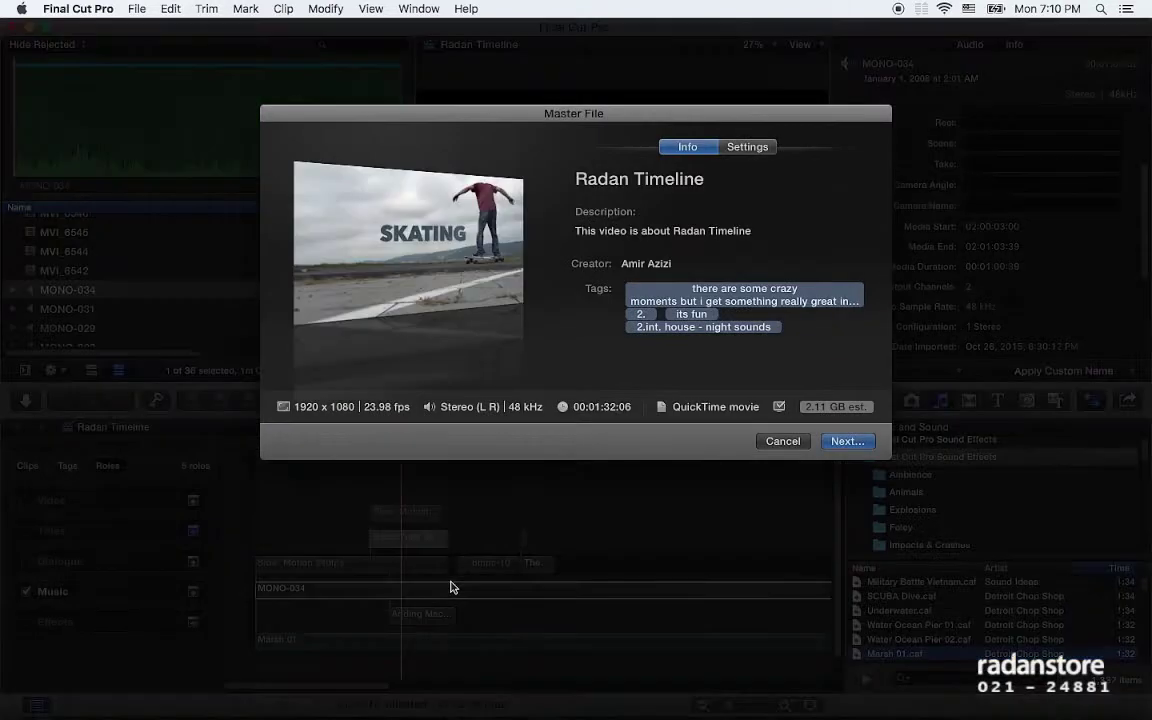
left_click(763, 152)
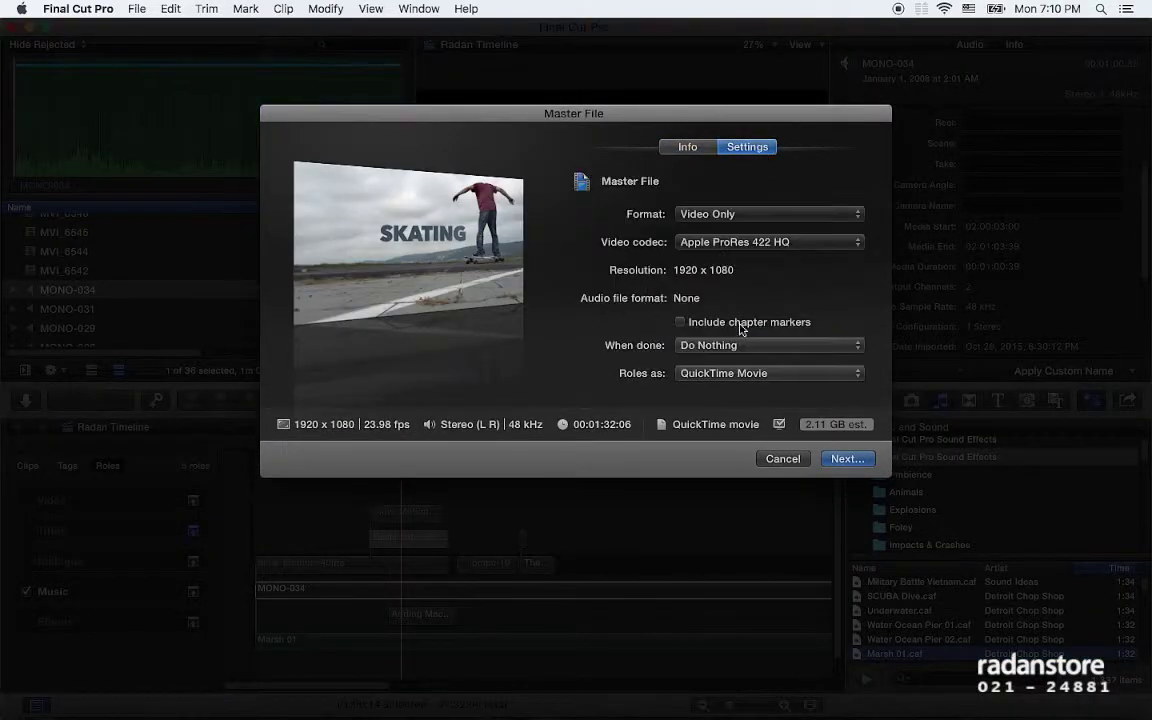
left_click(778, 216)
left_click(778, 228)
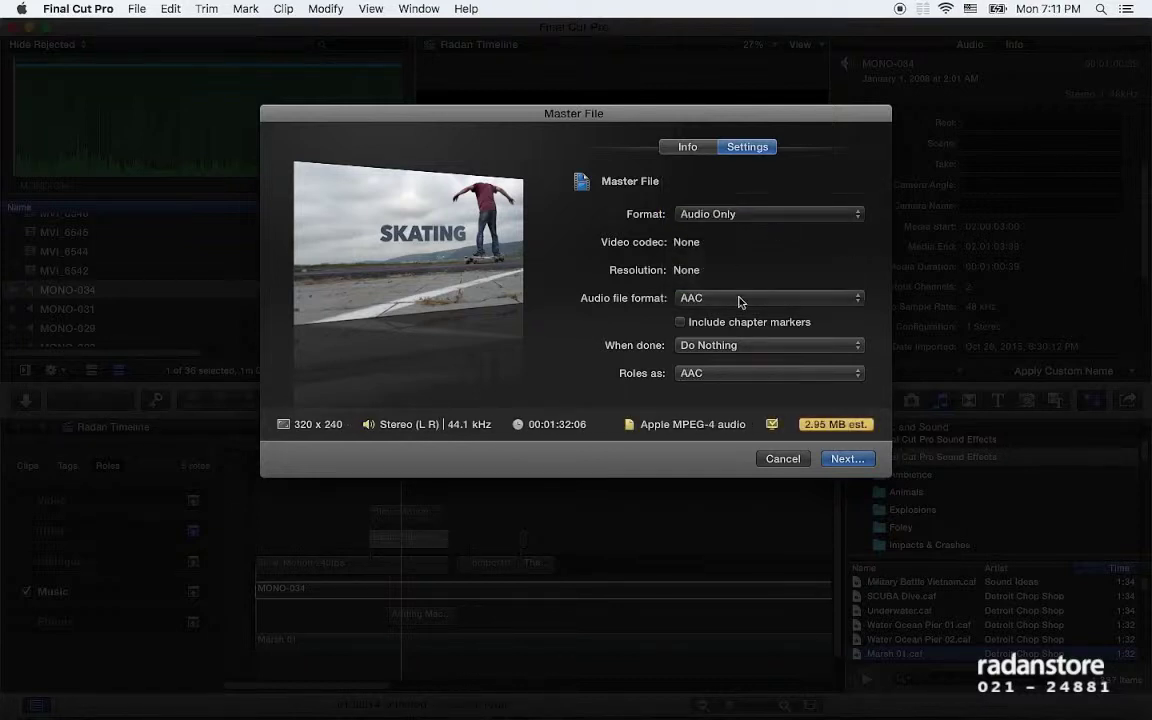
left_click(745, 374)
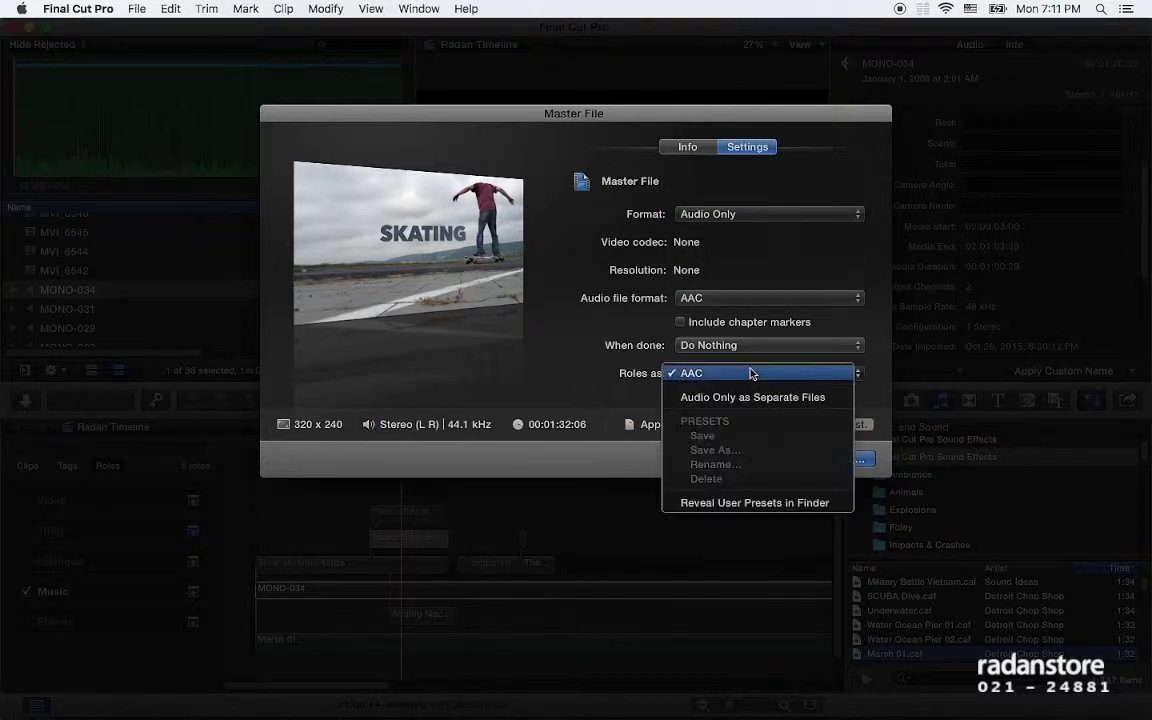
left_click(749, 300)
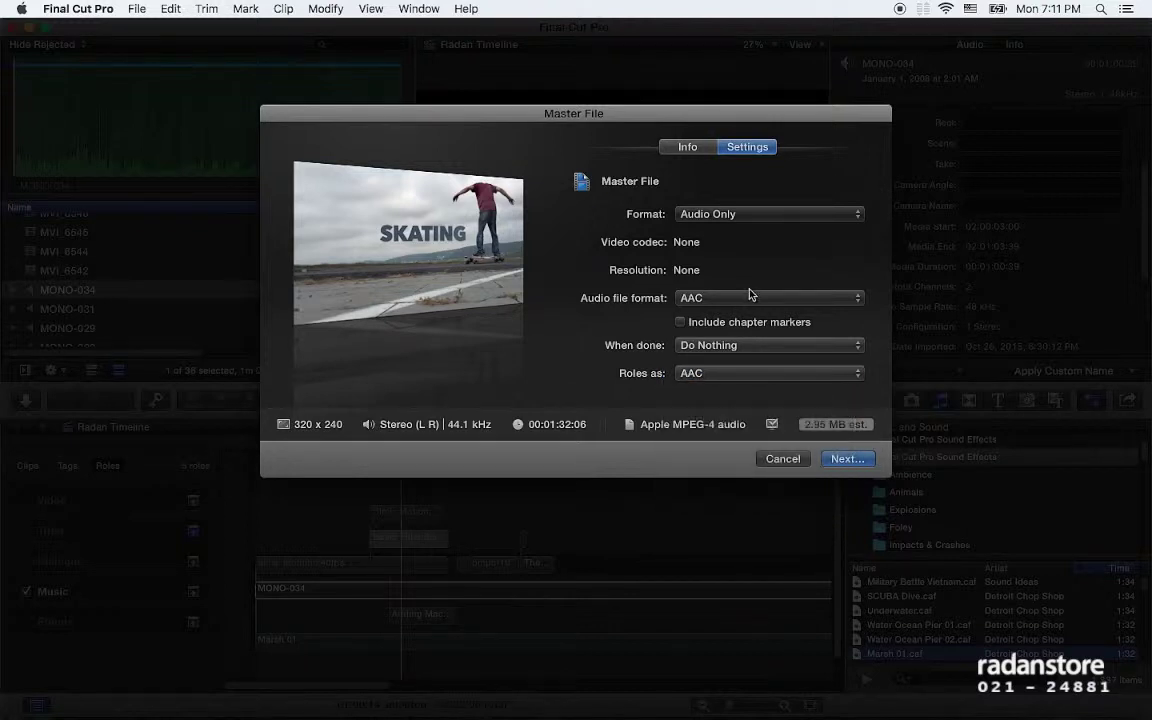
left_click(750, 300)
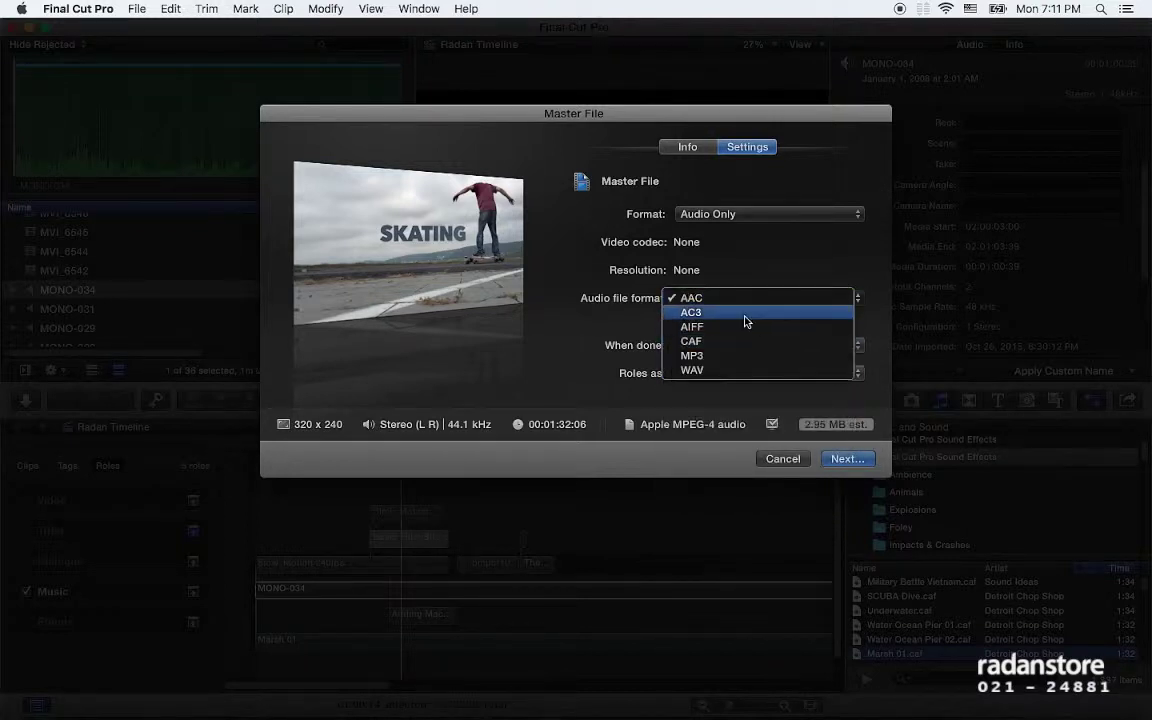
left_click(749, 313)
left_click(746, 303)
key("Escape")
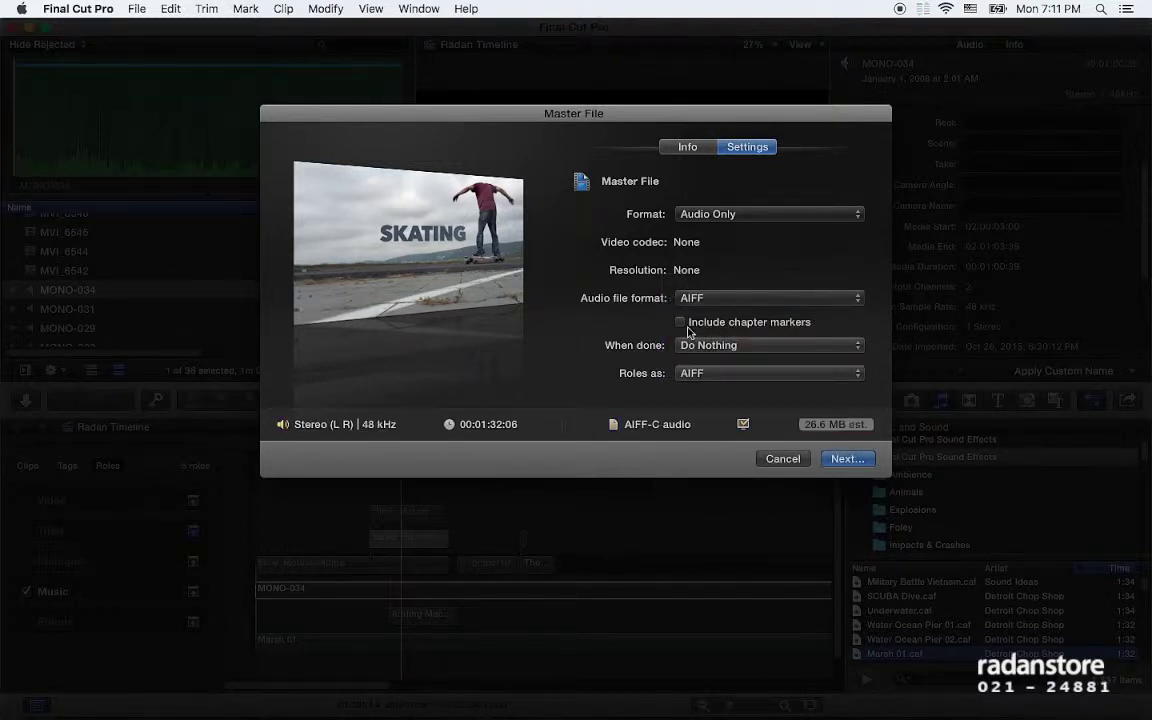
left_click(686, 374)
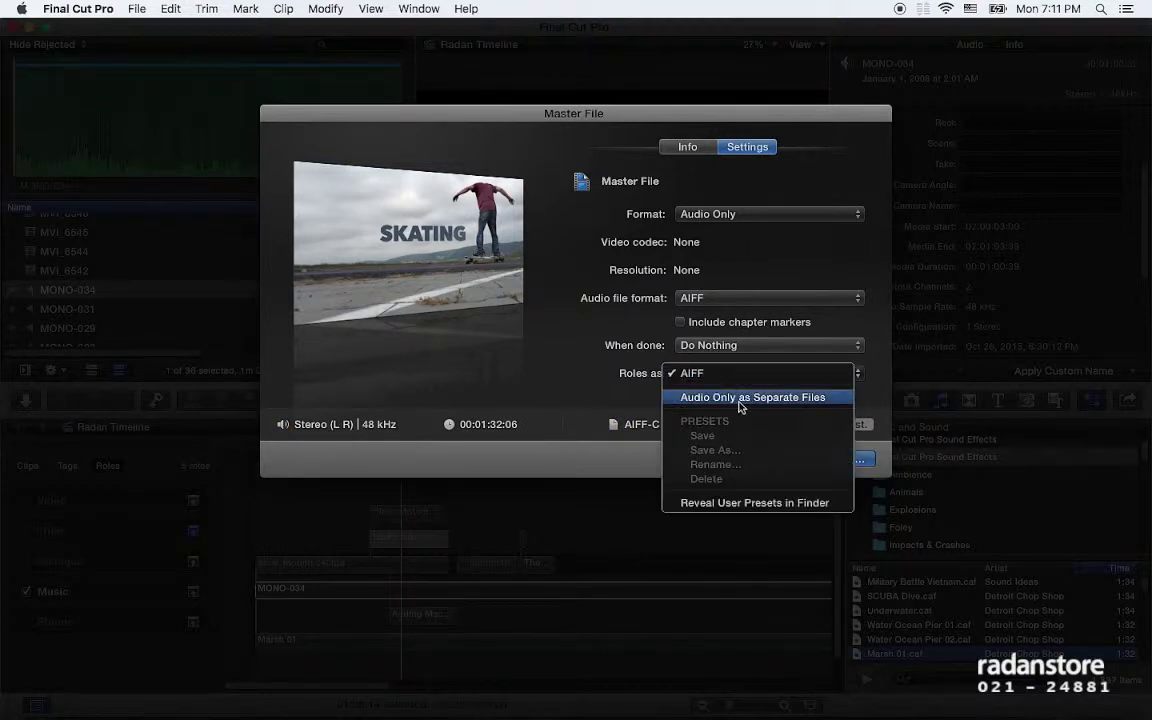
left_click(743, 397)
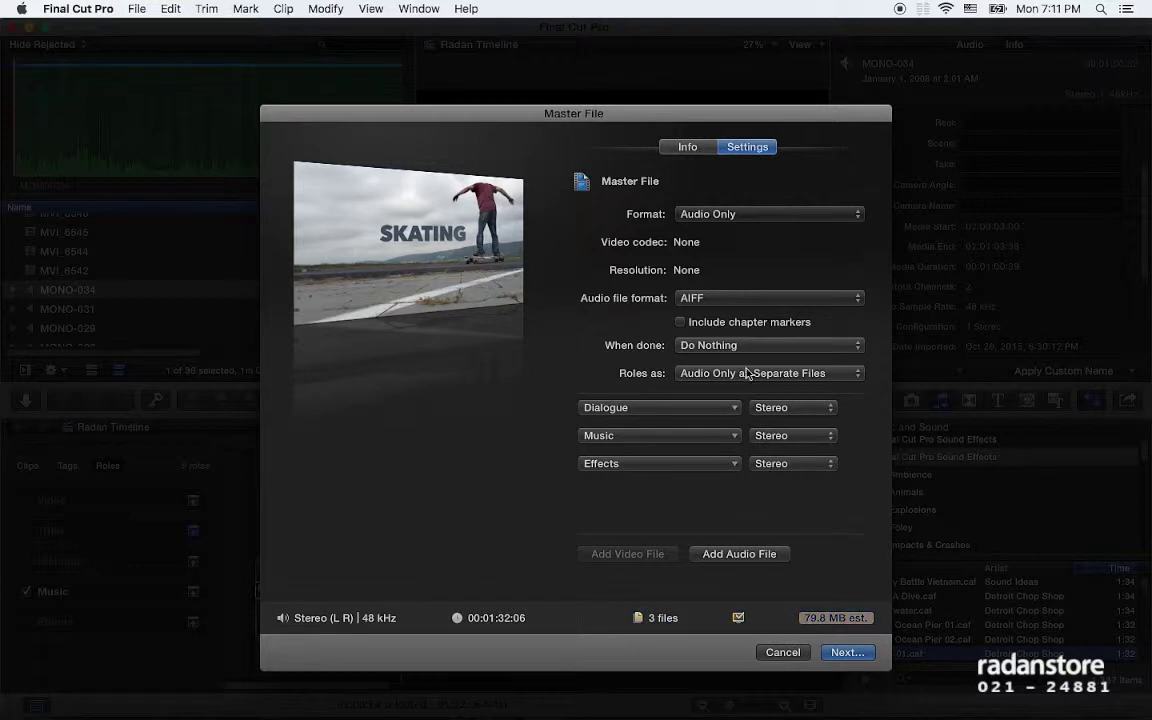
Step: Make the Dialogue role file mono, keeping Music and Effects stereo
left_click_drag(660, 118, 727, 82)
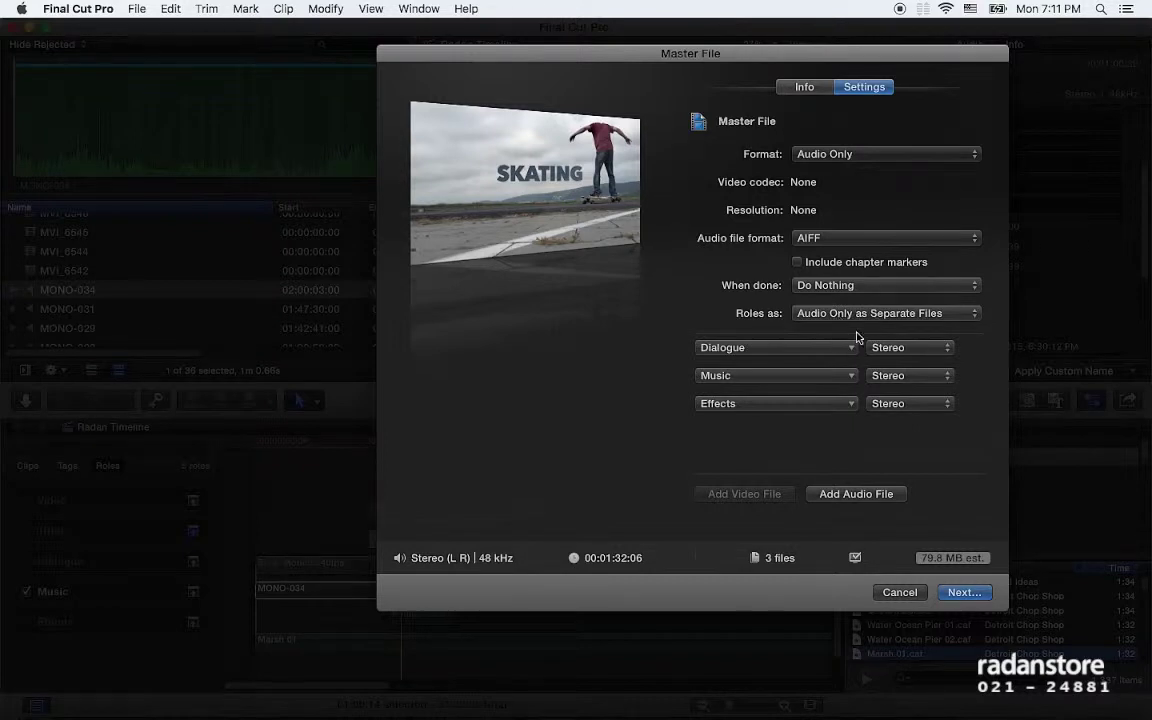
left_click(918, 346)
left_click(918, 333)
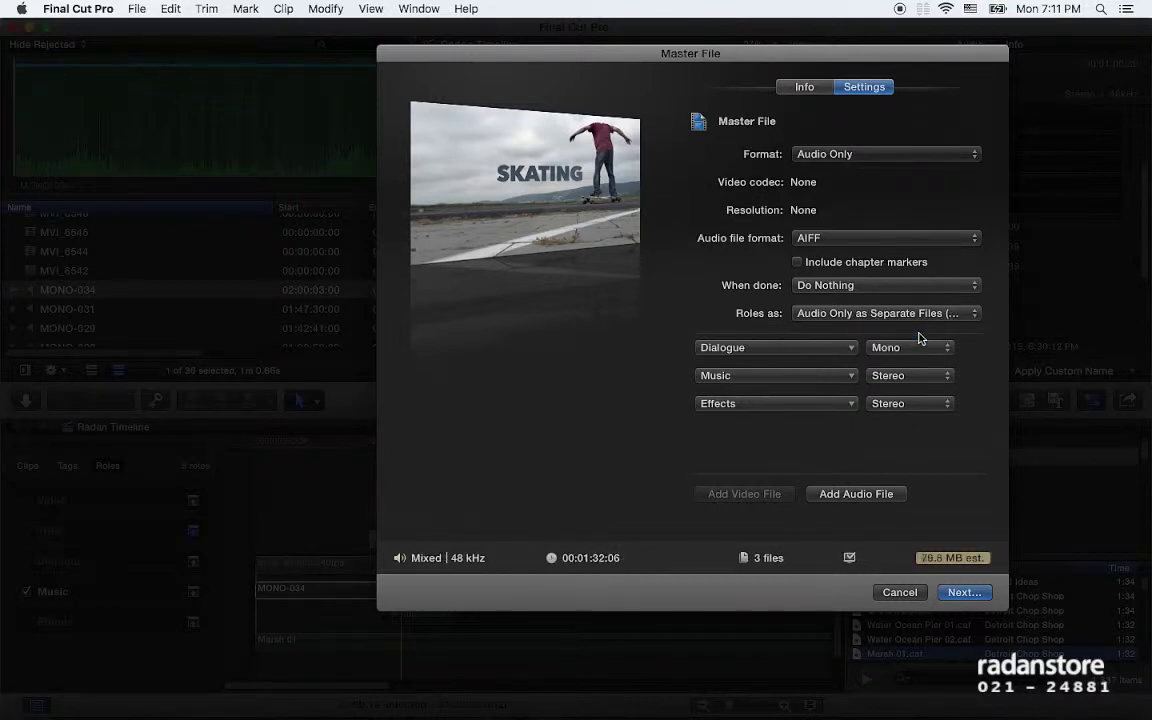
mouse_move(911, 349)
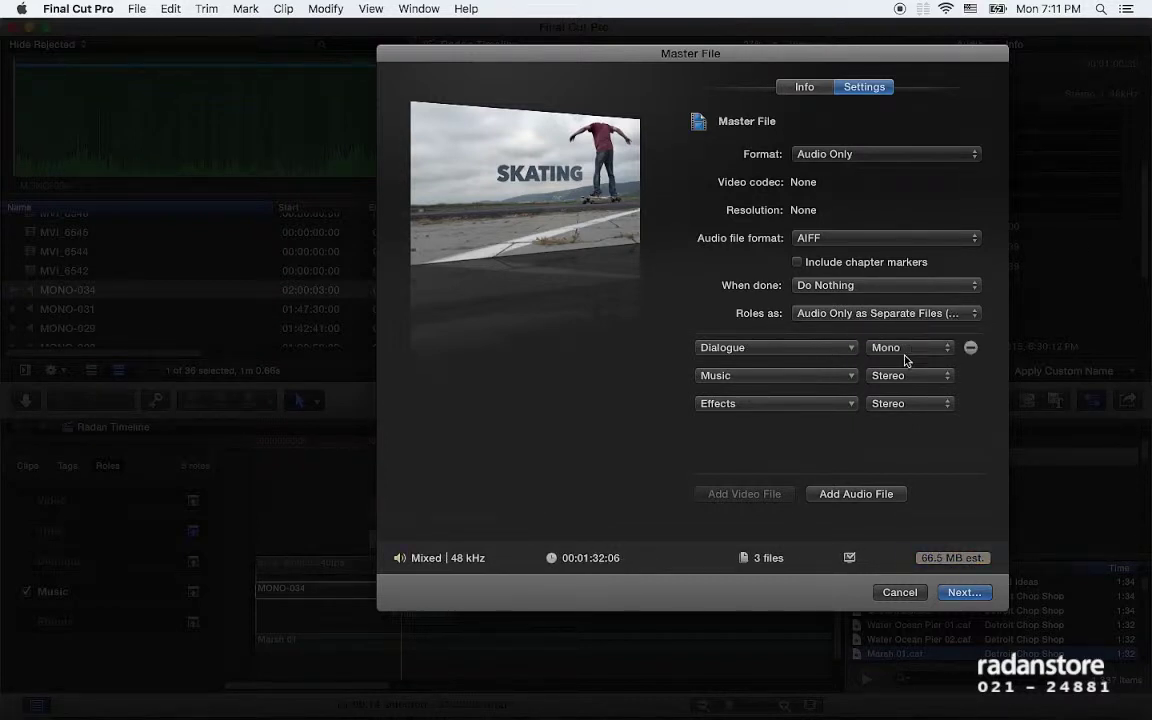
mouse_move(807, 405)
Step: Cancel the export, close the sound browser, switch off Music and show the Clips list
key("Escape")
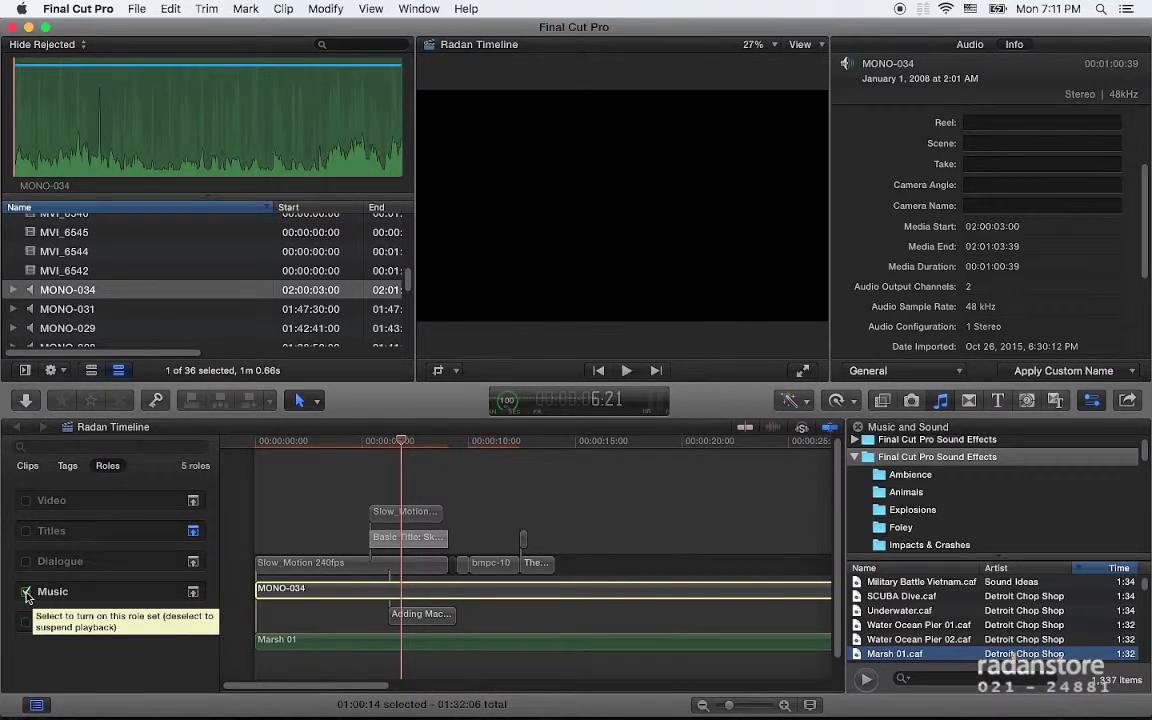
left_click(940, 400)
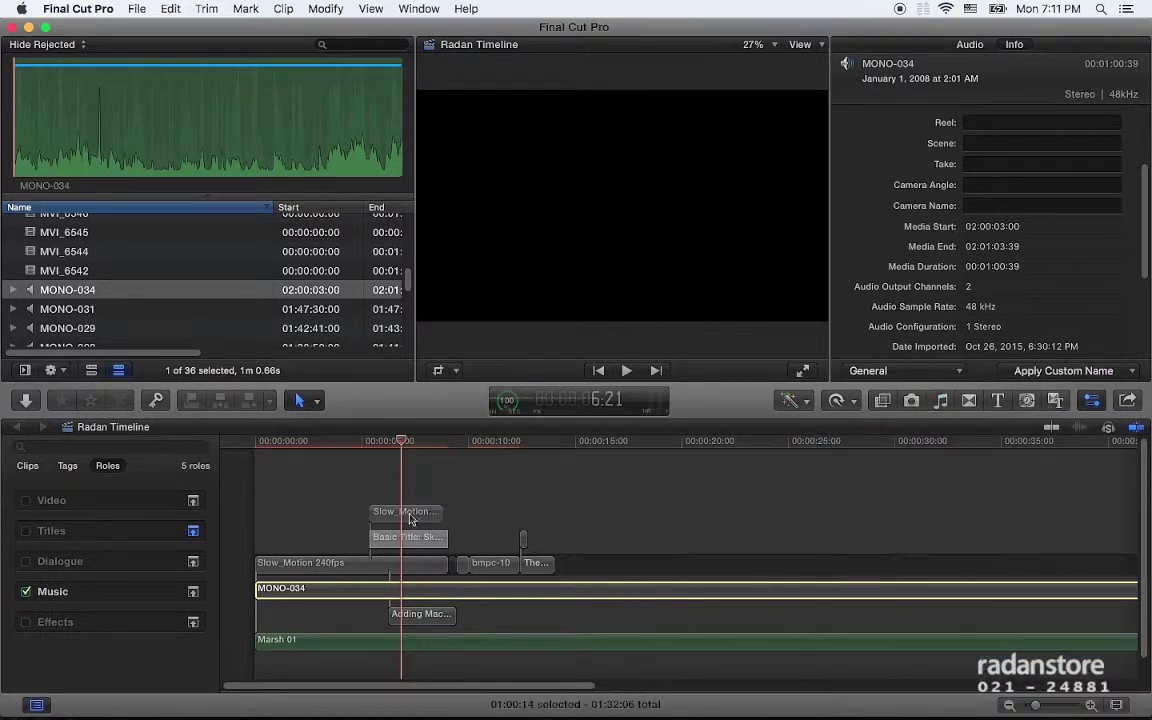
left_click(26, 591)
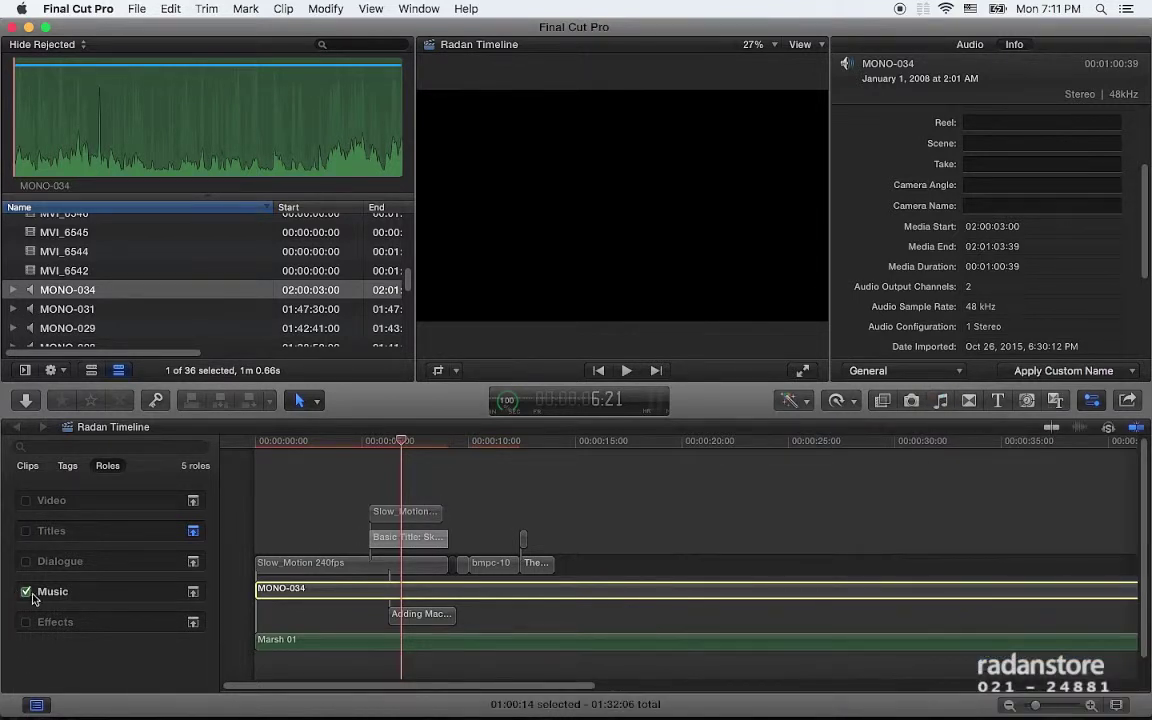
left_click(27, 465)
Step: Look through the Modify > Assign Roles options without choosing one
left_click(419, 8)
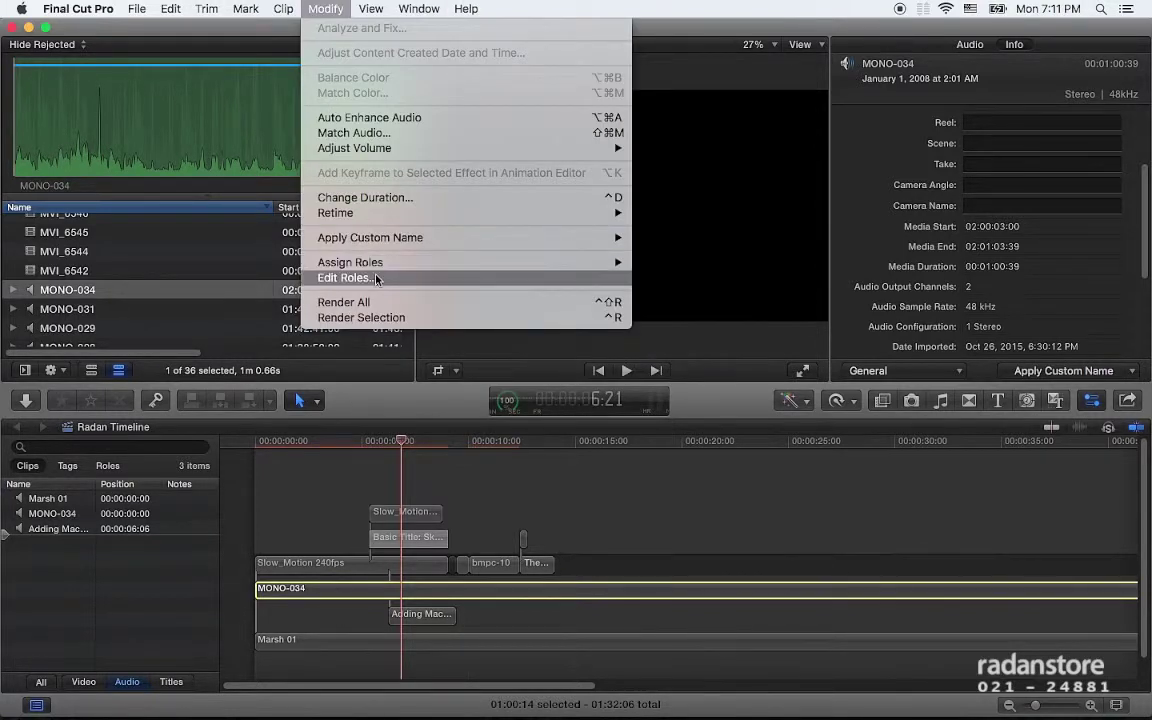
mouse_move(610, 237)
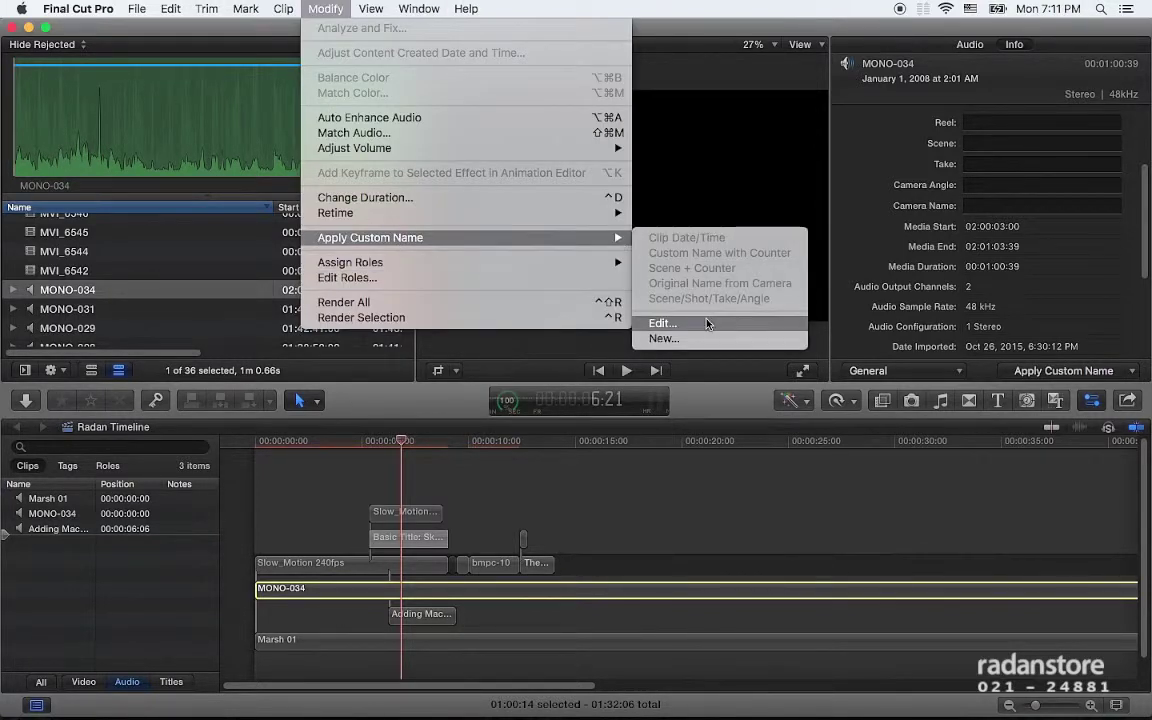
mouse_move(557, 264)
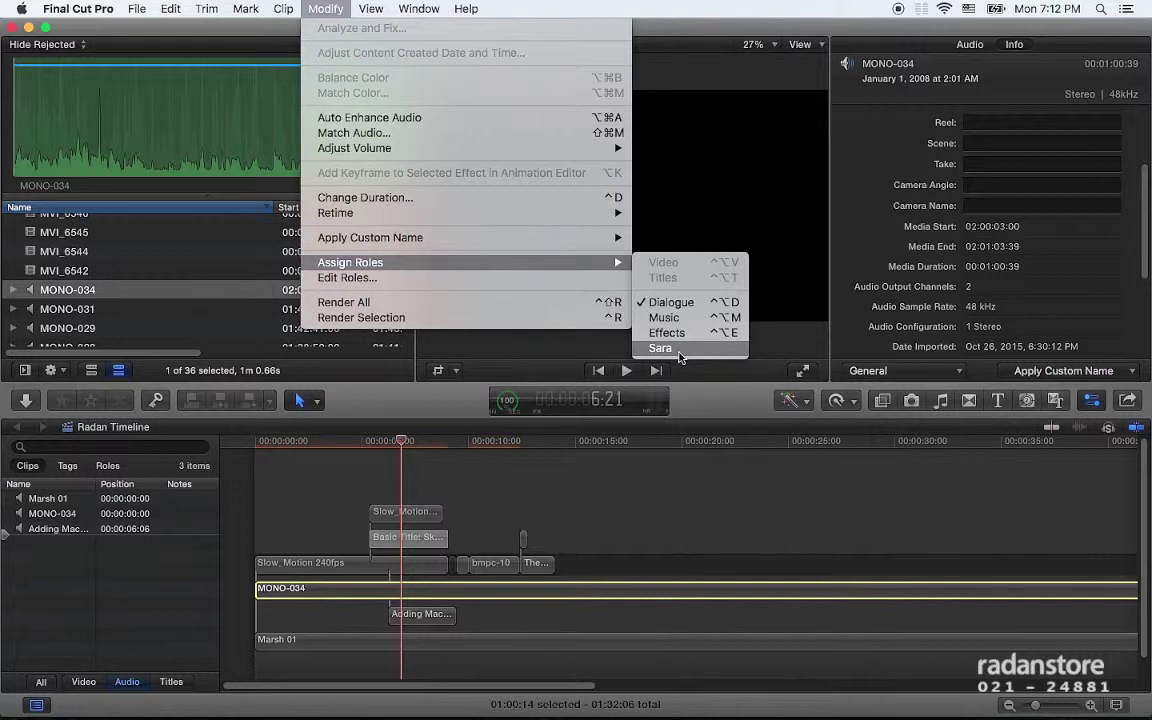
left_click(324, 346)
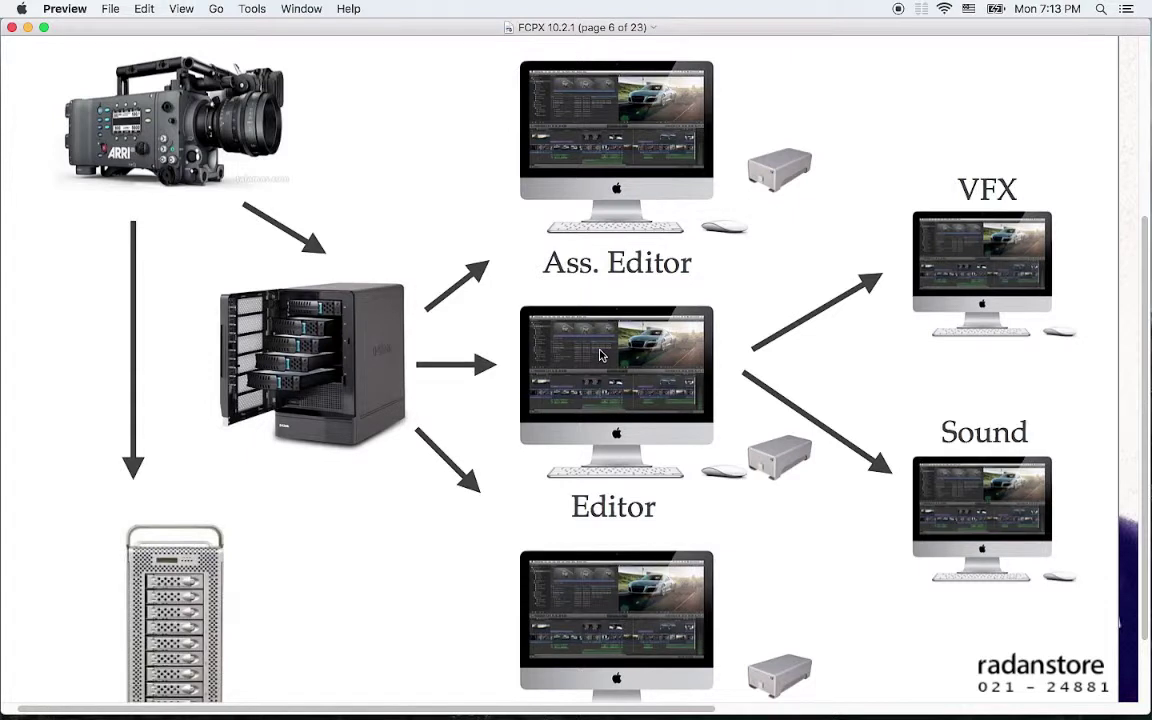
Step: Cycle past Preview's photo window to Safari's Amazon page for 'Final Cut Pro X: Pro Workflow'
key("super+Tab")
key("super+grave")
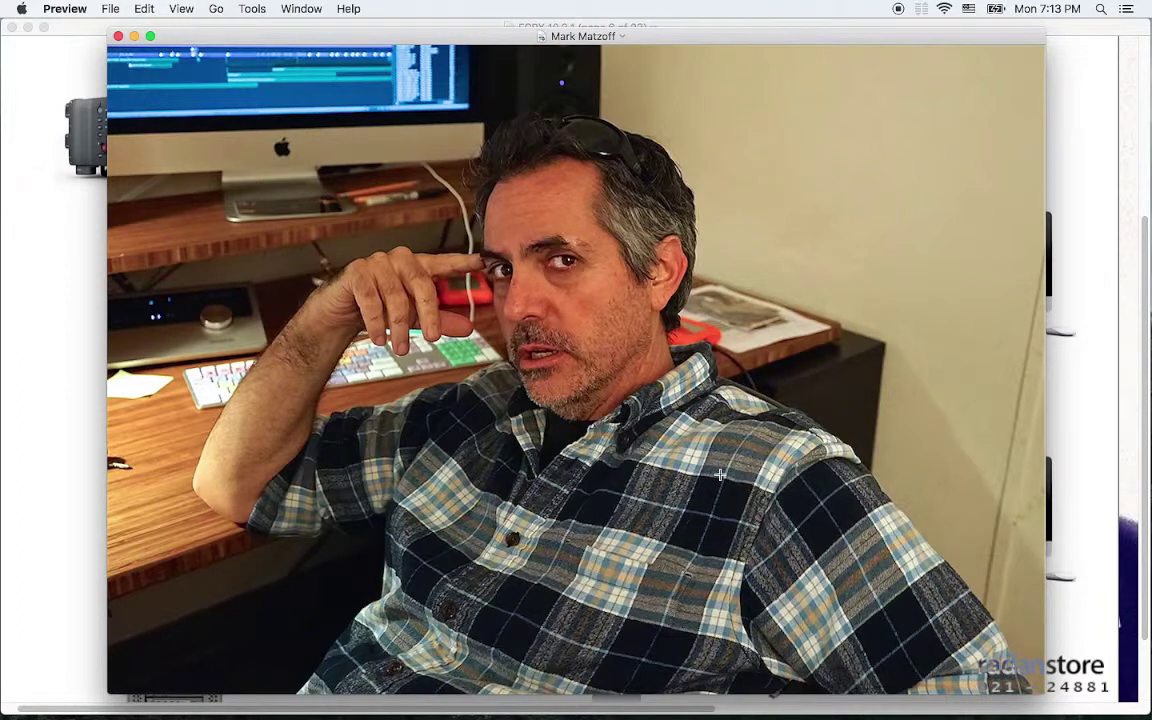
key("super+Tab")
key("super+Tab")
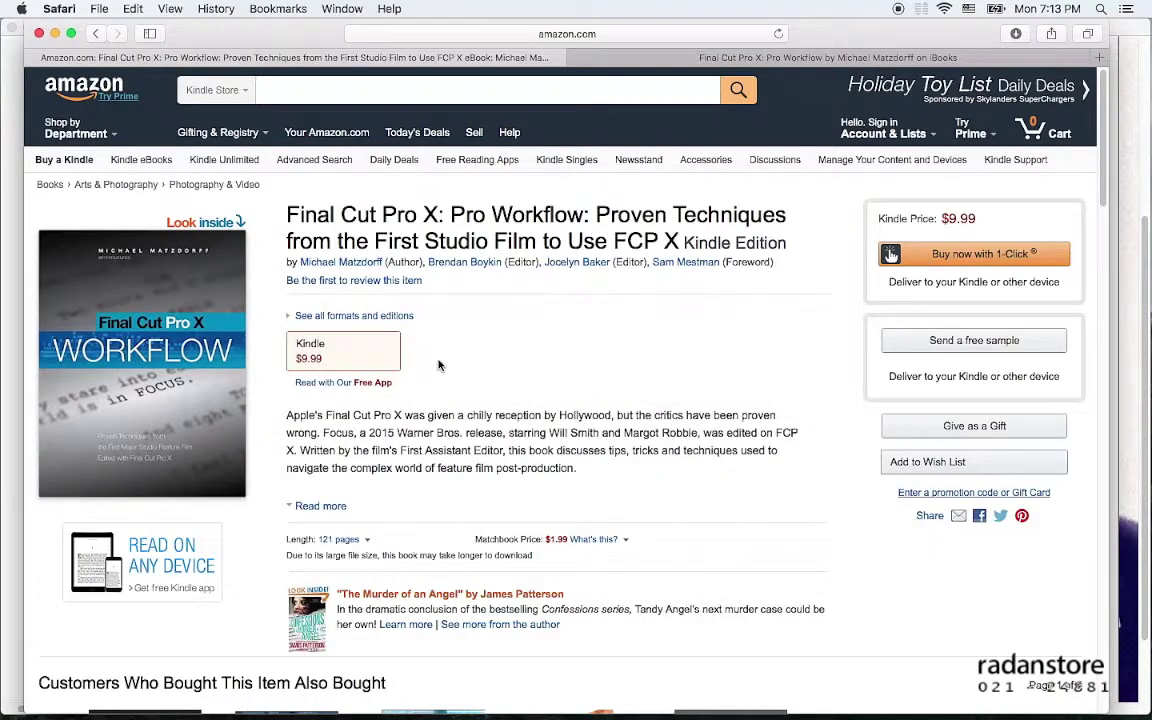
scroll(438, 365, "down", 1)
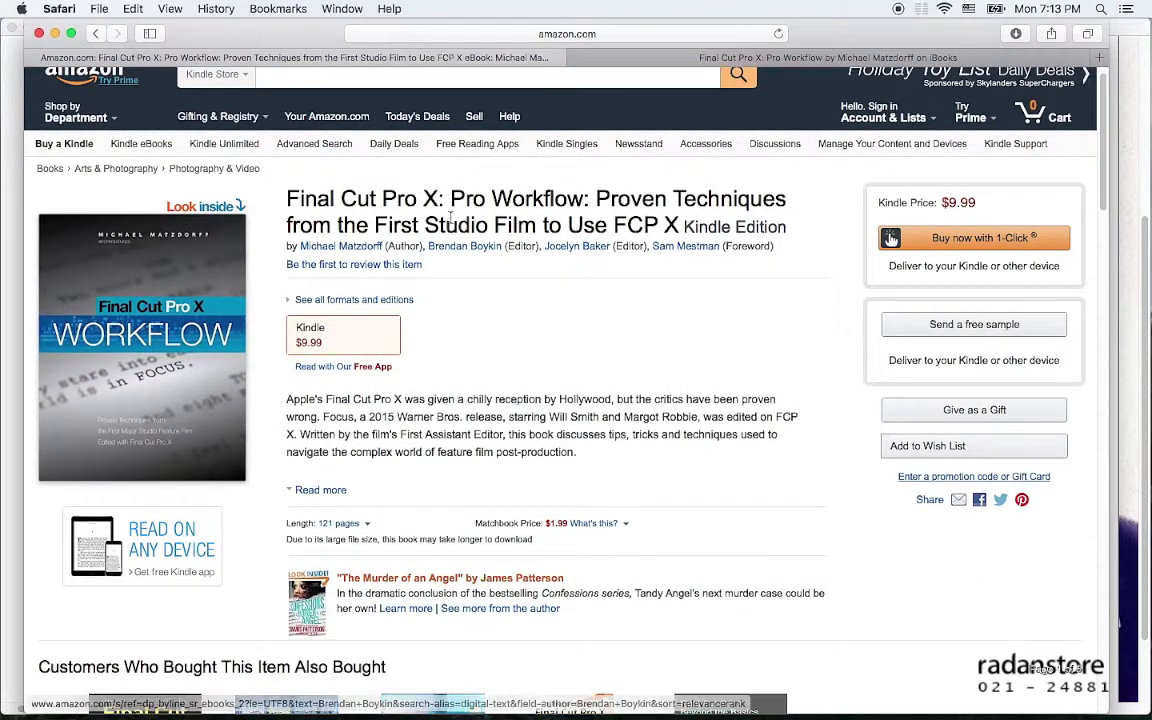
scroll(575, 212, "up", 1)
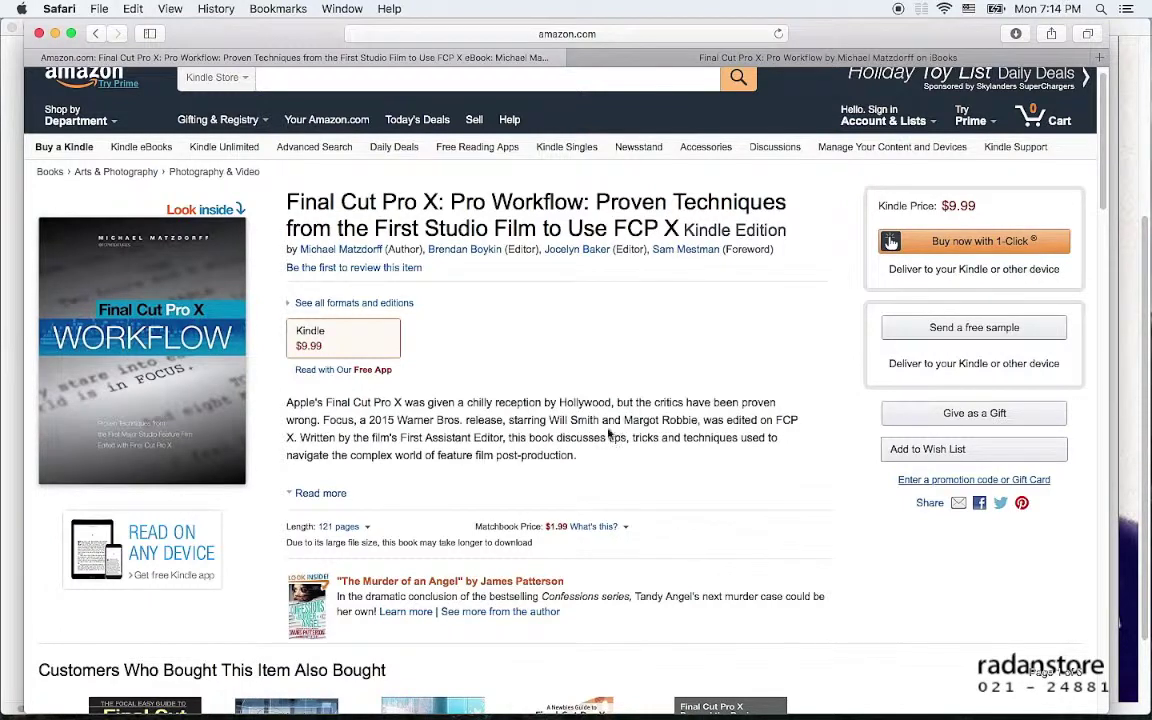
scroll(578, 432, "down", 1)
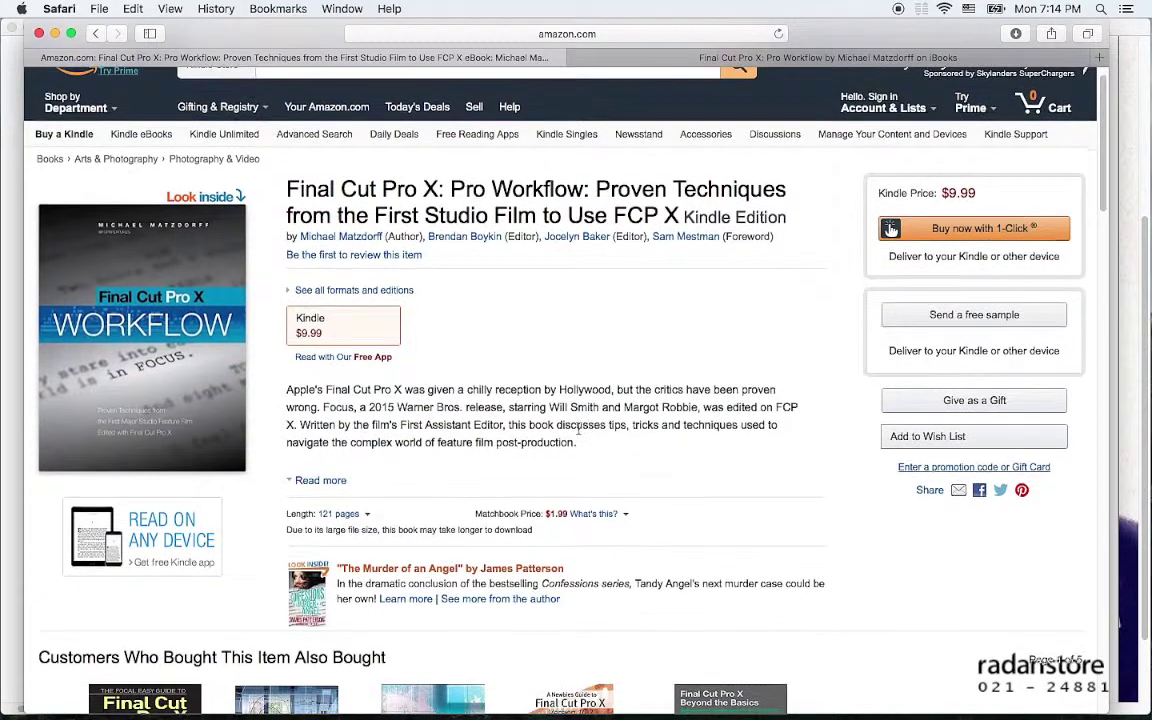
scroll(578, 430, "up", 2)
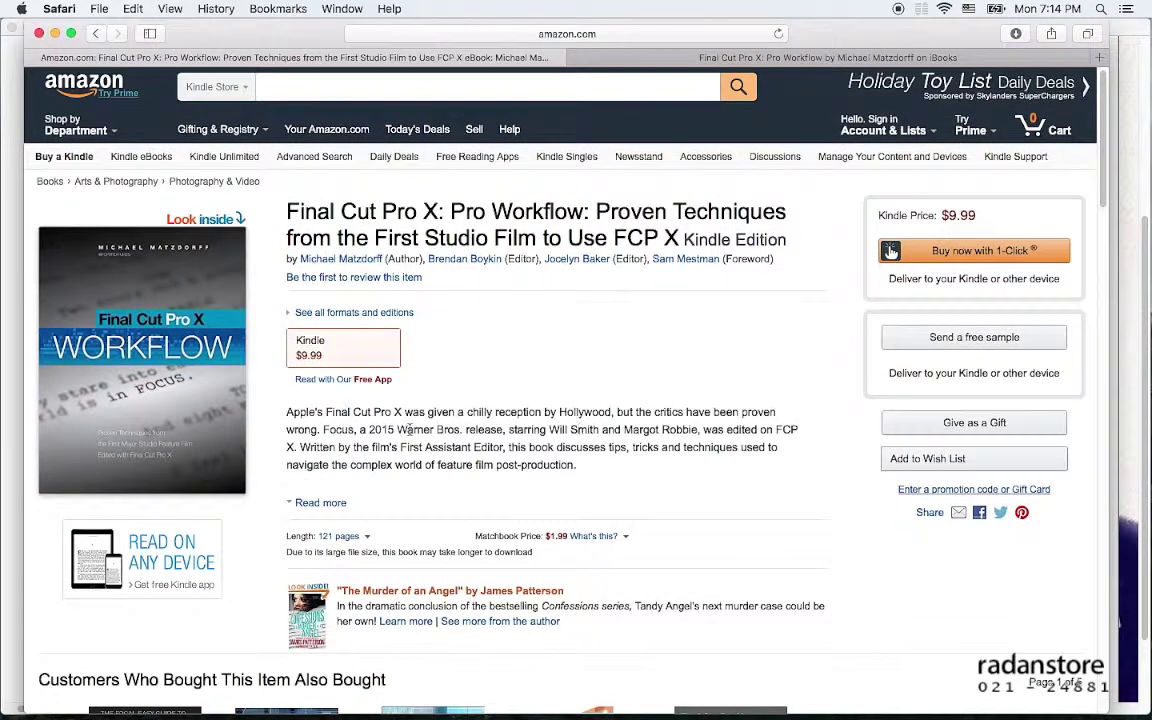